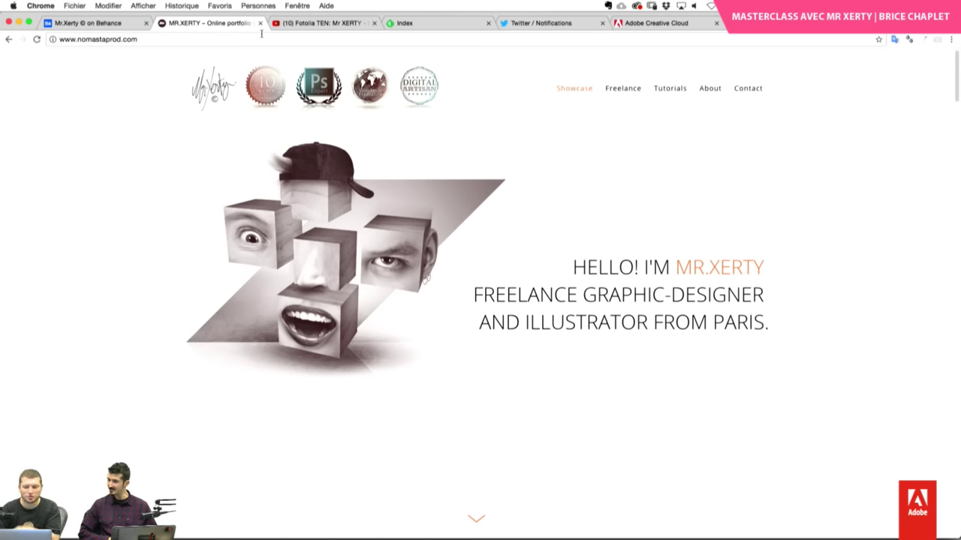
# - Browse the portfolio's Showcase of featured artworks down to the page footer
pyautogui.click(575, 89)
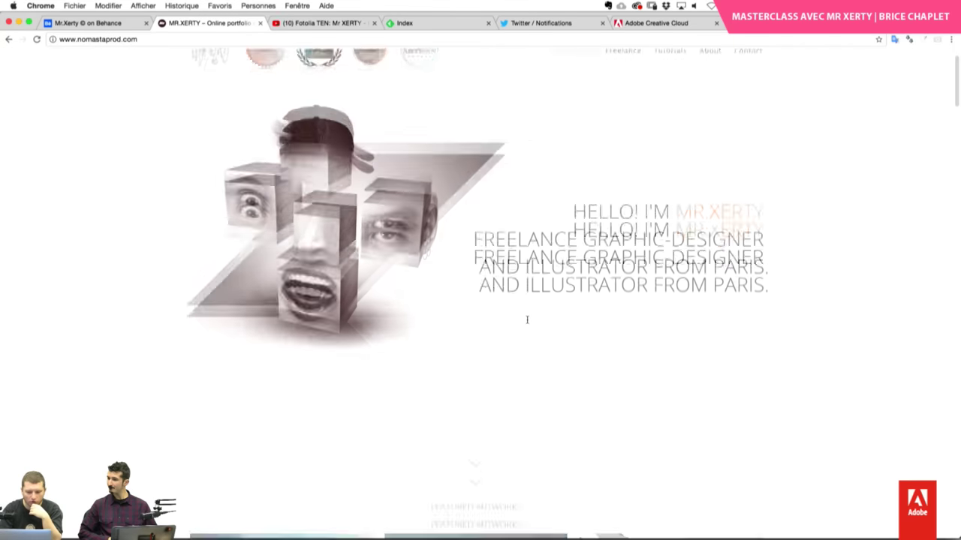
pyautogui.scroll(-5, 527, 320)
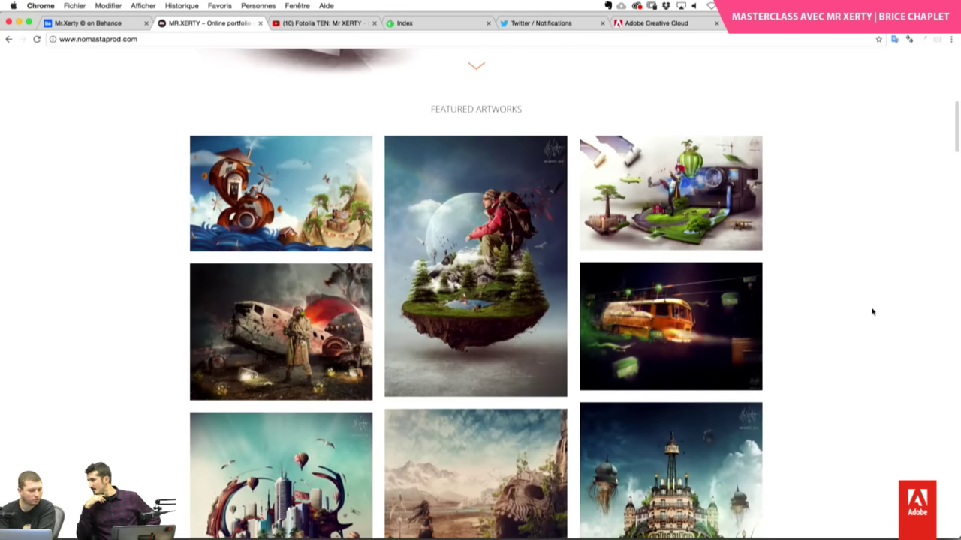
pyautogui.scroll(-3, 872, 312)
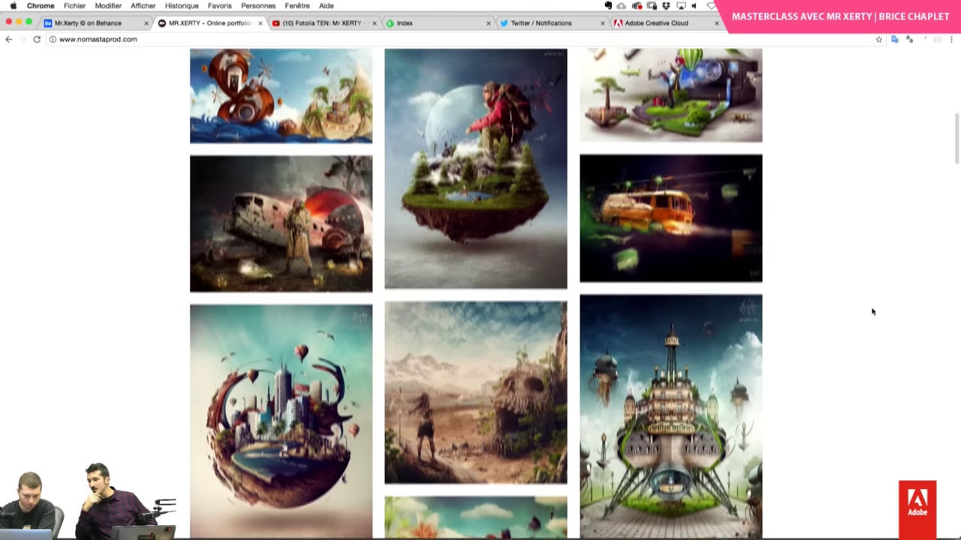
pyautogui.scroll(-1, 872, 312)
pyautogui.scroll(-3, 872, 312)
pyautogui.scroll(-3, 872, 311)
pyautogui.scroll(-5, 873, 311)
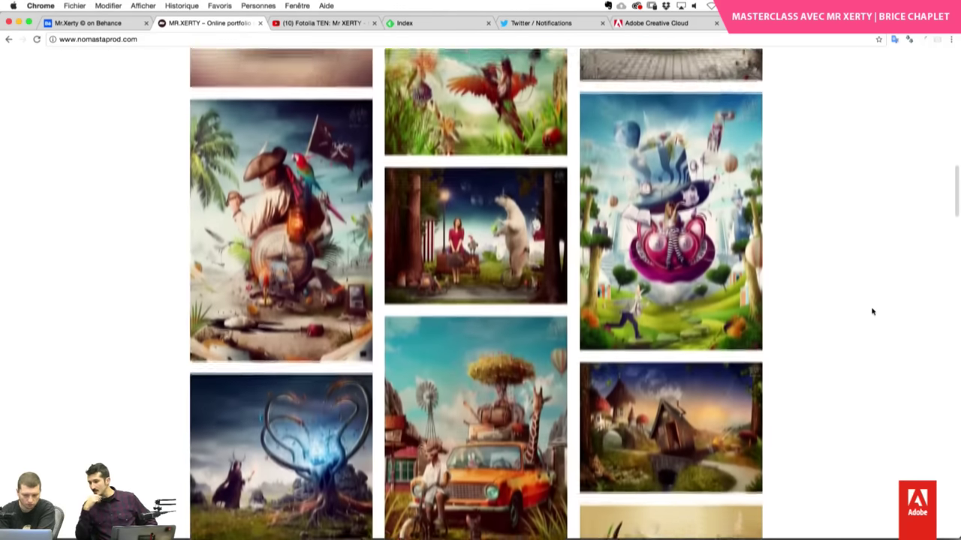
pyautogui.scroll(-2, 872, 312)
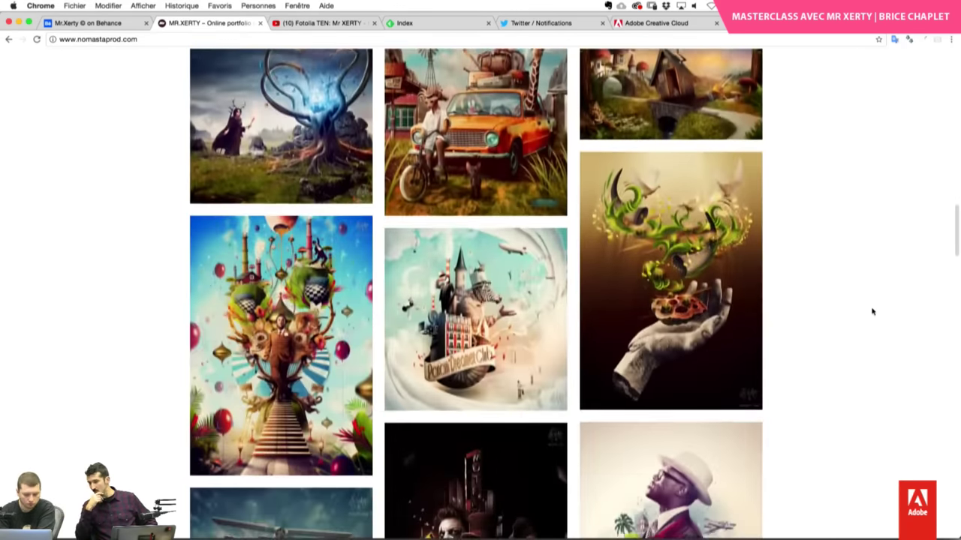
pyautogui.scroll(-4, 872, 312)
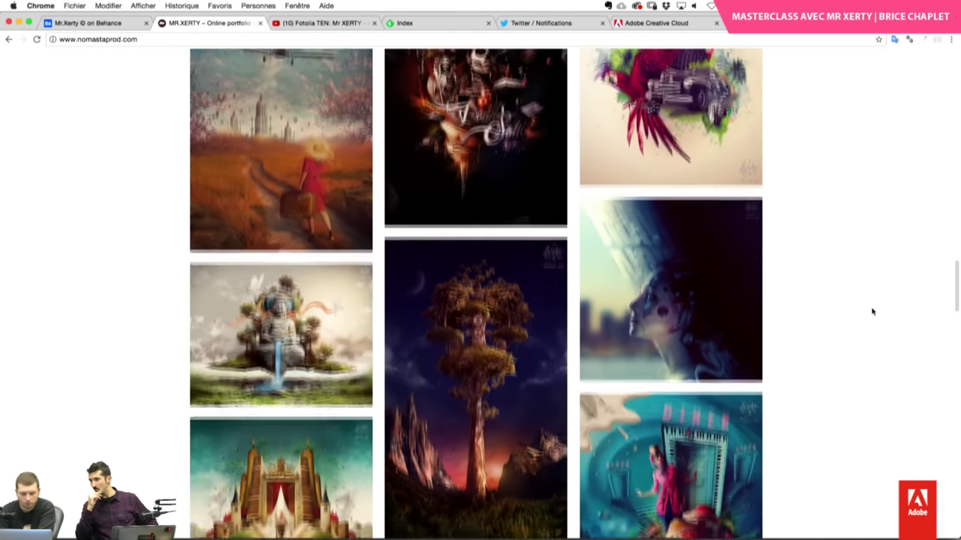
pyautogui.scroll(-1, 872, 311)
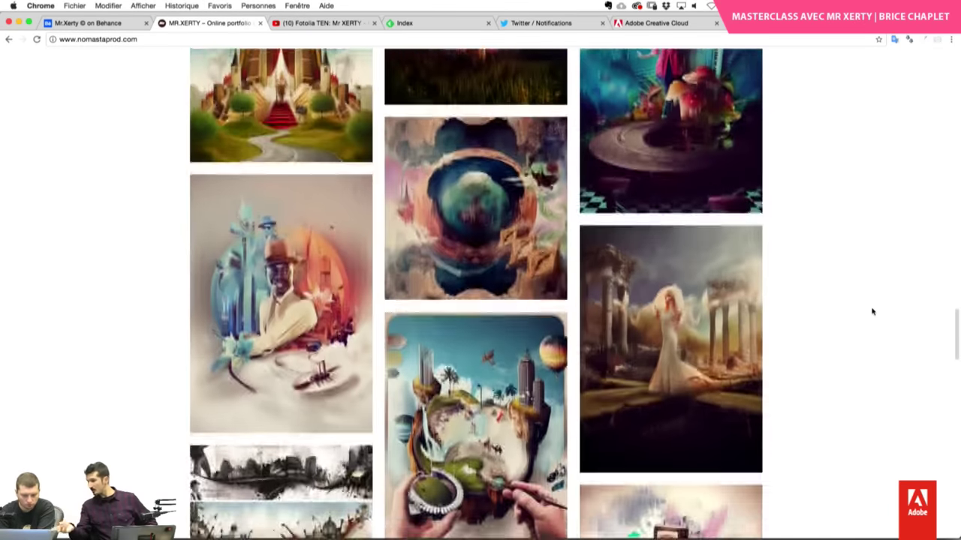
pyautogui.scroll(-1, 872, 312)
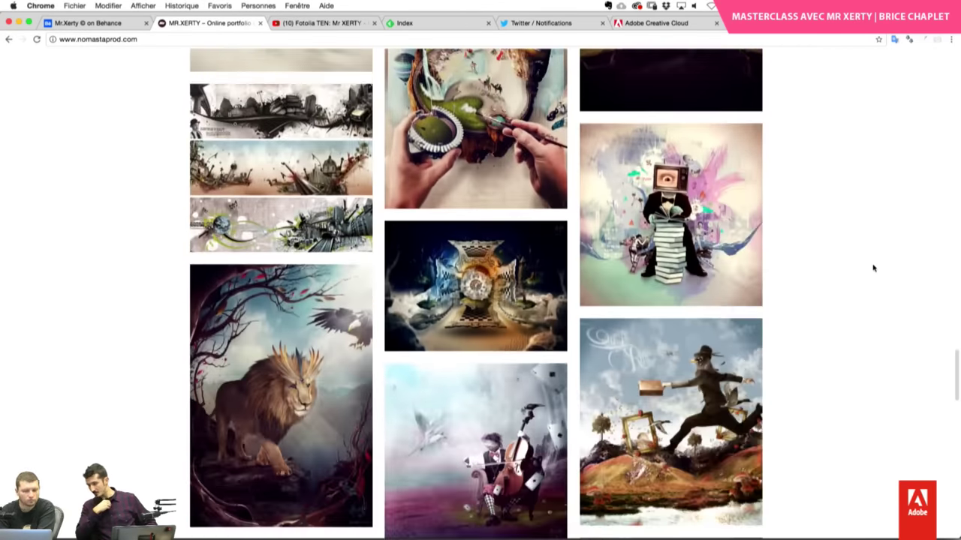
pyautogui.scroll(-2, 873, 267)
pyautogui.scroll(-2, 873, 268)
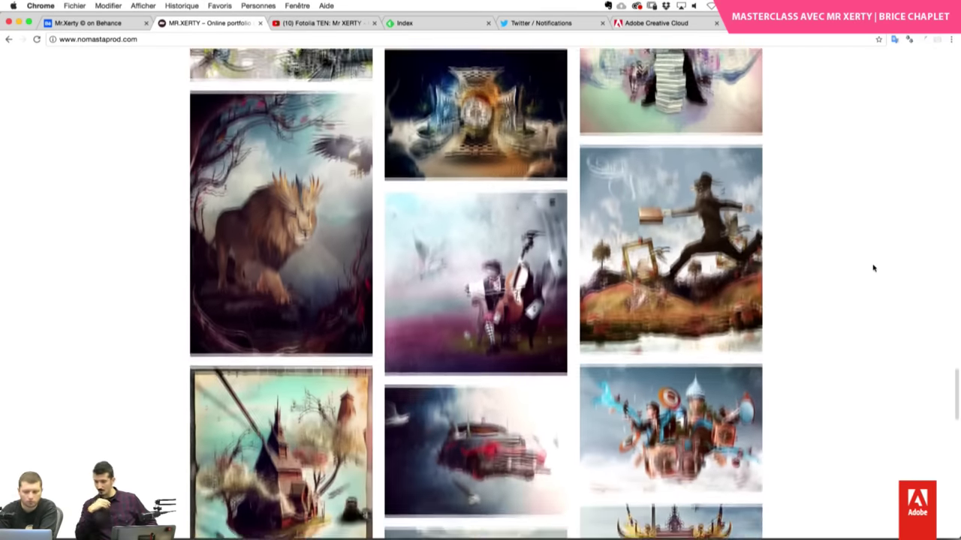
pyautogui.scroll(-1, 873, 268)
pyautogui.scroll(-2, 873, 268)
pyautogui.scroll(-1, 873, 268)
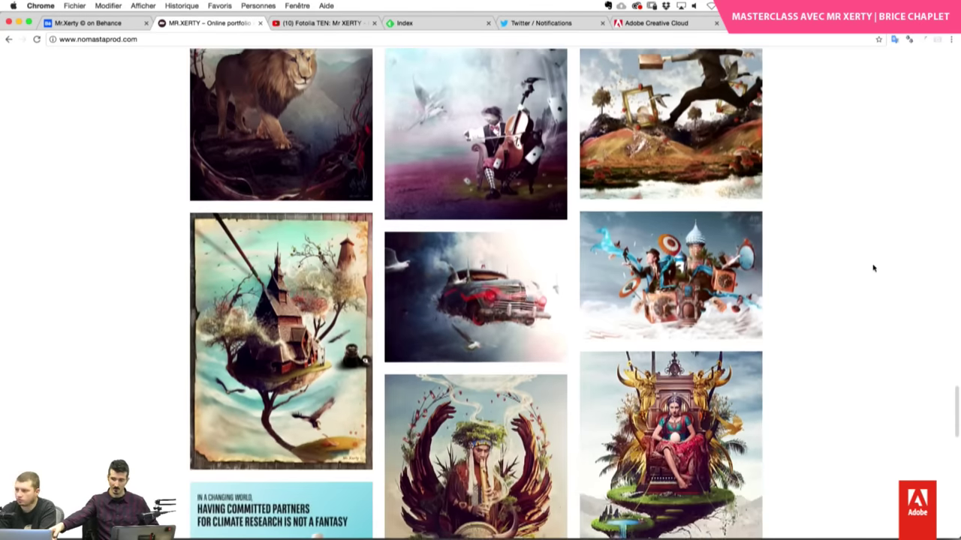
pyautogui.scroll(-1, 873, 268)
pyautogui.scroll(-2, 872, 268)
pyautogui.scroll(-2, 873, 268)
pyautogui.scroll(-5, 873, 268)
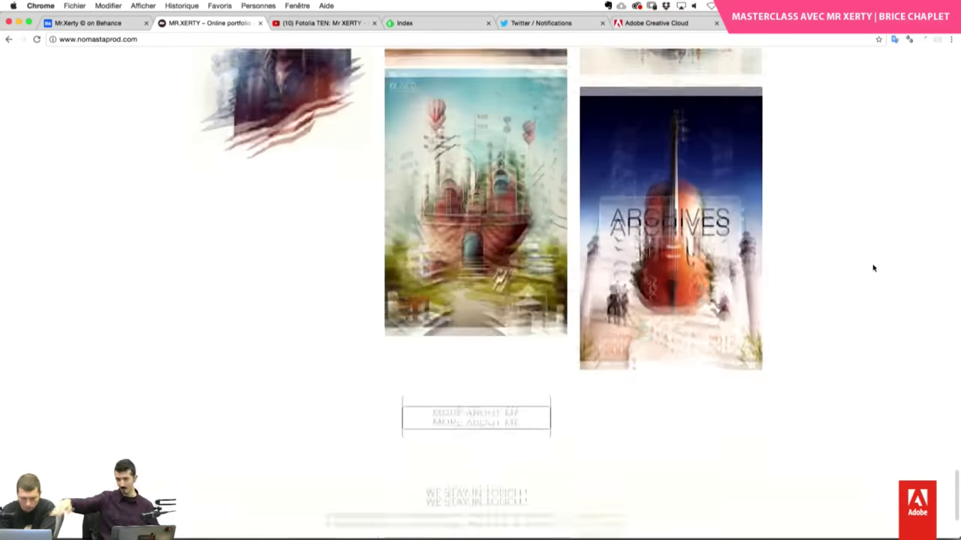
pyautogui.scroll(-1, 873, 268)
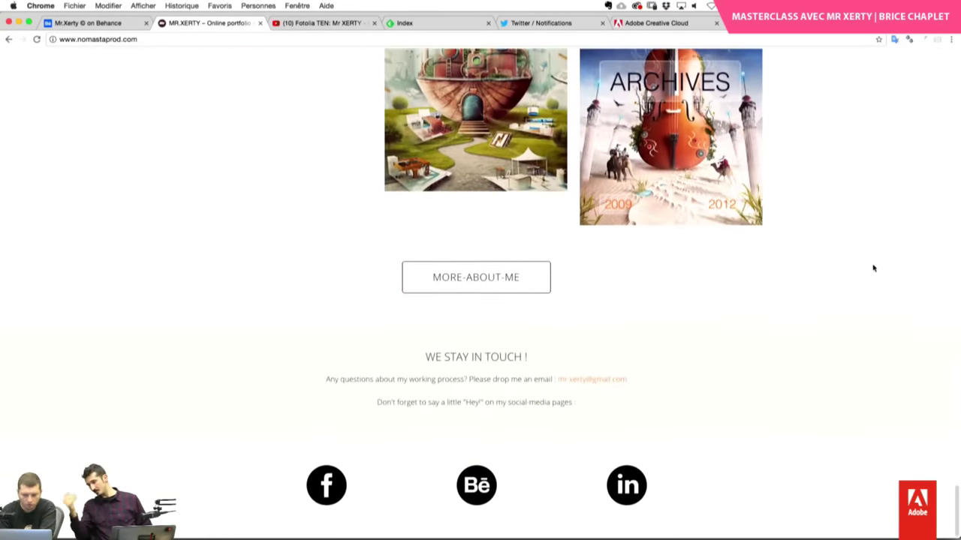
# - Open the artist's Behance page in a new tab from the footer's social icon
pyautogui.scroll(3, 873, 268)
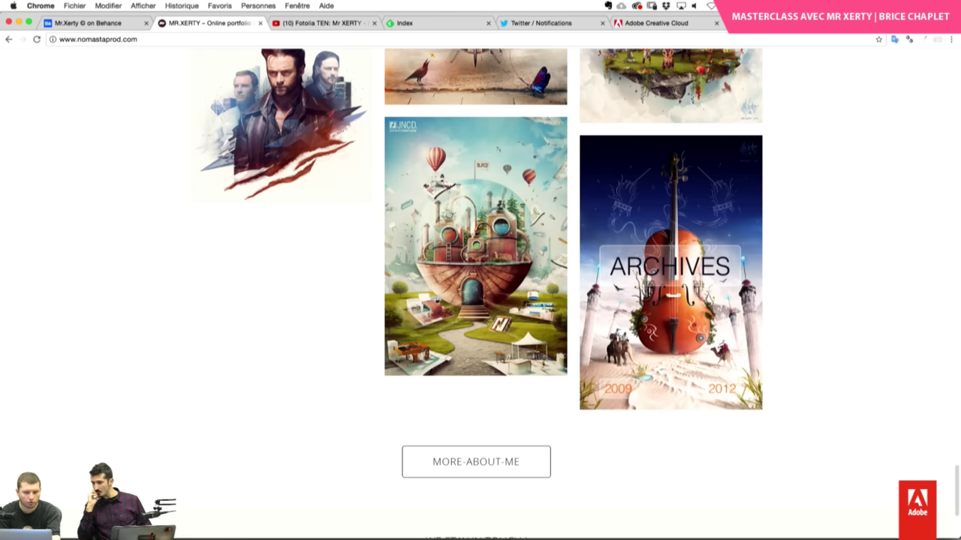
pyautogui.scroll(-3, 583, 382)
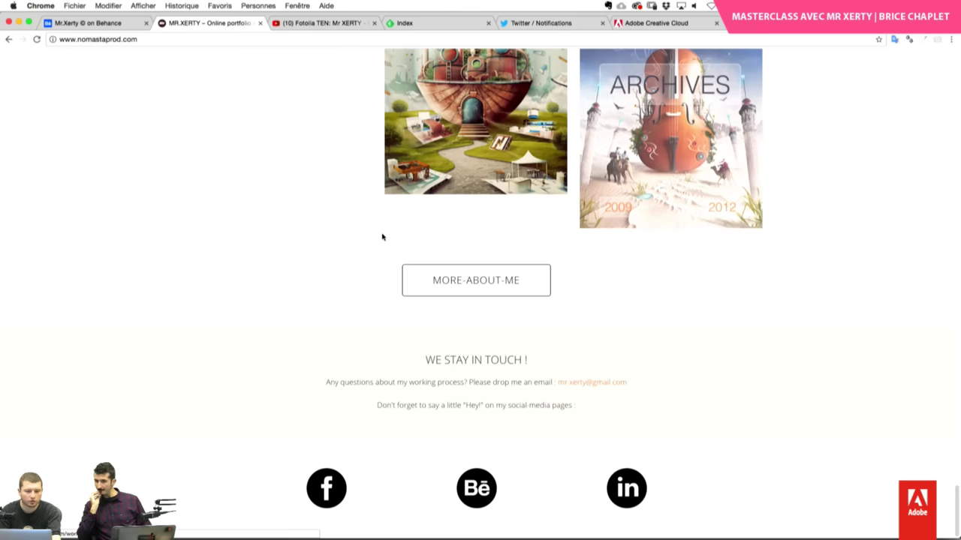
pyautogui.click(475, 479)
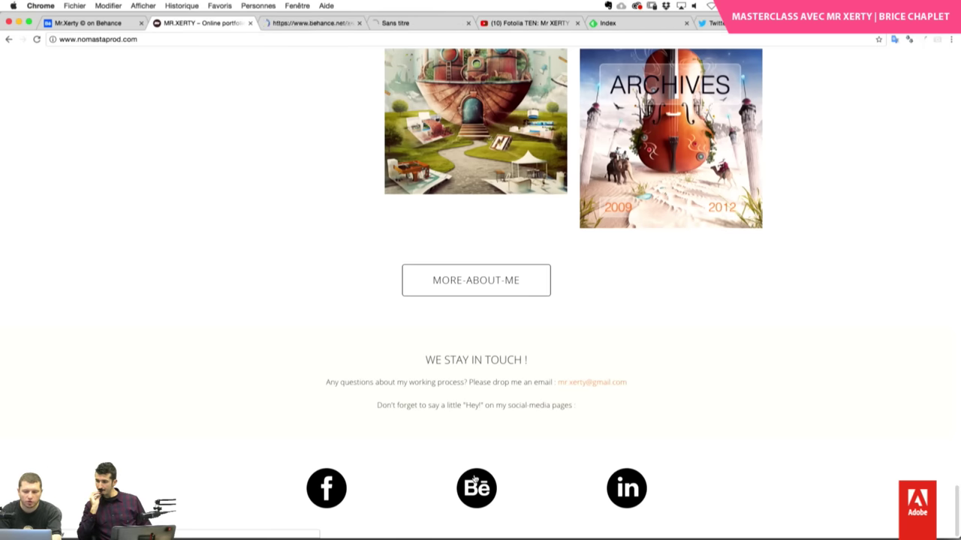
# - Switch to the 'on Behance' tab and scroll through the artist's project grid
pyautogui.click(330, 23)
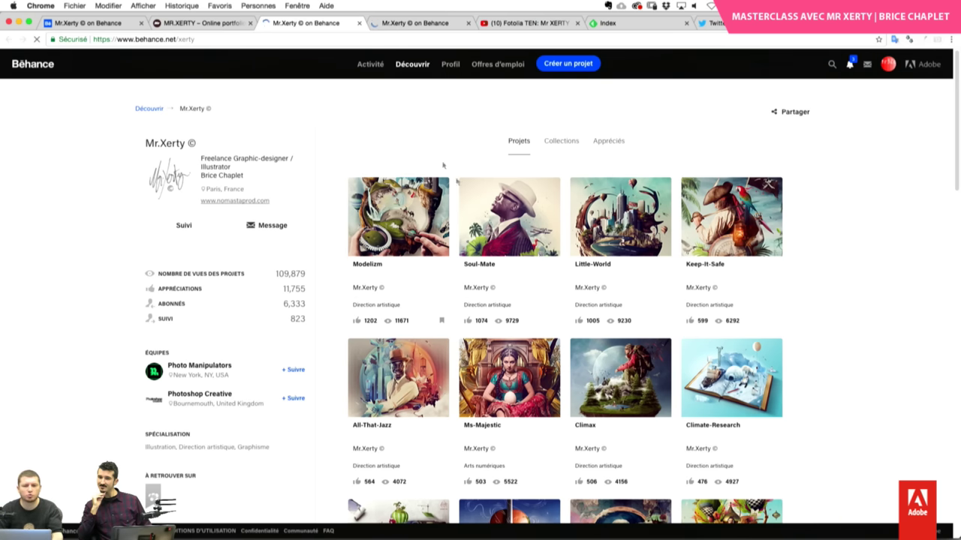
pyautogui.moveTo(509, 217)
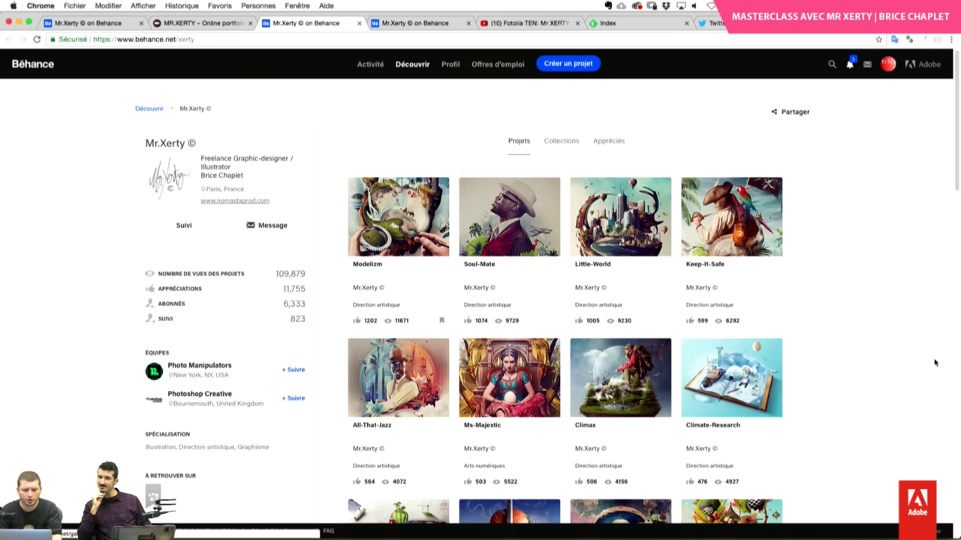
pyautogui.scroll(-5, 894, 364)
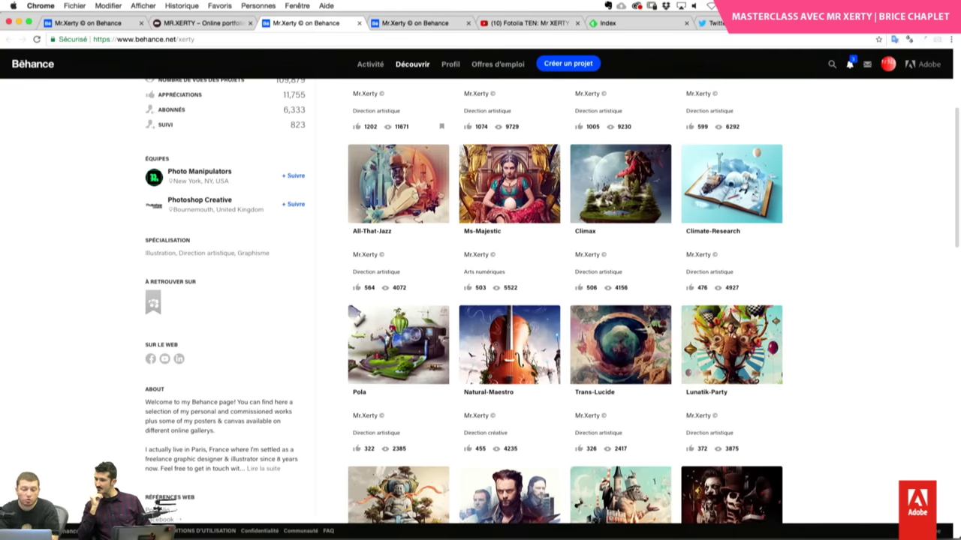
pyautogui.scroll(5, 394, 205)
# - Open the Modelizm project and scroll through its images
pyautogui.click(394, 205)
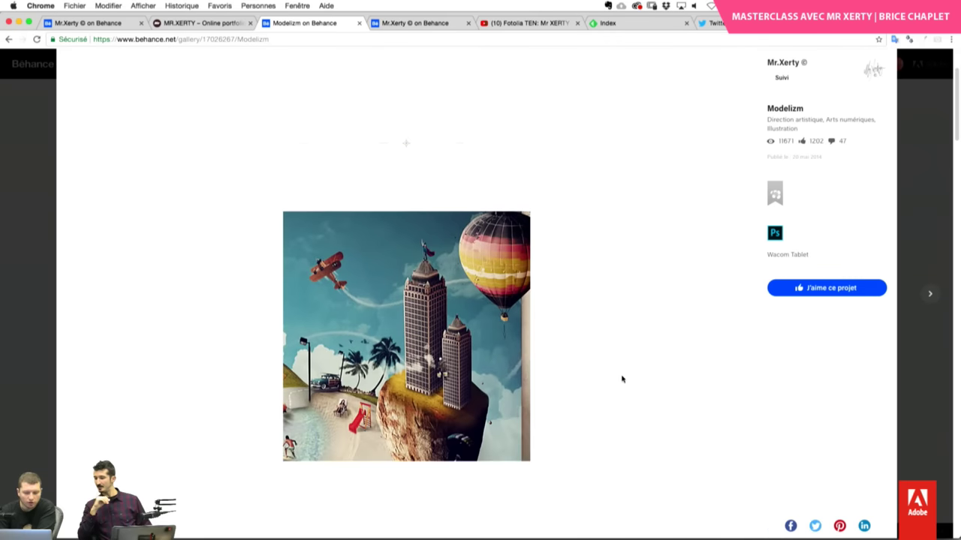
pyautogui.scroll(-1, 622, 379)
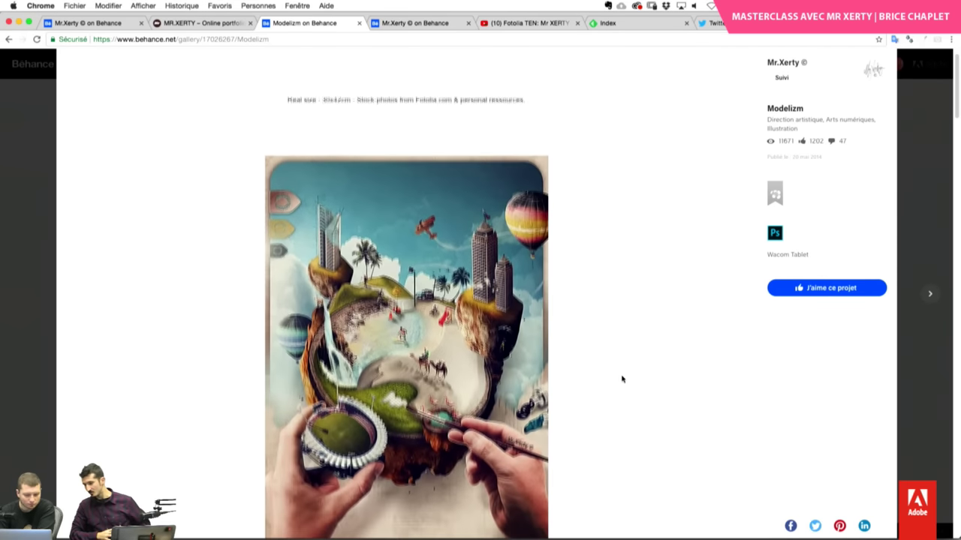
pyautogui.scroll(-1, 622, 379)
pyautogui.scroll(-3, 622, 379)
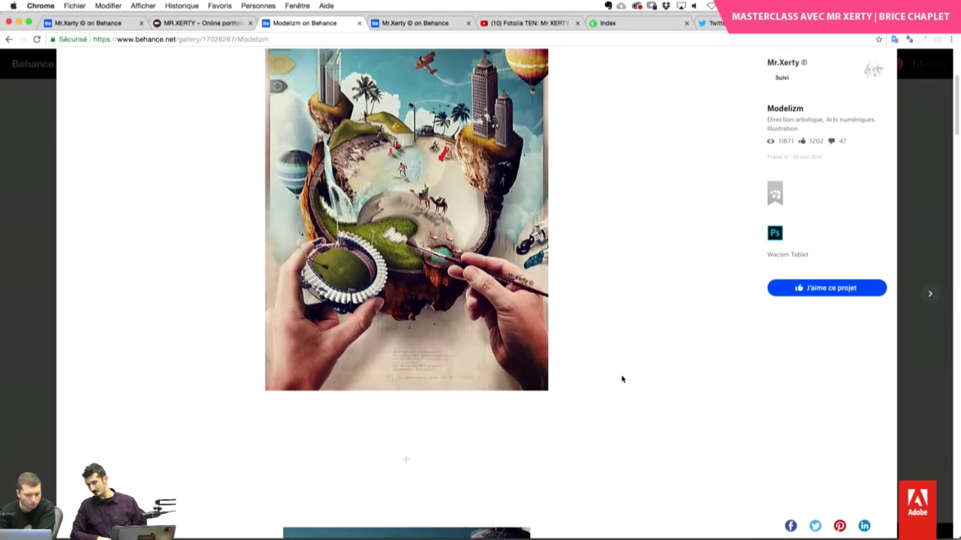
pyautogui.scroll(-3, 621, 379)
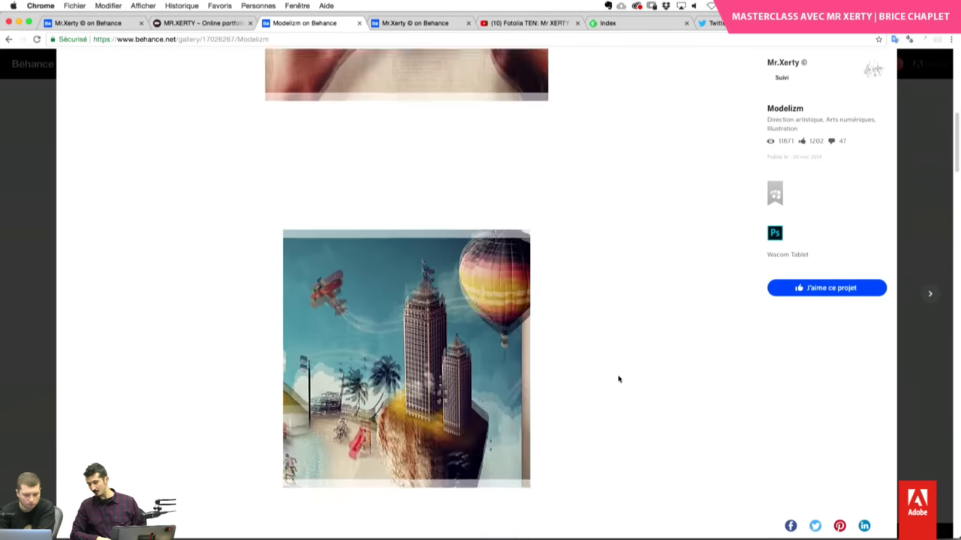
pyautogui.scroll(-2, 619, 379)
pyautogui.scroll(-2, 618, 379)
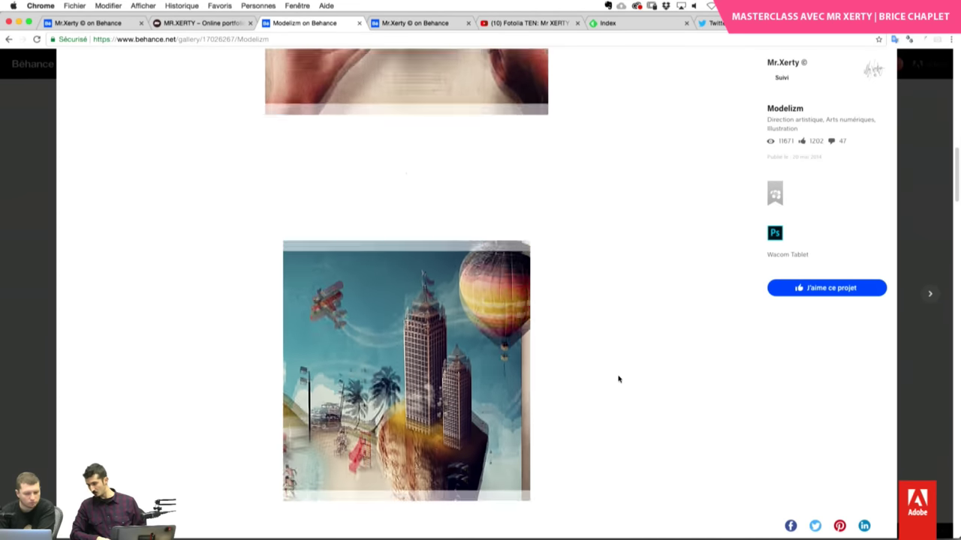
pyautogui.scroll(-3, 618, 379)
pyautogui.scroll(-2, 619, 379)
pyautogui.scroll(-2, 618, 379)
pyautogui.scroll(-3, 618, 379)
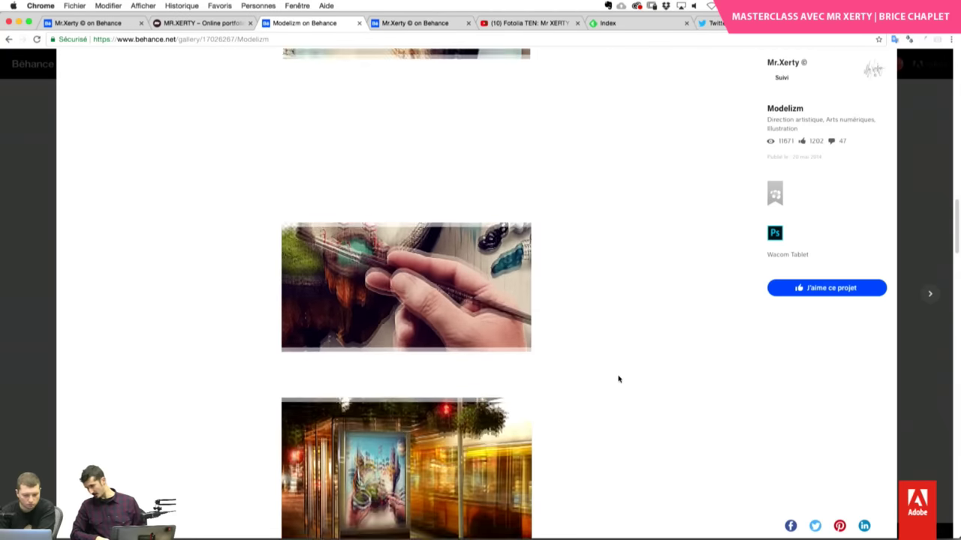
pyautogui.scroll(-1, 618, 379)
pyautogui.scroll(-3, 618, 379)
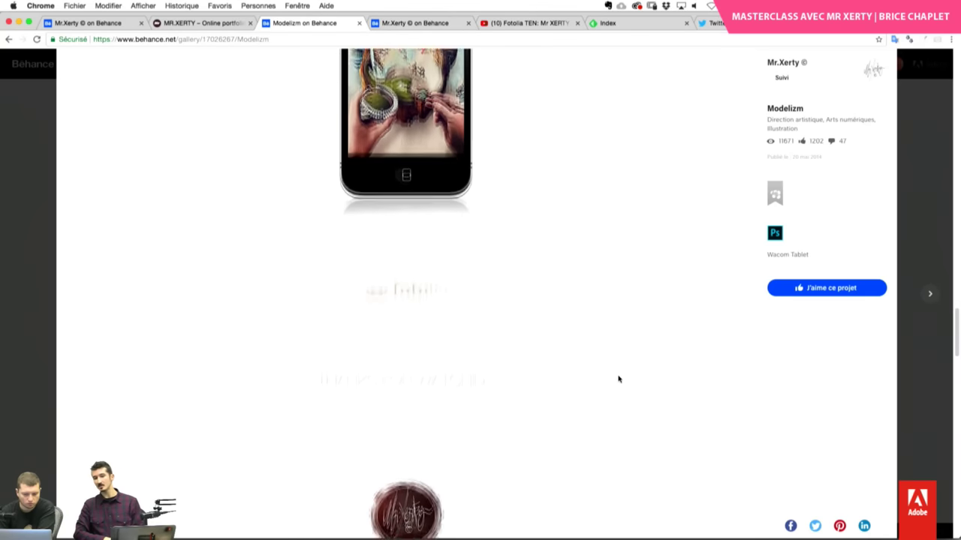
pyautogui.scroll(-2, 618, 379)
# - Move on to the next project, Soul-Mate
pyautogui.scroll(3, 618, 379)
pyautogui.scroll(5, 618, 379)
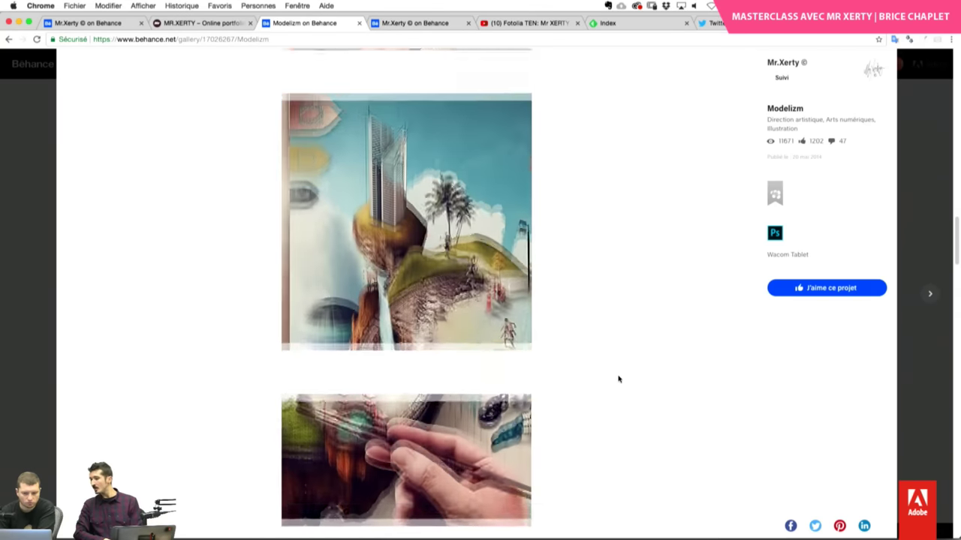
pyautogui.scroll(1, 619, 379)
pyautogui.press('Right')
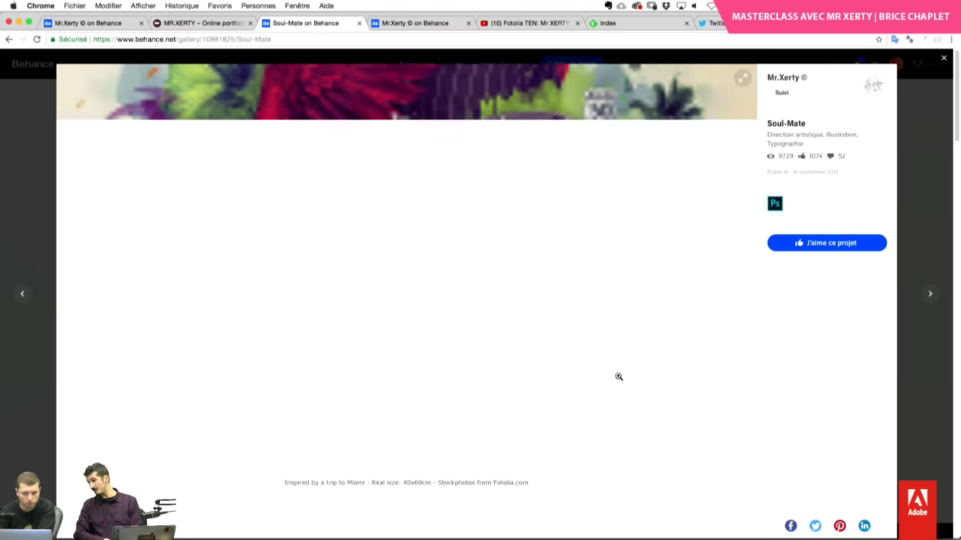
# - Scroll the Soul-Mate gallery down to the photo of a man holding the printed poster
pyautogui.scroll(-1, 618, 376)
pyautogui.scroll(-2, 619, 377)
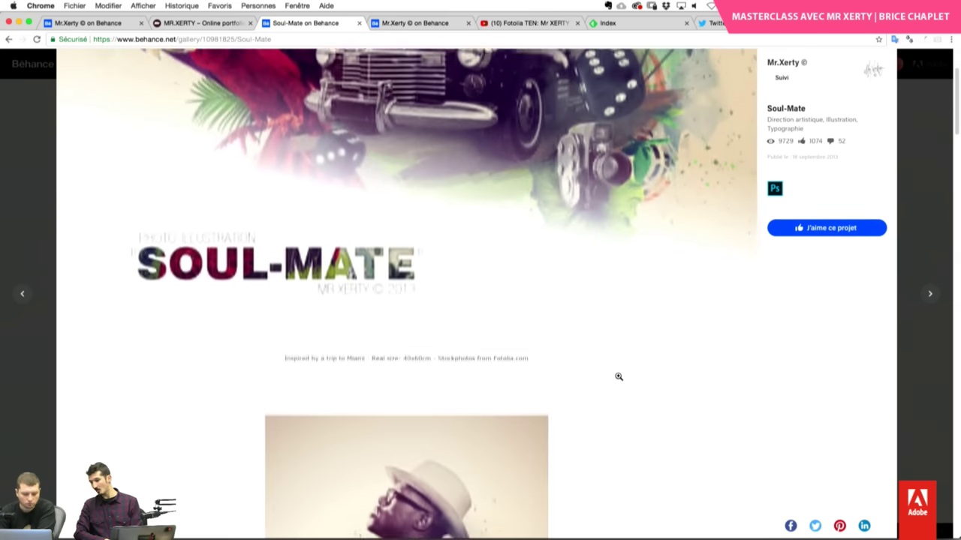
pyautogui.scroll(-3, 618, 379)
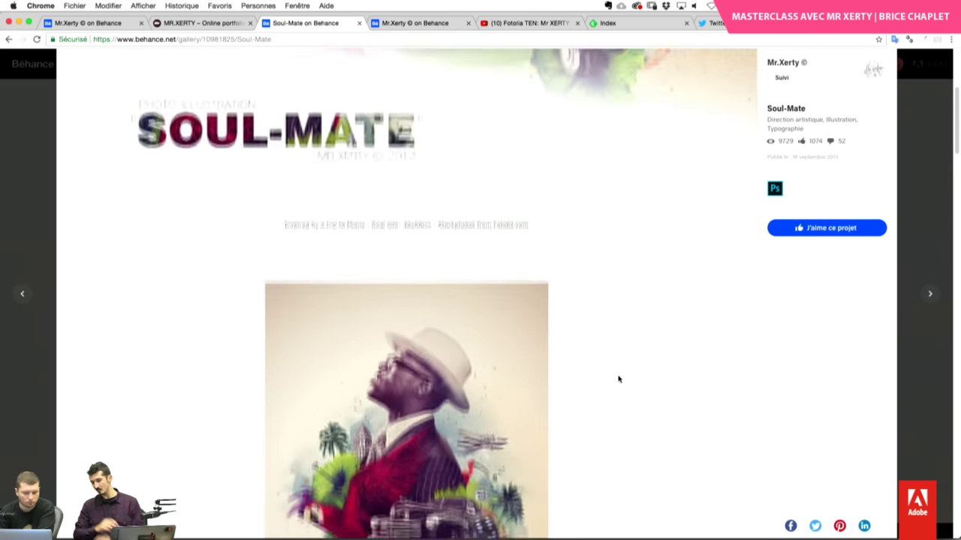
pyautogui.scroll(-5, 619, 380)
pyautogui.scroll(-1, 618, 380)
pyautogui.scroll(-2, 618, 379)
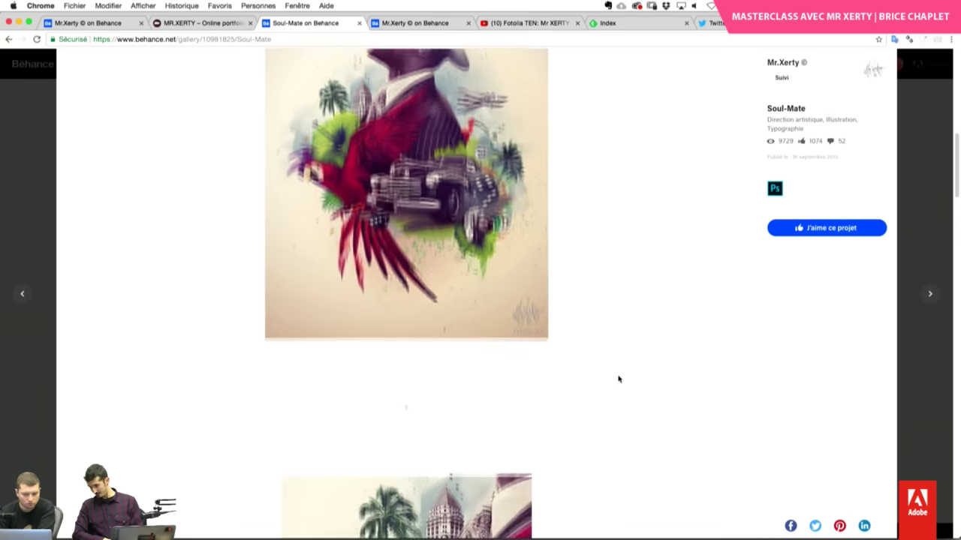
pyautogui.scroll(-4, 618, 379)
pyautogui.scroll(-1, 618, 379)
pyautogui.scroll(-4, 618, 379)
pyautogui.scroll(-1, 618, 379)
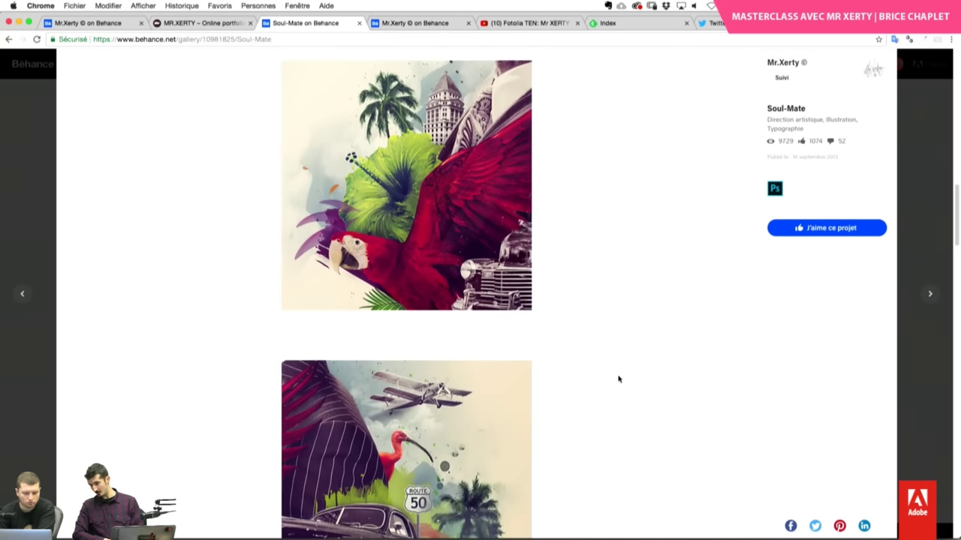
pyautogui.scroll(-1, 619, 379)
pyautogui.scroll(-3, 618, 379)
pyautogui.scroll(-2, 618, 379)
pyautogui.scroll(-2, 619, 379)
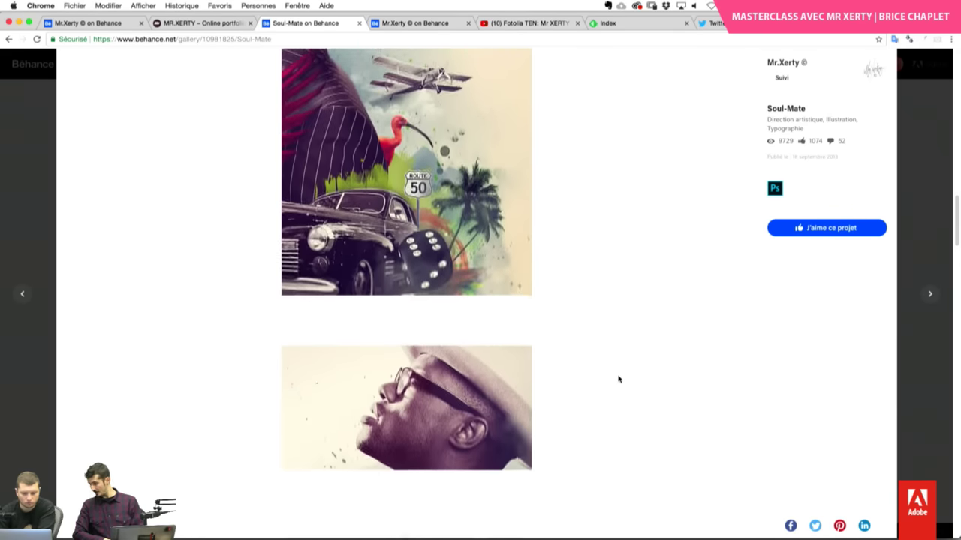
pyautogui.scroll(-1, 619, 379)
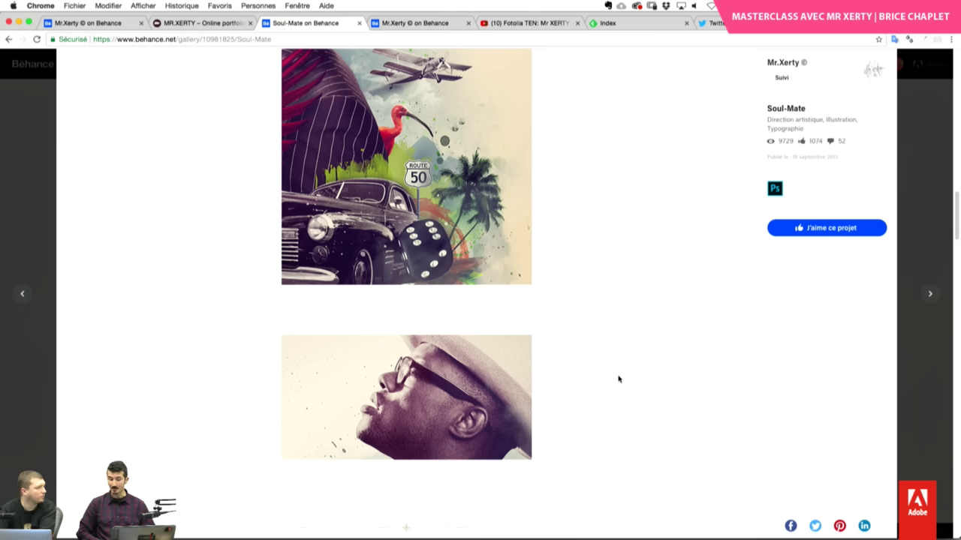
pyautogui.scroll(-2, 618, 379)
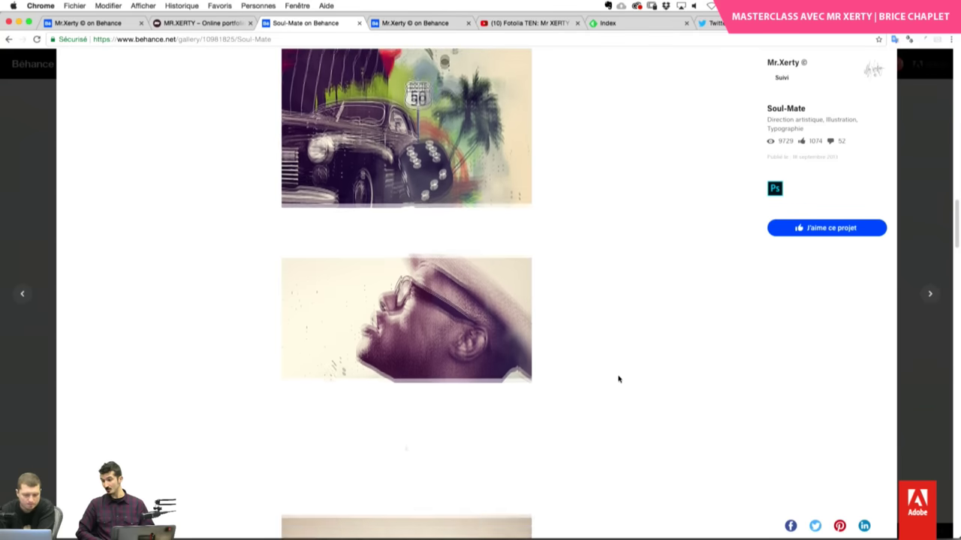
pyautogui.scroll(-2, 619, 378)
pyautogui.scroll(-3, 618, 379)
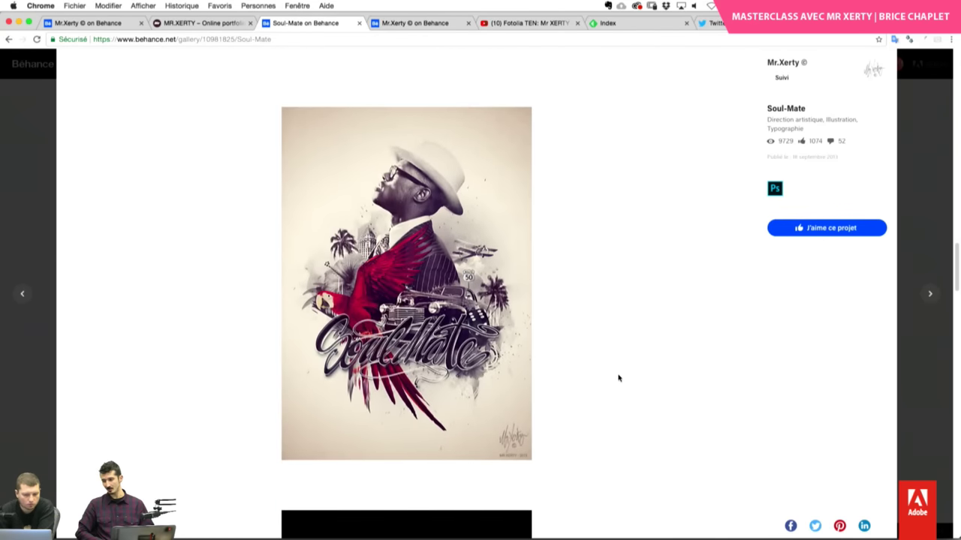
pyautogui.scroll(-2, 618, 378)
pyautogui.scroll(-2, 618, 379)
pyautogui.scroll(-1, 618, 378)
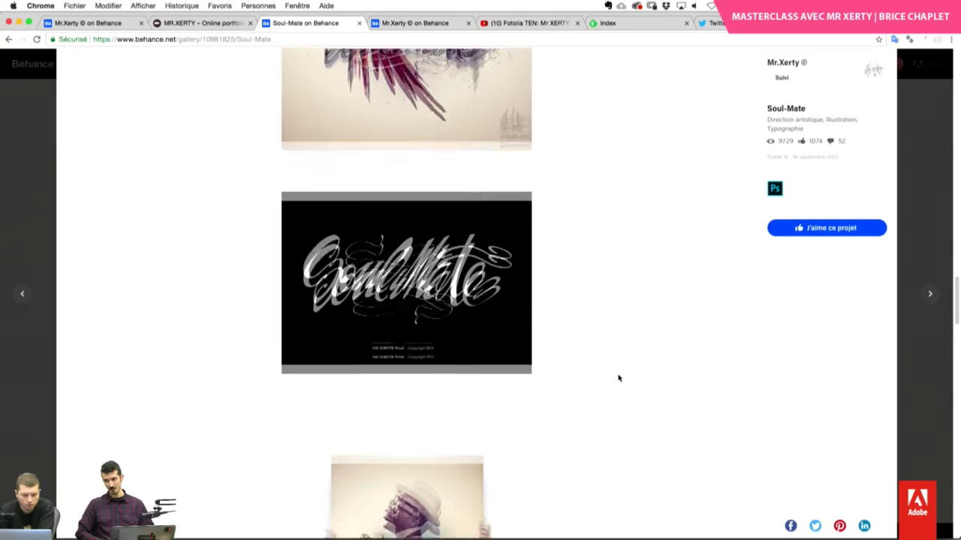
pyautogui.scroll(-2, 619, 378)
pyautogui.scroll(-1, 619, 379)
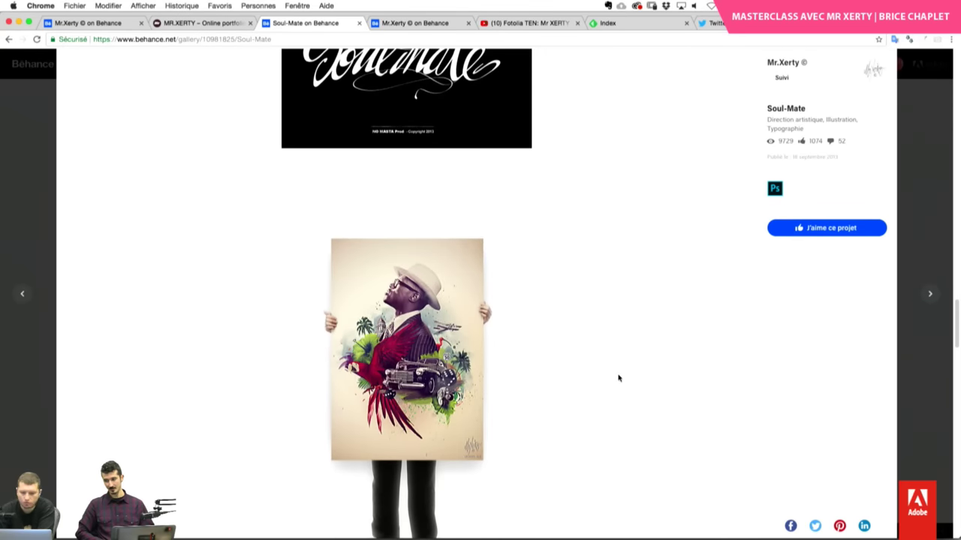
pyautogui.scroll(-1, 618, 378)
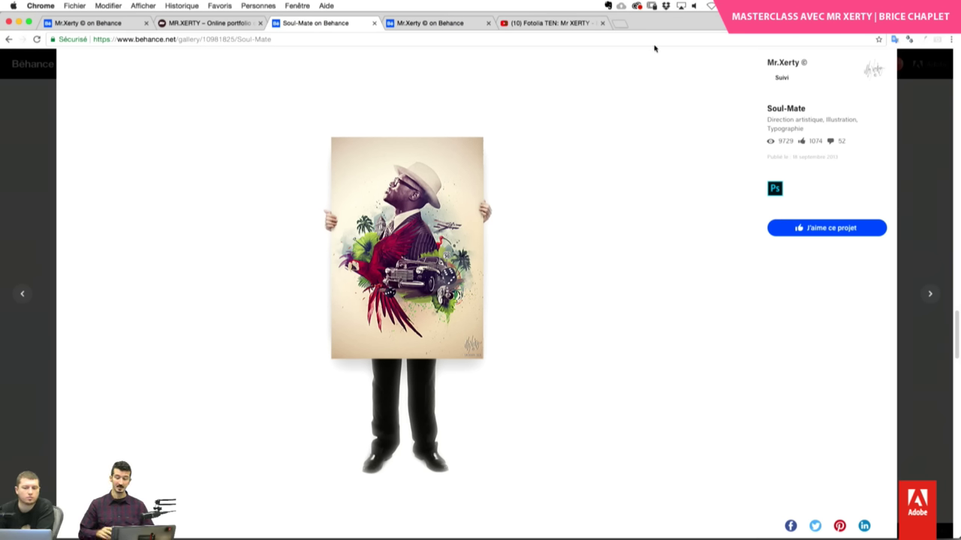
# - Switch to the 'Fotolia TEN: Mr XERTY - Interview & Making-of' video and mute it
pyautogui.click(547, 25)
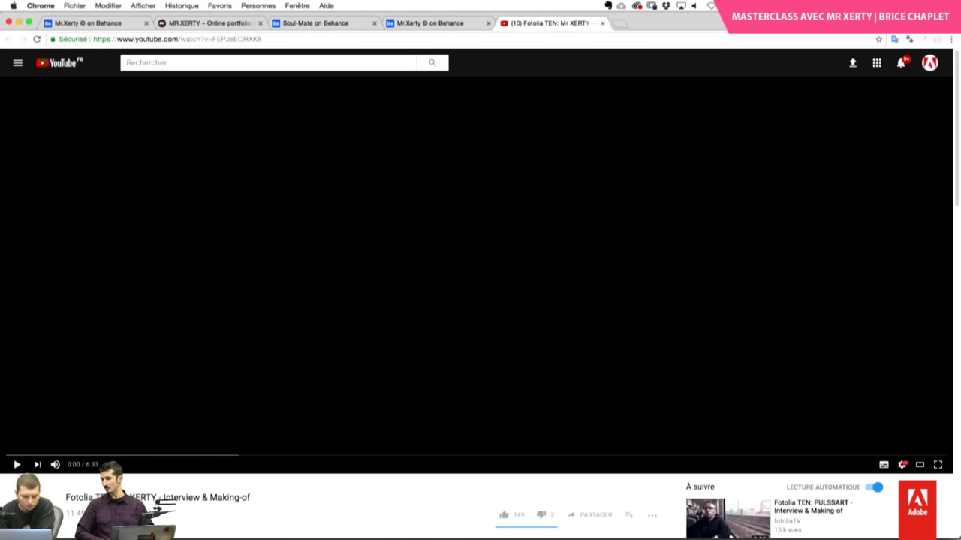
pyautogui.click(51, 465)
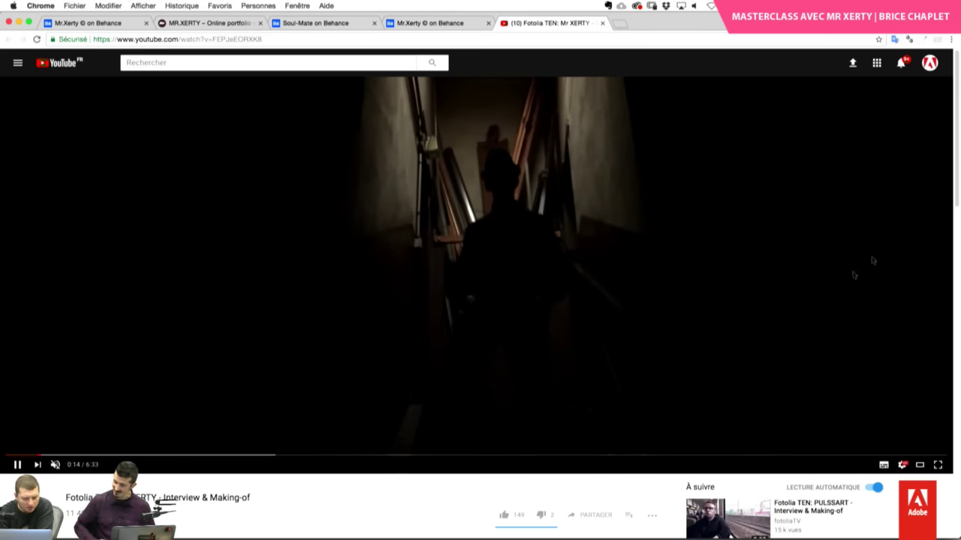
pyautogui.scroll(-3, 469, 510)
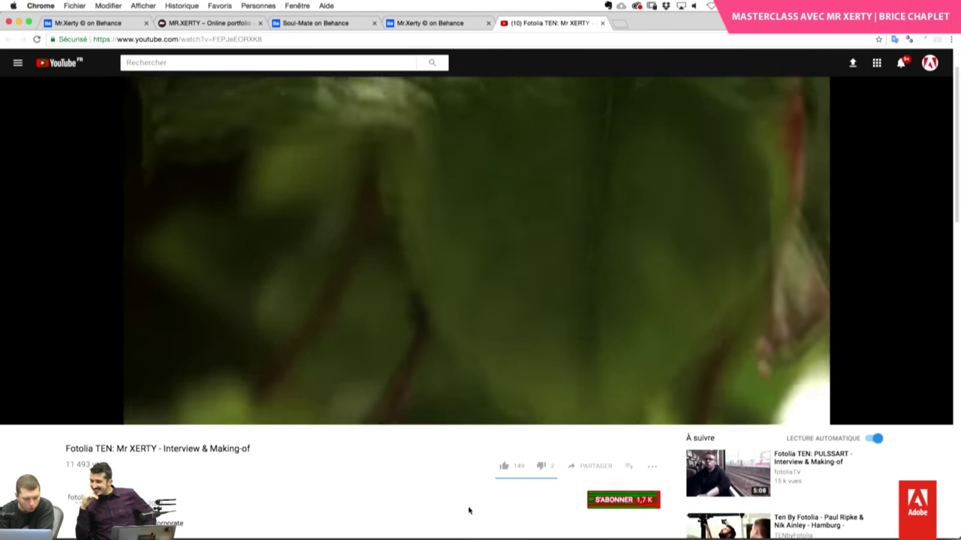
pyautogui.scroll(3, 469, 510)
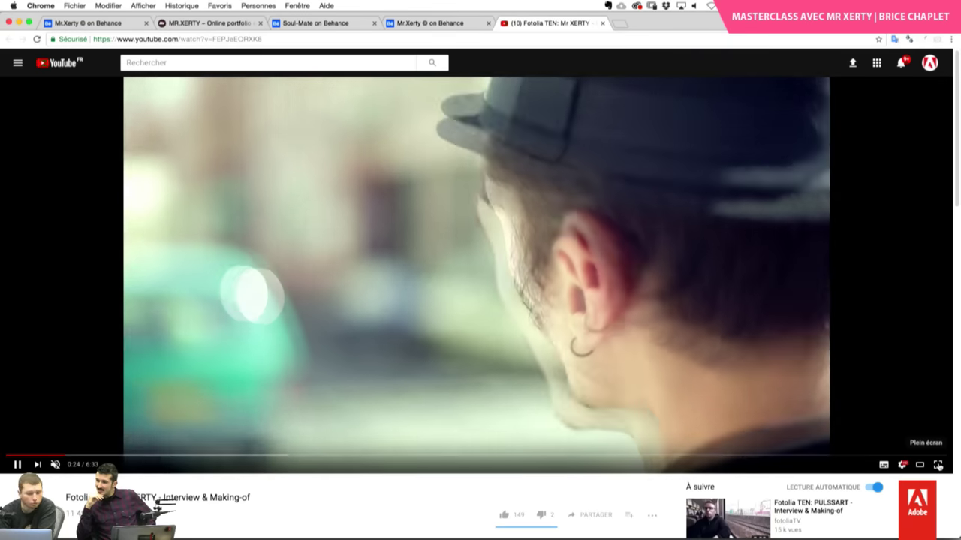
# - Watch it fullscreen, skipping ahead to the Photoshop making-of footage, then exit fullscreen
pyautogui.click(938, 465)
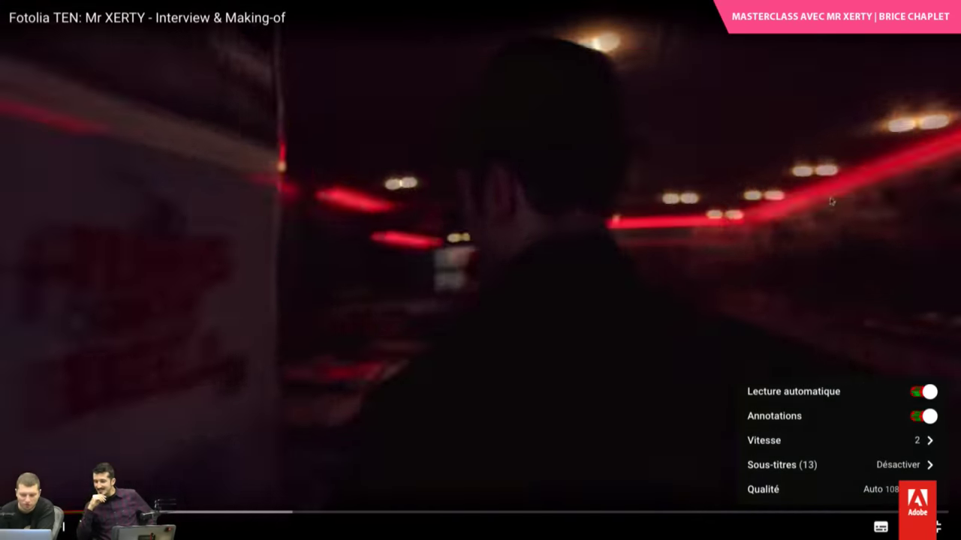
pyautogui.click(880, 230)
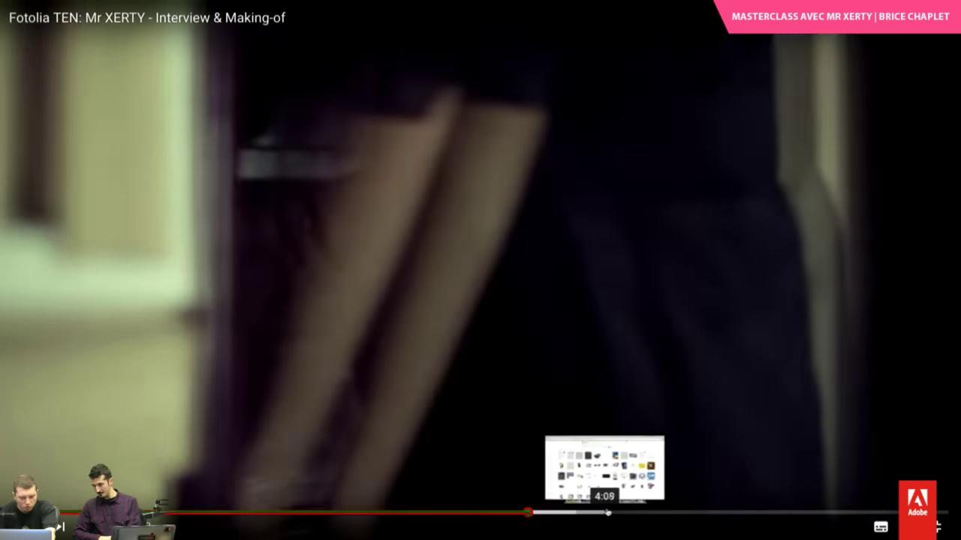
pyautogui.click(608, 513)
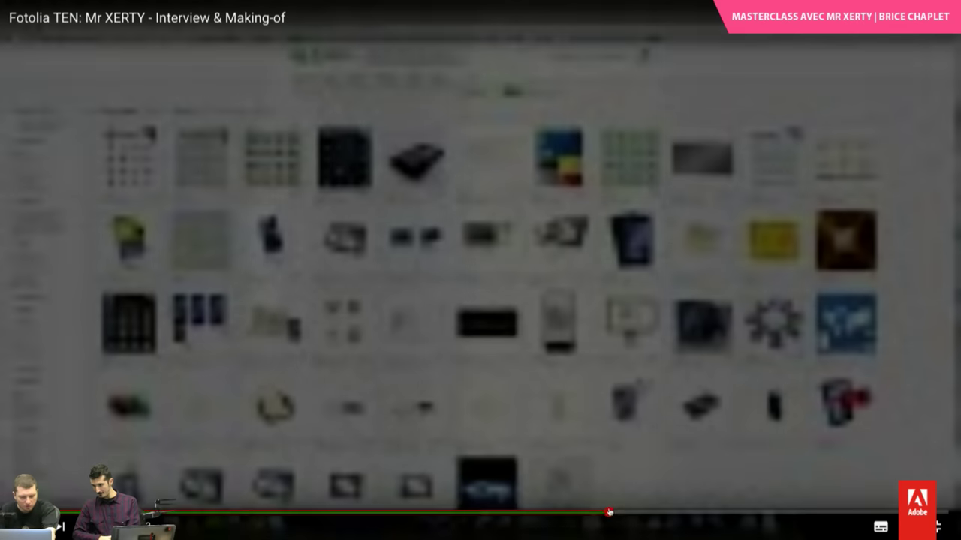
pyautogui.click(646, 512)
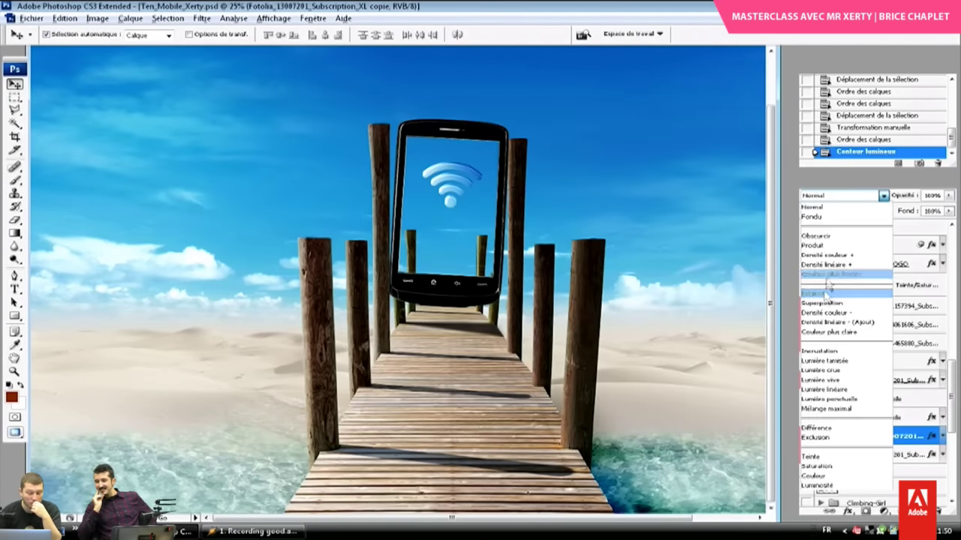
pyautogui.click(823, 303)
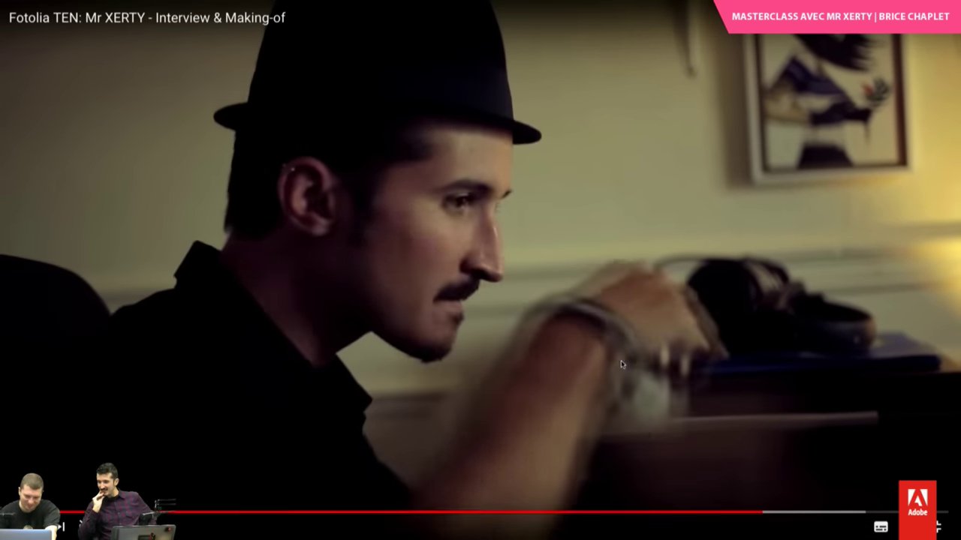
pyautogui.press('Escape')
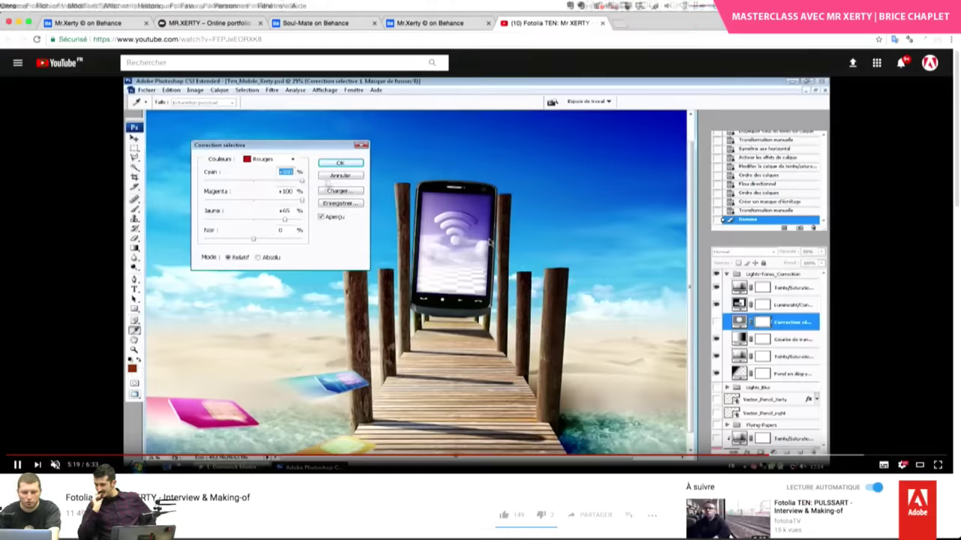
# - Close the YouTube tab, browse the Behance project thumbnails, and open a new blank tab
pyautogui.click(602, 24)
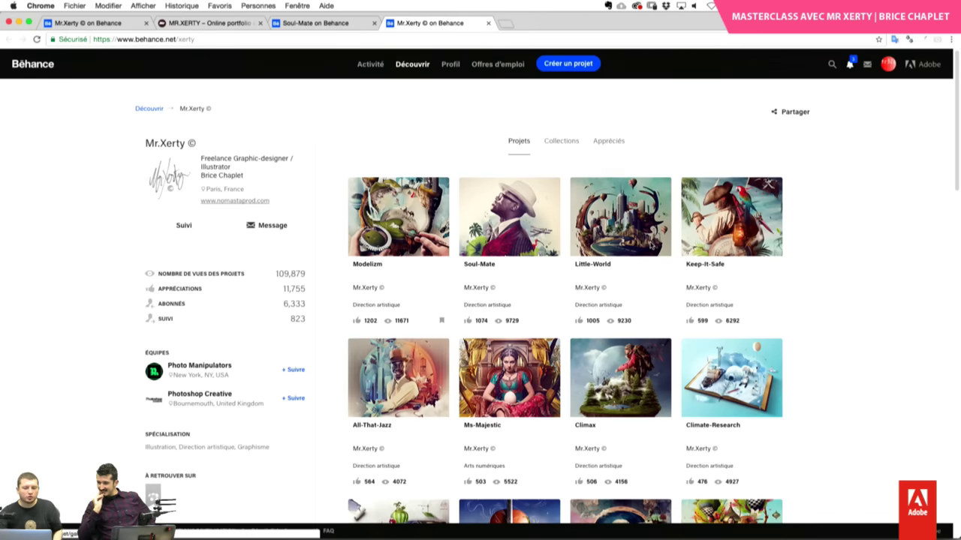
pyautogui.scroll(-1, 659, 316)
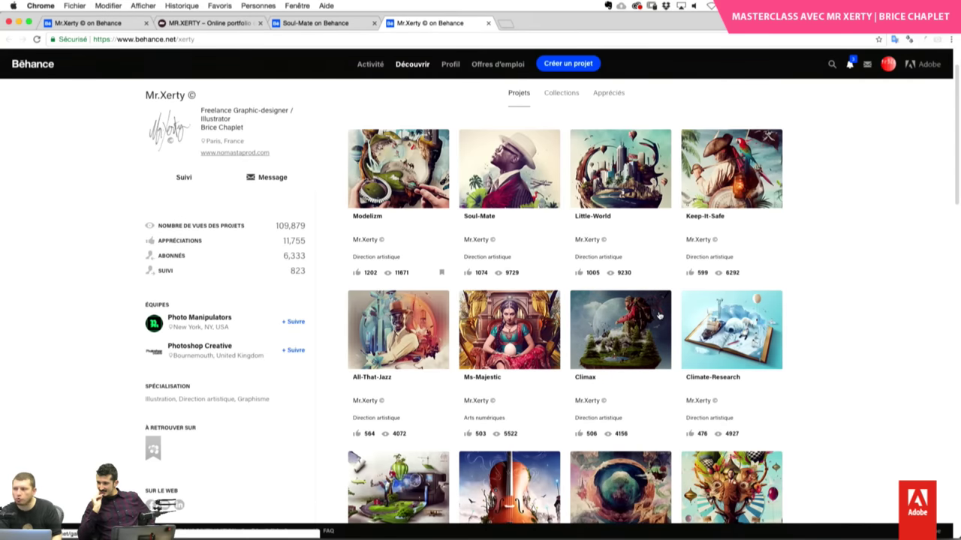
pyautogui.scroll(-5, 659, 316)
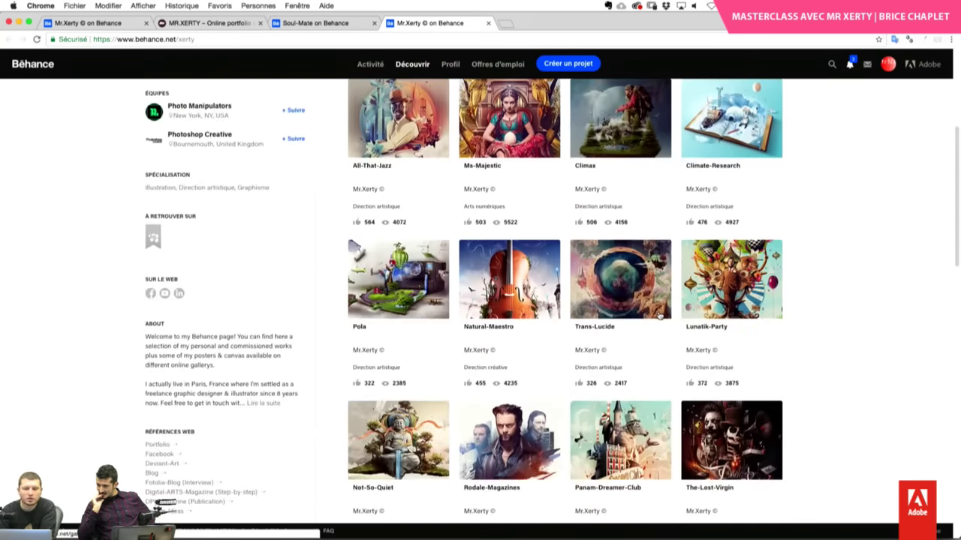
pyautogui.scroll(-1, 659, 316)
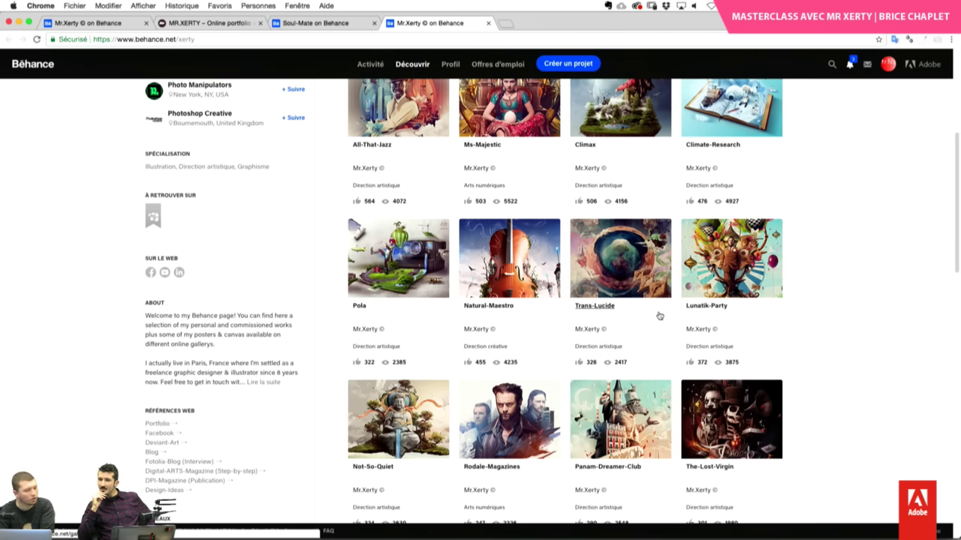
pyautogui.scroll(10, 659, 316)
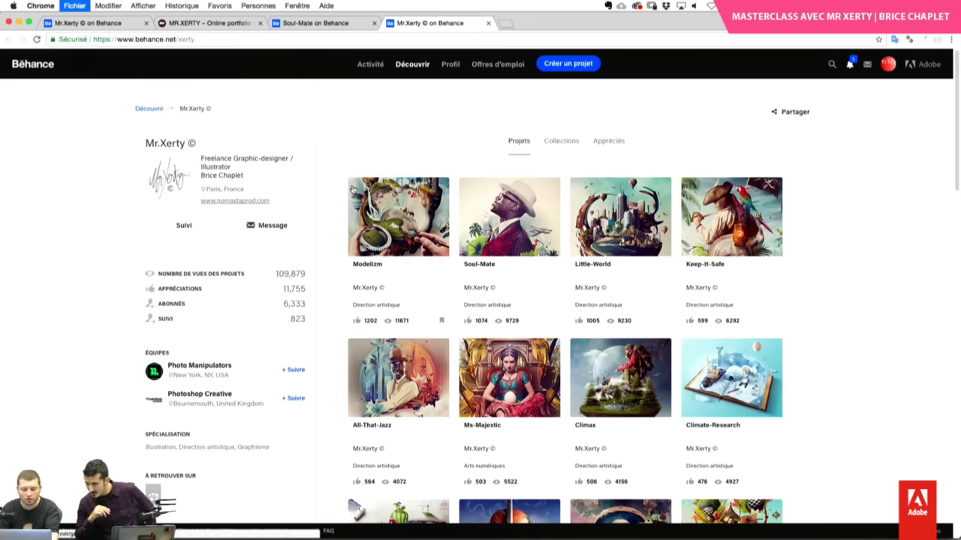
pyautogui.press('super+t')
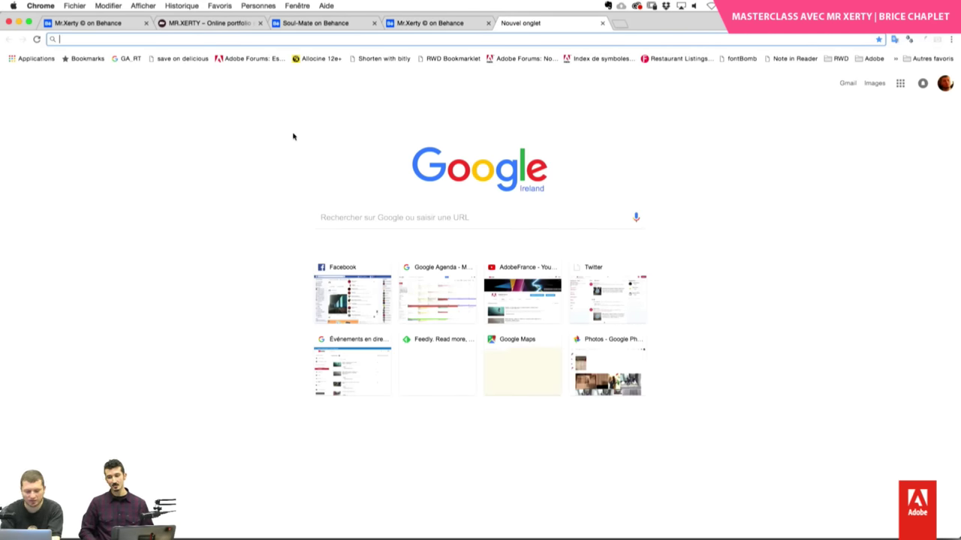
# - Go to behance.net from the new tab's address bar
pyautogui.write('behance.net')
pyautogui.press('Return')
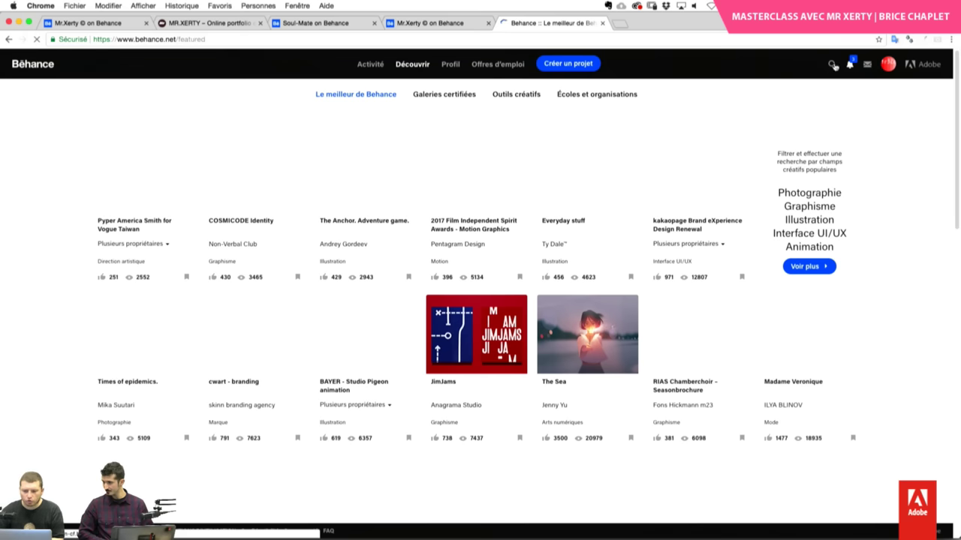
# - Search Behance projects for 'photographe beach'
pyautogui.click(832, 65)
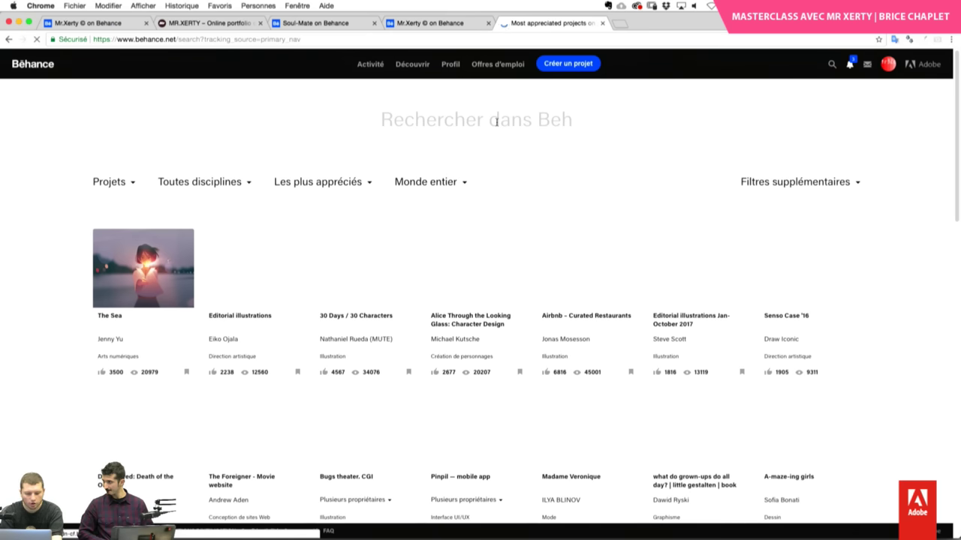
pyautogui.write('photog')
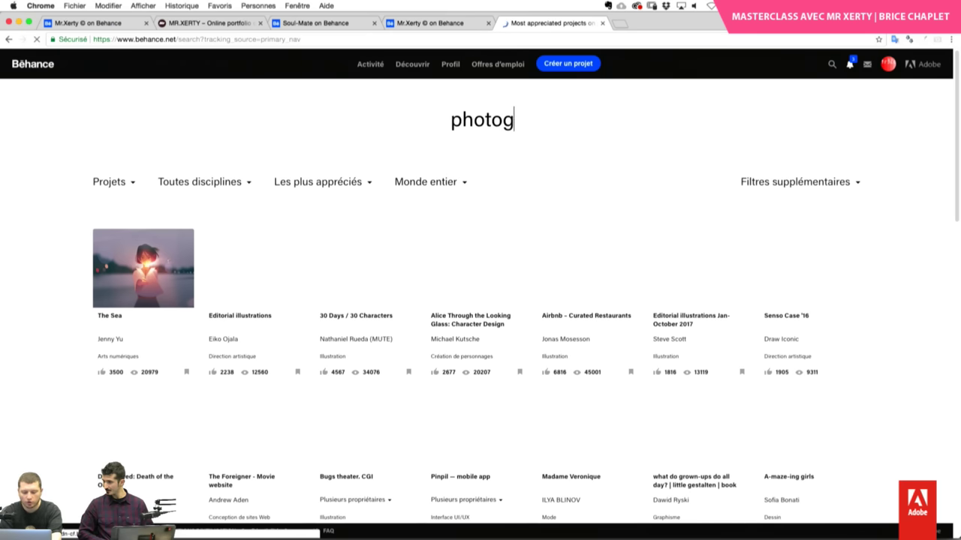
pyautogui.write('raphe pla')
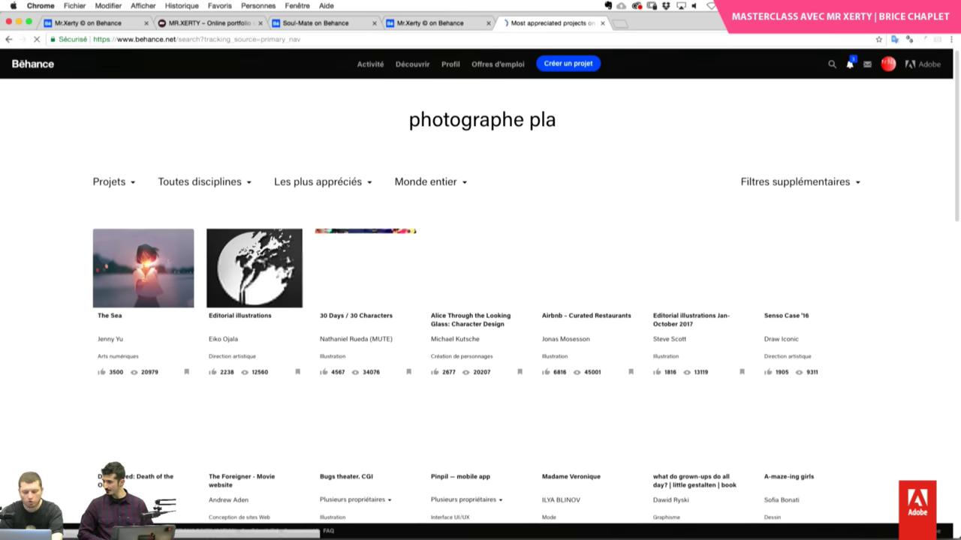
pyautogui.write('ge')
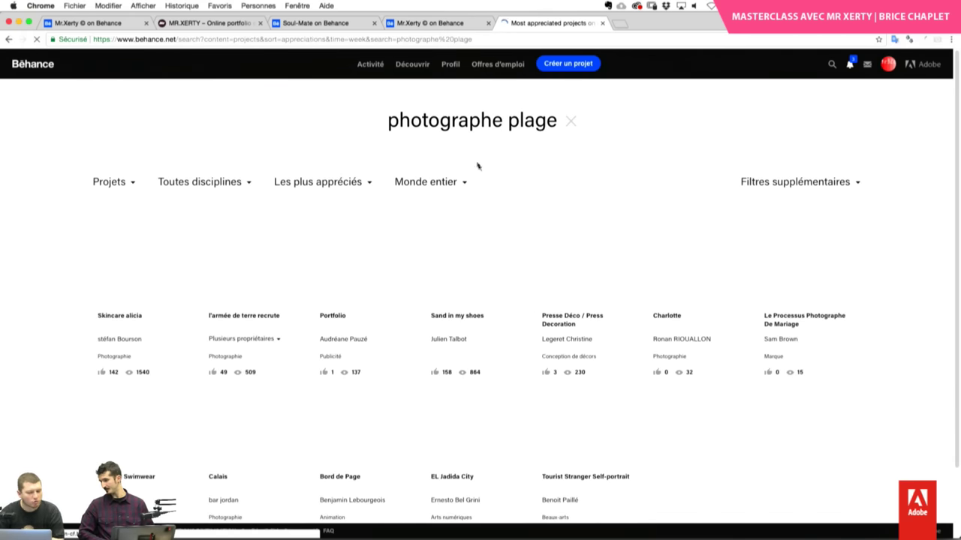
pyautogui.doubleClick(528, 120)
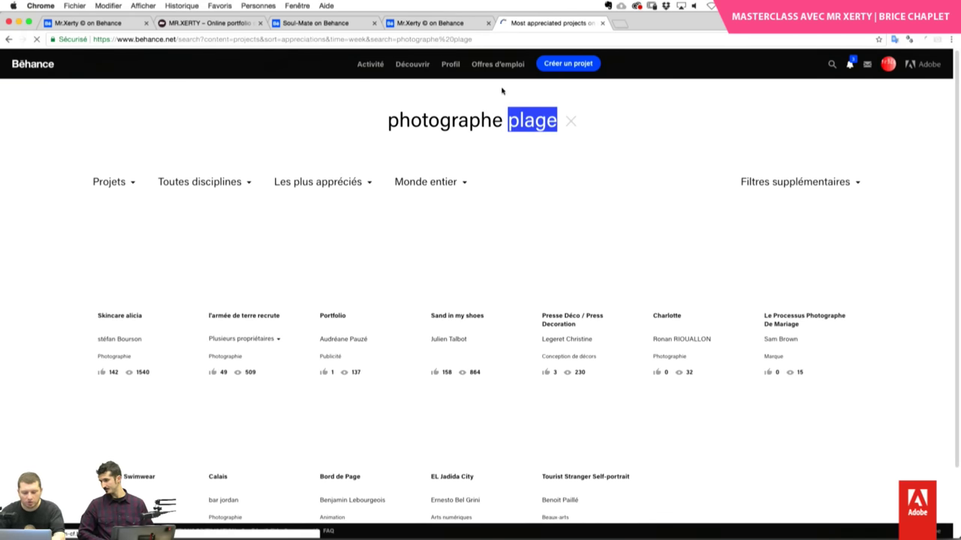
pyautogui.write('beach')
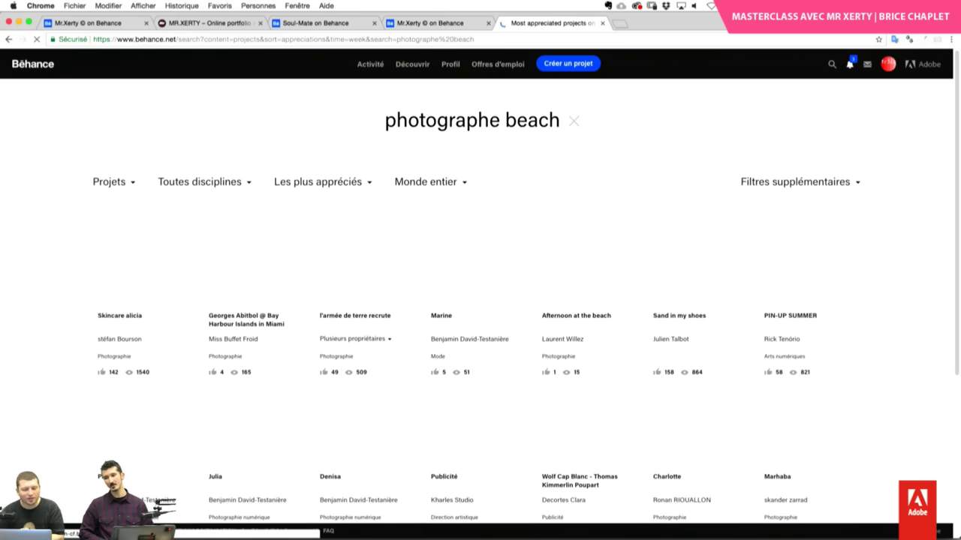
# - Filter the search results to the Photographie discipline
pyautogui.click(132, 183)
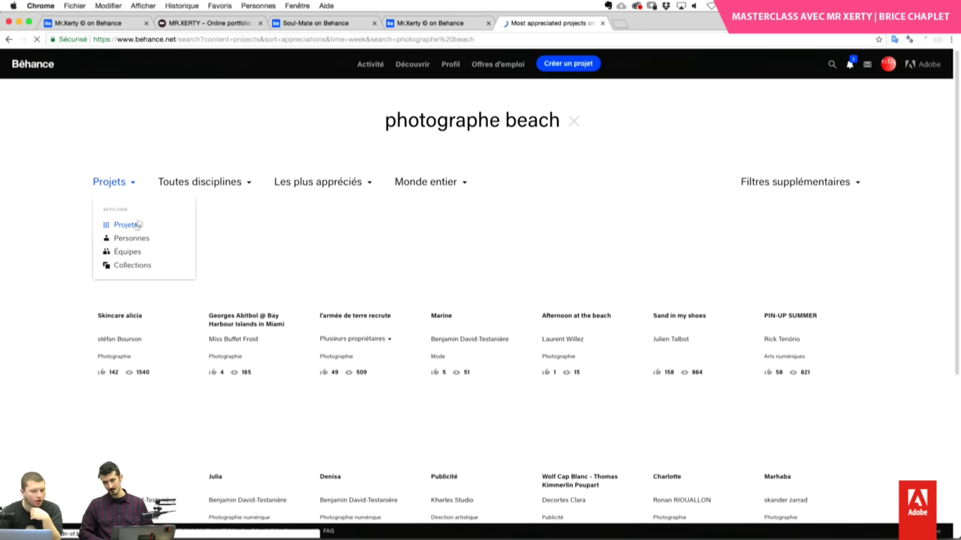
pyautogui.click(197, 183)
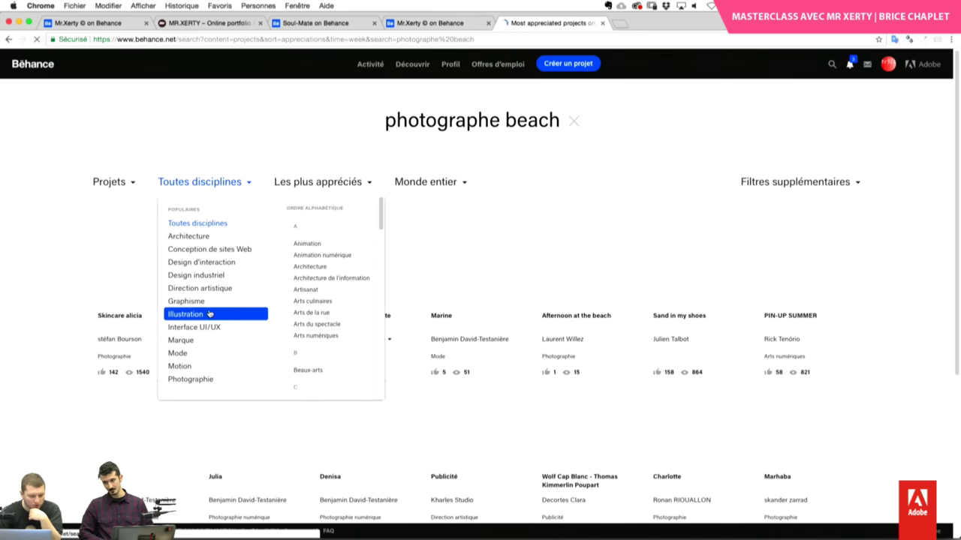
pyautogui.click(211, 380)
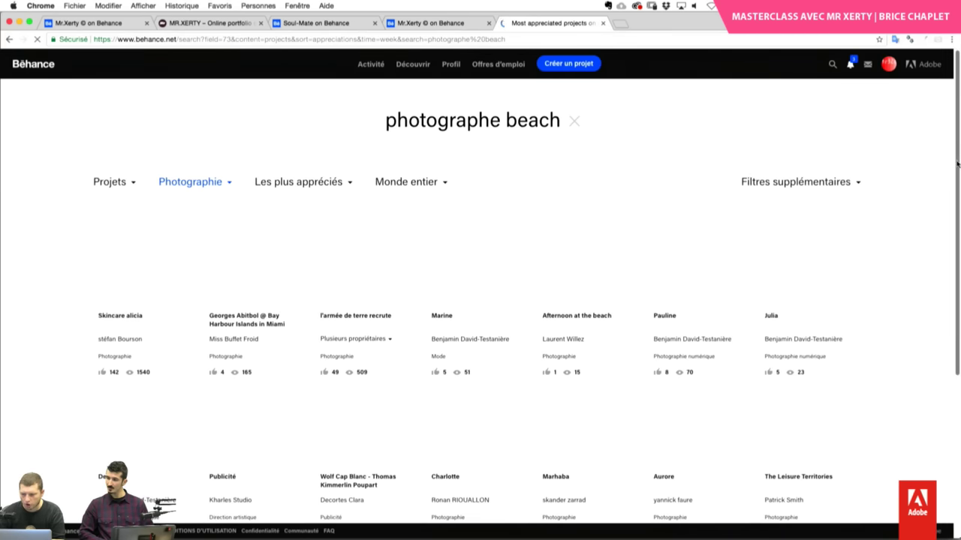
pyautogui.scroll(-4, 923, 277)
pyautogui.scroll(4, 890, 396)
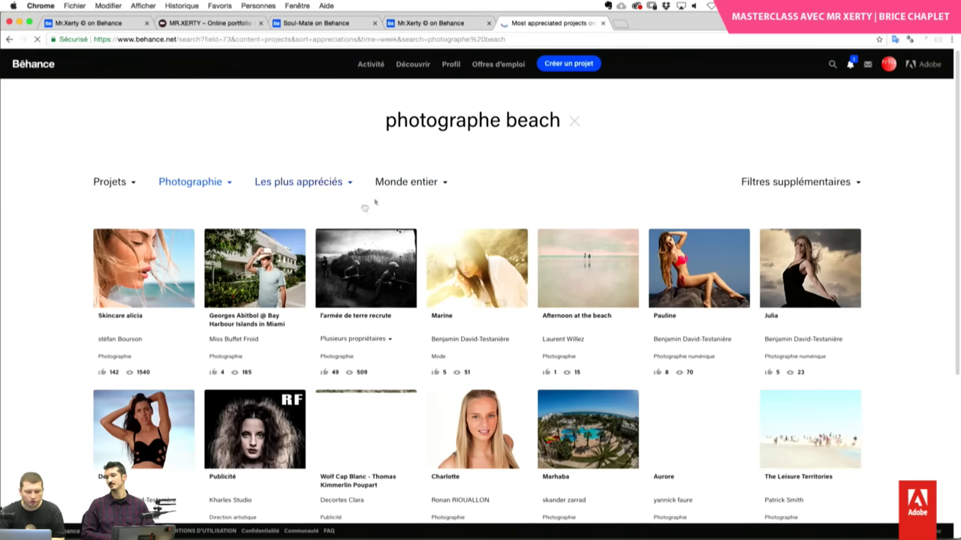
# - Limit the results to France, then clear the 'photographe beach' search term
pyautogui.click(409, 182)
pyautogui.click(474, 231)
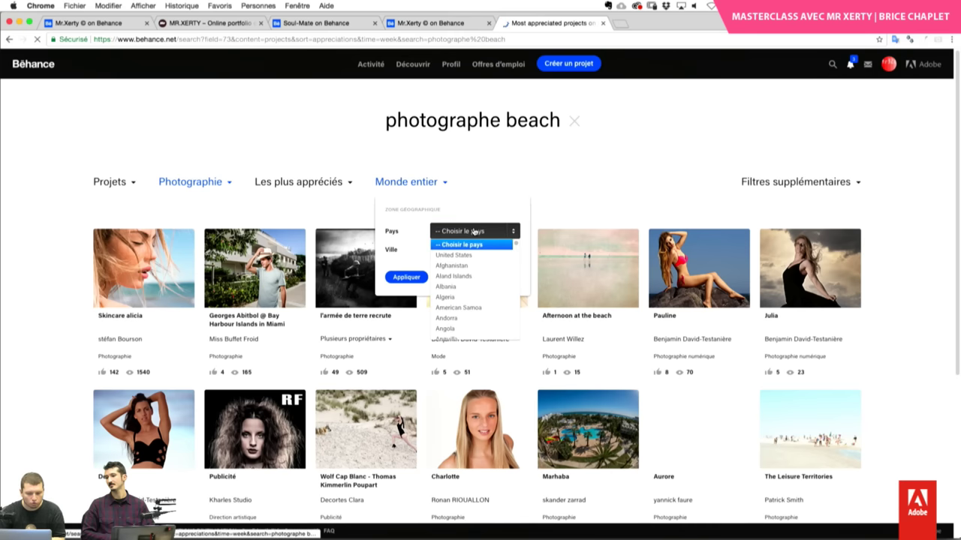
pyautogui.scroll(-10, 477, 290)
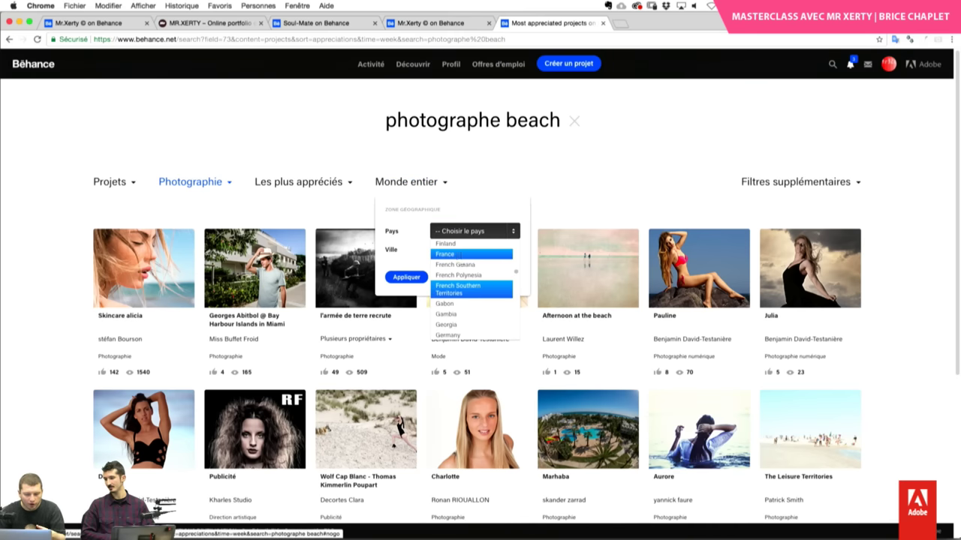
pyautogui.click(460, 255)
pyautogui.click(417, 278)
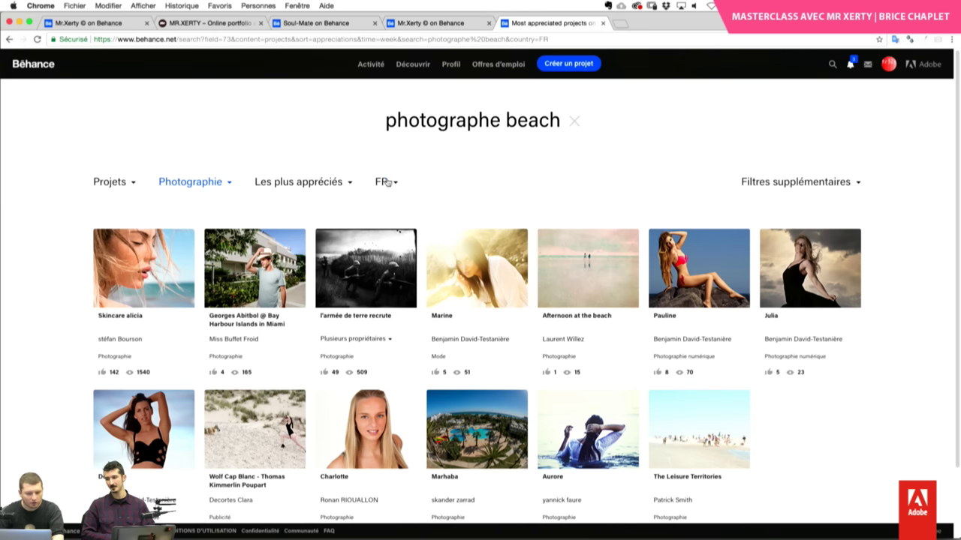
pyautogui.click(574, 121)
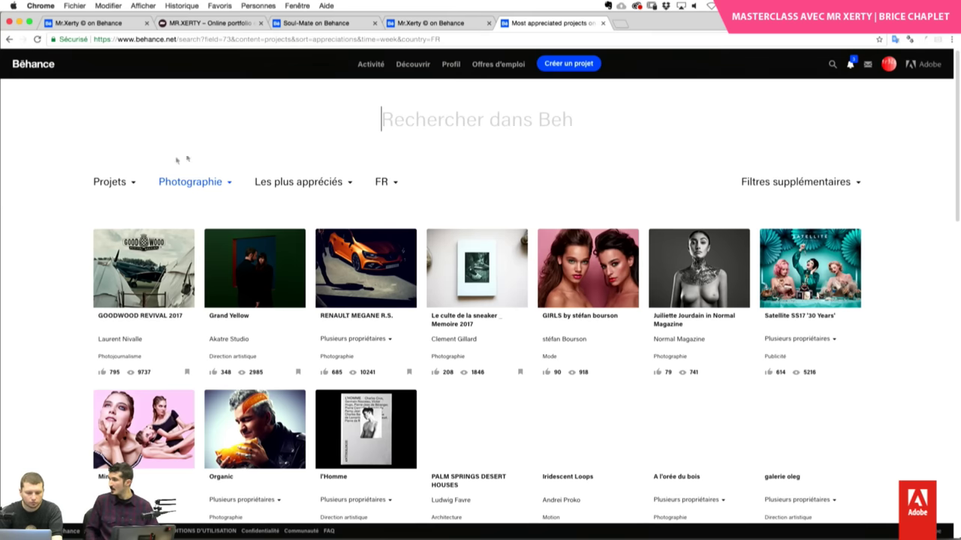
# - Return to the Découvrir page showing the 'Le meilleur de Behance' project grid
pyautogui.click(411, 69)
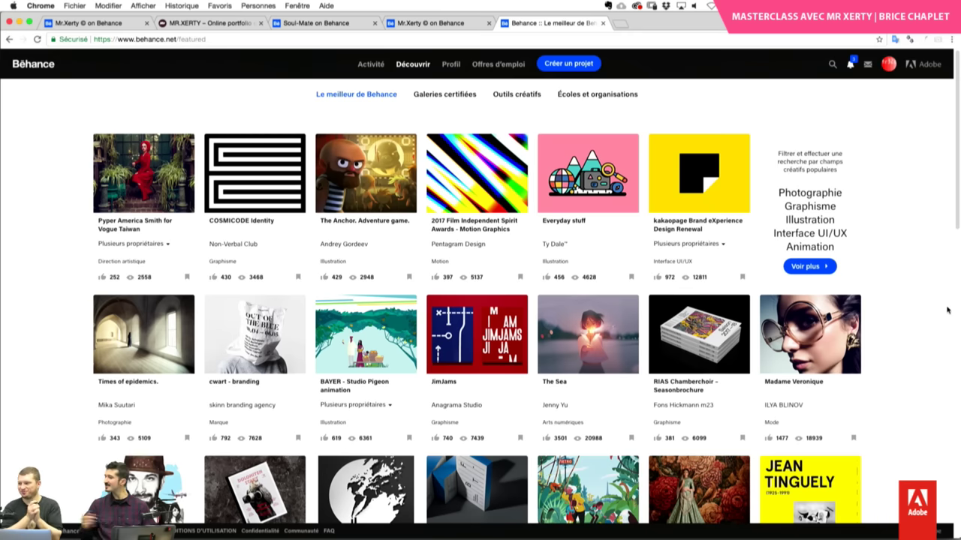
pyautogui.click(208, 26)
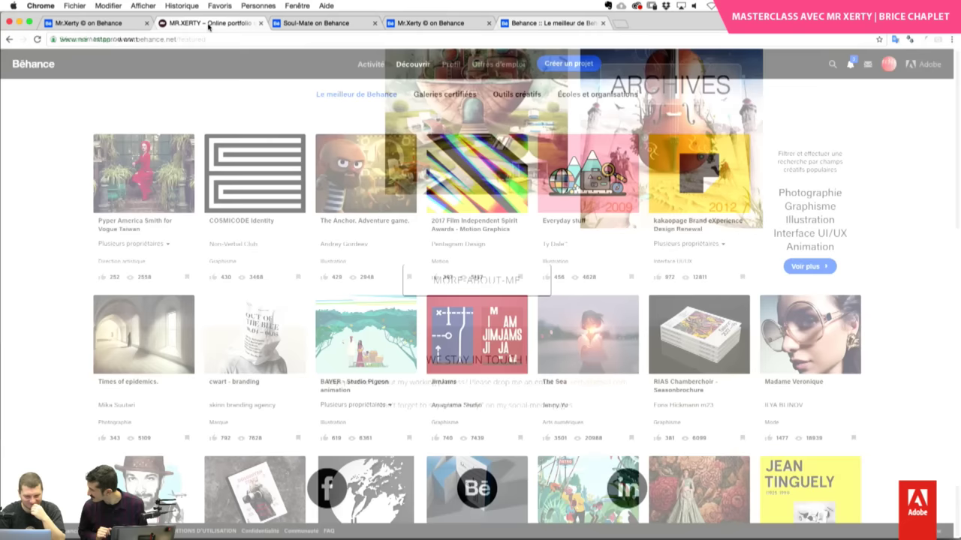
pyautogui.scroll(1, 668, 78)
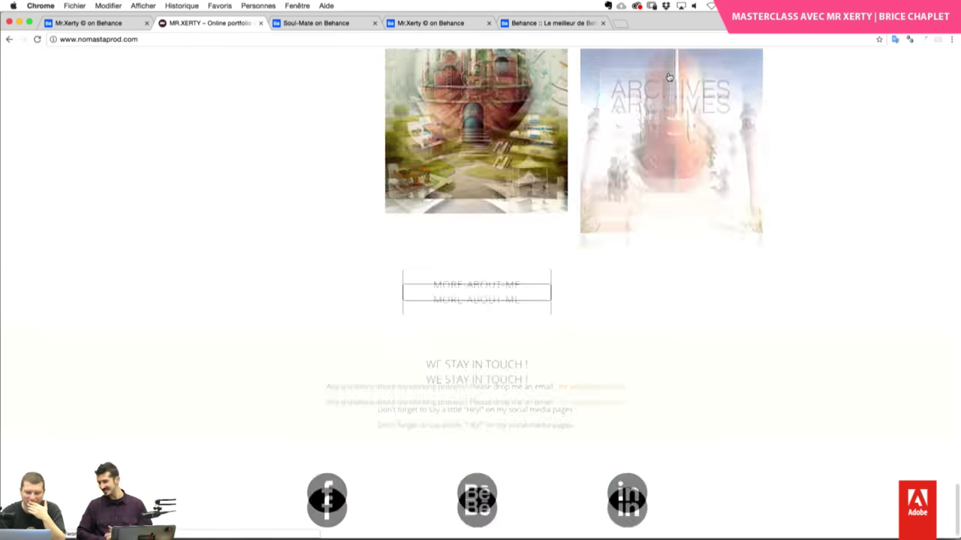
pyautogui.scroll(10, 668, 77)
pyautogui.scroll(10, 669, 78)
pyautogui.scroll(10, 668, 77)
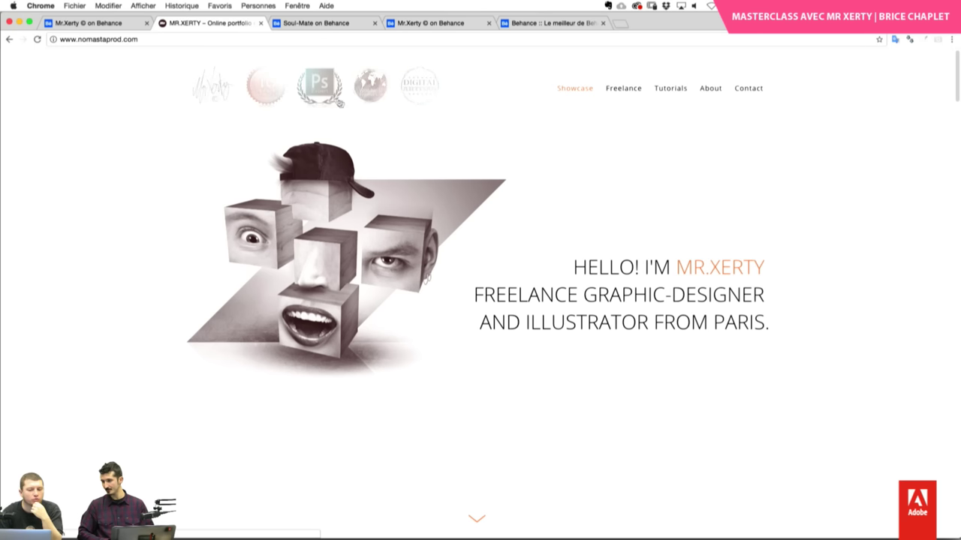
pyautogui.click(624, 89)
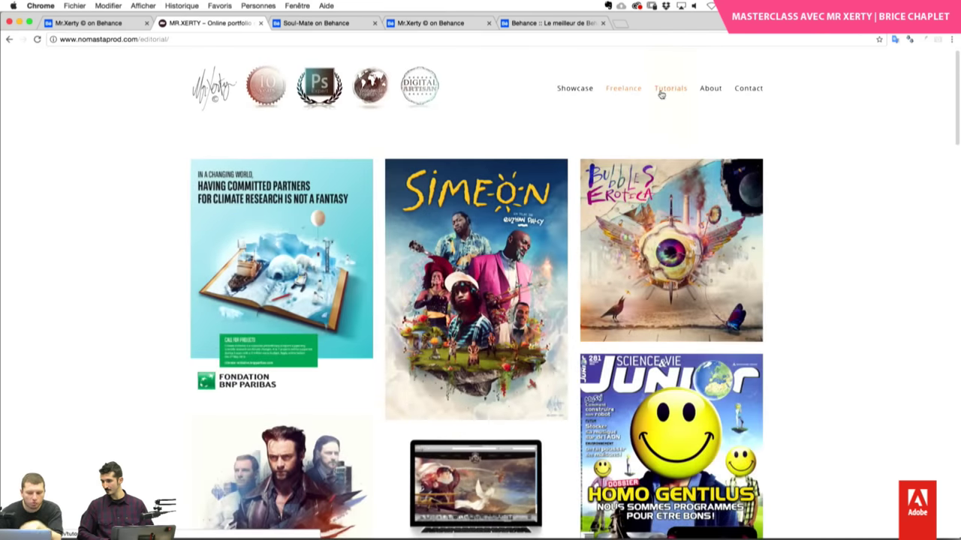
pyautogui.scroll(-1, 664, 96)
pyautogui.scroll(-3, 668, 105)
pyautogui.scroll(-5, 675, 128)
pyautogui.scroll(-5, 688, 153)
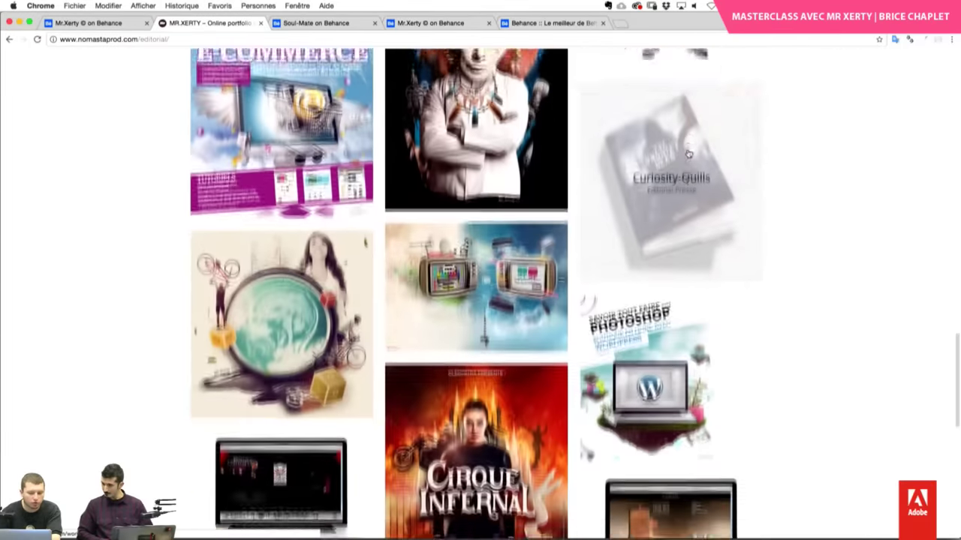
pyautogui.scroll(-2, 688, 154)
pyautogui.scroll(-5, 698, 161)
pyautogui.scroll(7, 730, 184)
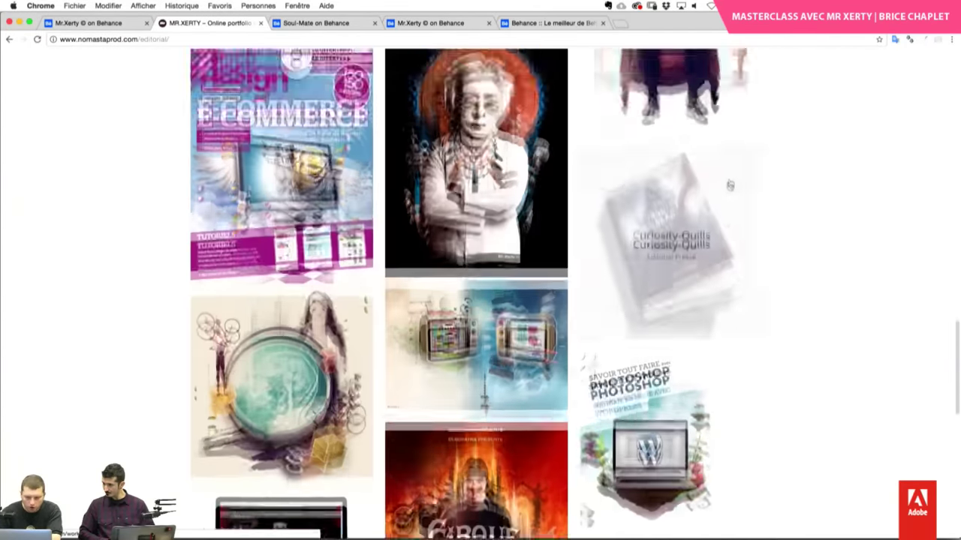
pyautogui.scroll(2, 729, 185)
pyautogui.scroll(4, 728, 191)
pyautogui.scroll(3, 727, 199)
pyautogui.scroll(2, 724, 211)
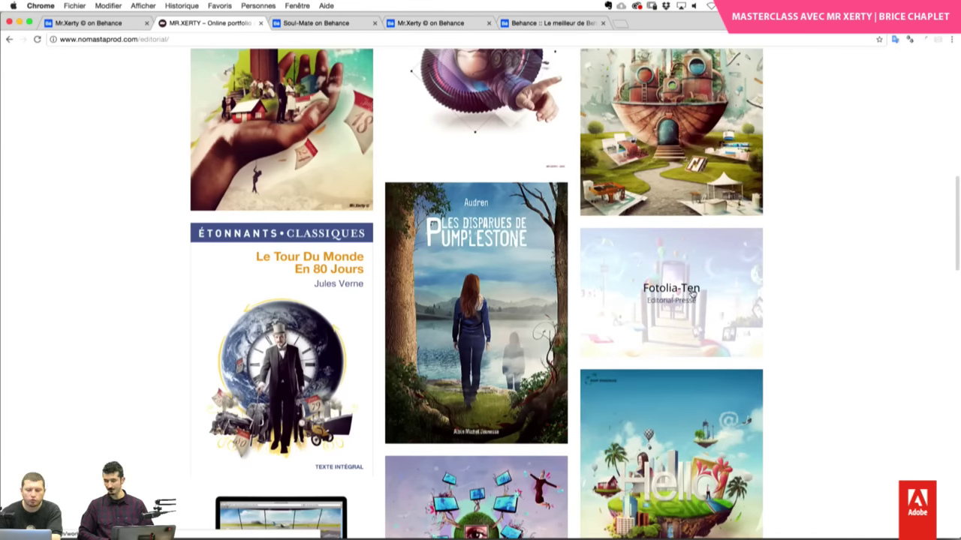
pyautogui.scroll(2, 785, 255)
pyautogui.scroll(3, 791, 259)
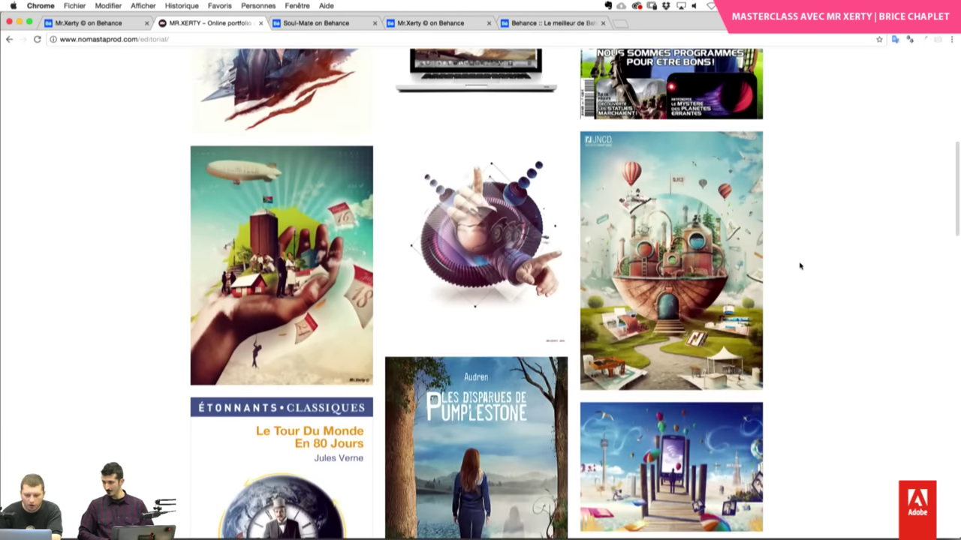
pyautogui.scroll(2, 784, 270)
pyautogui.scroll(2, 788, 300)
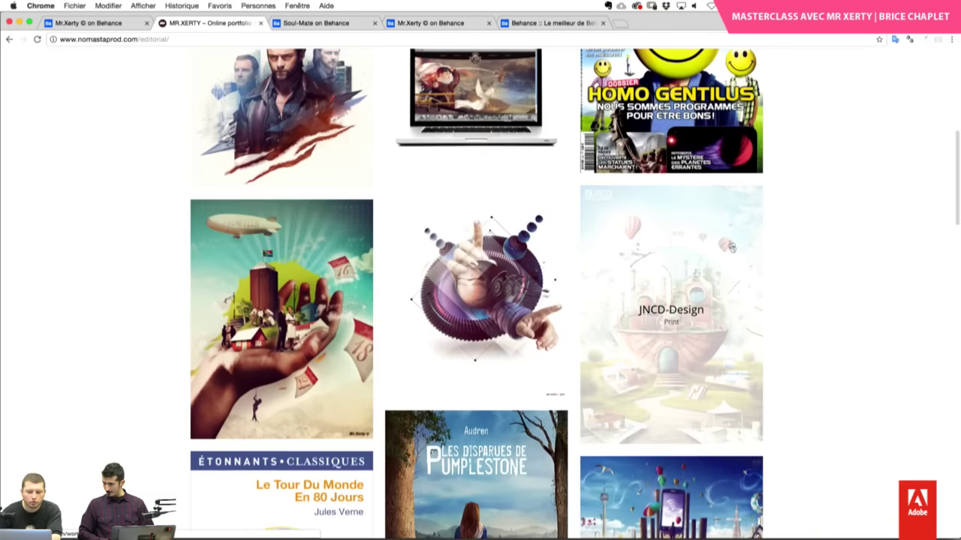
pyautogui.scroll(10, 675, 196)
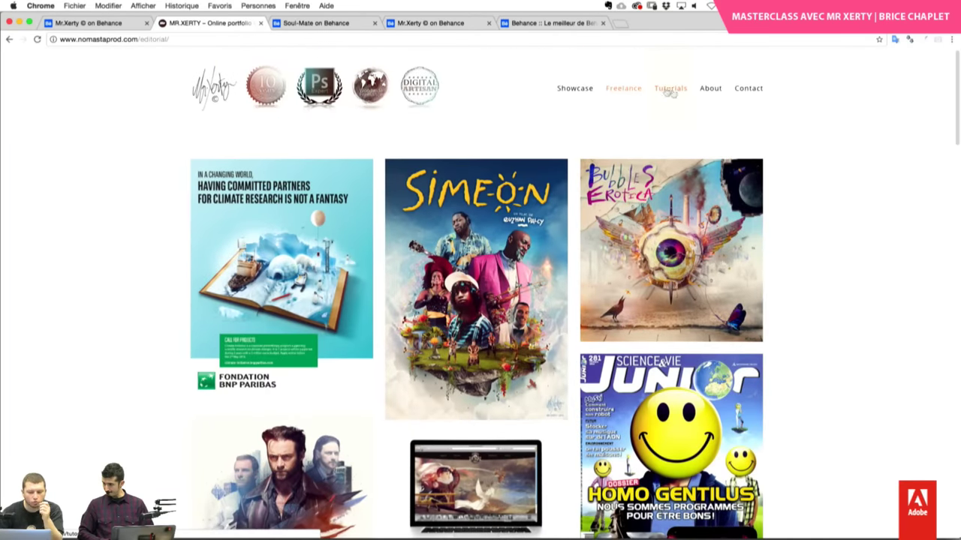
pyautogui.click(670, 89)
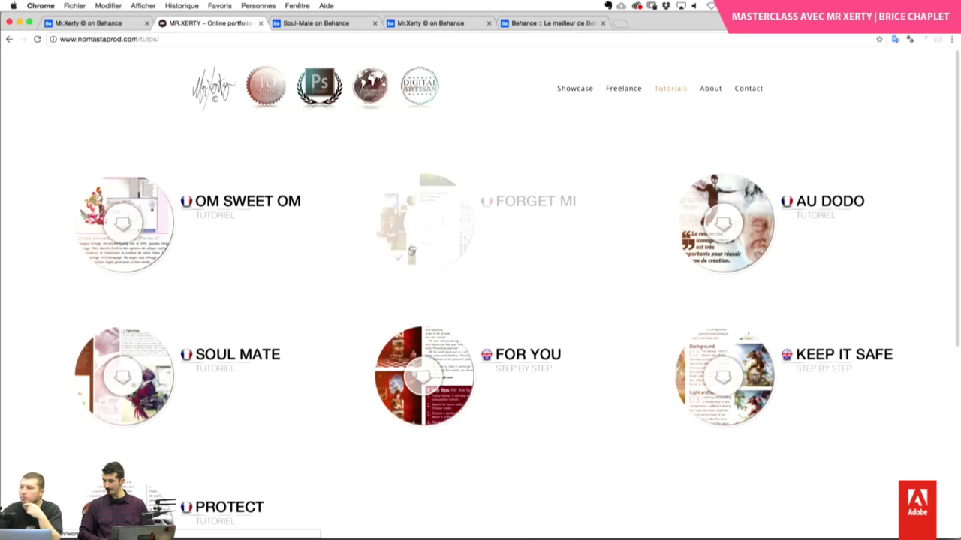
pyautogui.scroll(-5, 352, 345)
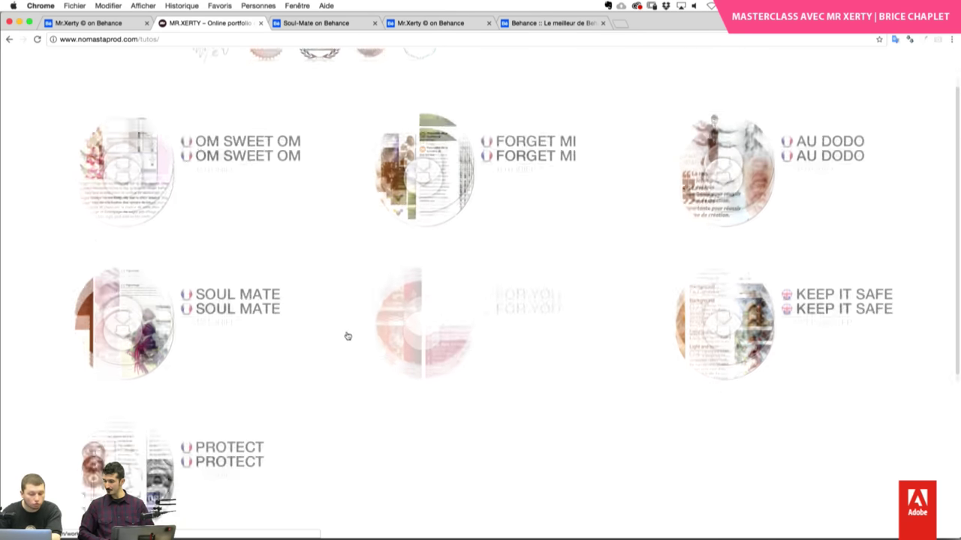
pyautogui.scroll(-2, 382, 369)
pyautogui.scroll(4, 386, 374)
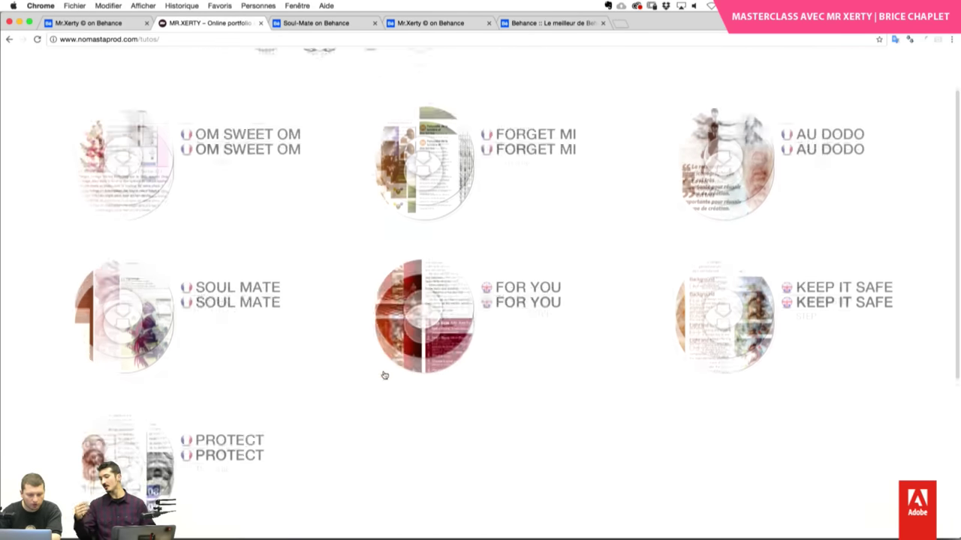
pyautogui.scroll(1, 385, 375)
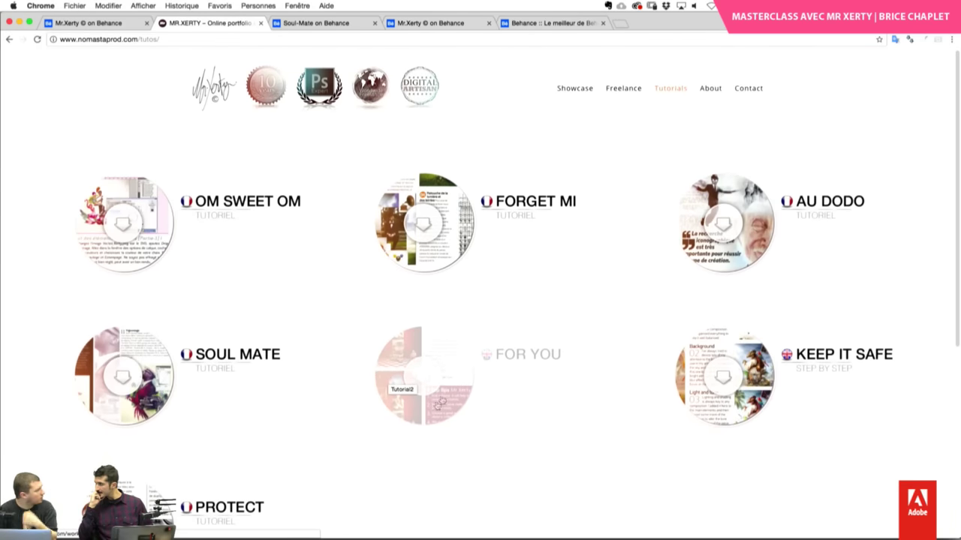
pyautogui.click(176, 222)
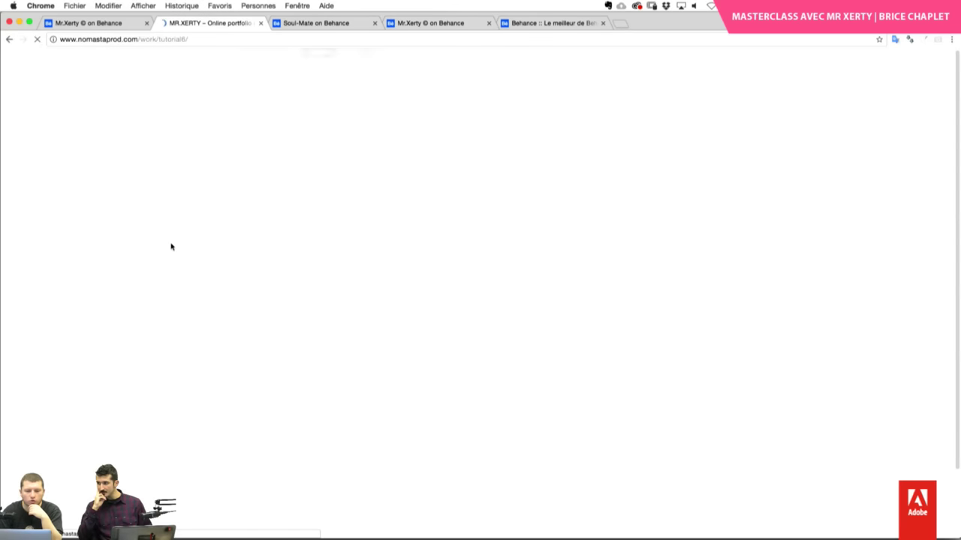
pyautogui.scroll(-5, 732, 407)
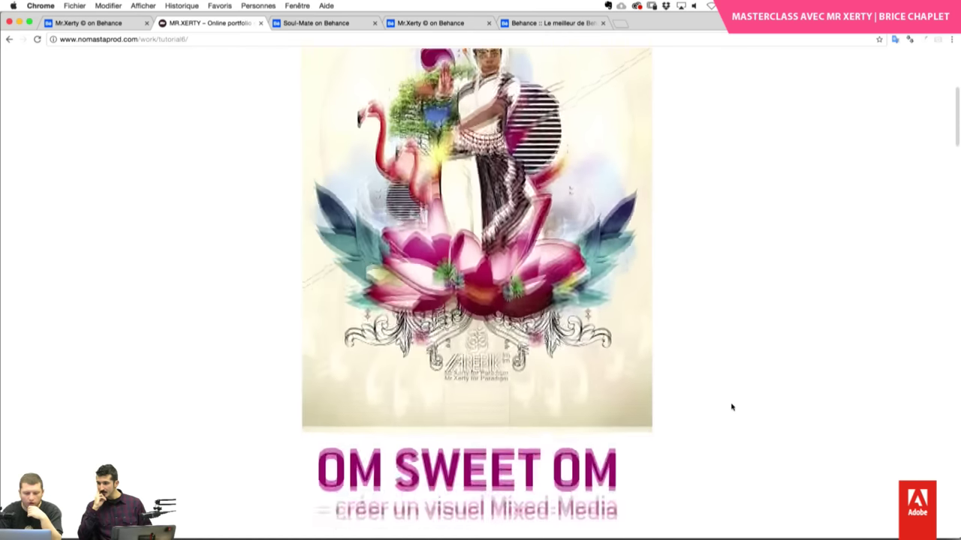
pyautogui.scroll(-5, 732, 408)
pyautogui.scroll(-5, 731, 408)
pyautogui.scroll(-5, 732, 408)
pyautogui.scroll(-5, 732, 408)
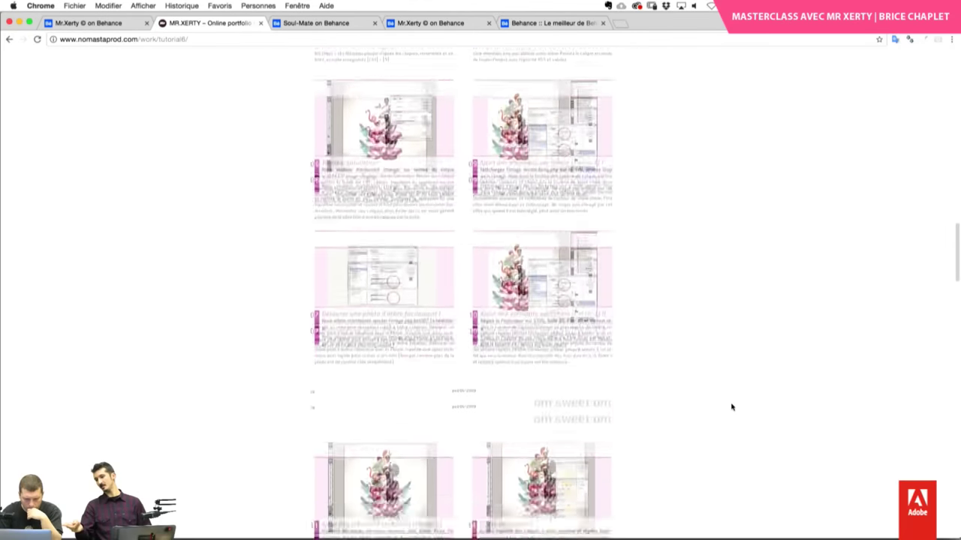
pyautogui.scroll(-5, 732, 408)
pyautogui.scroll(-5, 732, 408)
pyautogui.scroll(-5, 732, 408)
pyautogui.scroll(-5, 732, 408)
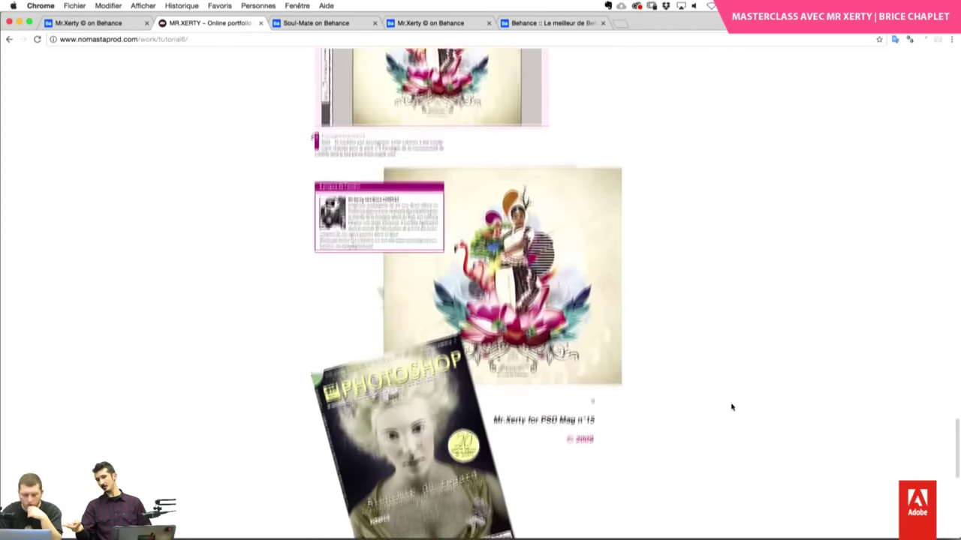
pyautogui.scroll(-1, 732, 407)
pyautogui.scroll(10, 732, 407)
pyautogui.scroll(5, 732, 407)
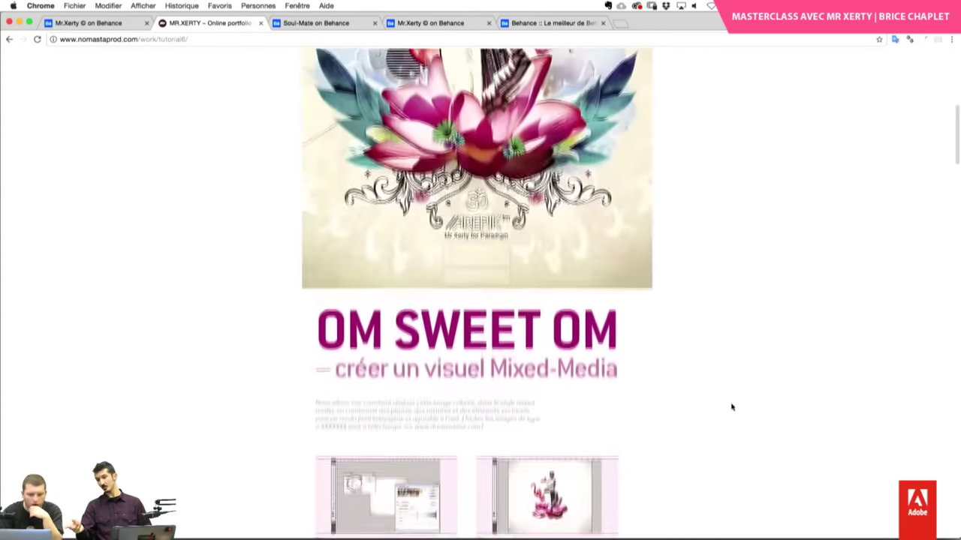
pyautogui.scroll(1, 731, 408)
pyautogui.click(9, 39)
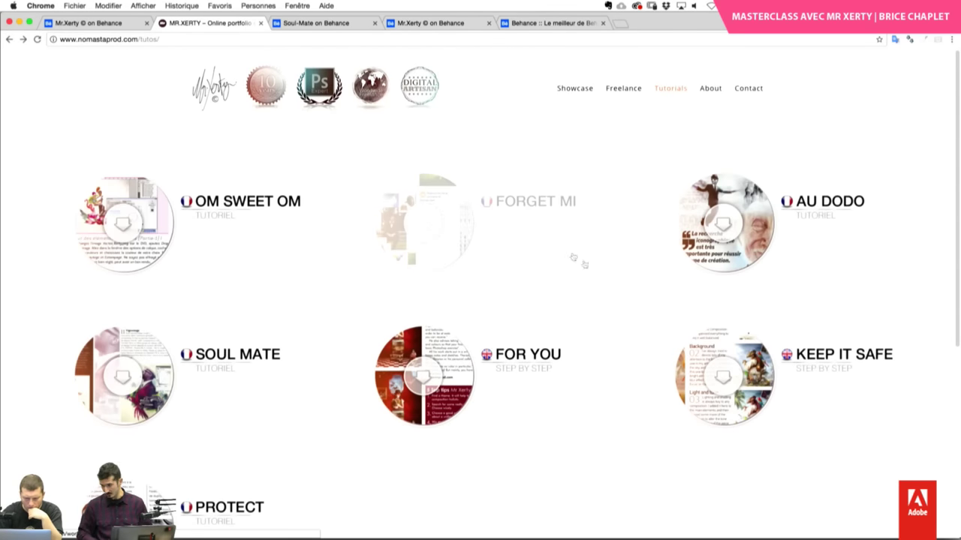
pyautogui.scroll(-2, 618, 393)
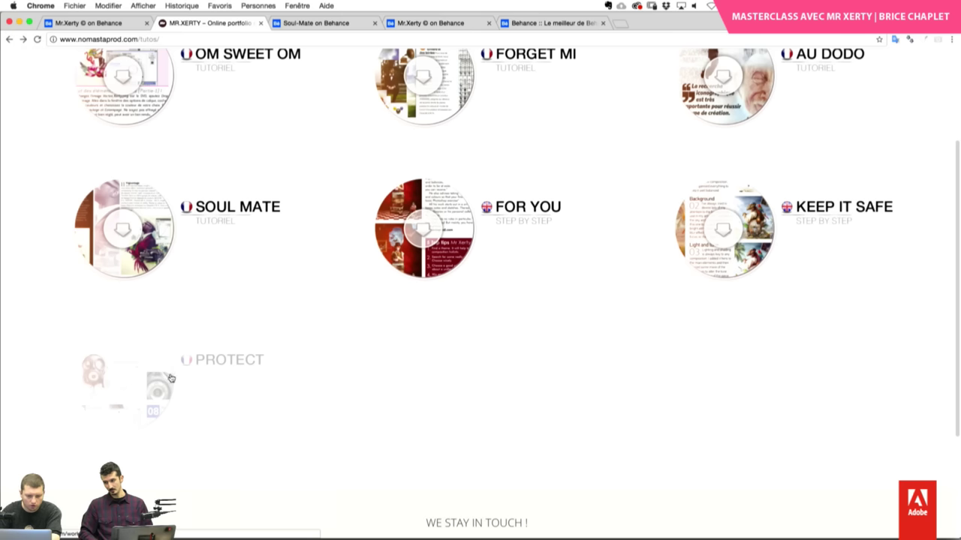
pyautogui.click(171, 379)
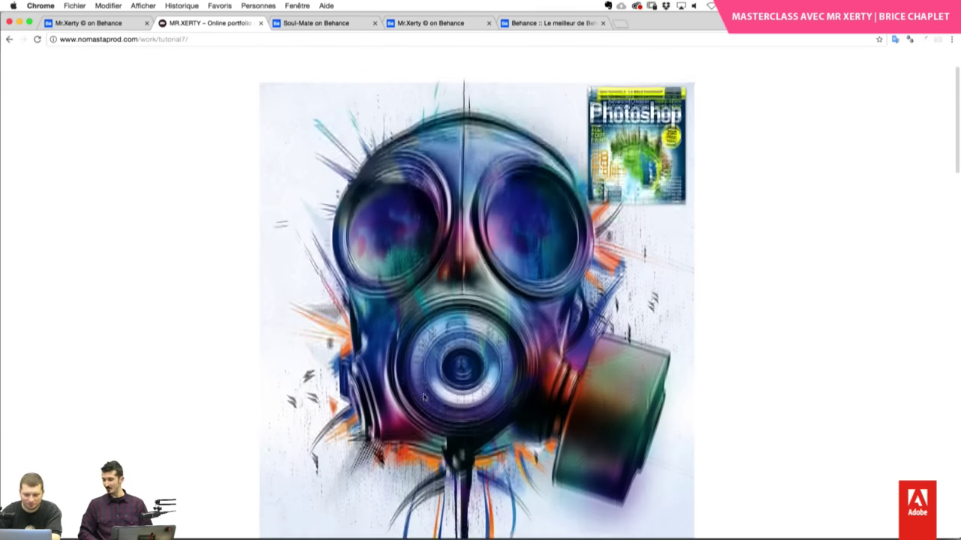
pyautogui.scroll(-1, 435, 413)
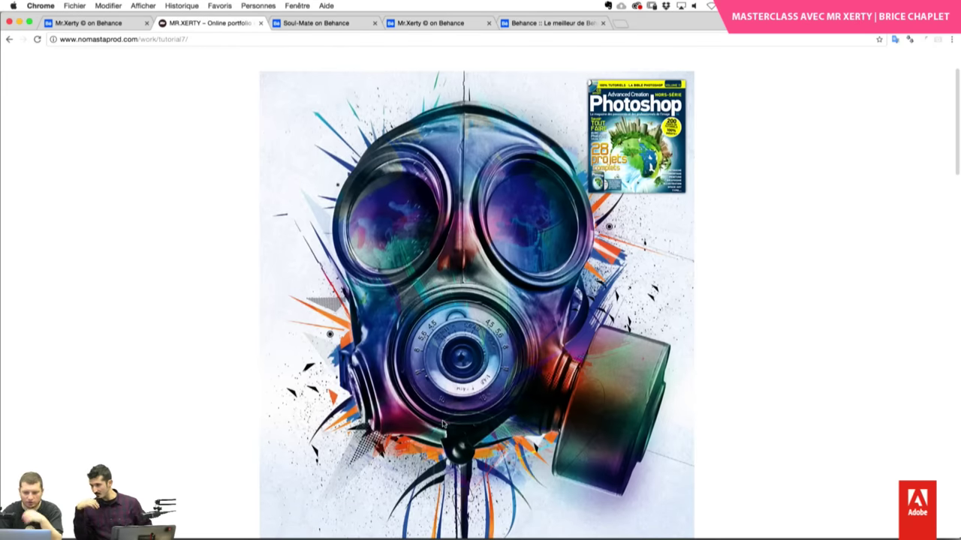
pyautogui.scroll(-2, 443, 424)
pyautogui.scroll(-1, 442, 424)
pyautogui.scroll(-2, 442, 424)
pyautogui.scroll(-5, 443, 424)
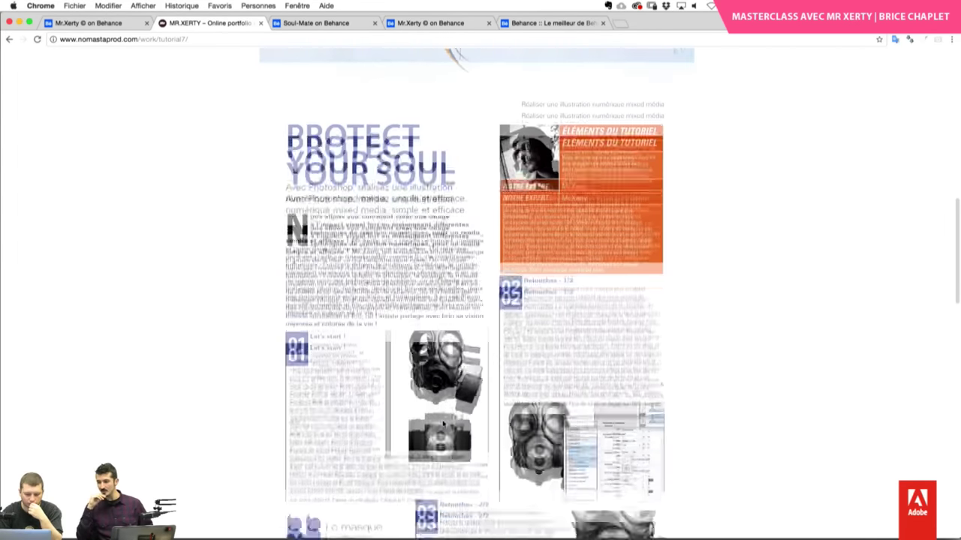
pyautogui.scroll(-2, 442, 424)
pyautogui.scroll(-5, 443, 424)
pyautogui.scroll(-1, 443, 424)
pyautogui.scroll(-4, 443, 424)
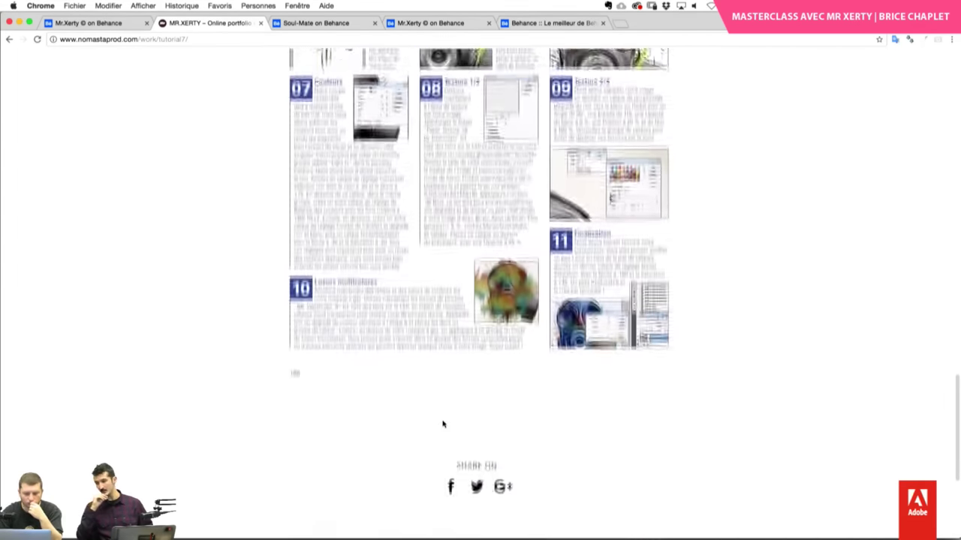
pyautogui.scroll(-5, 443, 424)
pyautogui.scroll(-2, 443, 424)
pyautogui.scroll(5, 442, 424)
pyautogui.scroll(5, 443, 424)
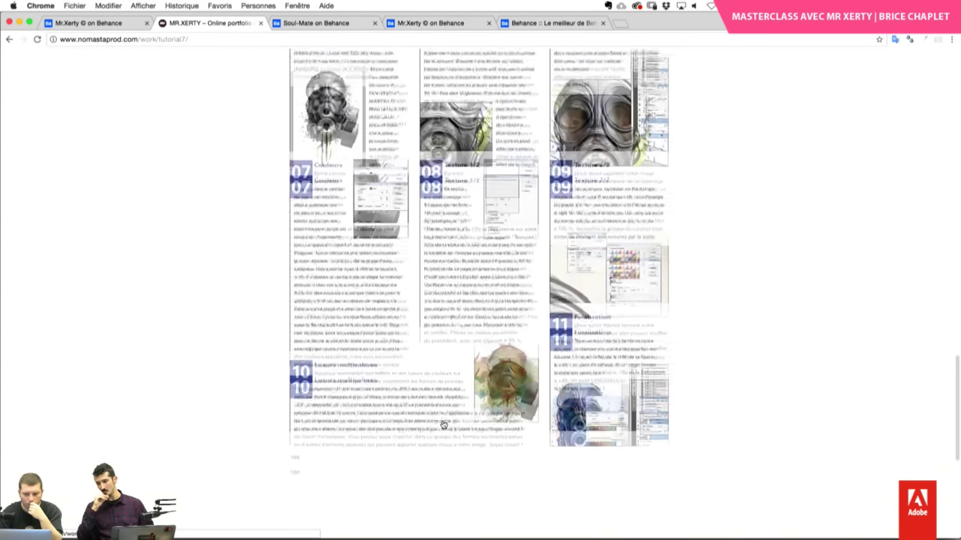
pyautogui.scroll(5, 443, 424)
pyautogui.scroll(5, 443, 424)
pyautogui.scroll(4, 443, 424)
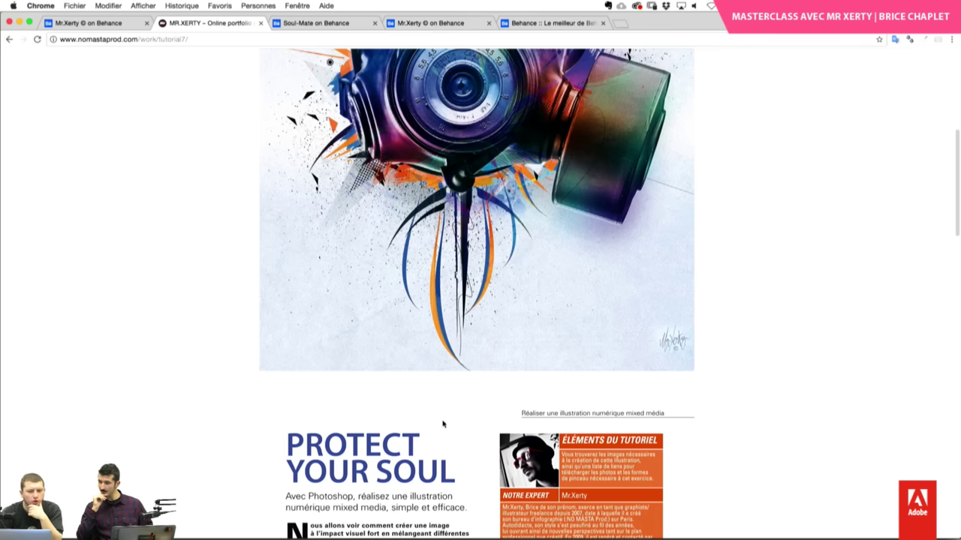
pyautogui.scroll(1, 443, 424)
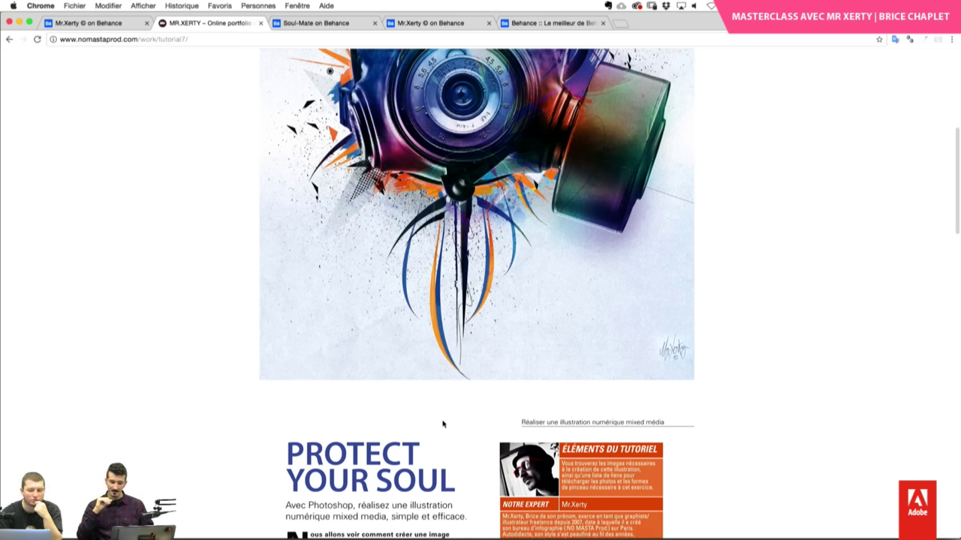
pyautogui.scroll(5, 443, 425)
pyautogui.scroll(2, 442, 424)
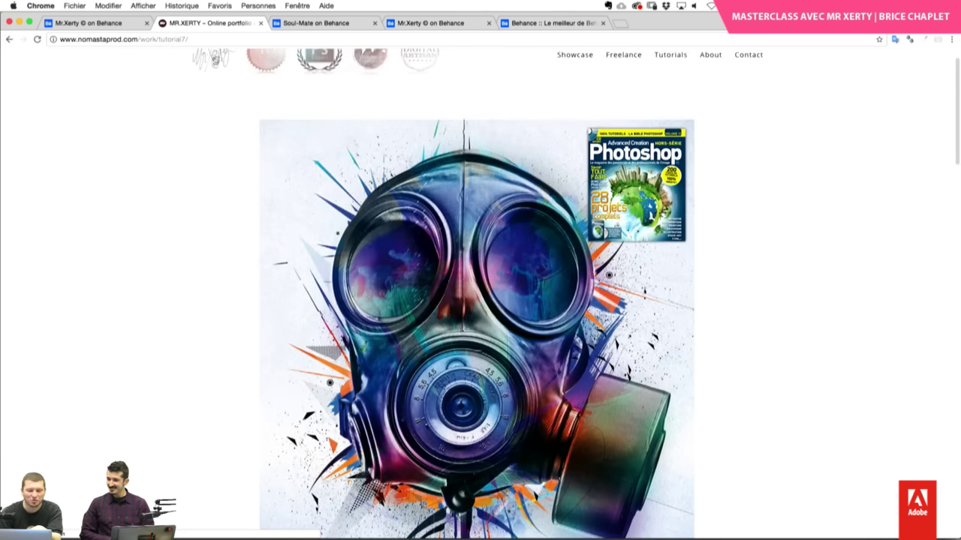
# - Switch to the Behance profile window, then open Little-World_Xerty.jpg in Photos
pyautogui.click(112, 22)
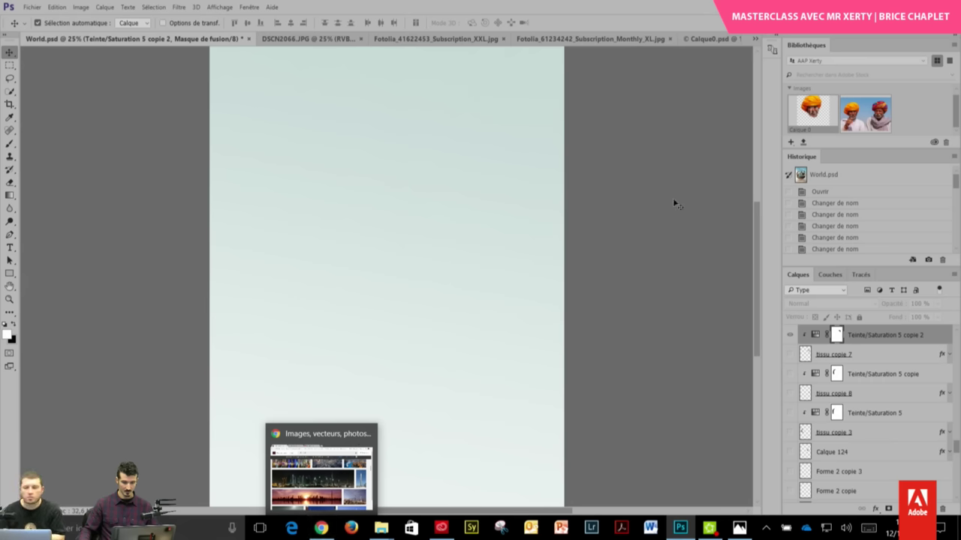
pyautogui.moveTo(740, 527)
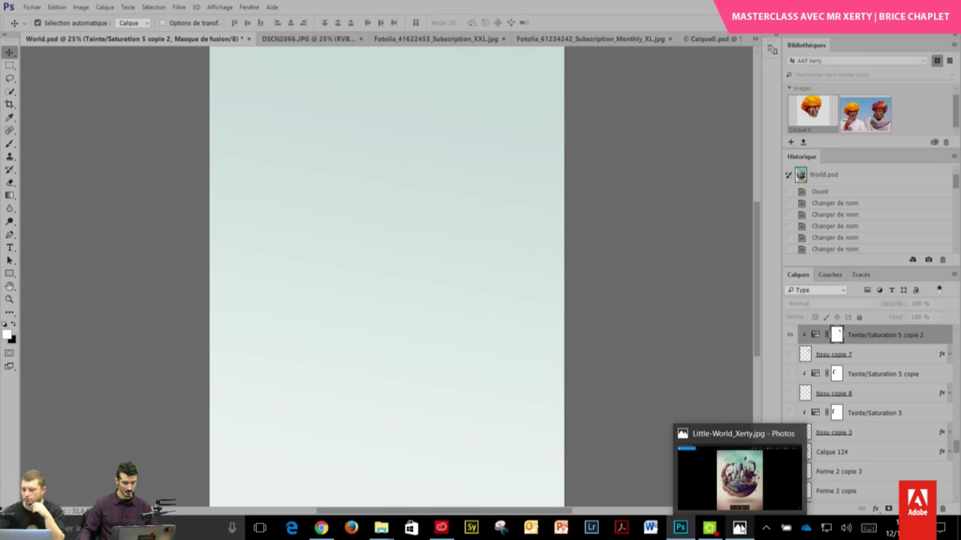
pyautogui.click(740, 527)
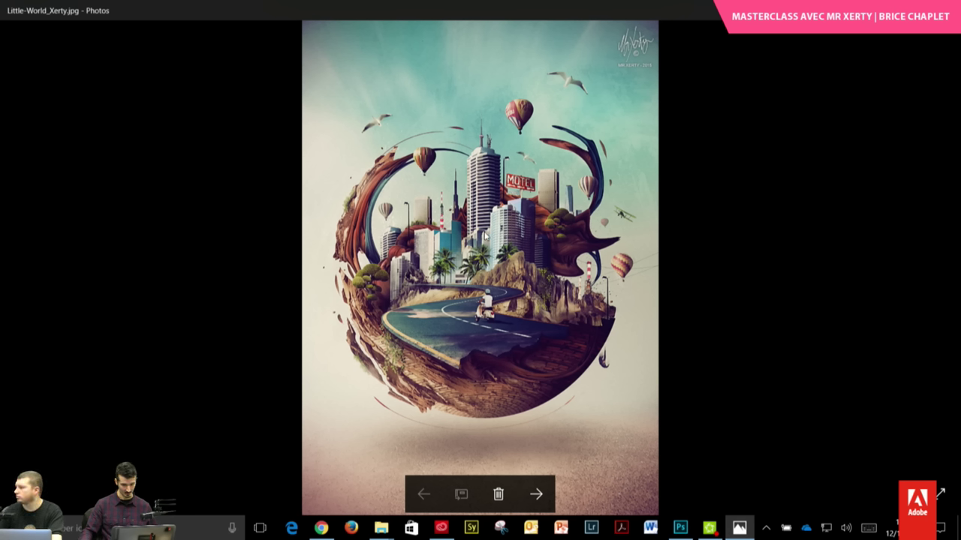
# - Return to the World.psd poster document in Photoshop
pyautogui.click(680, 528)
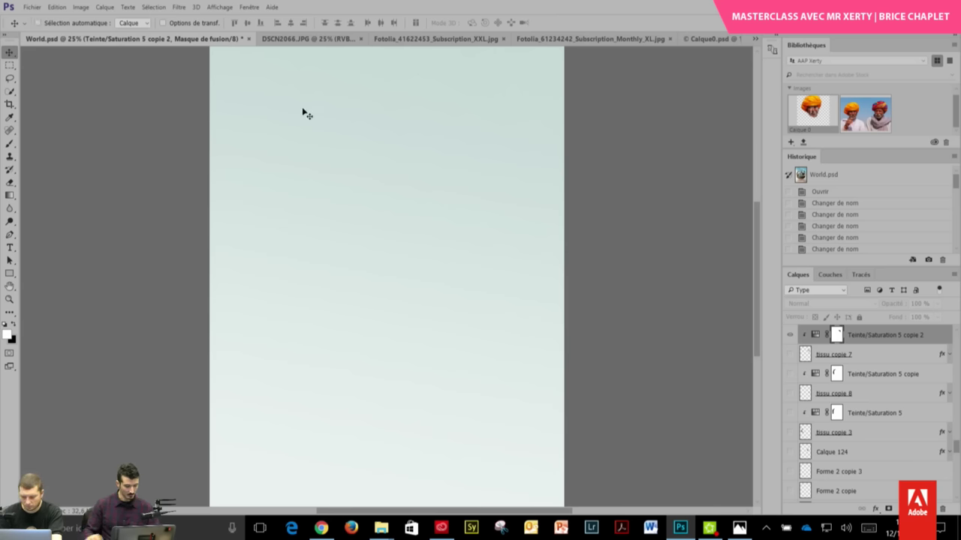
pyautogui.hotkey('ctrl', 'n')
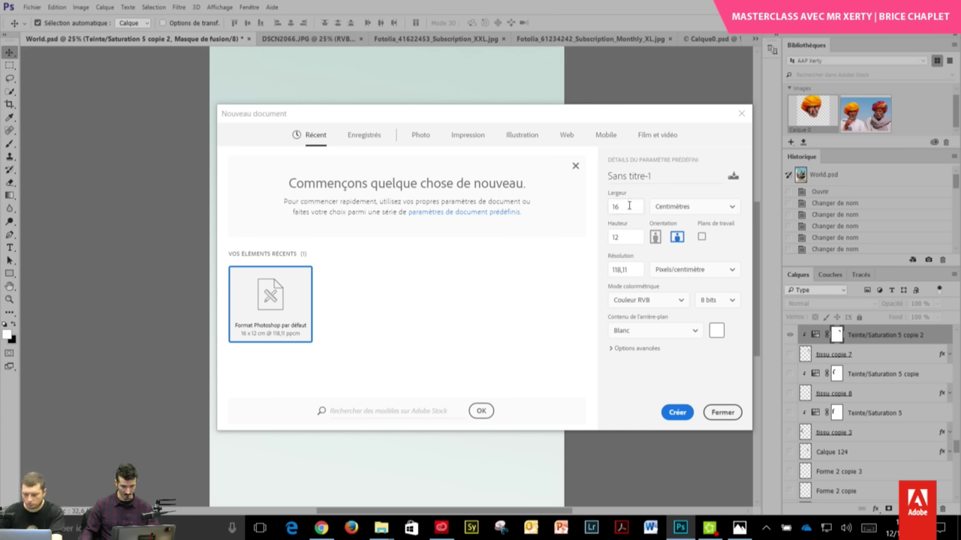
pyautogui.doubleClick(629, 206)
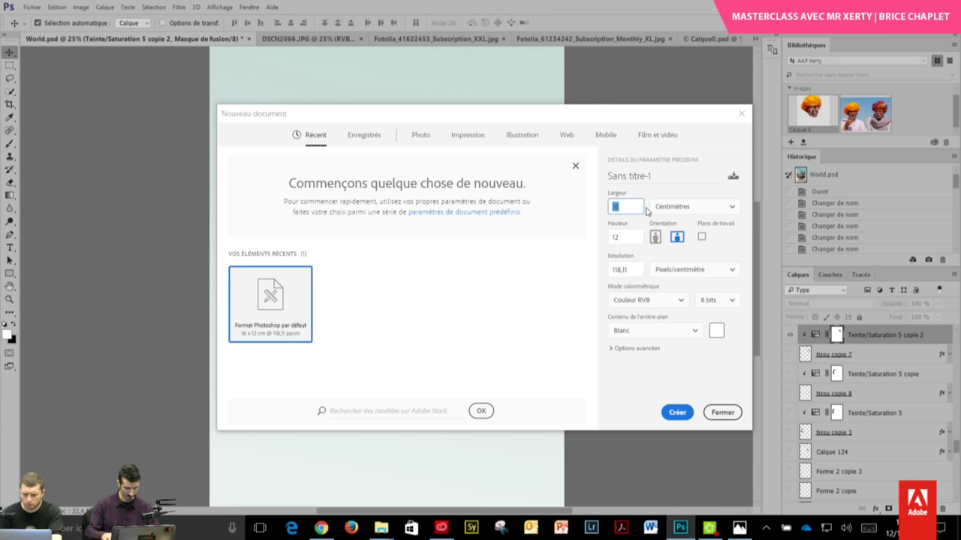
pyautogui.write('25')
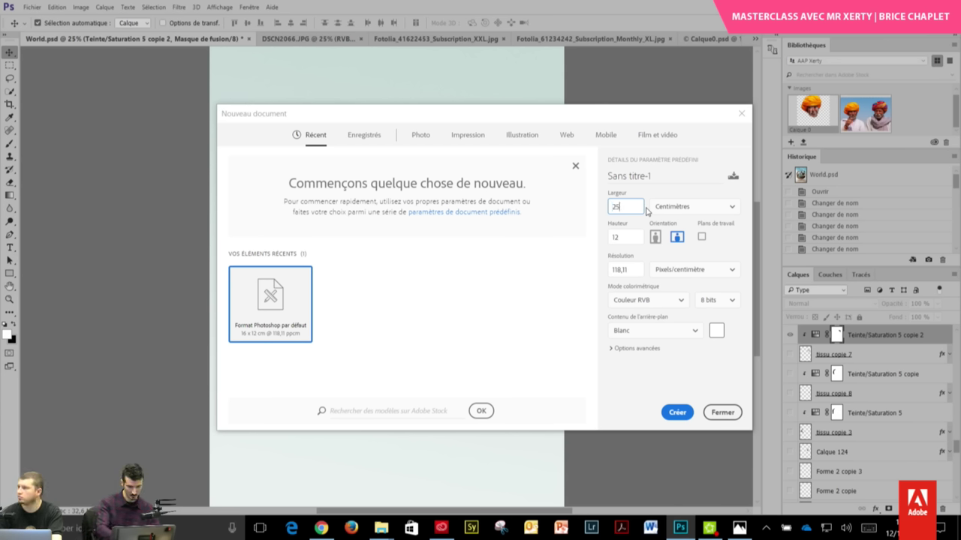
pyautogui.doubleClick(623, 238)
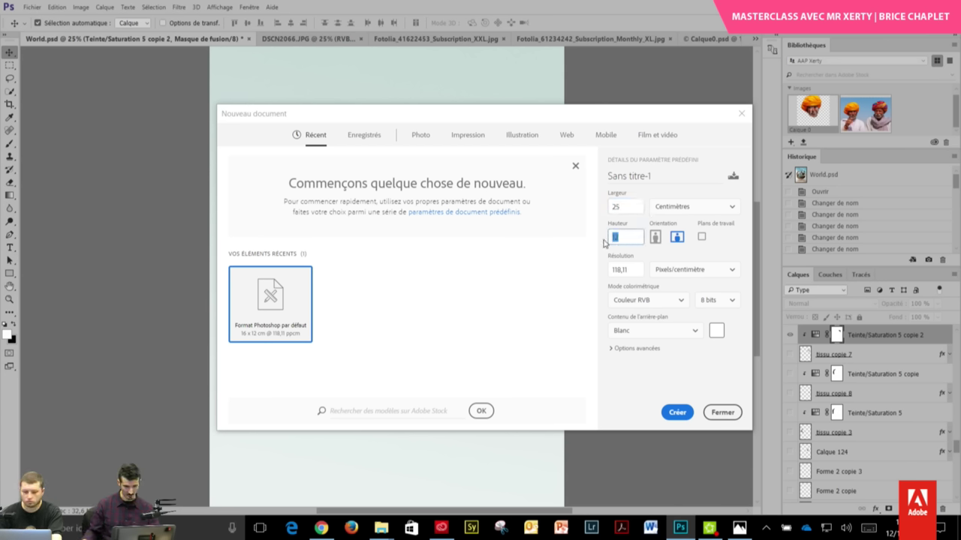
pyautogui.write('35')
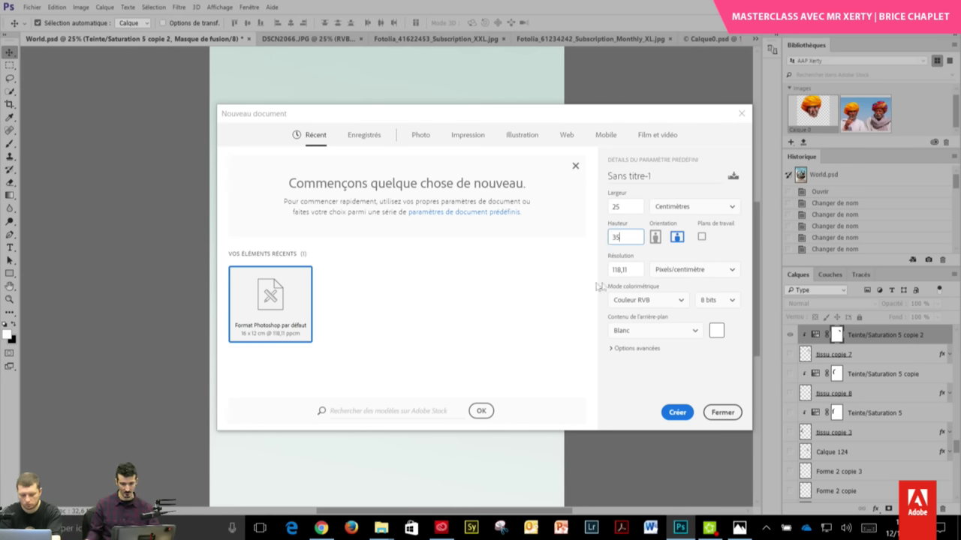
pyautogui.click(680, 416)
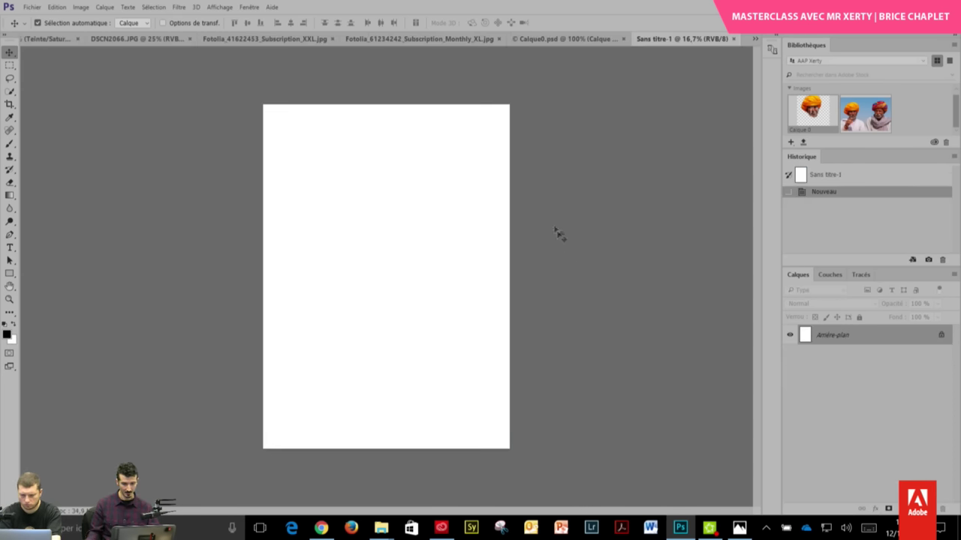
pyautogui.click(733, 39)
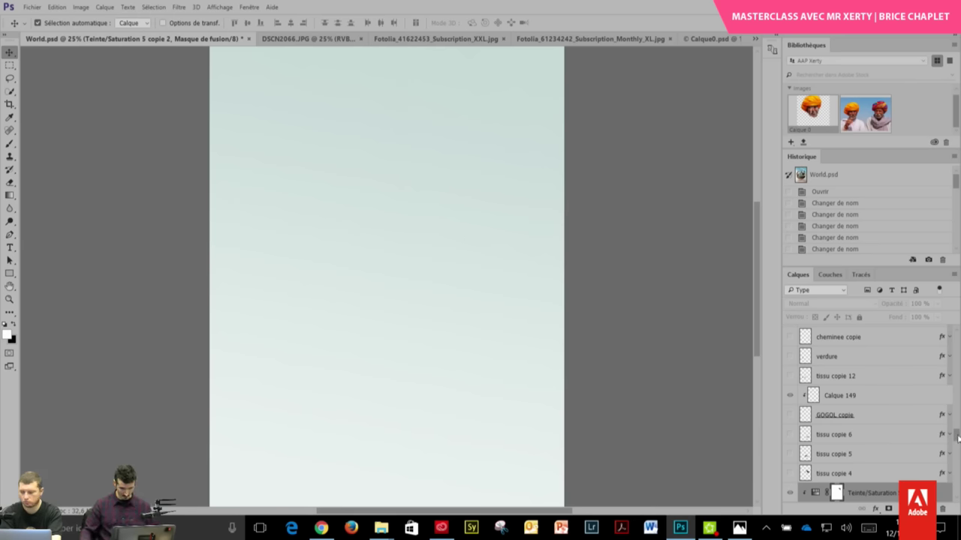
# - Add new layer Calque 153 just above Calque 103 in the unlocked Back group
pyautogui.moveTo(958, 438); pyautogui.dragTo(952, 497)
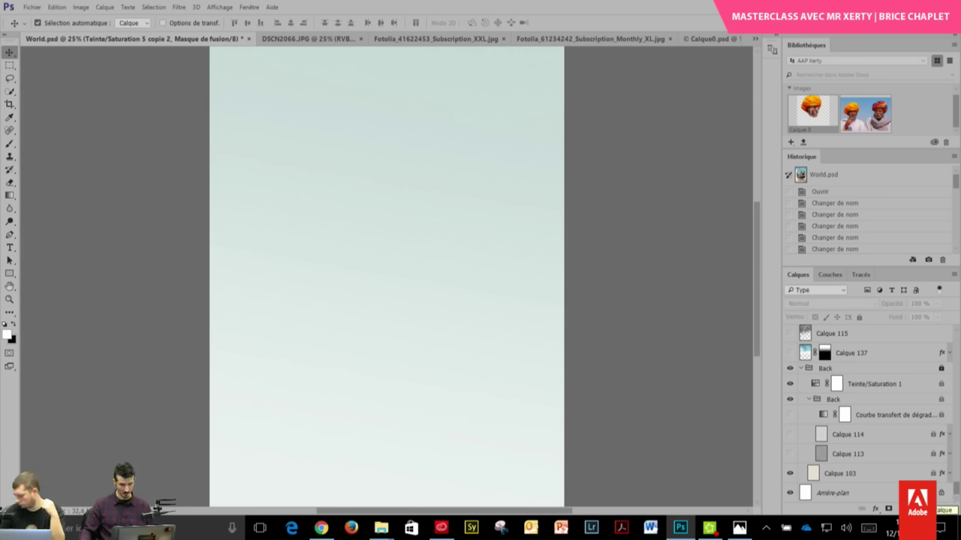
pyautogui.click(928, 508)
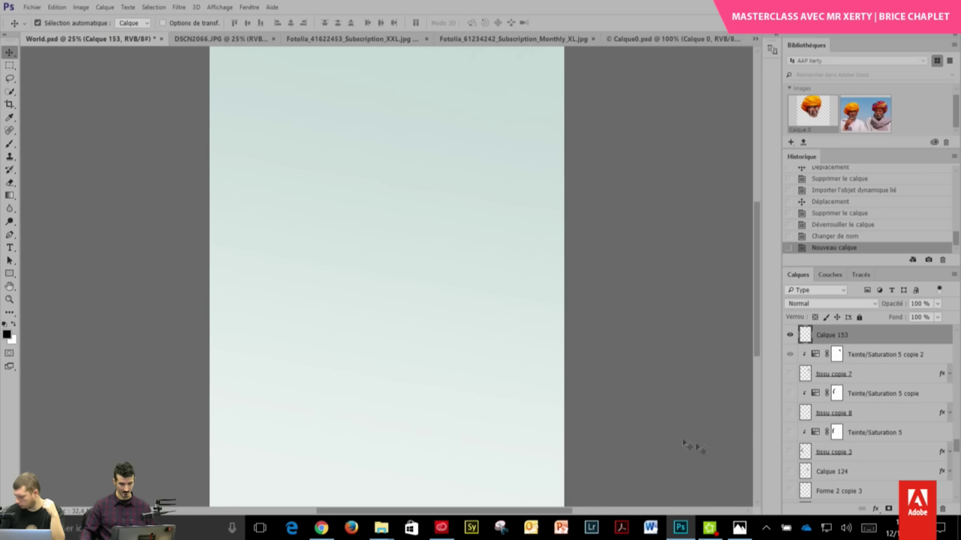
pyautogui.moveTo(861, 343); pyautogui.dragTo(881, 521)
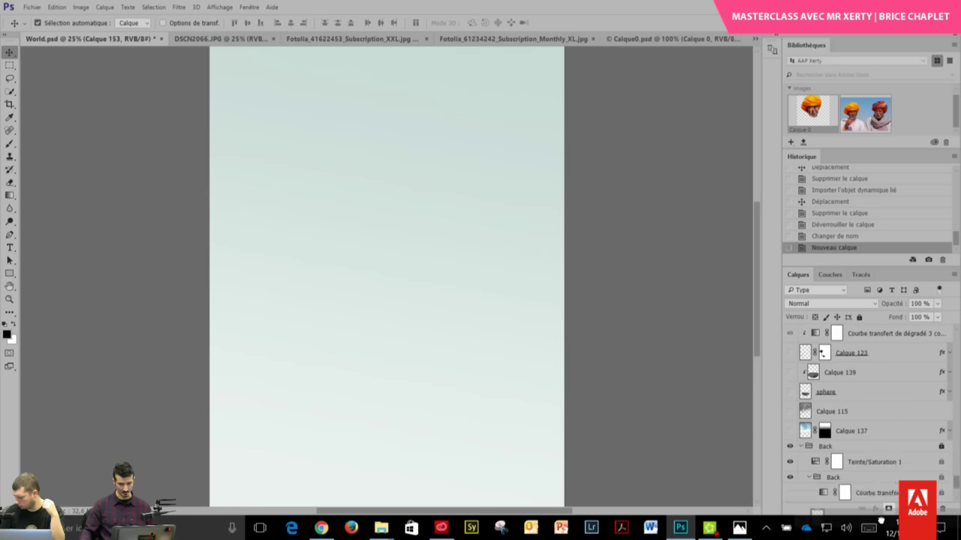
pyautogui.moveTo(881, 522); pyautogui.dragTo(872, 464)
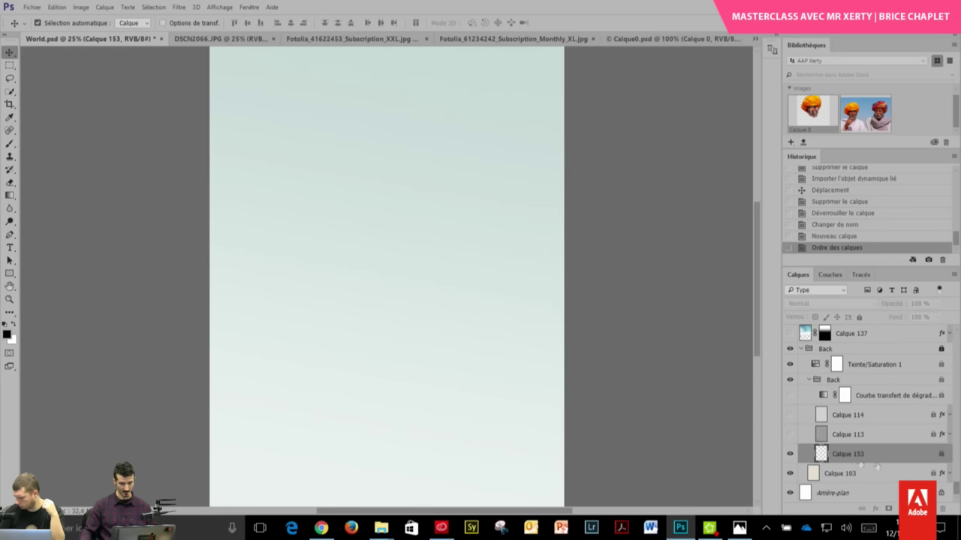
pyautogui.click(867, 351)
pyautogui.click(860, 316)
pyautogui.click(839, 454)
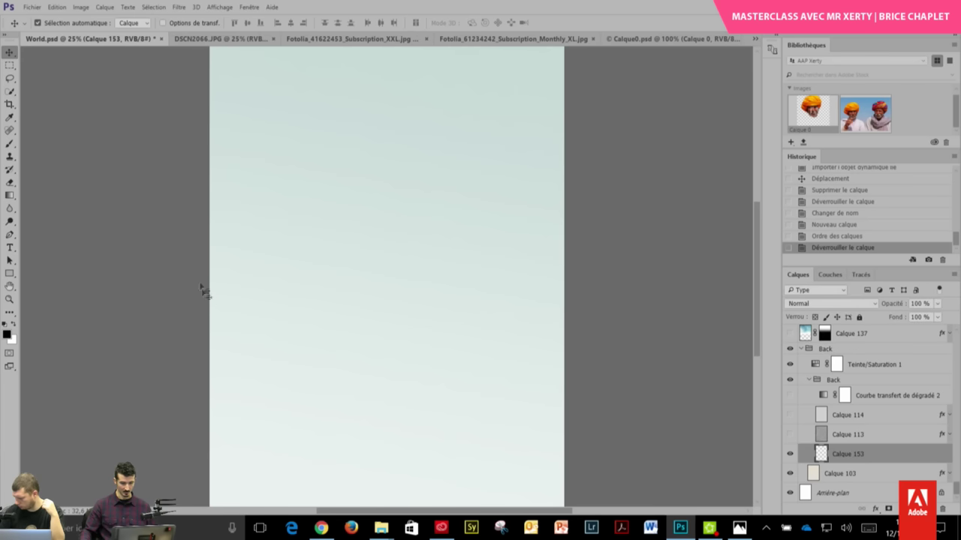
# - Set the foreground colour to pale cream #f9f1d8
pyautogui.click(9, 196)
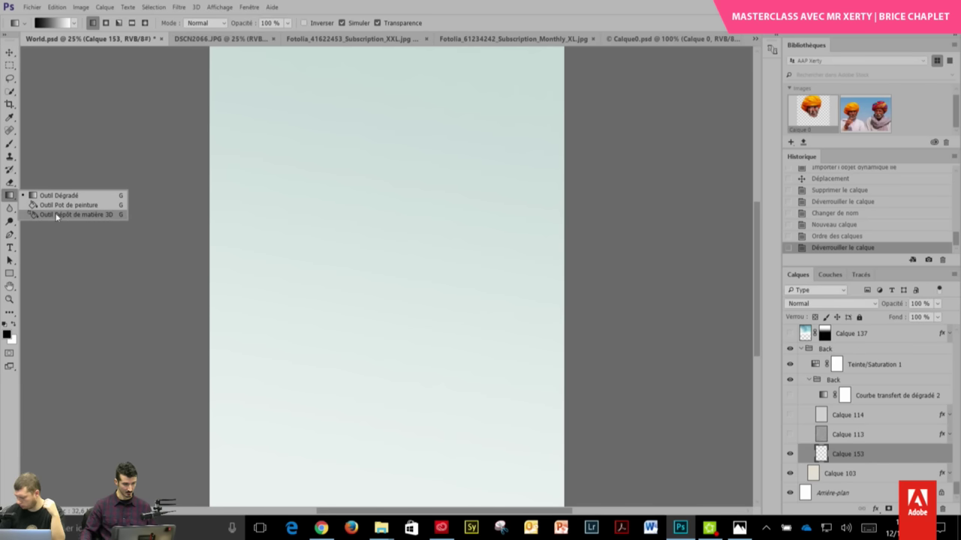
pyautogui.press('i')
pyautogui.click(6, 335)
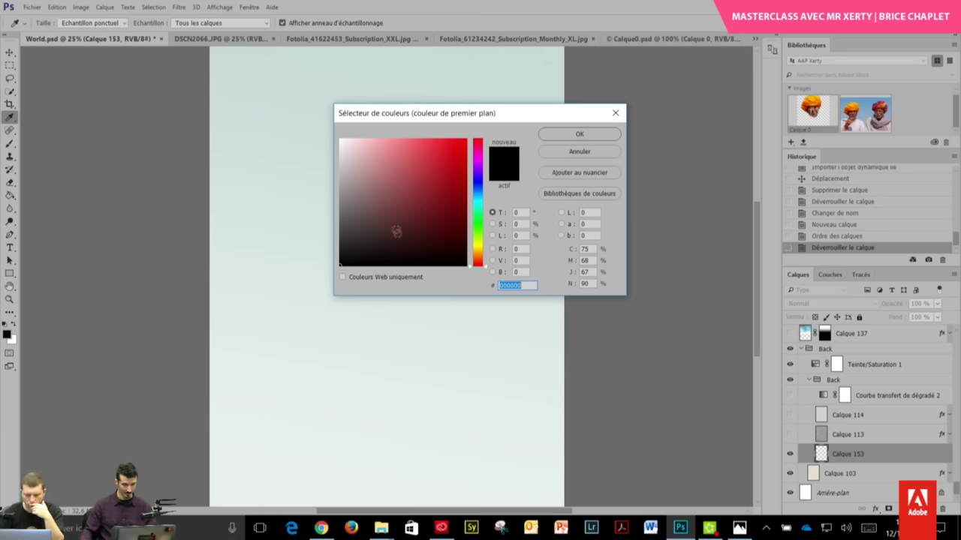
pyautogui.moveTo(477, 255); pyautogui.dragTo(478, 250)
pyautogui.moveTo(367, 146); pyautogui.dragTo(365, 139)
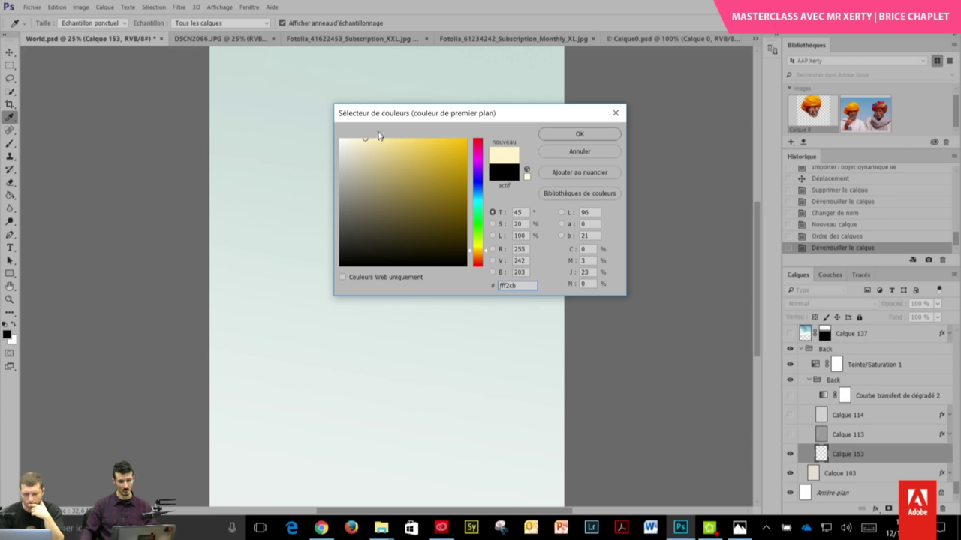
pyautogui.doubleClick(525, 287)
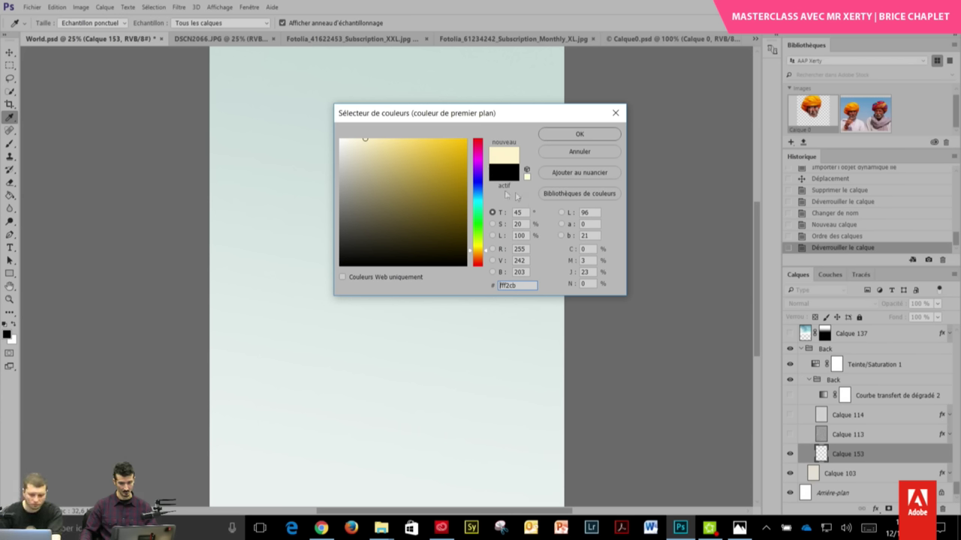
pyautogui.moveTo(360, 140); pyautogui.dragTo(356, 142)
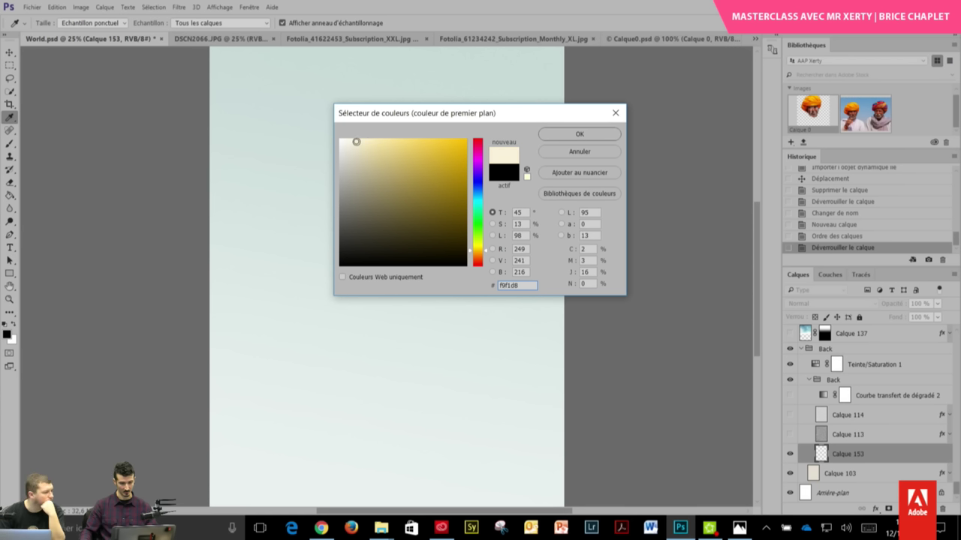
pyautogui.doubleClick(522, 287)
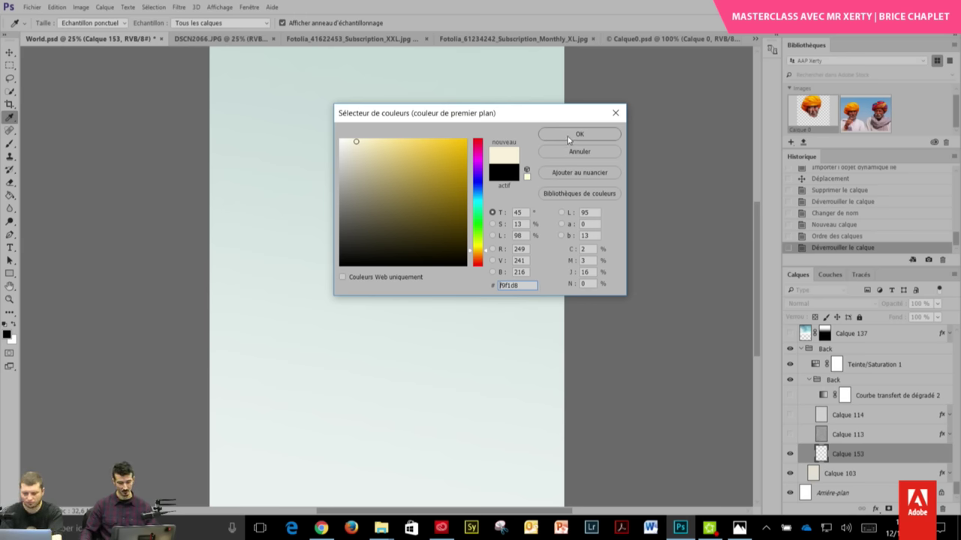
pyautogui.click(569, 138)
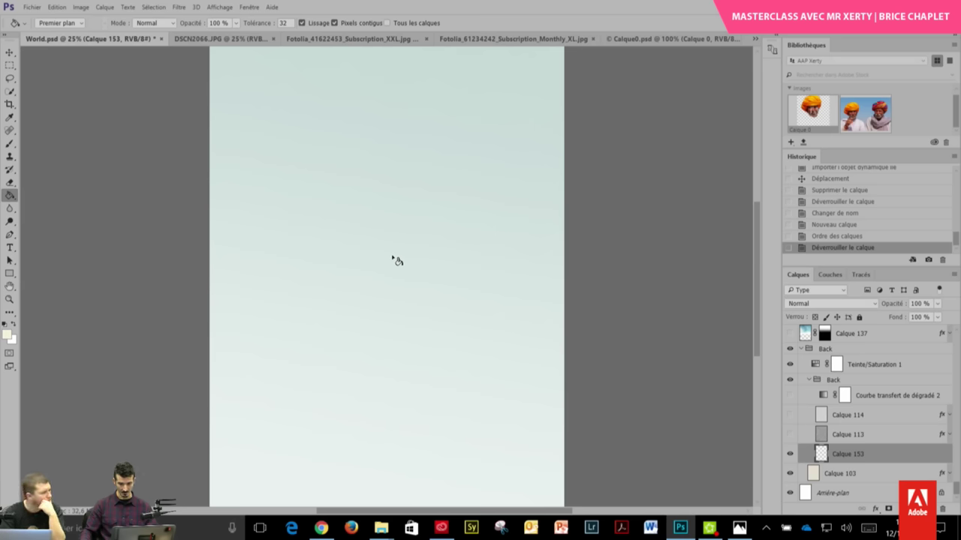
# - Fill Calque 153 with pale cream and add monochromatic uniform noise at 15%
pyautogui.click(414, 273)
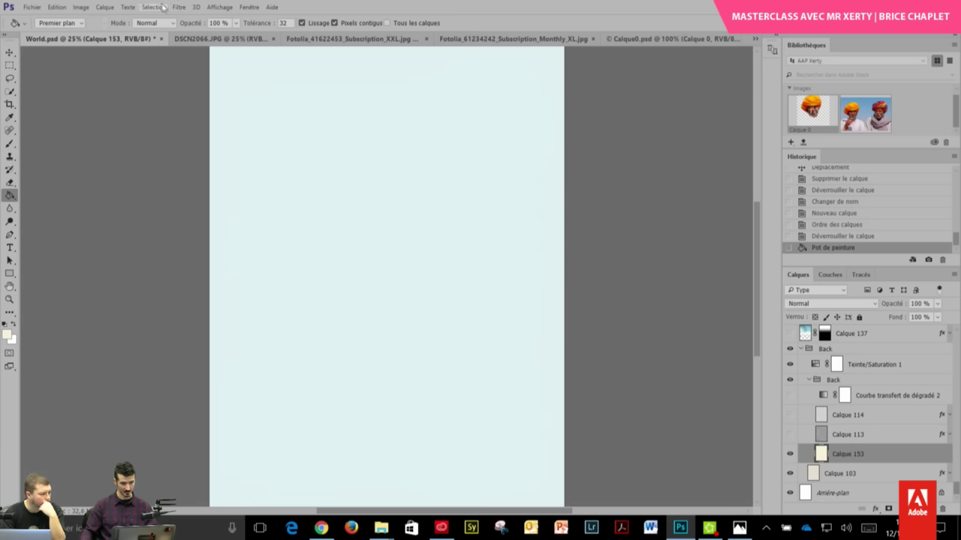
pyautogui.click(178, 8)
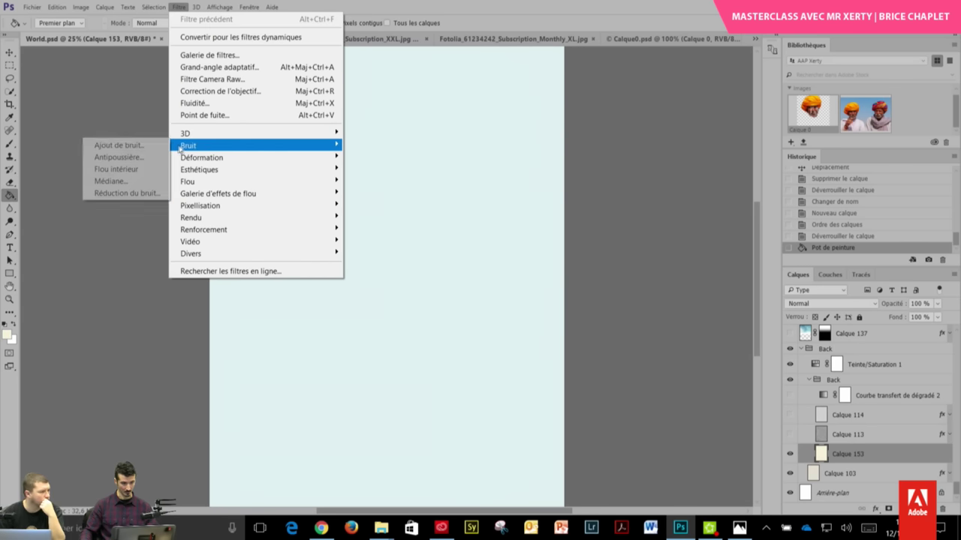
pyautogui.moveTo(188, 145)
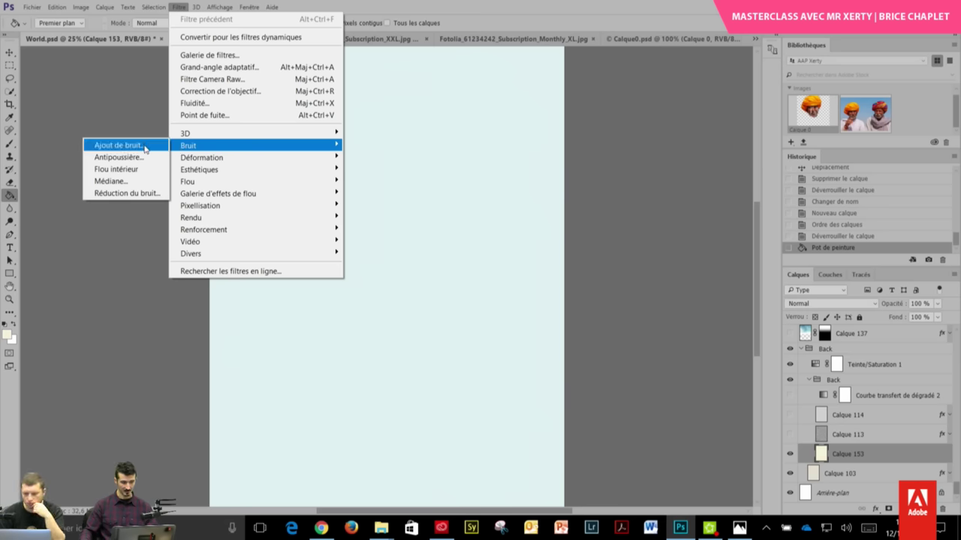
pyautogui.click(145, 148)
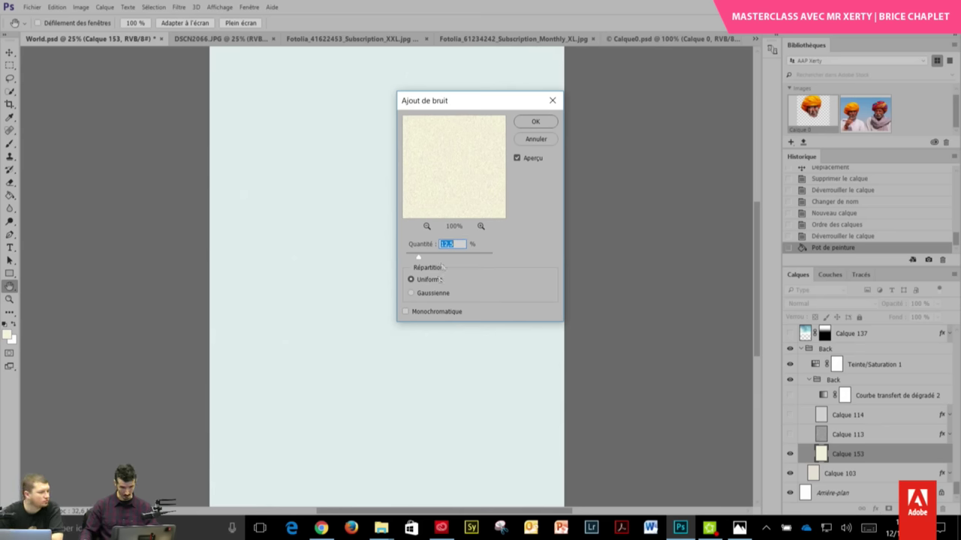
pyautogui.click(405, 312)
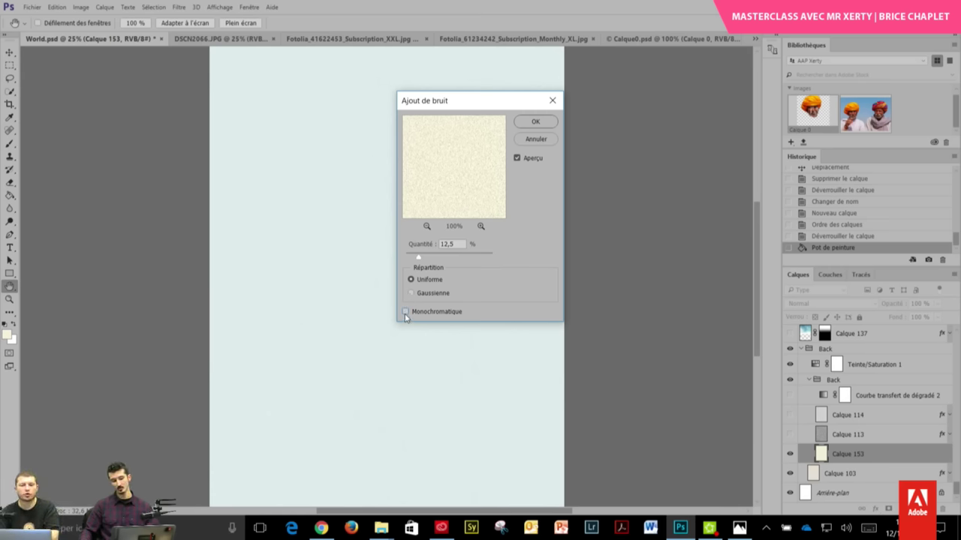
pyautogui.click(405, 313)
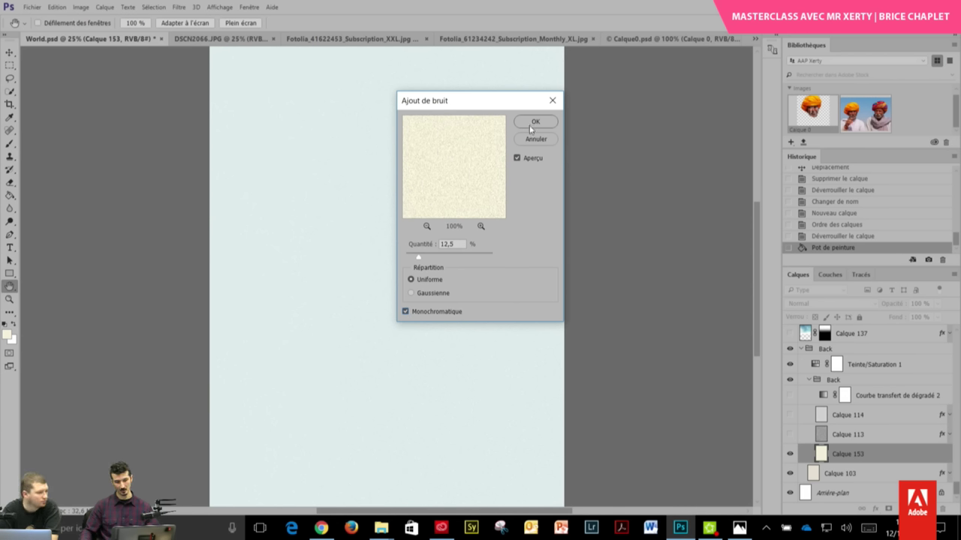
pyautogui.moveTo(418, 260); pyautogui.dragTo(412, 260)
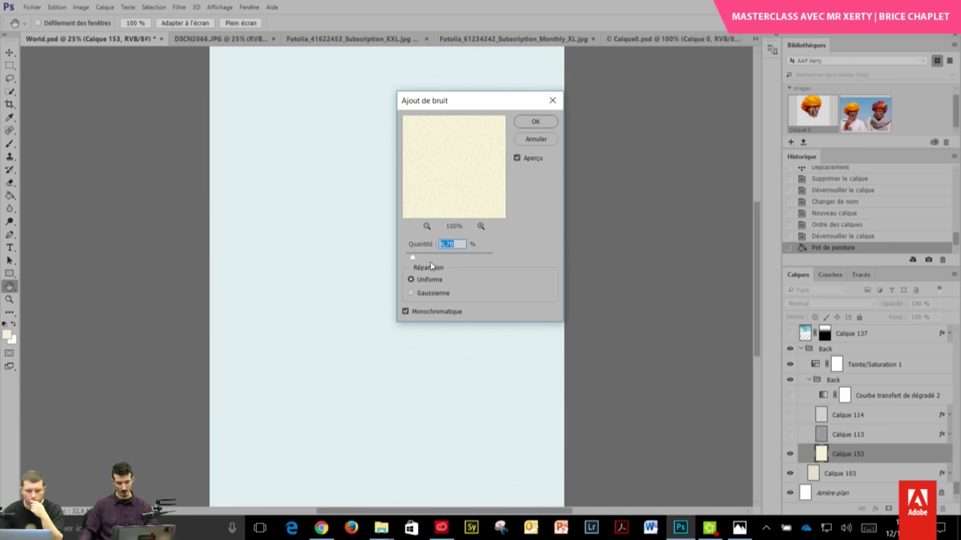
pyautogui.moveTo(413, 257)
pyautogui.mouseDown()
pyautogui.moveTo(474, 267)
pyautogui.moveTo(421, 260)
pyautogui.mouseUp()
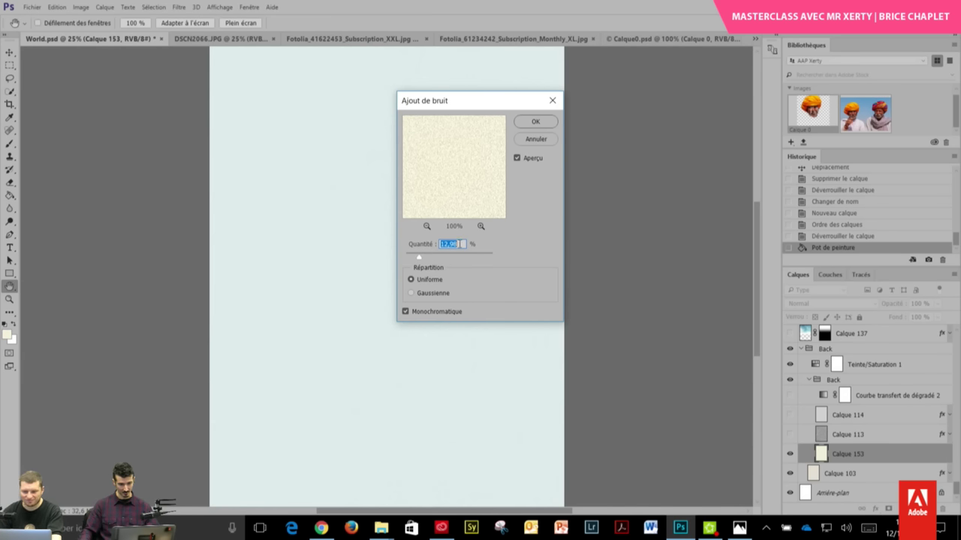
pyautogui.press('Up')
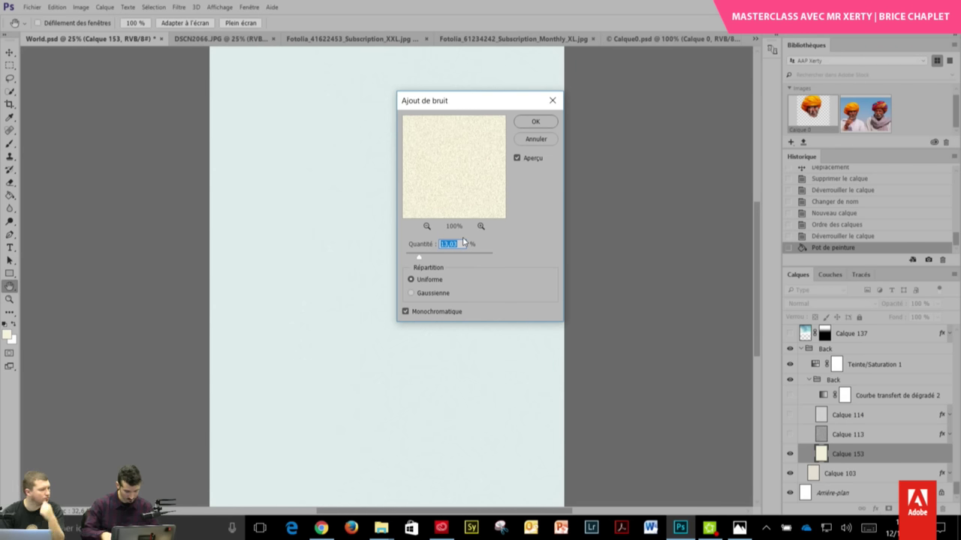
pyautogui.write('15')
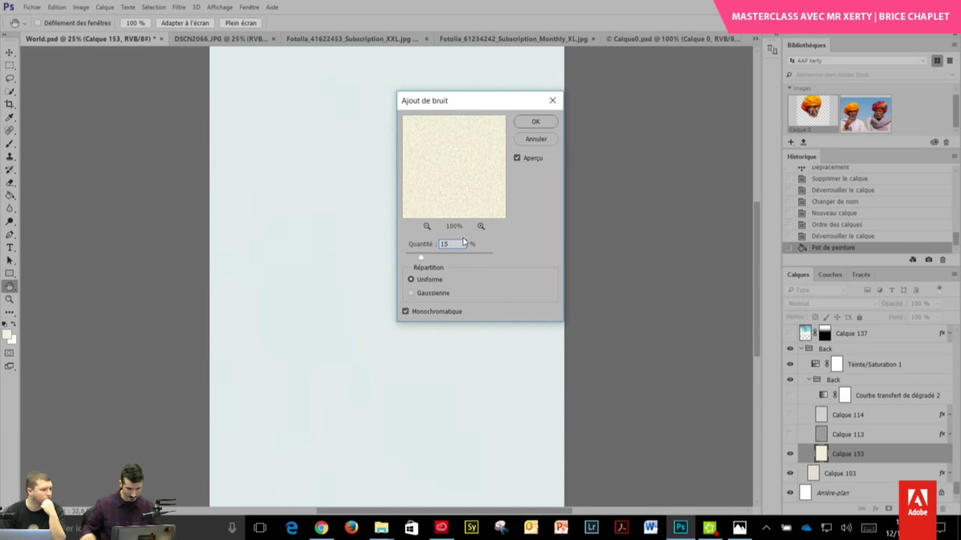
pyautogui.click(533, 123)
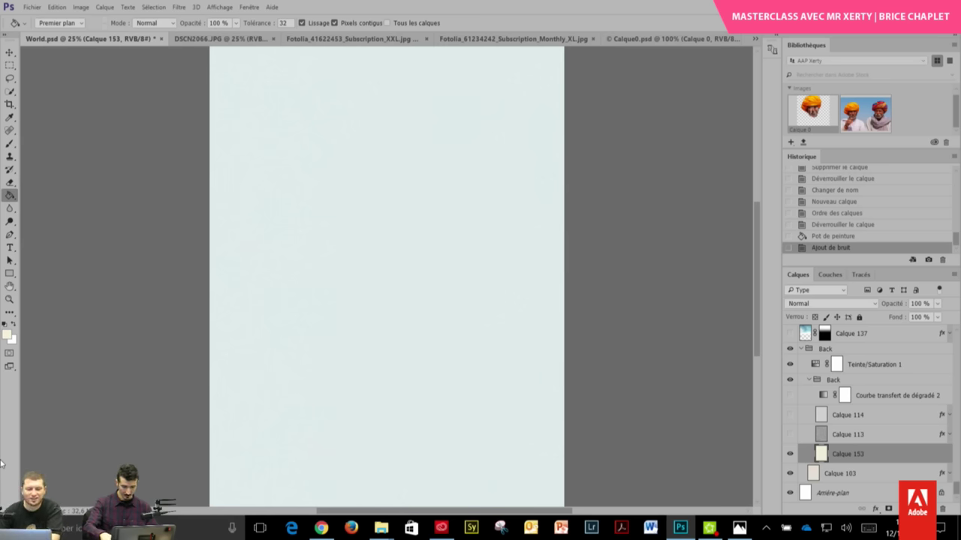
# - Zoom in to inspect the noise grain, then zoom back out to the whole page
pyautogui.hotkey('ctrl', '+')
pyautogui.hotkey('ctrl', '+')
pyautogui.hotkey('ctrl', '+')
pyautogui.hotkey('ctrl', '+')
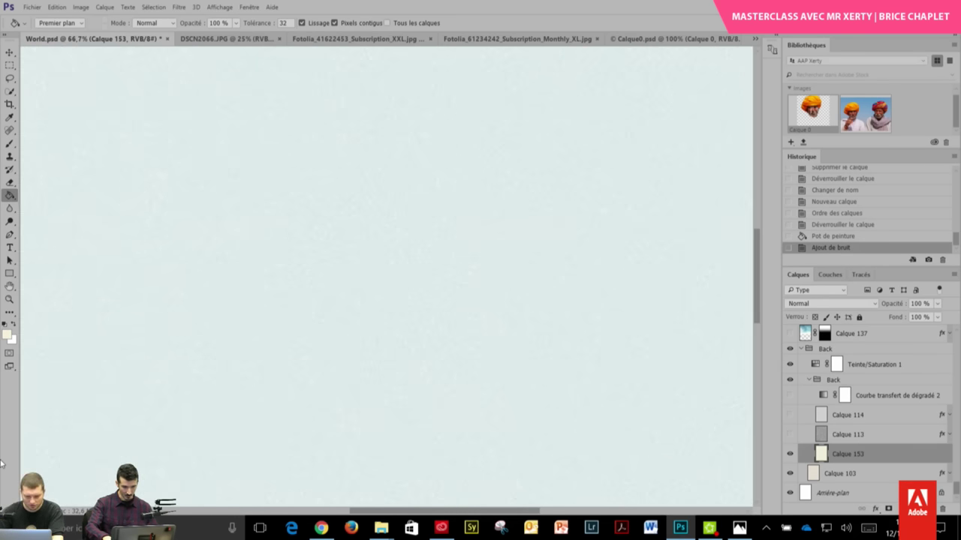
pyautogui.hotkey('ctrl', '+')
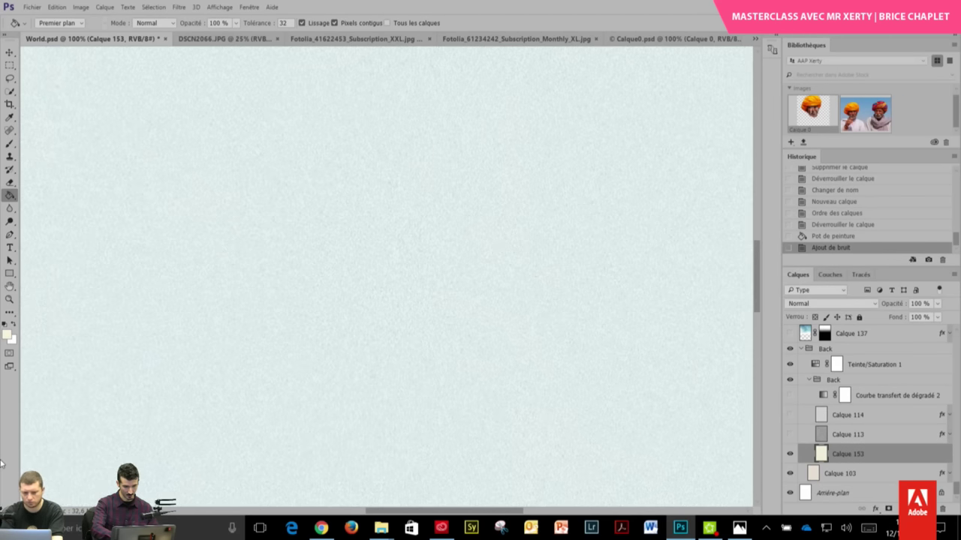
pyautogui.hotkey('ctrl', '-')
pyautogui.hotkey('ctrl', '-')
pyautogui.hotkey('ctrl', '-')
pyautogui.hotkey('ctrl', '-')
pyautogui.hotkey('ctrl', '-')
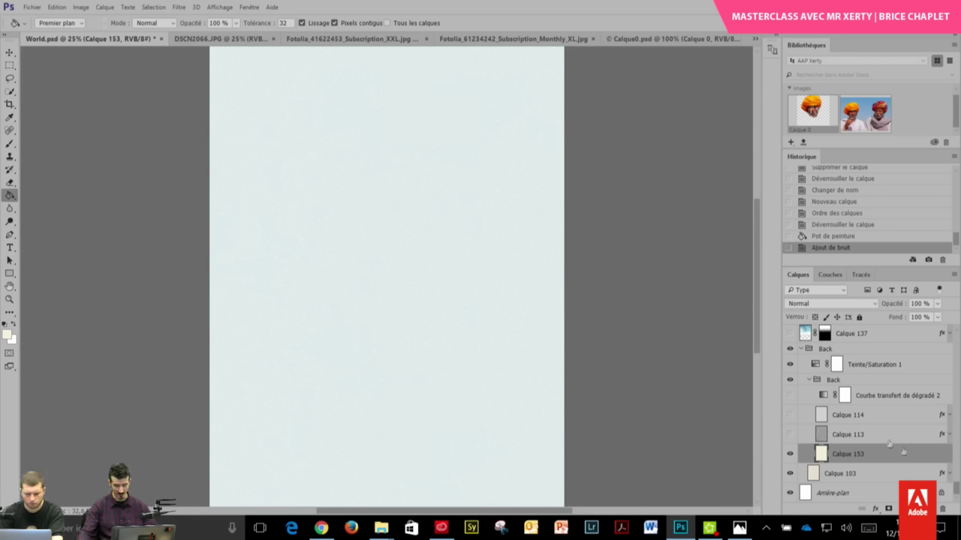
# - Make Calque 114 visible, expand its effects list and select the layer
pyautogui.click(790, 415)
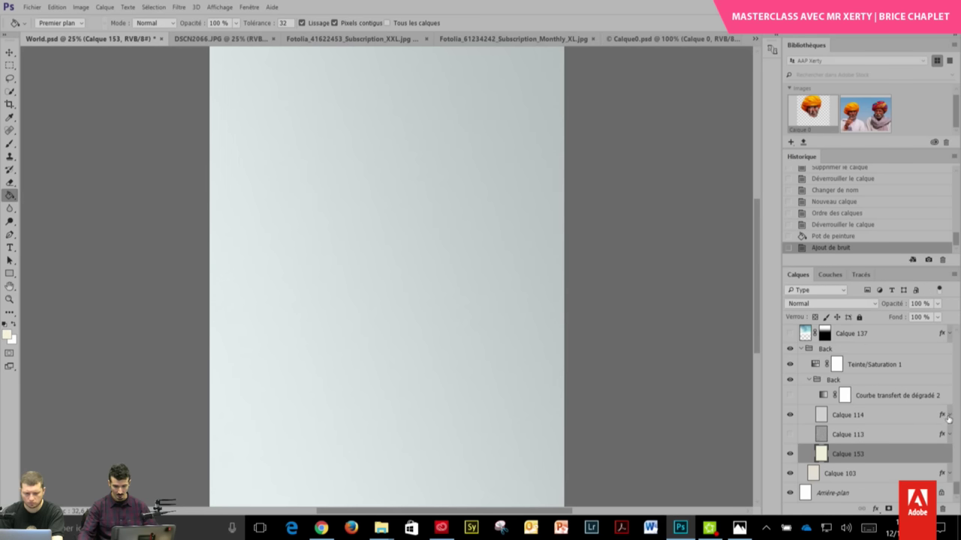
pyautogui.click(948, 417)
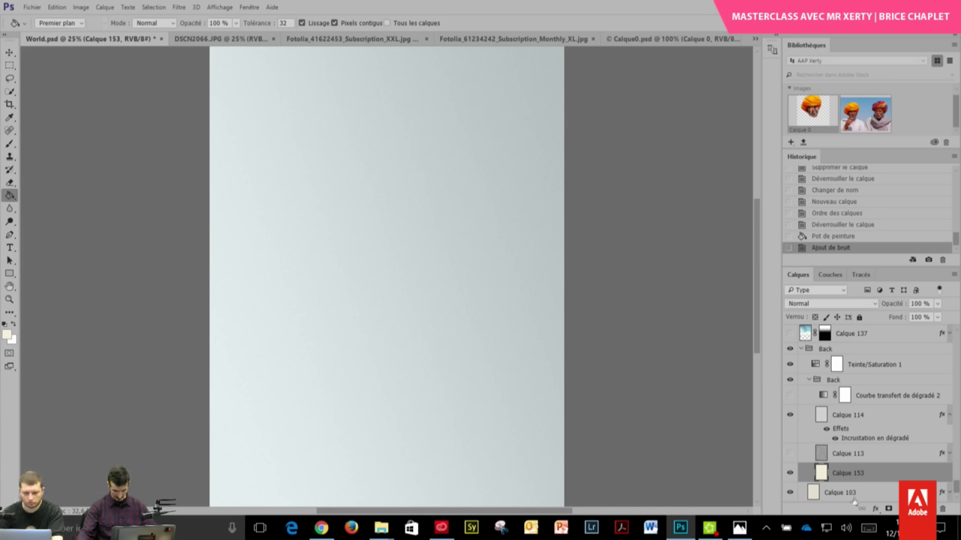
pyautogui.click(860, 418)
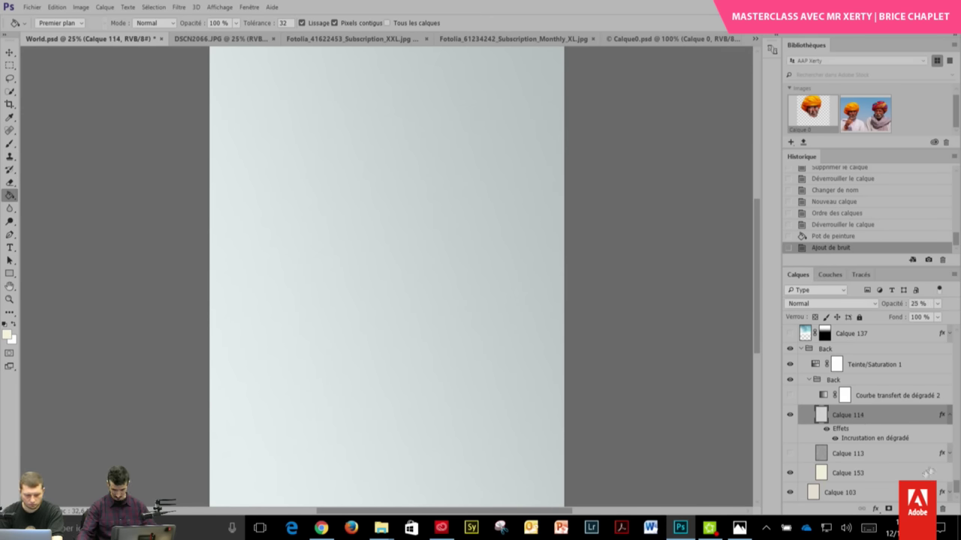
# - Set Calque 114's gradient overlay to Incrustation mode at a 150° angle, then compare effects
pyautogui.click(878, 513)
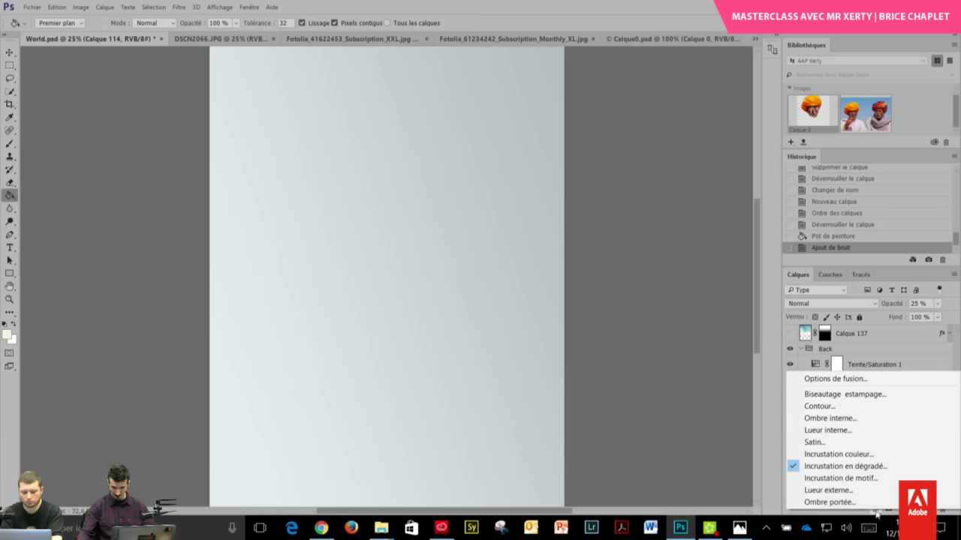
pyautogui.click(875, 462)
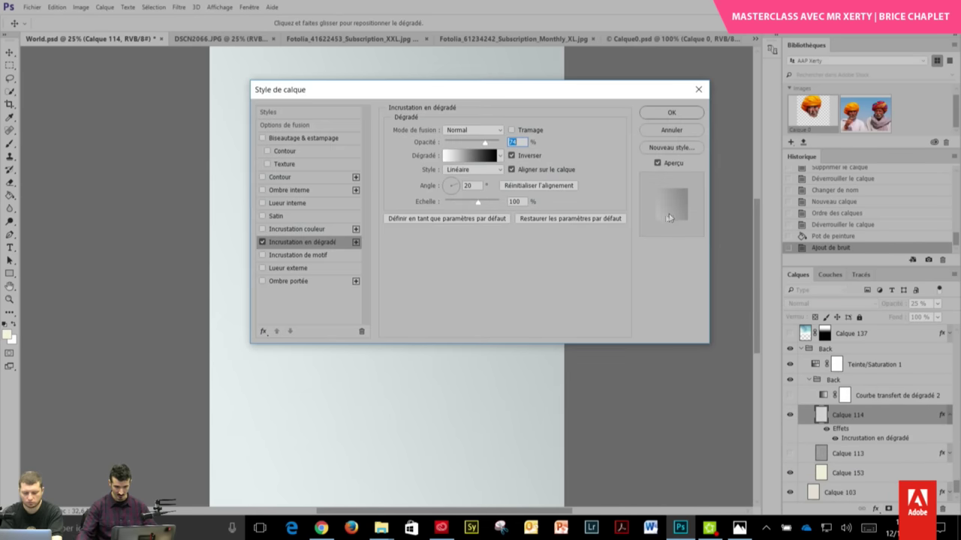
pyautogui.moveTo(475, 96); pyautogui.dragTo(691, 136)
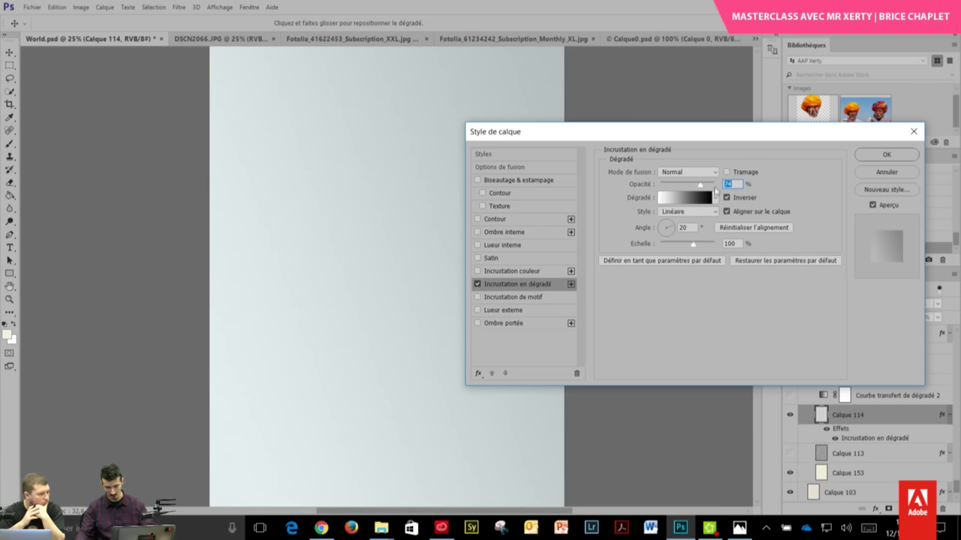
pyautogui.click(714, 173)
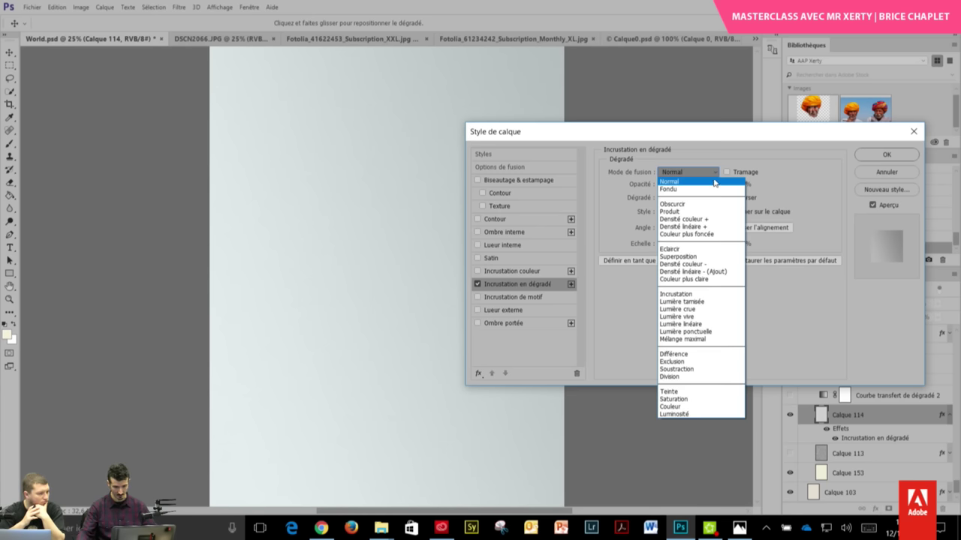
pyautogui.click(716, 295)
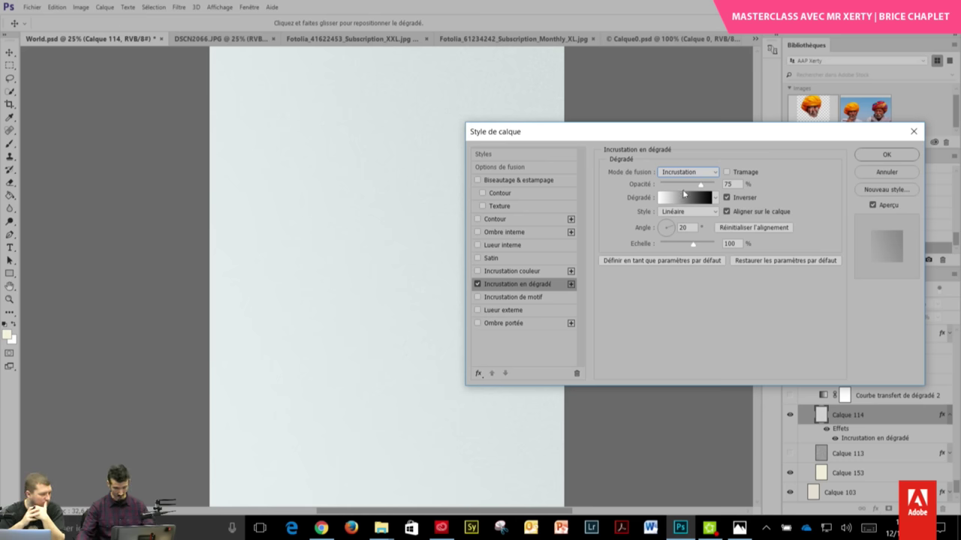
pyautogui.click(665, 230)
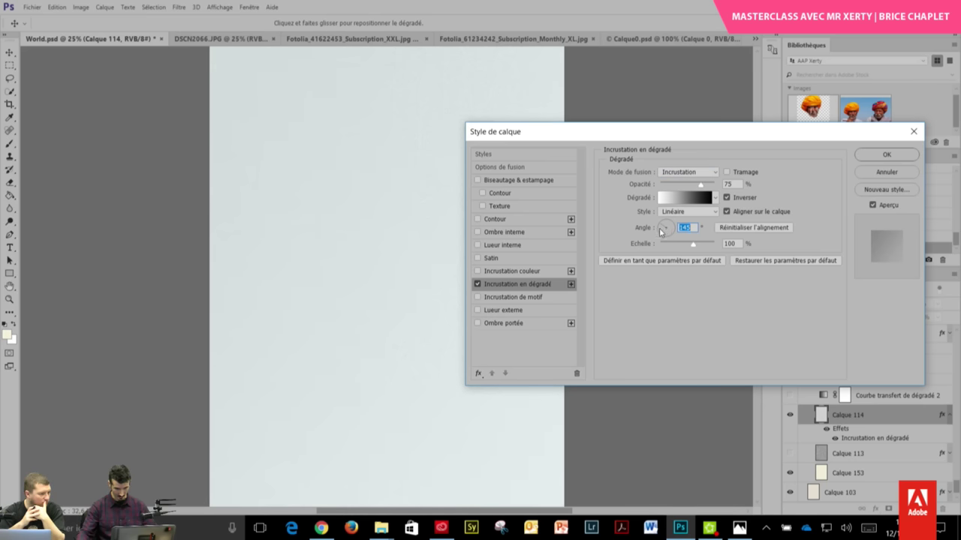
pyautogui.moveTo(660, 228); pyautogui.dragTo(661, 231)
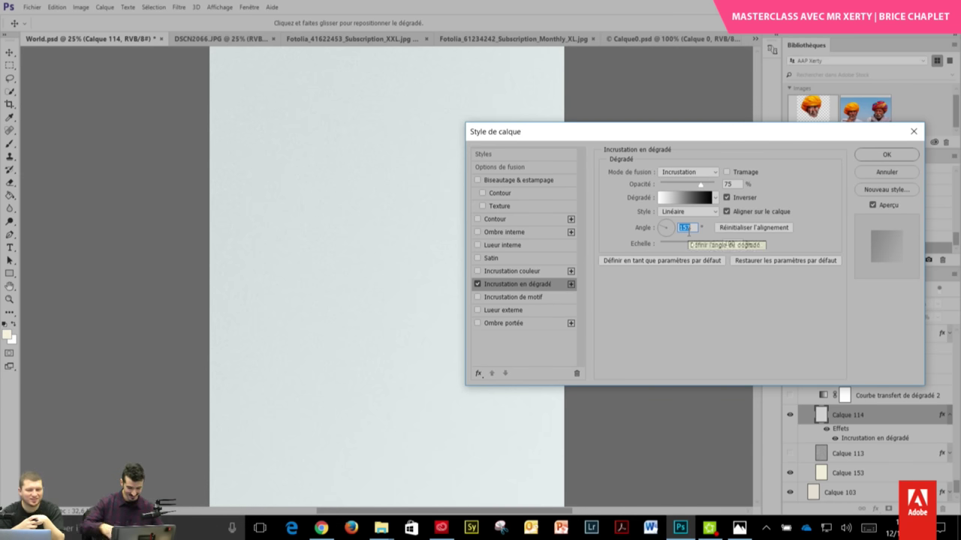
pyautogui.write('150')
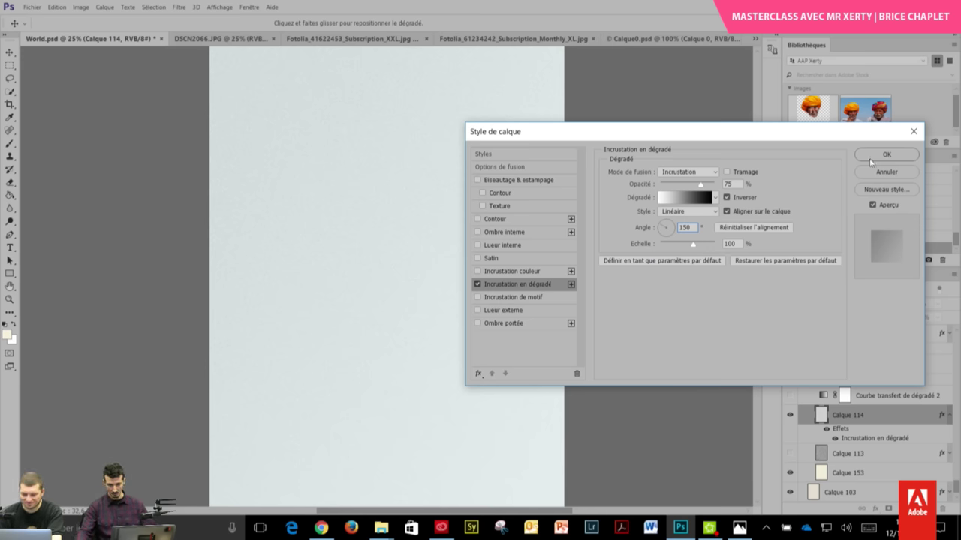
pyautogui.click(873, 156)
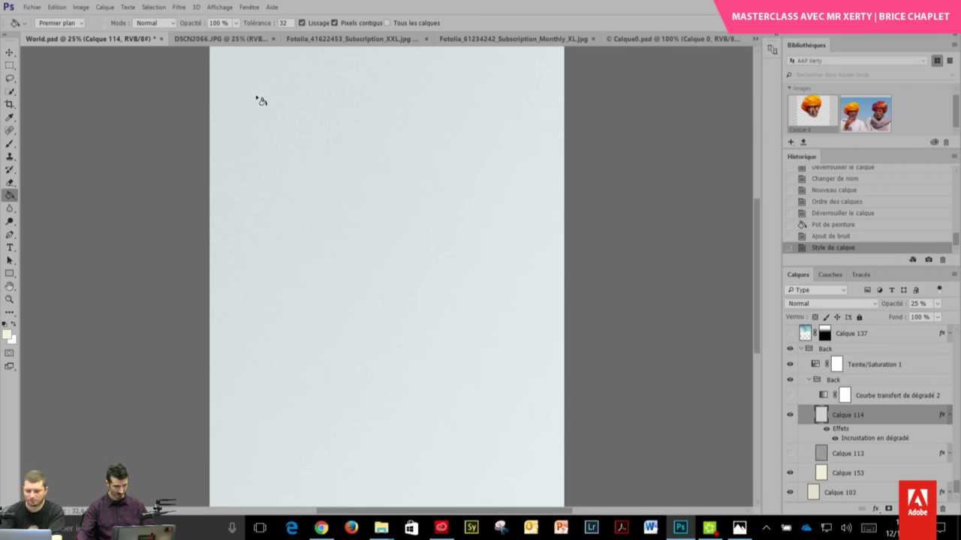
pyautogui.click(10, 53)
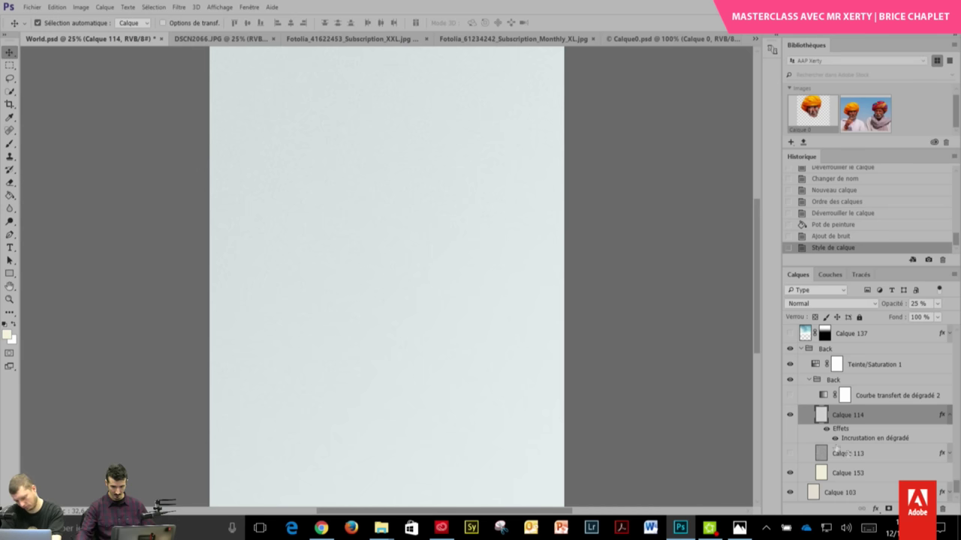
pyautogui.click(834, 438)
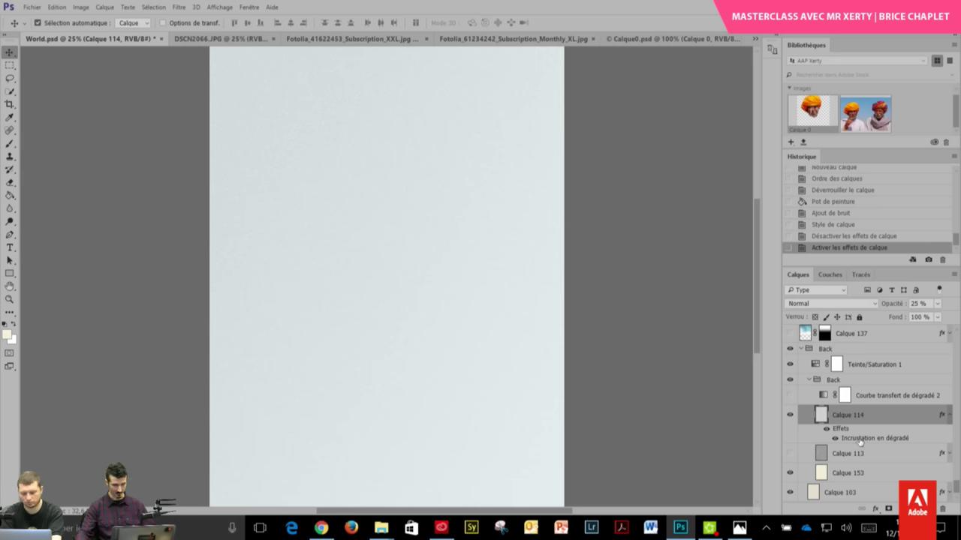
# - Raise Calque 114's gradient overlay opacity to 100% and move the black stop toward the middle
pyautogui.doubleClick(860, 440)
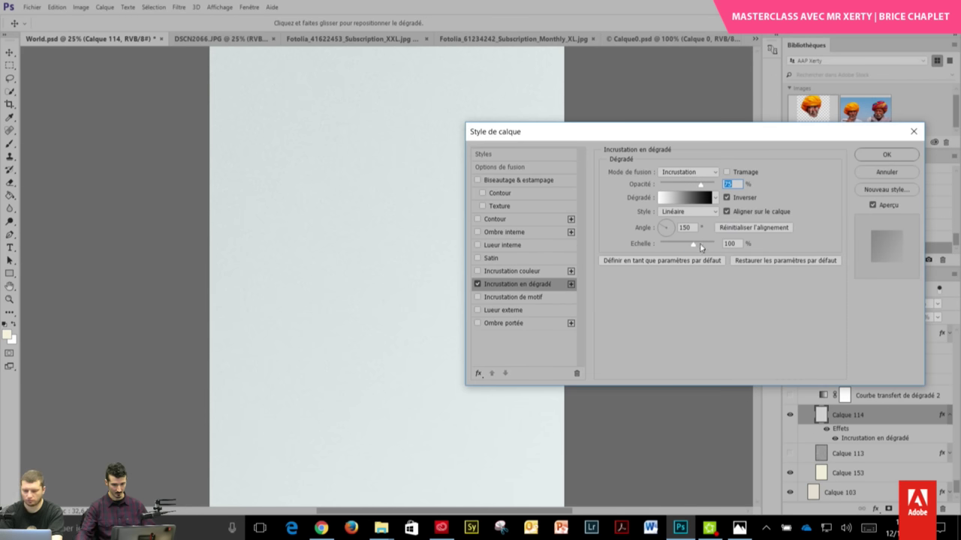
pyautogui.moveTo(701, 185); pyautogui.dragTo(715, 185)
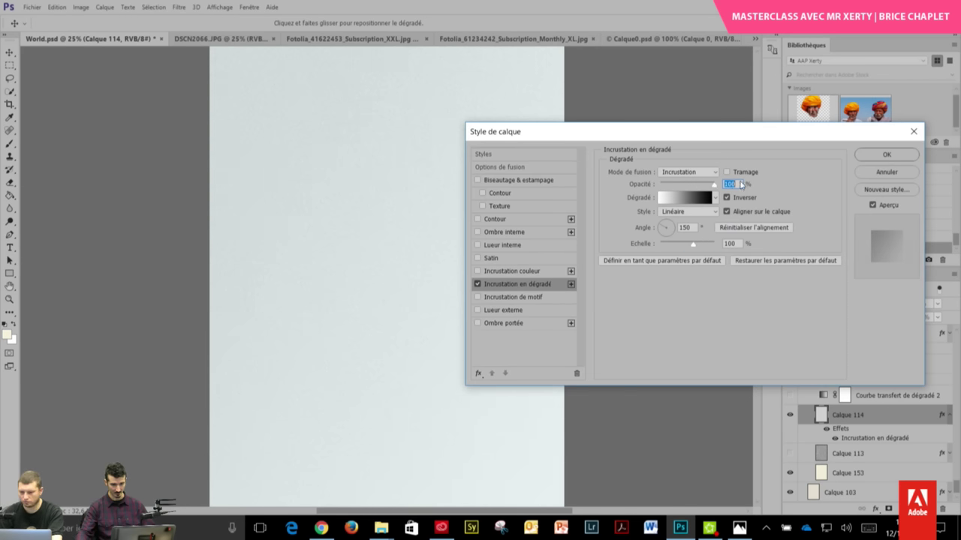
pyautogui.click(692, 200)
pyautogui.moveTo(485, 99)
pyautogui.mouseDown()
pyautogui.moveTo(519, 156)
pyautogui.moveTo(466, 140)
pyautogui.mouseUp()
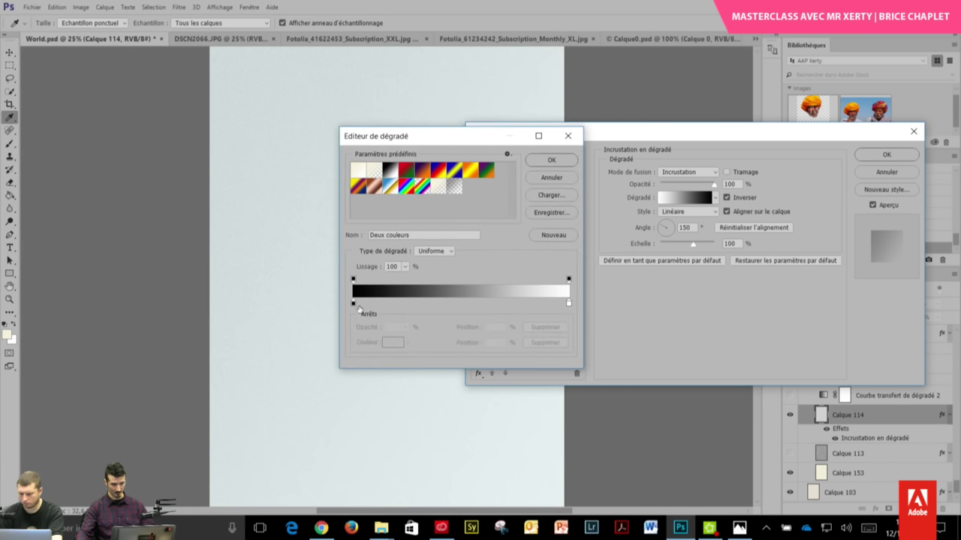
pyautogui.moveTo(356, 305)
pyautogui.mouseDown()
pyautogui.moveTo(454, 304)
pyautogui.moveTo(393, 305)
pyautogui.moveTo(445, 304)
pyautogui.mouseUp()
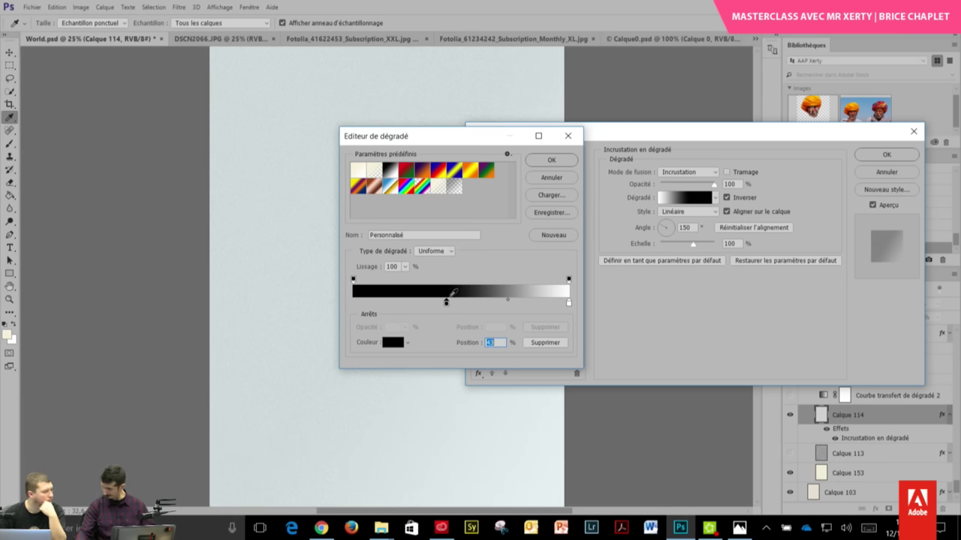
pyautogui.moveTo(447, 305); pyautogui.dragTo(421, 303)
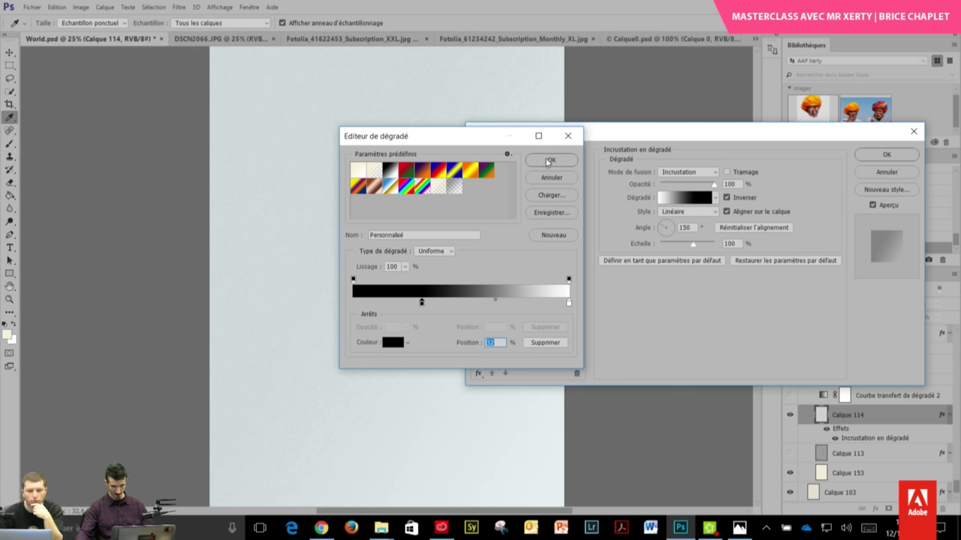
pyautogui.click(550, 161)
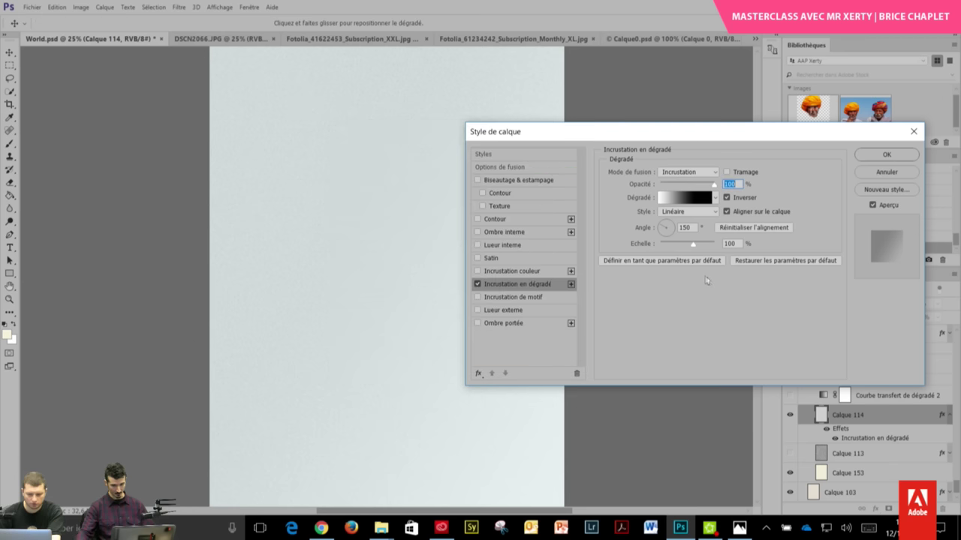
# - Set the gradient overlay scale to 91%, reverse its direction, and apply
pyautogui.moveTo(696, 248); pyautogui.dragTo(655, 256)
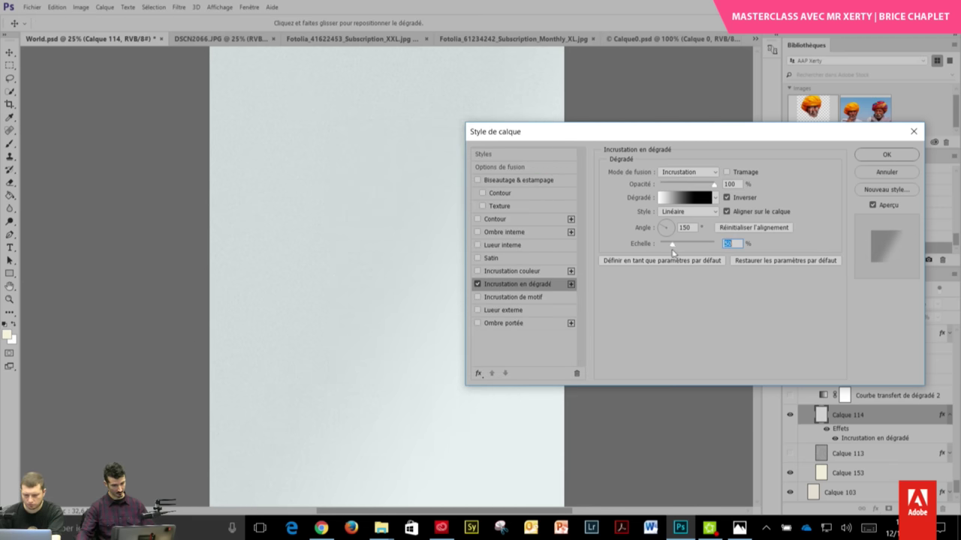
pyautogui.moveTo(674, 134); pyautogui.dragTo(768, 145)
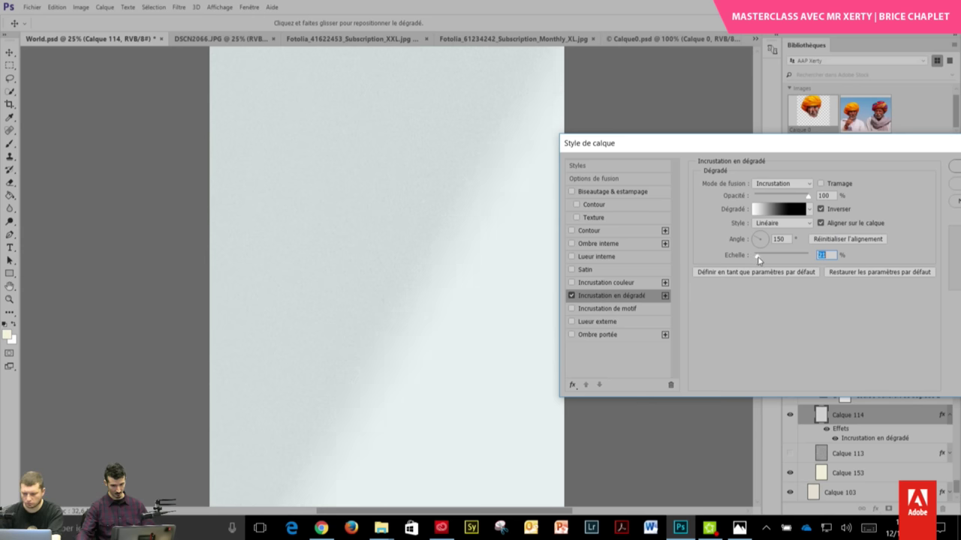
pyautogui.moveTo(755, 256); pyautogui.dragTo(801, 256)
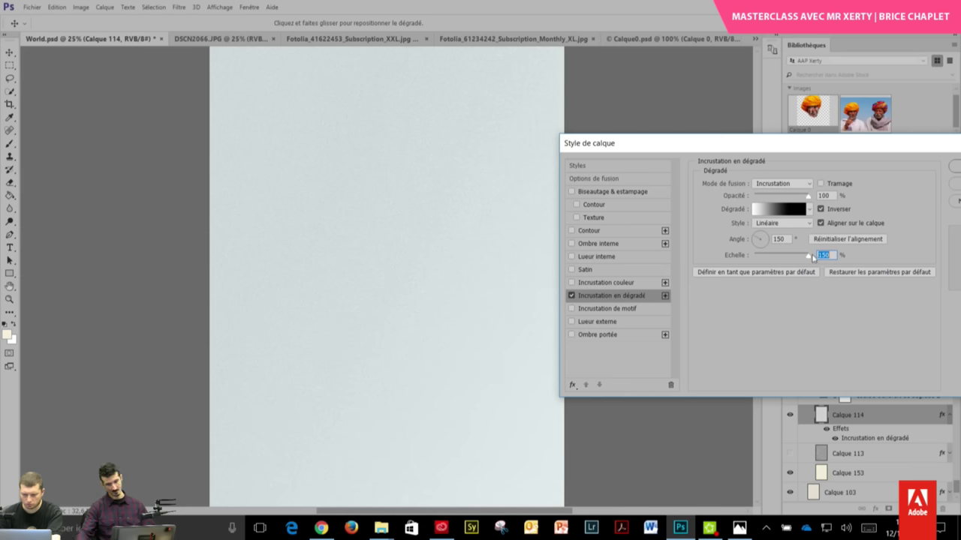
pyautogui.moveTo(811, 259); pyautogui.dragTo(766, 264)
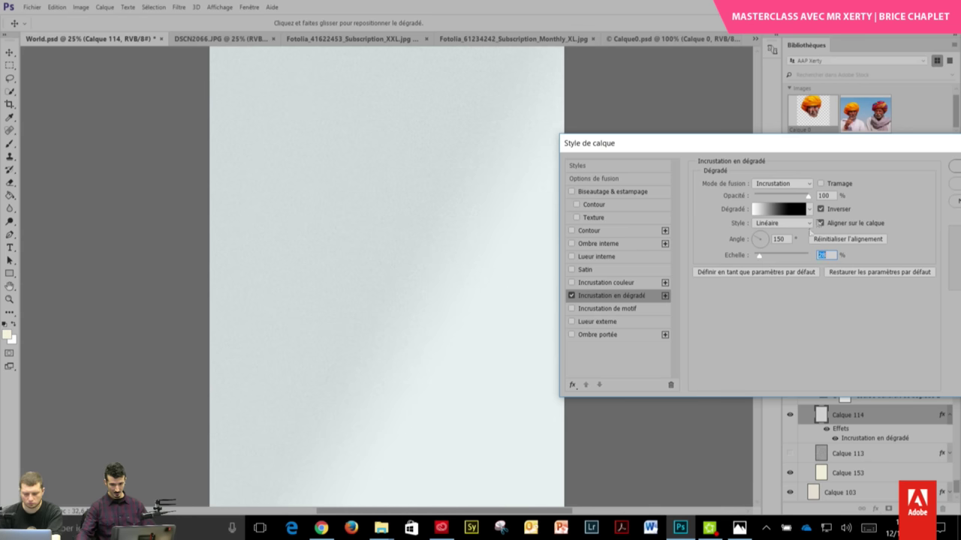
pyautogui.moveTo(779, 260); pyautogui.dragTo(783, 258)
pyautogui.click(821, 209)
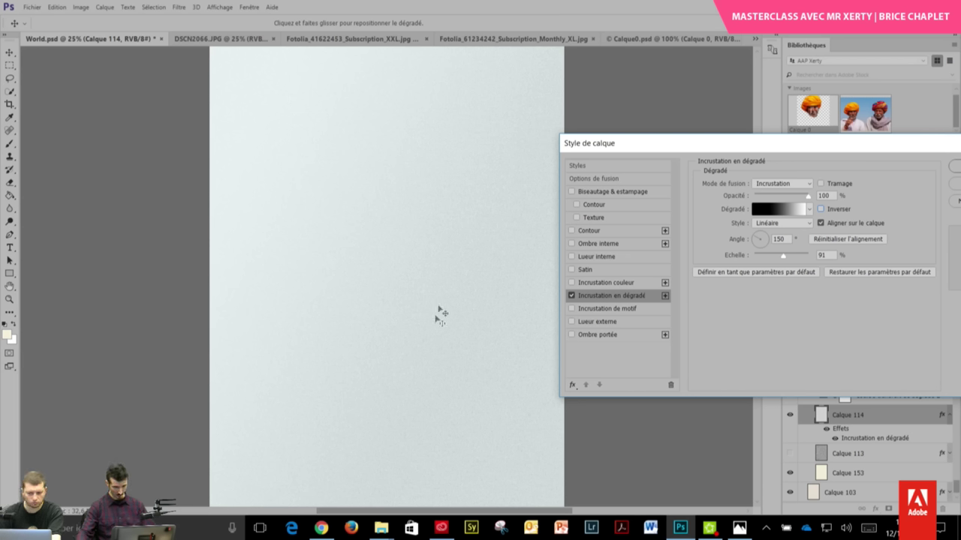
pyautogui.moveTo(903, 141); pyautogui.dragTo(762, 166)
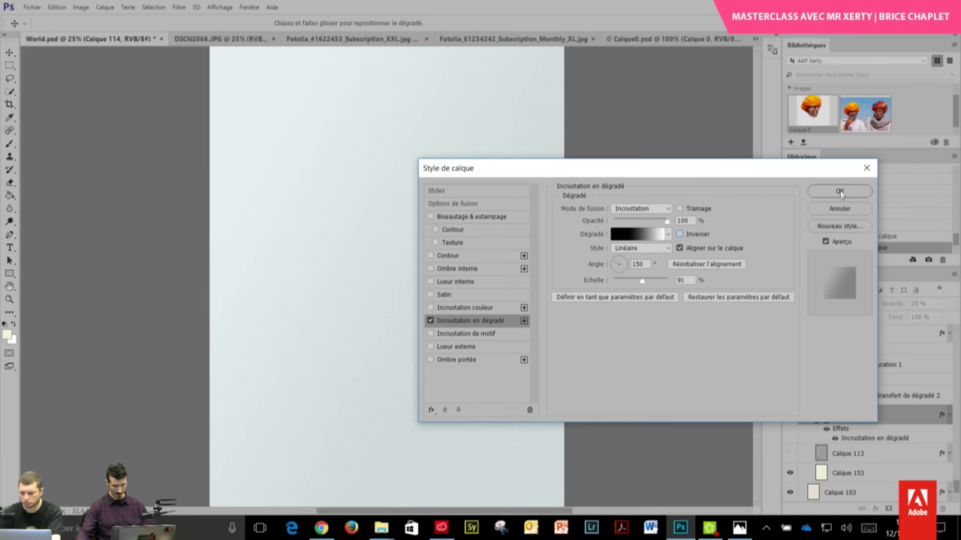
pyautogui.click(840, 193)
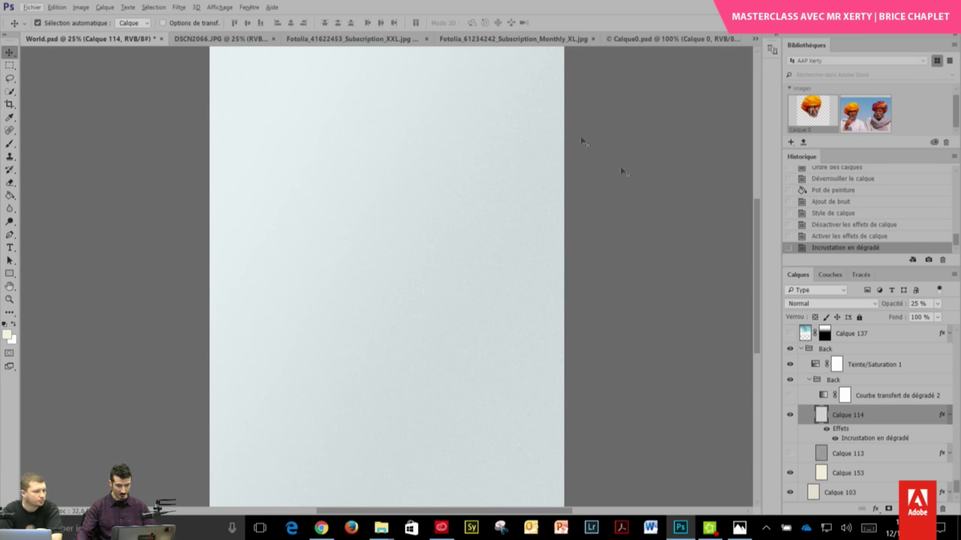
# - Switch to the DSCN2066.JPG wall-texture document
pyautogui.click(228, 39)
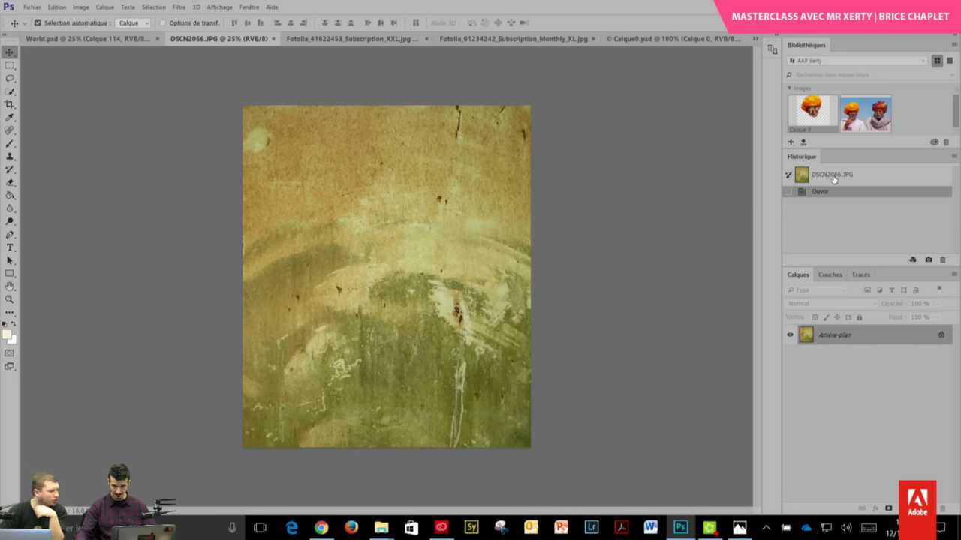
# - Switch Libraries to Ma bibliothèque and open the Image > Réglages menu
pyautogui.click(921, 67)
pyautogui.click(873, 84)
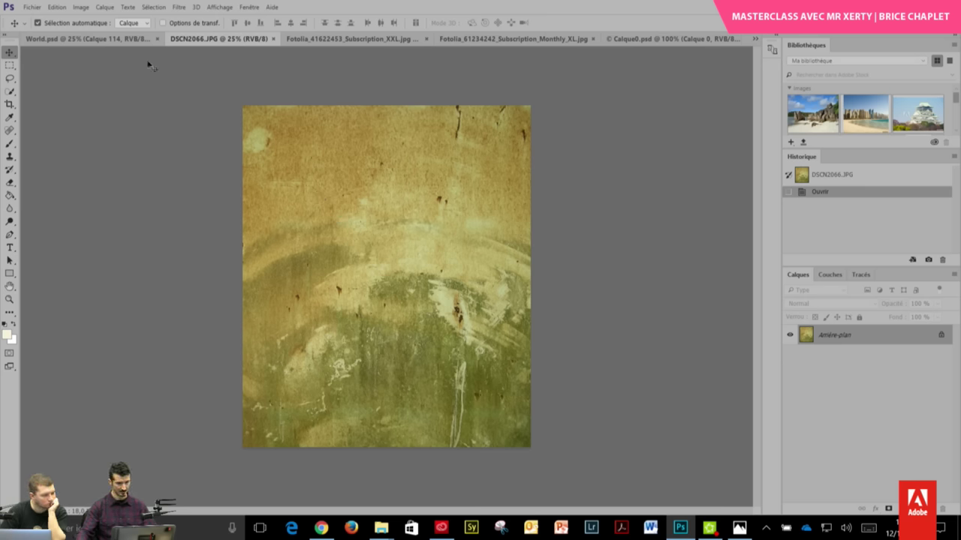
pyautogui.click(80, 7)
pyautogui.moveTo(96, 38)
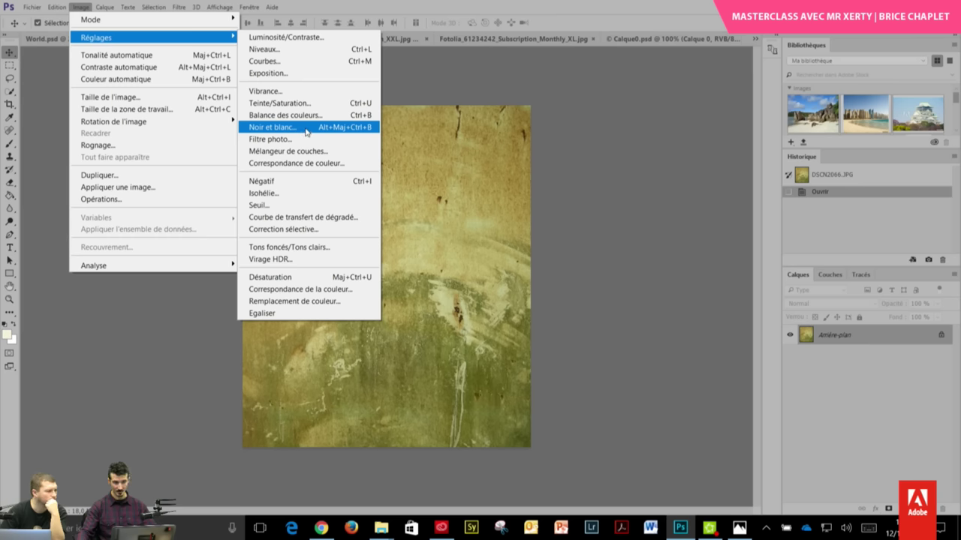
# - Convert the wall photo to black and white with adjusted yellow, green and red sliders
pyautogui.click(306, 128)
pyautogui.moveTo(506, 98); pyautogui.dragTo(691, 158)
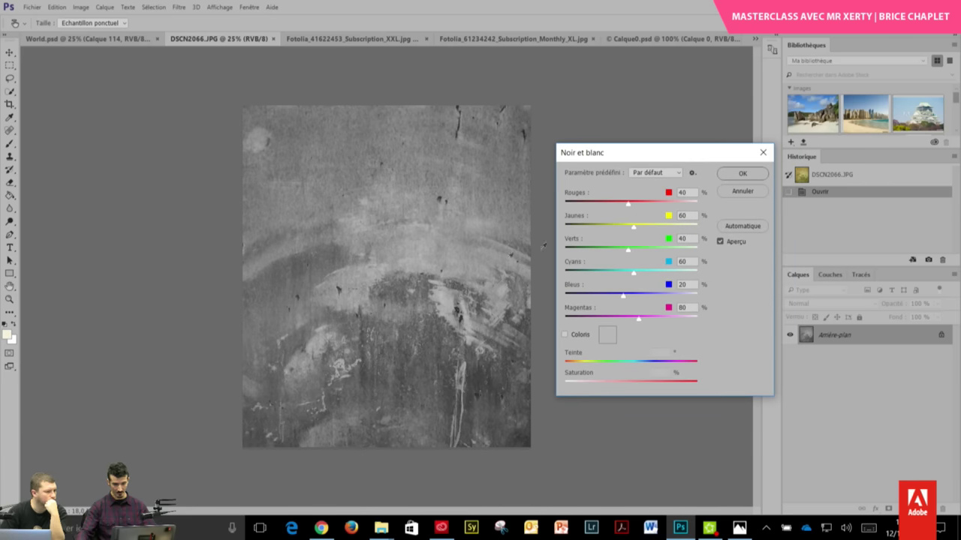
pyautogui.click(648, 226)
pyautogui.moveTo(648, 232); pyautogui.dragTo(631, 253)
pyautogui.moveTo(627, 204)
pyautogui.mouseDown()
pyautogui.moveTo(562, 207)
pyautogui.moveTo(621, 207)
pyautogui.mouseUp()
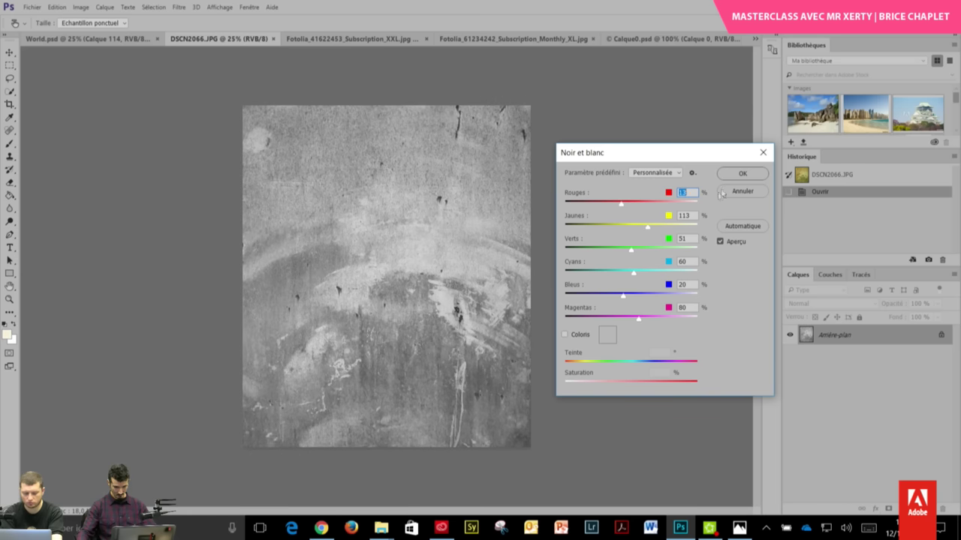
pyautogui.click(742, 174)
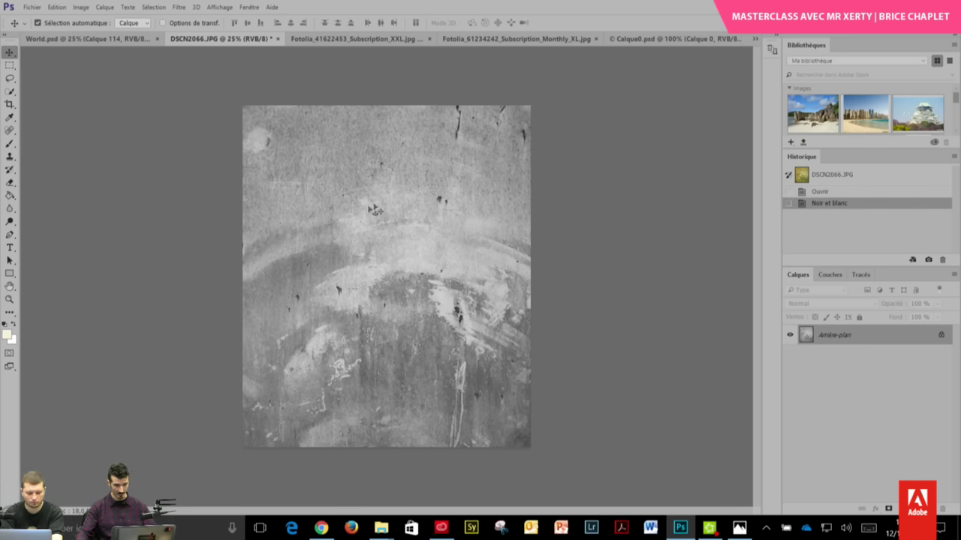
# - Add the greyscale image to the library as 'Texture' and drag it into World.psd
pyautogui.moveTo(433, 260); pyautogui.dragTo(855, 119)
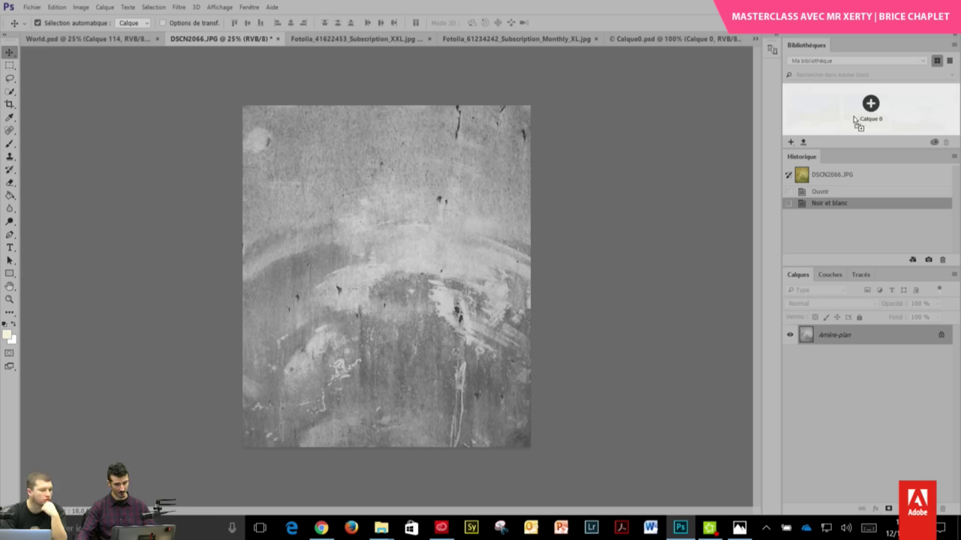
pyautogui.moveTo(855, 118); pyautogui.dragTo(855, 120)
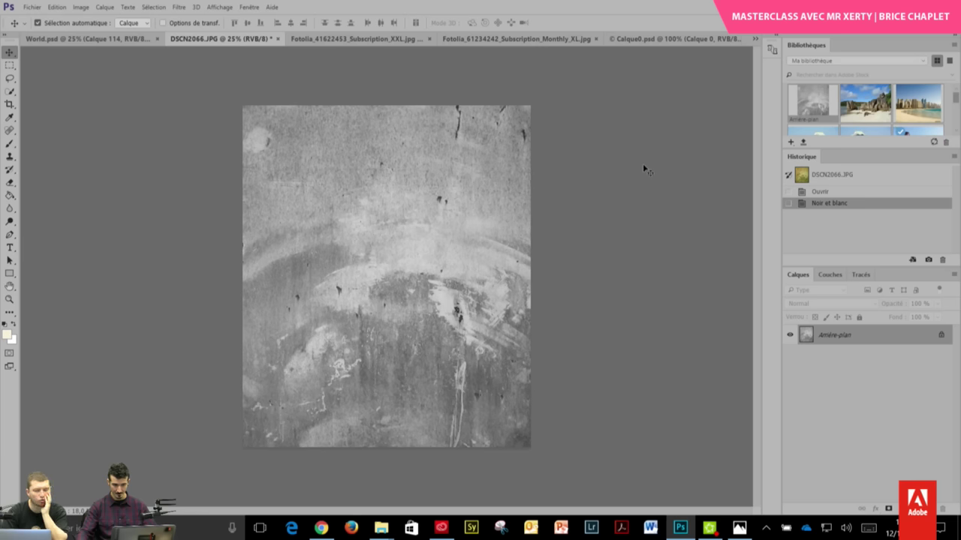
pyautogui.rightClick(817, 124)
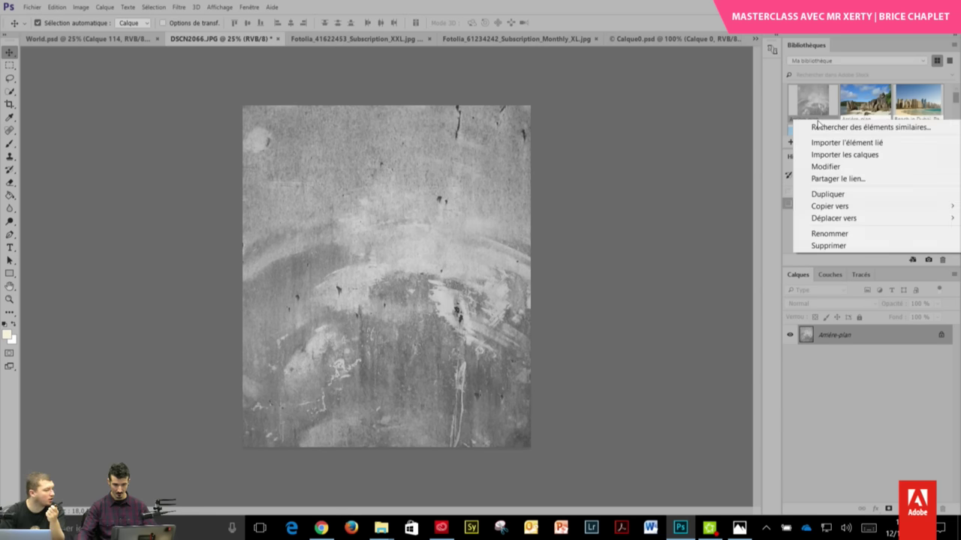
pyautogui.click(829, 235)
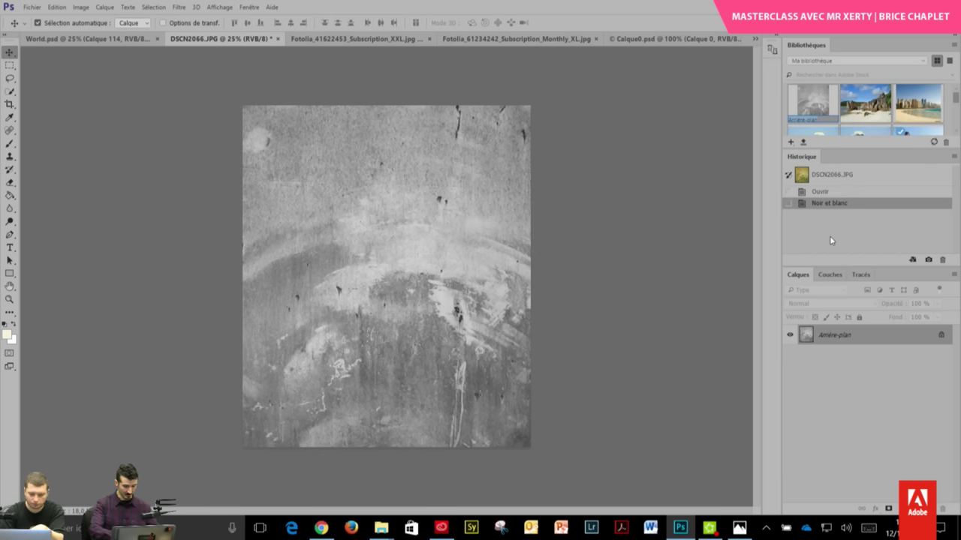
pyautogui.write('Texture')
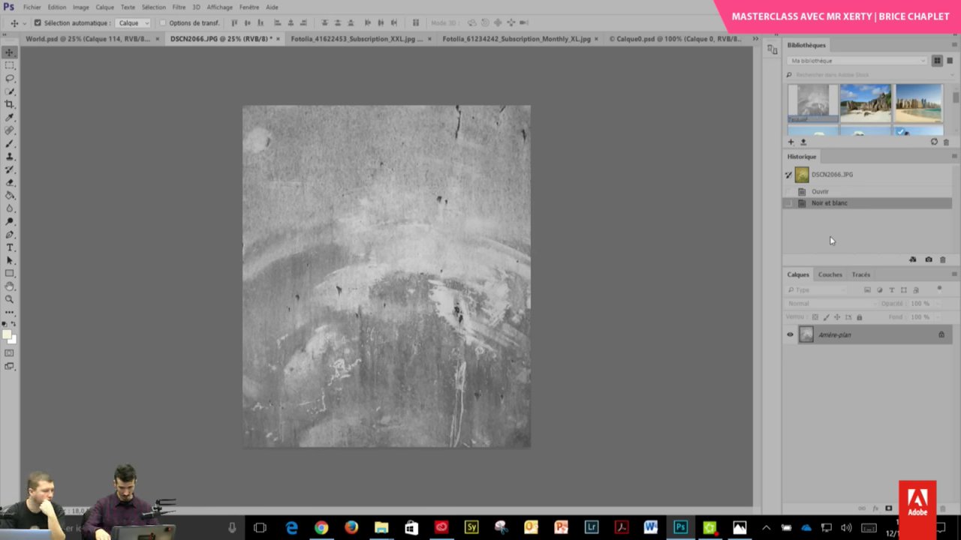
pyautogui.press('Return')
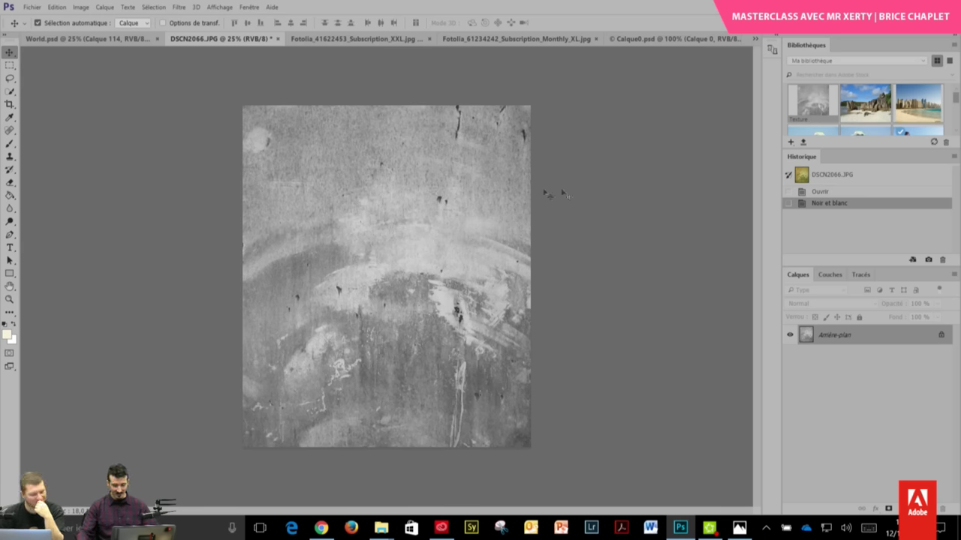
pyautogui.moveTo(820, 113); pyautogui.dragTo(102, 91)
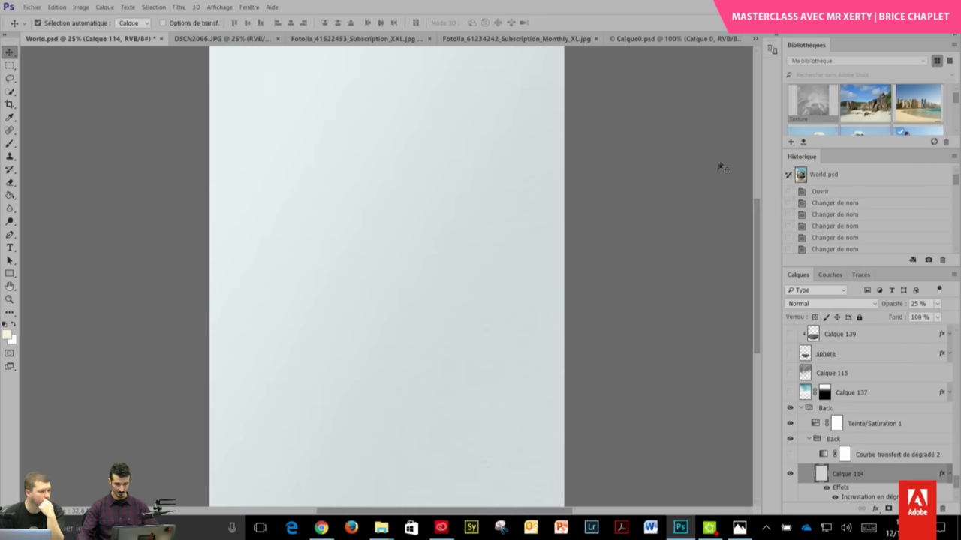
# - Place the Texture asset into World.psd and scale it to about 126%, leaving a bottom strip uncovered
pyautogui.moveTo(820, 105)
pyautogui.mouseDown()
pyautogui.moveTo(424, 182)
pyautogui.moveTo(364, 213)
pyautogui.mouseUp()
pyautogui.scroll(1, 576, 157)
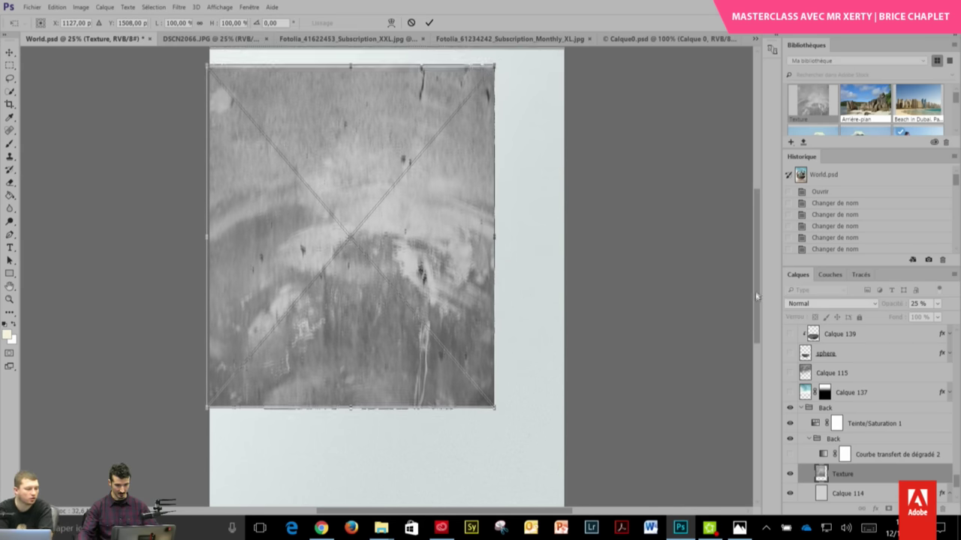
pyautogui.scroll(2, 577, 157)
pyautogui.moveTo(537, 96); pyautogui.dragTo(558, 27)
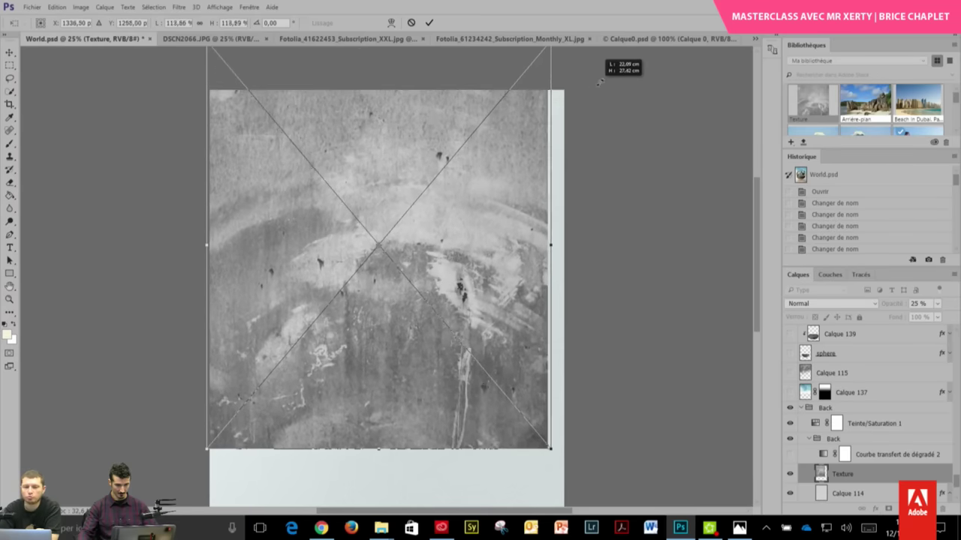
pyautogui.moveTo(487, 137); pyautogui.dragTo(487, 185)
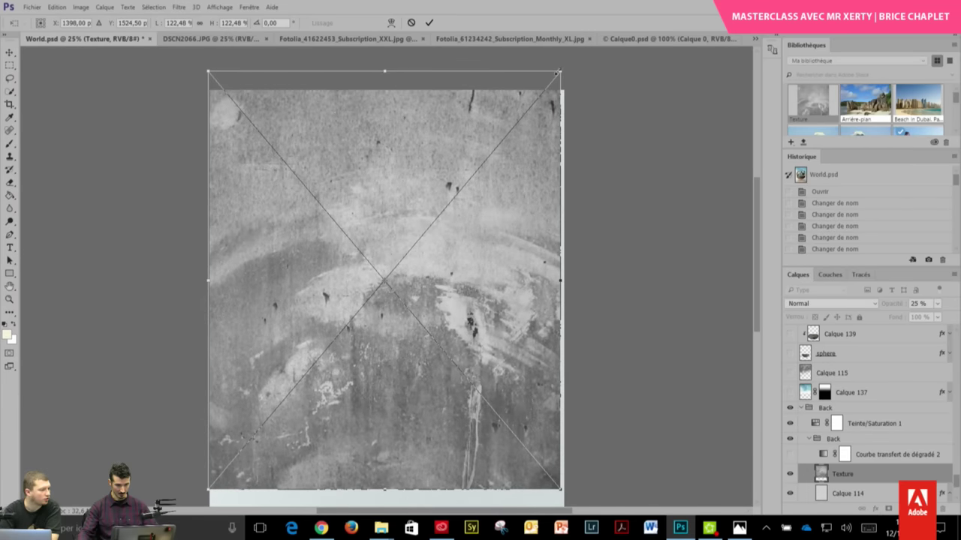
pyautogui.moveTo(560, 72); pyautogui.dragTo(571, 59)
pyautogui.press('Return')
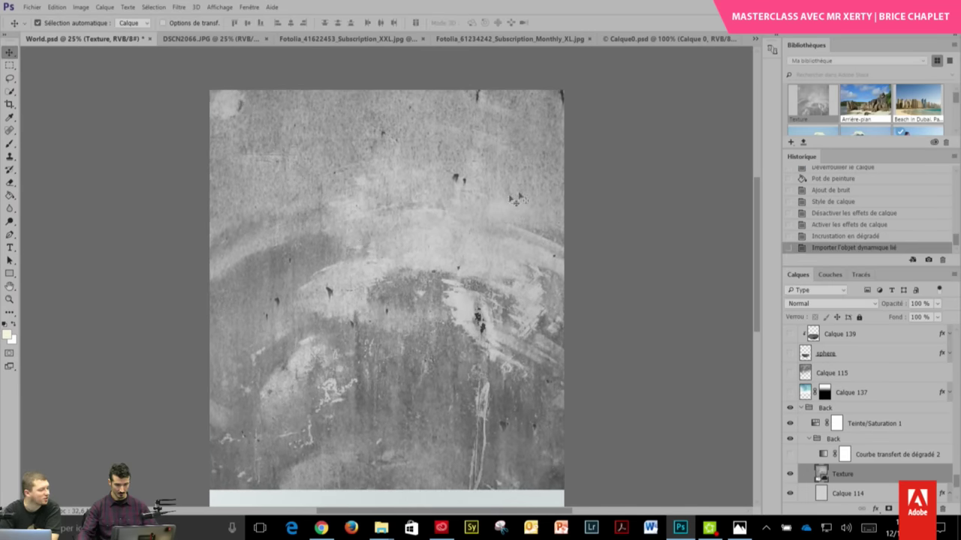
pyautogui.moveTo(757, 257); pyautogui.dragTo(755, 310)
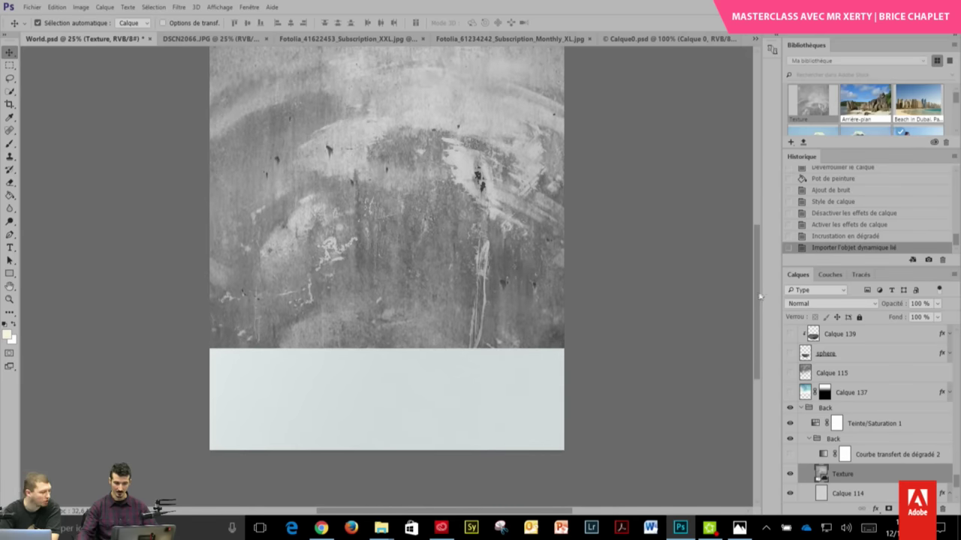
pyautogui.scroll(3, 755, 309)
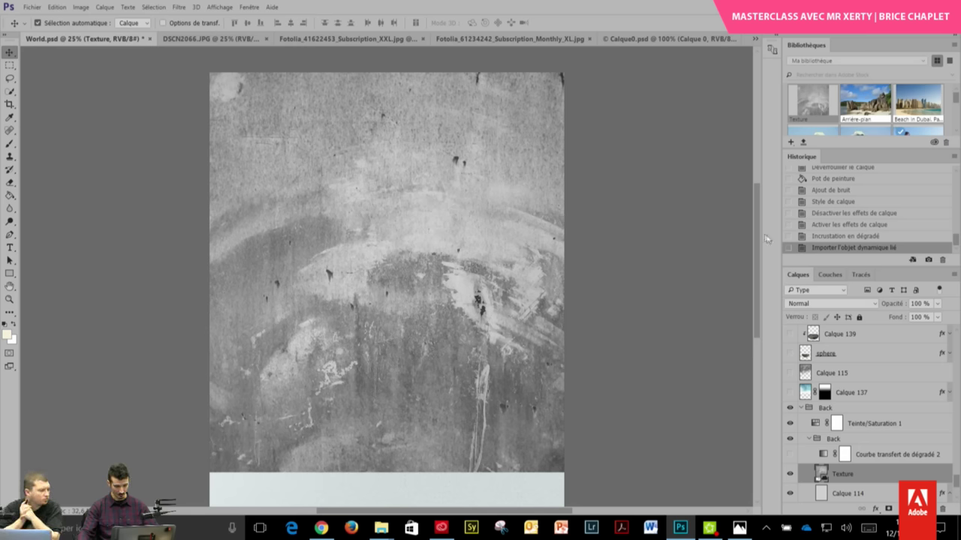
pyautogui.scroll(-1, 756, 235)
# - Try Incrustation on the Texture layer's blend mode, then revert it to Normal
pyautogui.click(834, 303)
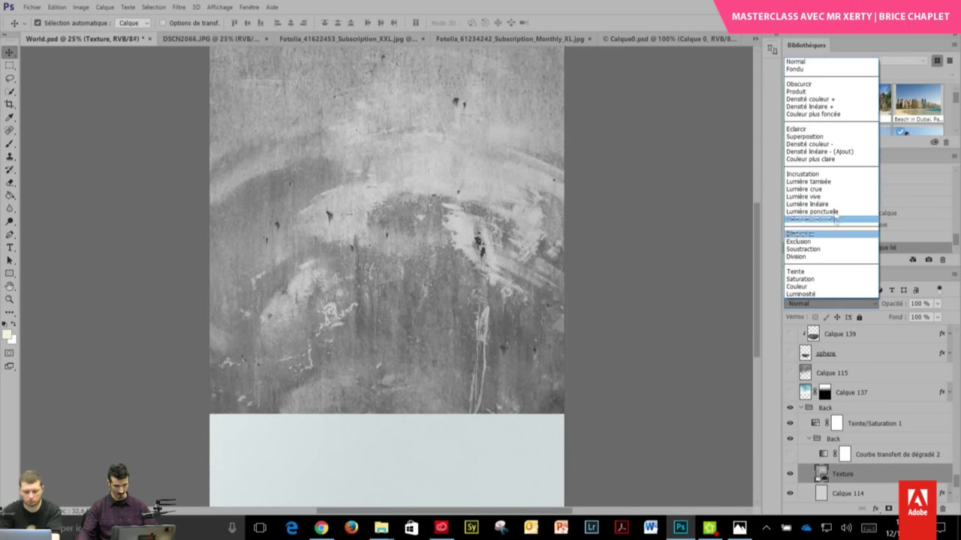
pyautogui.click(820, 177)
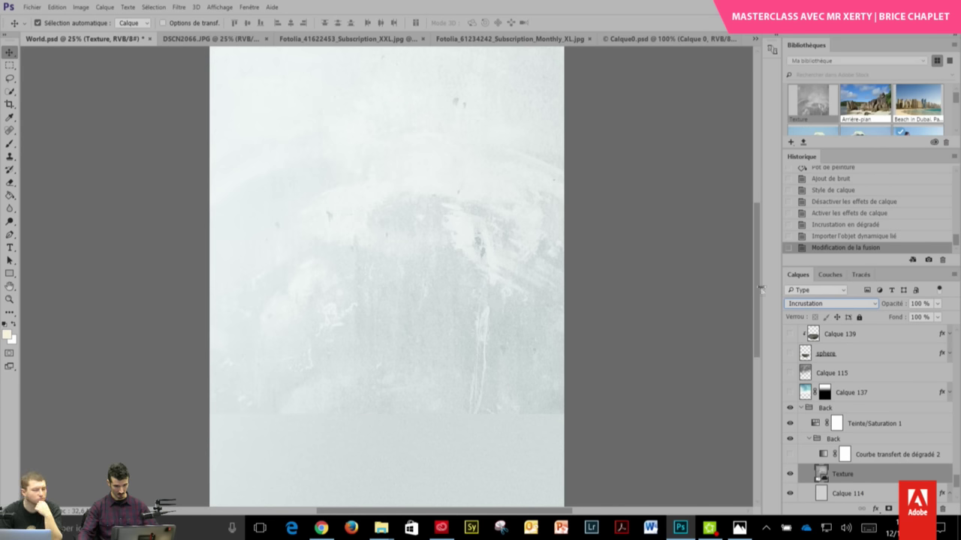
pyautogui.scroll(1, 756, 282)
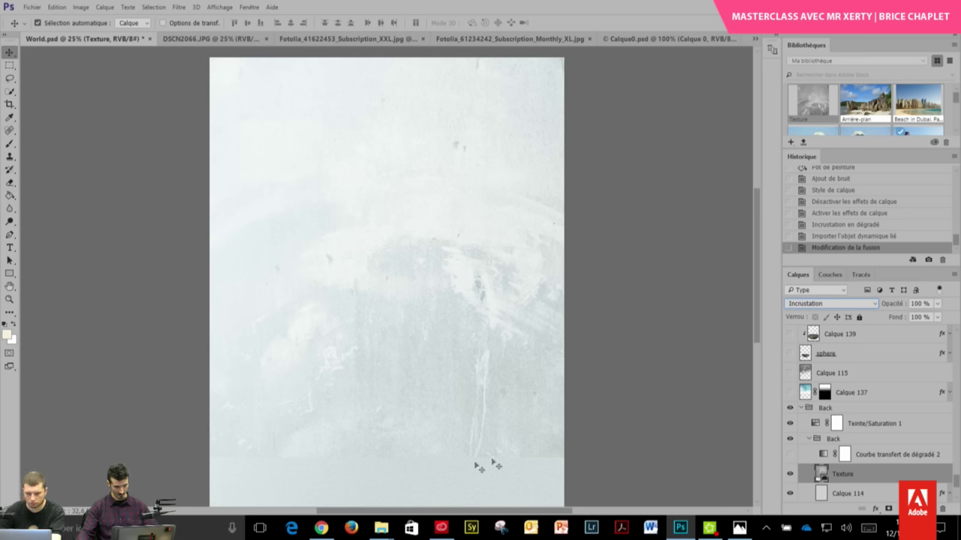
pyautogui.click(831, 303)
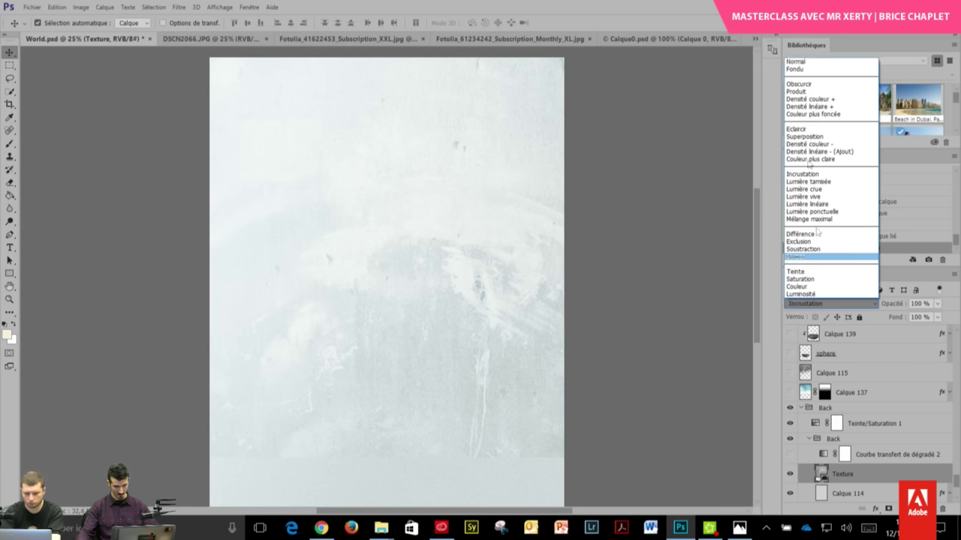
pyautogui.click(798, 60)
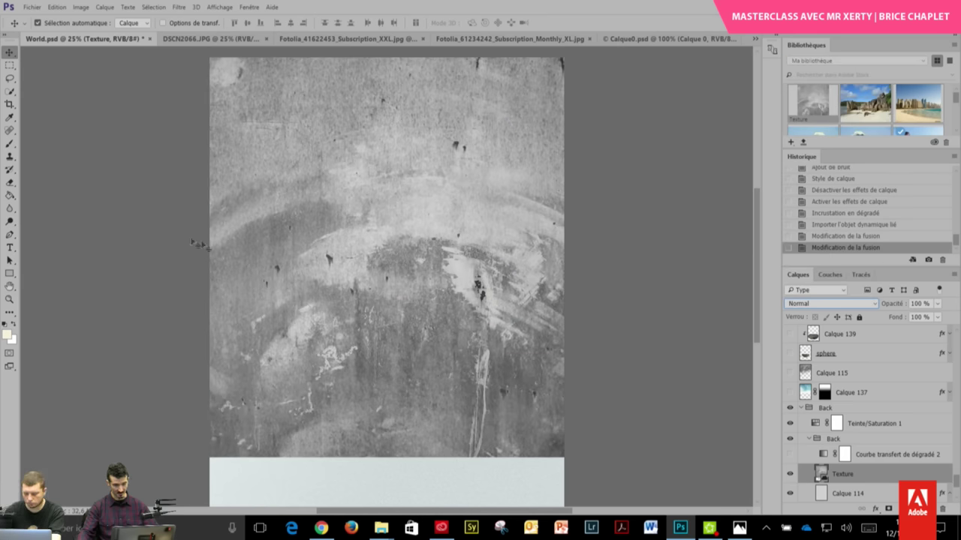
pyautogui.rightClick(10, 196)
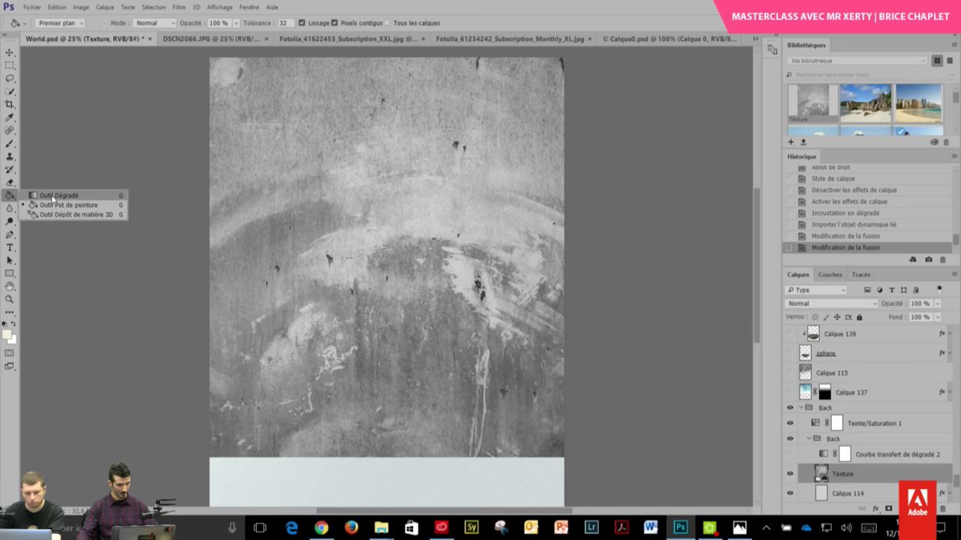
# - Select the Gradient tool with the black-to-white gradient preset
pyautogui.click(43, 193)
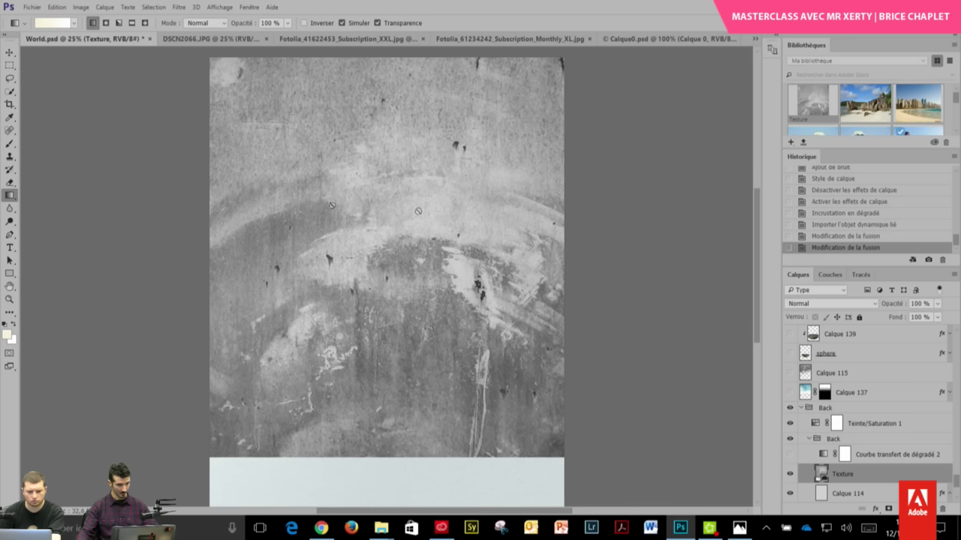
pyautogui.click(50, 23)
pyautogui.click(390, 170)
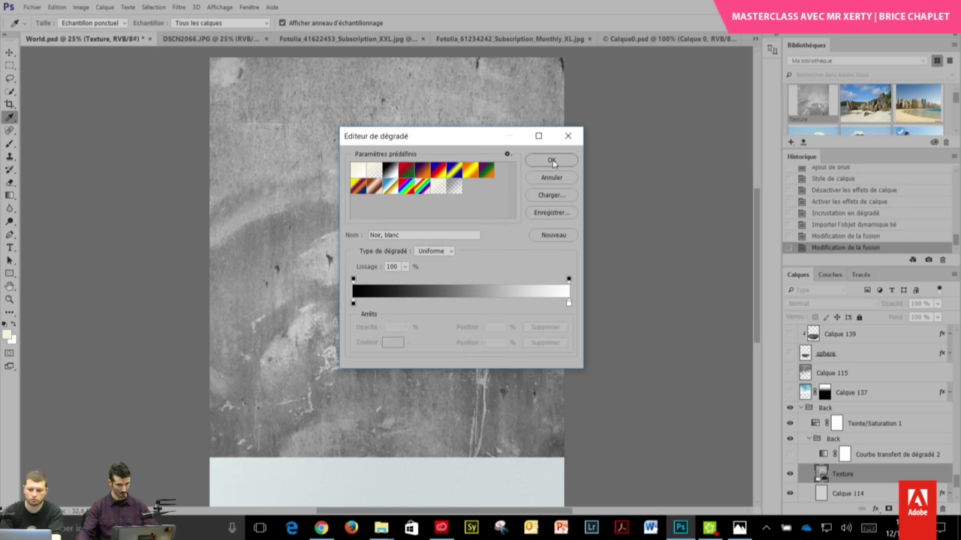
pyautogui.click(553, 160)
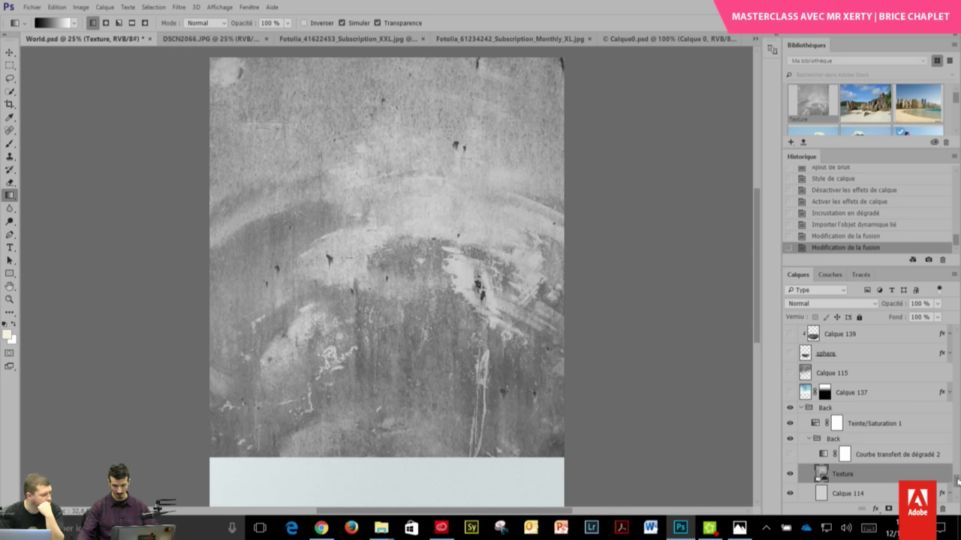
pyautogui.scroll(-3, 956, 496)
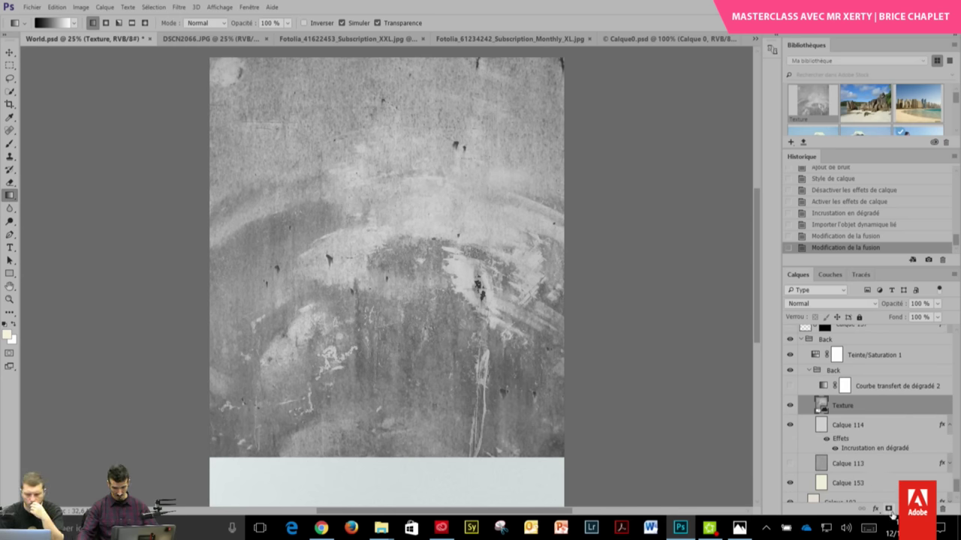
# - Add a layer mask to Texture, paint a fading gradient on it, and shift the layer upward
pyautogui.click(889, 509)
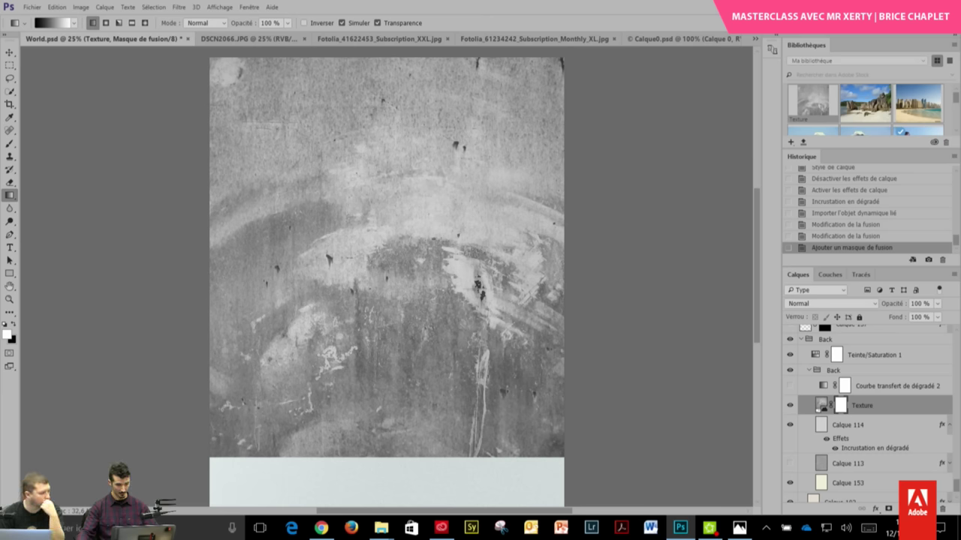
pyautogui.moveTo(387, 364); pyautogui.dragTo(387, 315)
pyautogui.hotkey('ctrl', 'z')
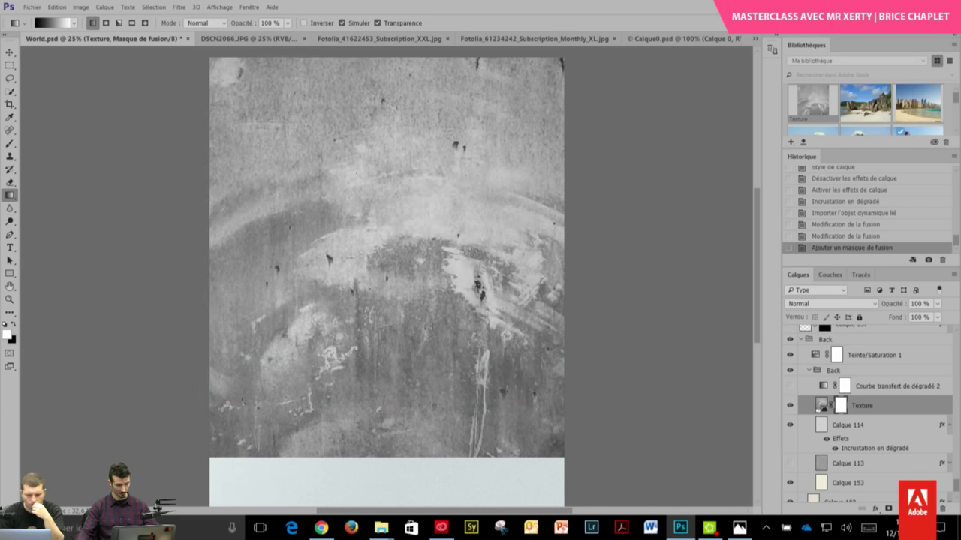
pyautogui.moveTo(409, 364)
pyautogui.mouseDown()
pyautogui.moveTo(409, 422)
pyautogui.moveTo(395, 327)
pyautogui.mouseUp()
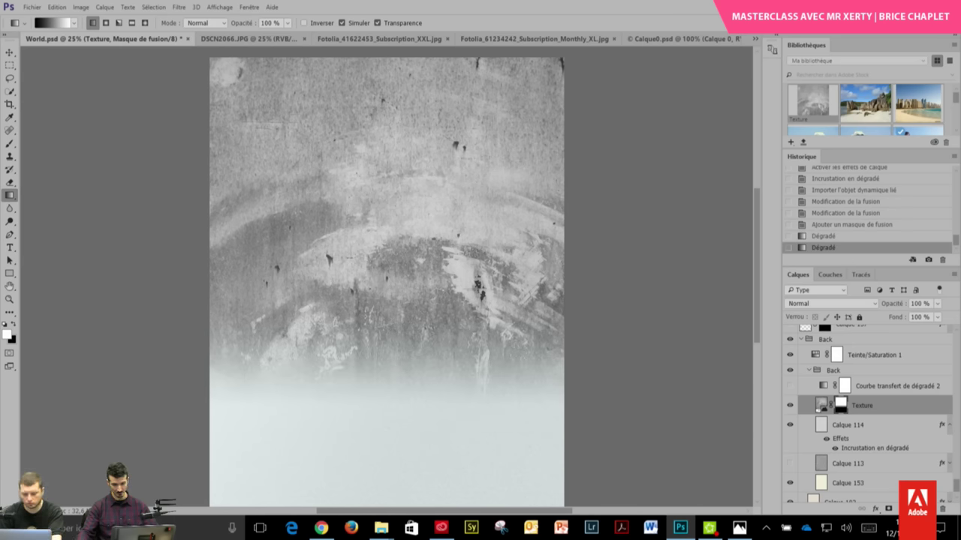
pyautogui.click(9, 54)
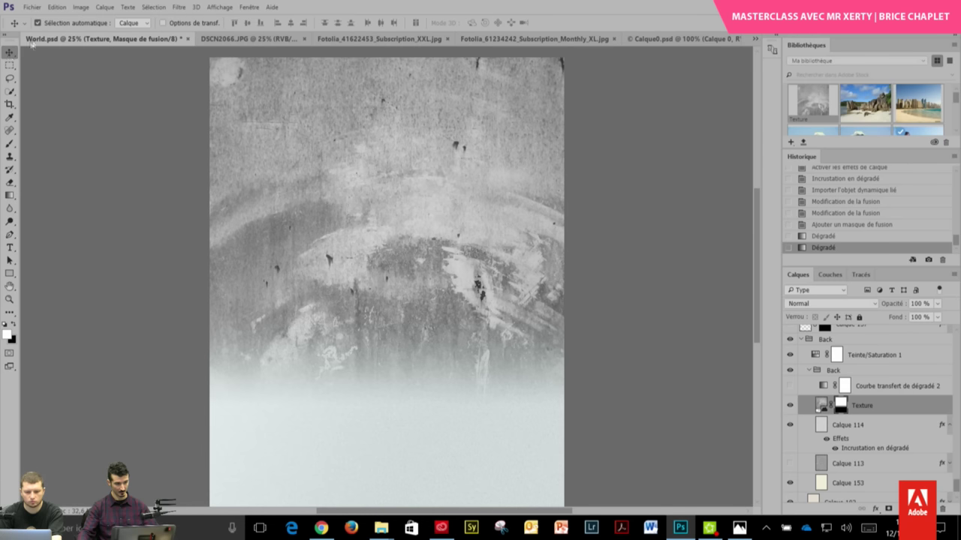
pyautogui.moveTo(315, 234); pyautogui.dragTo(316, 177)
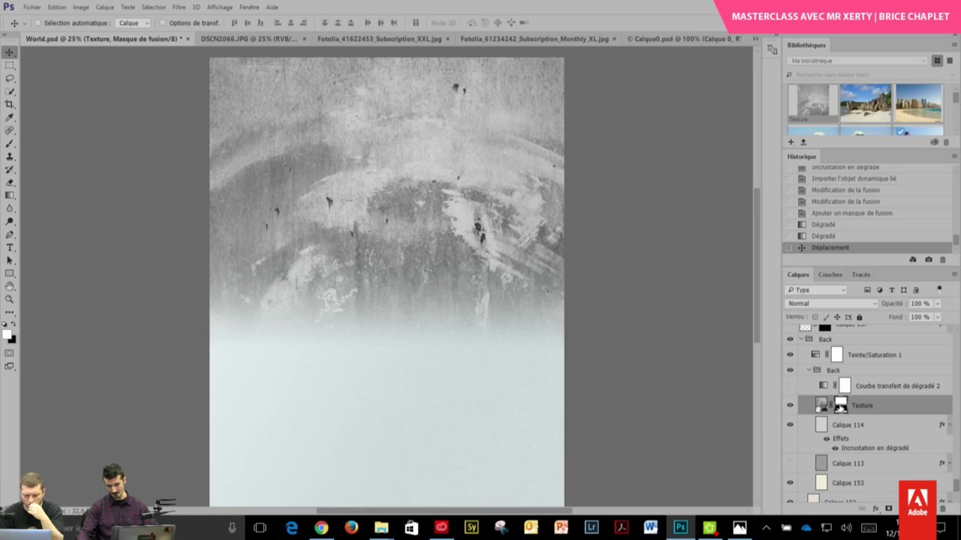
pyautogui.click(9, 143)
pyautogui.click(16, 323)
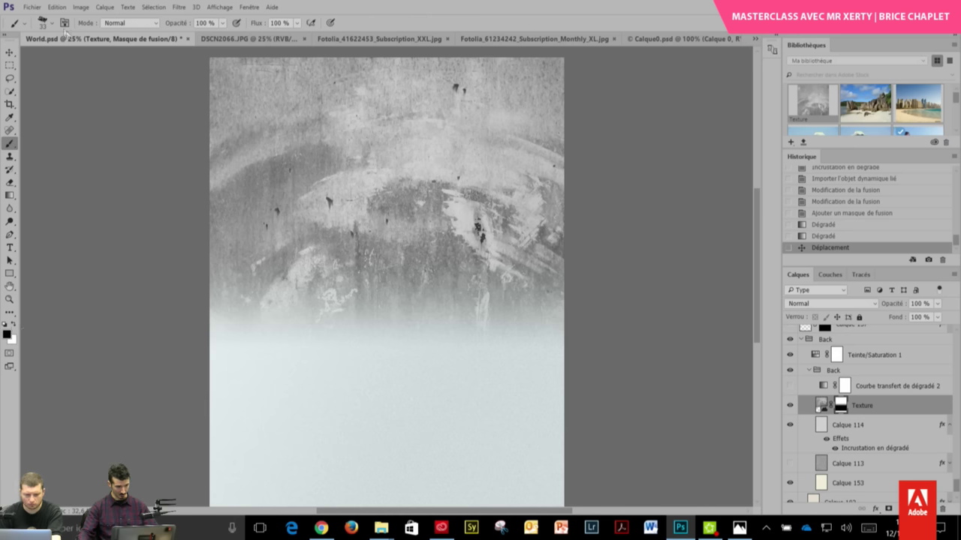
pyautogui.click(51, 24)
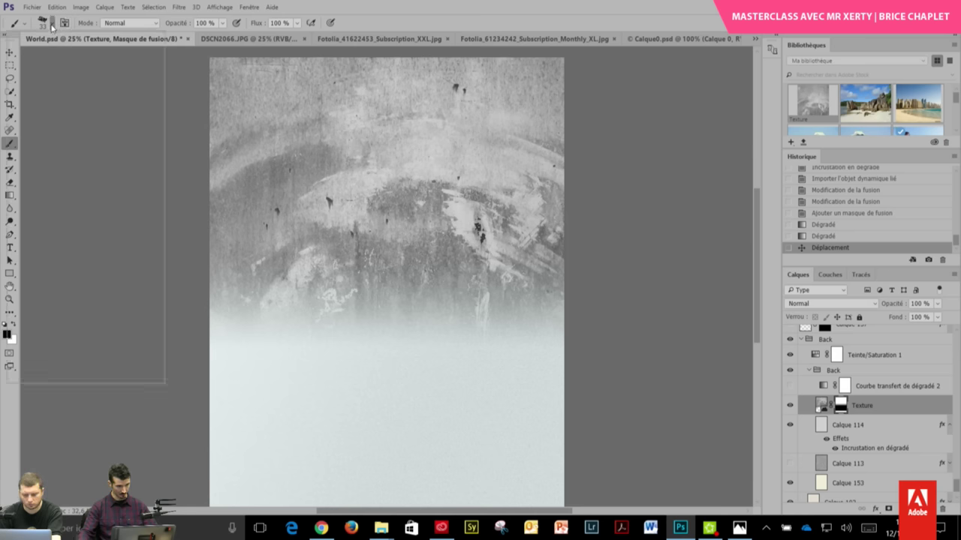
pyautogui.click(72, 129)
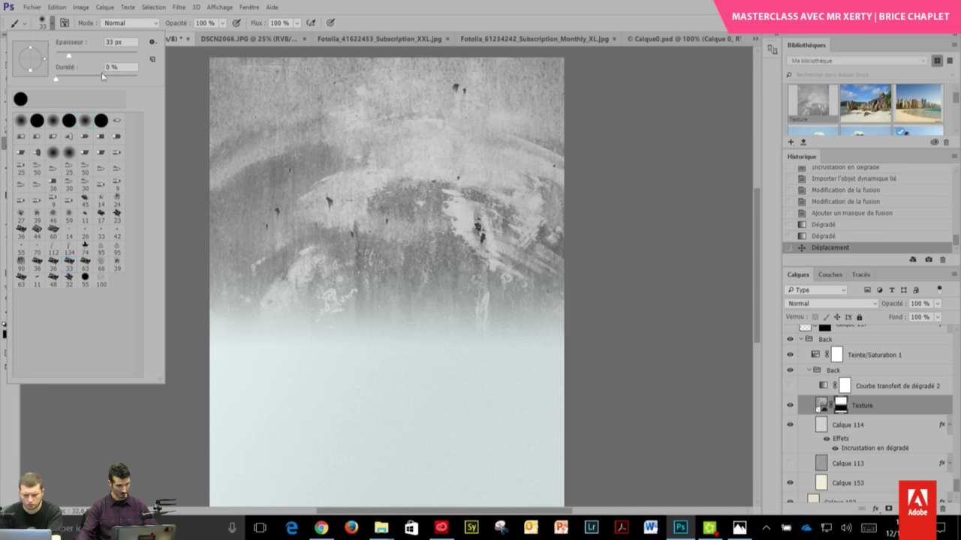
pyautogui.click(107, 54)
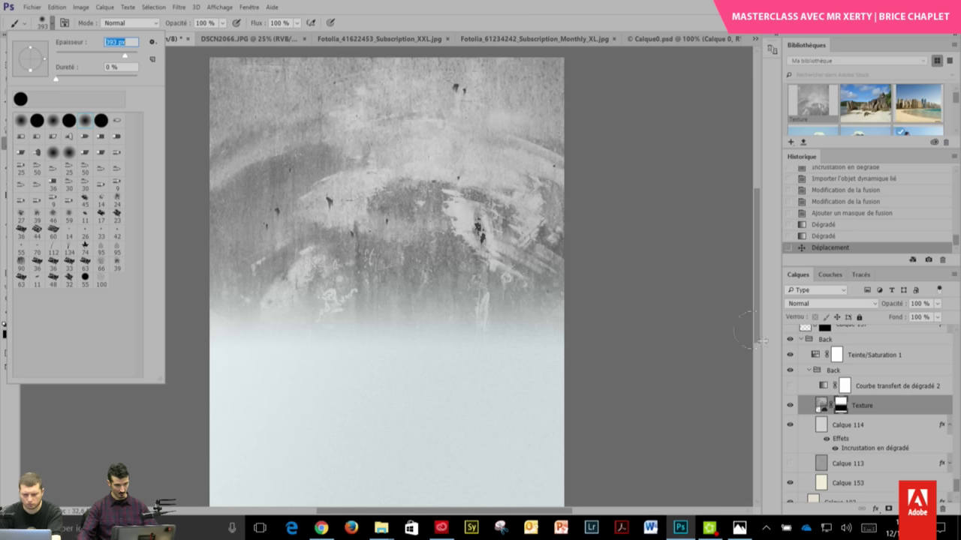
pyautogui.click(839, 406)
pyautogui.moveTo(420, 274); pyautogui.dragTo(409, 164)
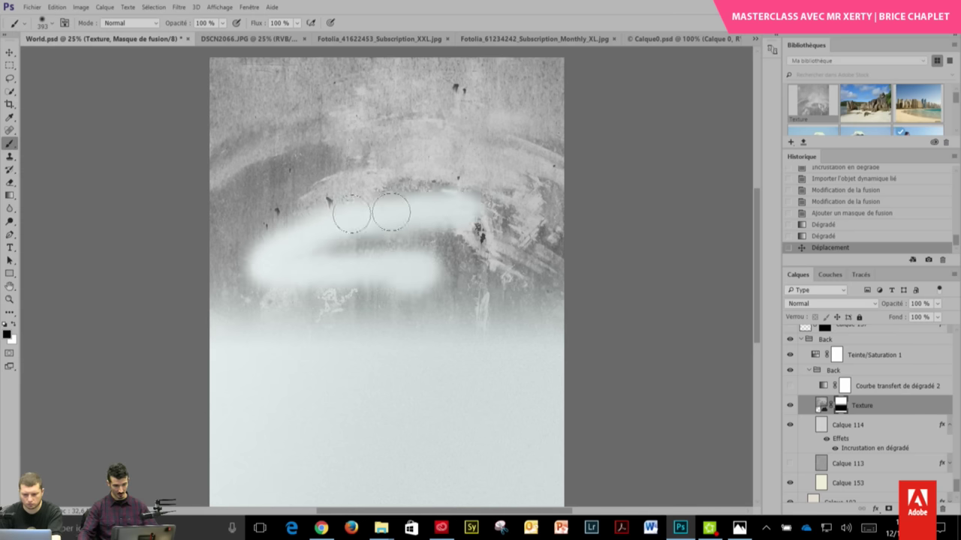
pyautogui.hotkey('ctrl', 'z')
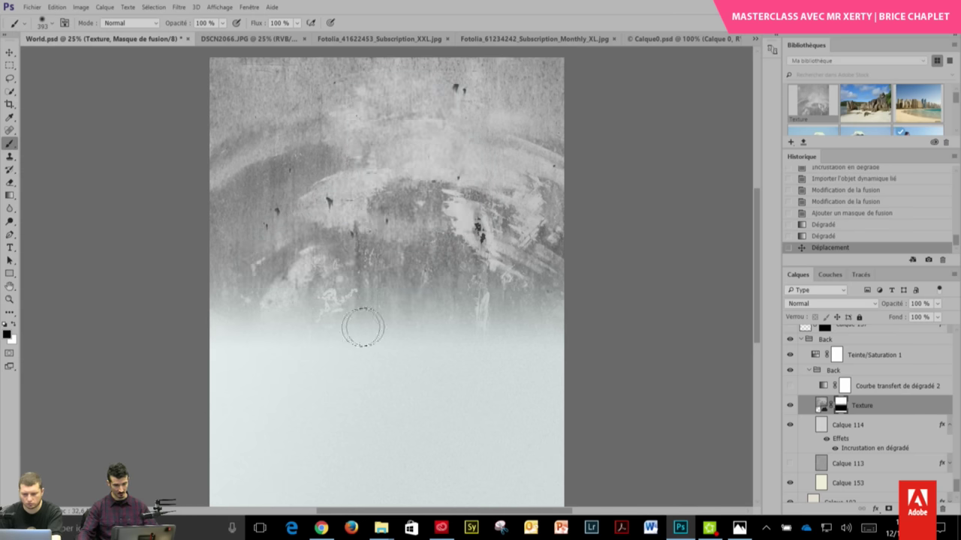
pyautogui.moveTo(282, 310); pyautogui.dragTo(348, 261)
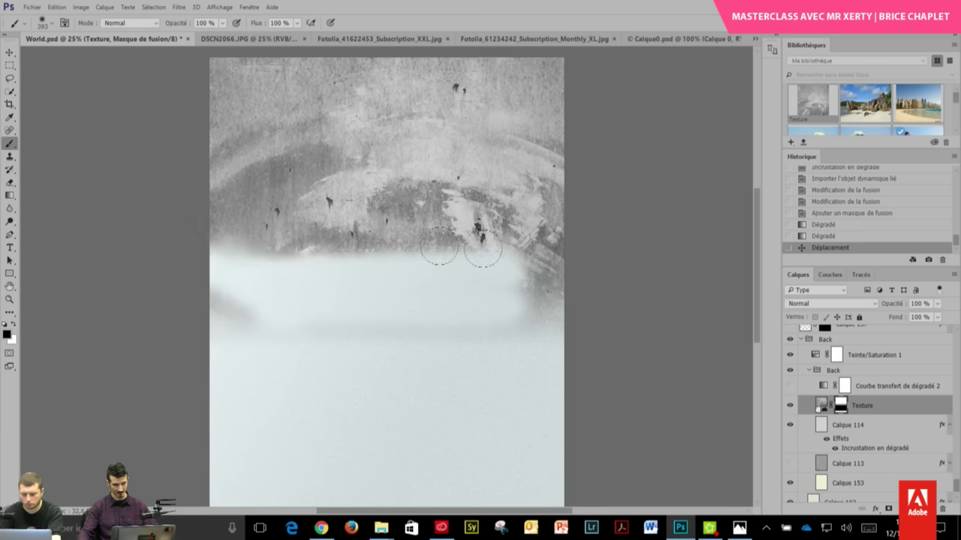
pyautogui.hotkey('ctrl', 'z')
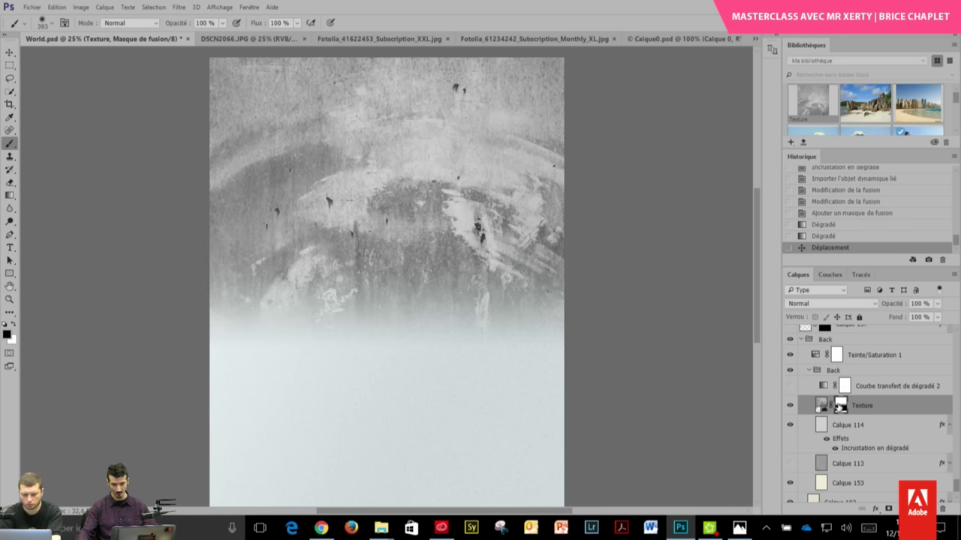
pyautogui.rightClick(839, 407)
pyautogui.click(831, 300)
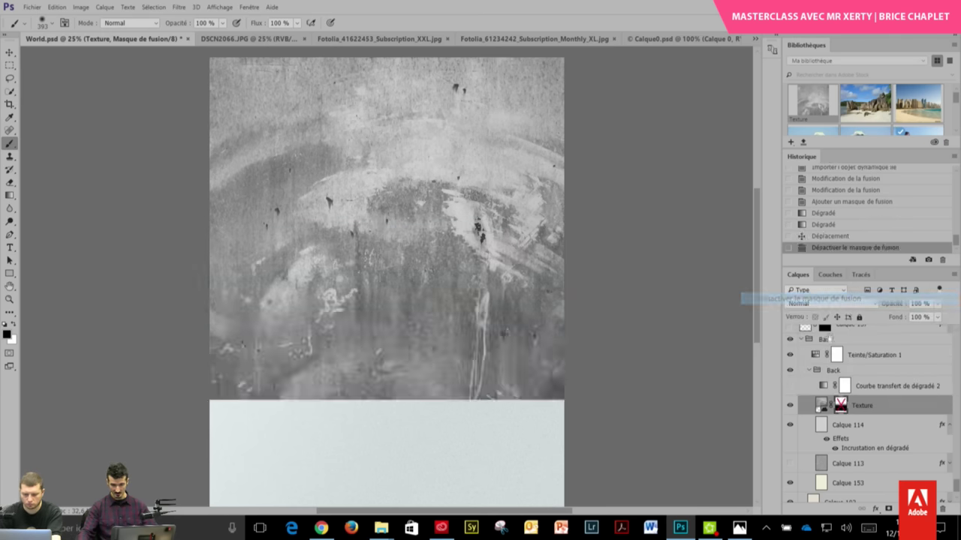
pyautogui.rightClick(839, 405)
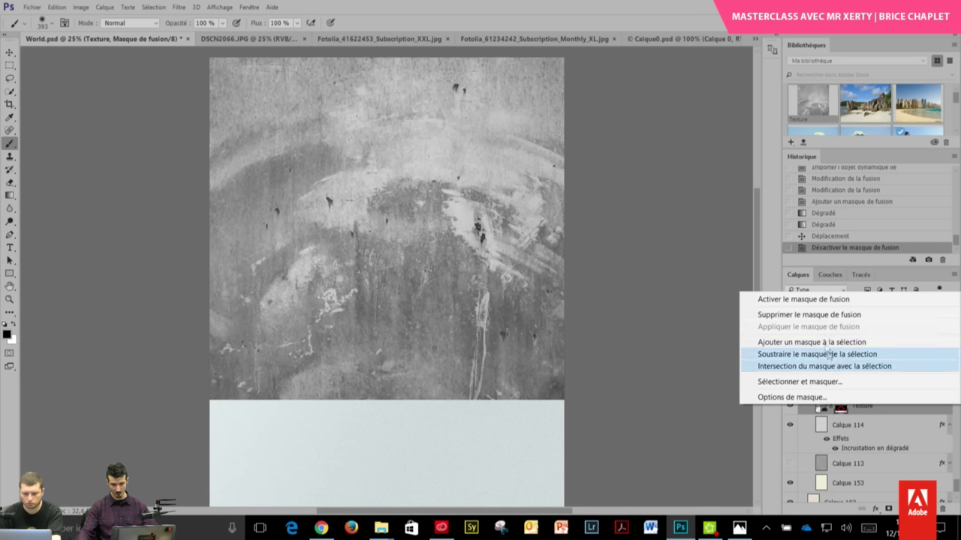
pyautogui.click(796, 298)
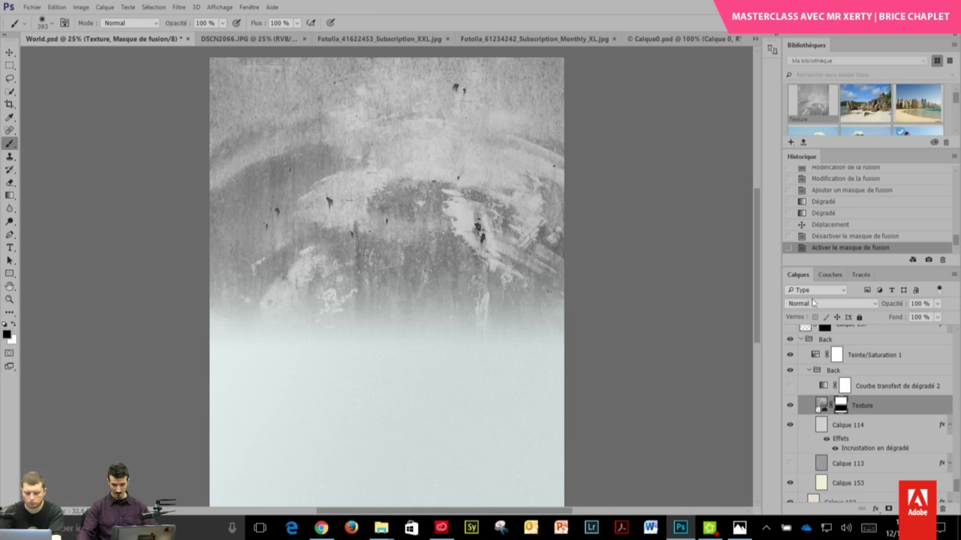
# - Set the Texture layer's blend mode to Incrustation and enlarge the Libraries panel
pyautogui.click(812, 304)
pyautogui.click(815, 178)
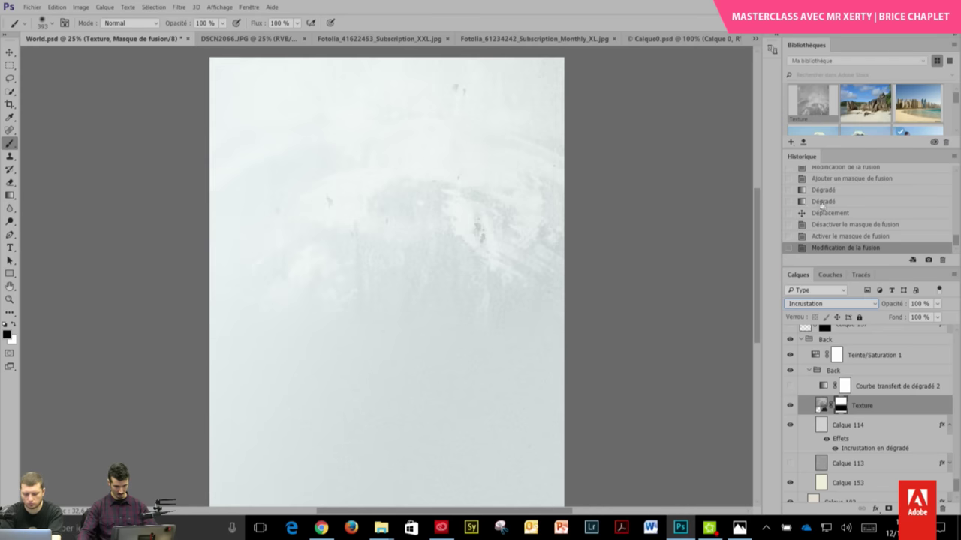
pyautogui.click(10, 53)
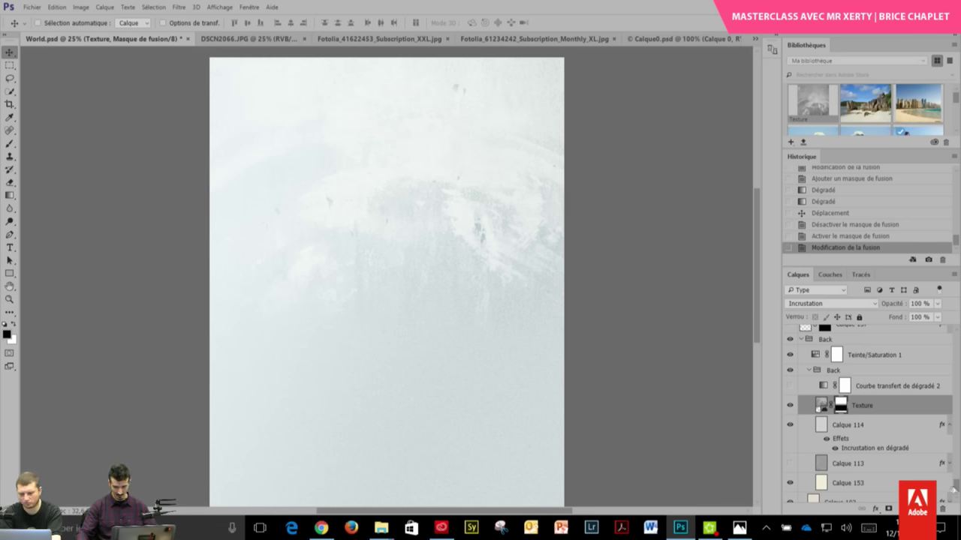
pyautogui.scroll(3, 954, 490)
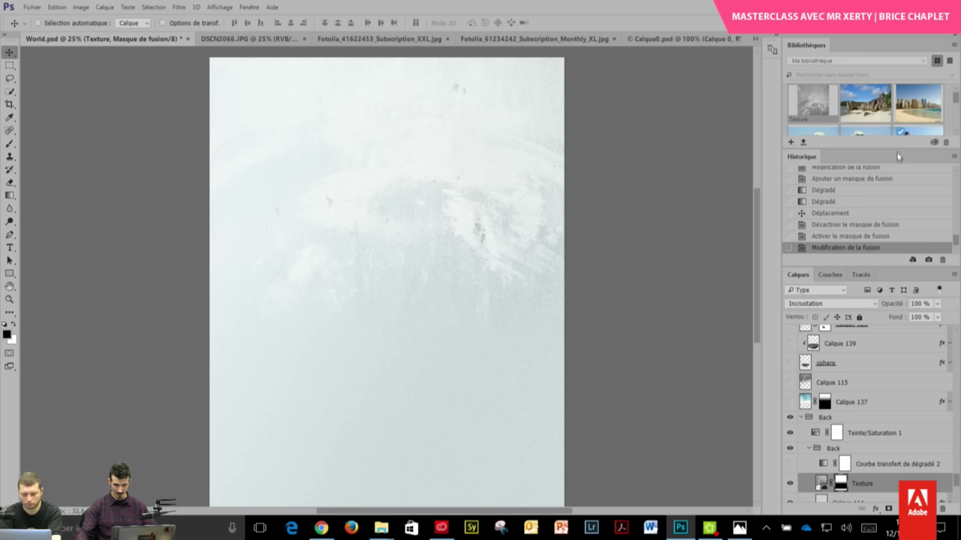
pyautogui.moveTo(903, 149); pyautogui.dragTo(904, 191)
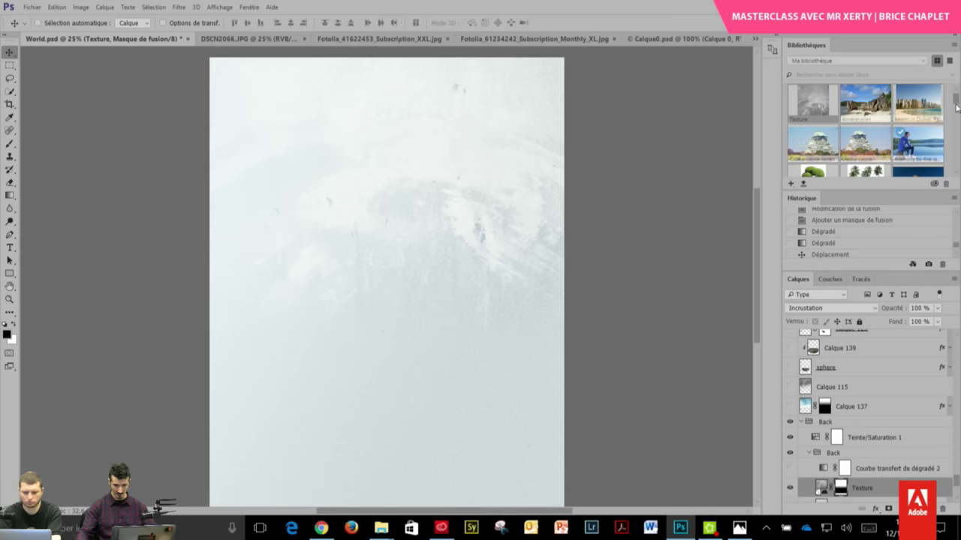
pyautogui.scroll(-5, 870, 131)
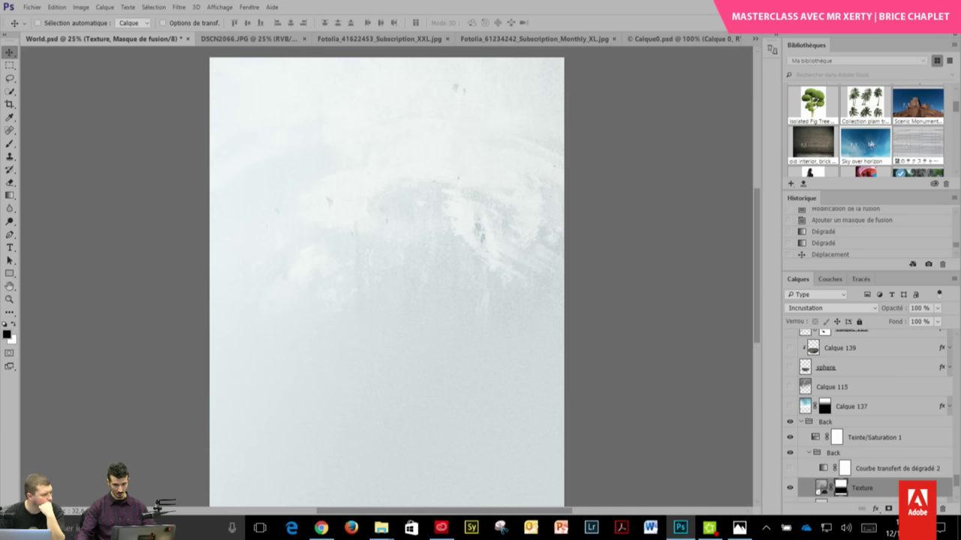
# - Place the Sky over horizon library image and stretch it across the upper poster width
pyautogui.moveTo(870, 151)
pyautogui.mouseDown()
pyautogui.moveTo(468, 209)
pyautogui.moveTo(448, 178)
pyautogui.mouseUp()
pyautogui.moveTo(469, 213); pyautogui.dragTo(485, 205)
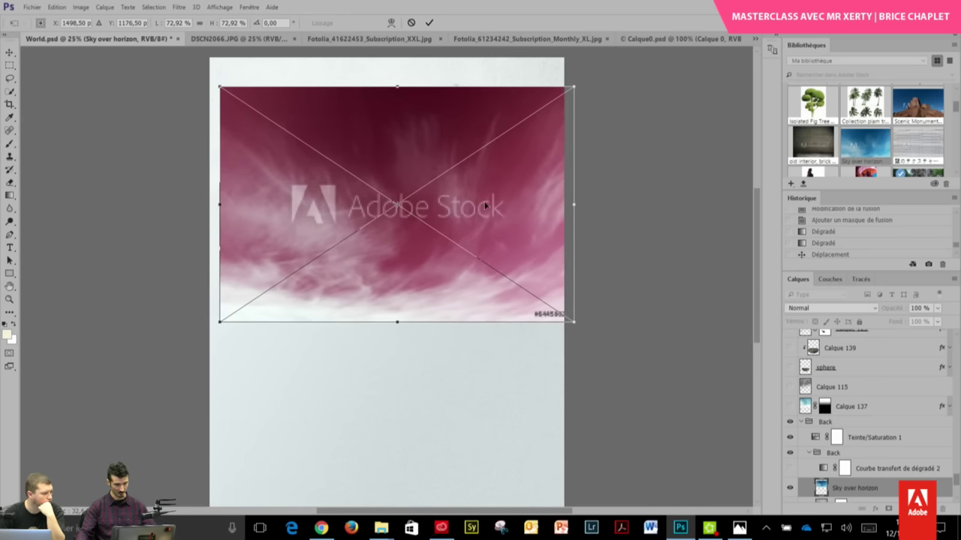
pyautogui.moveTo(228, 318); pyautogui.dragTo(208, 356)
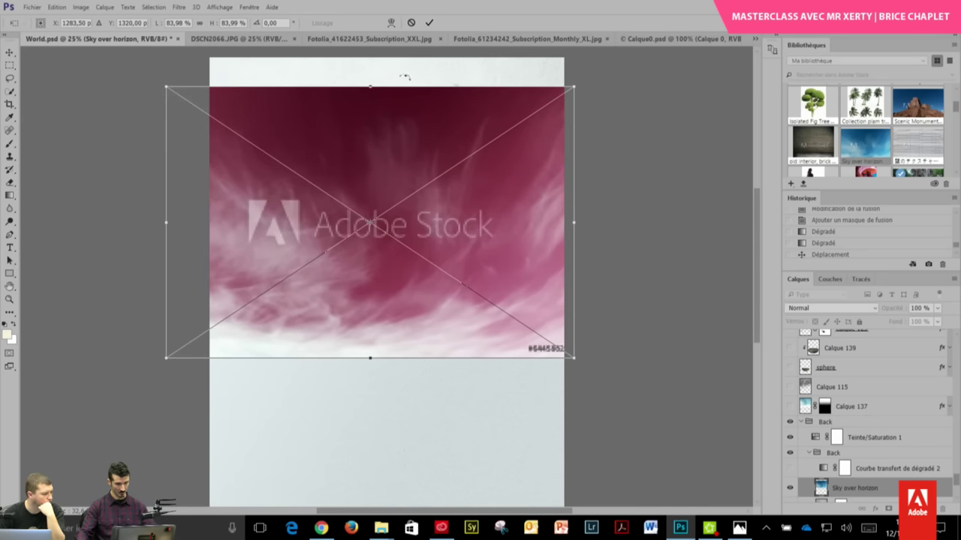
pyautogui.moveTo(369, 79)
pyautogui.mouseDown()
pyautogui.moveTo(410, 127)
pyautogui.moveTo(403, 103)
pyautogui.mouseUp()
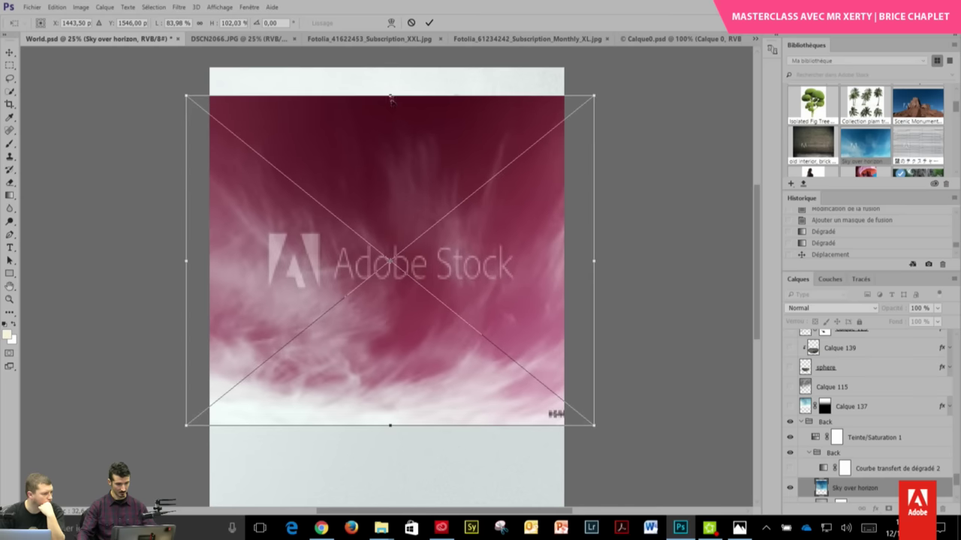
pyautogui.press('Return')
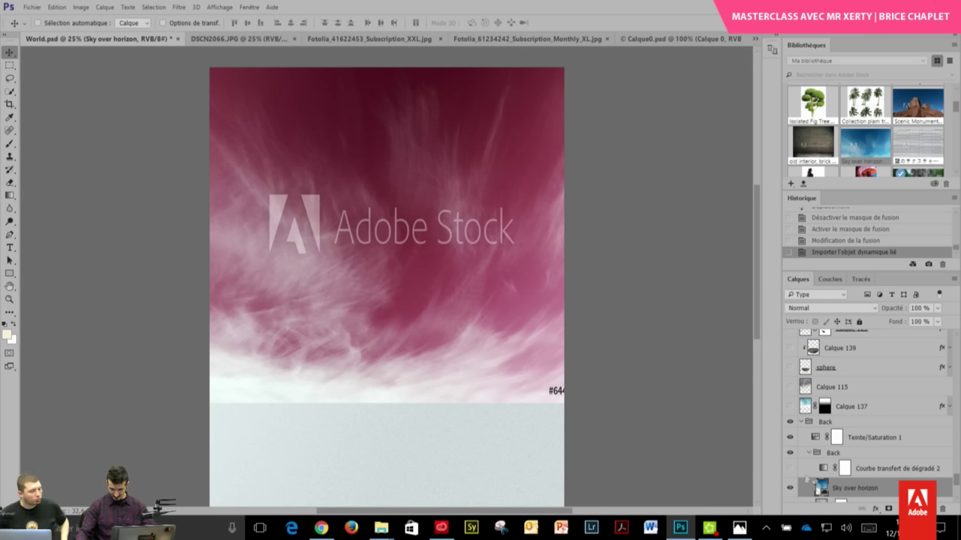
# - Hide Teinte/Saturation 1 so the sky turns blue, then nudge the sky layer down slightly
pyautogui.click(789, 438)
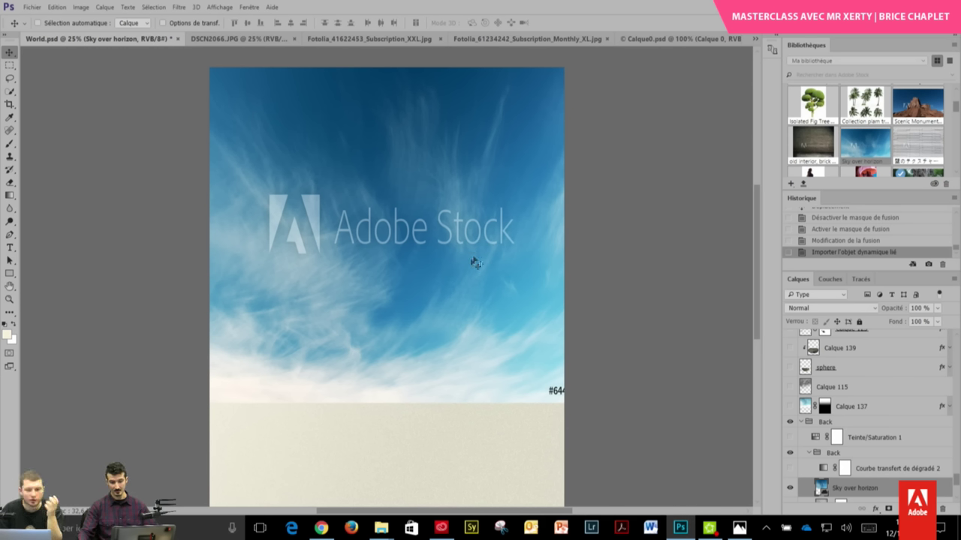
pyautogui.moveTo(454, 240)
pyautogui.mouseDown()
pyautogui.moveTo(451, 261)
pyautogui.moveTo(450, 246)
pyautogui.mouseUp()
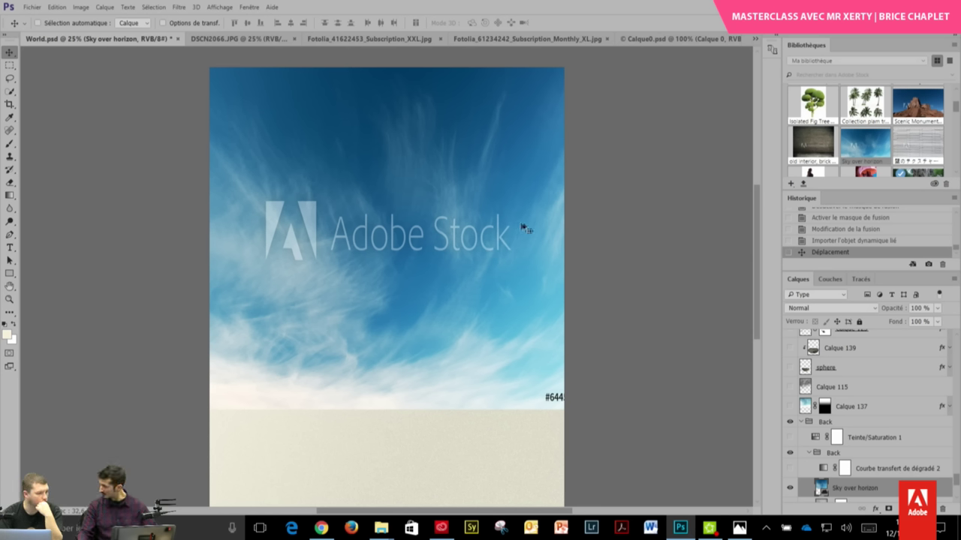
# - License the Sky over horizon stock image from the Libraries panel to remove its watermark
pyautogui.rightClick(866, 151)
pyautogui.click(880, 148)
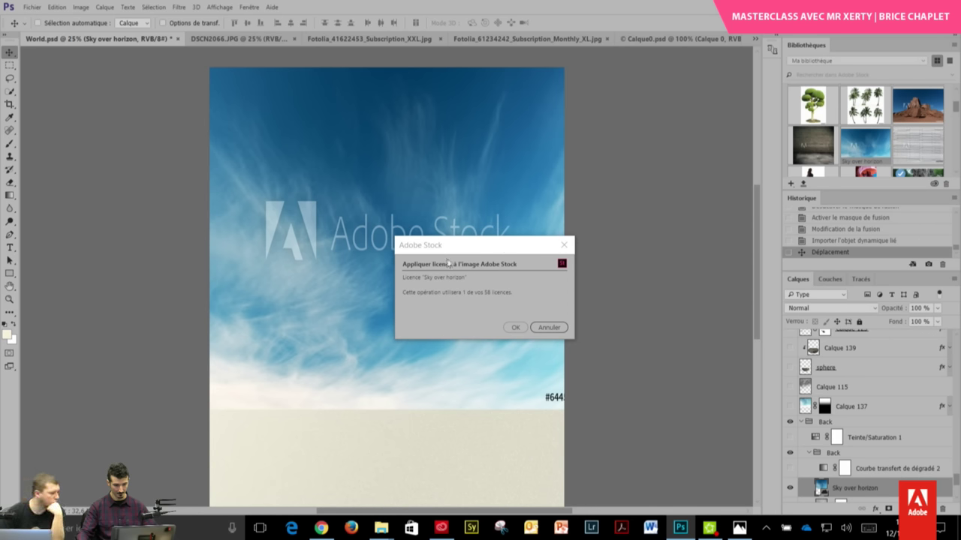
pyautogui.click(514, 330)
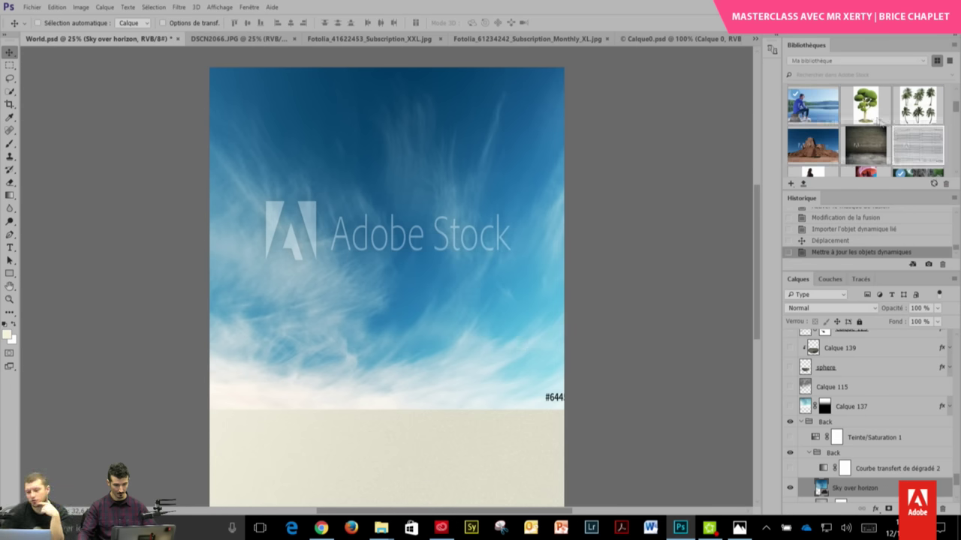
pyautogui.moveTo(956, 111); pyautogui.dragTo(954, 101)
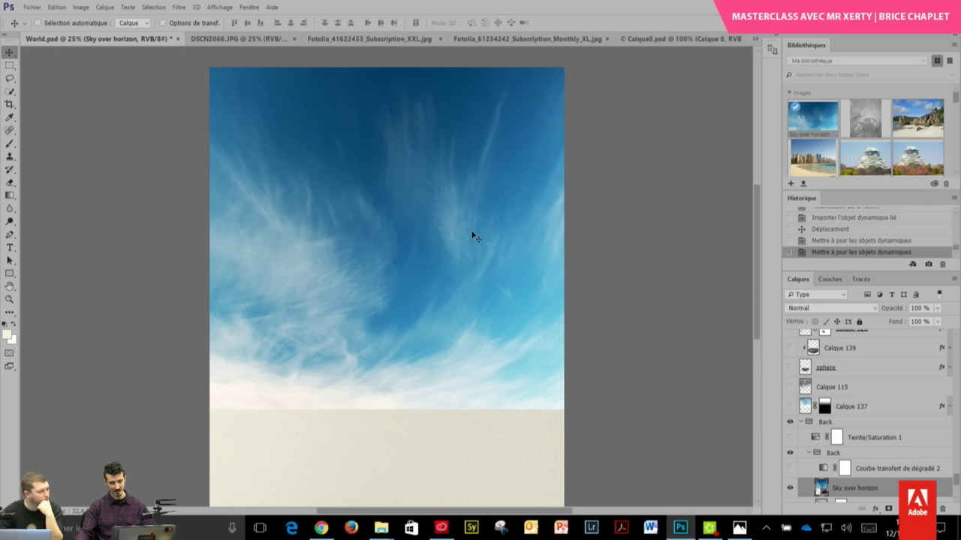
# - Enable Auto-Select, pick the sky layer on the canvas, and drag it lower in the Layers panel
pyautogui.click(38, 23)
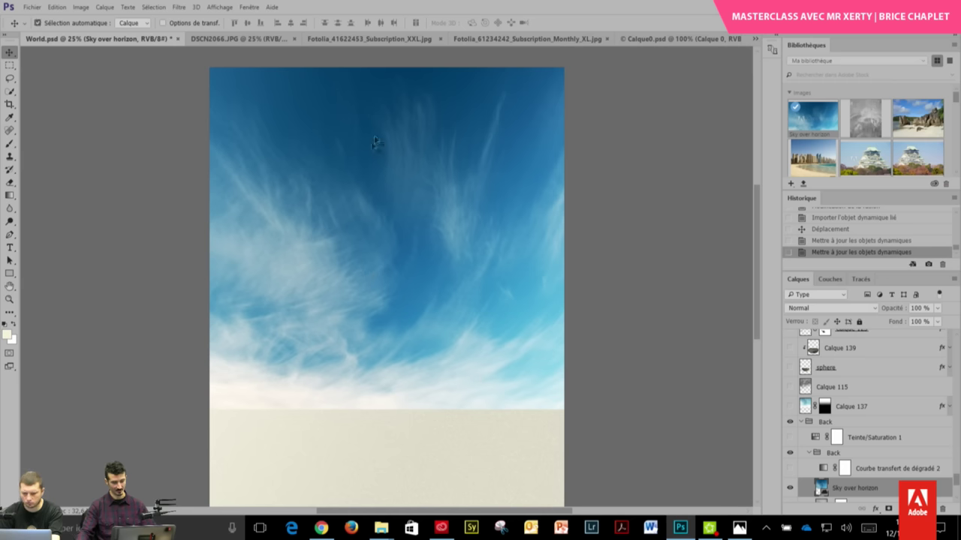
pyautogui.click(402, 256)
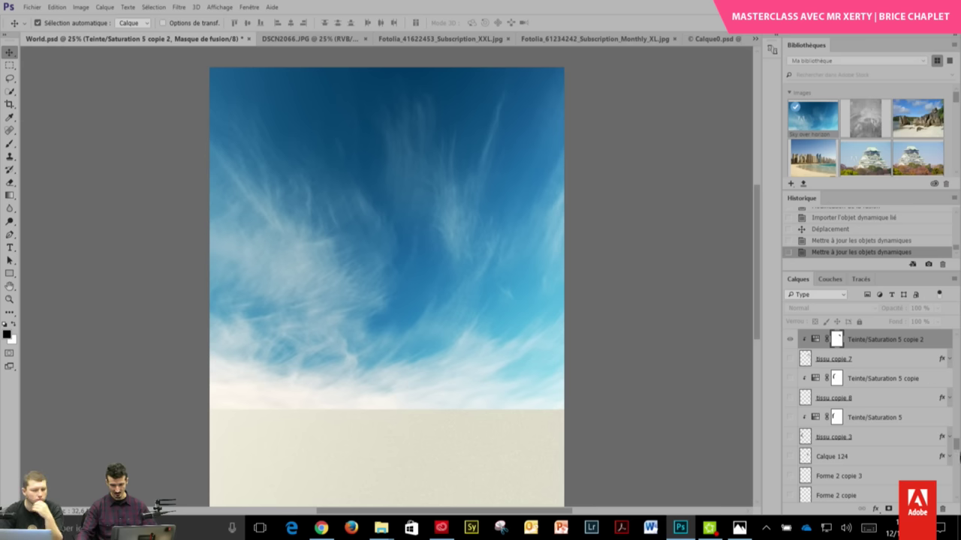
pyautogui.moveTo(958, 448); pyautogui.dragTo(958, 480)
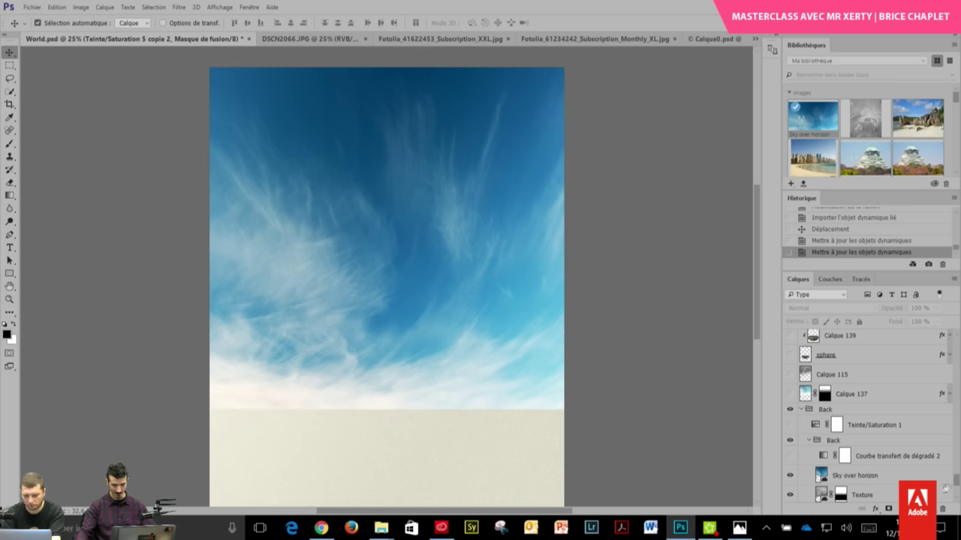
pyautogui.scroll(-3, 957, 485)
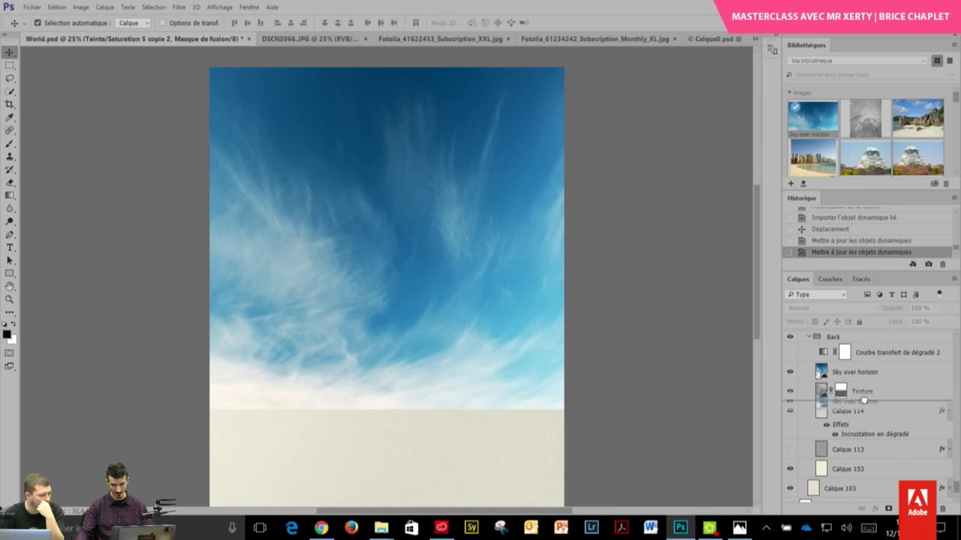
# - Move Sky over horizon below Texture, then set Texture to Lumière tamisée at 55% opacity
pyautogui.moveTo(863, 372); pyautogui.dragTo(863, 401)
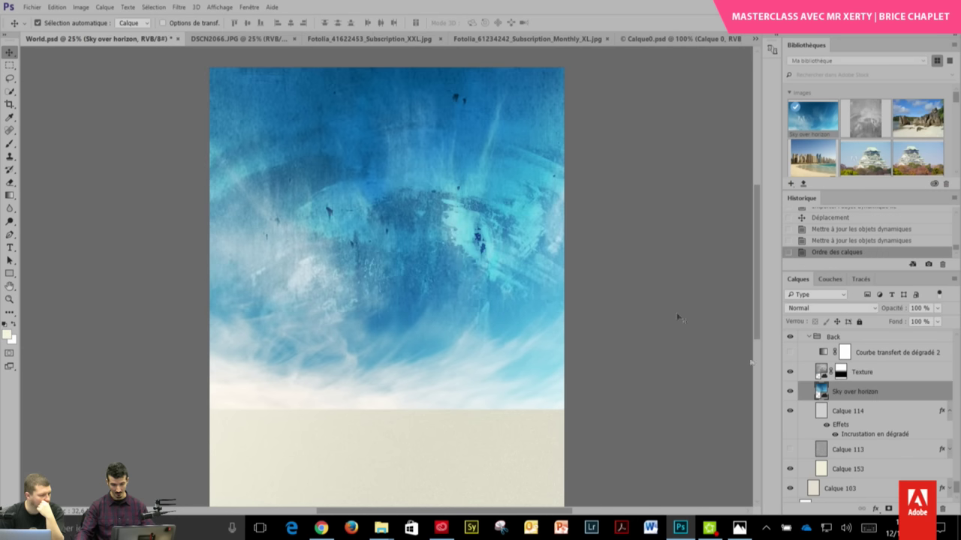
pyautogui.click(884, 375)
pyautogui.click(853, 309)
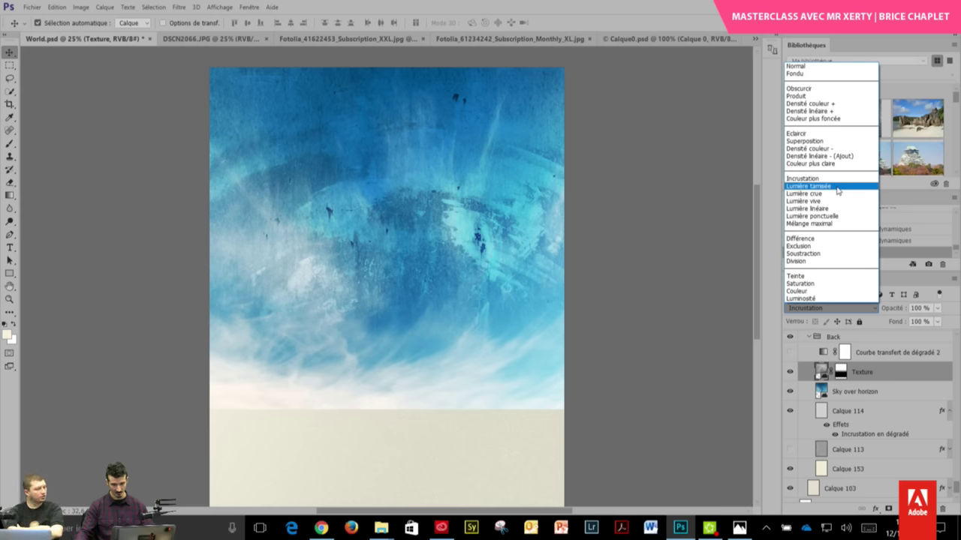
pyautogui.click(838, 192)
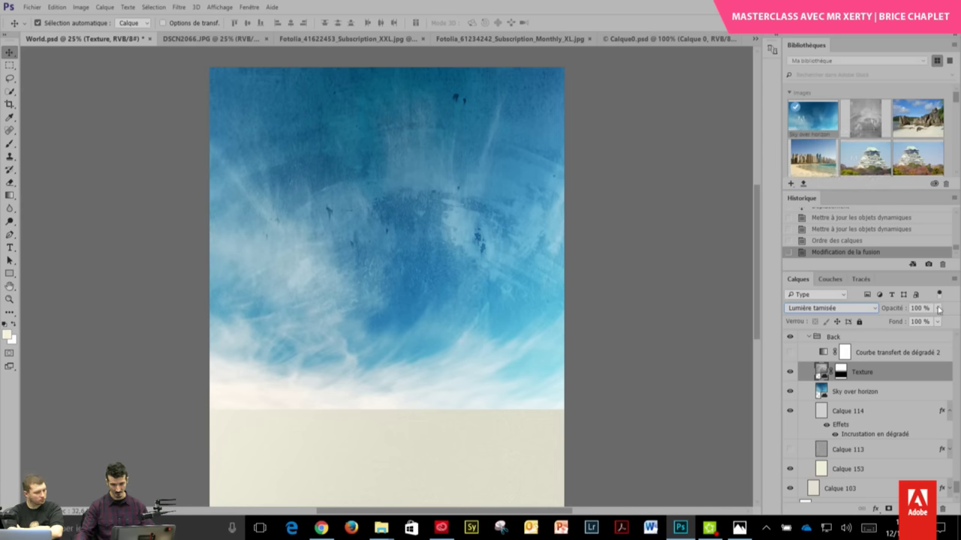
pyautogui.moveTo(938, 309); pyautogui.dragTo(916, 320)
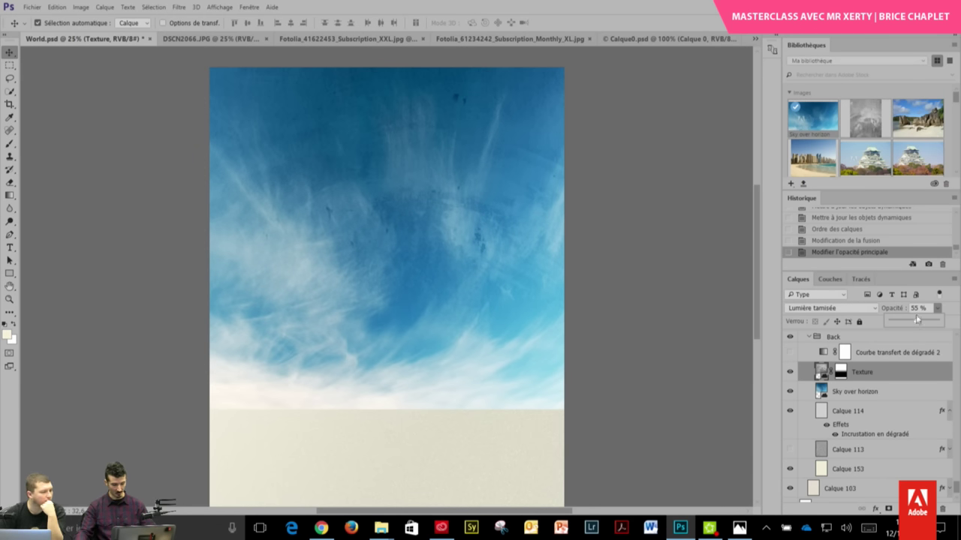
# - Select the Texture layer's mask thumbnail
pyautogui.click(869, 393)
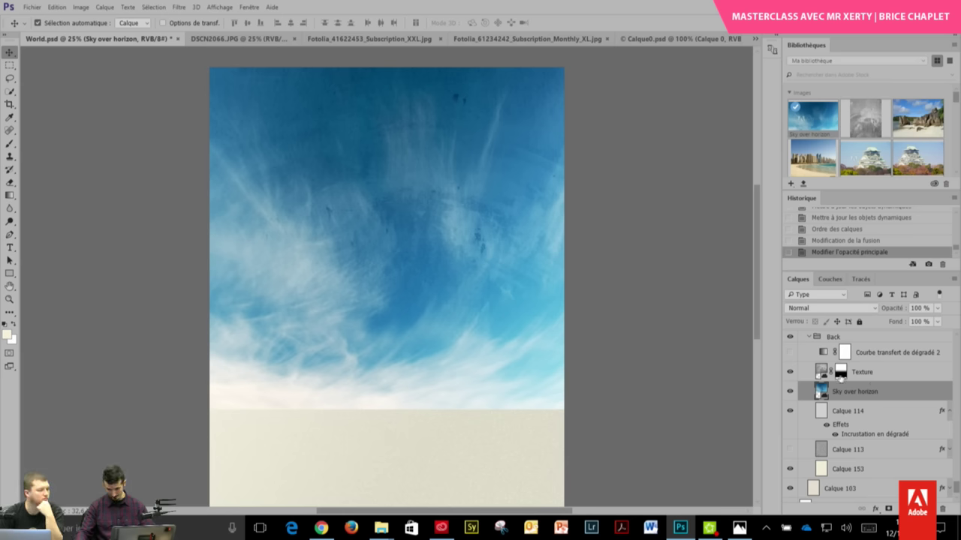
pyautogui.click(841, 373)
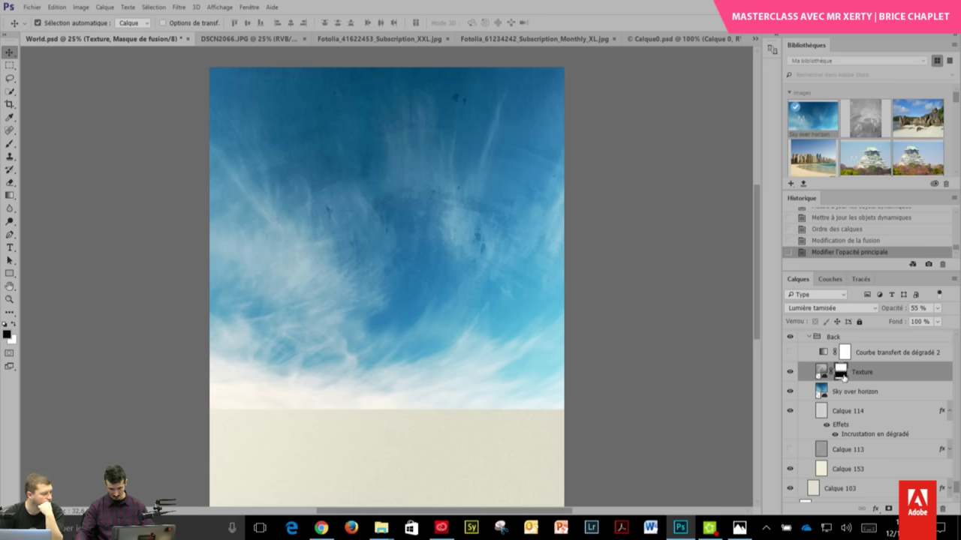
pyautogui.click(822, 371)
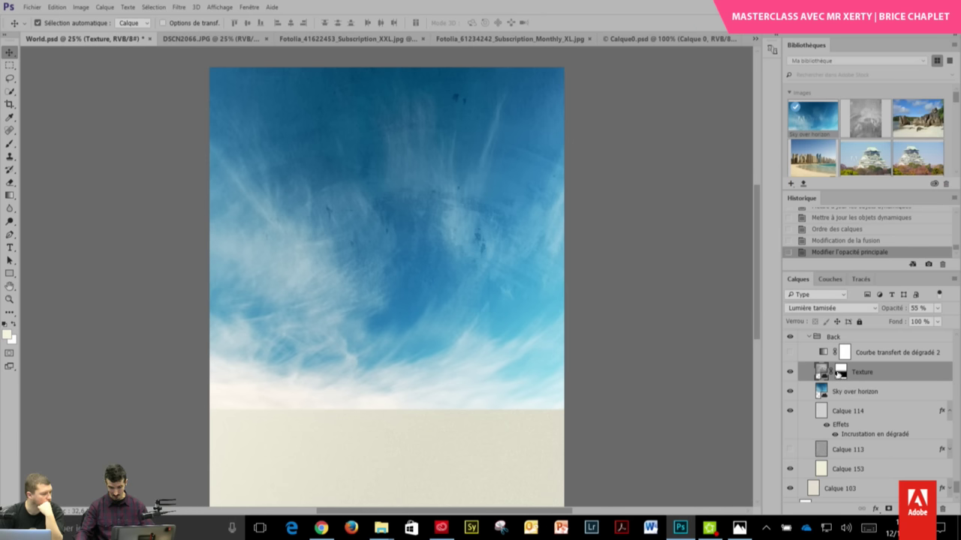
pyautogui.click(841, 373)
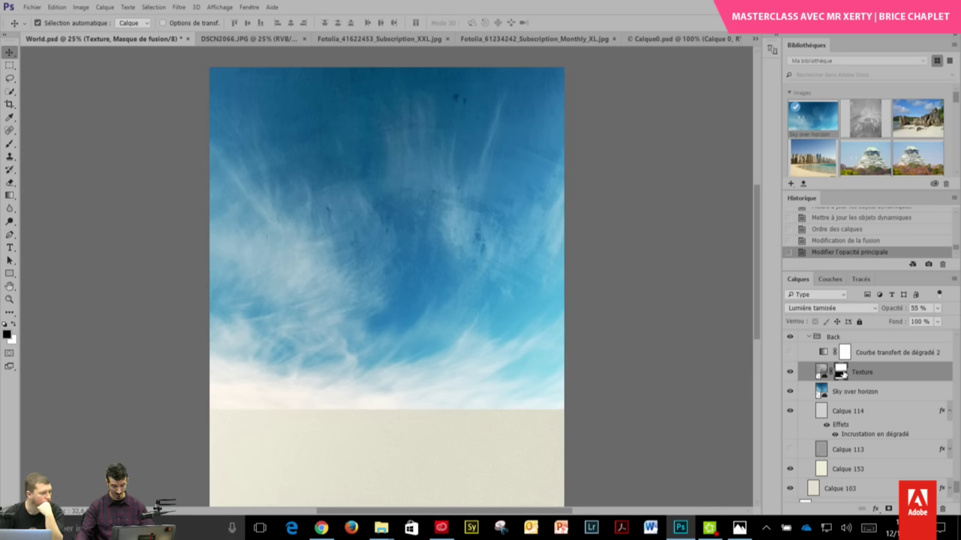
# - Copy the Texture mask onto Sky over horizon and set the sky layer's opacity to 80%
pyautogui.moveTo(841, 374); pyautogui.dragTo(846, 394)
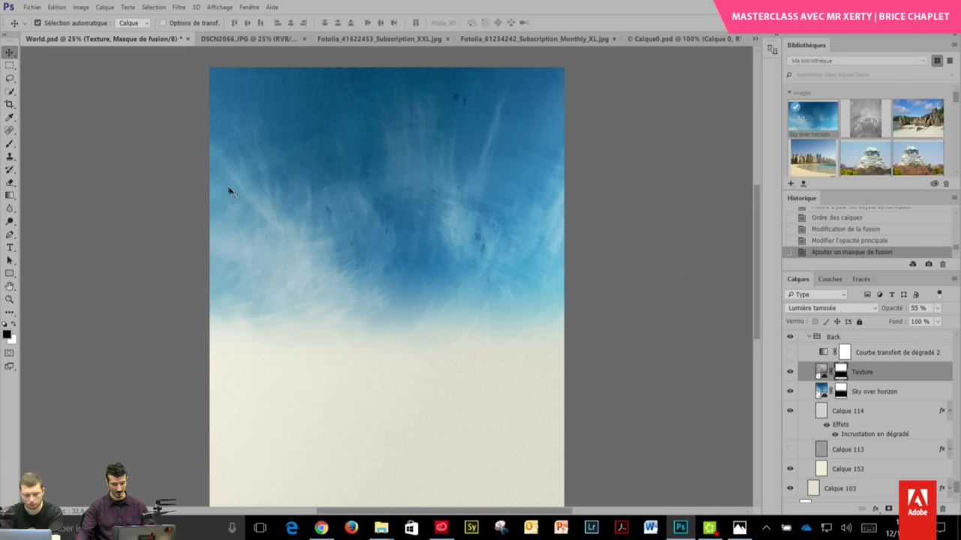
pyautogui.click(877, 396)
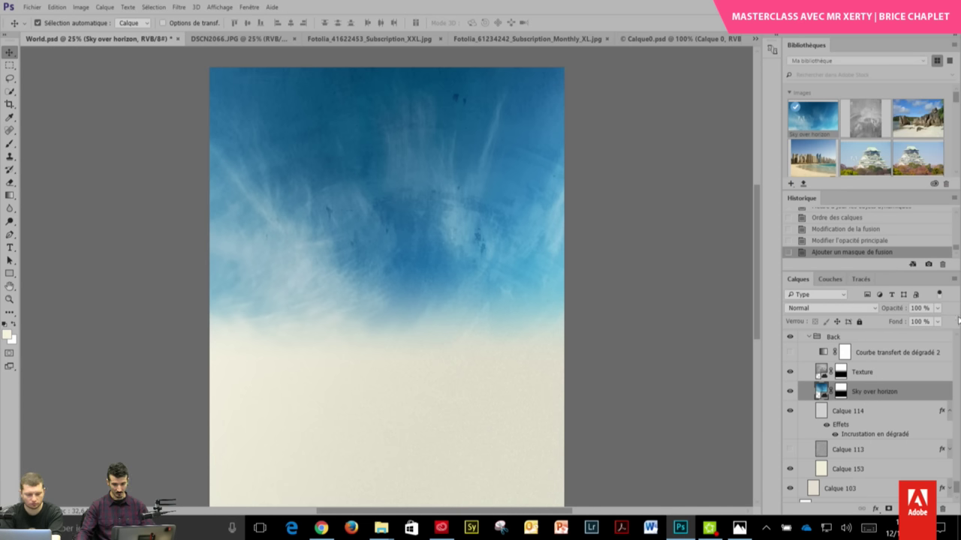
pyautogui.moveTo(937, 310); pyautogui.dragTo(927, 323)
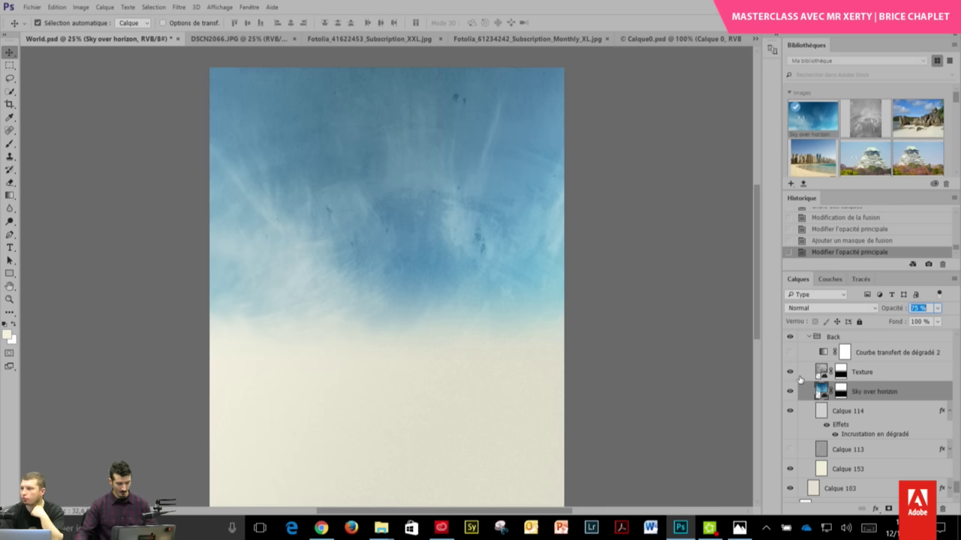
pyautogui.press('8')
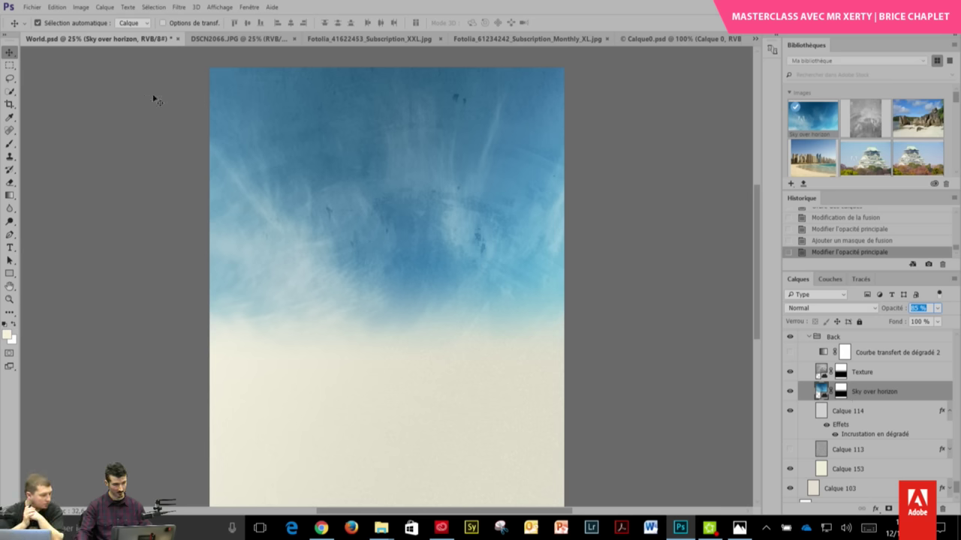
# - Collapse Calque 114's effects list and go from the Rectangular Marquee back to the Move tool
pyautogui.click(9, 65)
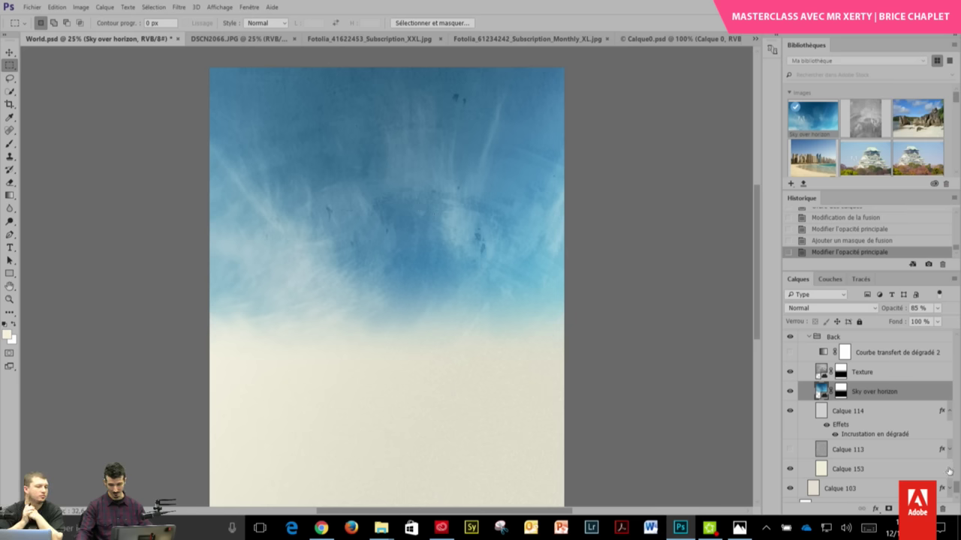
pyautogui.click(948, 413)
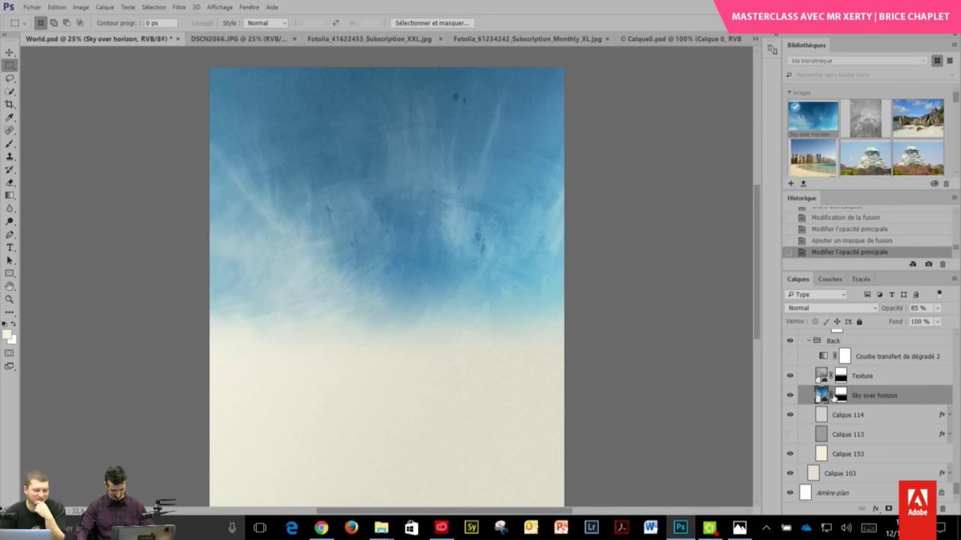
pyautogui.scroll(2, 958, 492)
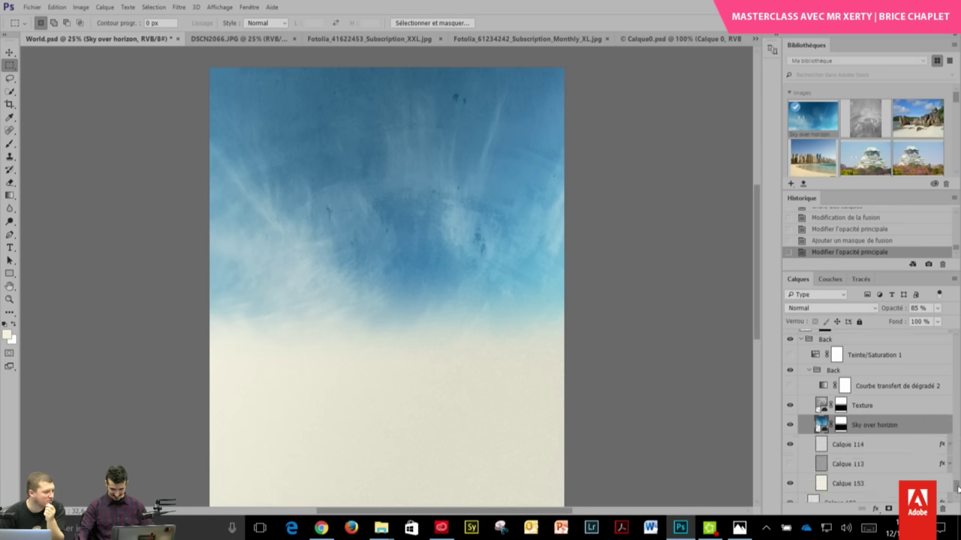
pyautogui.scroll(2, 957, 492)
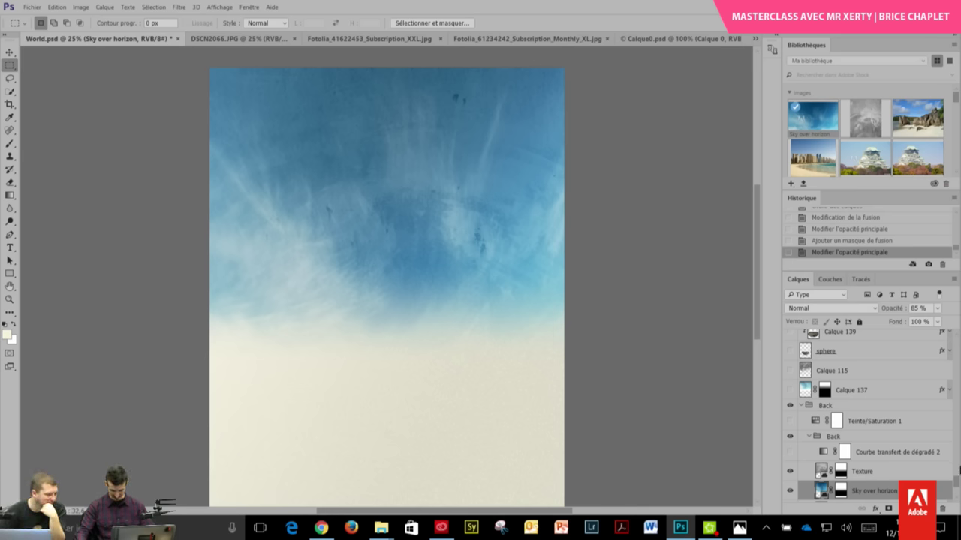
pyautogui.scroll(-1, 958, 487)
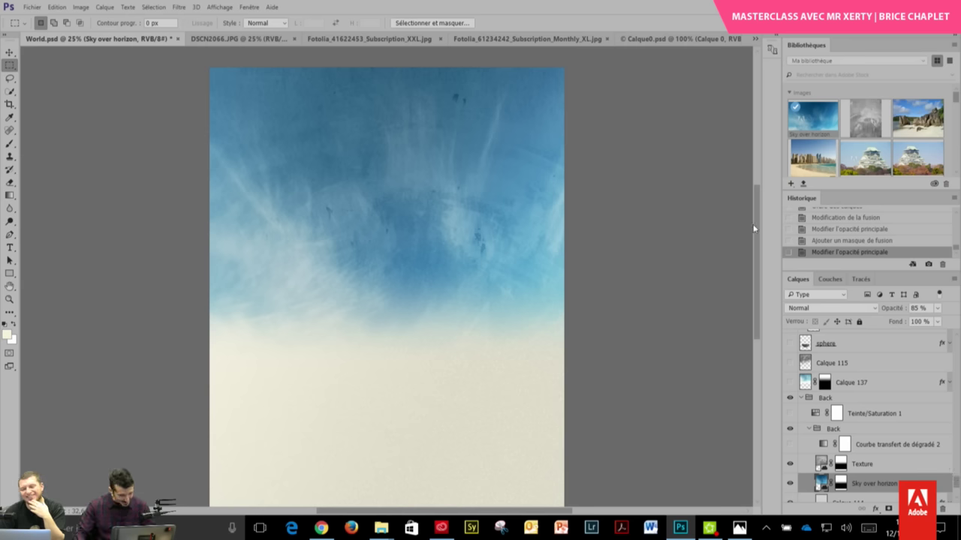
pyautogui.click(9, 53)
# - Compare the World poster against the finished Little World reference image in Photos
pyautogui.click(380, 39)
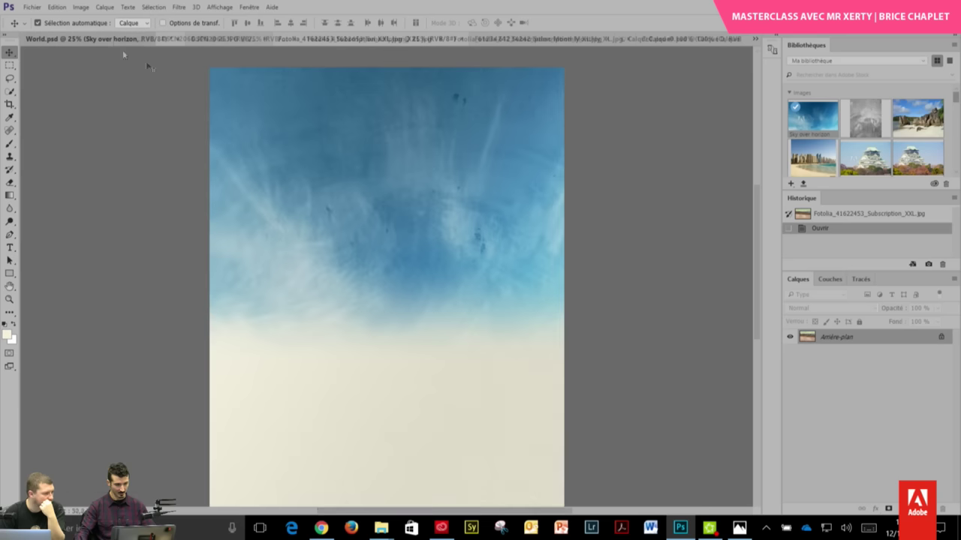
pyautogui.click(90, 38)
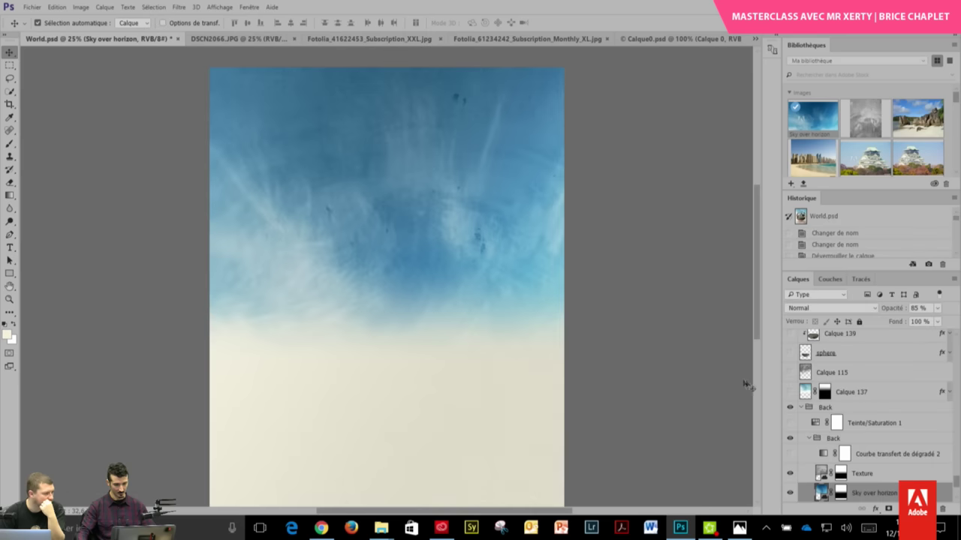
pyautogui.scroll(-3, 756, 321)
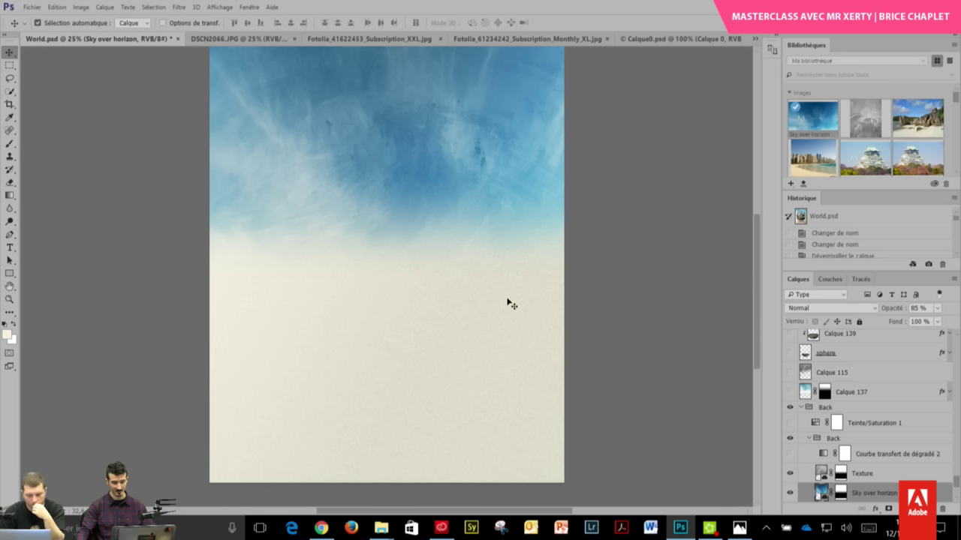
pyautogui.click(739, 529)
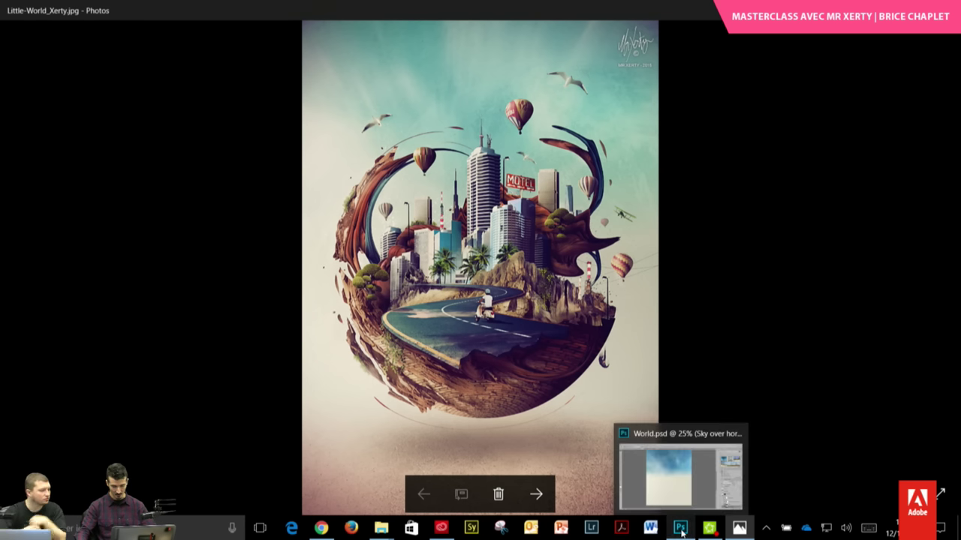
# - Add the Fotolia_41622453 road cross-section photo to the Libraries panel
pyautogui.click(681, 529)
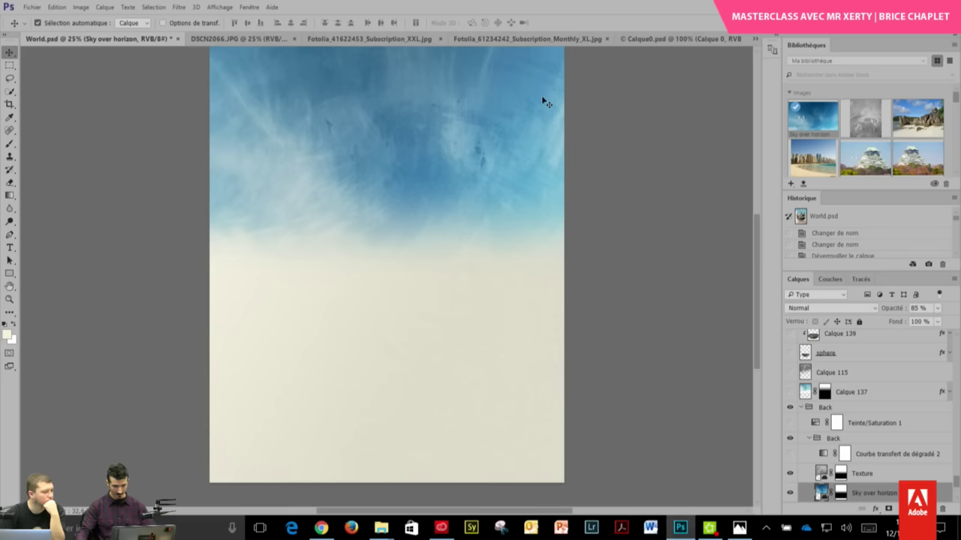
pyautogui.click(368, 40)
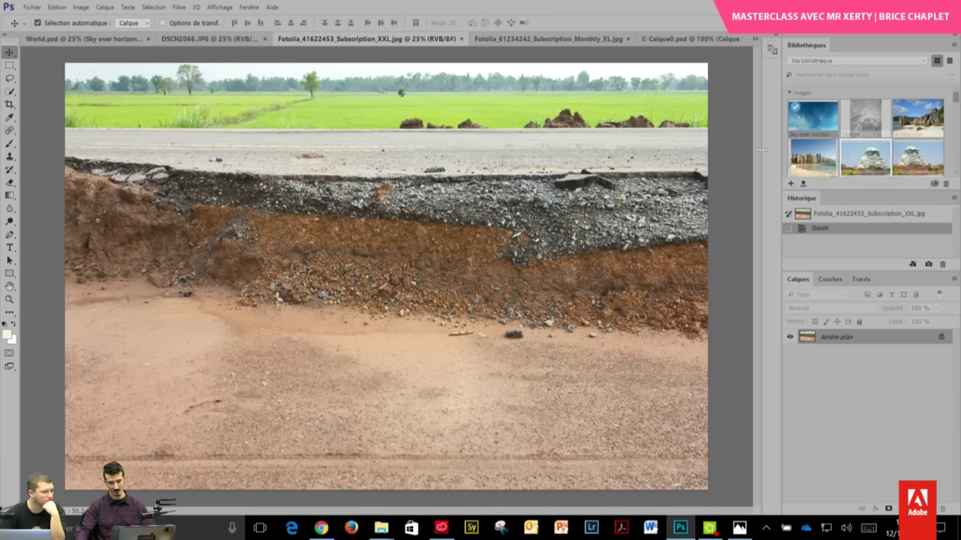
pyautogui.moveTo(493, 202); pyautogui.dragTo(859, 155)
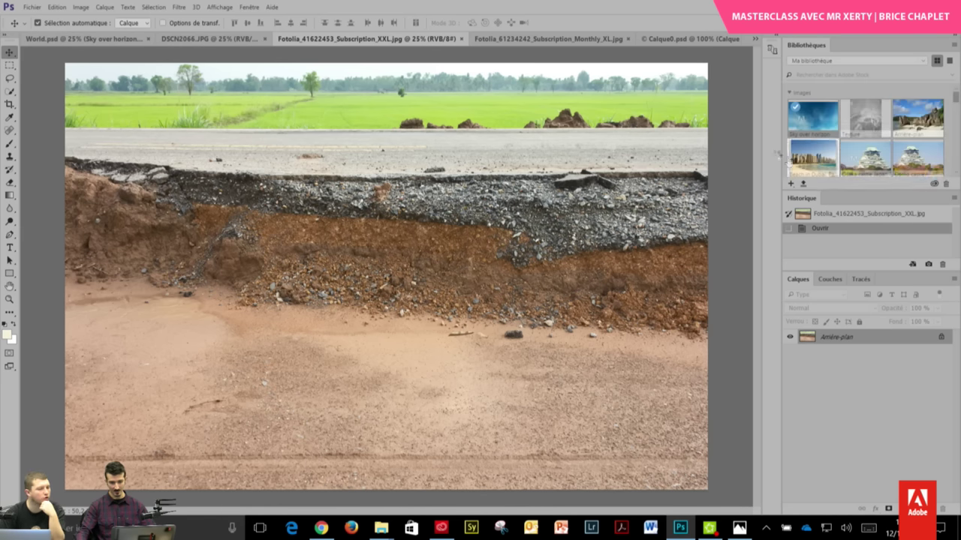
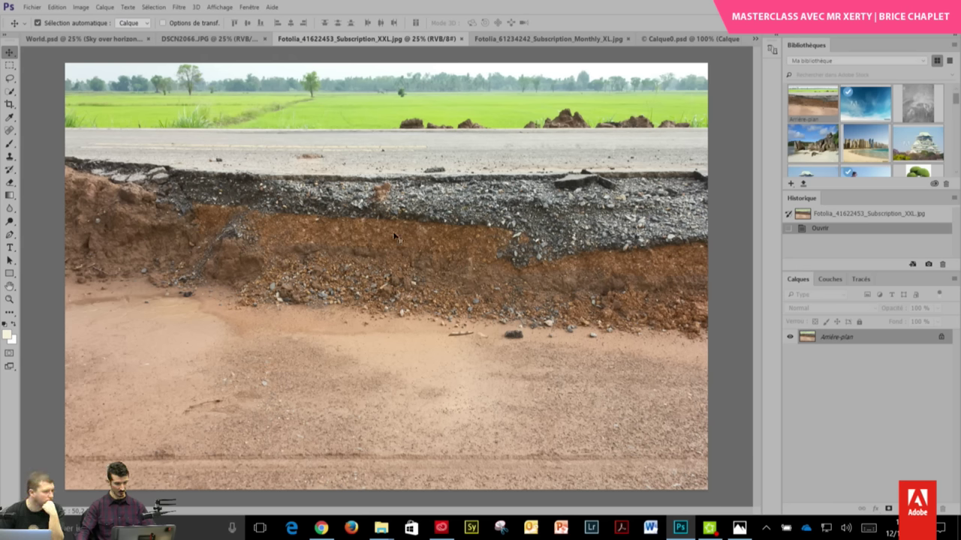
# - Dismiss the locked-background warning and show Adobe Stock images similar to the road photo
pyautogui.moveTo(405, 264)
pyautogui.mouseDown()
pyautogui.moveTo(349, 444)
pyautogui.moveTo(412, 301)
pyautogui.mouseUp()
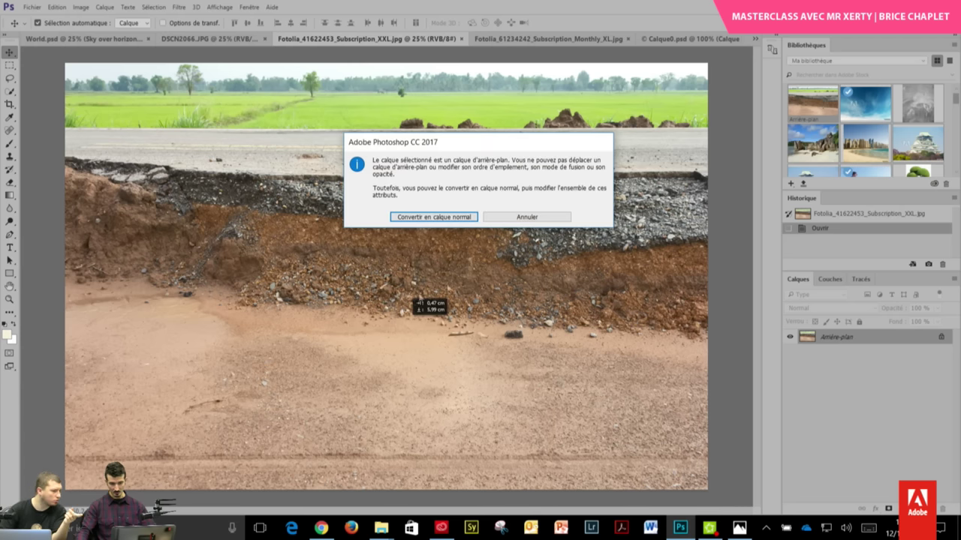
pyautogui.click(539, 218)
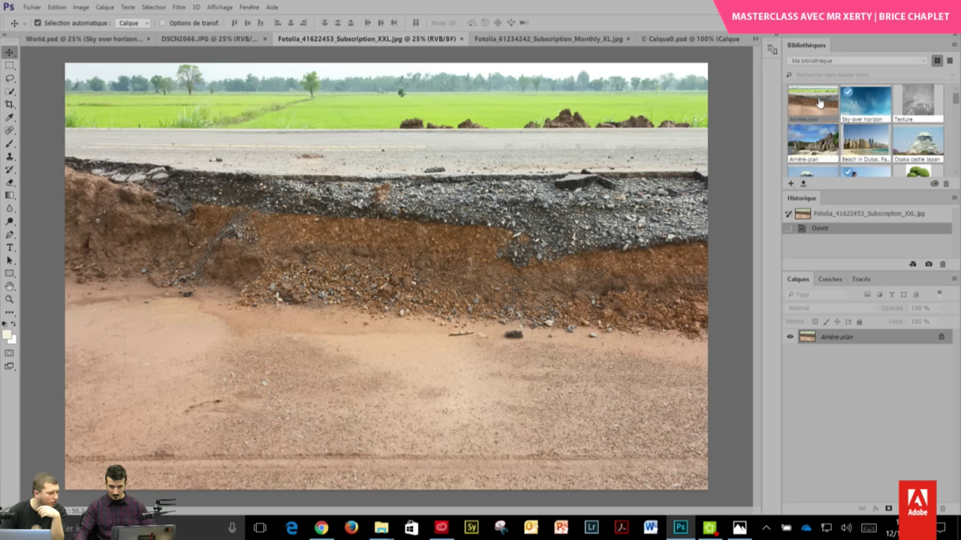
pyautogui.rightClick(822, 105)
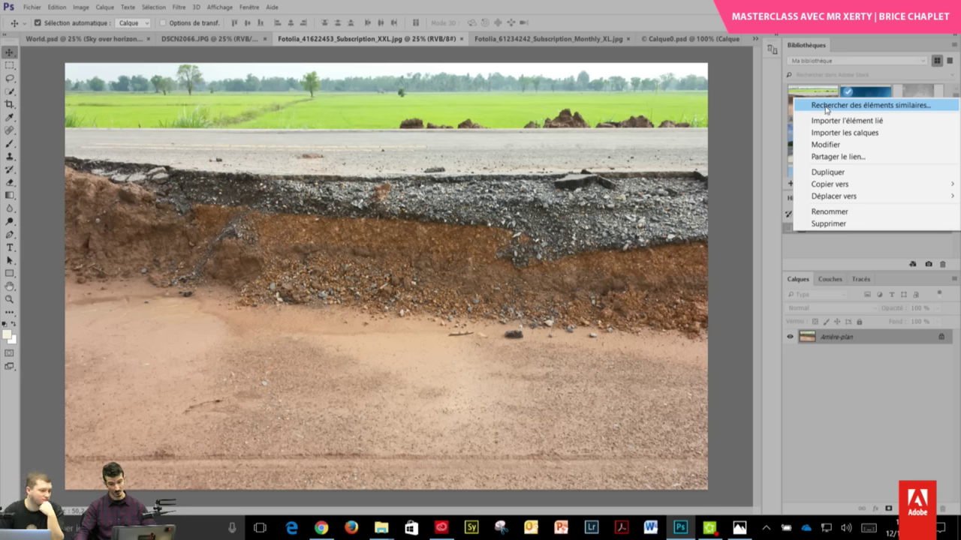
pyautogui.click(828, 108)
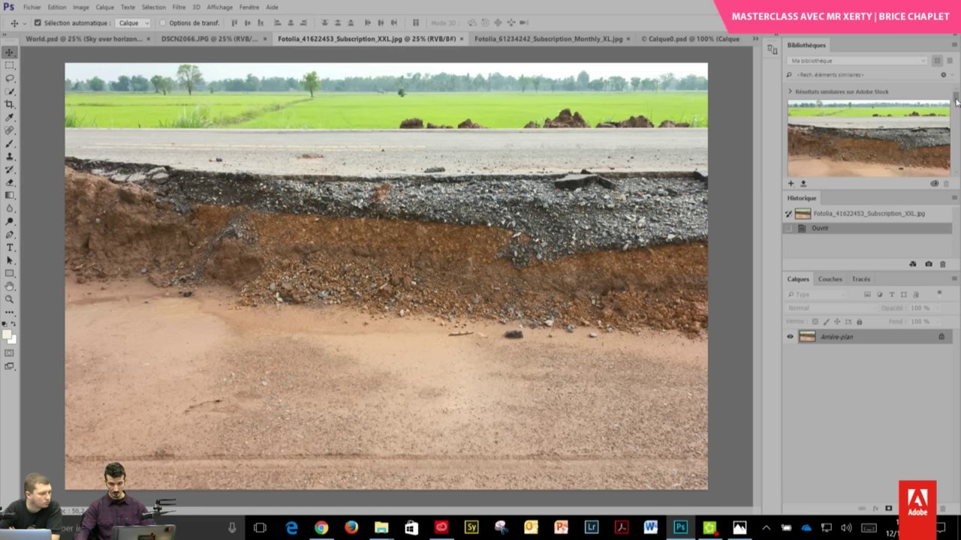
# - Browse the Adobe Stock similar road results, then clear the search back to Ma bibliothèque
pyautogui.scroll(-3, 956, 102)
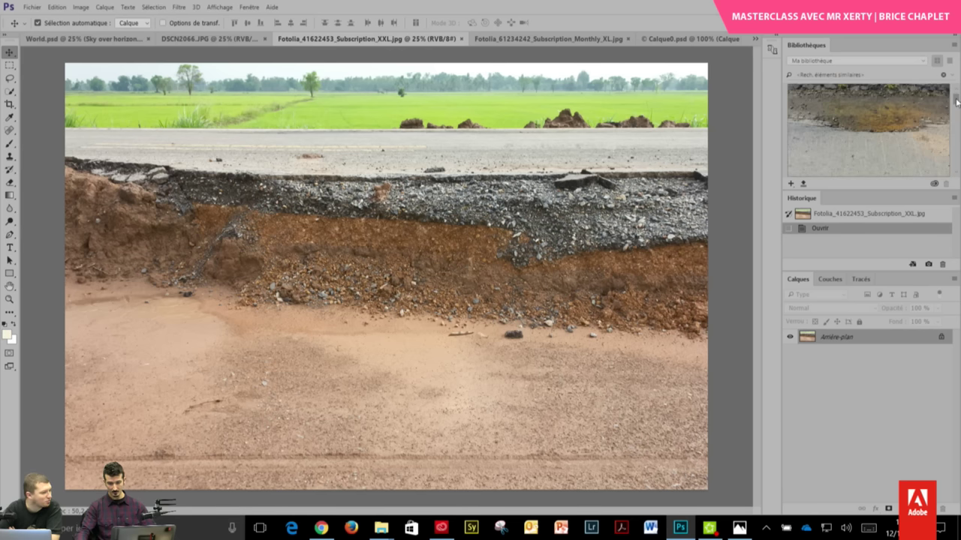
pyautogui.scroll(3, 956, 103)
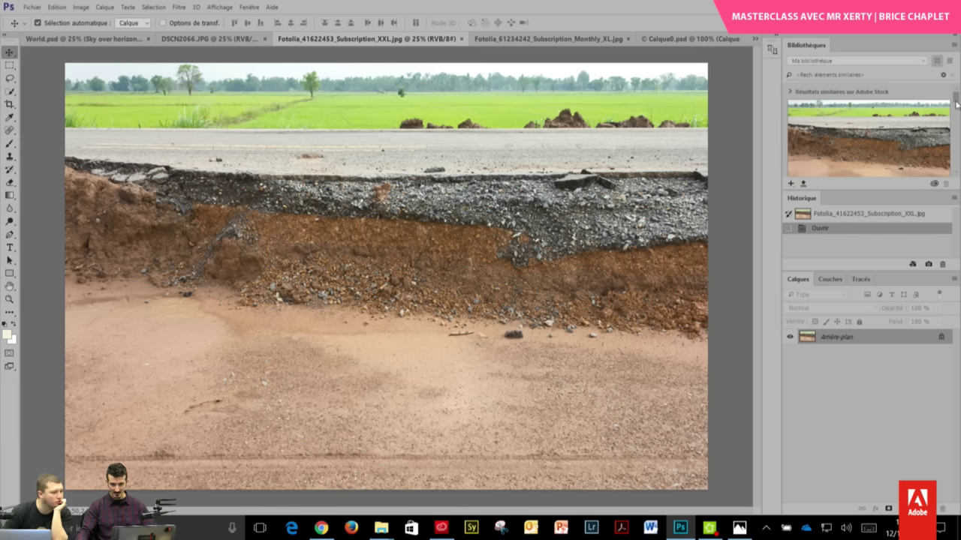
pyautogui.moveTo(956, 100); pyautogui.dragTo(955, 105)
pyautogui.scroll(-2, 955, 105)
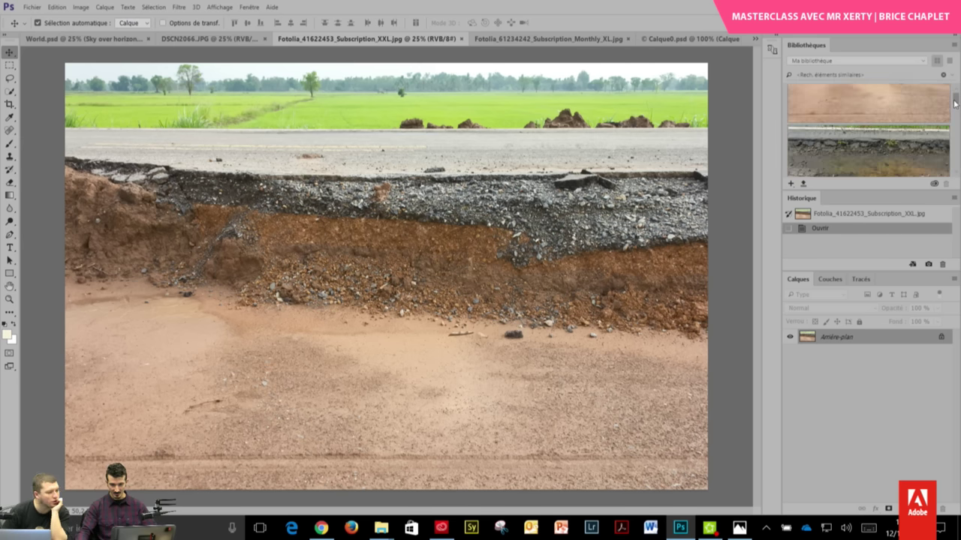
pyautogui.scroll(-3, 953, 150)
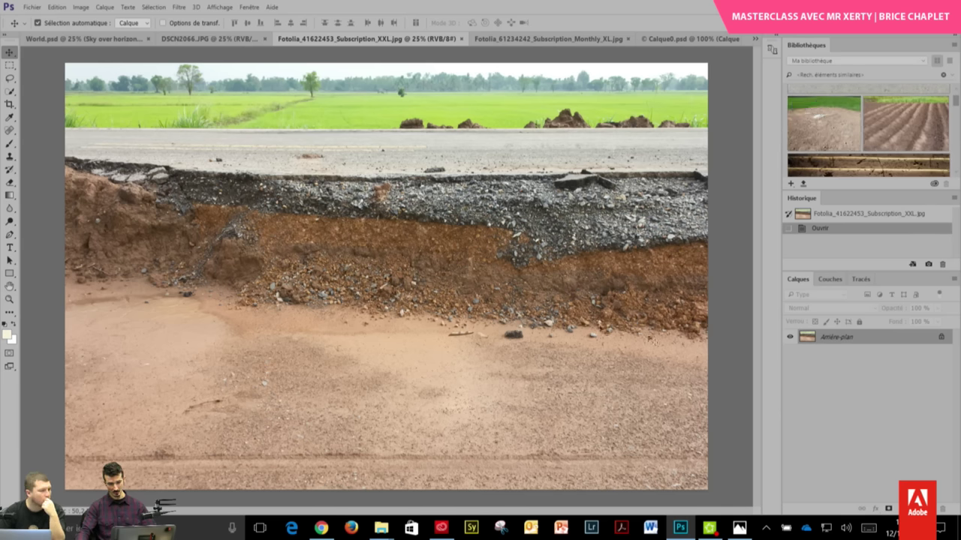
pyautogui.moveTo(823, 124)
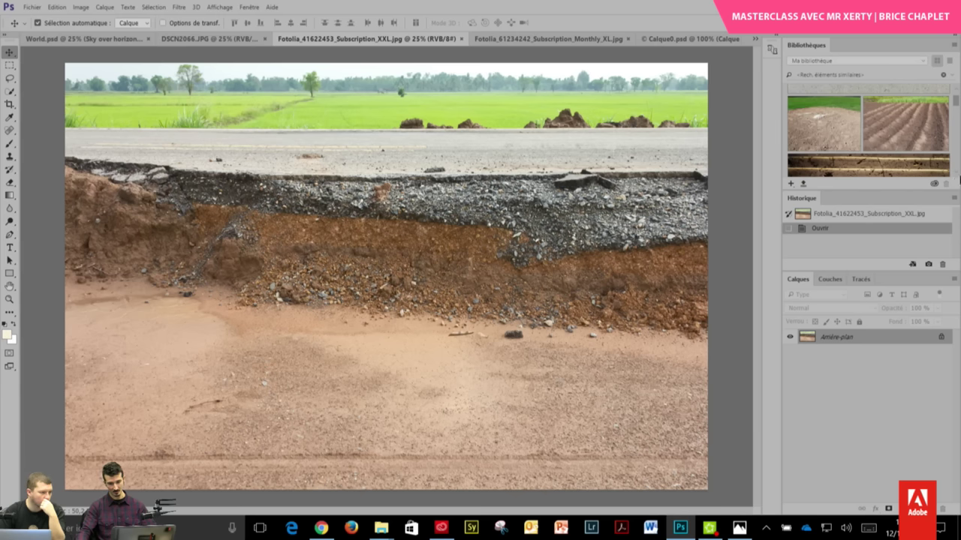
pyautogui.scroll(-3, 957, 177)
pyautogui.scroll(-3, 954, 177)
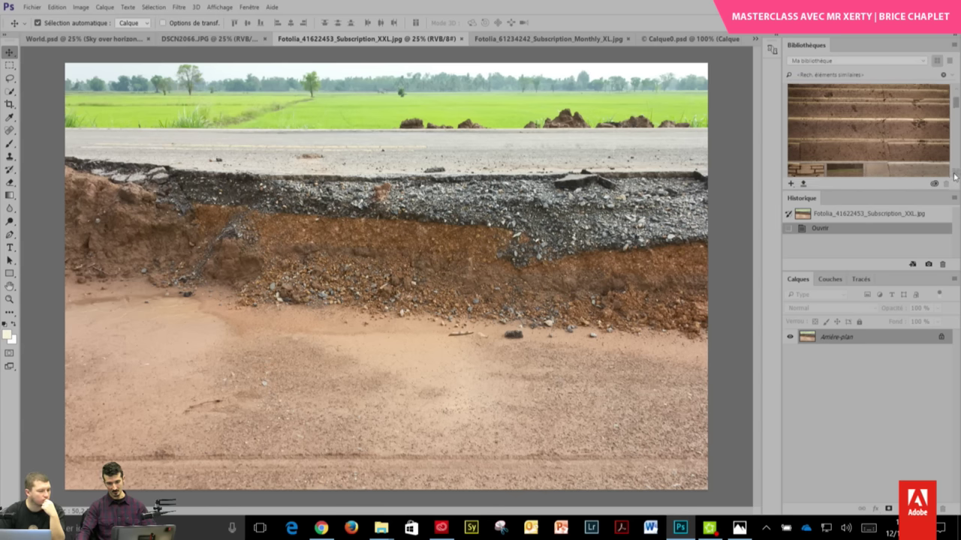
pyautogui.scroll(-2, 955, 177)
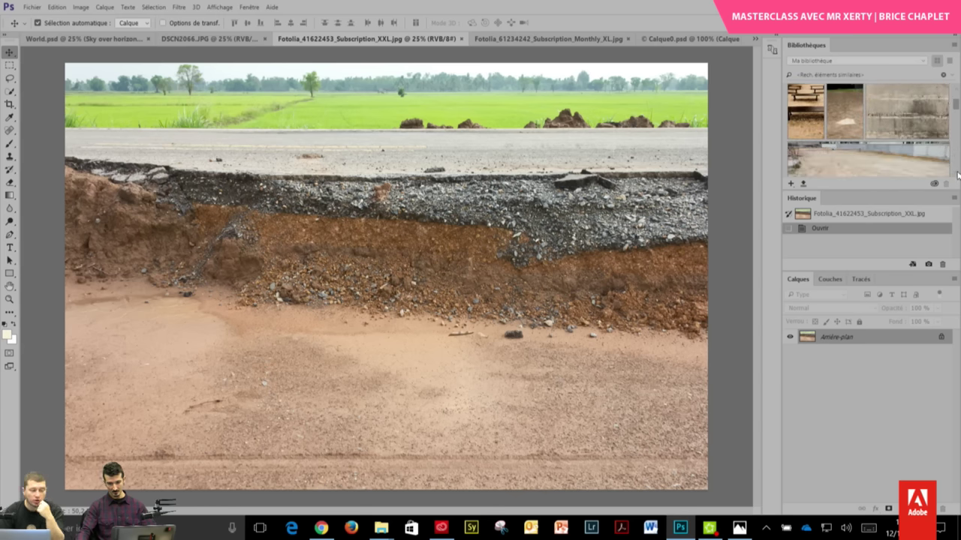
pyautogui.scroll(-2, 955, 176)
pyautogui.scroll(-2, 956, 175)
pyautogui.scroll(-2, 958, 174)
pyautogui.scroll(-2, 957, 174)
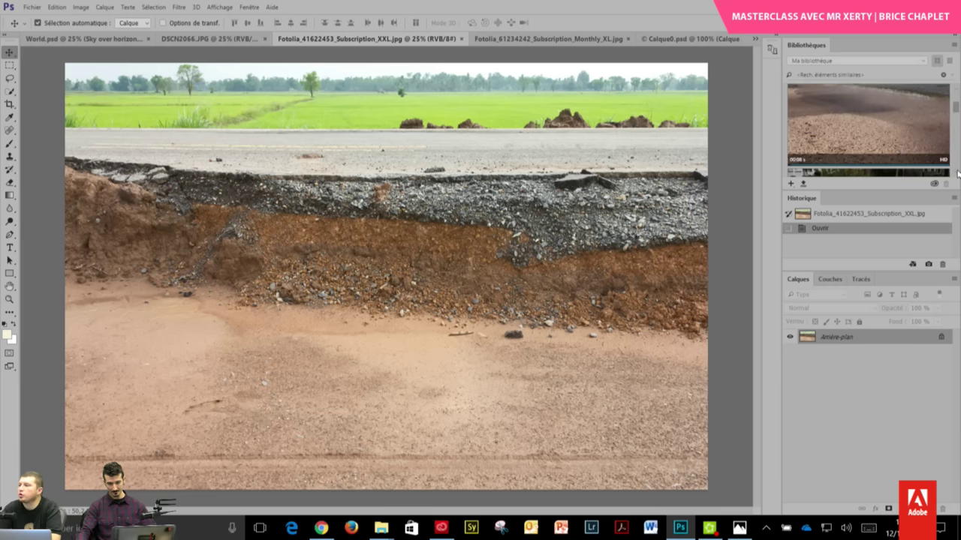
pyautogui.scroll(-2, 956, 116)
pyautogui.scroll(-2, 956, 114)
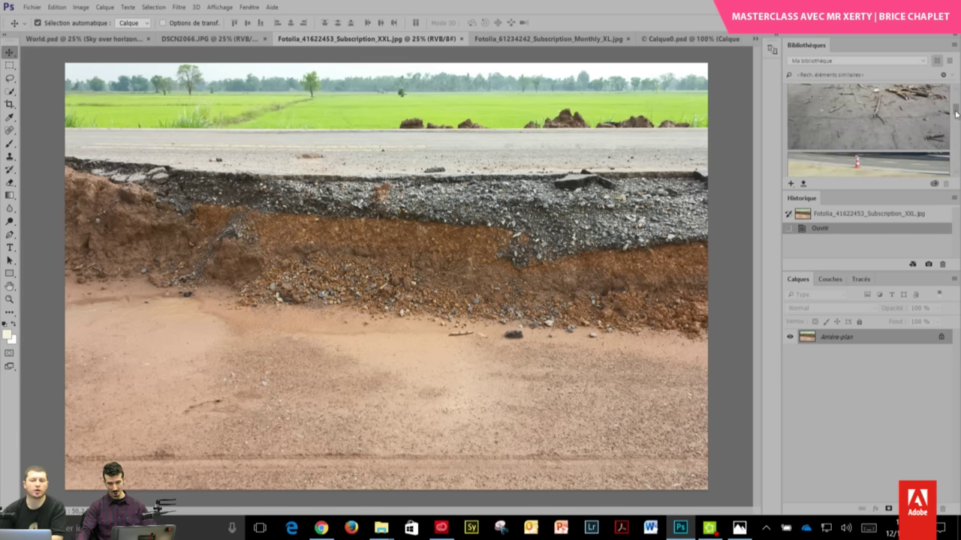
pyautogui.scroll(-2, 956, 115)
pyautogui.scroll(10, 956, 113)
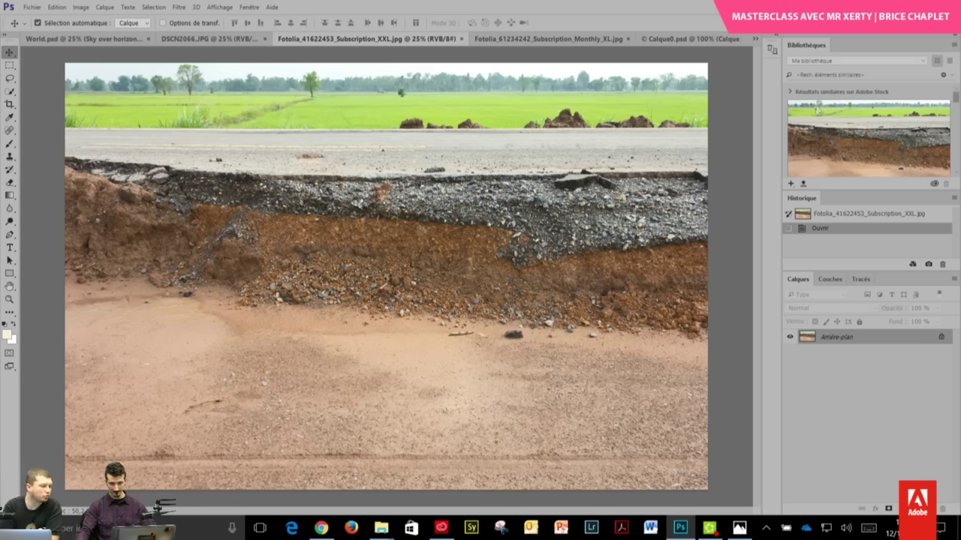
pyautogui.click(942, 75)
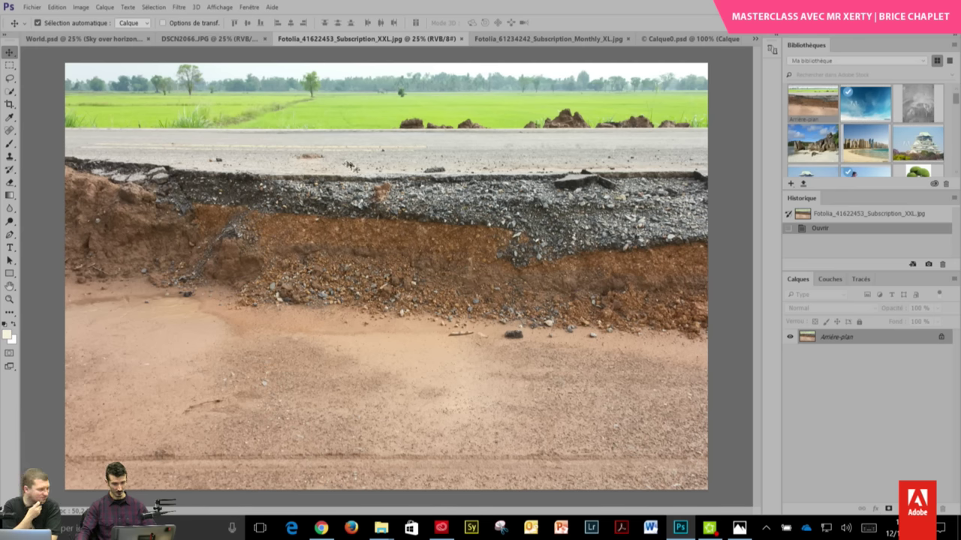
# - Drag the road photo into World.psd and undo the stray adjustment-layer move
pyautogui.moveTo(363, 165)
pyautogui.mouseDown()
pyautogui.moveTo(258, 194)
pyautogui.moveTo(380, 303)
pyautogui.mouseUp()
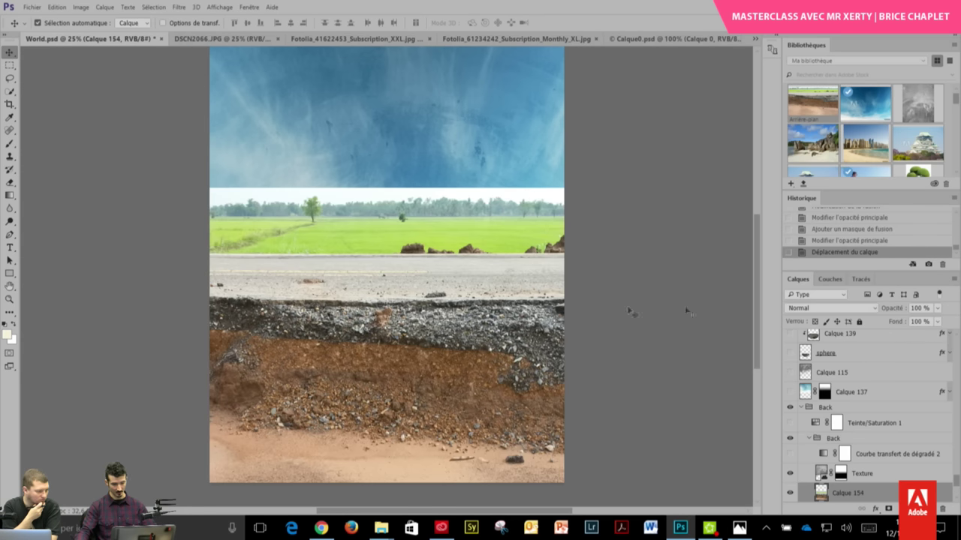
pyautogui.click(469, 284)
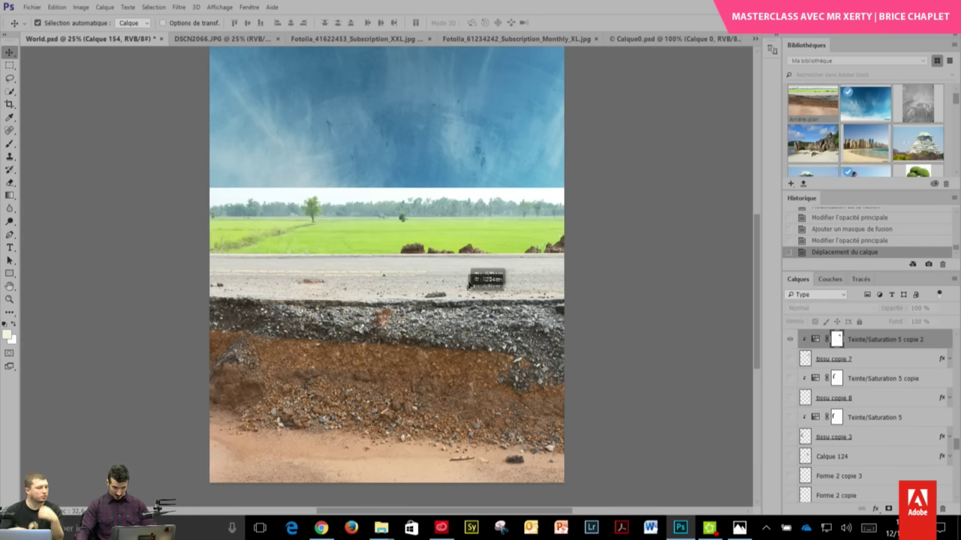
pyautogui.moveTo(469, 284); pyautogui.dragTo(470, 283)
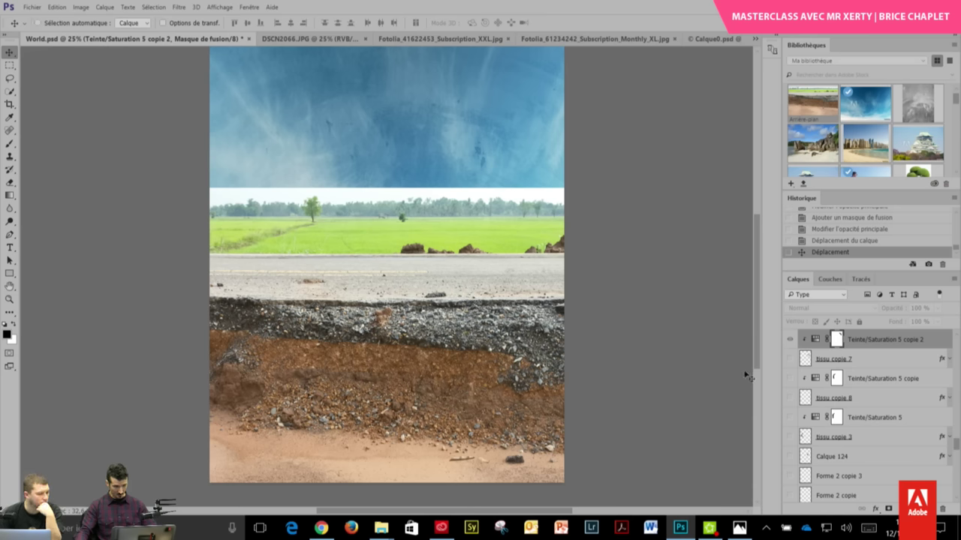
pyautogui.hotkey('ctrl', 'z')
# - Select Calque 154 and move the road photo up about 100 px
pyautogui.moveTo(959, 448); pyautogui.dragTo(947, 493)
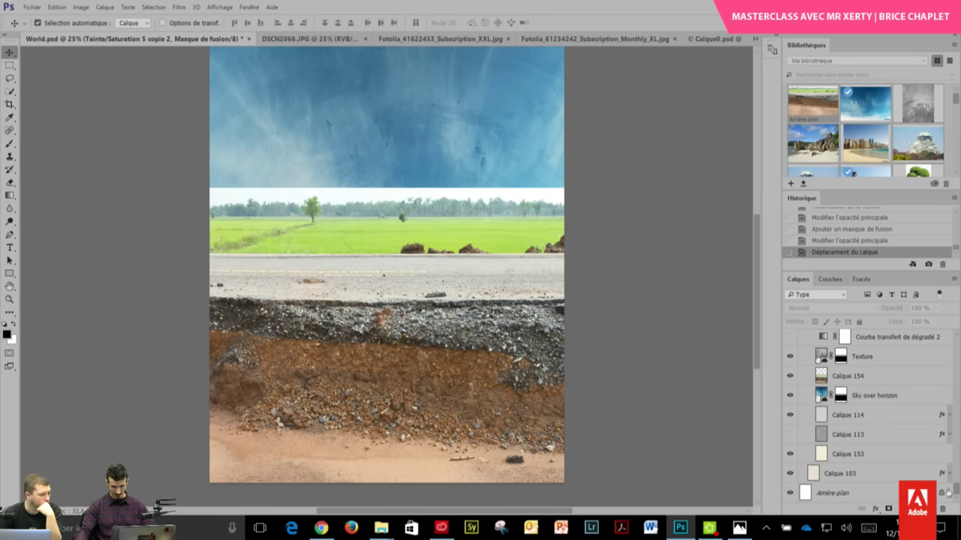
pyautogui.click(874, 378)
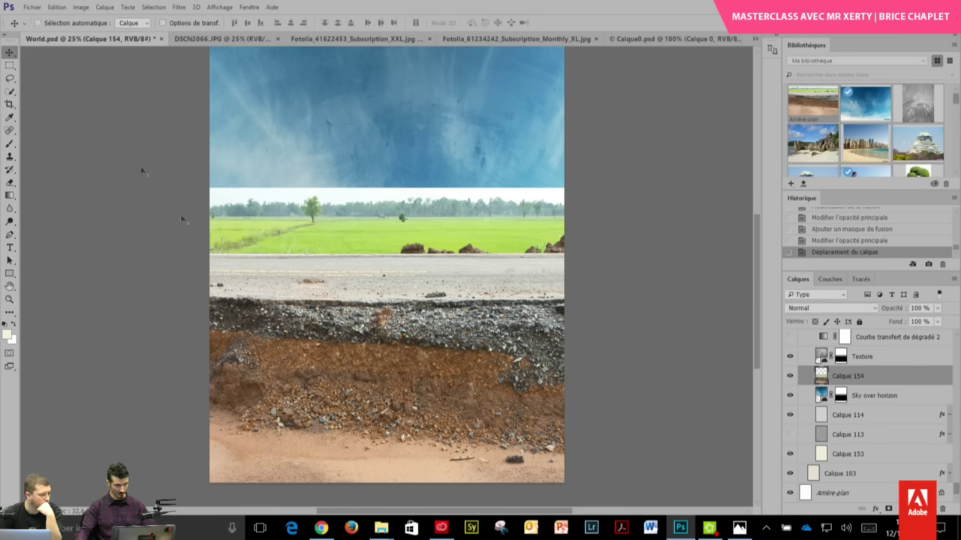
pyautogui.moveTo(302, 323); pyautogui.dragTo(306, 249)
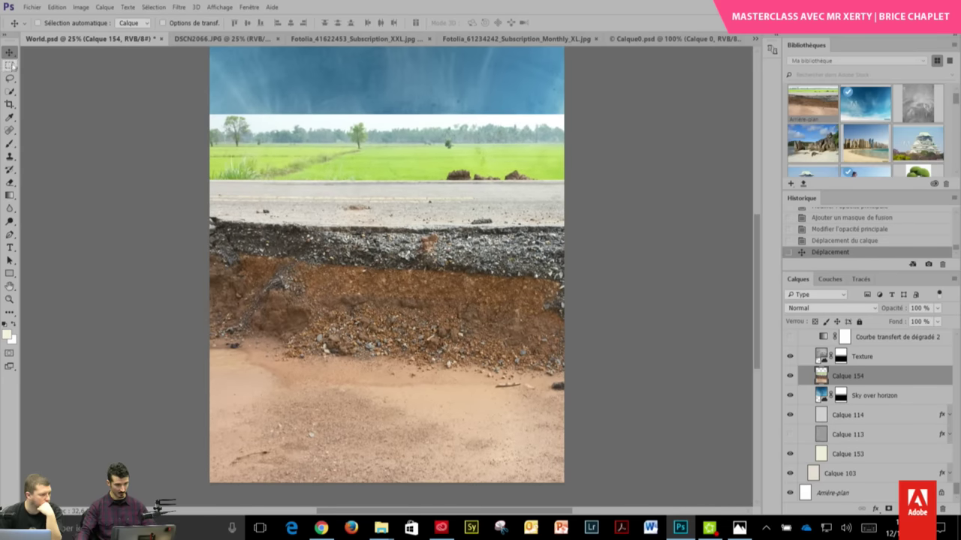
pyautogui.rightClick(482, 261)
# - Scale Calque 154 to about 60.74%, nudge it slightly lower, and commit the transform
pyautogui.click(570, 371)
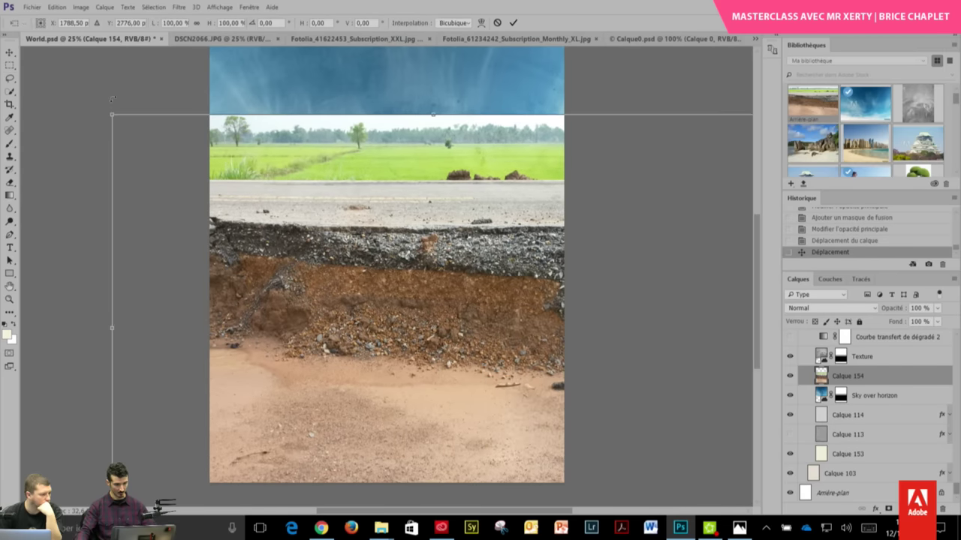
pyautogui.moveTo(112, 116); pyautogui.dragTo(192, 209)
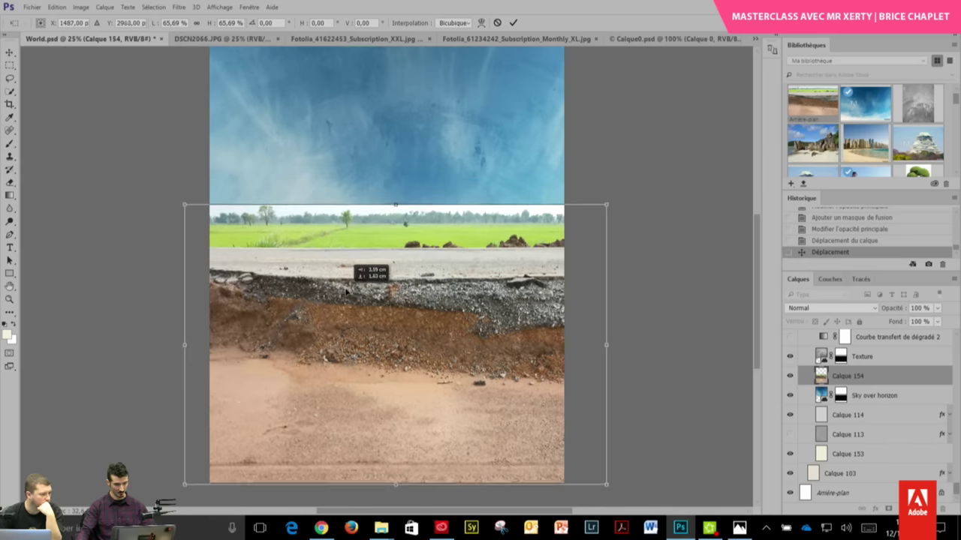
pyautogui.moveTo(613, 208); pyautogui.dragTo(582, 230)
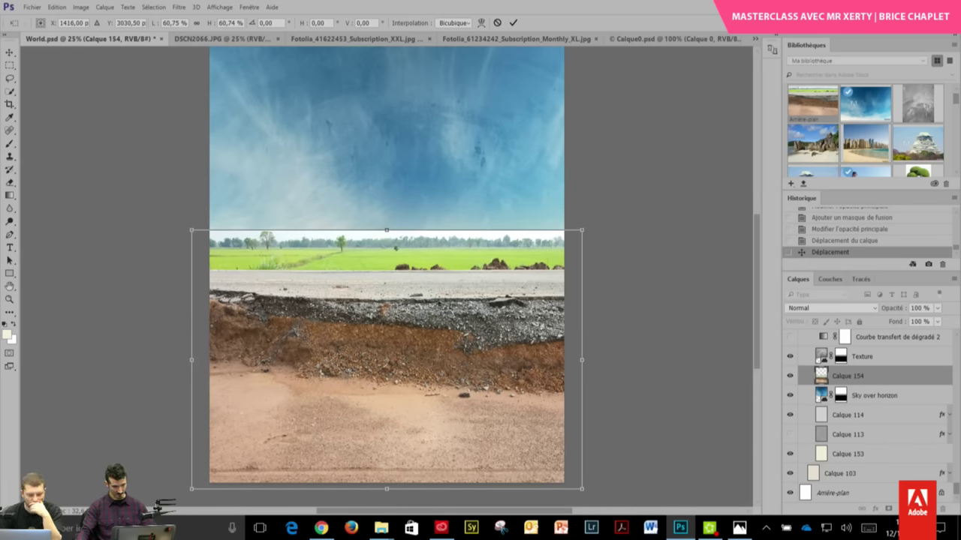
pyautogui.moveTo(439, 368); pyautogui.dragTo(442, 384)
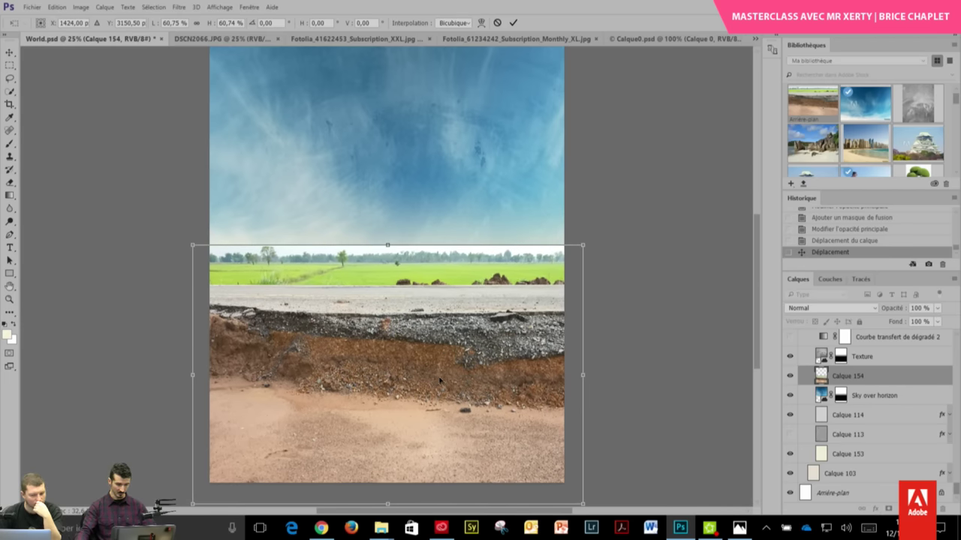
pyautogui.press('Return')
pyautogui.press('m')
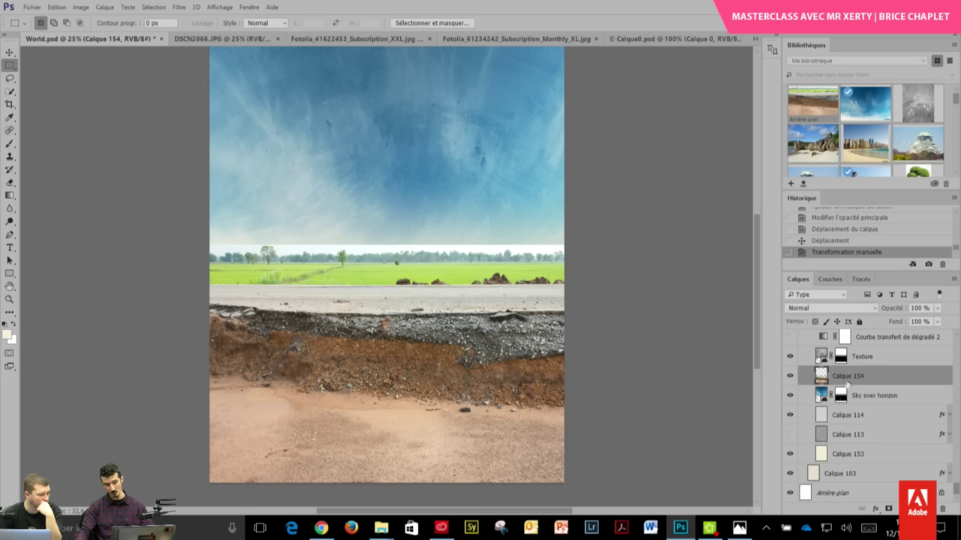
# - Mask Calque 154 with gradients fading its top and pebble band into haze, then nudge it up
pyautogui.click(888, 510)
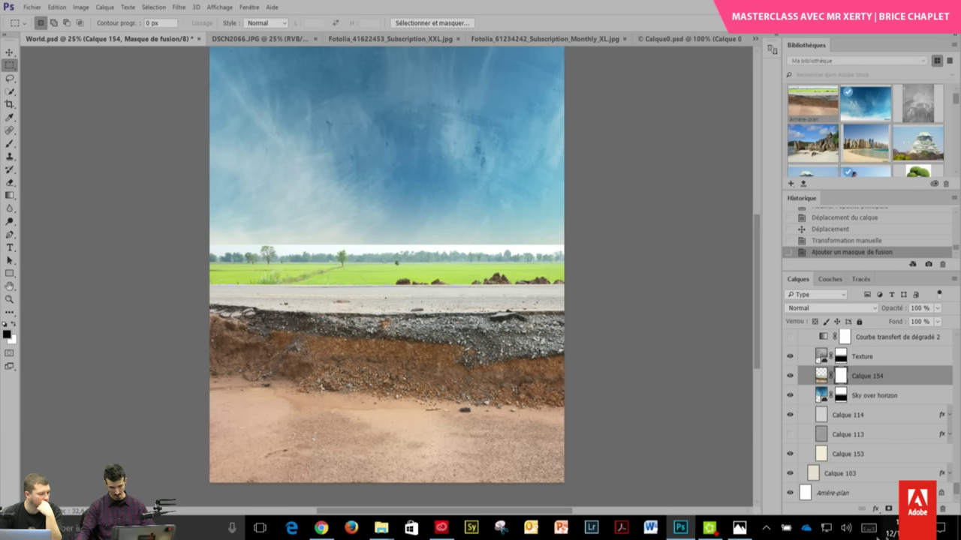
pyautogui.click(11, 196)
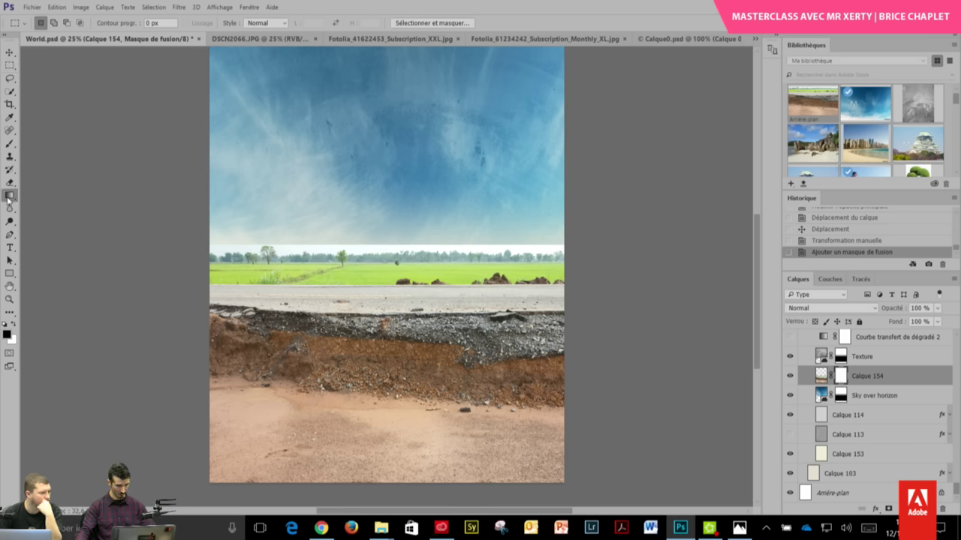
pyautogui.moveTo(379, 263); pyautogui.dragTo(379, 341)
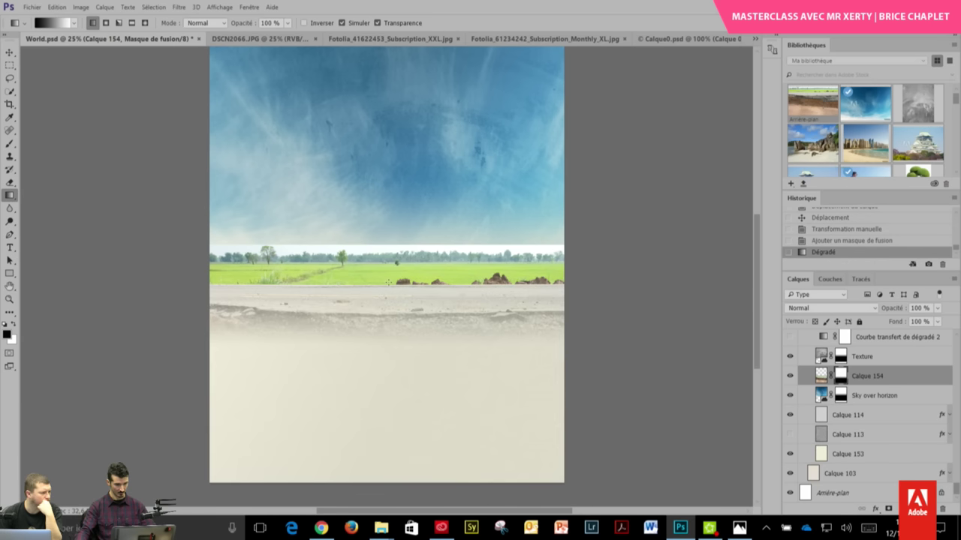
pyautogui.hotkey('ctrl', 'z')
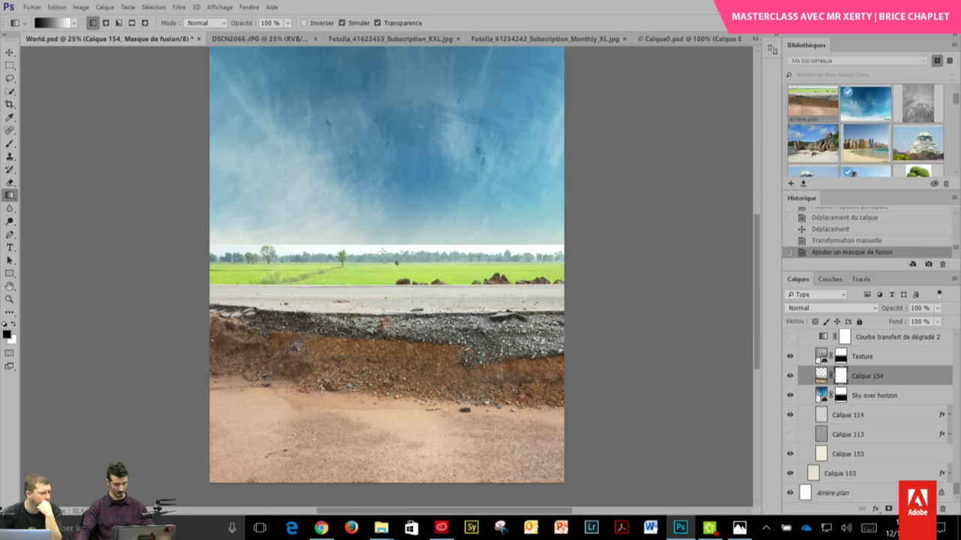
pyautogui.moveTo(381, 254); pyautogui.dragTo(380, 393)
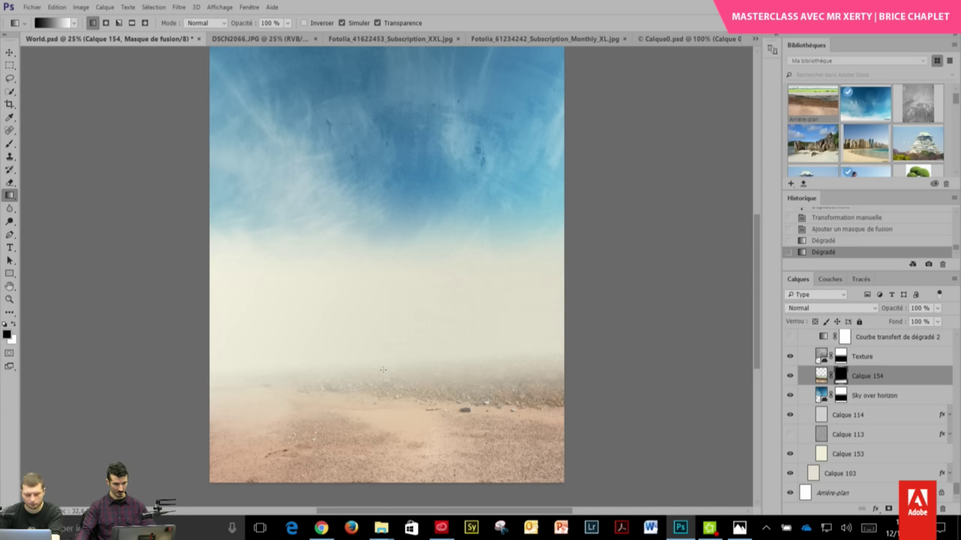
pyautogui.moveTo(383, 351); pyautogui.dragTo(385, 441)
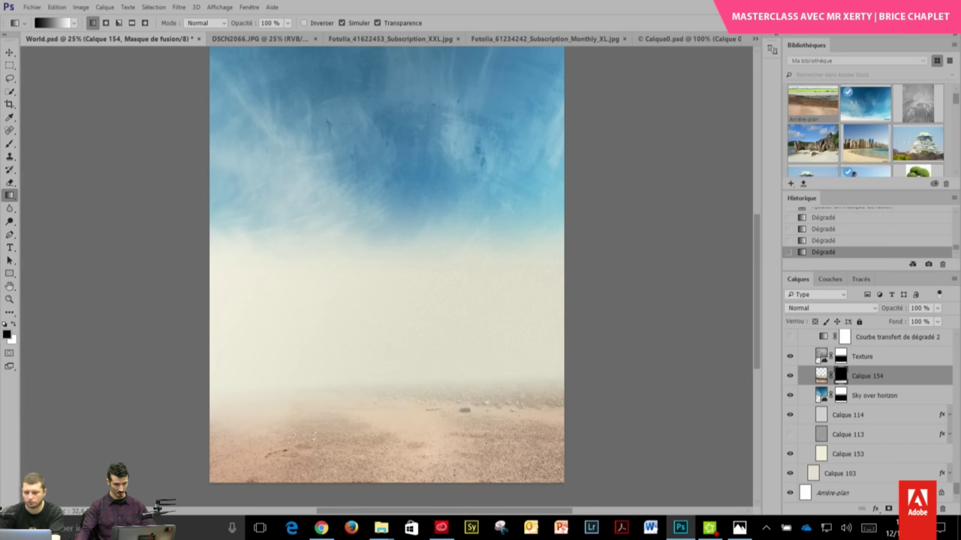
pyautogui.moveTo(385, 404); pyautogui.dragTo(385, 455)
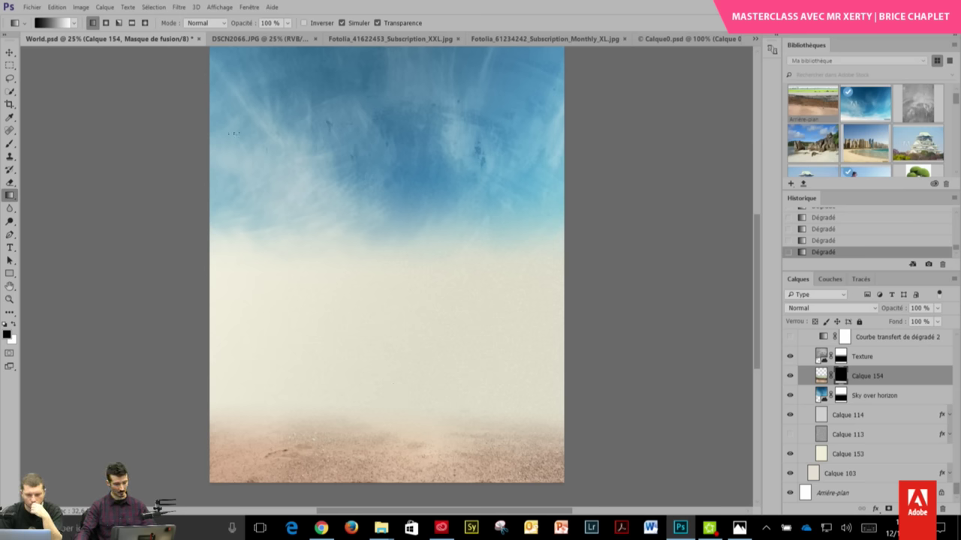
pyautogui.click(10, 52)
pyautogui.moveTo(343, 369); pyautogui.dragTo(343, 358)
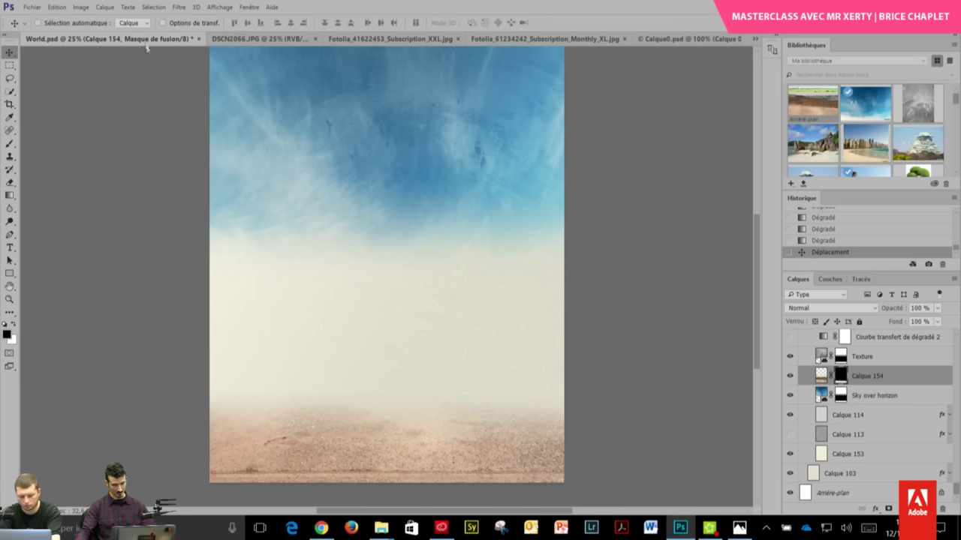
# - Stretch the Calque 154 ground layer taller with a free transform and commit it
pyautogui.click(9, 65)
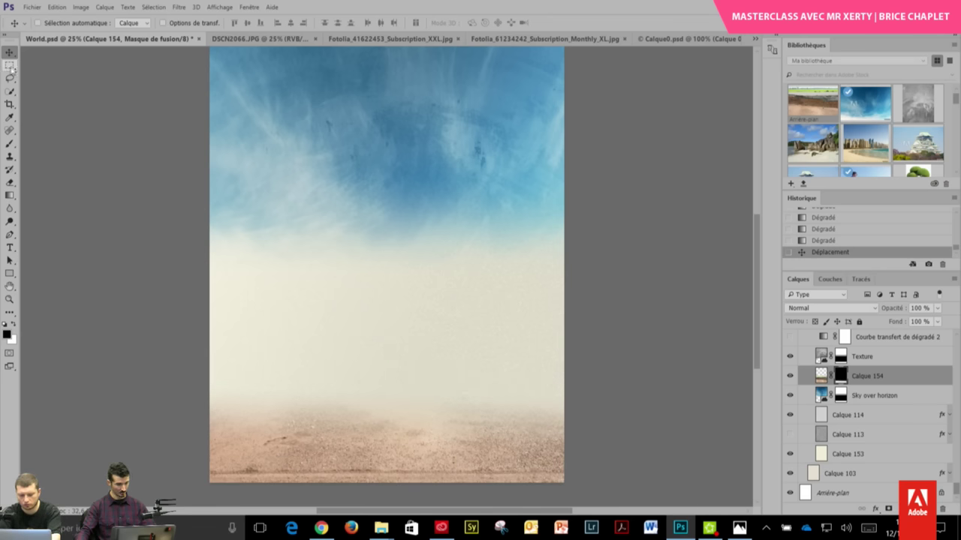
pyautogui.rightClick(427, 369)
pyautogui.click(481, 279)
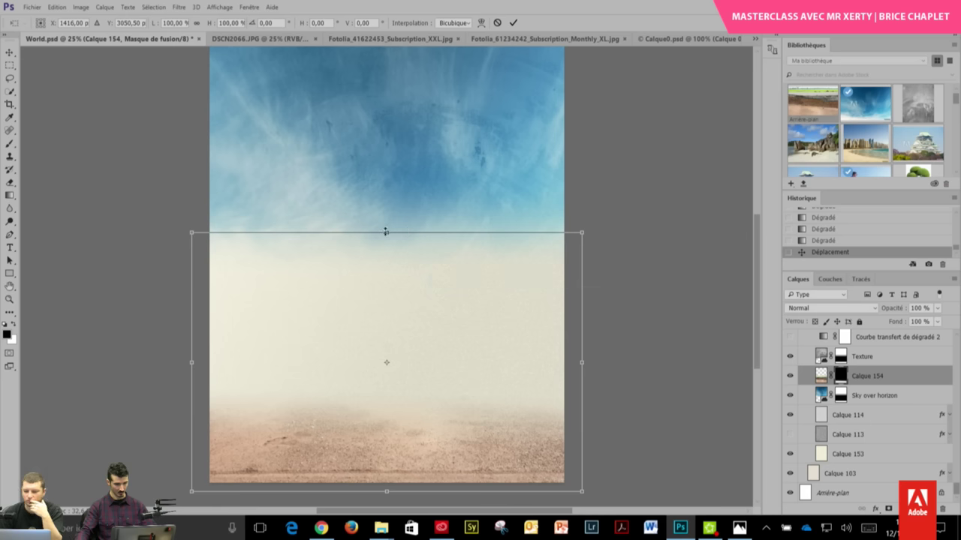
pyautogui.moveTo(387, 233); pyautogui.dragTo(388, 112)
pyautogui.moveTo(415, 278); pyautogui.dragTo(430, 301)
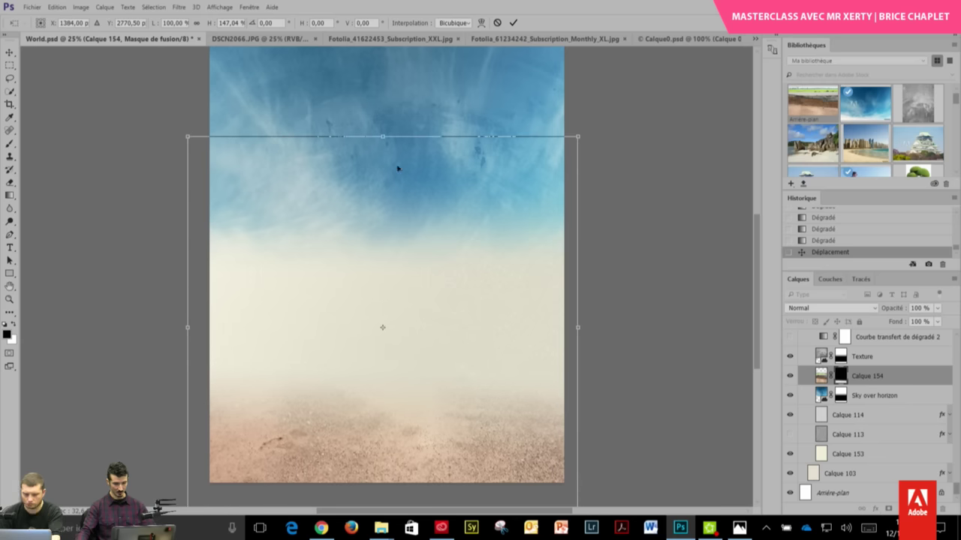
pyautogui.moveTo(382, 136); pyautogui.dragTo(382, 144)
pyautogui.moveTo(410, 240); pyautogui.dragTo(412, 232)
pyautogui.press('Return')
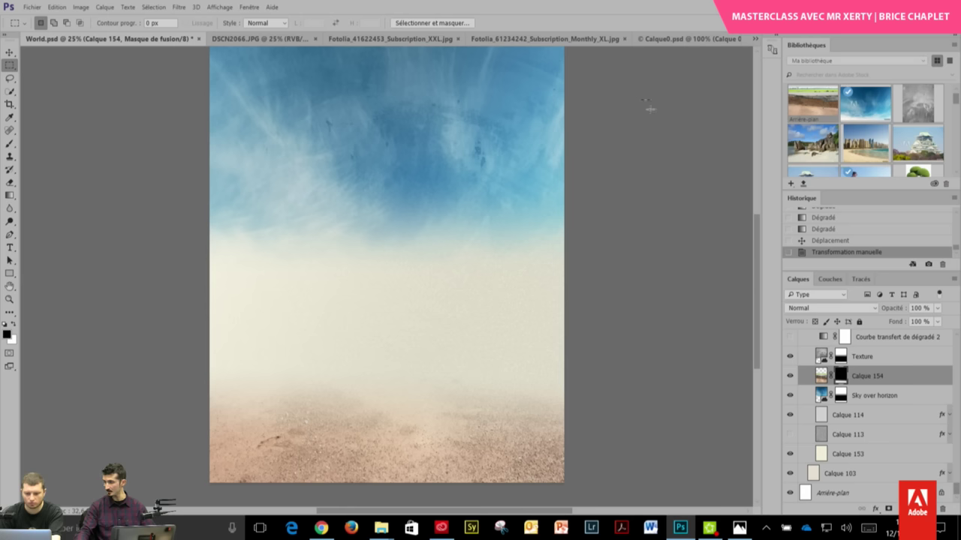
# - Apply the Contours plus nets sharpening filter to the ground layer
pyautogui.click(179, 6)
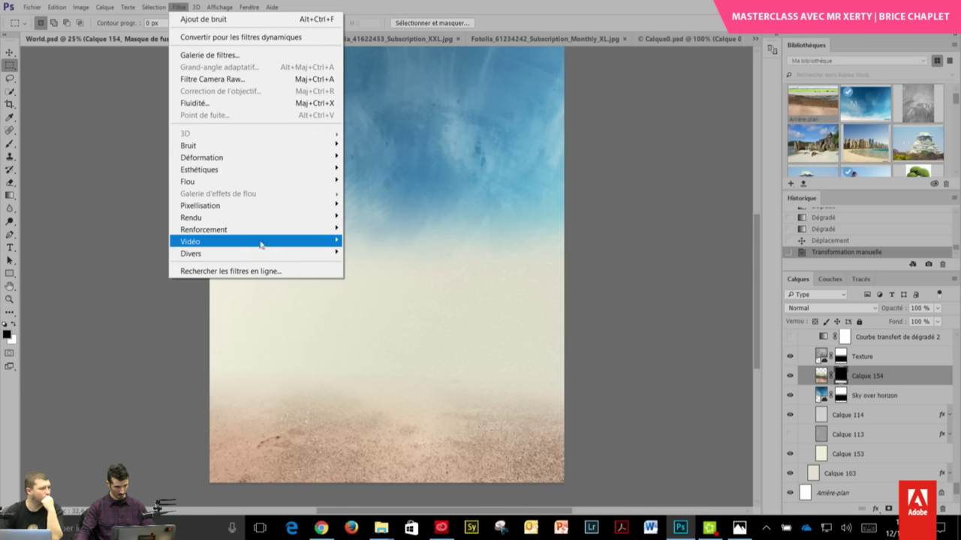
pyautogui.moveTo(225, 229)
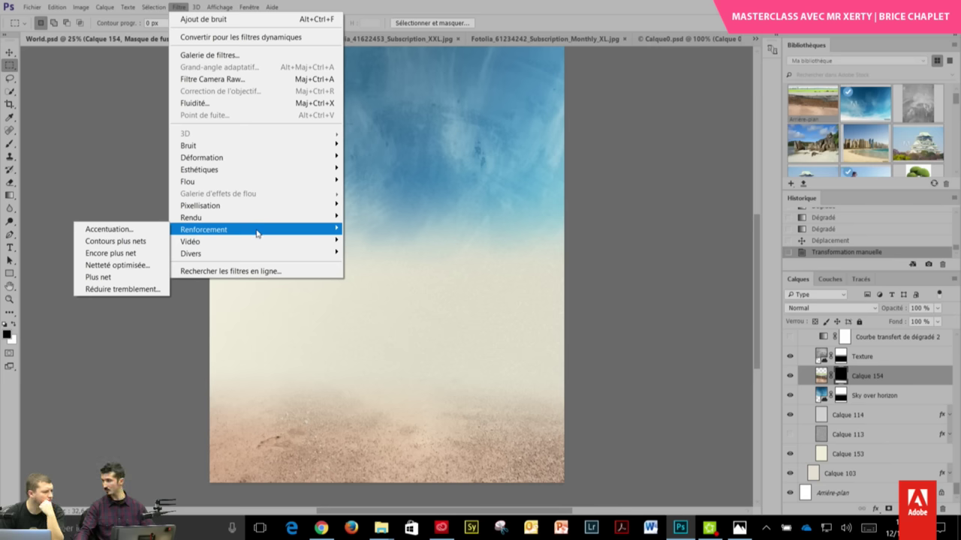
pyautogui.click(131, 242)
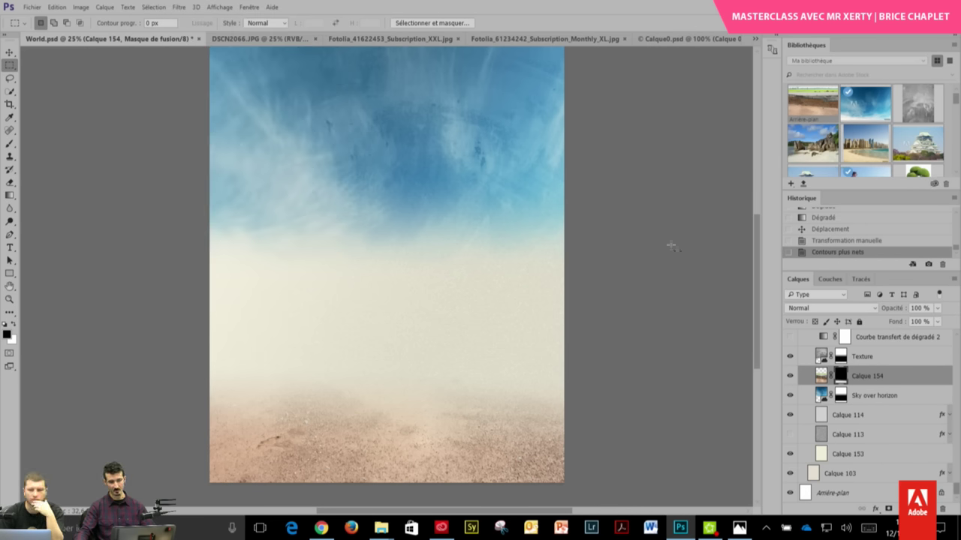
pyautogui.scroll(-1, 750, 300)
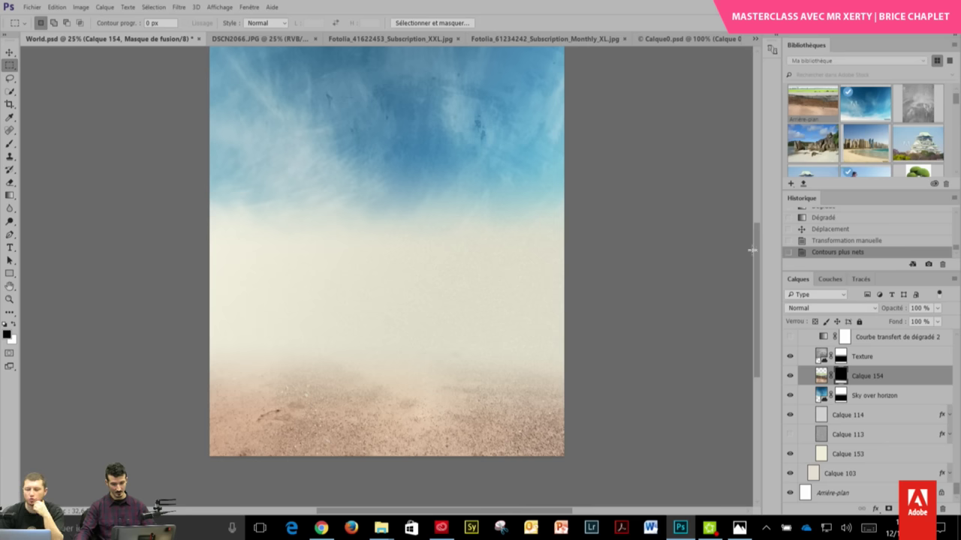
pyautogui.scroll(1, 757, 253)
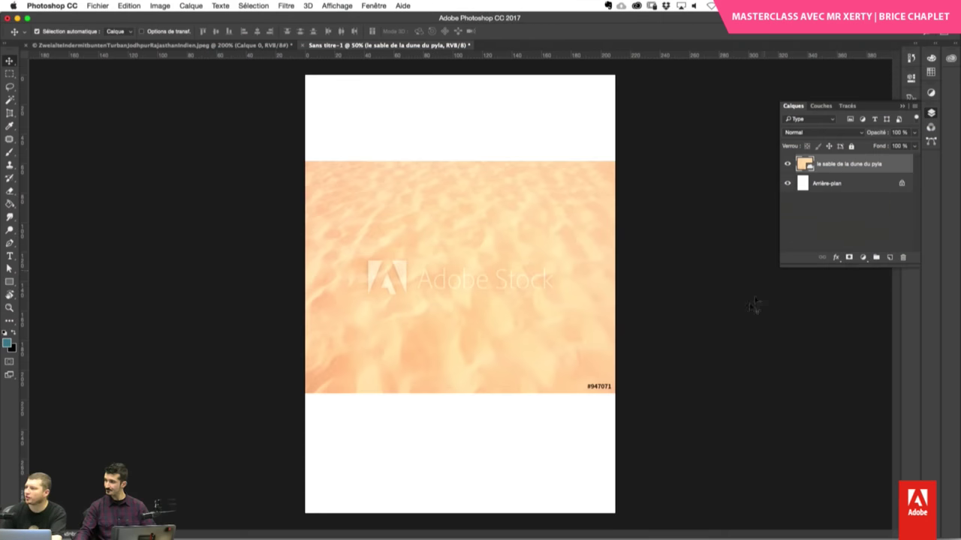
# - Draw a rectangular path across the sand and make it the layer's vector mask
pyautogui.click(11, 282)
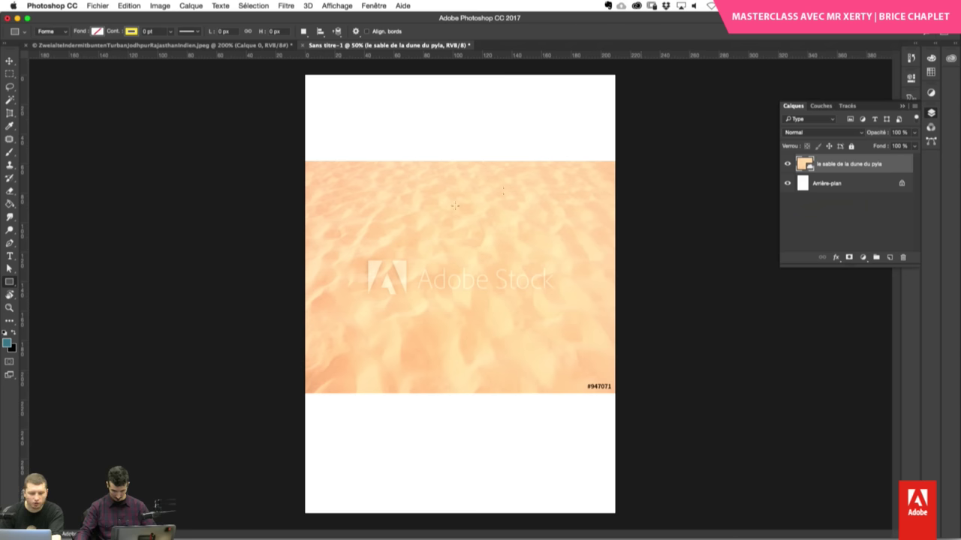
pyautogui.click(49, 31)
pyautogui.click(51, 41)
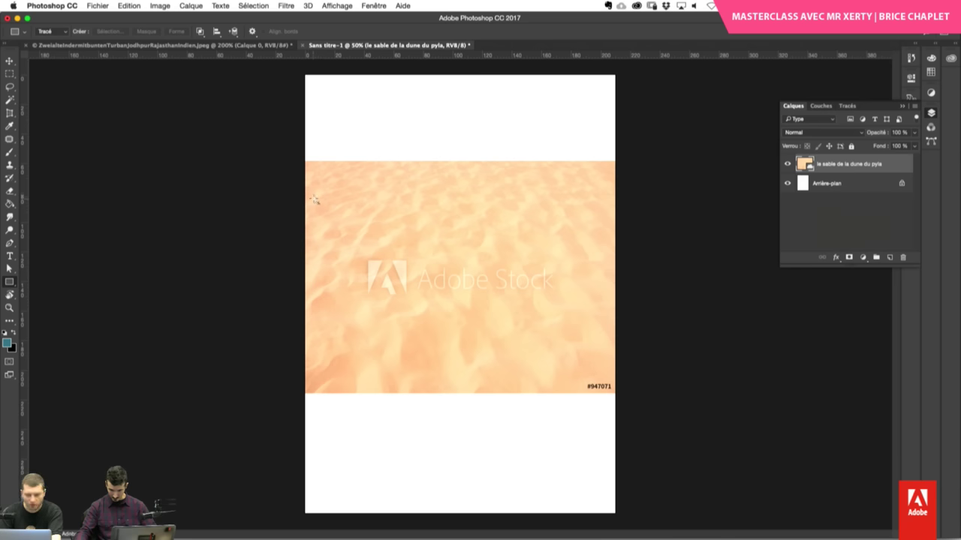
pyautogui.moveTo(325, 201); pyautogui.dragTo(595, 343)
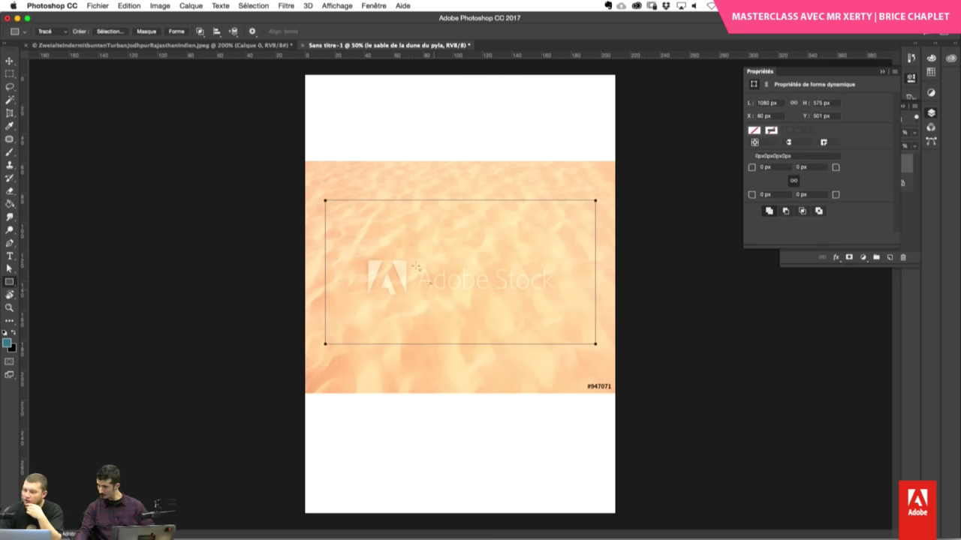
pyautogui.click(882, 72)
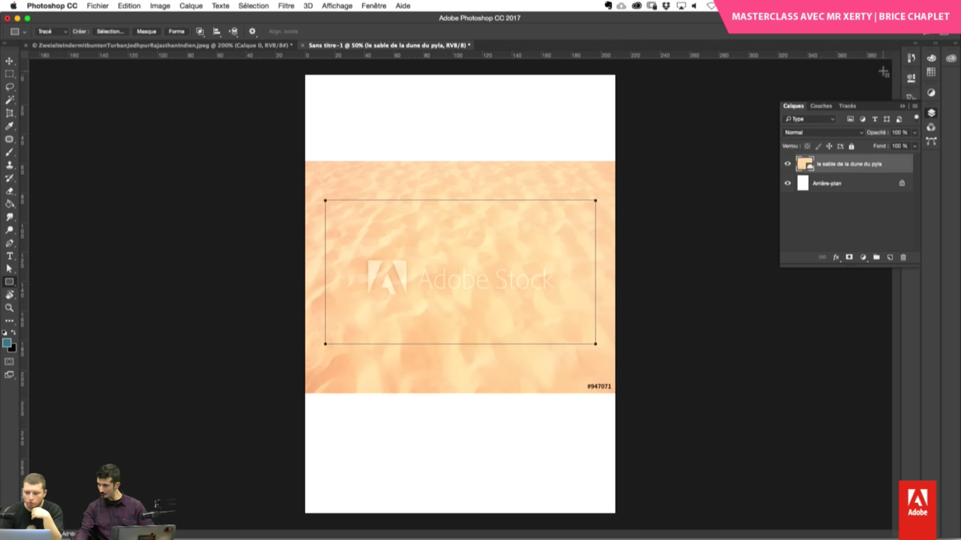
pyautogui.click(848, 257)
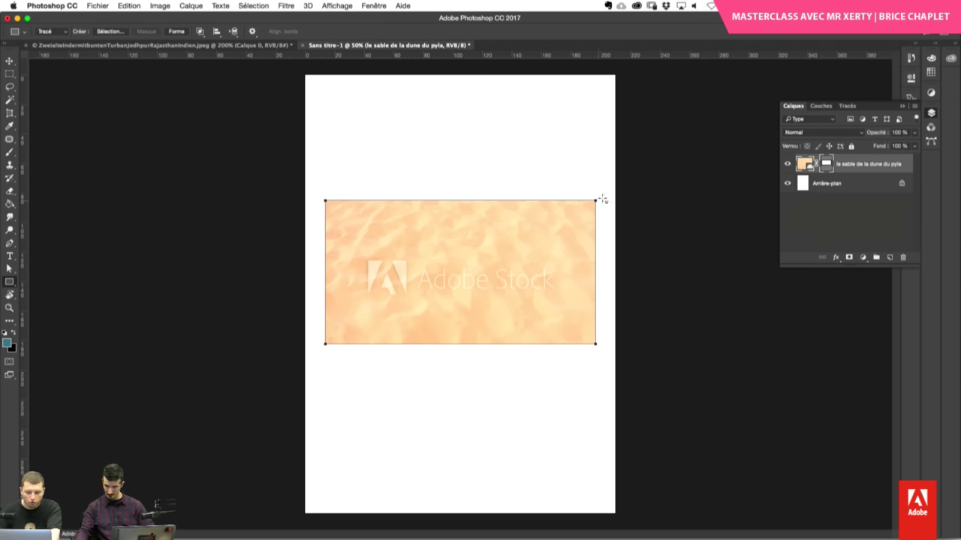
# - Pull the mask's top-right anchor down and inward to slant the quadrilateral
pyautogui.press('a')
pyautogui.moveTo(595, 200); pyautogui.dragTo(548, 237)
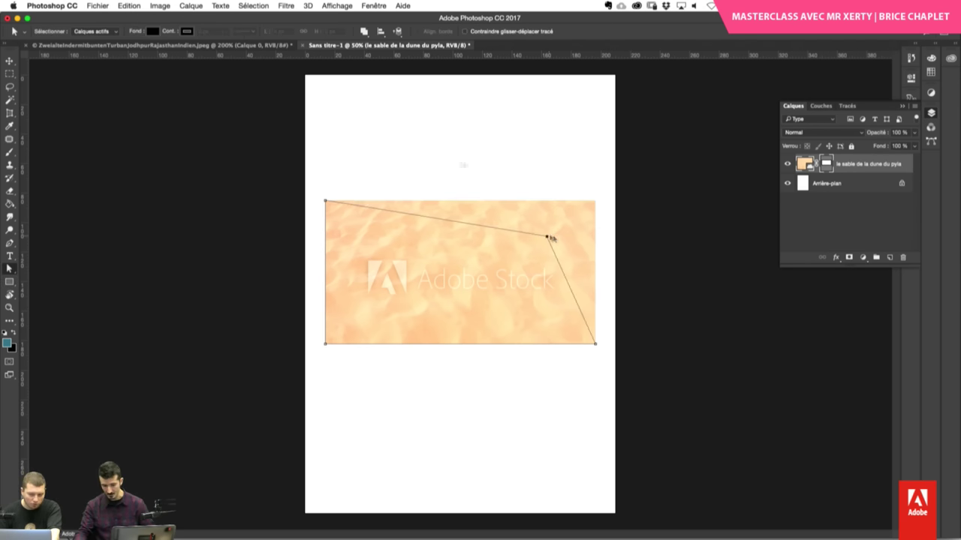
pyautogui.click(553, 203)
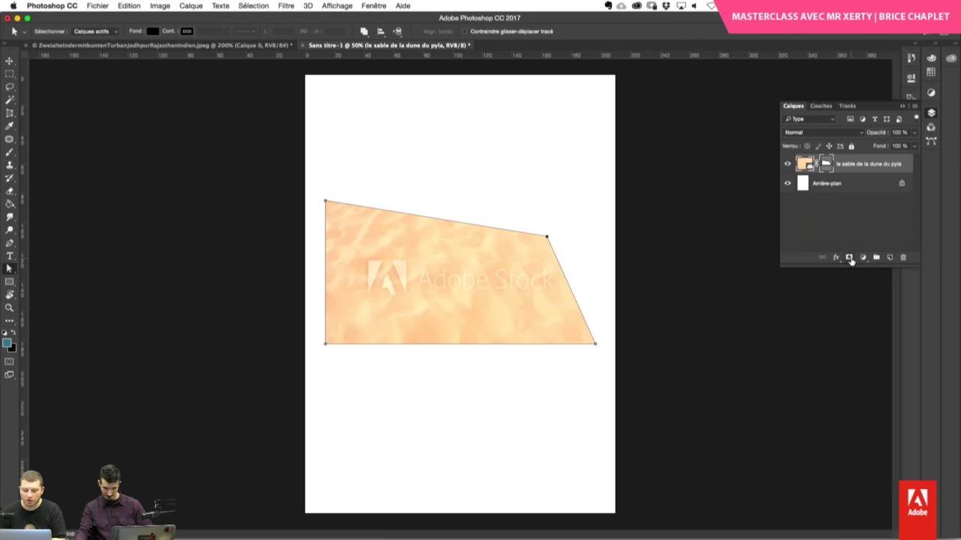
pyautogui.doubleClick(827, 165)
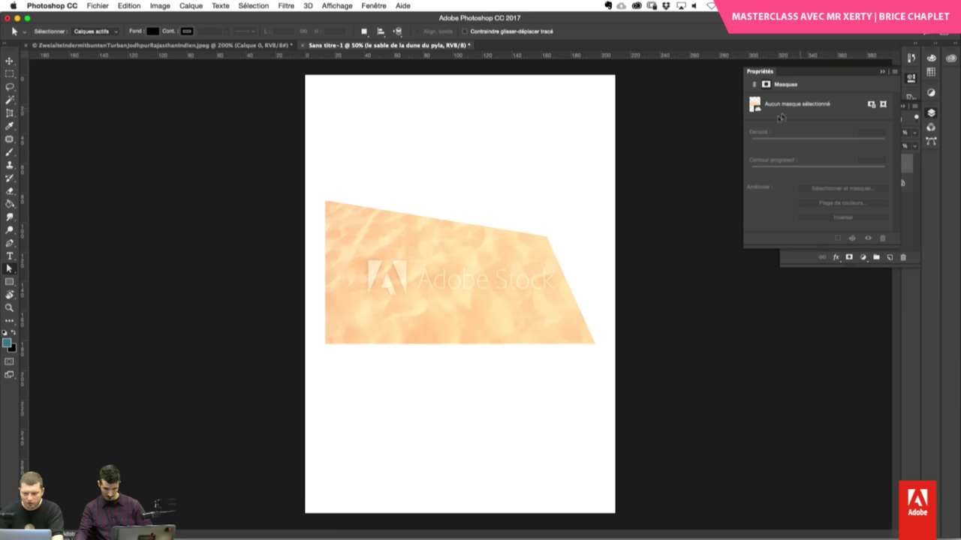
# - Feather the sand layer's vector mask edges to about 86.5 px
pyautogui.click(554, 274)
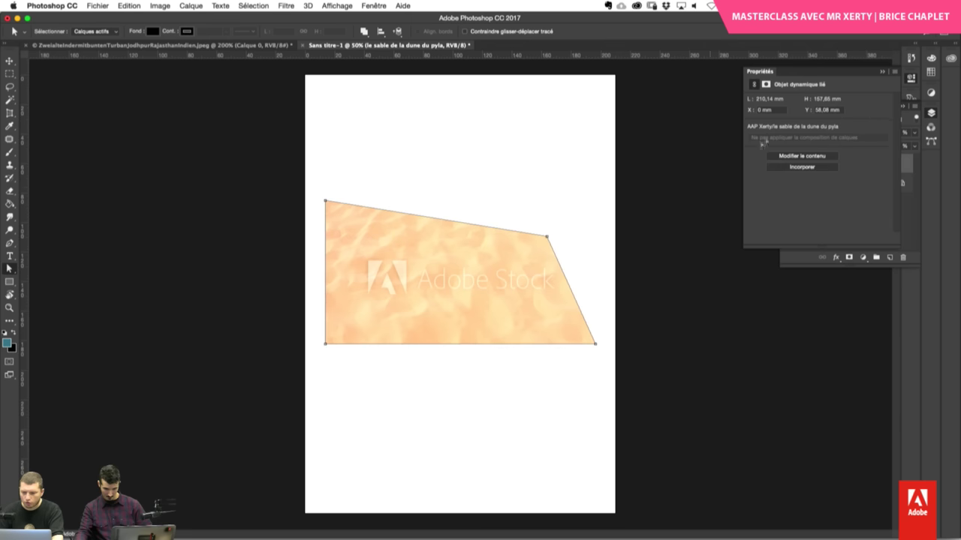
pyautogui.click(766, 85)
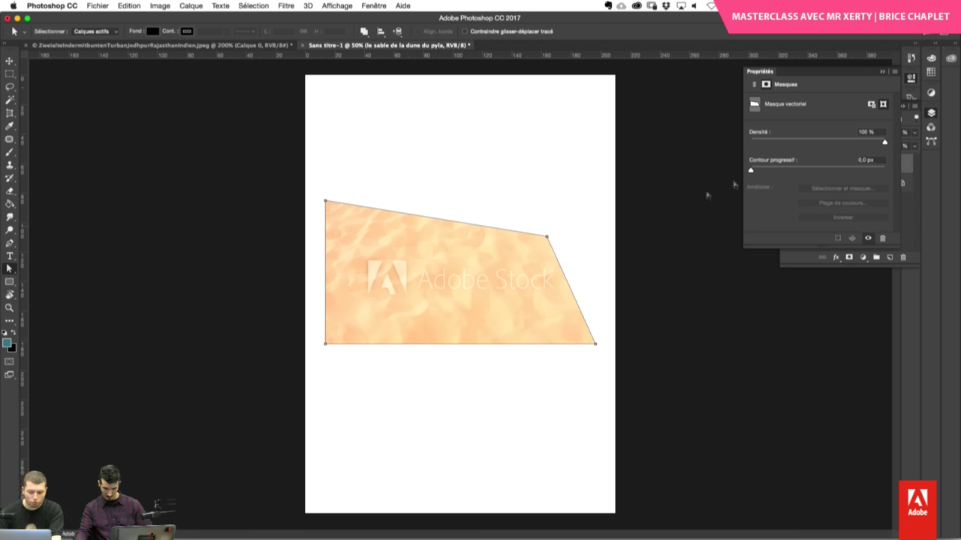
pyautogui.moveTo(751, 171); pyautogui.dragTo(861, 174)
pyautogui.moveTo(860, 182); pyautogui.dragTo(820, 174)
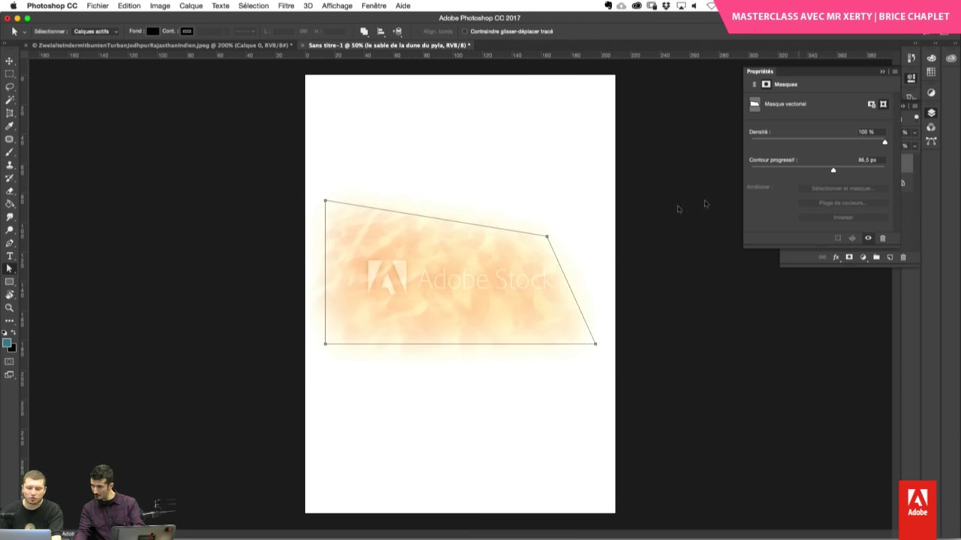
# - Warp the sand image wider to both sides and further down, then commit
pyautogui.moveTo(546, 237); pyautogui.dragTo(535, 265)
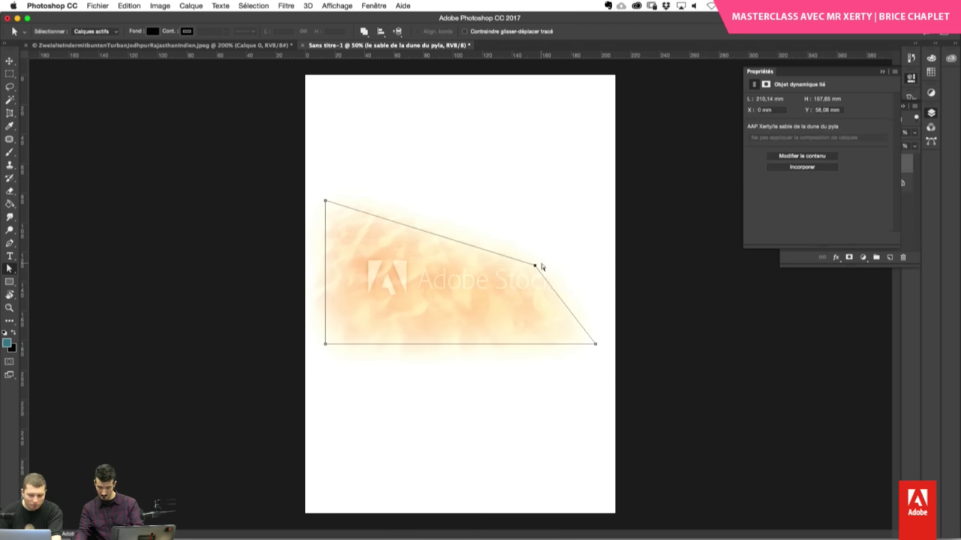
pyautogui.moveTo(316, 343)
pyautogui.mouseDown()
pyautogui.moveTo(615, 364)
pyautogui.moveTo(596, 420)
pyautogui.mouseUp()
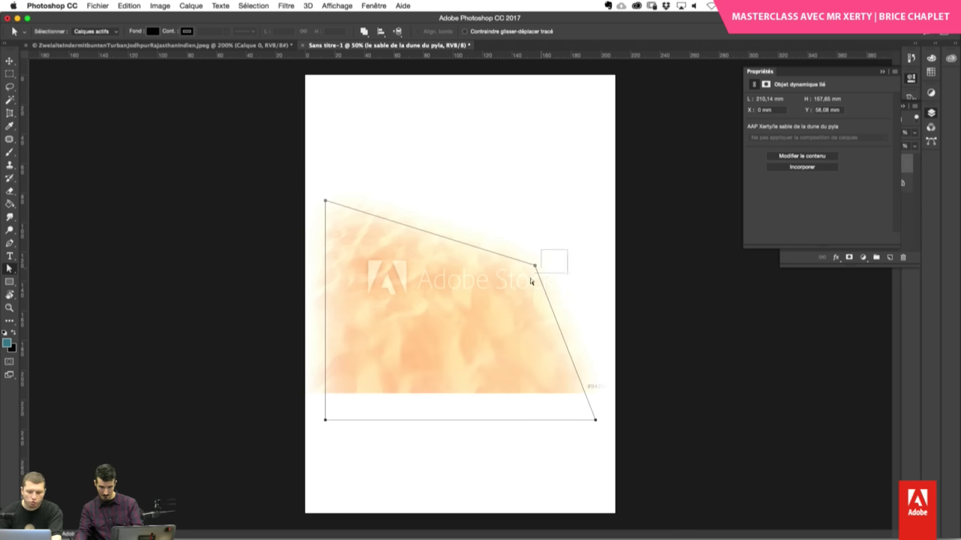
pyautogui.moveTo(534, 265); pyautogui.dragTo(648, 266)
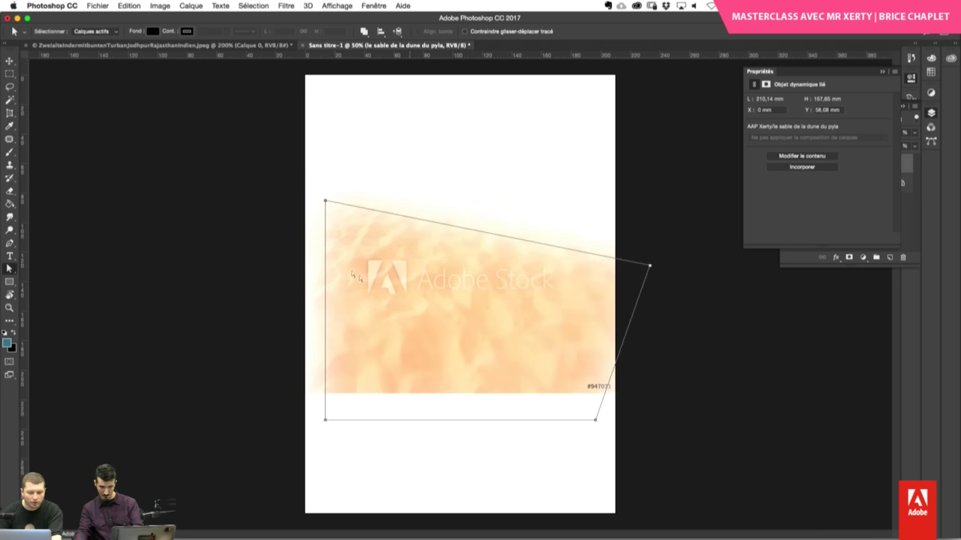
pyautogui.moveTo(294, 178)
pyautogui.mouseDown()
pyautogui.moveTo(371, 425)
pyautogui.moveTo(256, 419)
pyautogui.mouseUp()
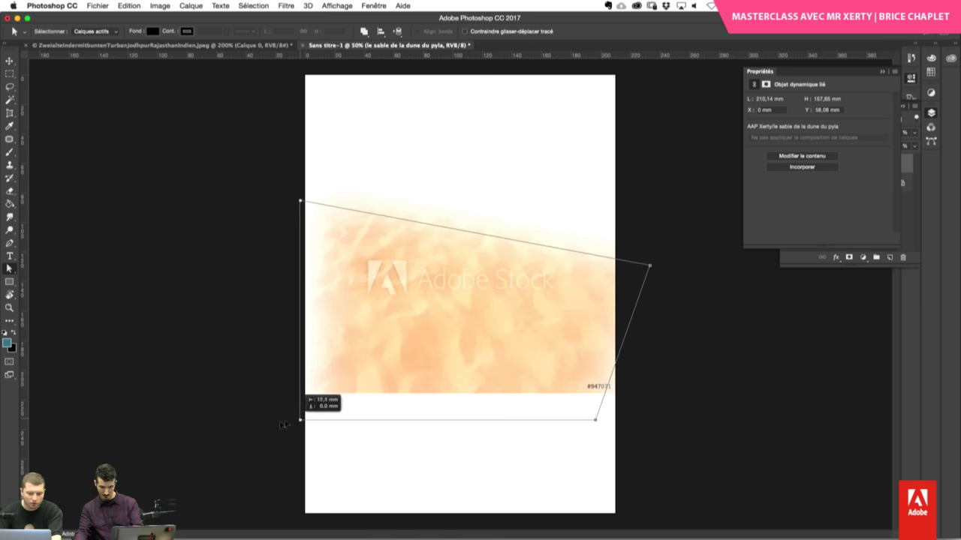
pyautogui.click(623, 413)
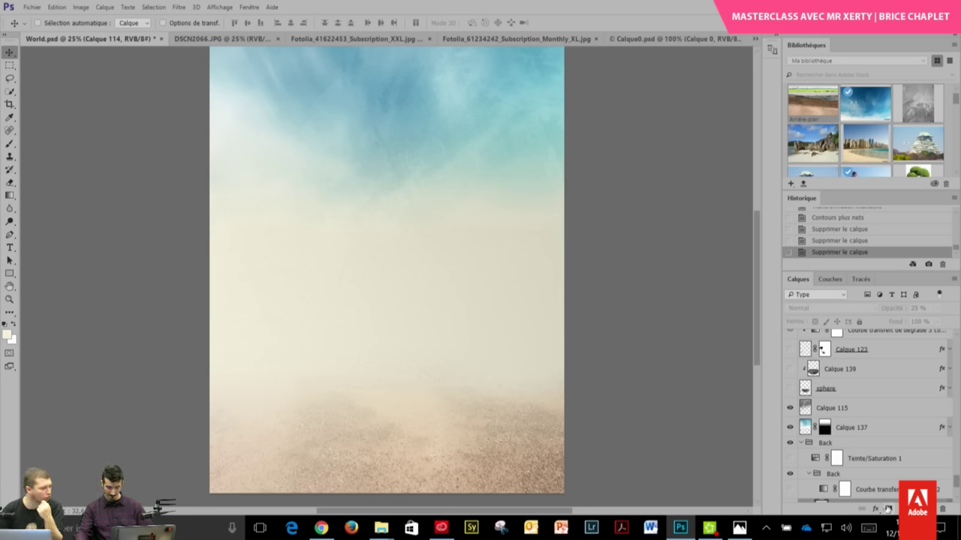
# - Scroll through World.psd's Layers panel to review the remaining layers
pyautogui.scroll(5, 956, 474)
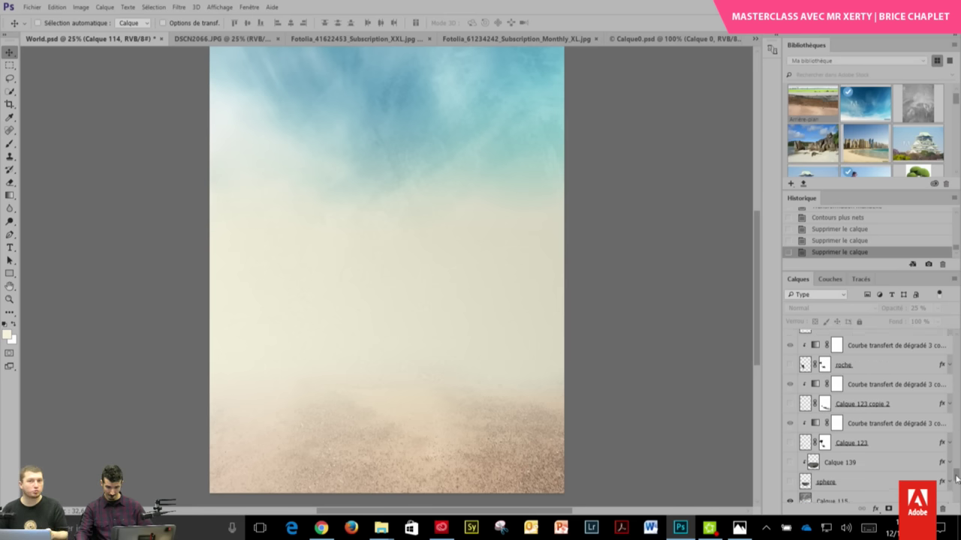
pyautogui.moveTo(958, 474); pyautogui.dragTo(958, 460)
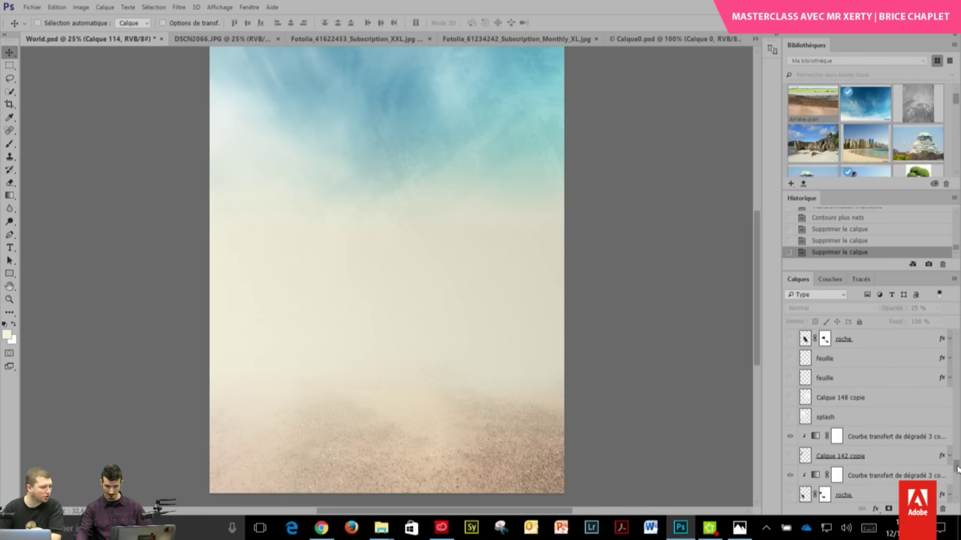
pyautogui.scroll(1, 959, 459)
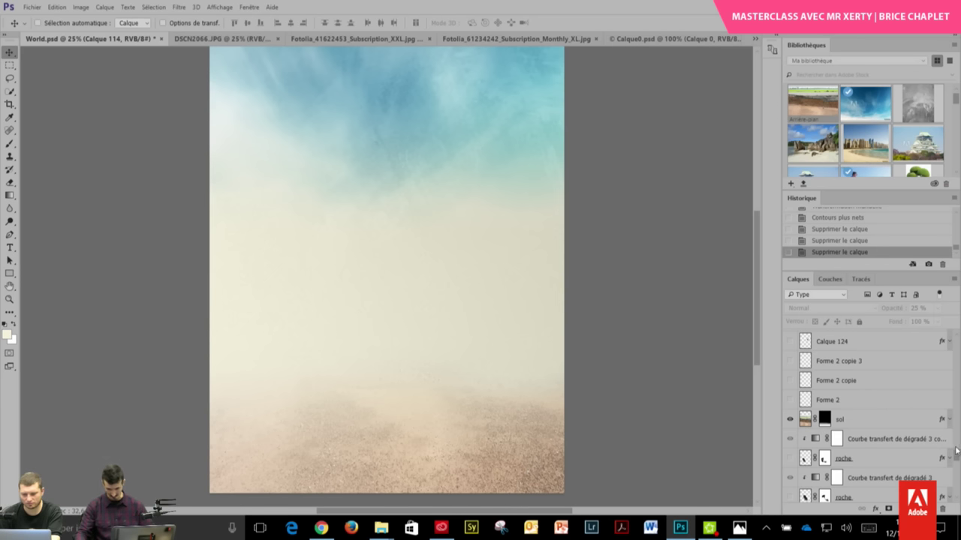
pyautogui.moveTo(955, 458); pyautogui.dragTo(955, 450)
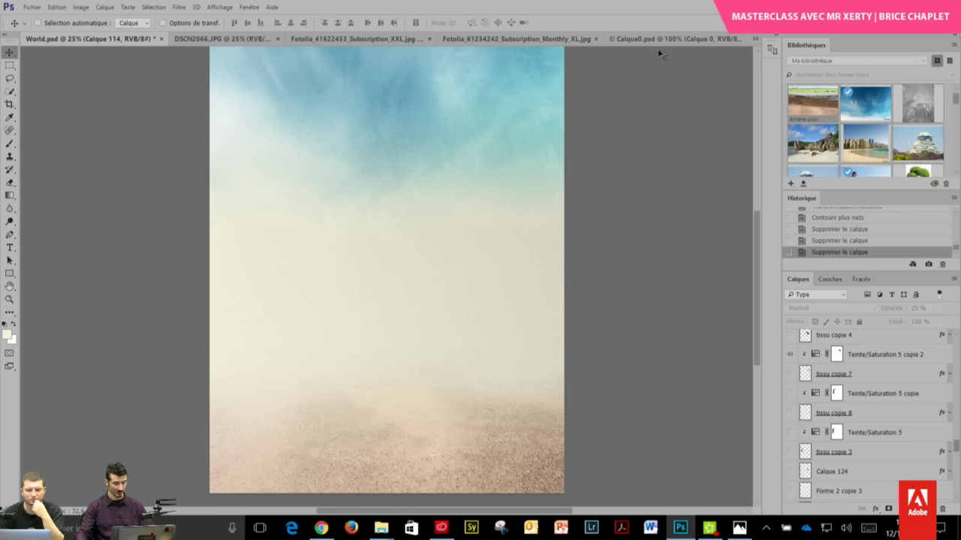
# - Preview the finished Little World image, then close the grunge texture without saving
pyautogui.click(740, 528)
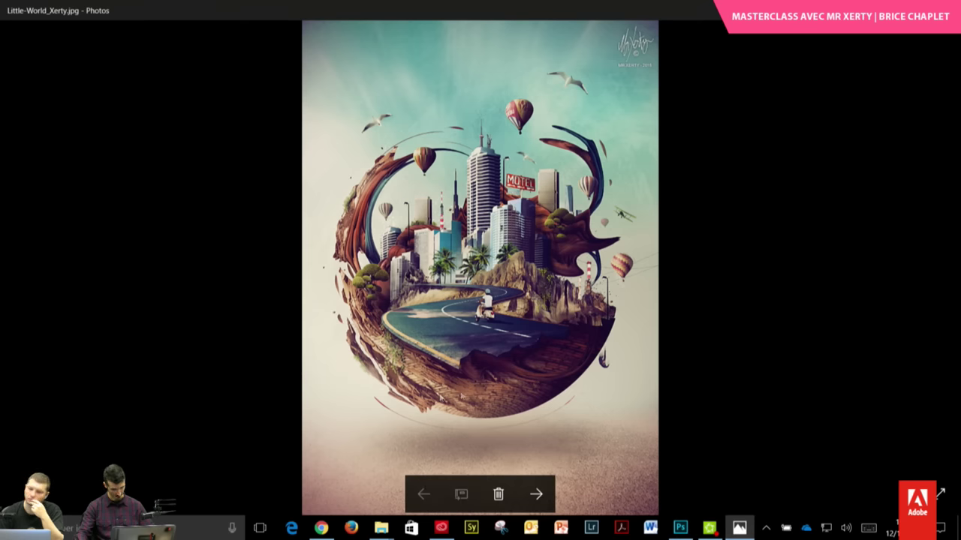
pyautogui.click(680, 529)
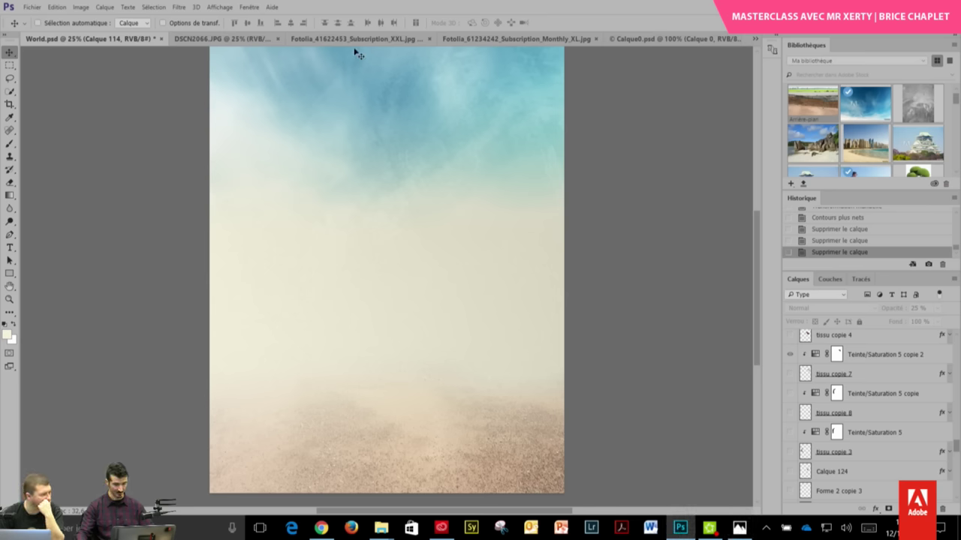
pyautogui.click(240, 40)
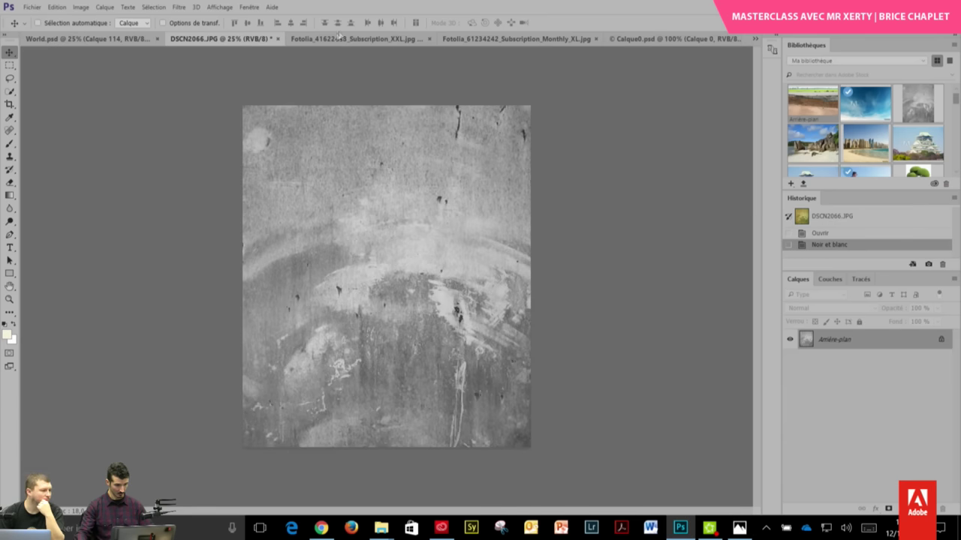
pyautogui.click(277, 38)
pyautogui.click(444, 186)
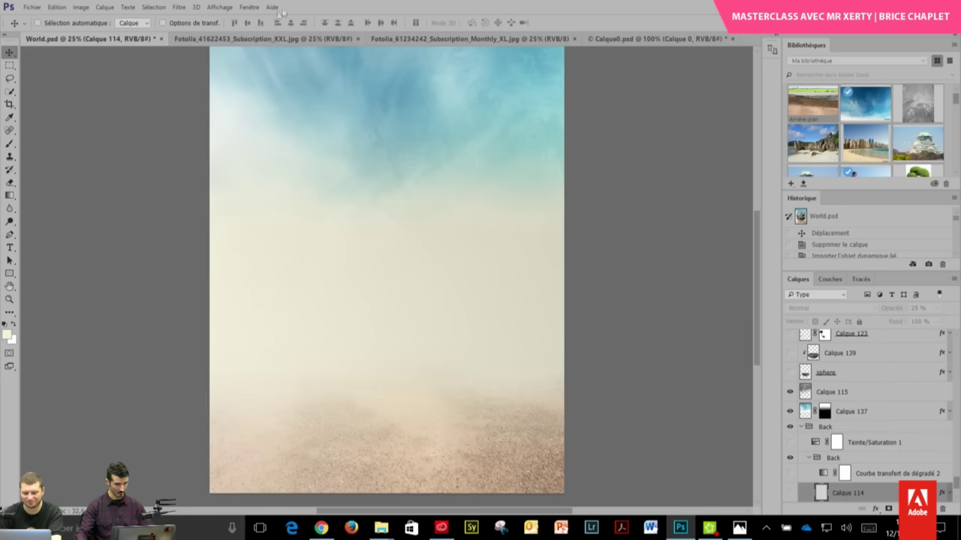
# - Close the road image and enable Auto-Select on the plank-wall texture document
pyautogui.click(363, 42)
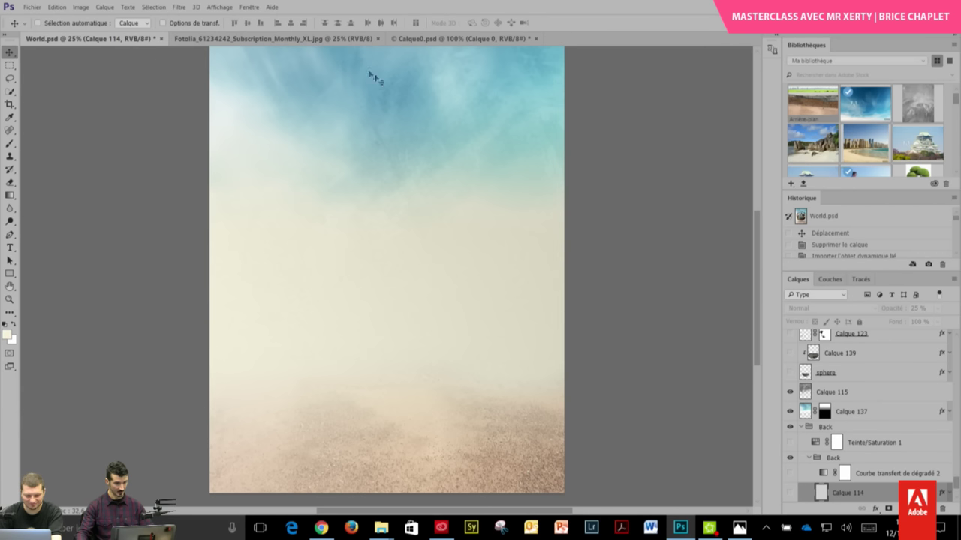
pyautogui.click(295, 42)
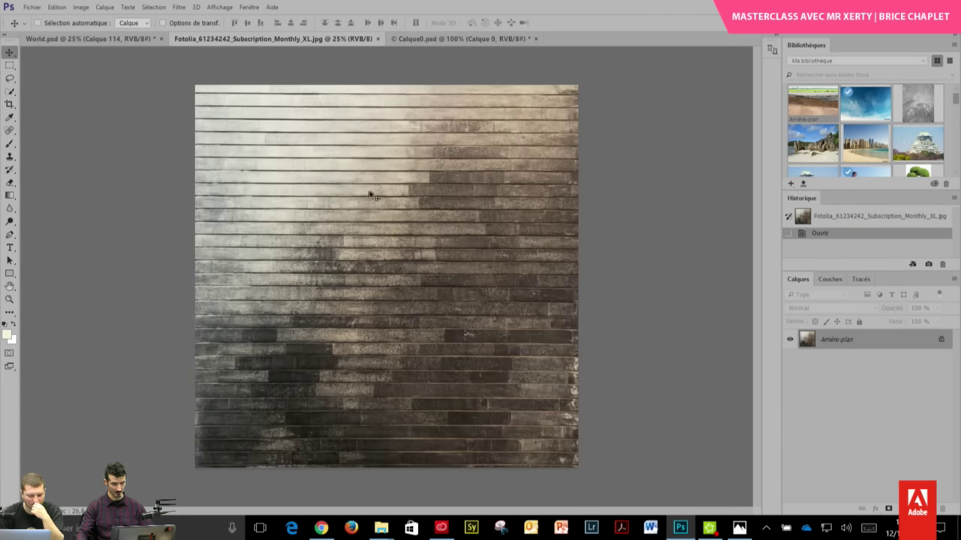
pyautogui.click(37, 24)
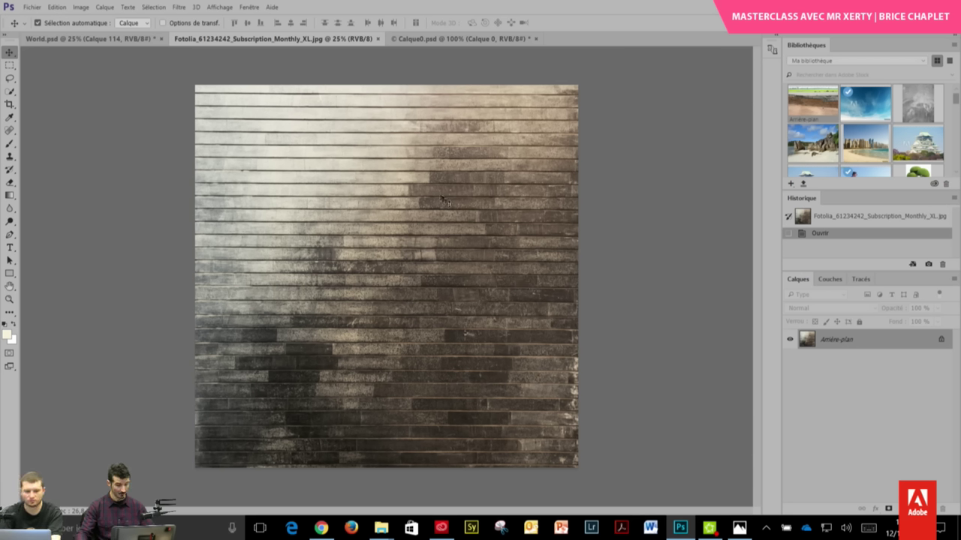
# - Drop the plank texture into World.psd and move Calque 154 above Calque 115
pyautogui.click(90, 38)
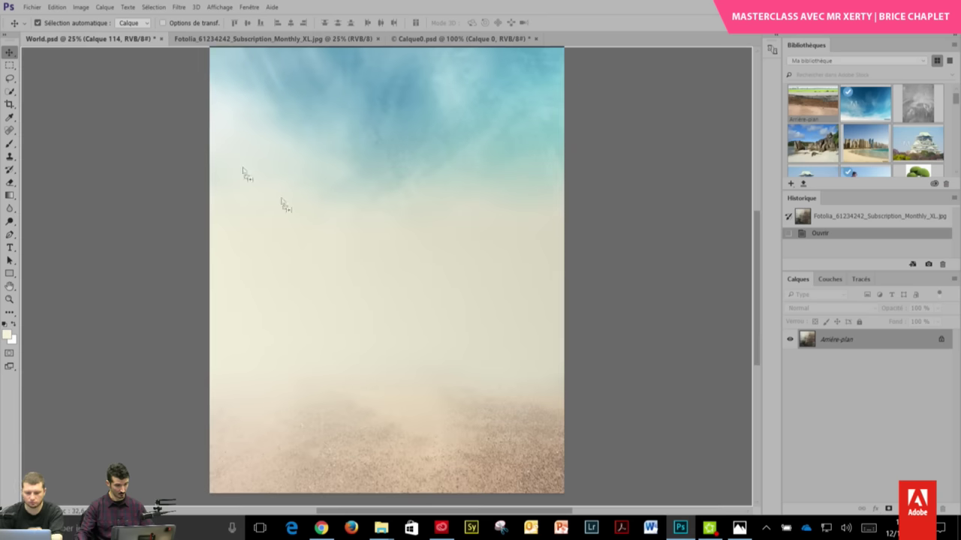
pyautogui.moveTo(285, 207); pyautogui.dragTo(343, 247)
pyautogui.click(9, 66)
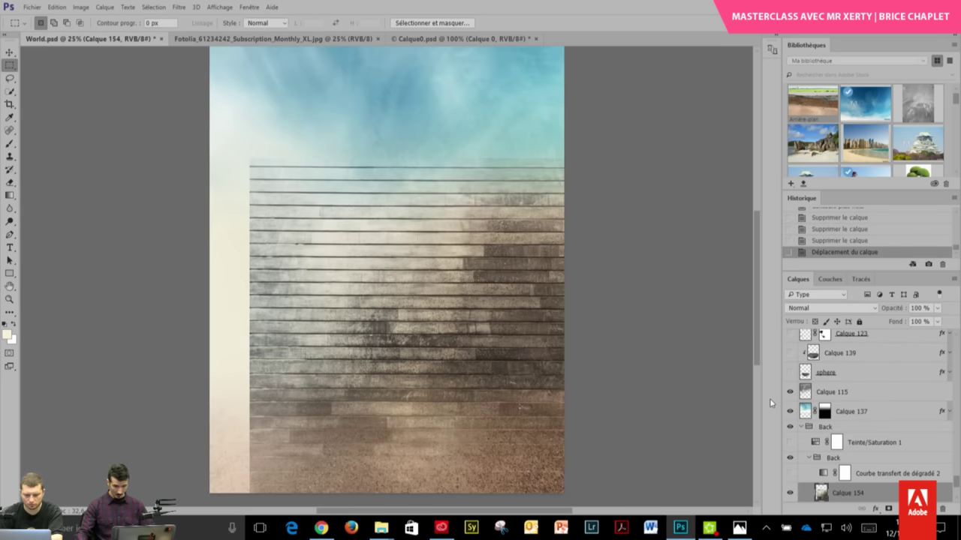
pyautogui.moveTo(862, 493); pyautogui.dragTo(864, 384)
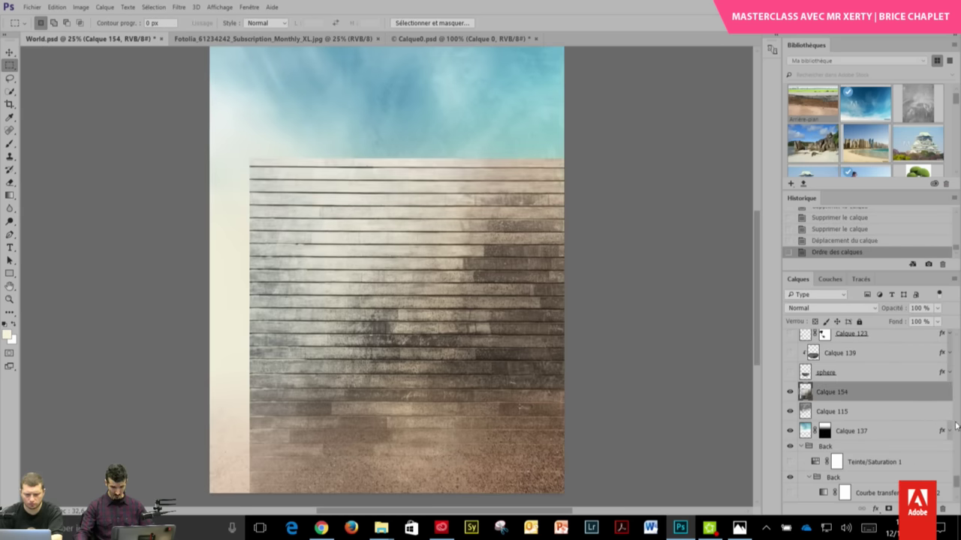
# - Select the background layers and group them as 'Arriere plan'
pyautogui.click(865, 418)
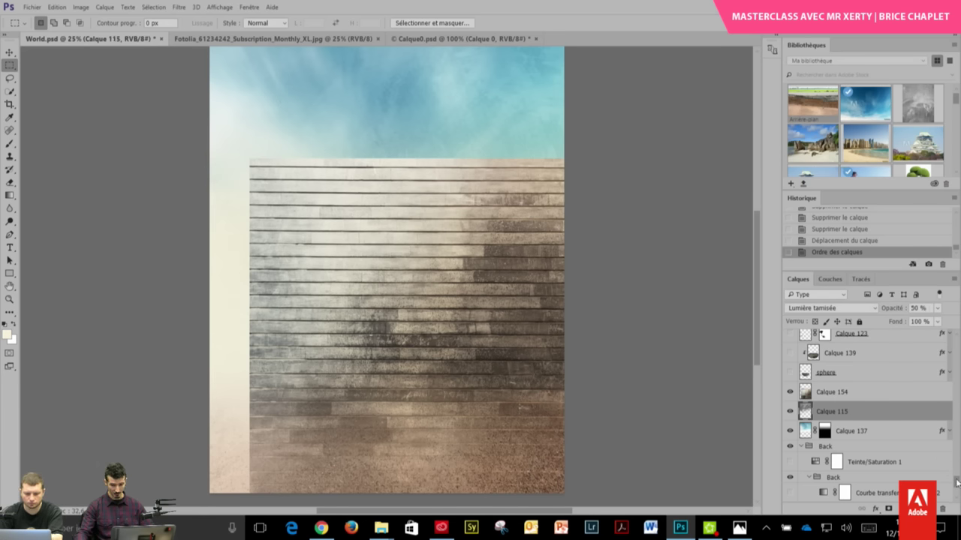
pyautogui.scroll(-3, 957, 483)
pyautogui.keyDown('shift'); pyautogui.click(893, 478); pyautogui.keyUp('shift')
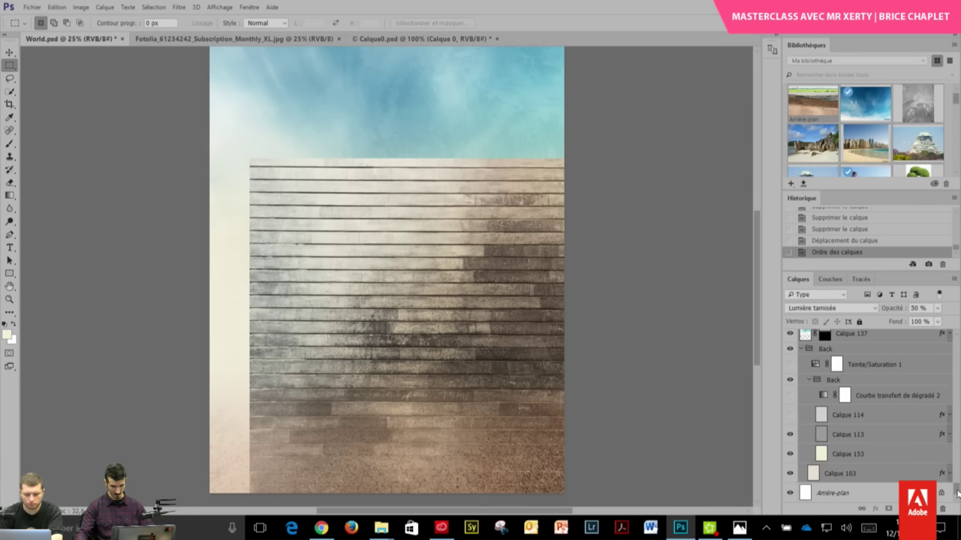
pyautogui.scroll(3, 955, 468)
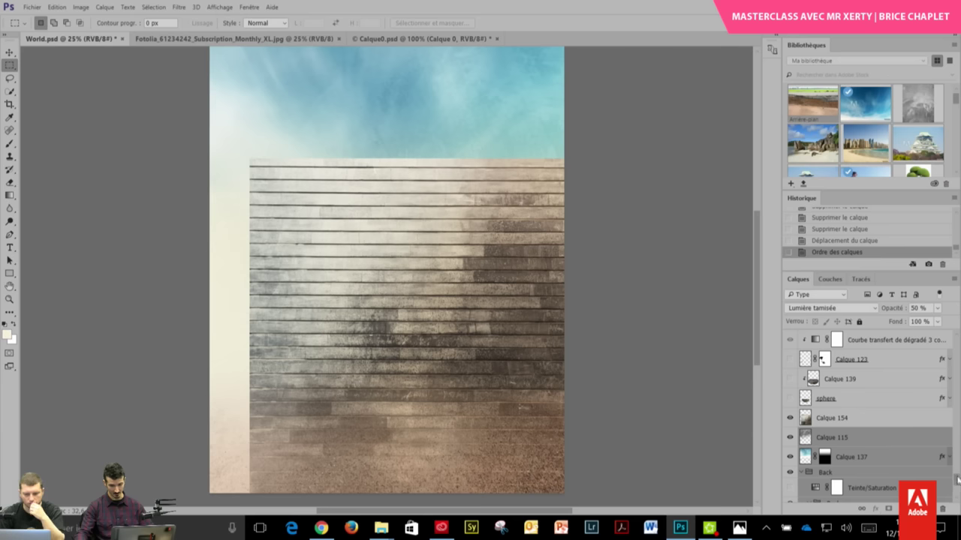
pyautogui.scroll(-5, 958, 484)
pyautogui.scroll(2, 959, 488)
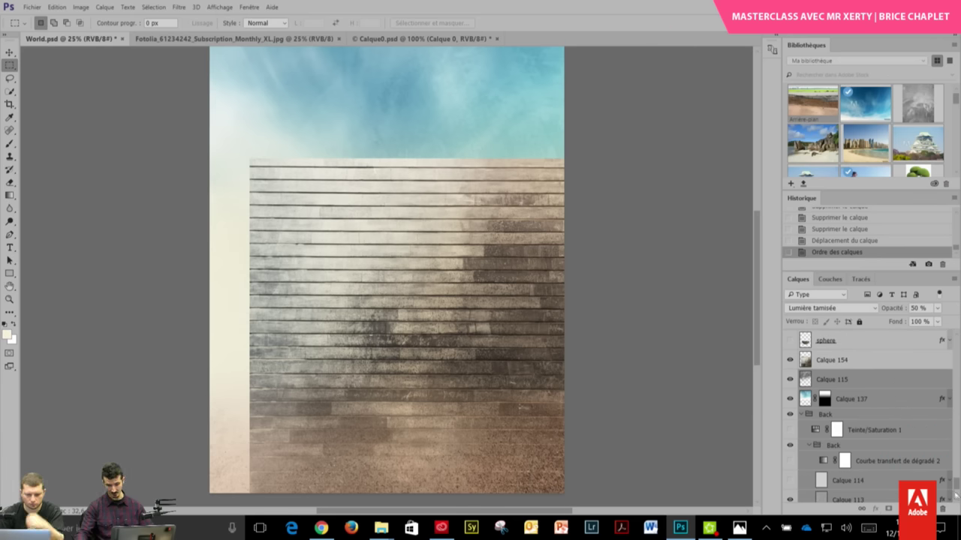
pyautogui.click(953, 278)
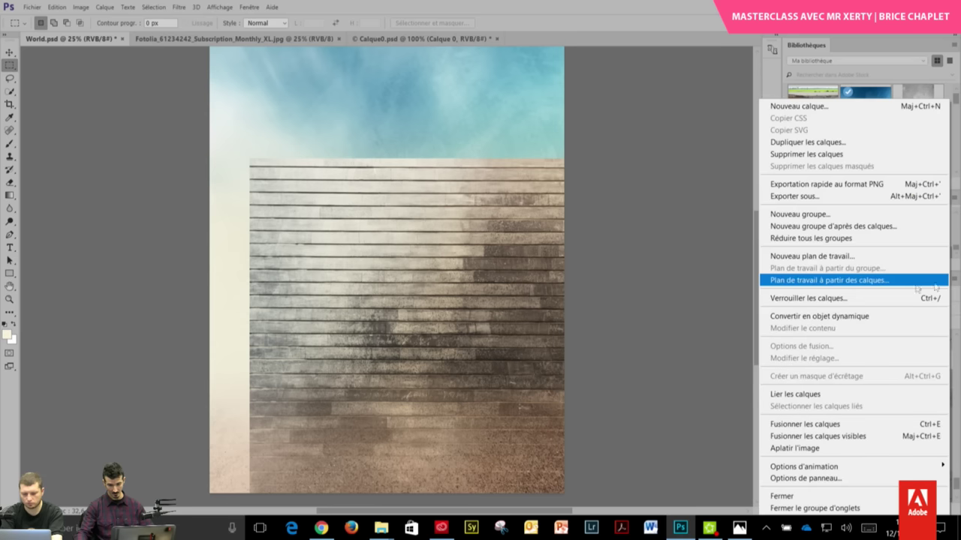
pyautogui.click(855, 230)
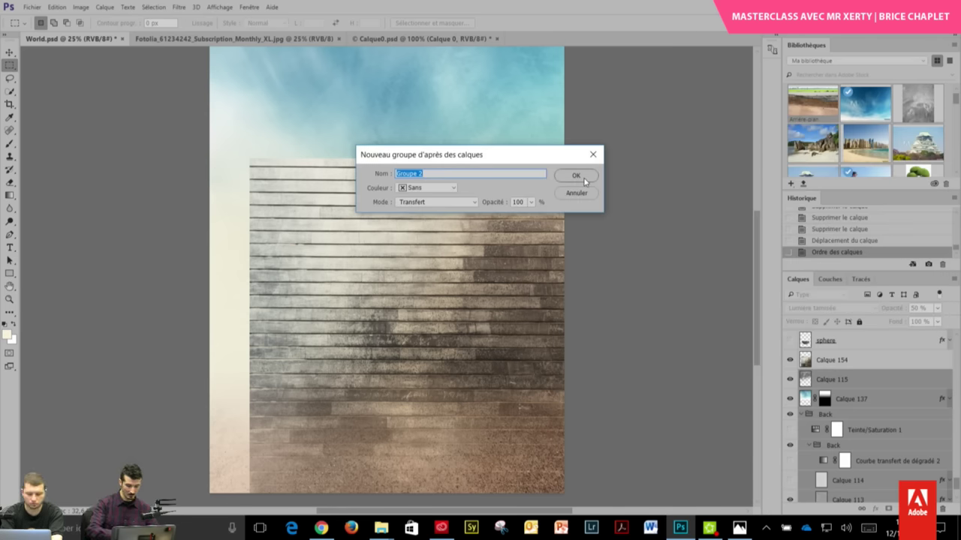
pyautogui.write('Arr')
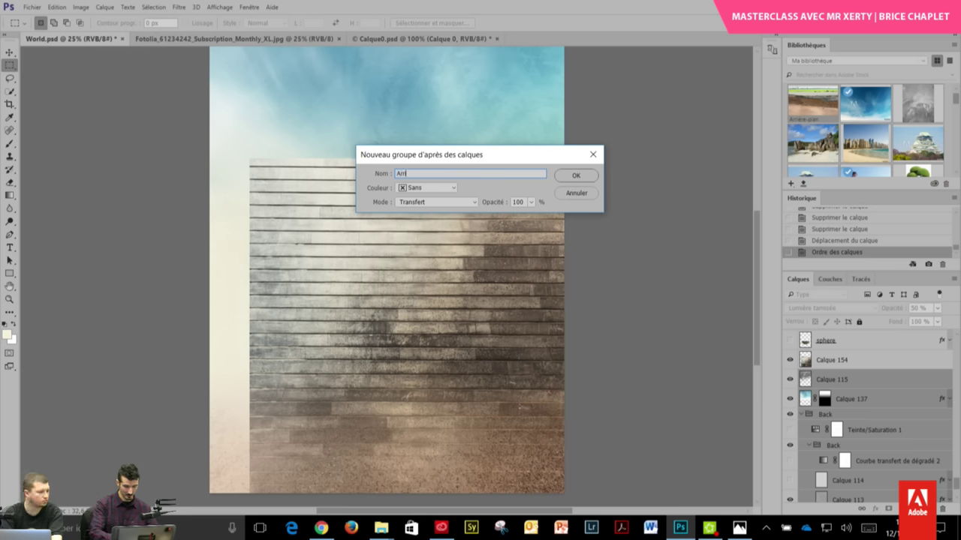
pyautogui.write('iere plan')
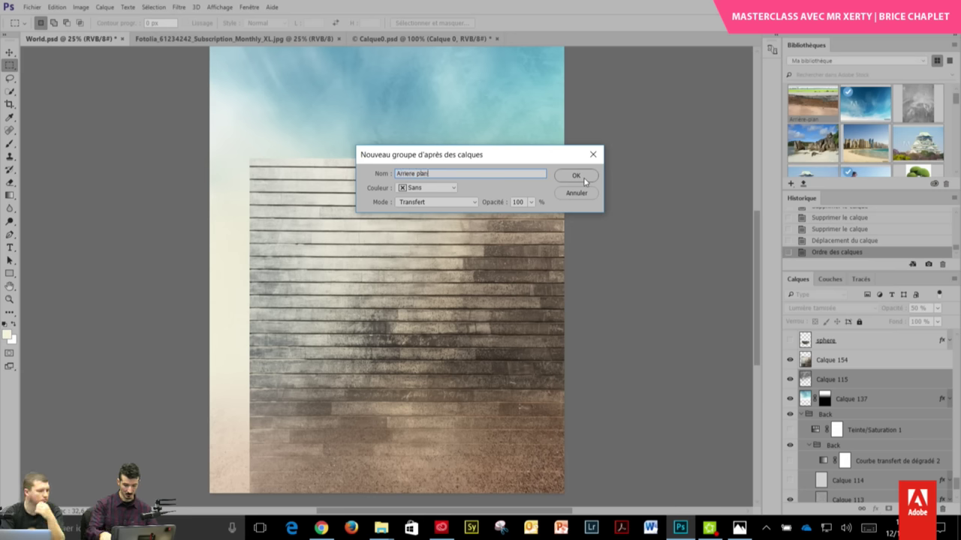
pyautogui.click(576, 177)
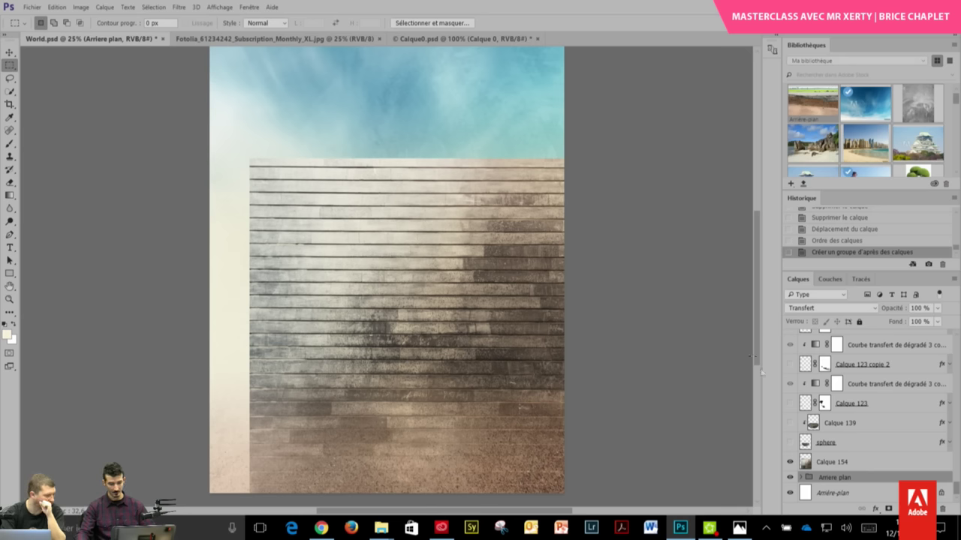
# - Check the new group's visibility and reorder the sol layer just above the base background
pyautogui.click(789, 478)
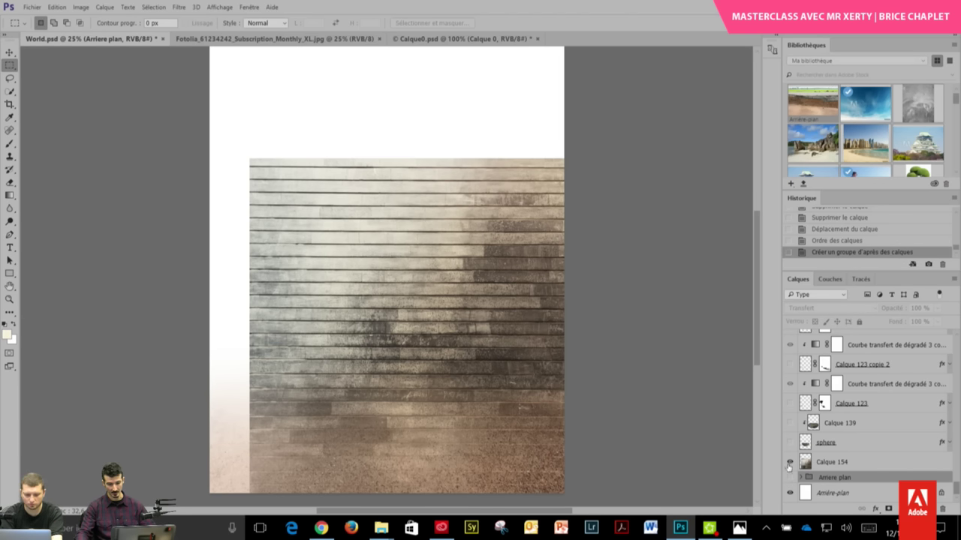
pyautogui.click(790, 461)
pyautogui.click(789, 477)
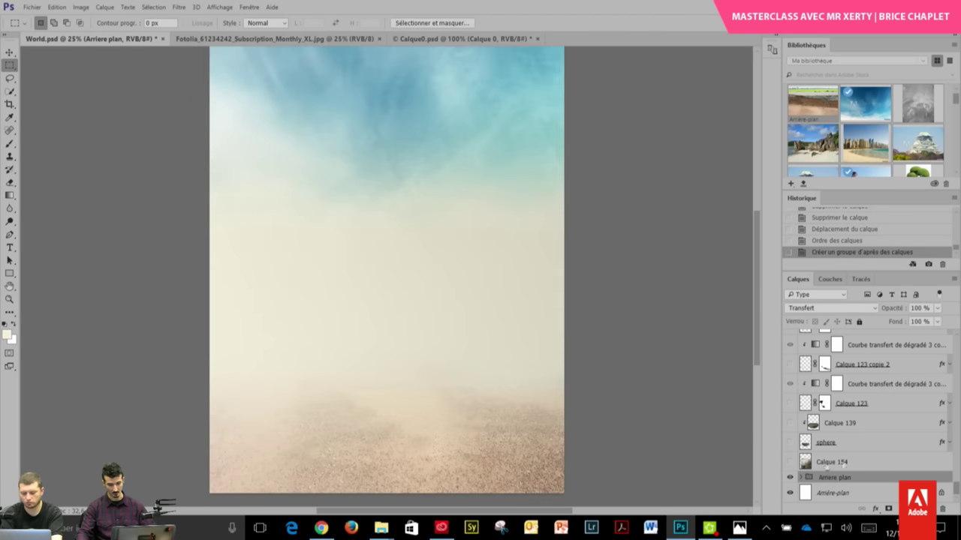
pyautogui.scroll(5, 886, 405)
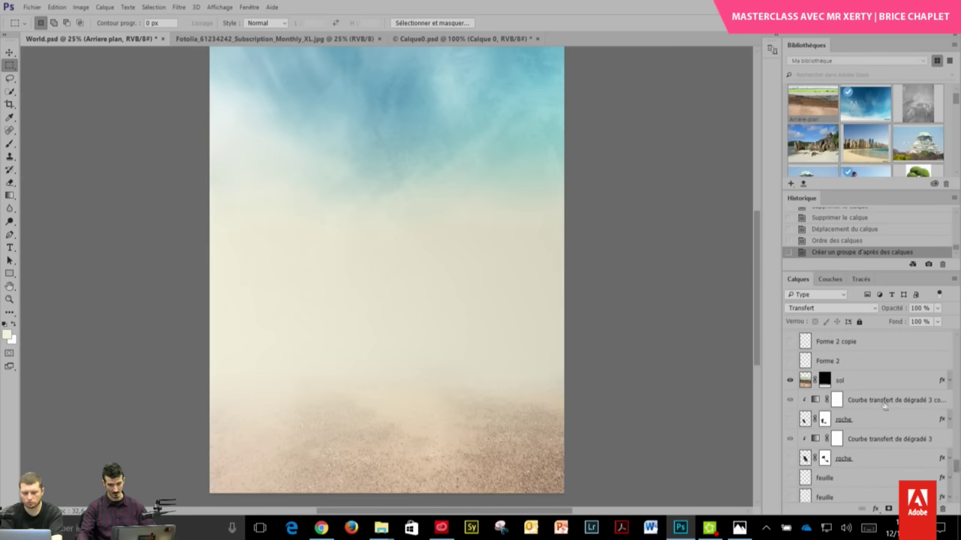
pyautogui.click(870, 381)
pyautogui.scroll(-3, 923, 402)
pyautogui.scroll(-2, 924, 402)
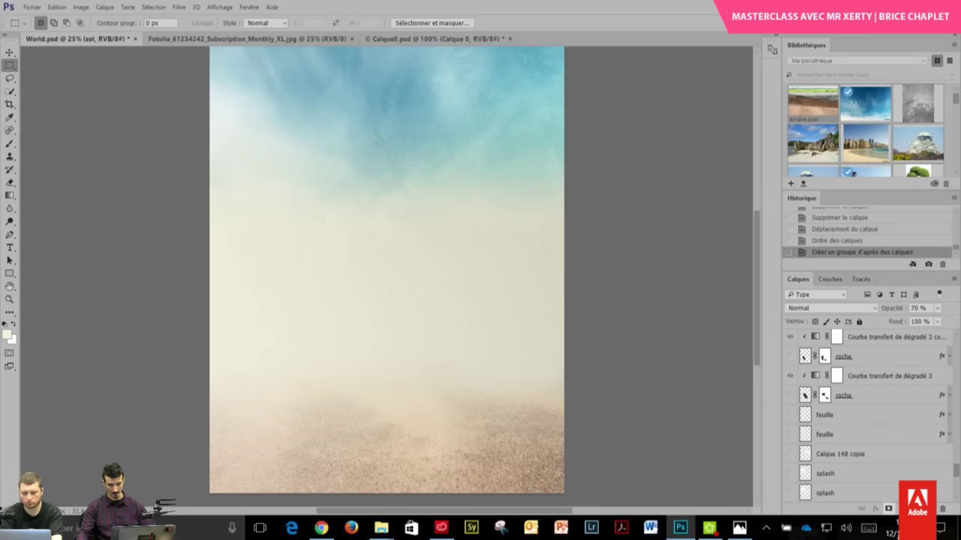
pyautogui.scroll(-3, 923, 402)
pyautogui.scroll(-5, 886, 420)
pyautogui.moveTo(863, 477); pyautogui.dragTo(885, 478)
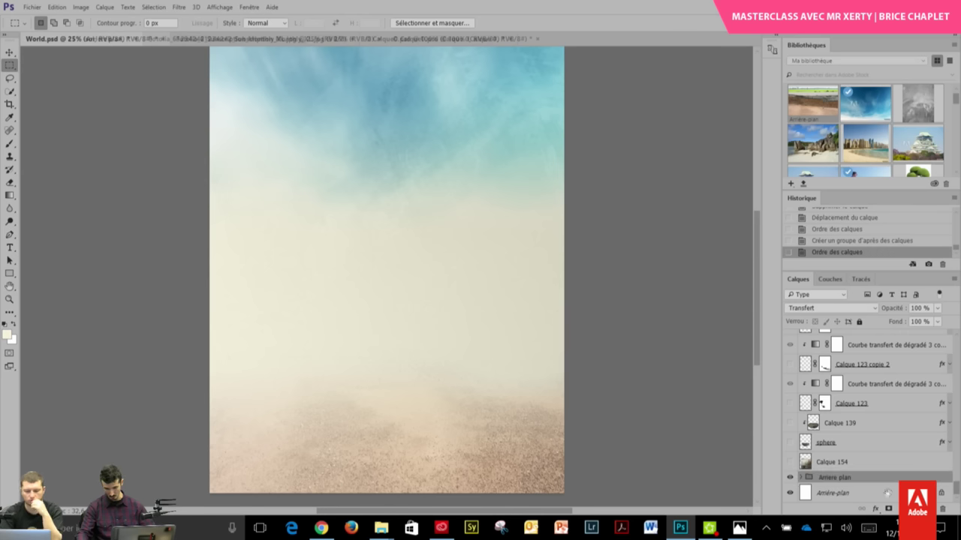
# - Compare the image with and without Arriere plan, then show and select Calque 154
pyautogui.click(789, 478)
pyautogui.click(790, 478)
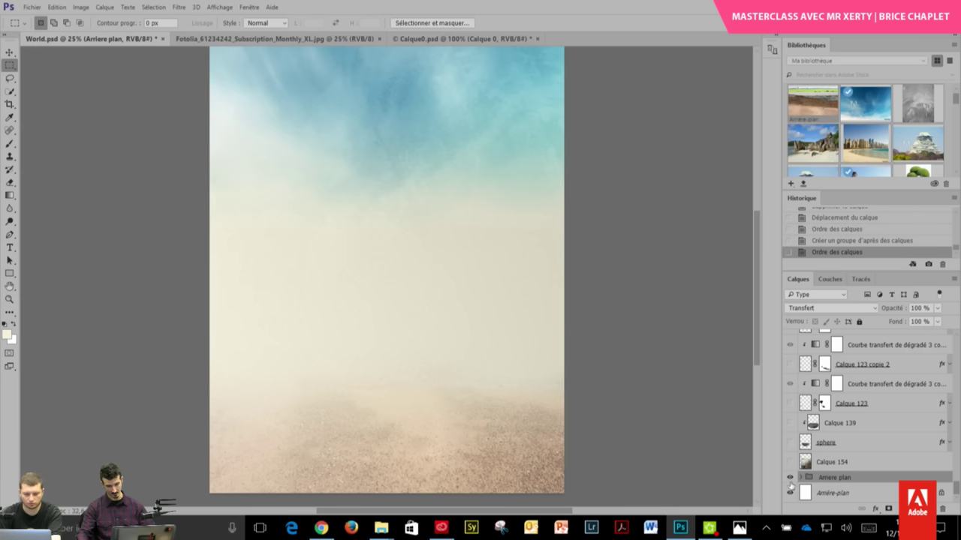
pyautogui.click(790, 479)
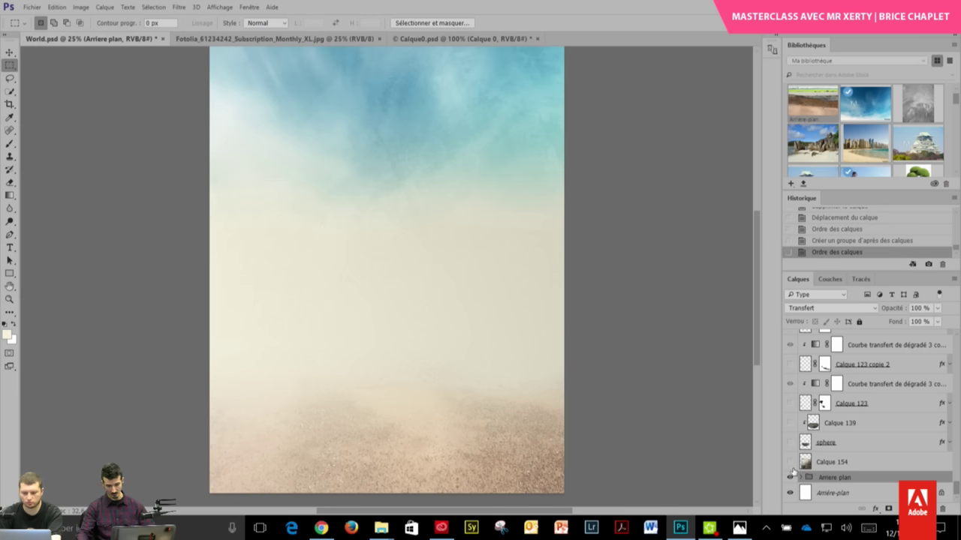
pyautogui.click(790, 462)
pyautogui.click(857, 467)
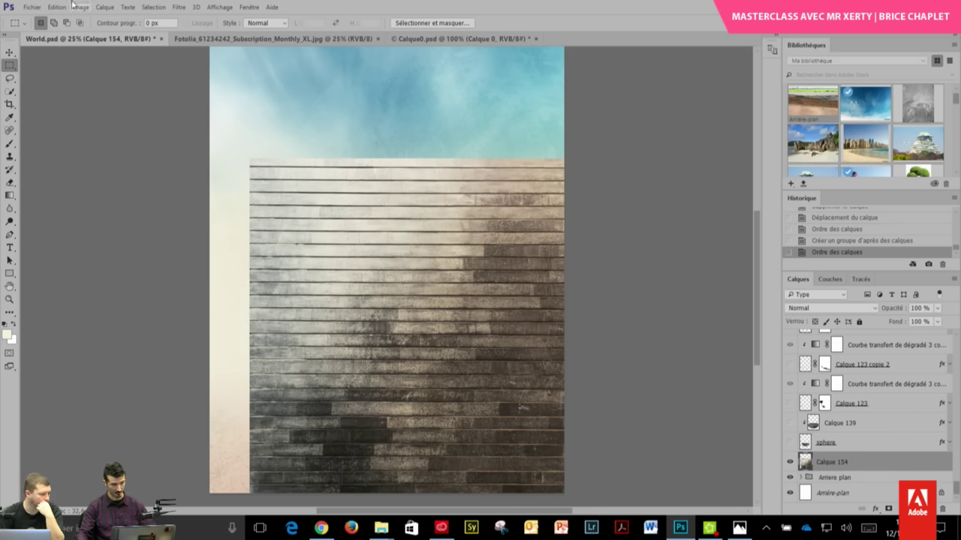
# - Free-transform the Calque 154 plank texture down to 84.33% and position it mid-poster
pyautogui.rightClick(464, 239)
pyautogui.click(579, 361)
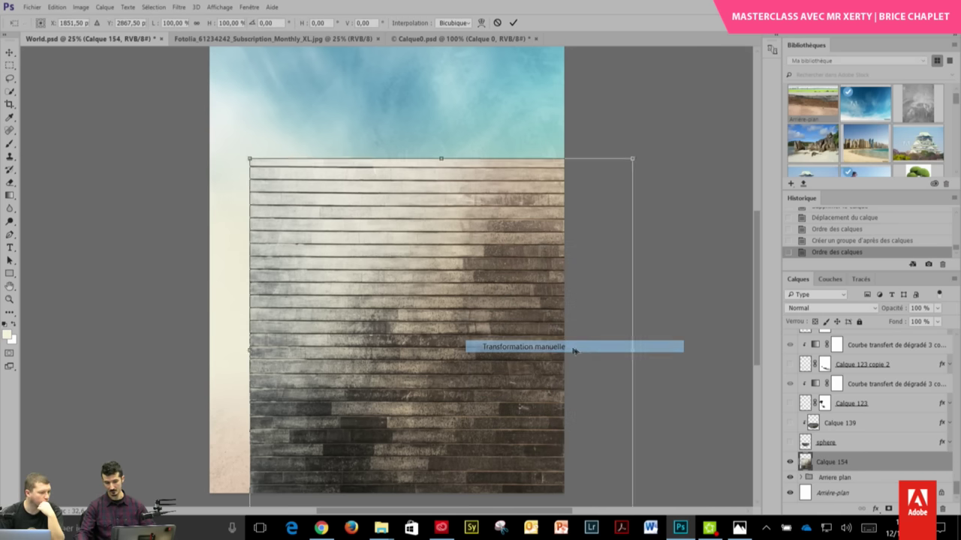
pyautogui.moveTo(520, 358)
pyautogui.mouseDown()
pyautogui.moveTo(475, 274)
pyautogui.moveTo(490, 277)
pyautogui.mouseUp()
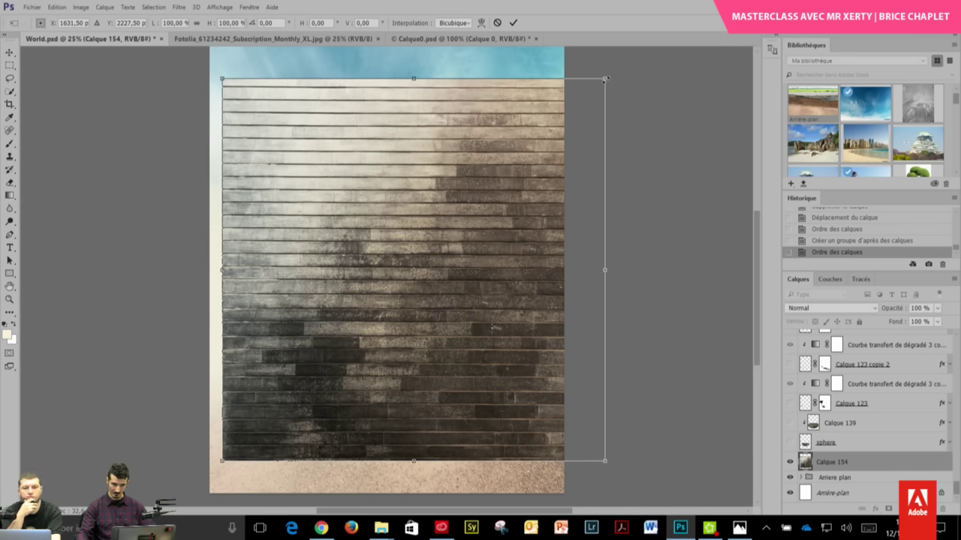
pyautogui.moveTo(606, 79); pyautogui.dragTo(605, 95)
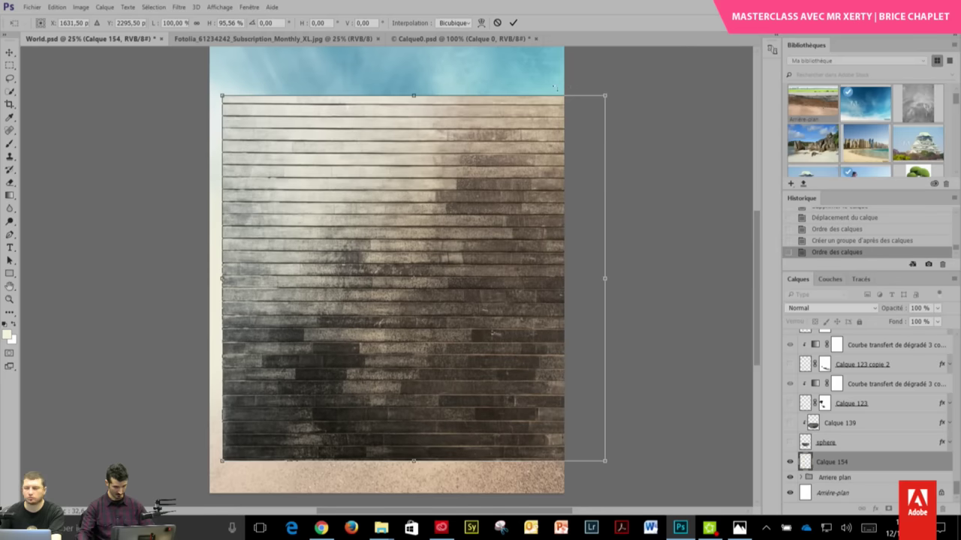
pyautogui.hotkey('ctrl', 'z')
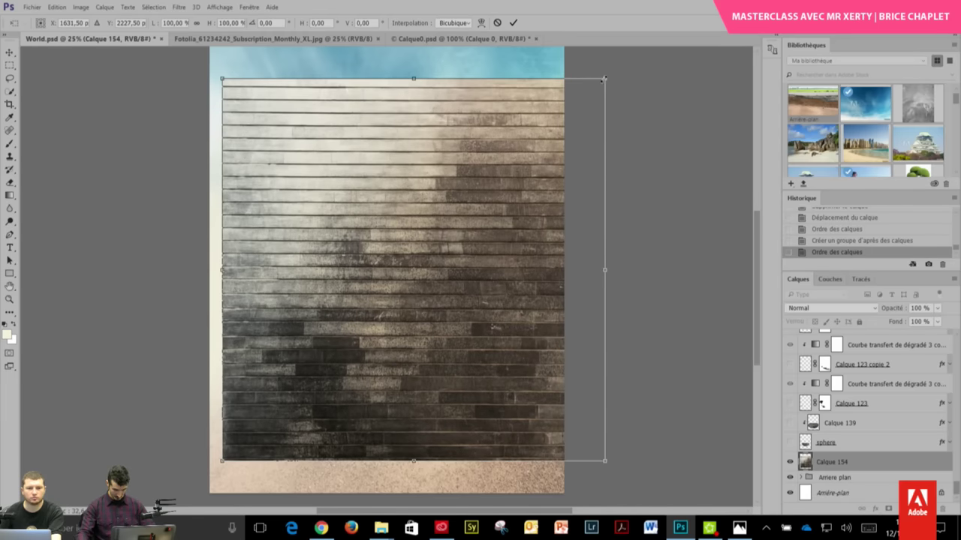
pyautogui.moveTo(604, 78); pyautogui.dragTo(554, 140)
pyautogui.moveTo(492, 210); pyautogui.dragTo(491, 145)
pyautogui.scroll(2, 490, 145)
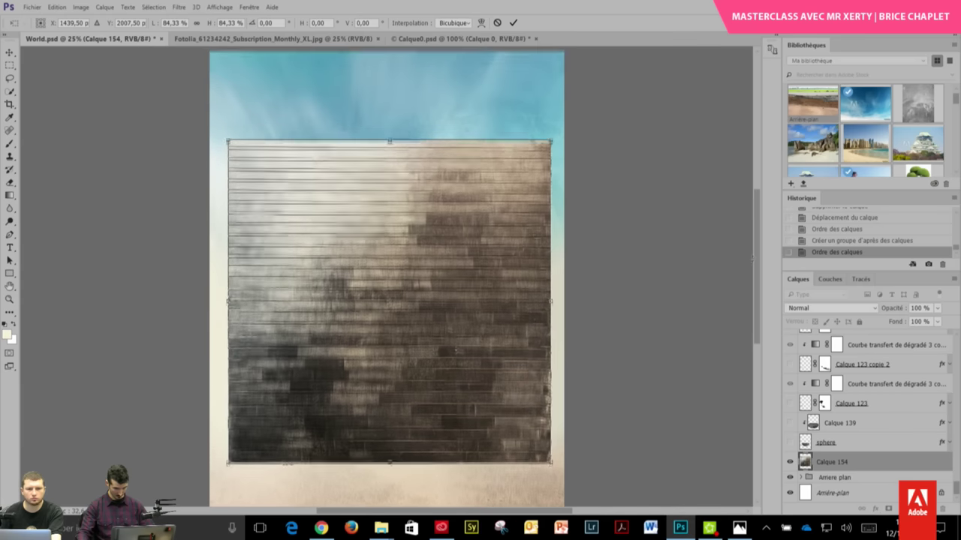
pyautogui.press('Return')
pyautogui.press('m')
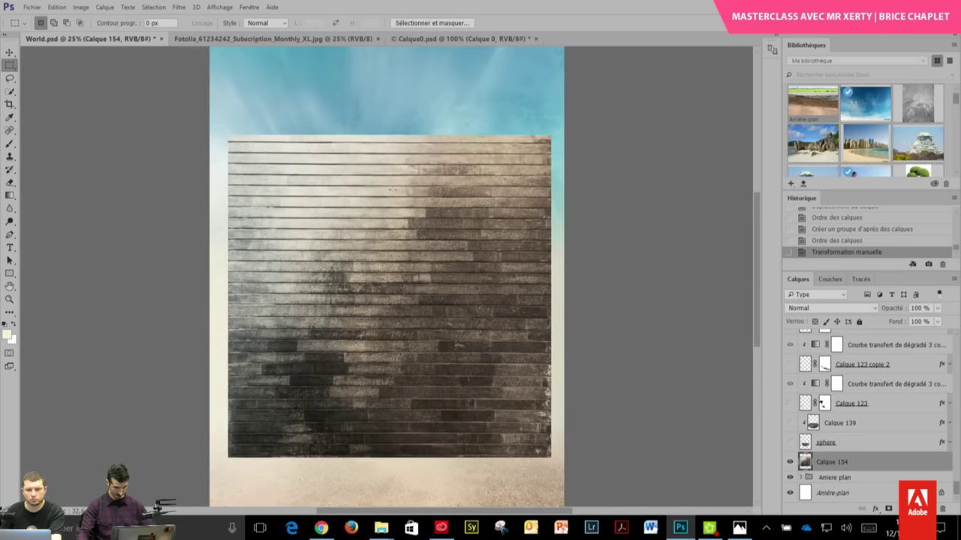
pyautogui.click(178, 7)
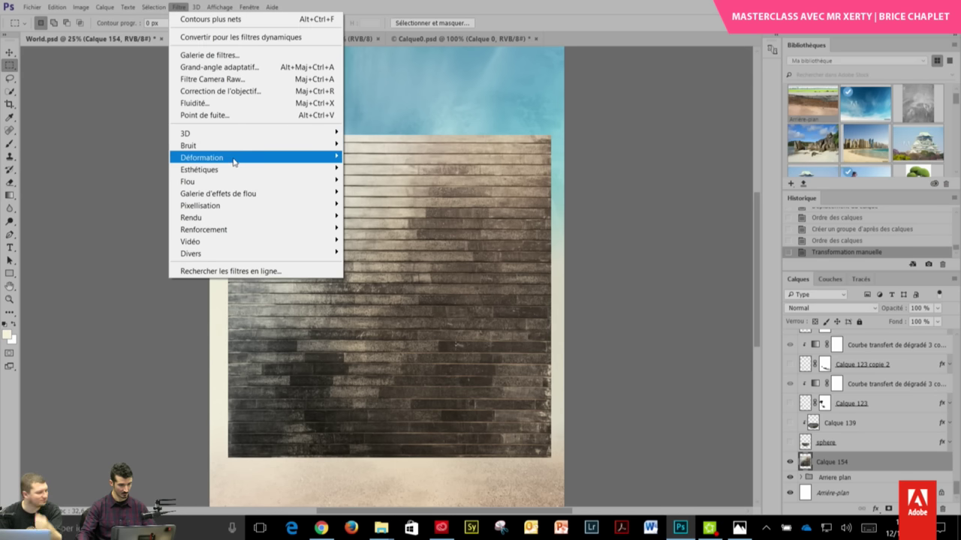
pyautogui.moveTo(225, 157)
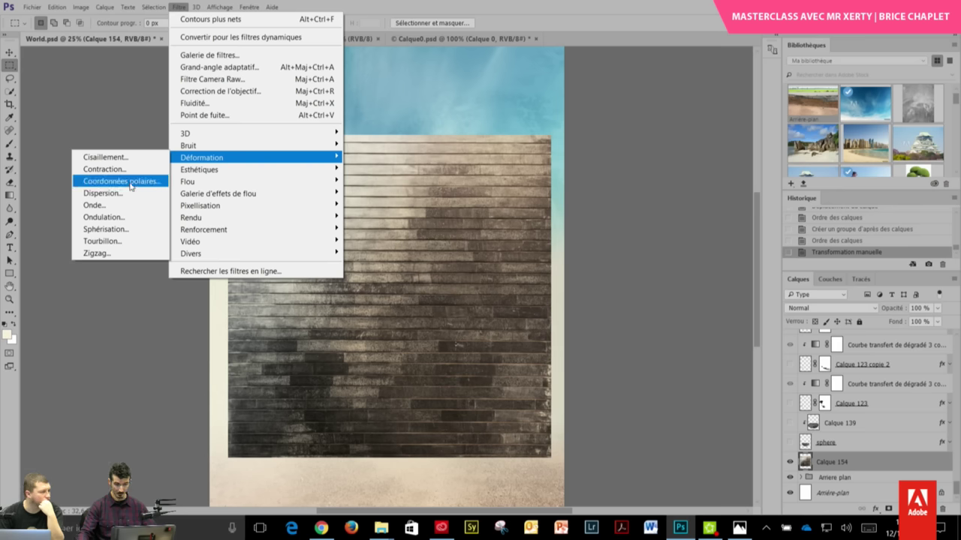
pyautogui.click(129, 186)
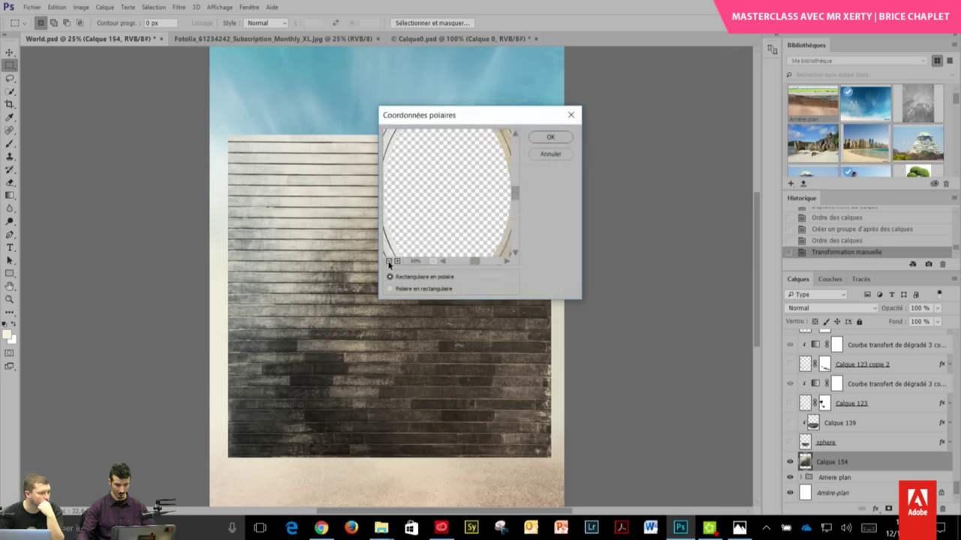
pyautogui.click(388, 261)
pyautogui.click(391, 289)
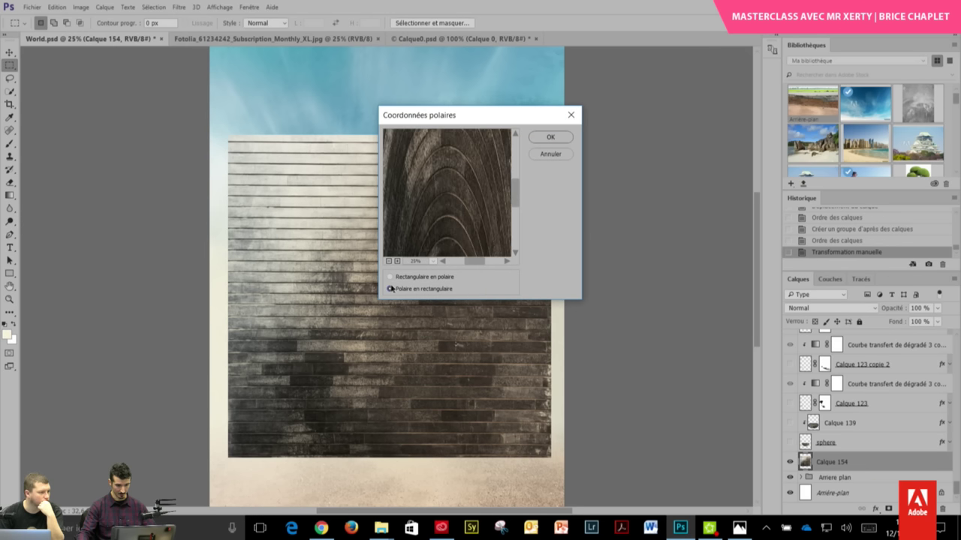
pyautogui.click(390, 277)
pyautogui.click(388, 261)
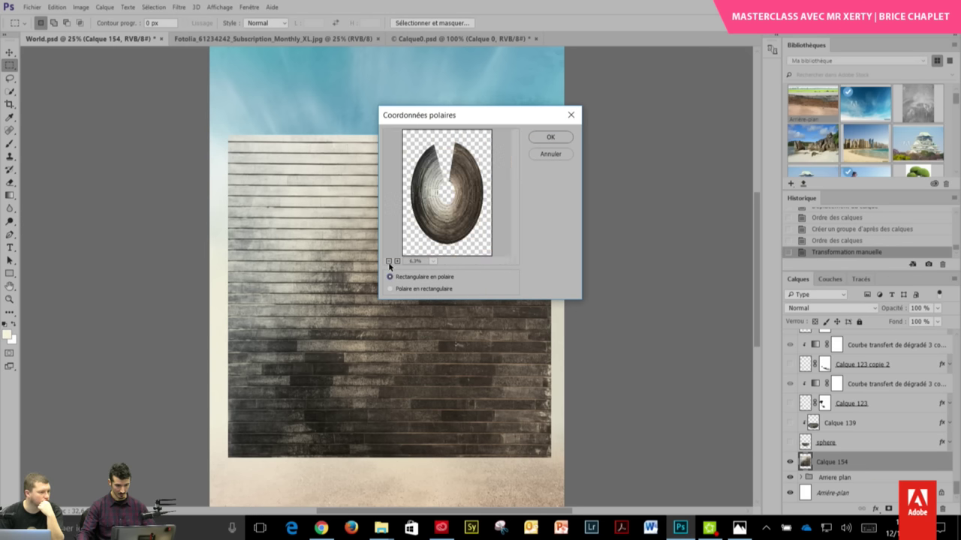
pyautogui.click(554, 157)
# - Rotate the plank texture 90° so the planks run vertically
pyautogui.rightClick(451, 193)
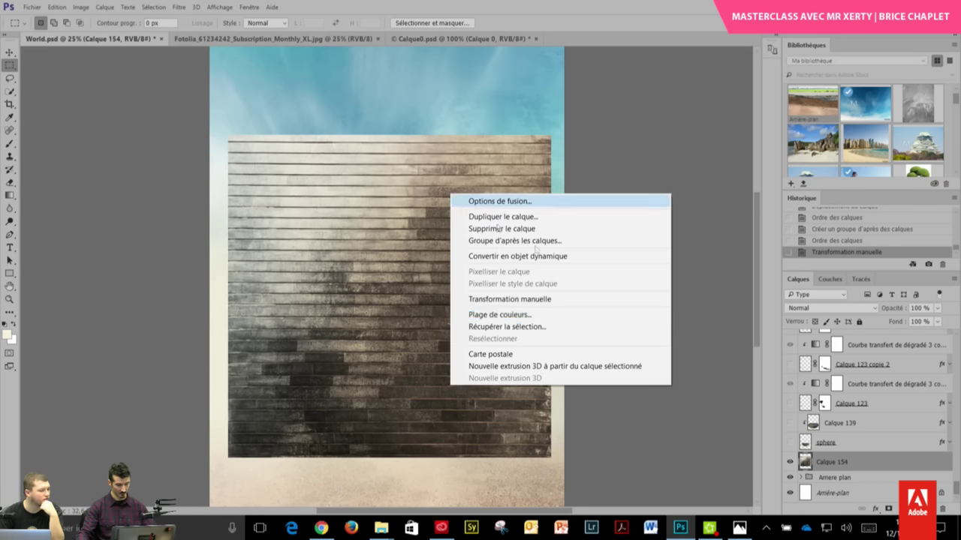
pyautogui.click(551, 302)
pyautogui.moveTo(574, 123)
pyautogui.mouseDown()
pyautogui.moveTo(610, 441)
pyautogui.moveTo(590, 449)
pyautogui.mouseUp()
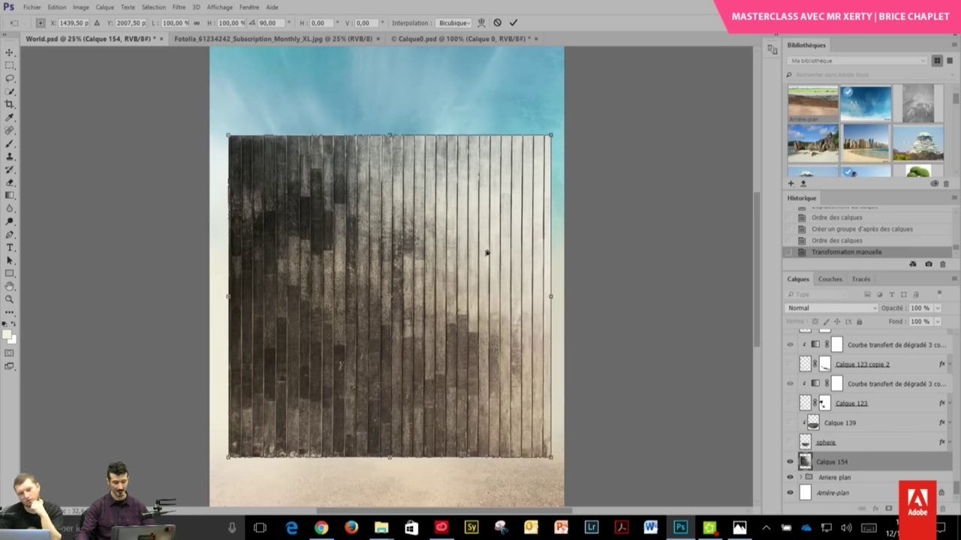
pyautogui.press('Return')
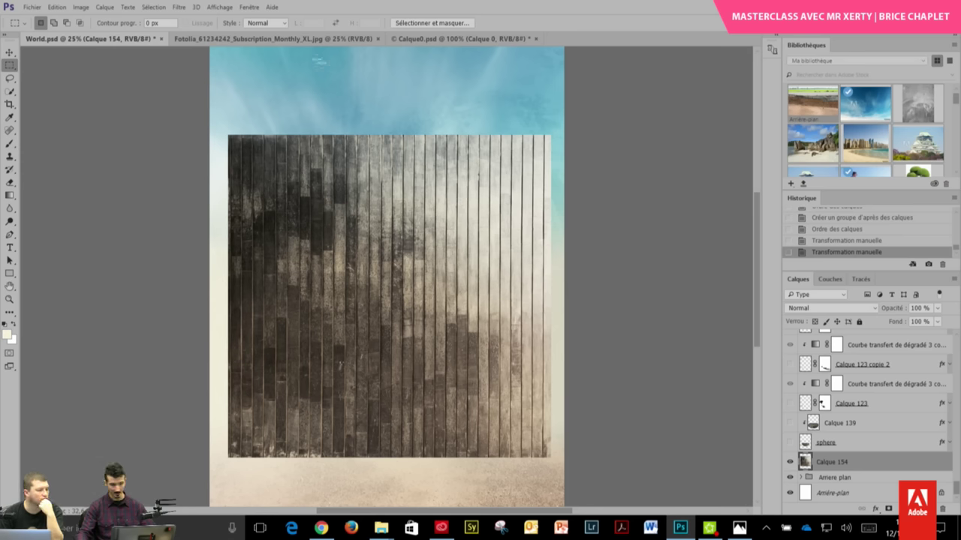
# - Apply Coordonnées polaires (Rectangulaire en polaire) to bend the planks into a ring
pyautogui.click(179, 7)
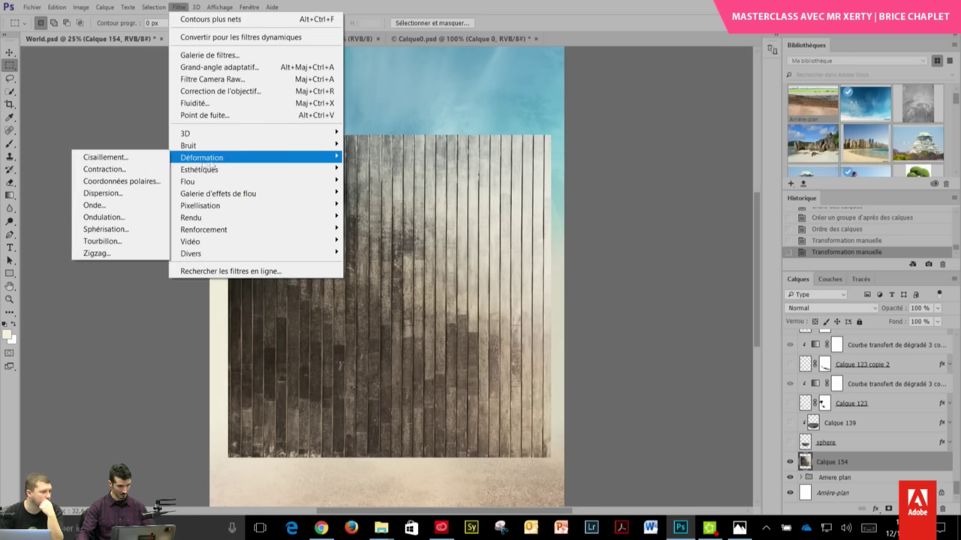
pyautogui.click(146, 183)
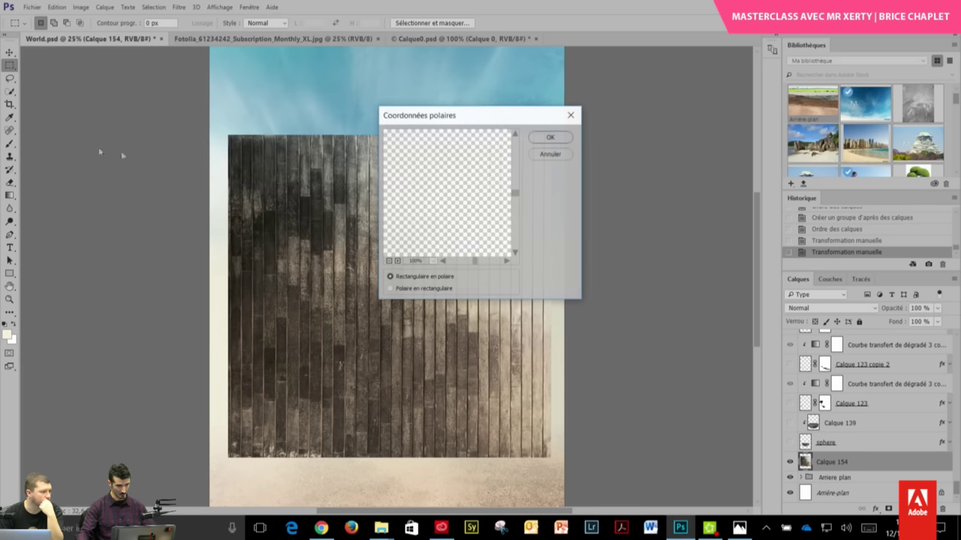
pyautogui.click(389, 261)
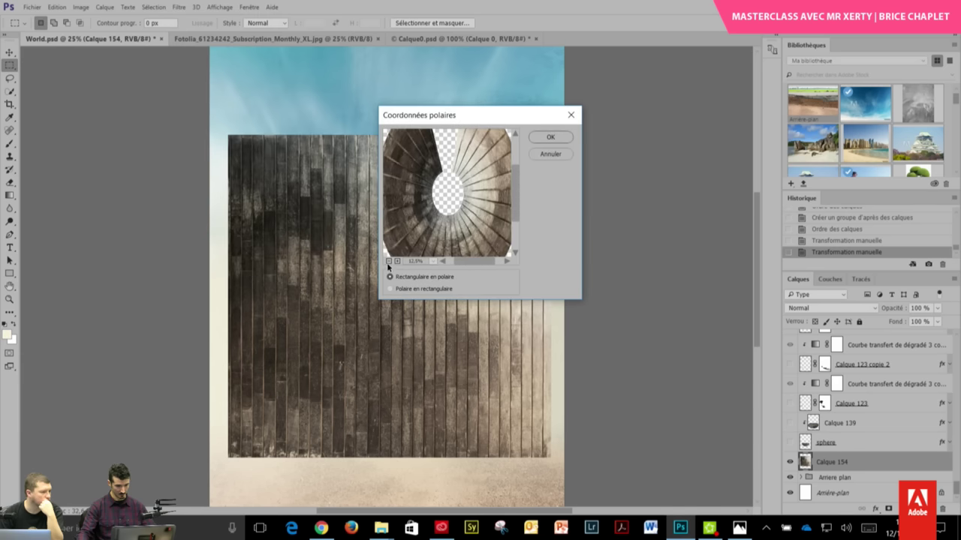
pyautogui.click(389, 261)
pyautogui.click(397, 262)
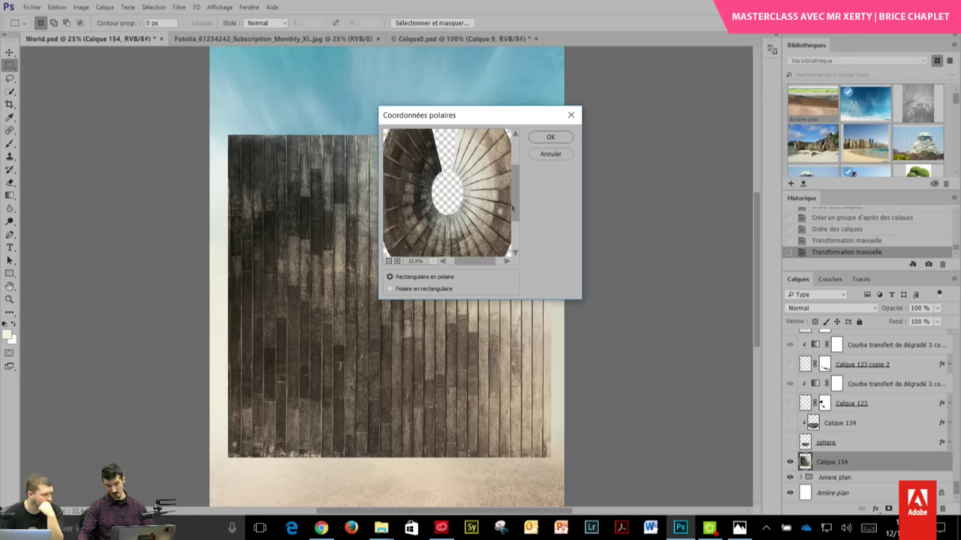
pyautogui.click(549, 154)
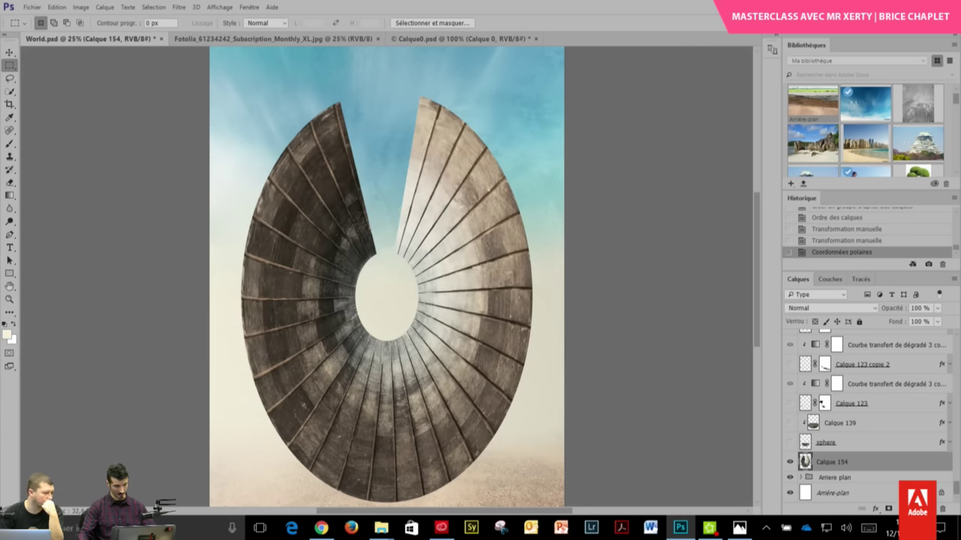
# - Transform the plank ring to 74.32% height and settle it lower on the poster
pyautogui.rightClick(434, 219)
pyautogui.click(507, 336)
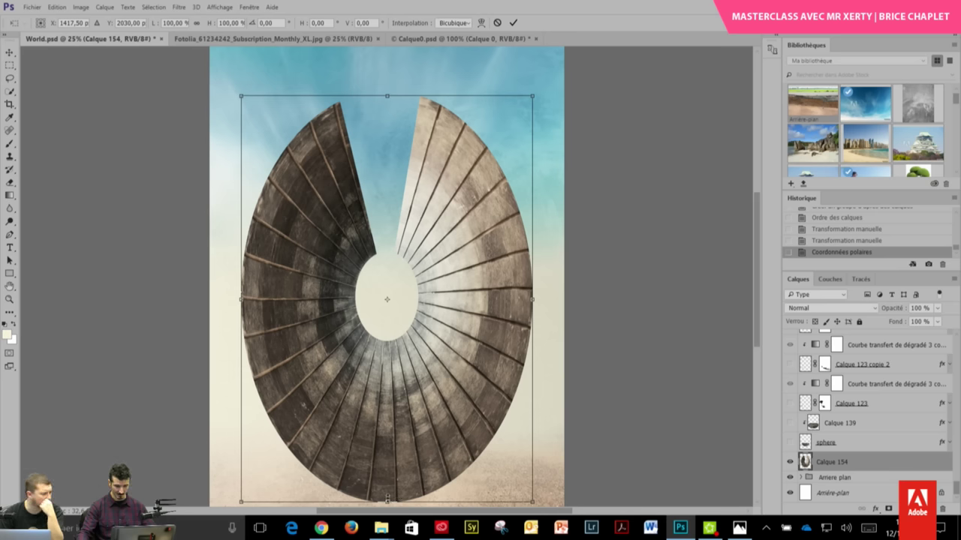
pyautogui.moveTo(387, 500); pyautogui.dragTo(396, 406)
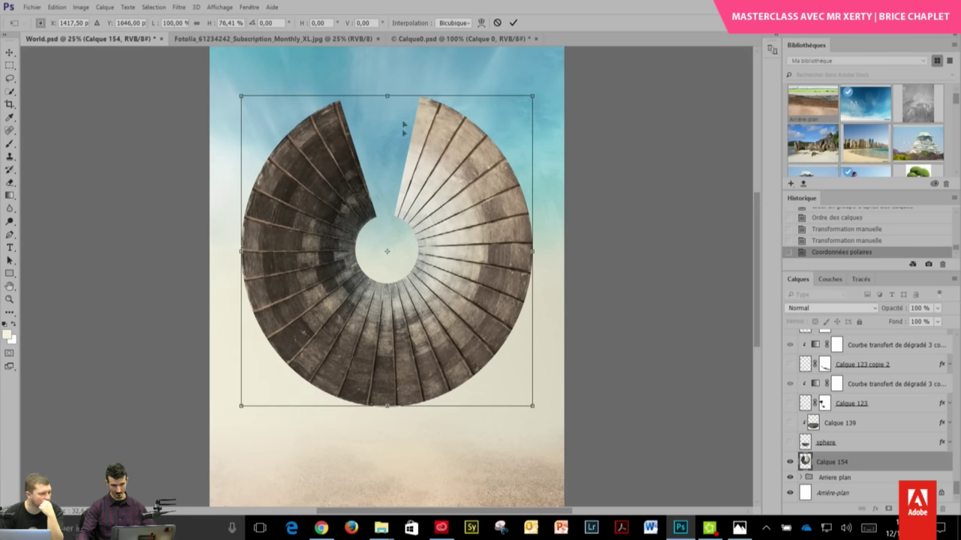
pyautogui.moveTo(455, 250); pyautogui.dragTo(458, 272)
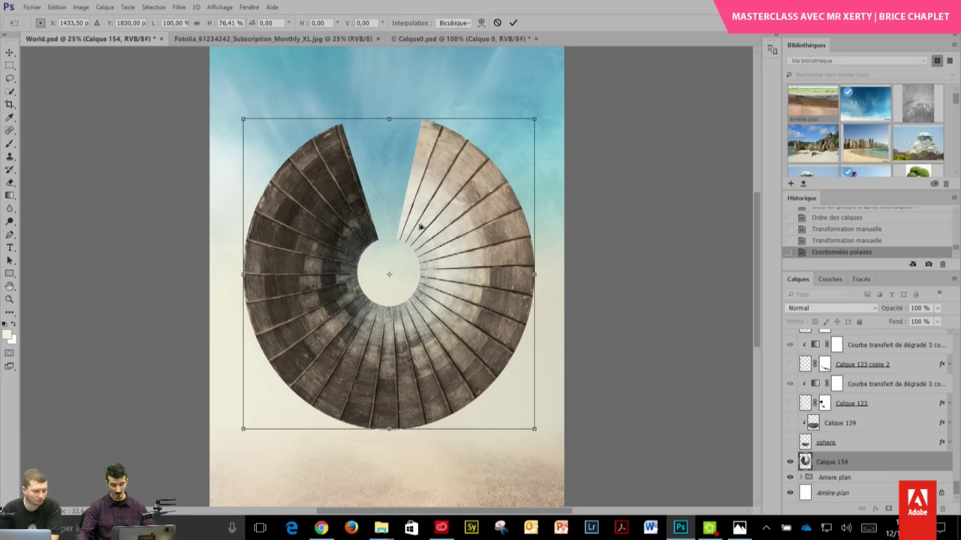
pyautogui.moveTo(389, 118); pyautogui.dragTo(389, 128)
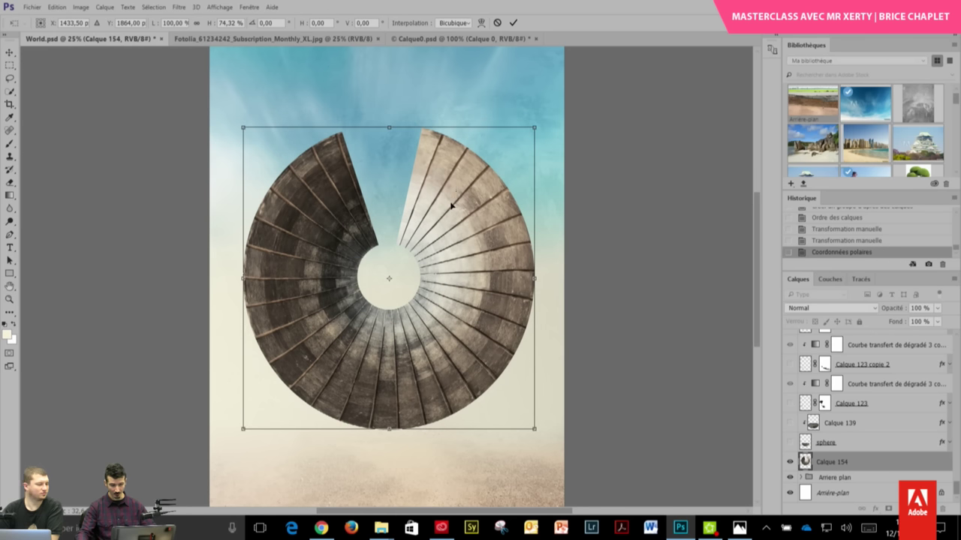
pyautogui.moveTo(453, 204); pyautogui.dragTo(451, 197)
pyautogui.press('Return')
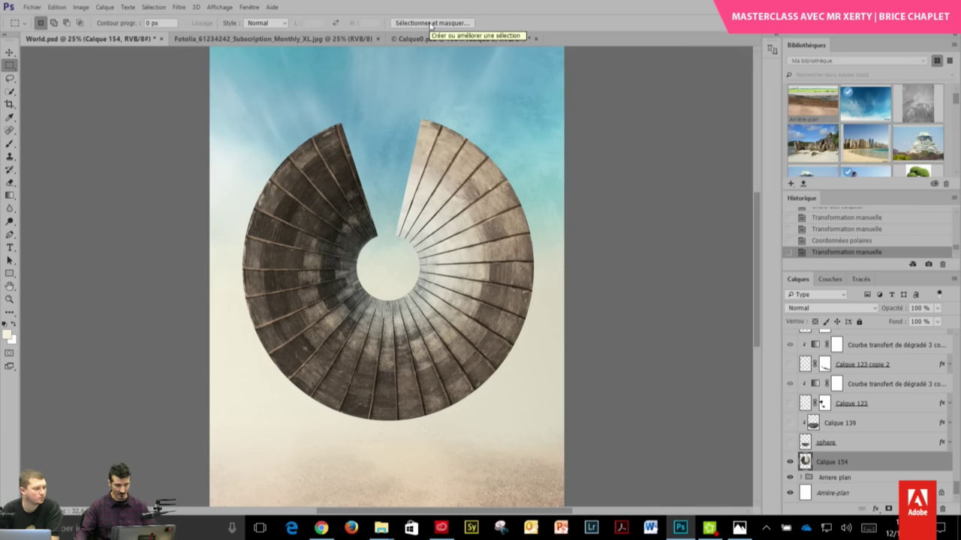
pyautogui.click(411, 39)
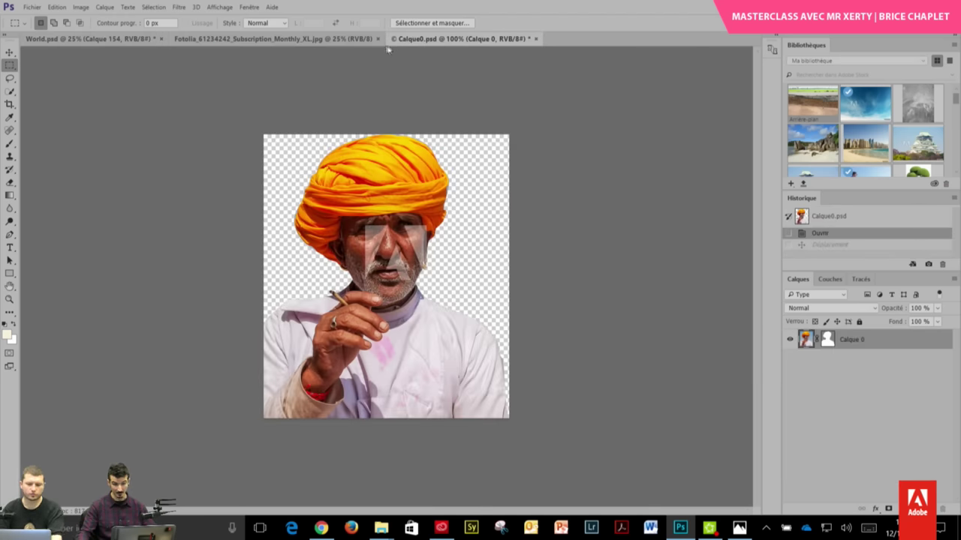
pyautogui.click(343, 39)
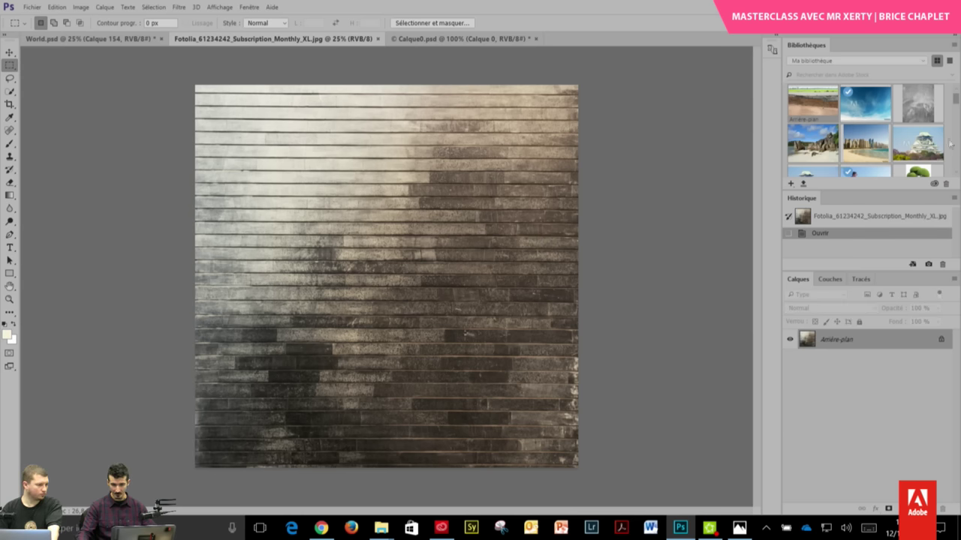
pyautogui.moveTo(957, 98); pyautogui.dragTo(958, 109)
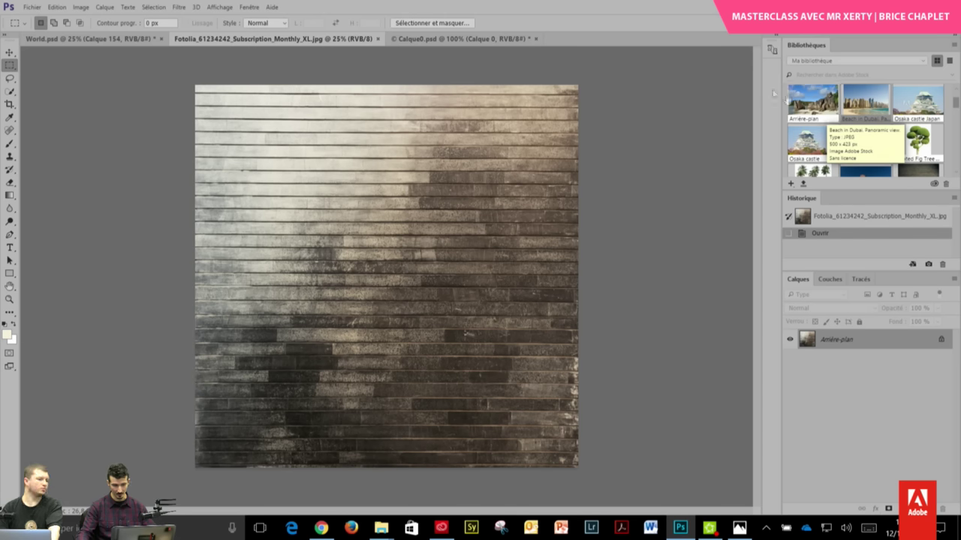
pyautogui.click(141, 42)
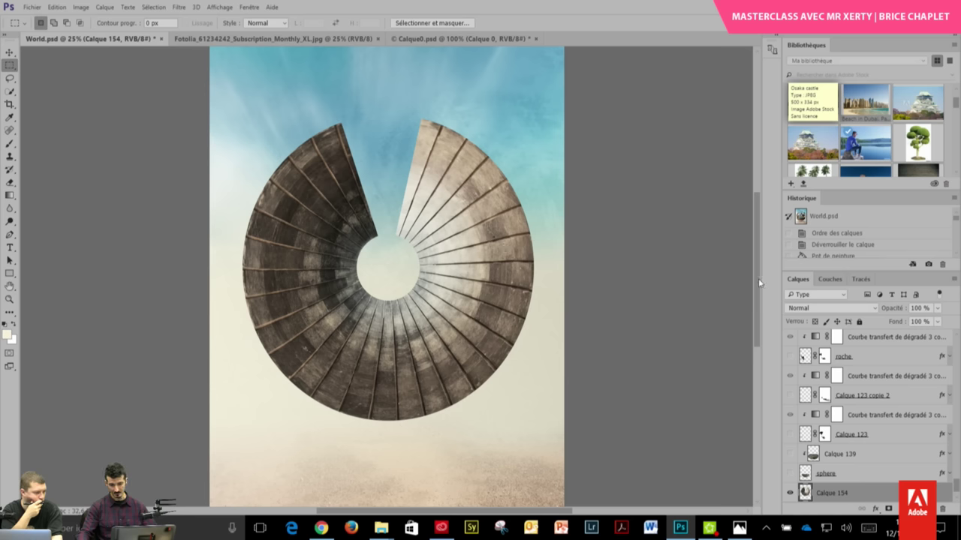
pyautogui.moveTo(754, 280)
pyautogui.mouseDown()
pyautogui.moveTo(752, 300)
pyautogui.moveTo(760, 281)
pyautogui.mouseUp()
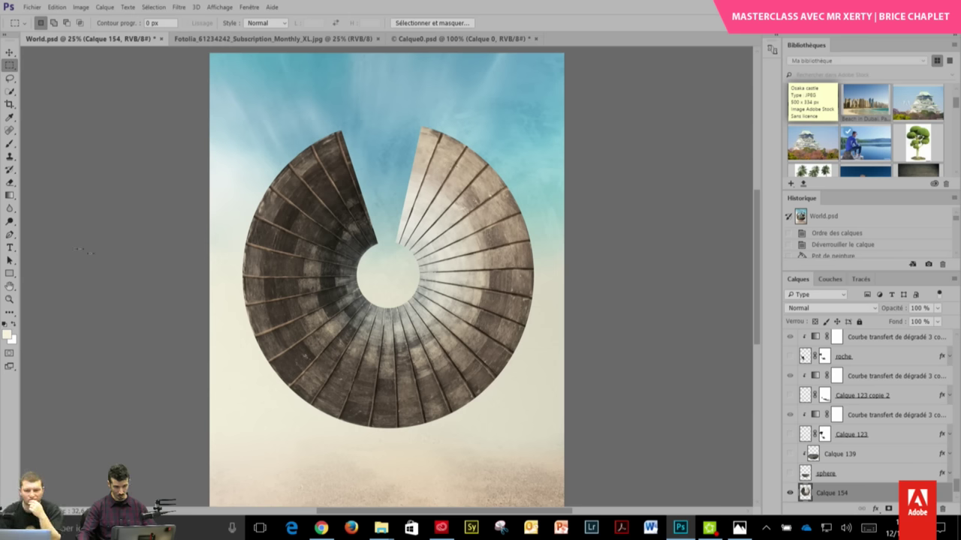
# - Draw a closed pen path around the ring's upper half
pyautogui.click(10, 234)
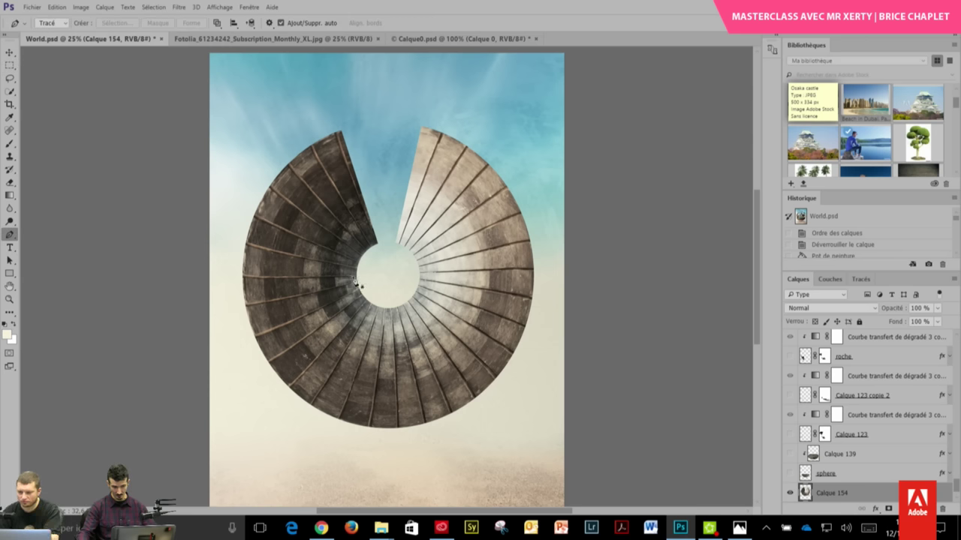
pyautogui.click(358, 280)
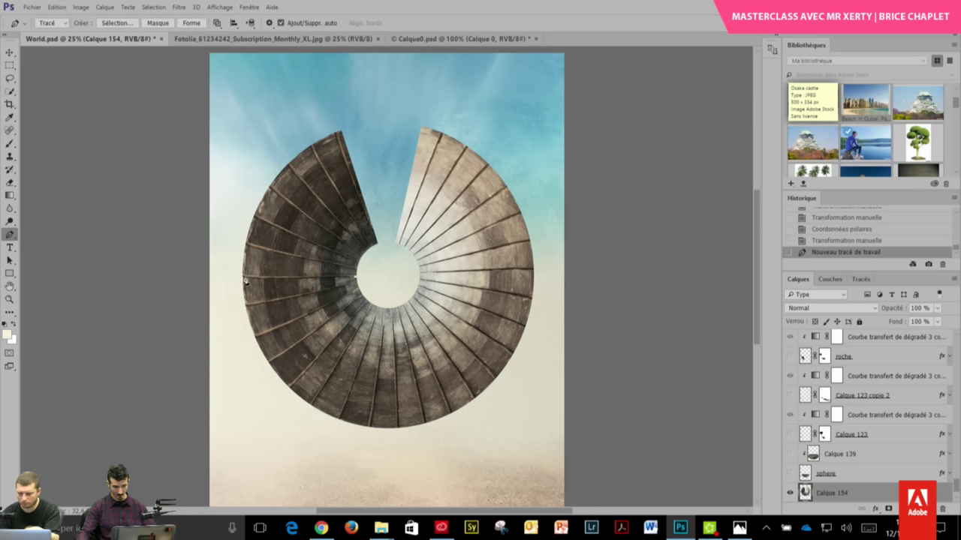
pyautogui.click(237, 272)
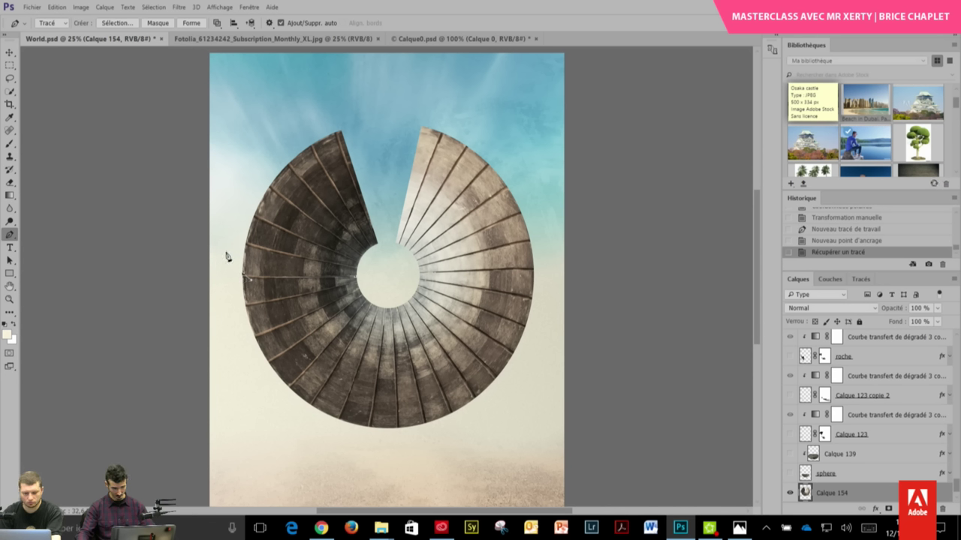
pyautogui.click(226, 251)
pyautogui.click(253, 144)
pyautogui.click(289, 104)
pyautogui.click(405, 75)
pyautogui.click(472, 83)
pyautogui.click(507, 117)
pyautogui.click(553, 248)
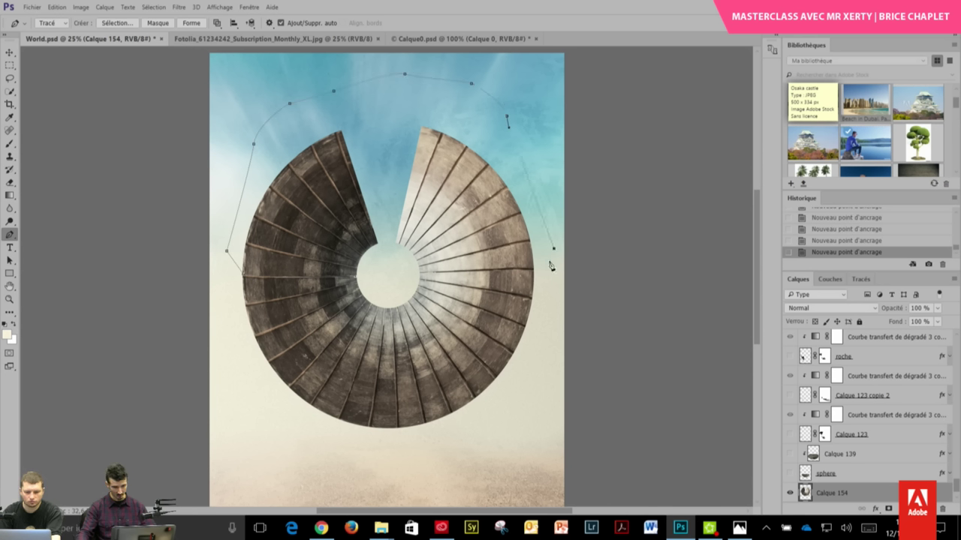
pyautogui.click(551, 282)
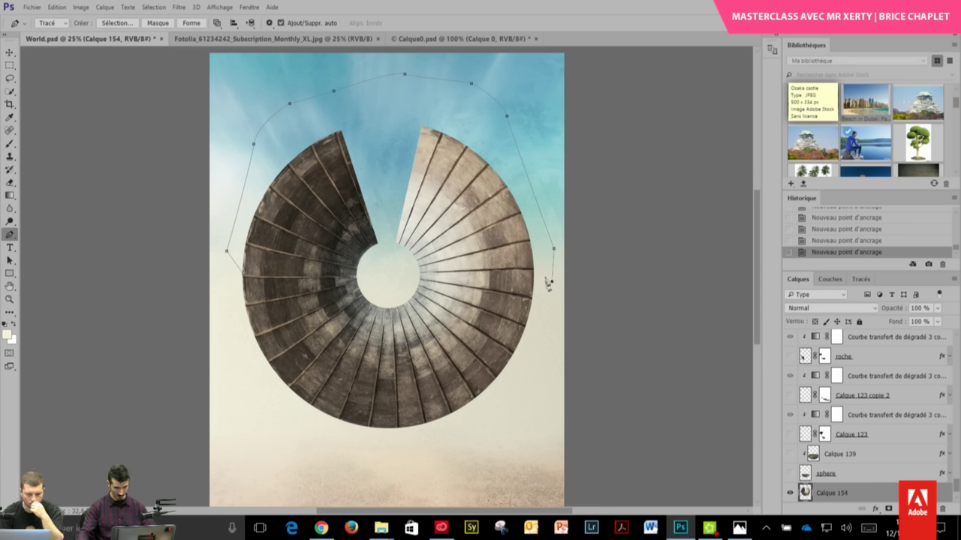
pyautogui.click(532, 270)
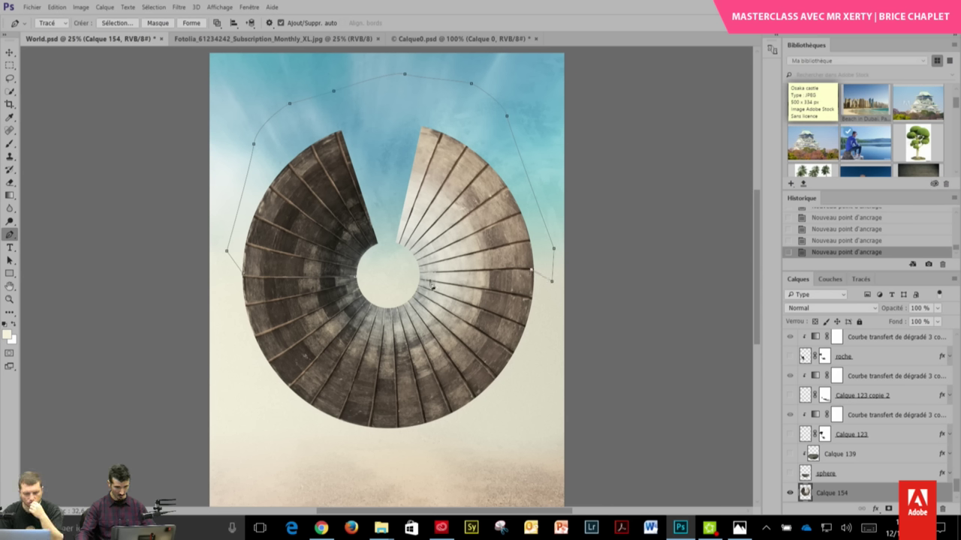
pyautogui.click(357, 278)
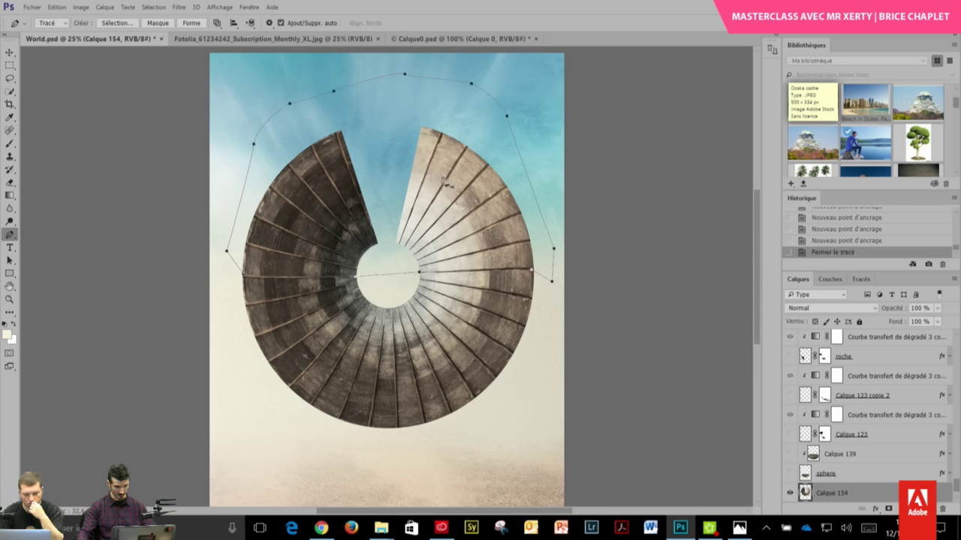
# - Convert the path to a selection, delete the upper half, and deselect
pyautogui.rightClick(417, 215)
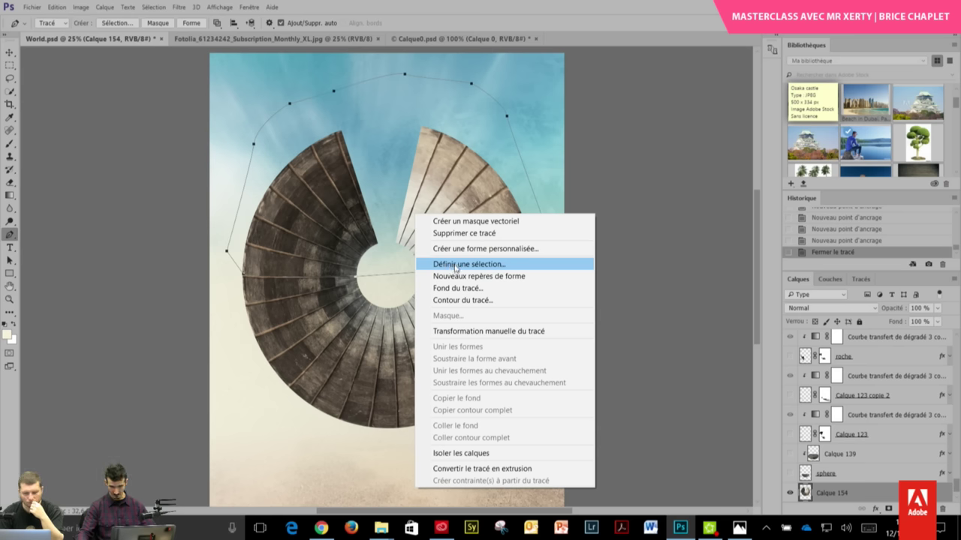
pyautogui.click(456, 265)
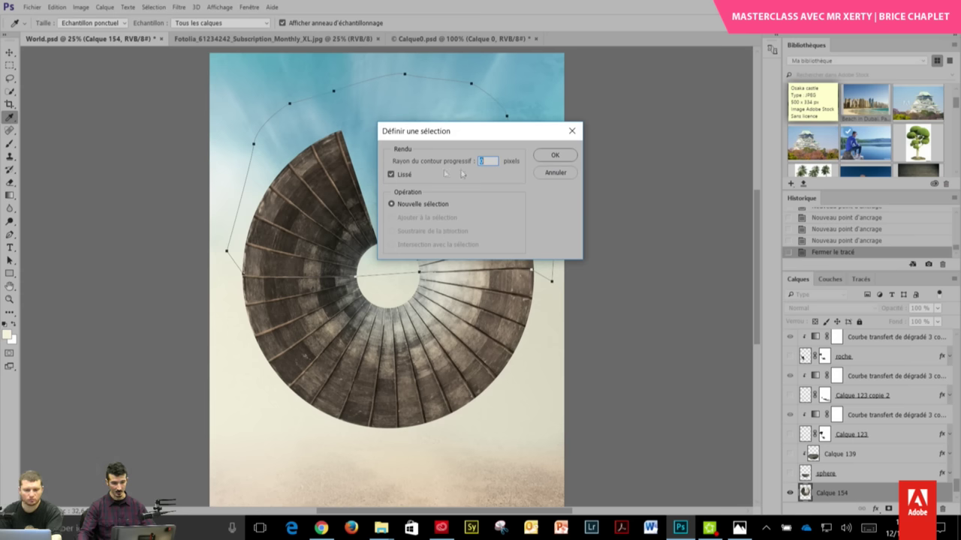
pyautogui.click(555, 155)
pyautogui.click(9, 66)
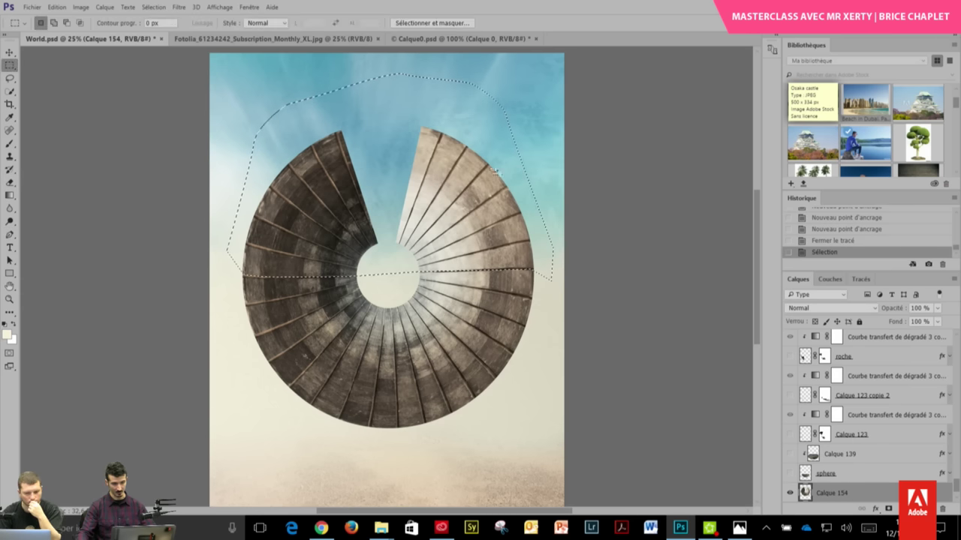
pyautogui.rightClick(456, 168)
pyautogui.click(404, 175)
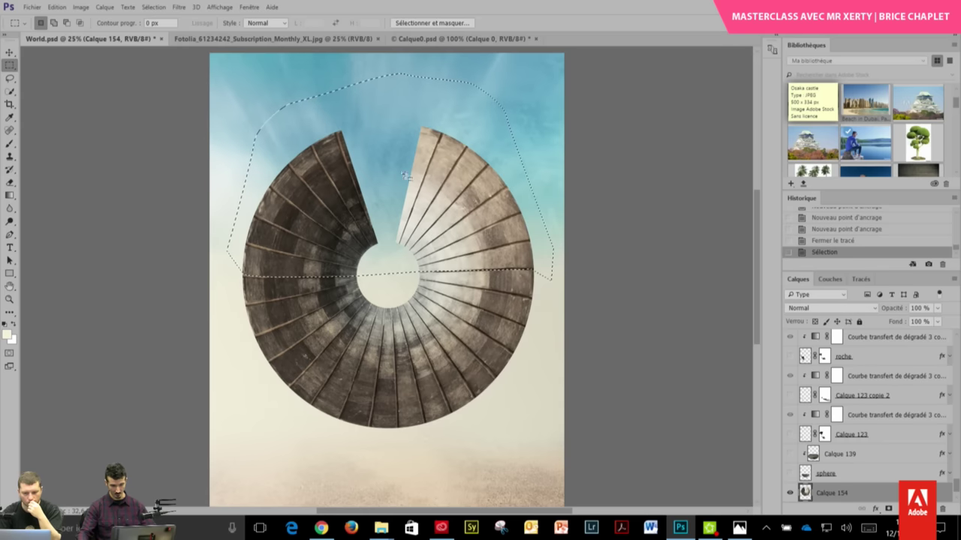
pyautogui.press('Delete')
pyautogui.press('Delete')
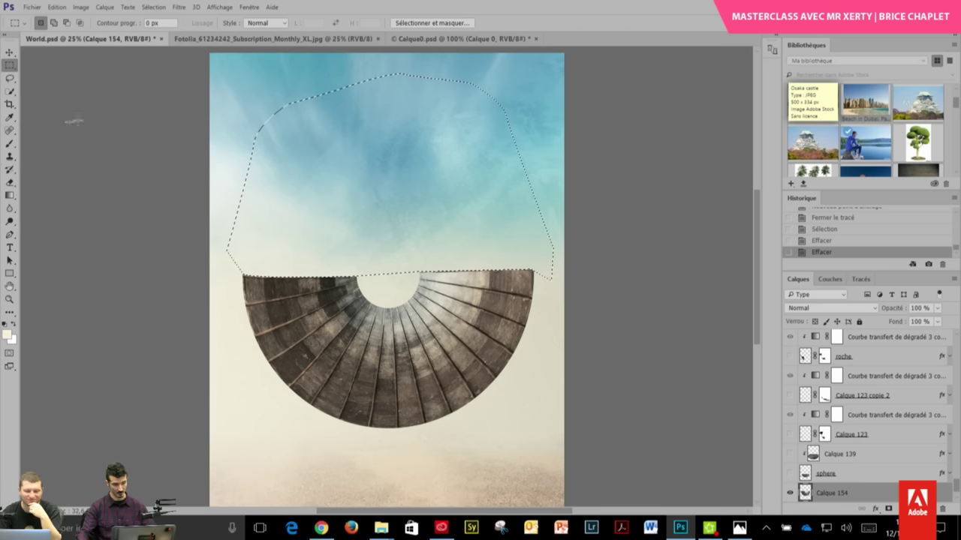
pyautogui.click(456, 217)
# - Clear the selection, nudge the fan with the Move tool, and compare it against the sphere bowl
pyautogui.click(535, 206)
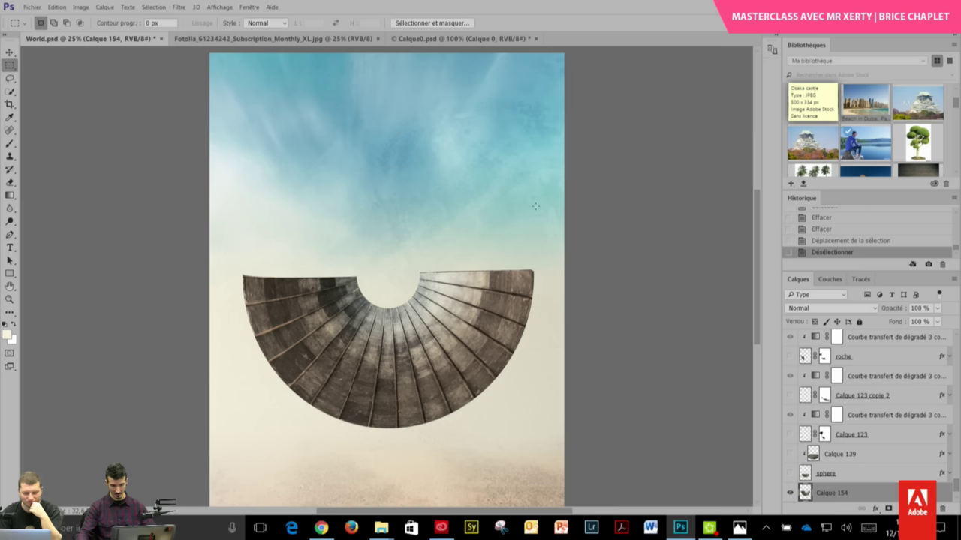
pyautogui.click(9, 54)
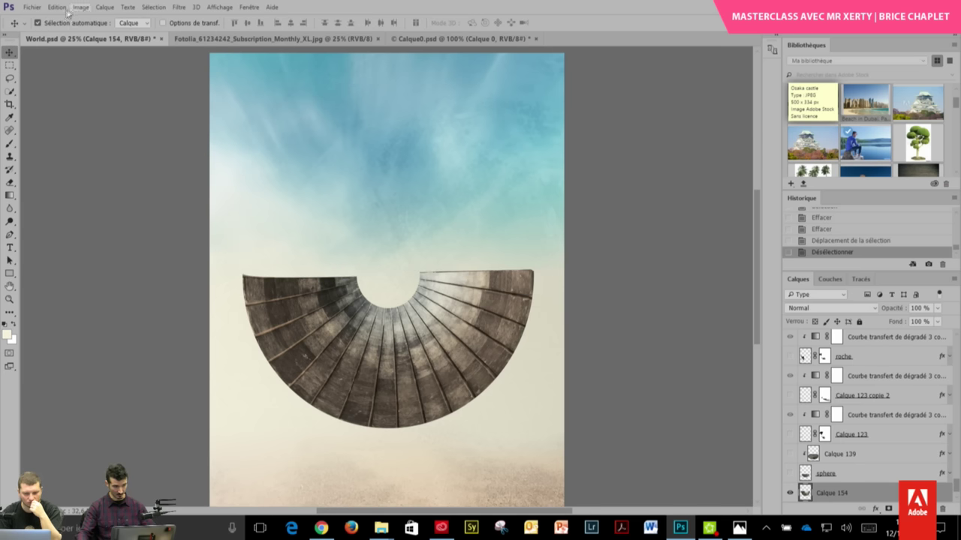
pyautogui.moveTo(364, 378); pyautogui.dragTo(337, 368)
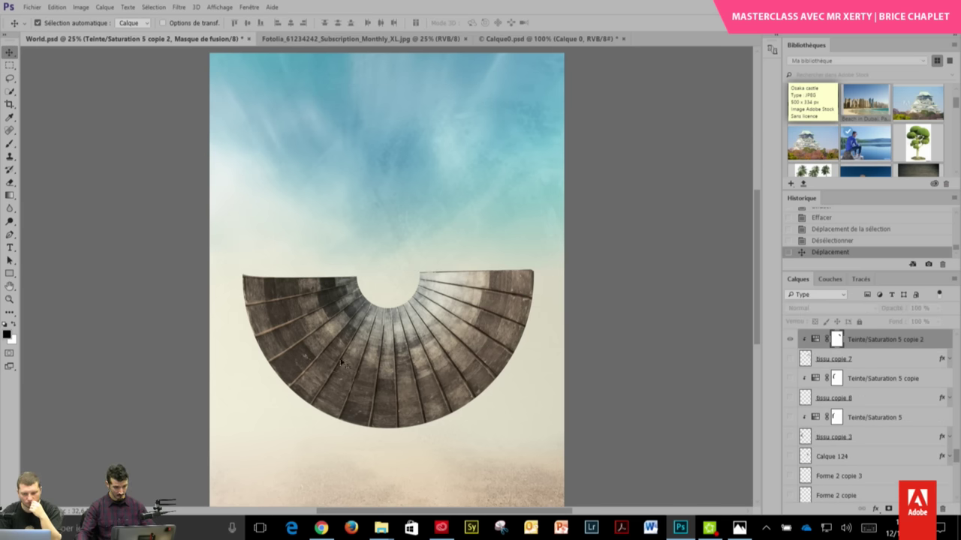
pyautogui.moveTo(366, 333); pyautogui.dragTo(388, 336)
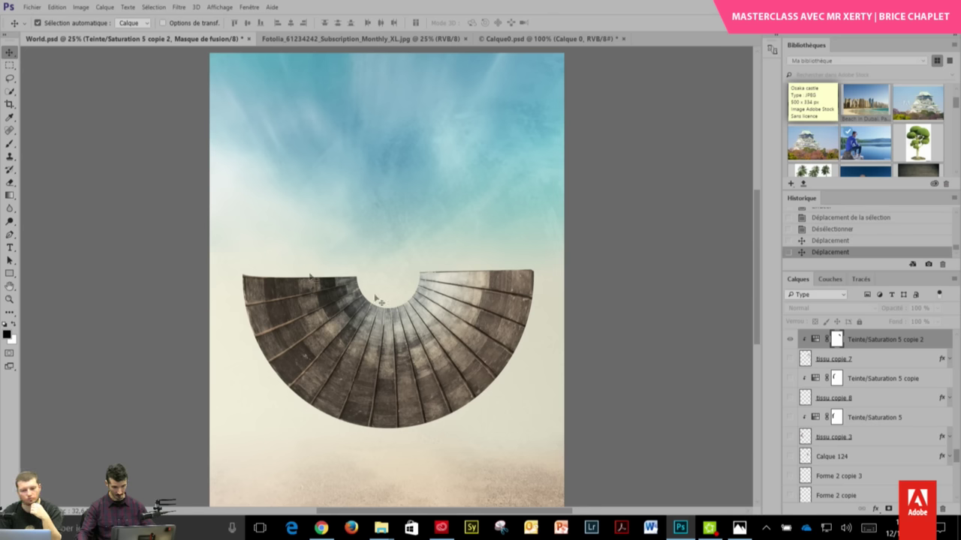
pyautogui.moveTo(957, 455); pyautogui.dragTo(958, 445)
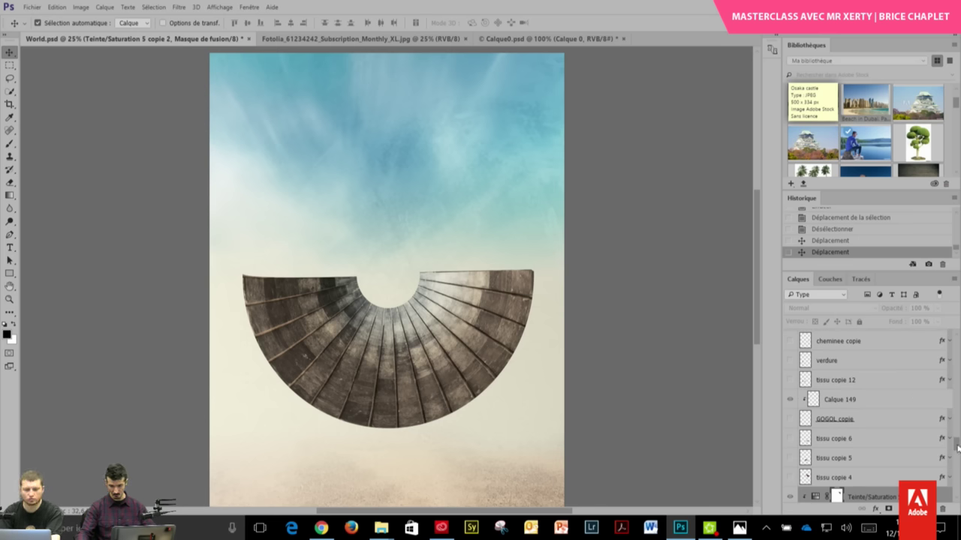
pyautogui.moveTo(956, 444); pyautogui.dragTo(956, 493)
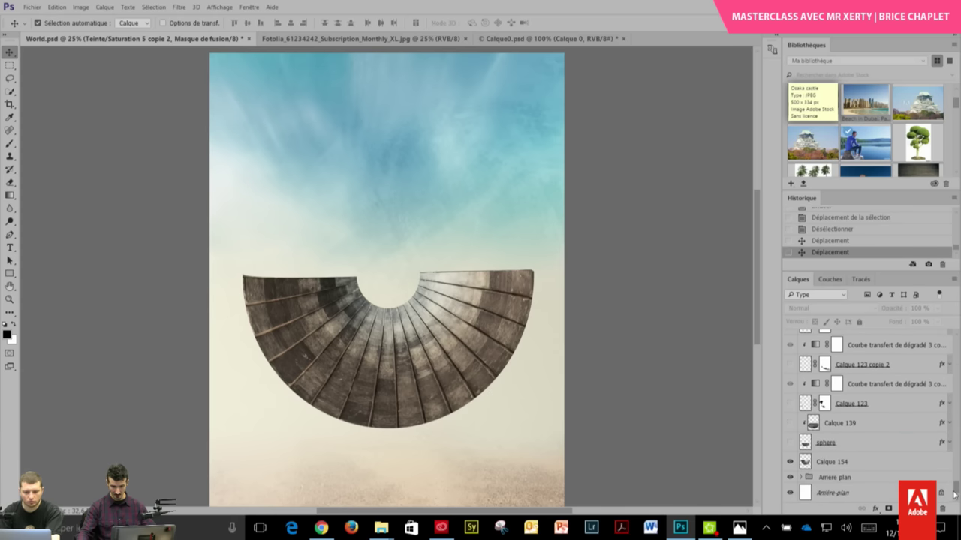
pyautogui.click(790, 442)
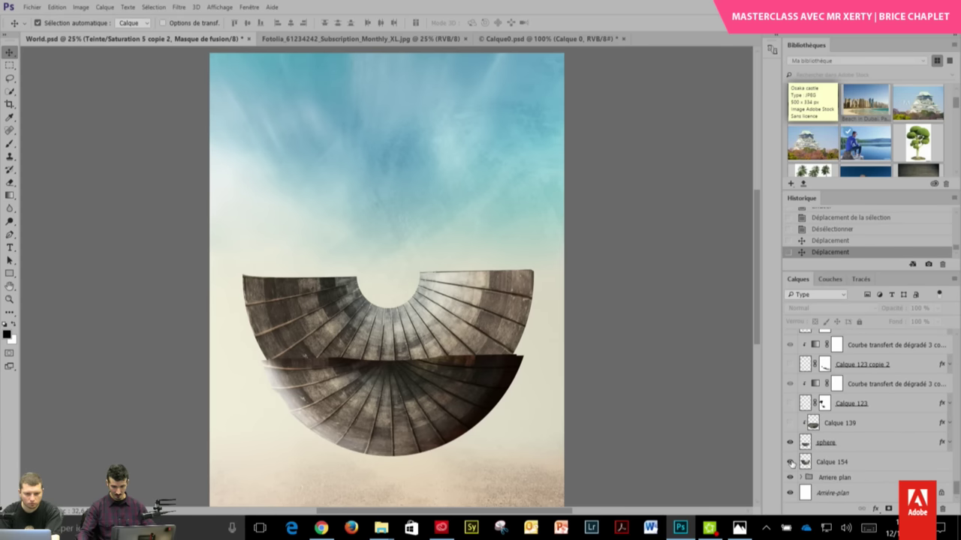
pyautogui.click(790, 462)
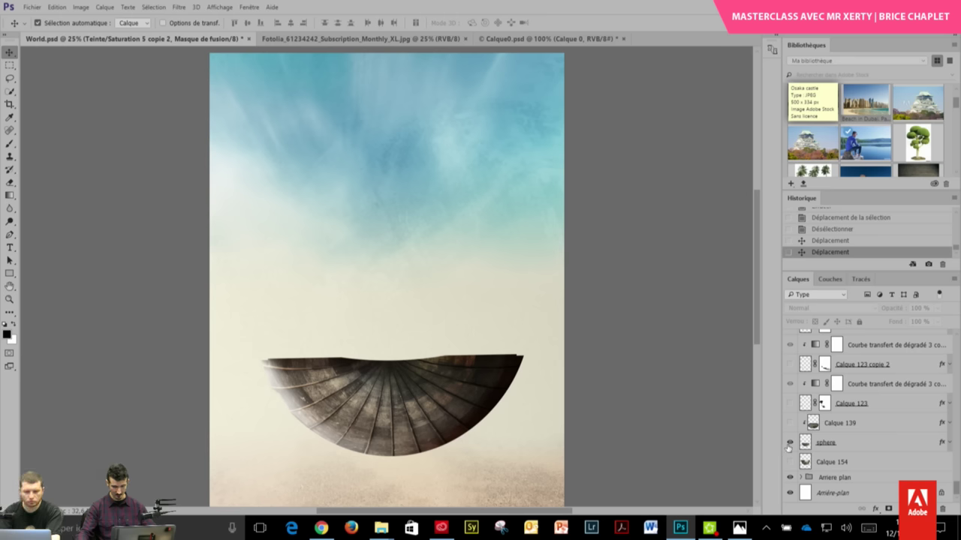
pyautogui.click(790, 442)
pyautogui.click(790, 461)
# - Free-transform Calque 154, squashing the fan from the top and narrowing both sides
pyautogui.click(832, 462)
pyautogui.press('m')
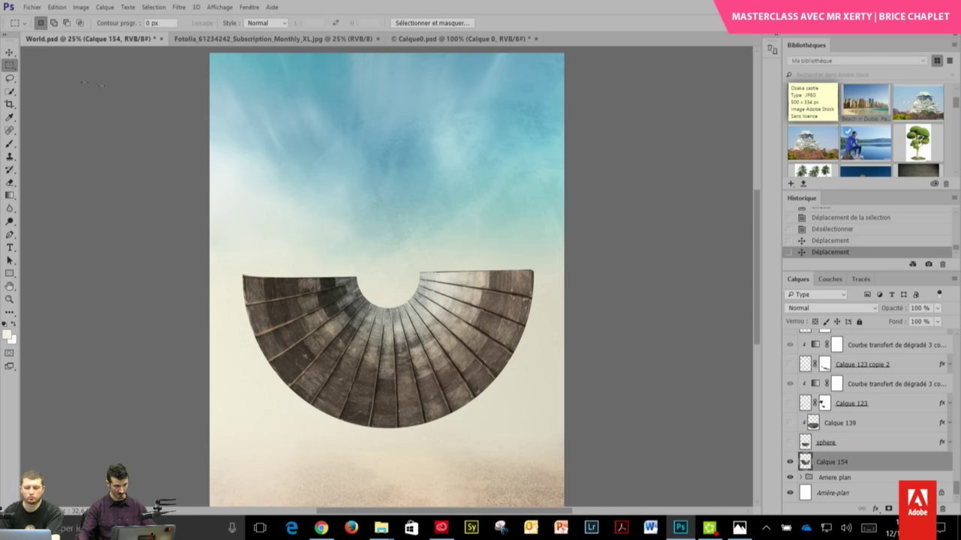
pyautogui.rightClick(449, 216)
pyautogui.click(496, 319)
pyautogui.moveTo(388, 271); pyautogui.dragTo(389, 319)
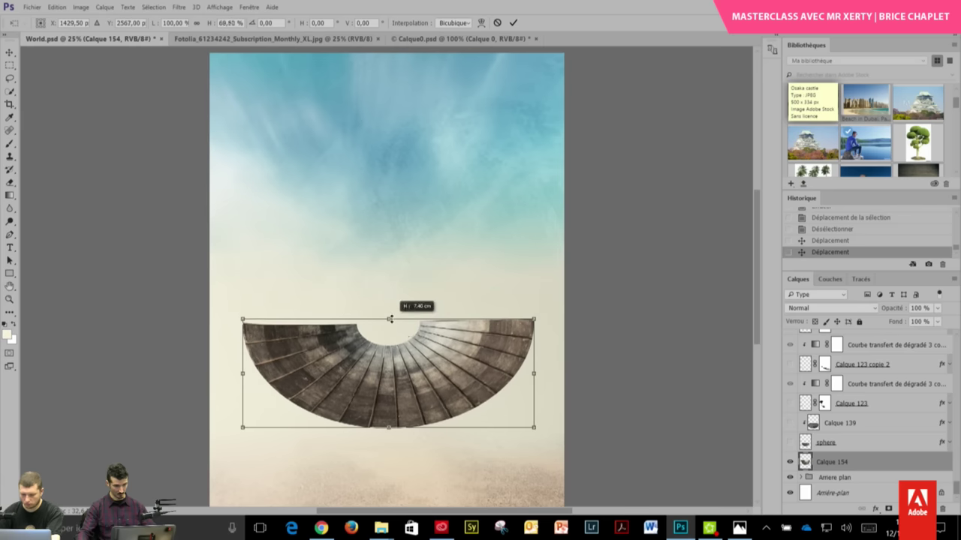
pyautogui.moveTo(412, 349); pyautogui.dragTo(412, 321)
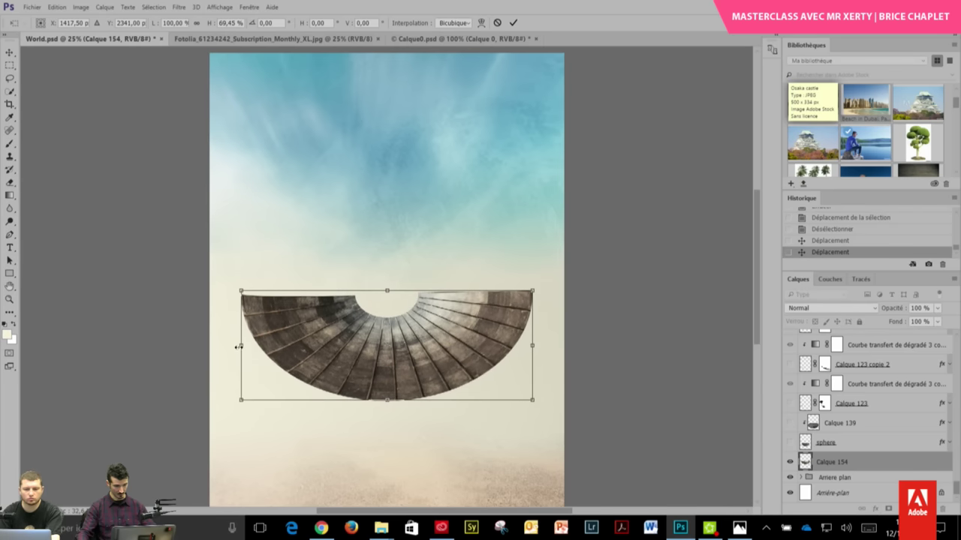
pyautogui.moveTo(238, 346); pyautogui.dragTo(251, 346)
pyautogui.moveTo(562, 344); pyautogui.dragTo(524, 344)
pyautogui.press('Return')
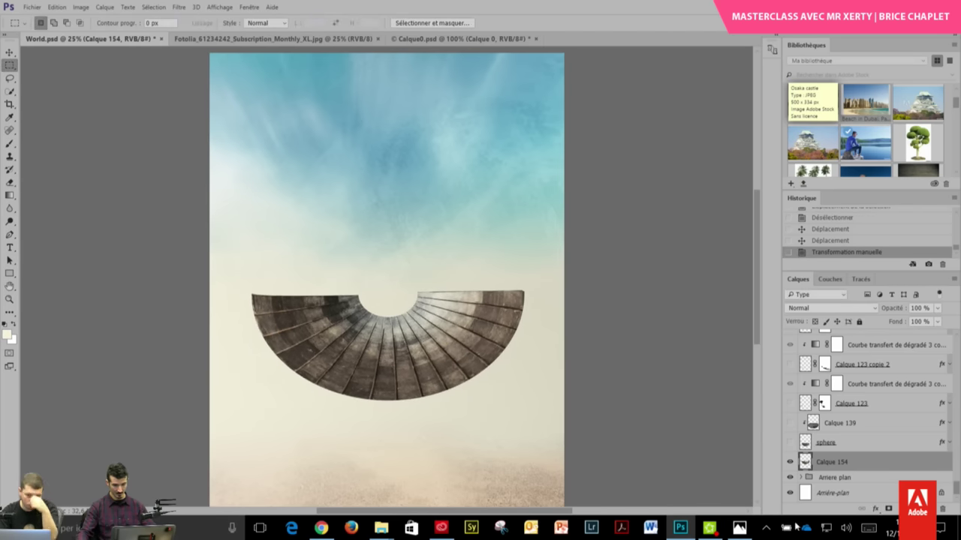
# - Show the sphere bowl instead of the fan and raise it about 32 px
pyautogui.click(789, 442)
pyautogui.click(790, 462)
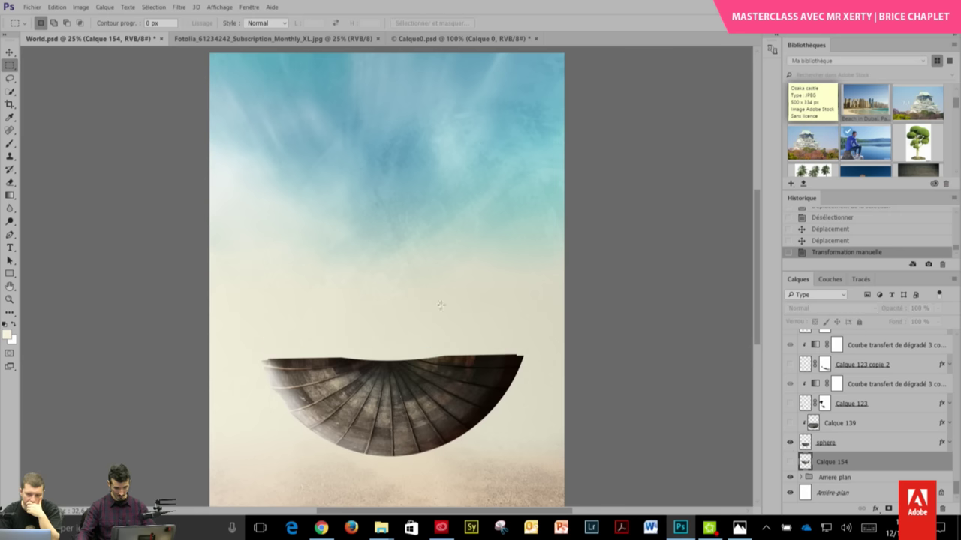
pyautogui.click(11, 53)
pyautogui.moveTo(367, 388); pyautogui.dragTo(447, 376)
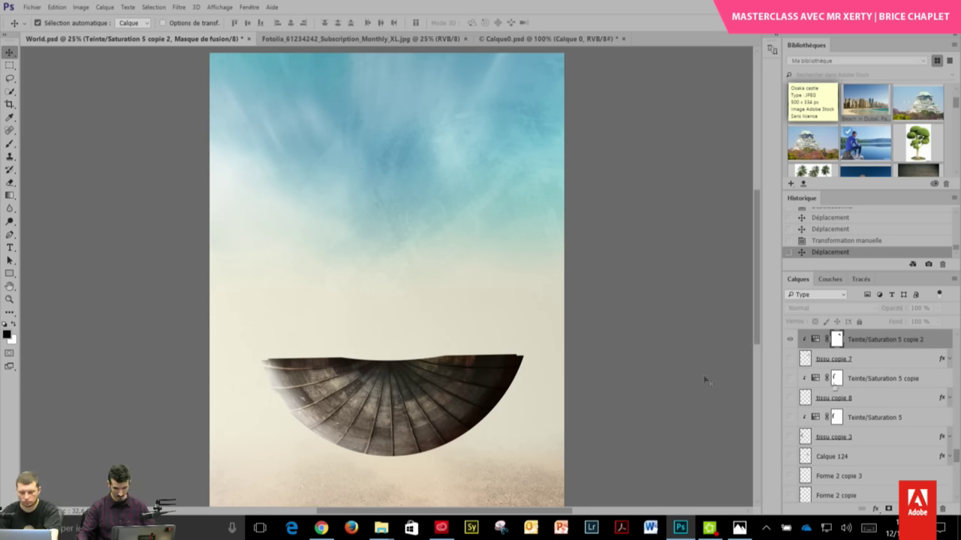
pyautogui.moveTo(955, 456); pyautogui.dragTo(957, 489)
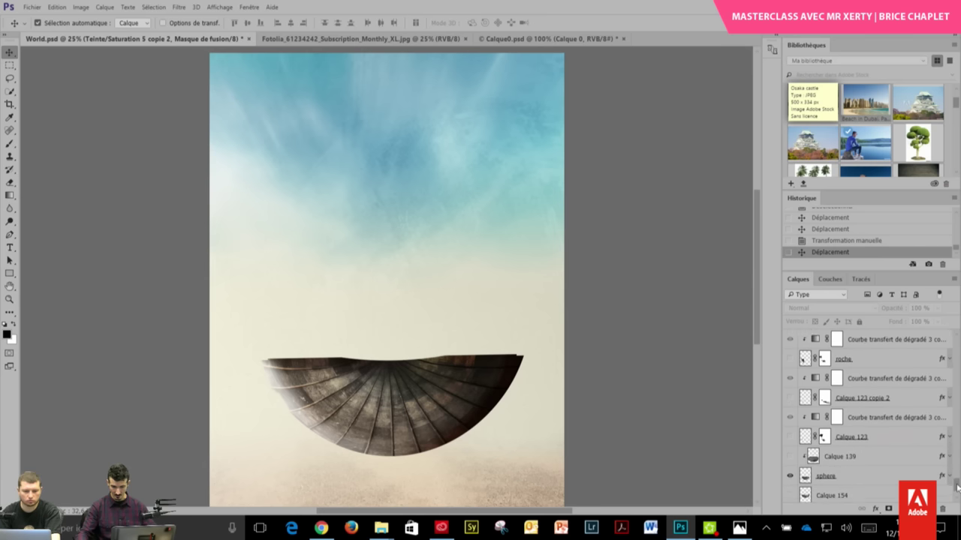
pyautogui.click(882, 445)
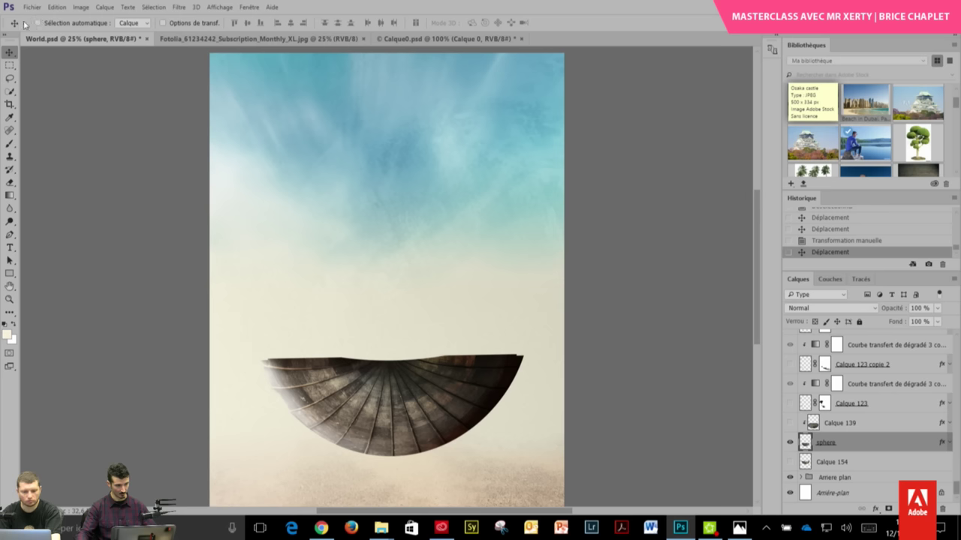
pyautogui.moveTo(388, 374); pyautogui.dragTo(390, 359)
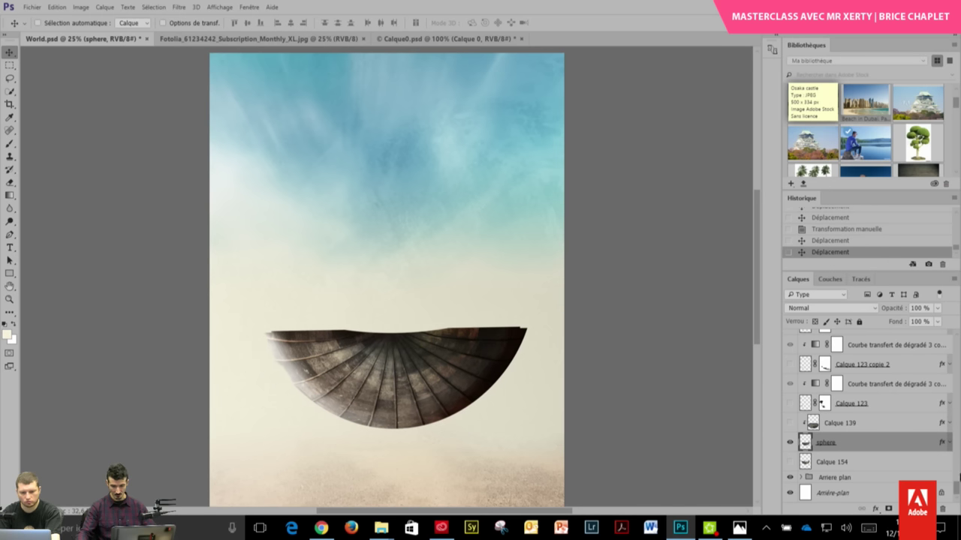
# - Inspect Calque 137's effects, trial-copy them onto Calque 154, undo, and reveal the sphere's effects
pyautogui.click(801, 479)
pyautogui.scroll(-5, 931, 473)
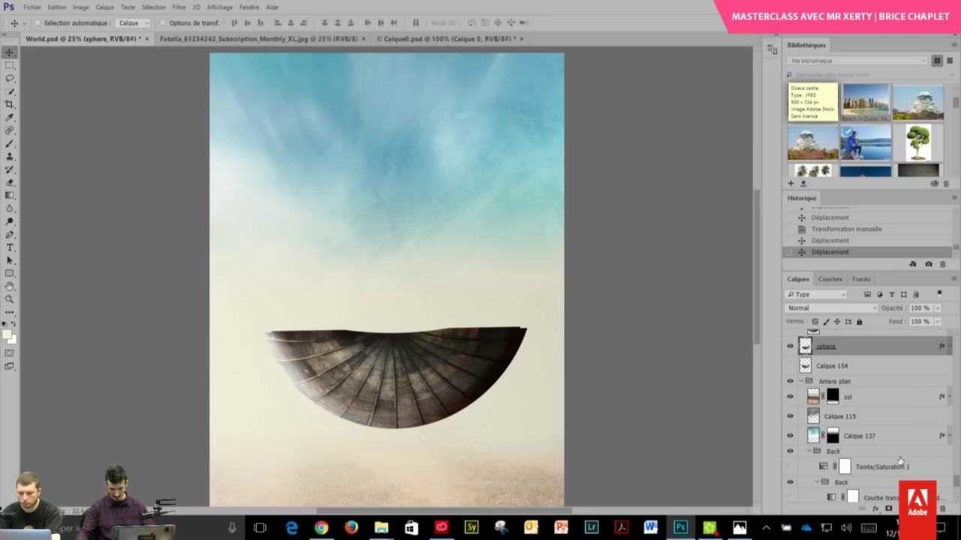
pyautogui.click(948, 436)
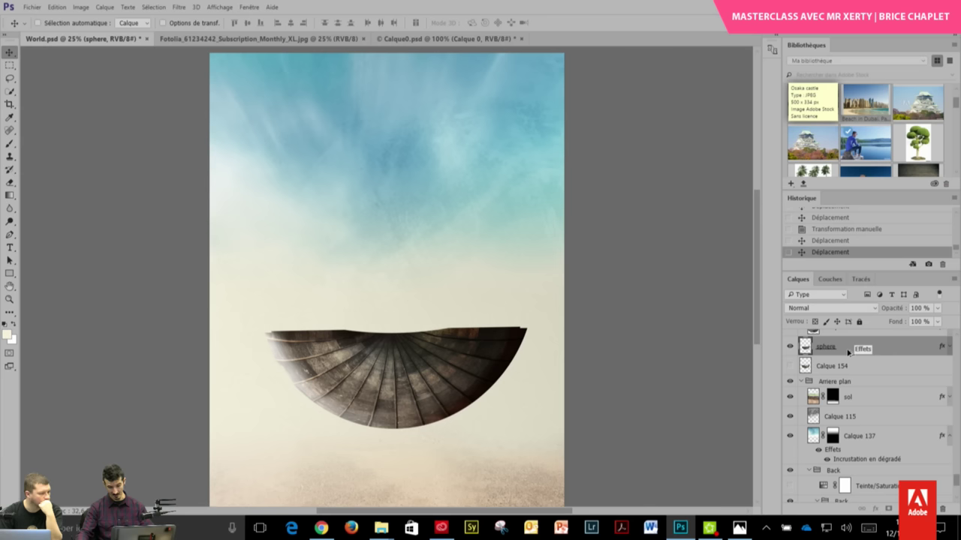
pyautogui.moveTo(853, 351); pyautogui.dragTo(841, 366)
pyautogui.hotkey('ctrl', 'z')
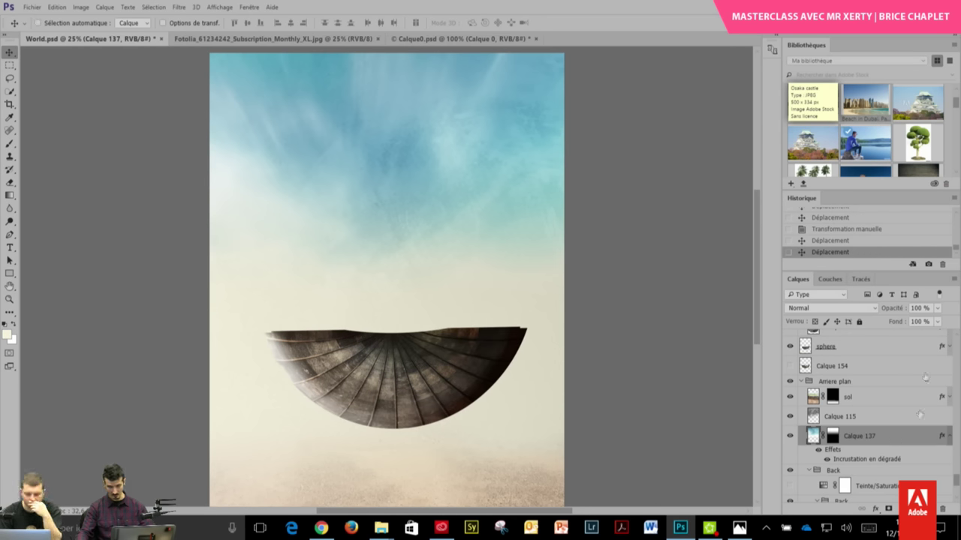
pyautogui.click(949, 348)
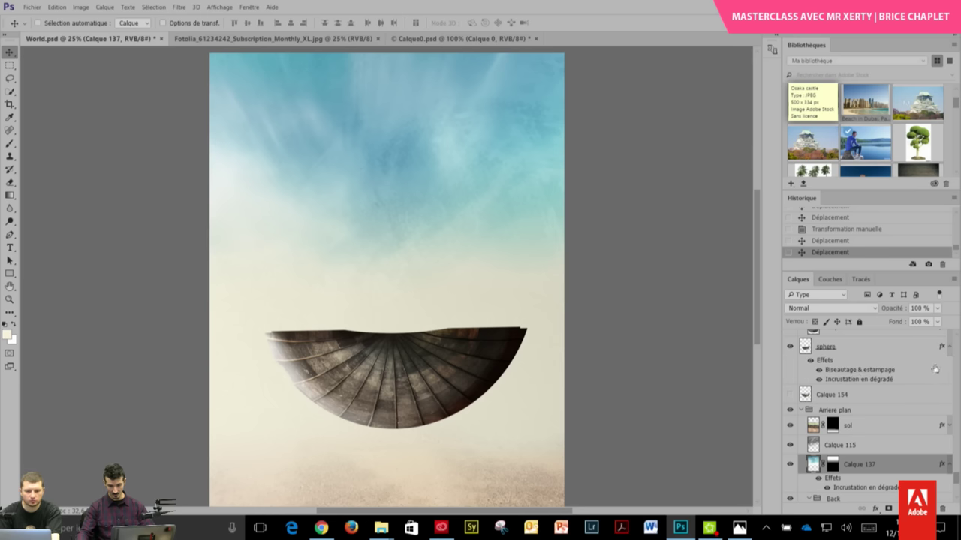
# - Set the sphere's Biseautage & estampage Taille to 166 px and confirm the layer style
pyautogui.doubleClick(863, 371)
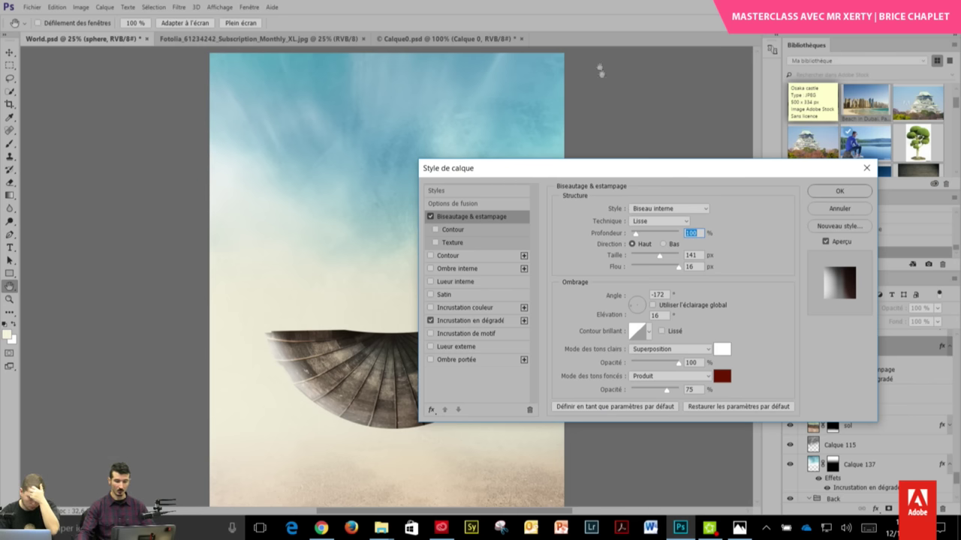
pyautogui.moveTo(621, 178); pyautogui.dragTo(682, 83)
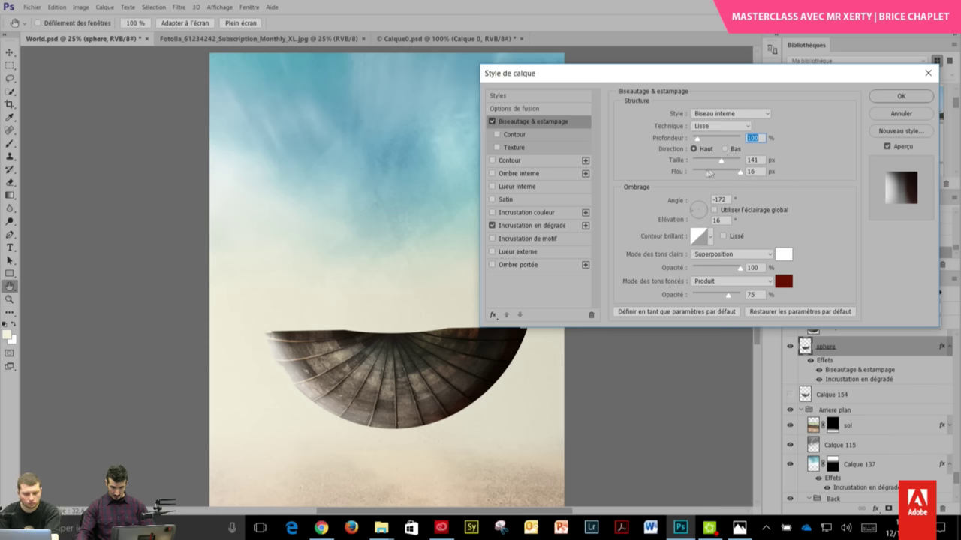
pyautogui.moveTo(698, 79)
pyautogui.mouseDown()
pyautogui.moveTo(681, 83)
pyautogui.moveTo(667, 64)
pyautogui.mouseUp()
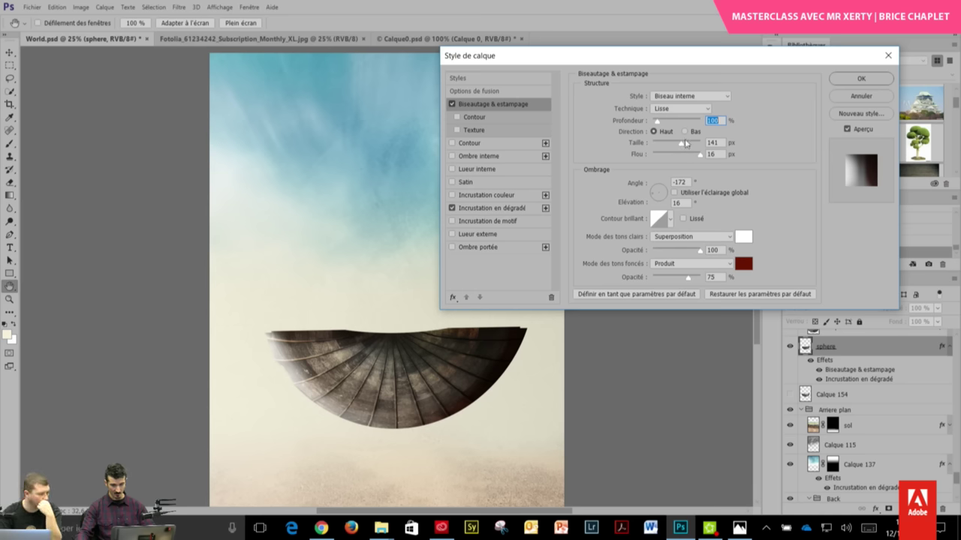
pyautogui.moveTo(683, 147)
pyautogui.mouseDown()
pyautogui.moveTo(662, 148)
pyautogui.moveTo(692, 146)
pyautogui.moveTo(670, 149)
pyautogui.mouseUp()
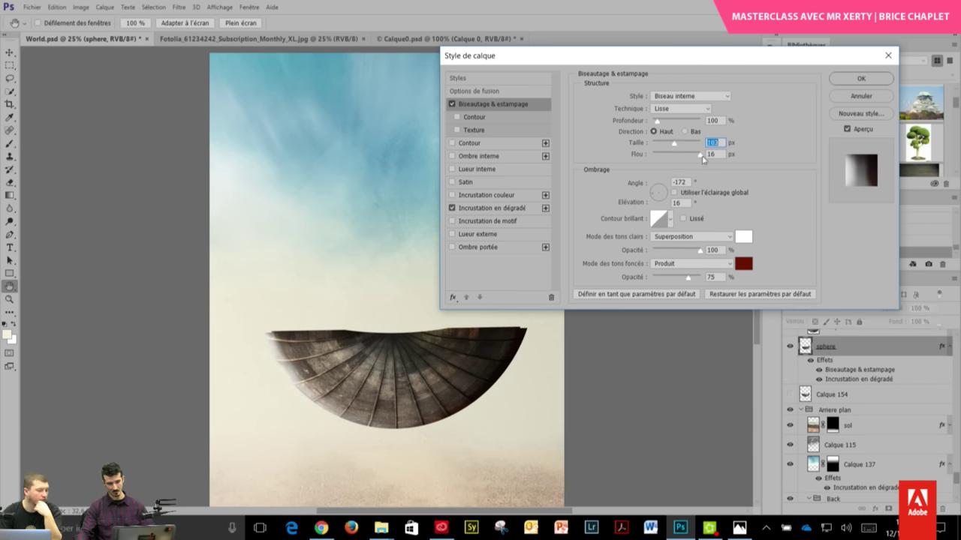
pyautogui.moveTo(671, 148); pyautogui.dragTo(674, 147)
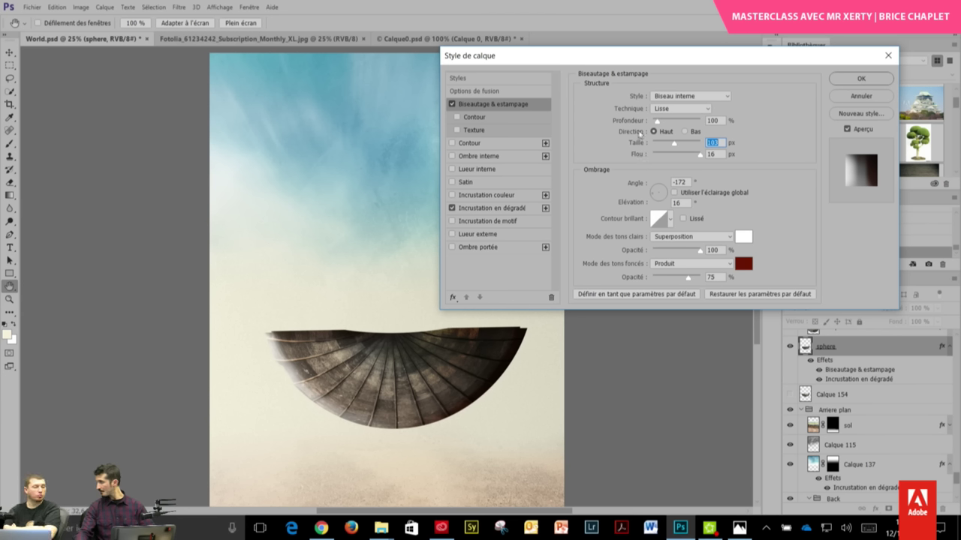
pyautogui.moveTo(673, 143); pyautogui.dragTo(708, 151)
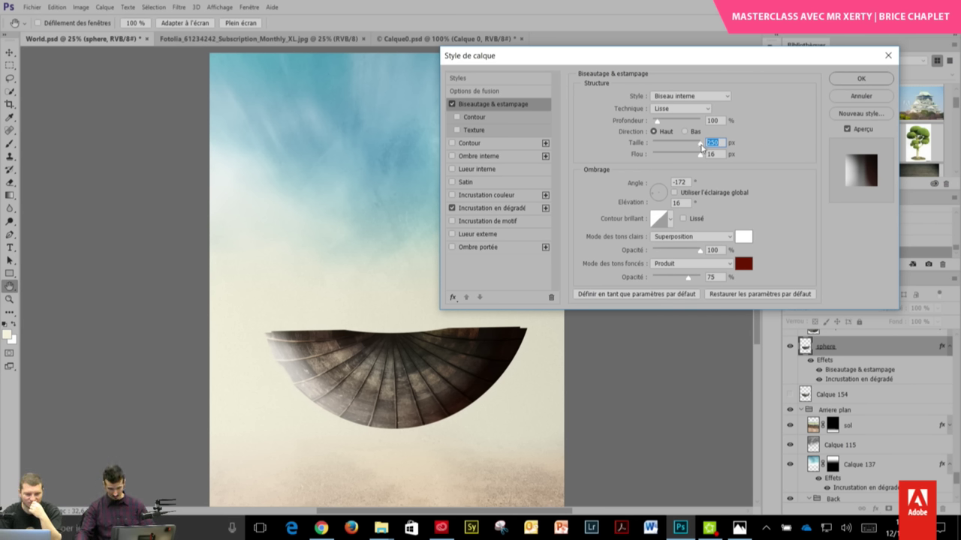
pyautogui.hotkey('shift', 'Down')
pyautogui.hotkey('shift', 'Down')
pyautogui.hotkey('shift', 'Down')
pyautogui.hotkey('shift', 'Down')
pyautogui.hotkey('shift', 'Down')
pyautogui.hotkey('shift', 'Down')
pyautogui.hotkey('shift', 'Down')
pyautogui.hotkey('shift', 'Down')
pyautogui.hotkey('shift', 'Down')
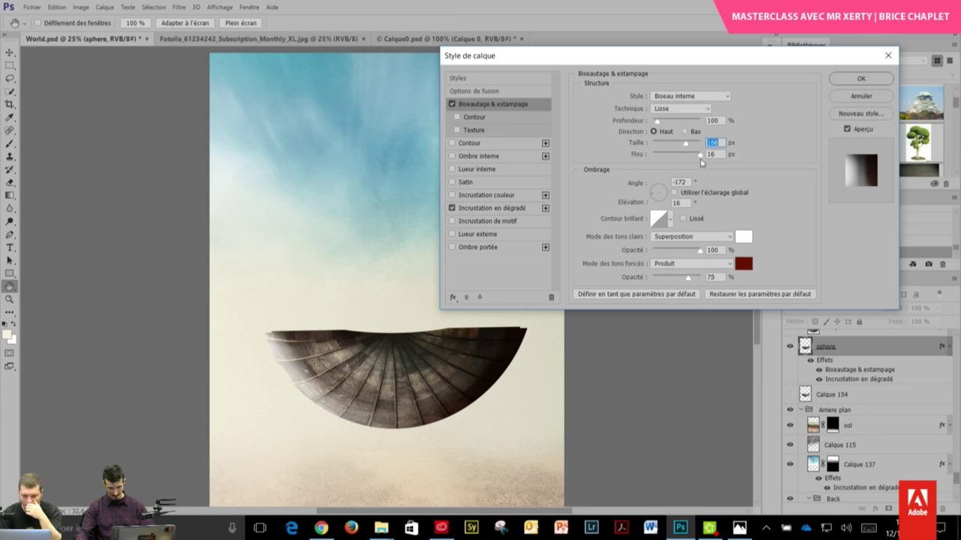
pyautogui.write('166')
pyautogui.press('Tab')
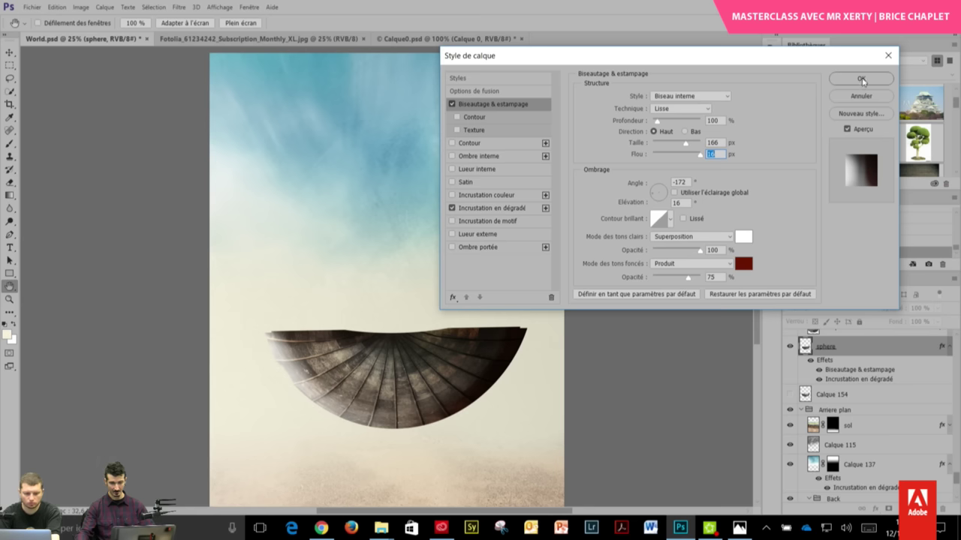
pyautogui.click(861, 80)
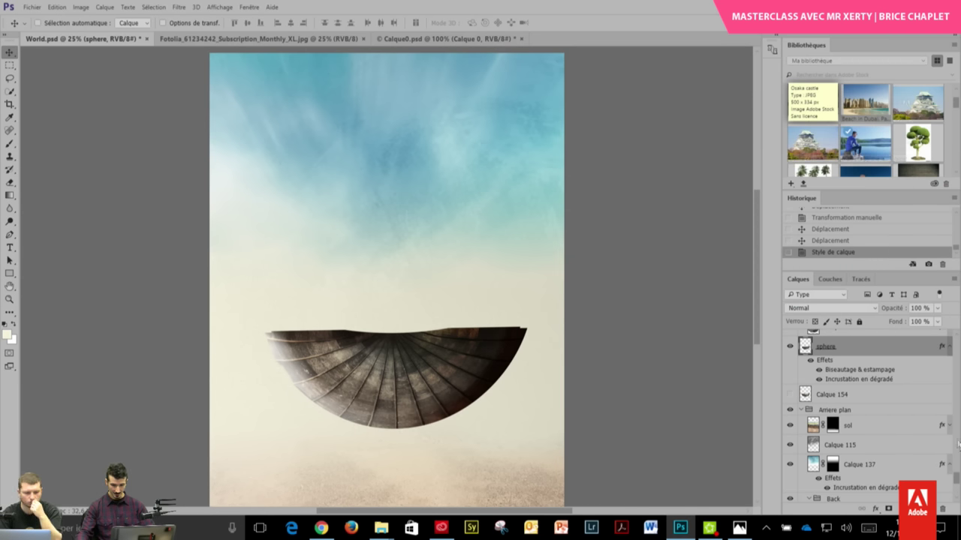
# - Preview then hide Calque 139, collapse the sphere effects, and scroll Libraries to the brick wall image
pyautogui.scroll(3, 824, 405)
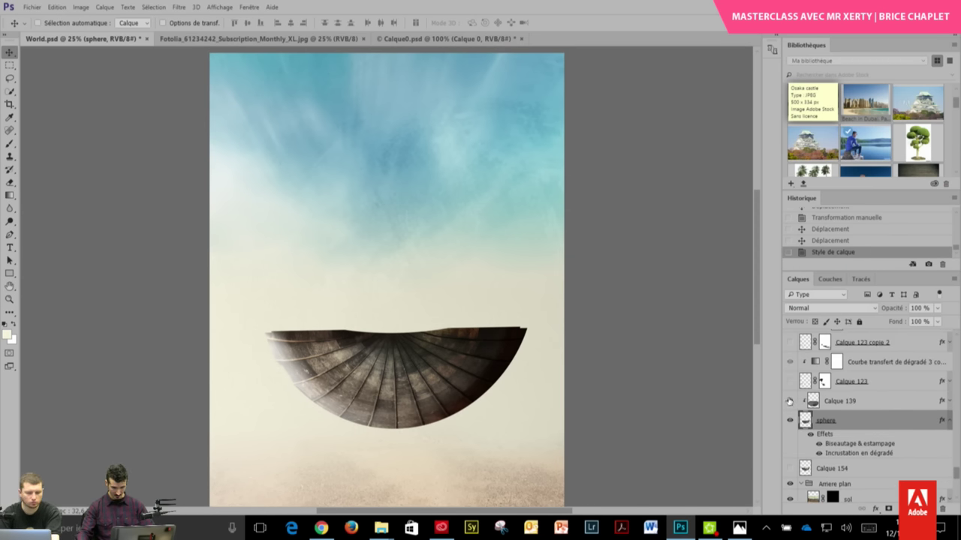
pyautogui.click(789, 401)
pyautogui.click(789, 401)
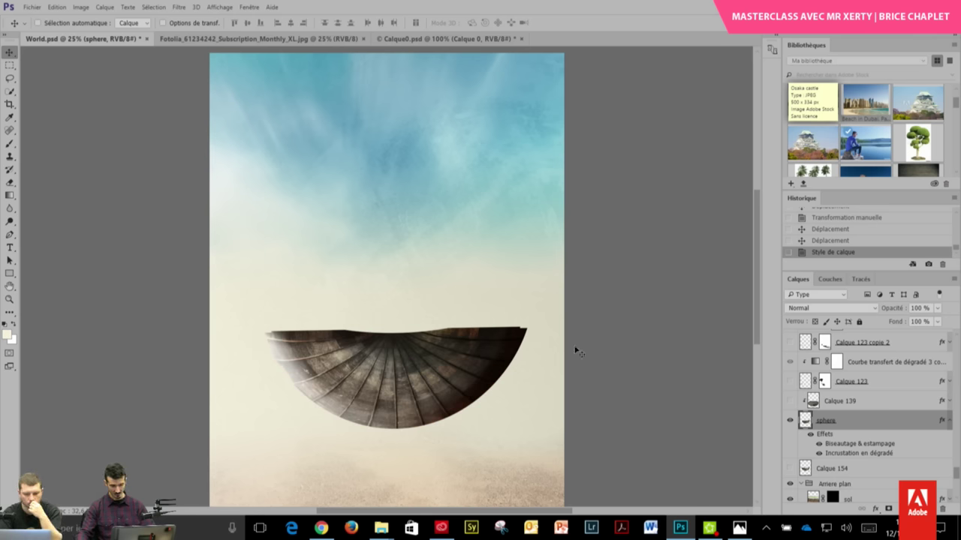
pyautogui.click(949, 425)
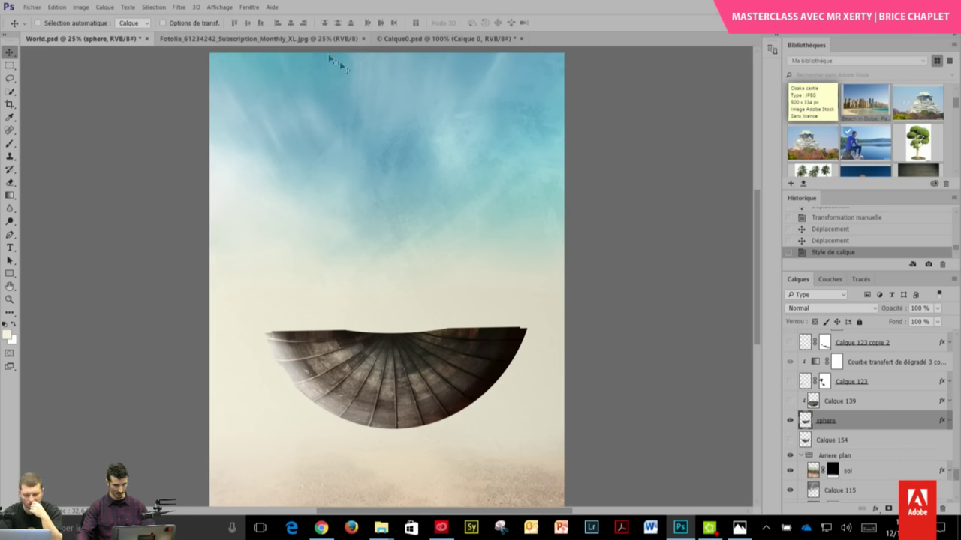
pyautogui.scroll(2, 955, 105)
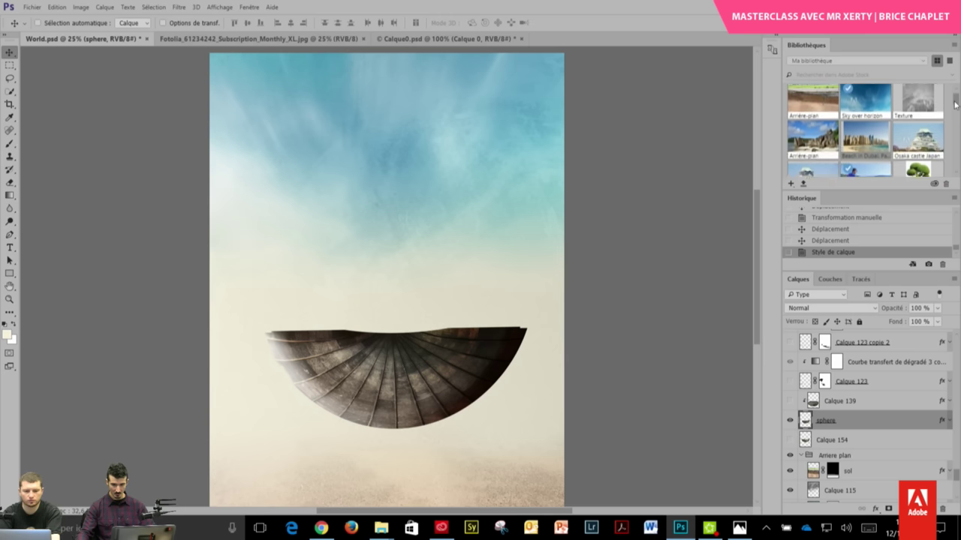
pyautogui.moveTo(954, 105); pyautogui.dragTo(950, 115)
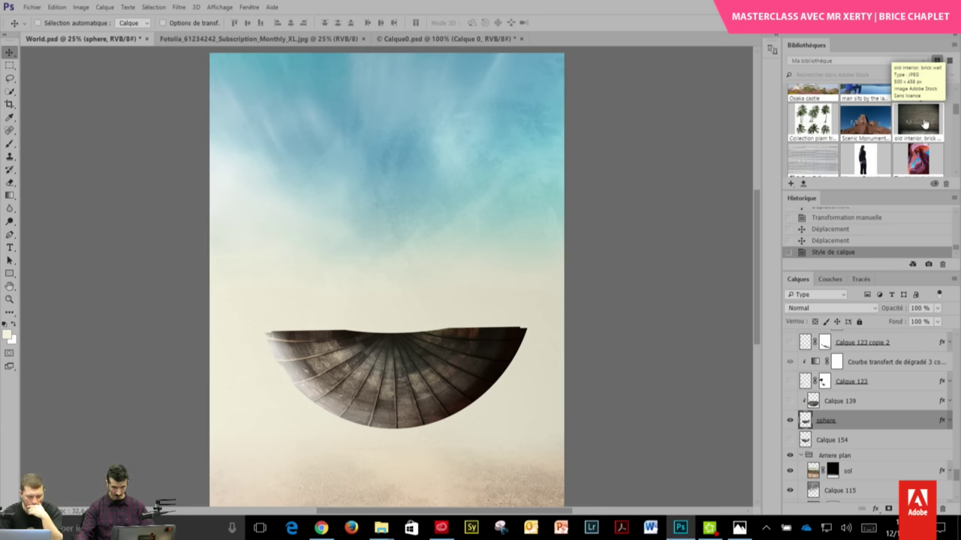
# - Place the 'old interior, brick wall' image from Libraries over the bowl area
pyautogui.moveTo(923, 122); pyautogui.dragTo(452, 221)
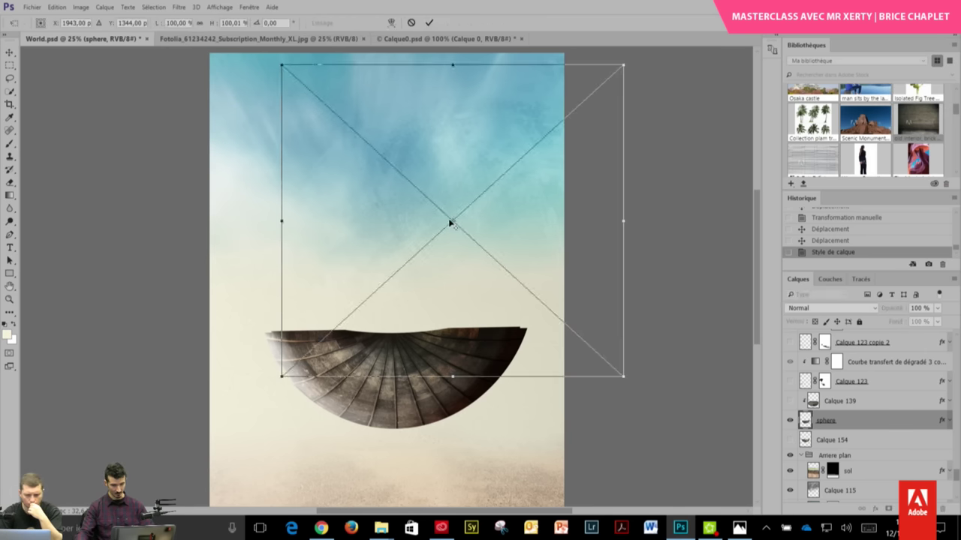
pyautogui.moveTo(546, 187); pyautogui.dragTo(484, 261)
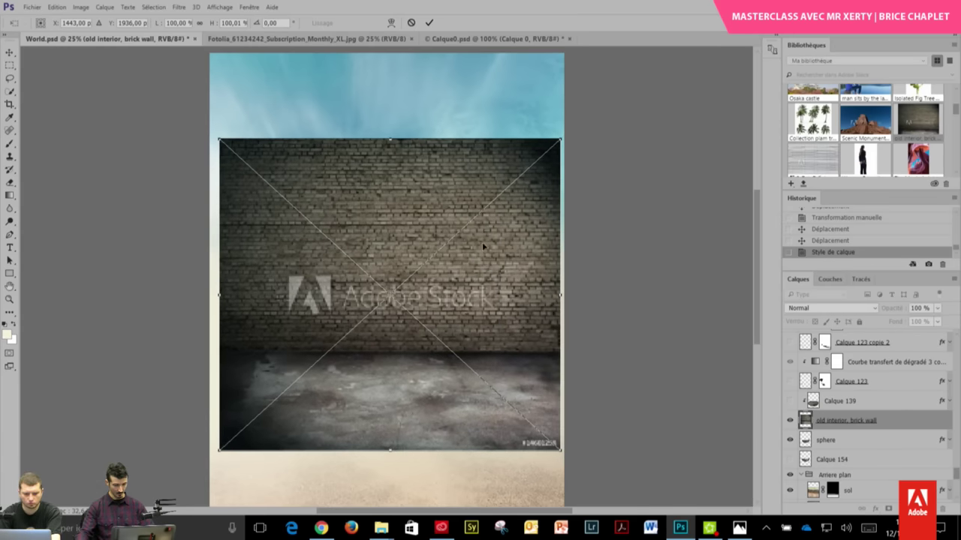
pyautogui.press('Return')
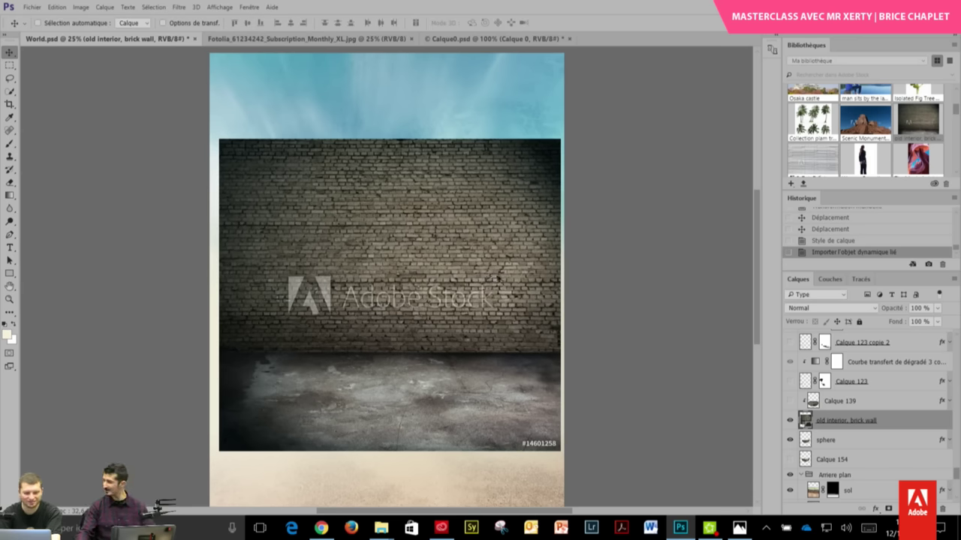
pyautogui.click(10, 65)
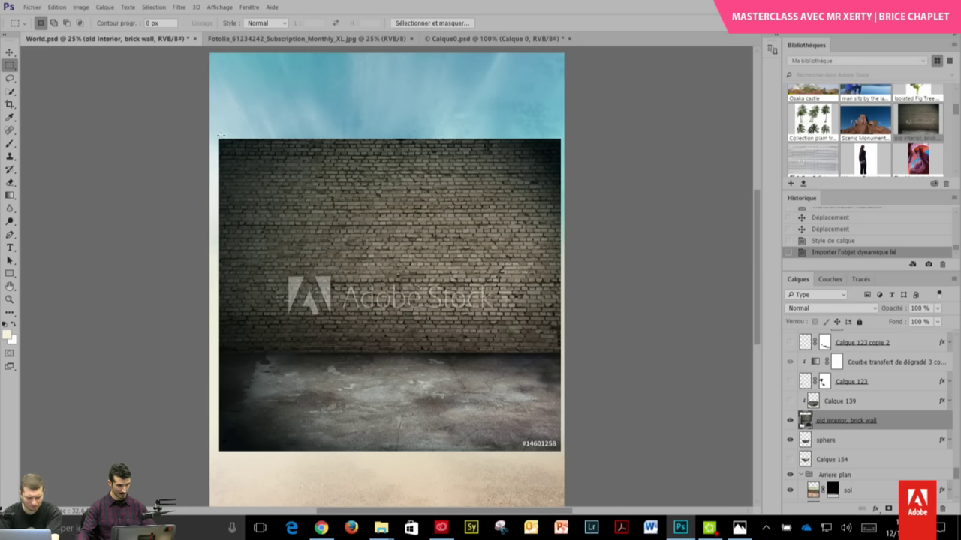
# - Marquee the upper wall area and rasterize the brick wall layer
pyautogui.moveTo(215, 133); pyautogui.dragTo(563, 353)
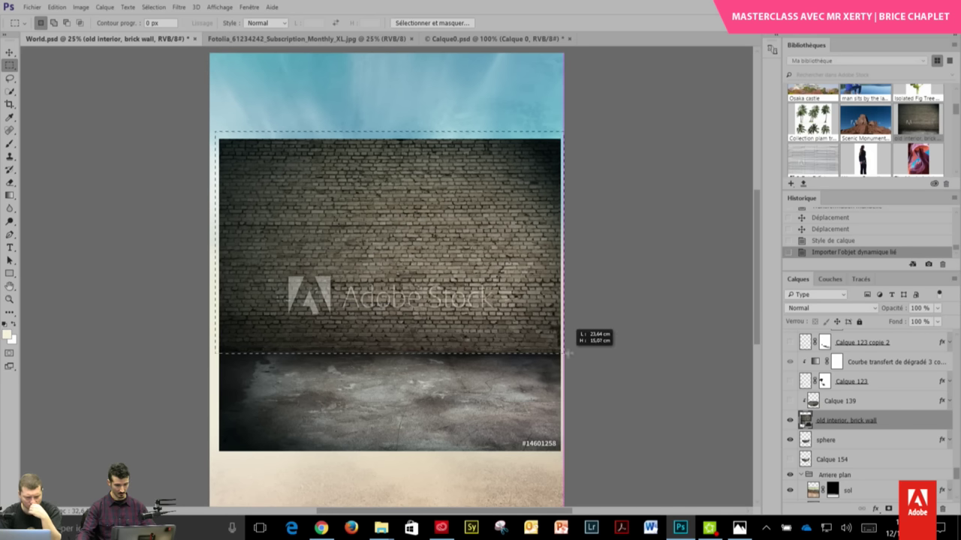
pyautogui.rightClick(439, 224)
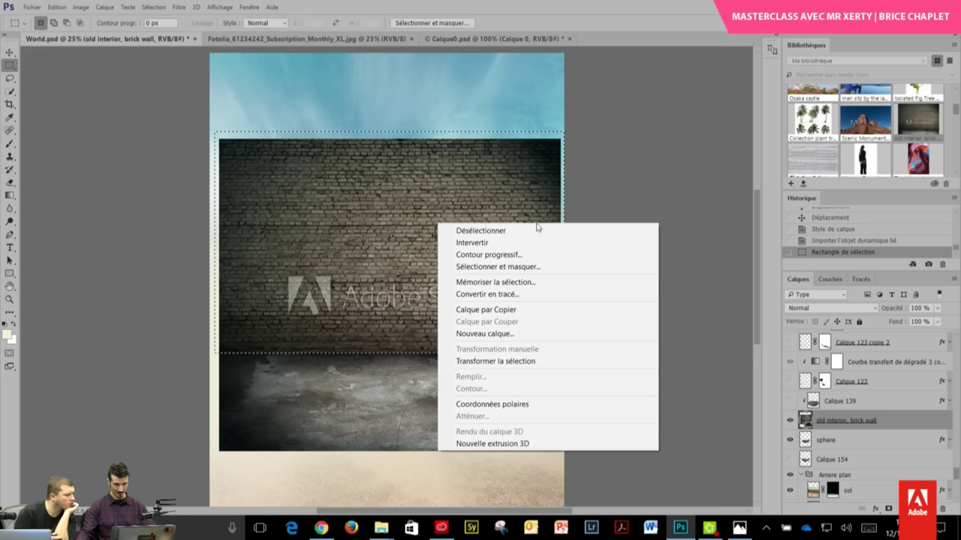
pyautogui.click(340, 222)
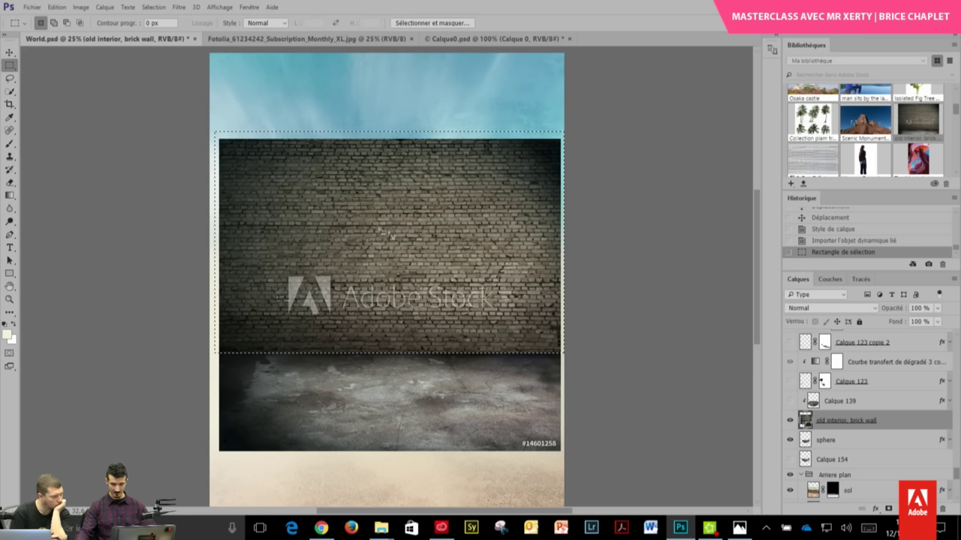
pyautogui.rightClick(407, 242)
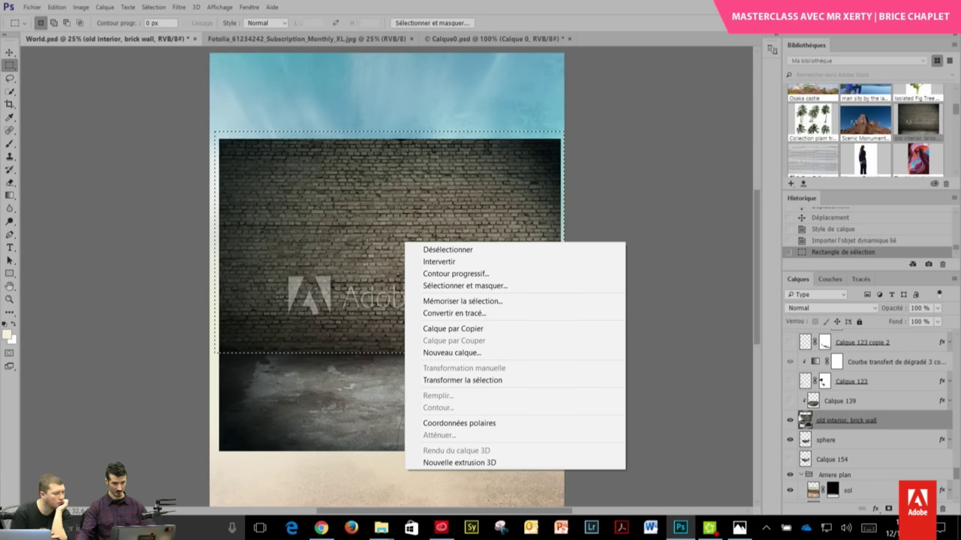
pyautogui.click(834, 422)
pyautogui.rightClick(835, 422)
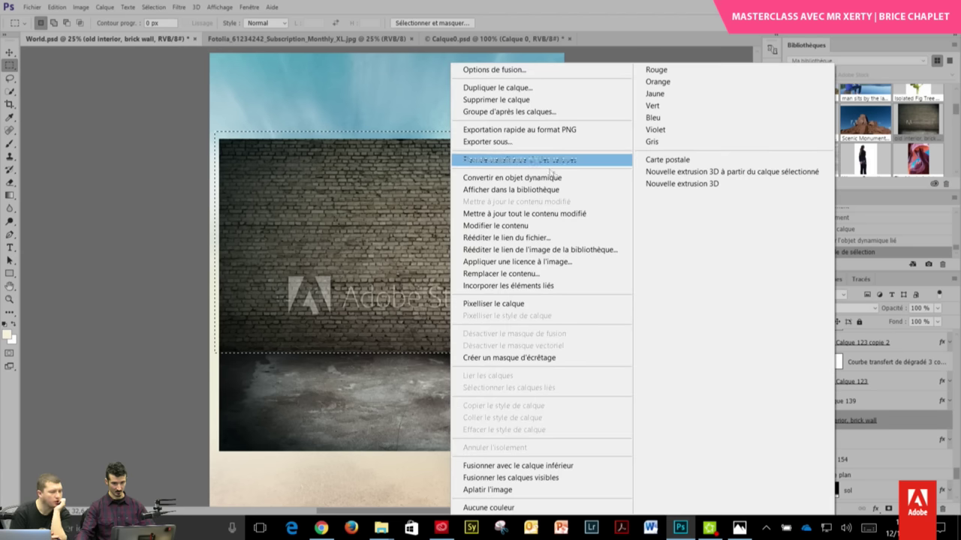
pyautogui.click(510, 303)
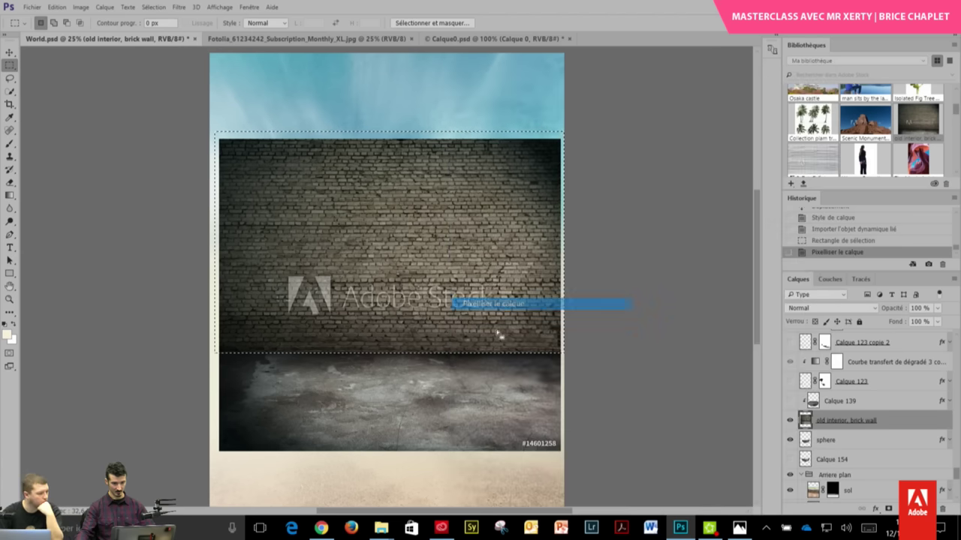
# - Cut the selected wall portion onto a new layer, Calque 155, with Calque par Couper
pyautogui.rightClick(413, 235)
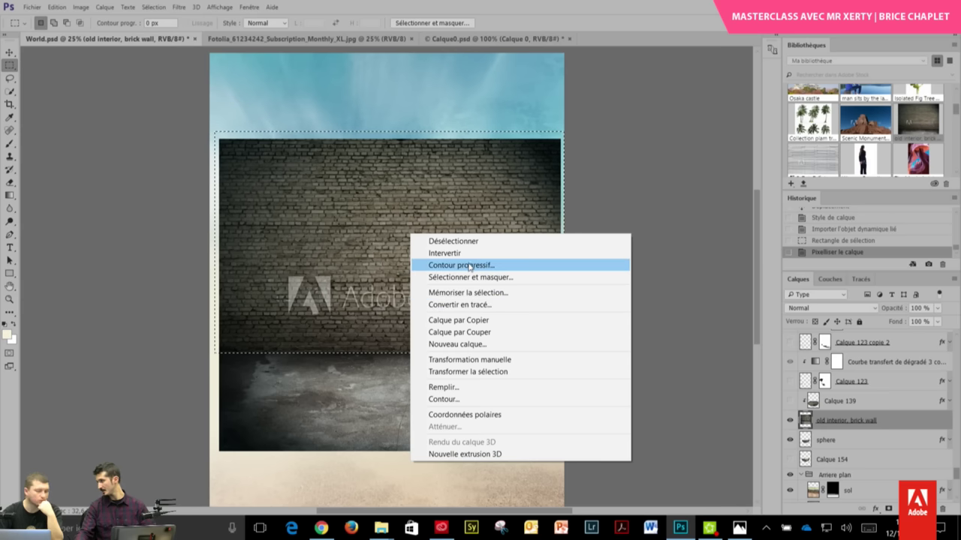
pyautogui.click(420, 150)
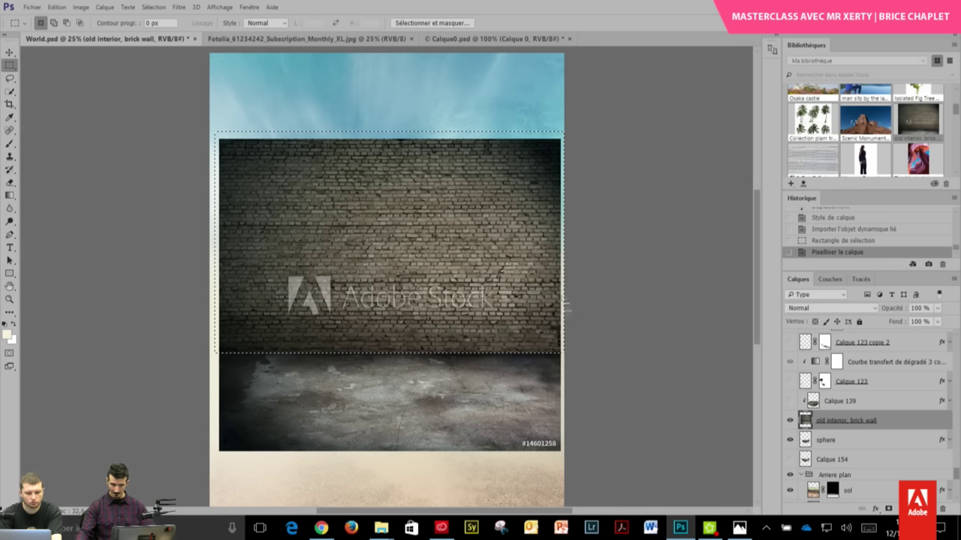
pyautogui.rightClick(413, 235)
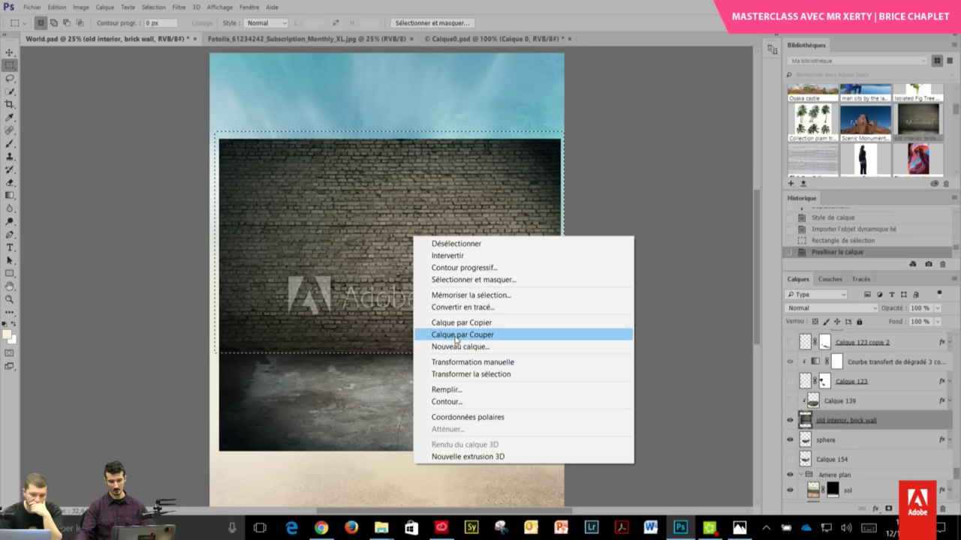
pyautogui.click(456, 335)
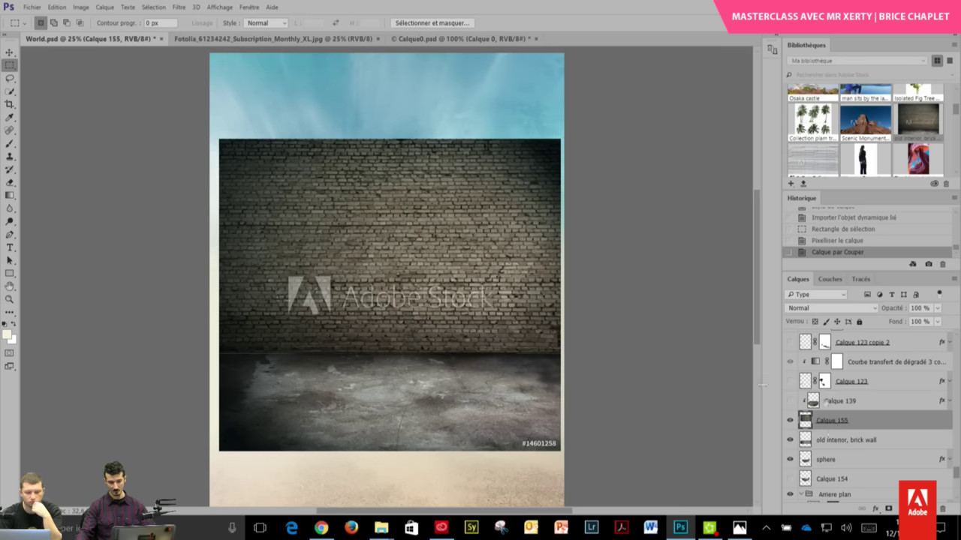
# - Hide 'old interior, brick wall' and preview Coordonnées polaires on the Calque 155 brick strip
pyautogui.click(790, 440)
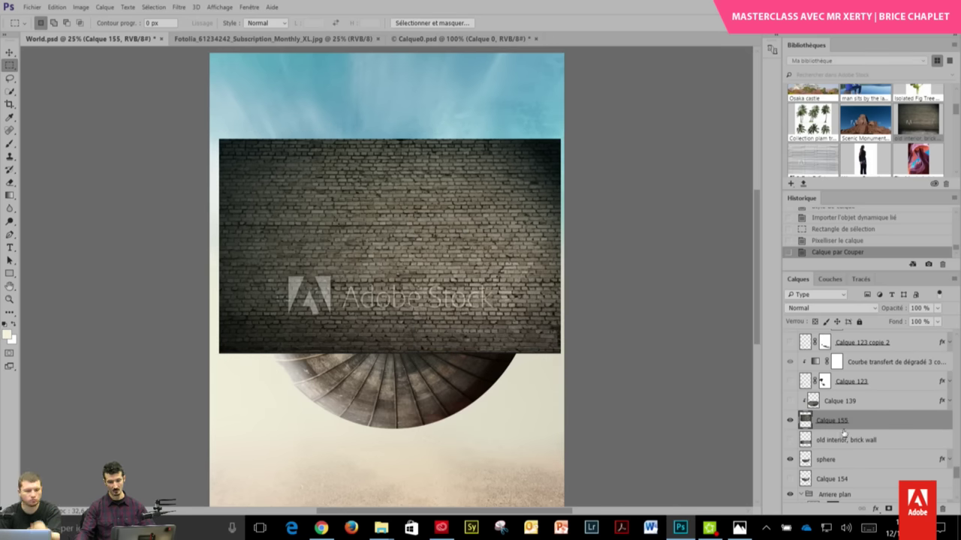
pyautogui.click(10, 51)
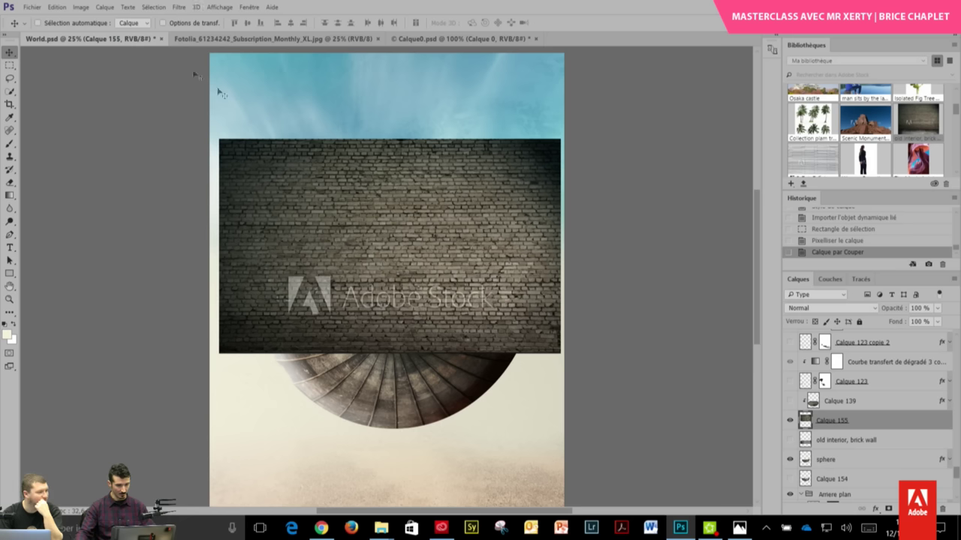
pyautogui.click(187, 6)
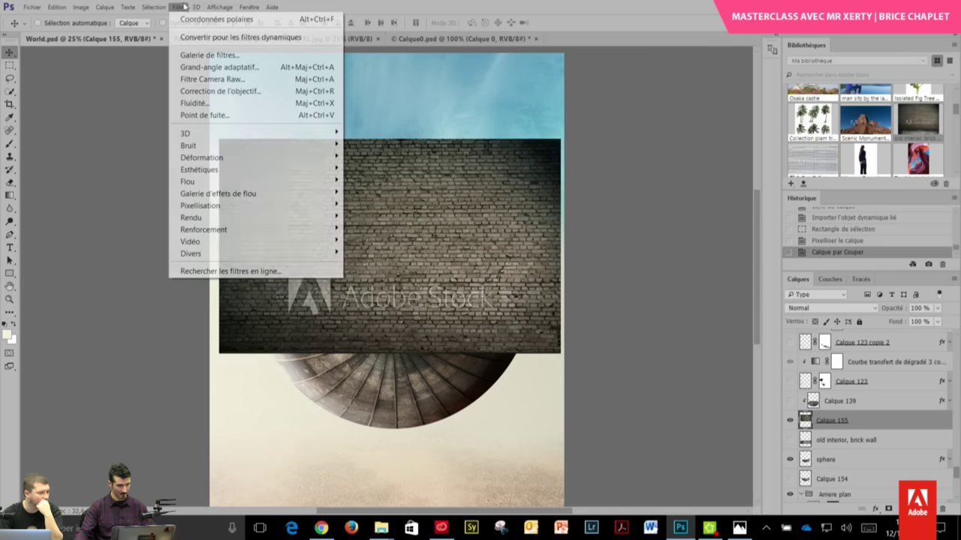
pyautogui.moveTo(201, 157)
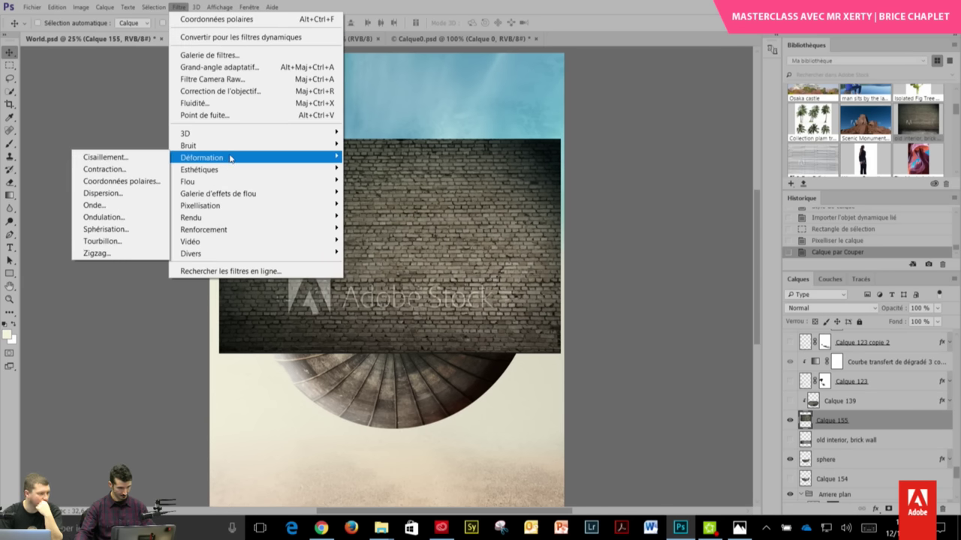
pyautogui.click(124, 181)
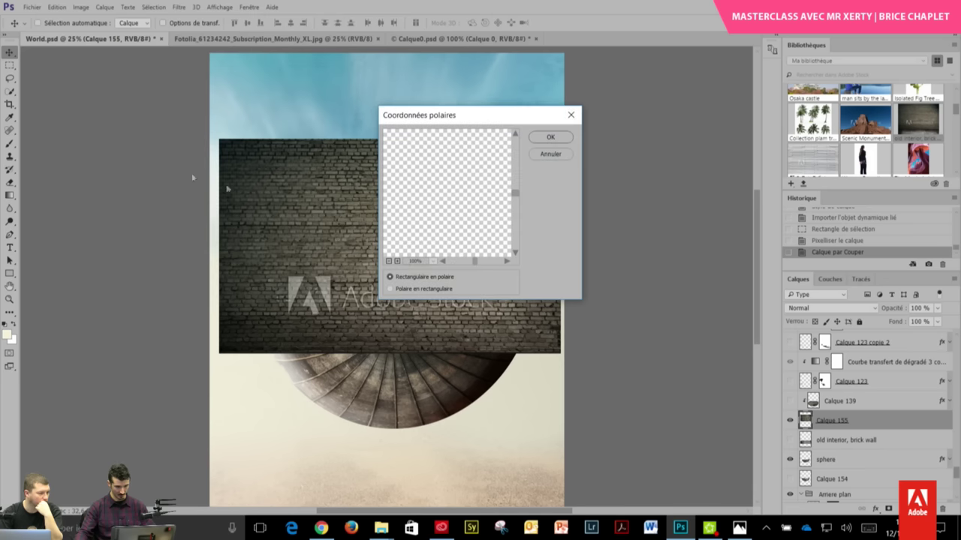
pyautogui.click(388, 262)
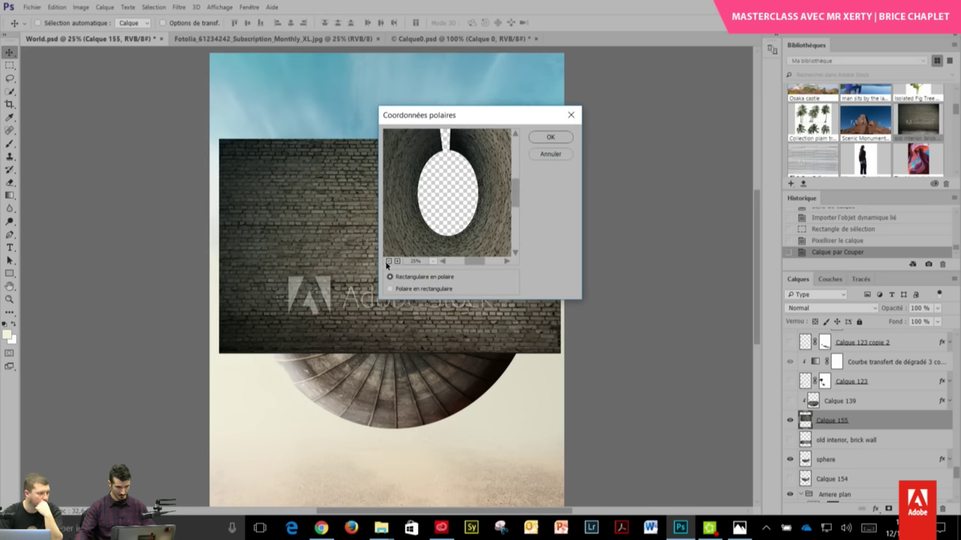
pyautogui.click(388, 261)
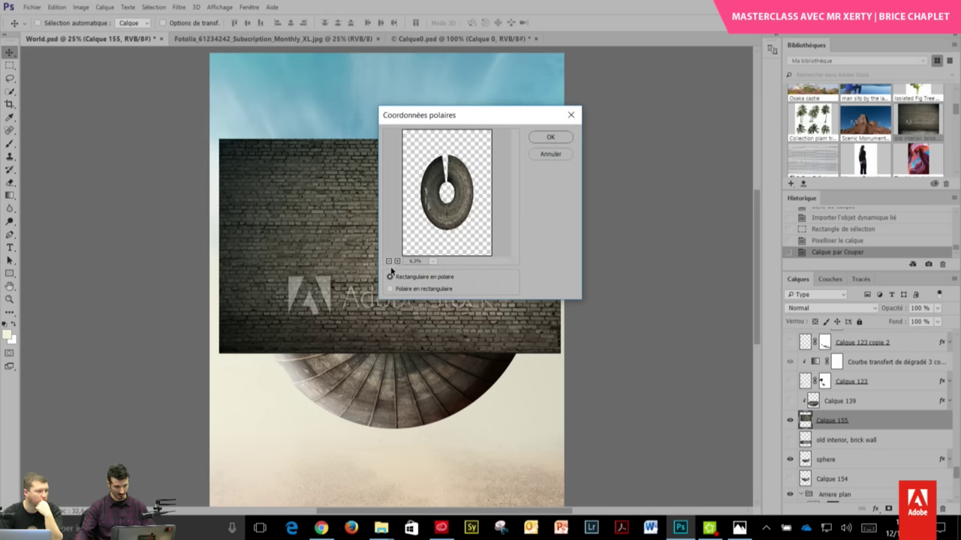
pyautogui.click(397, 262)
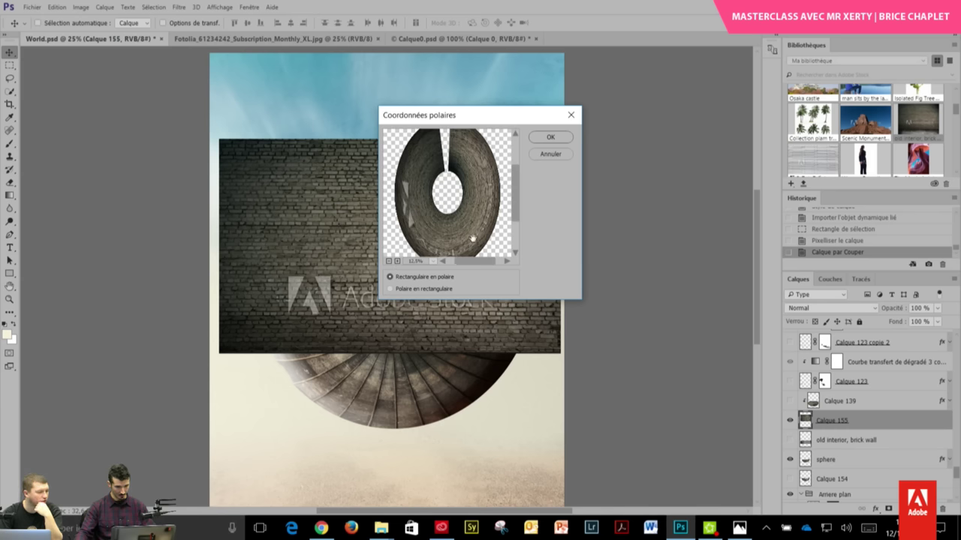
# - Cancel the polar filter, then narrow and shift the brick wall to centre it above the bowl
pyautogui.click(547, 156)
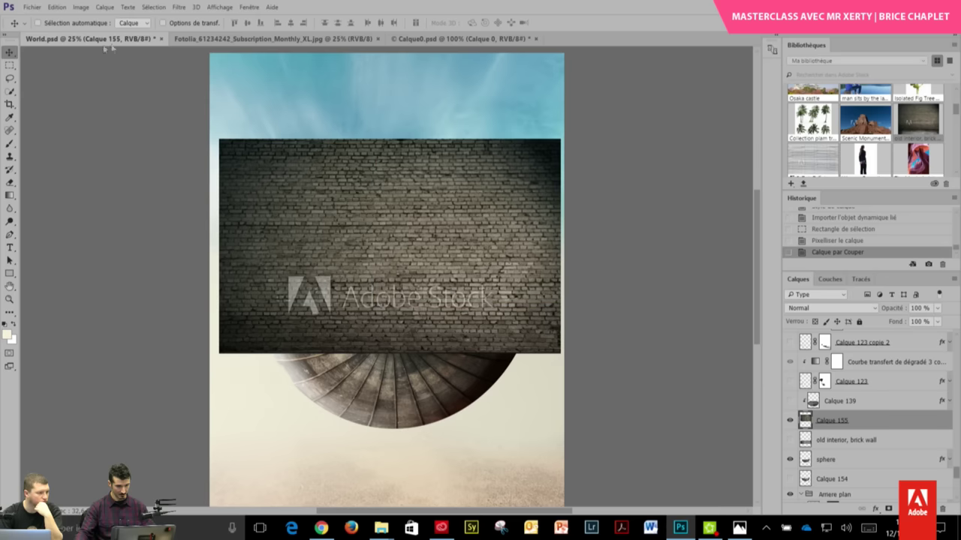
pyautogui.press('m')
pyautogui.rightClick(446, 243)
pyautogui.click(505, 348)
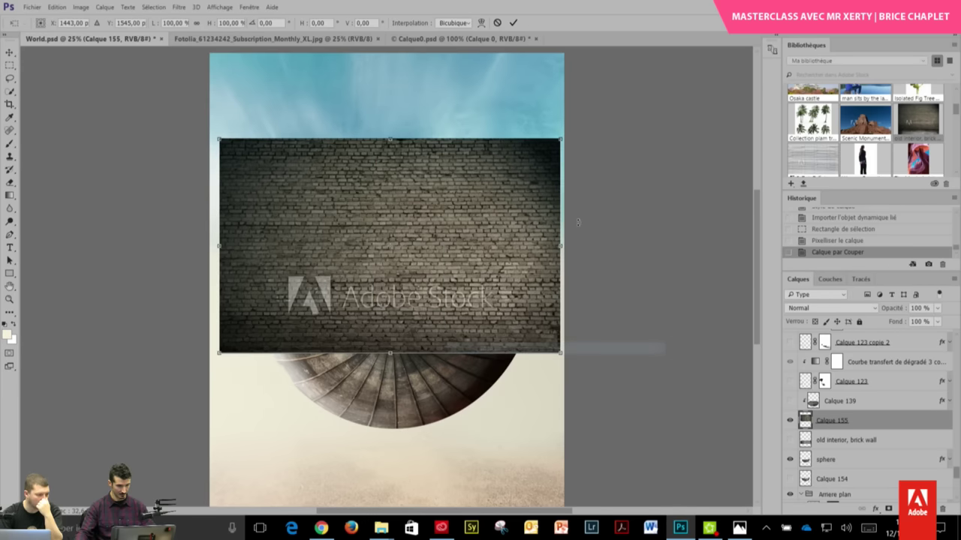
pyautogui.moveTo(218, 248); pyautogui.dragTo(267, 253)
pyautogui.moveTo(439, 196); pyautogui.dragTo(430, 194)
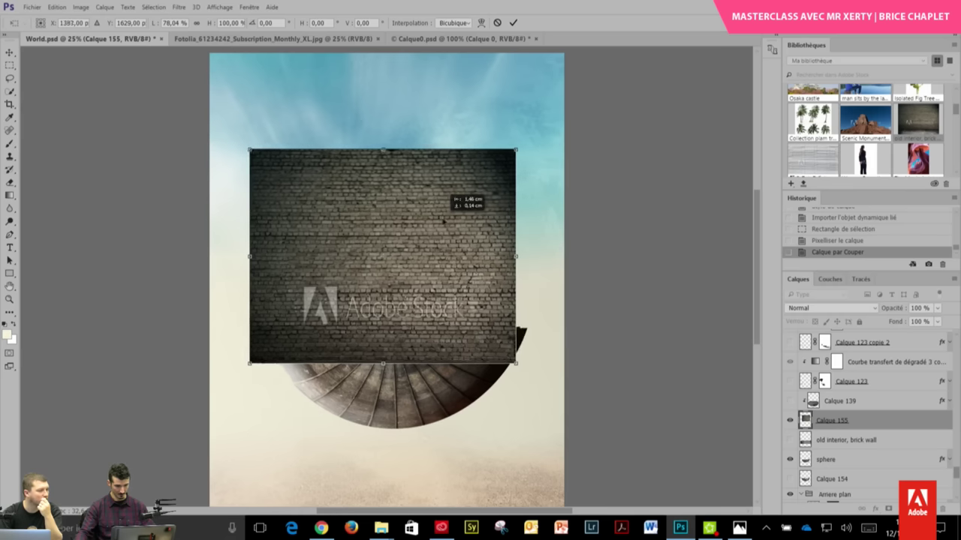
pyautogui.press('Return')
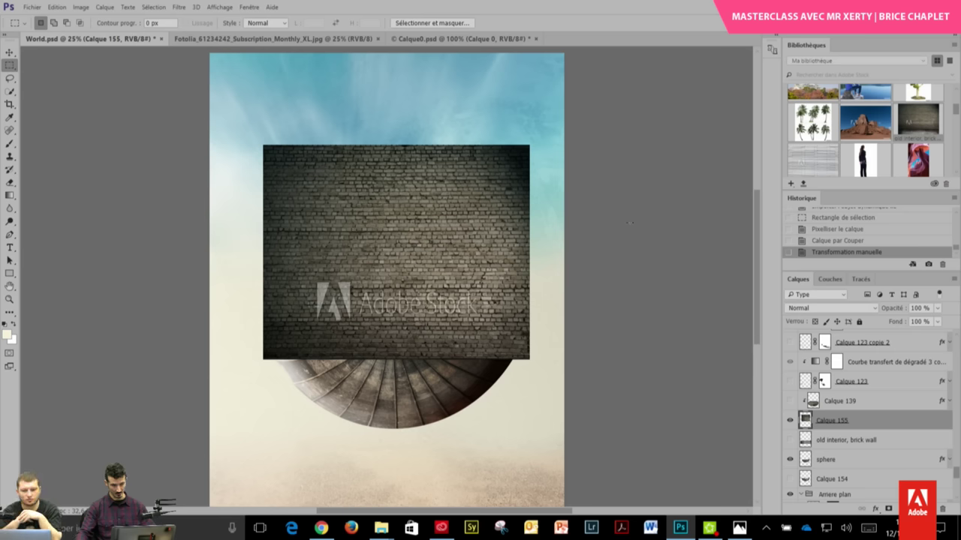
# - Apply Coordonnées polaires (Rectangulaire en polaire) to Calque 155, bending the brick wall into a ring
pyautogui.click(178, 7)
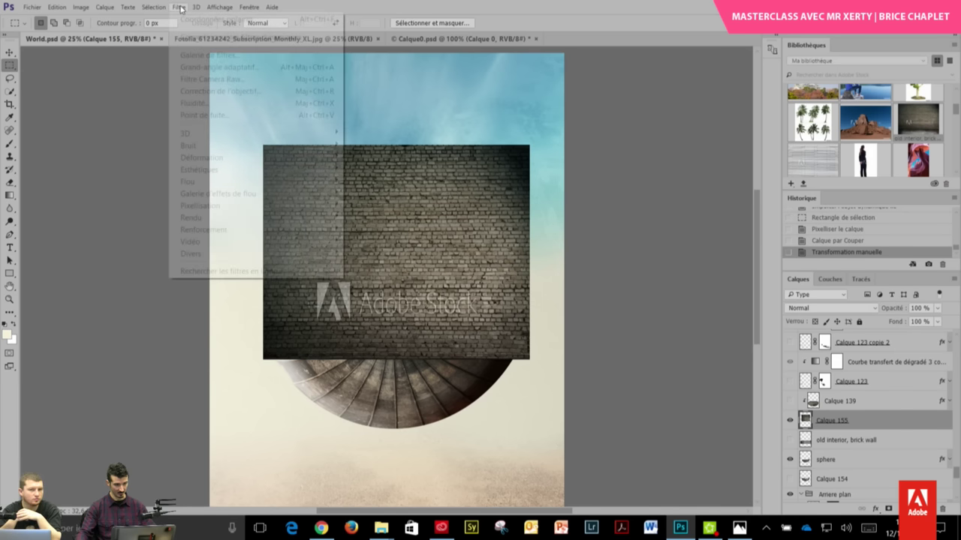
pyautogui.moveTo(225, 158)
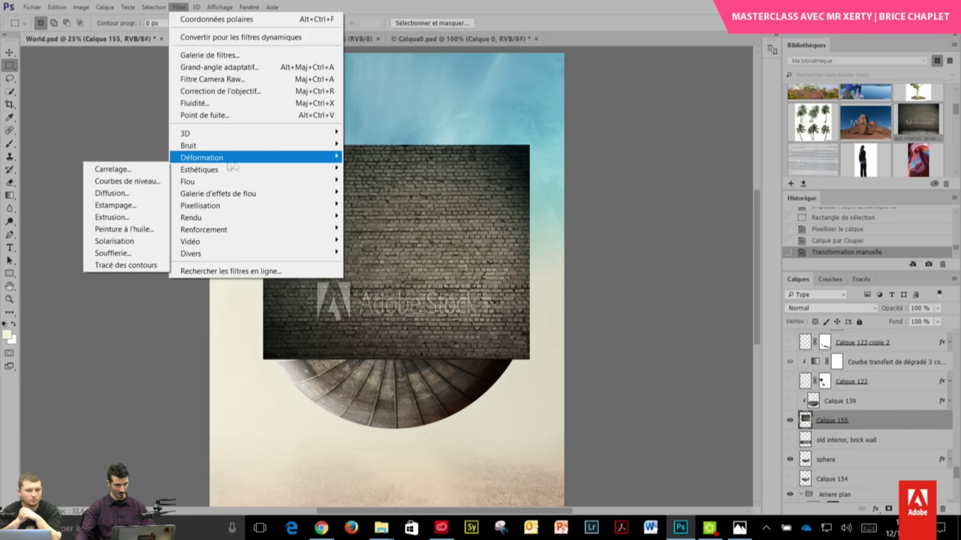
pyautogui.click(146, 181)
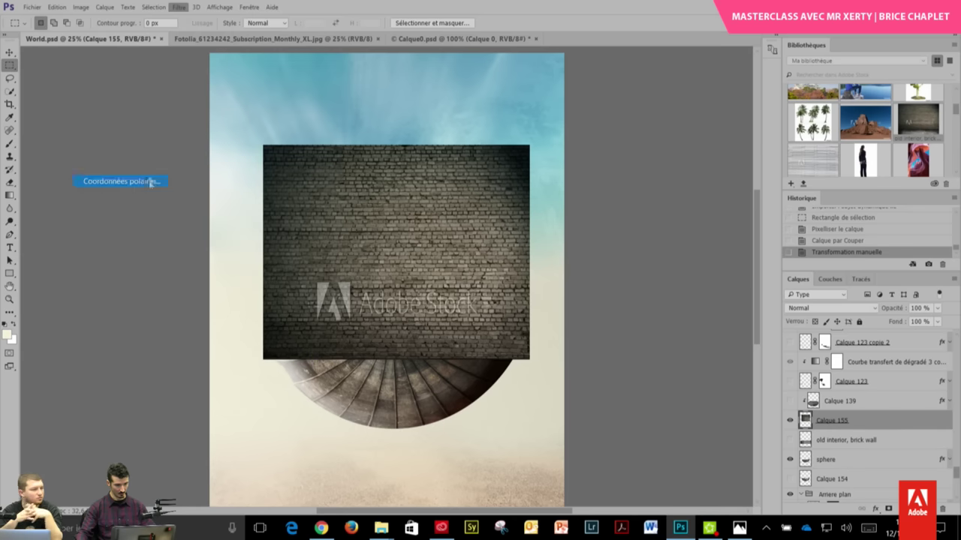
pyautogui.click(389, 261)
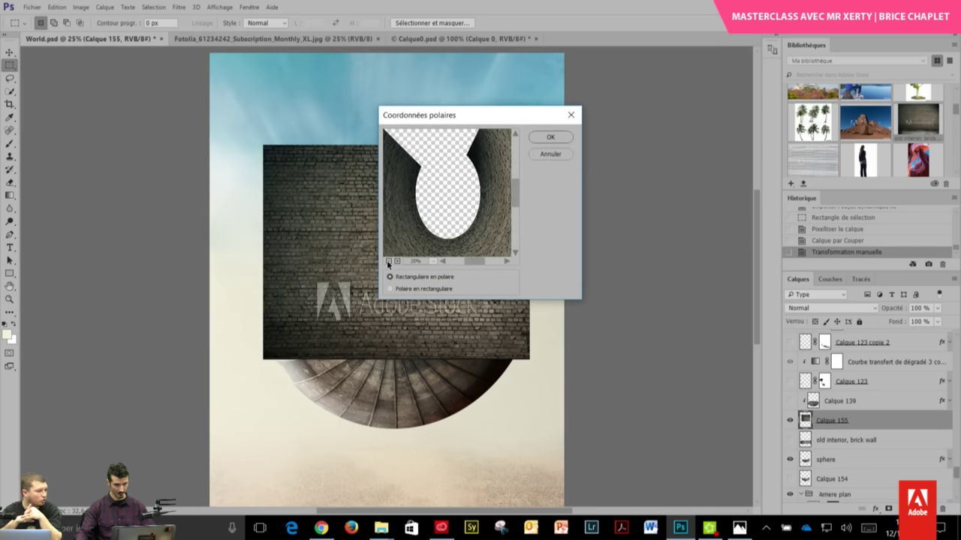
pyautogui.click(389, 262)
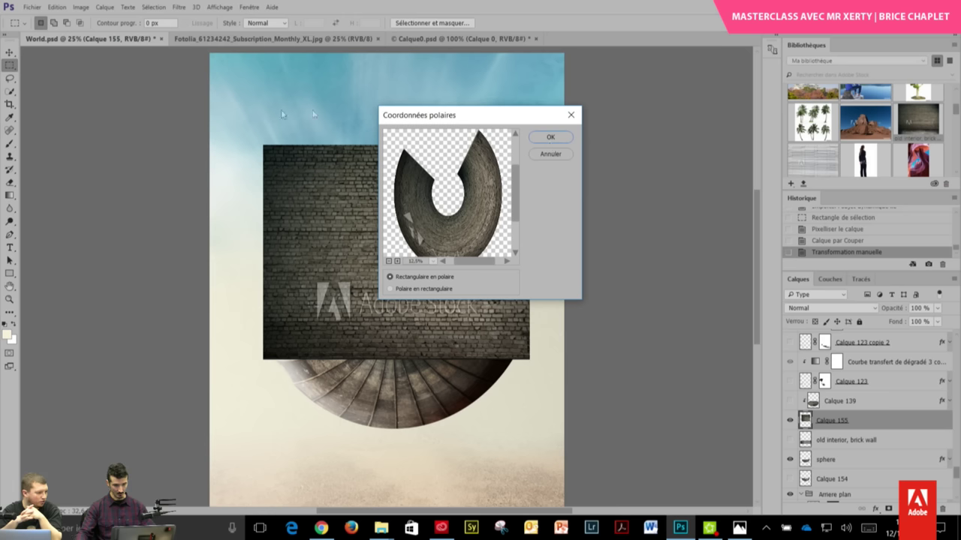
pyautogui.click(551, 136)
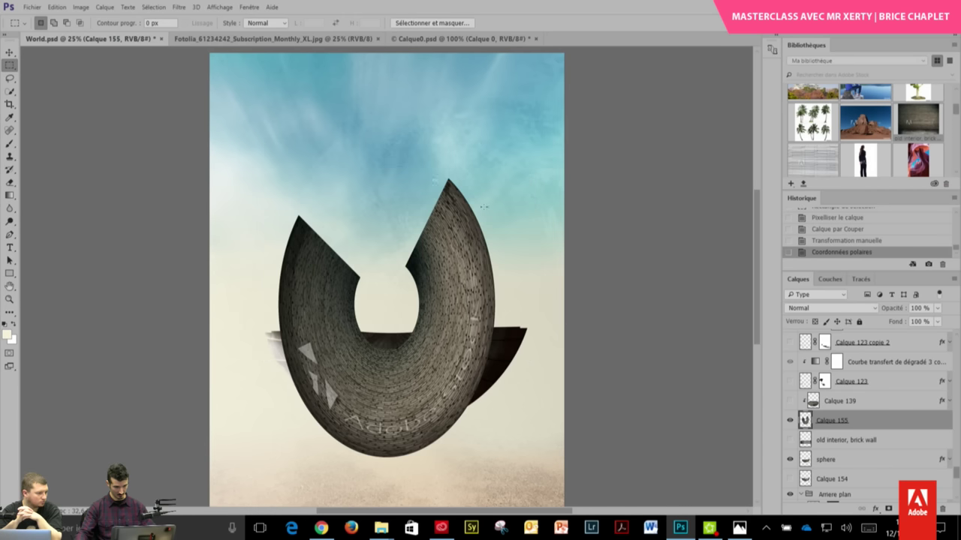
# - Stretch the brick ring wider on both sides, nudge it up-left, and move Calque 155 just above sphere
pyautogui.rightClick(488, 304)
pyautogui.click(525, 410)
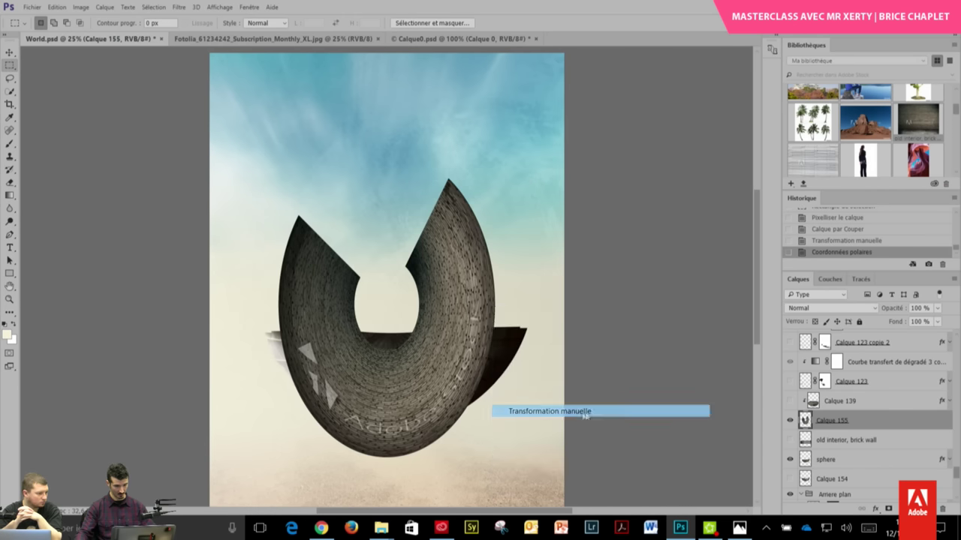
pyautogui.moveTo(495, 318); pyautogui.dragTo(596, 318)
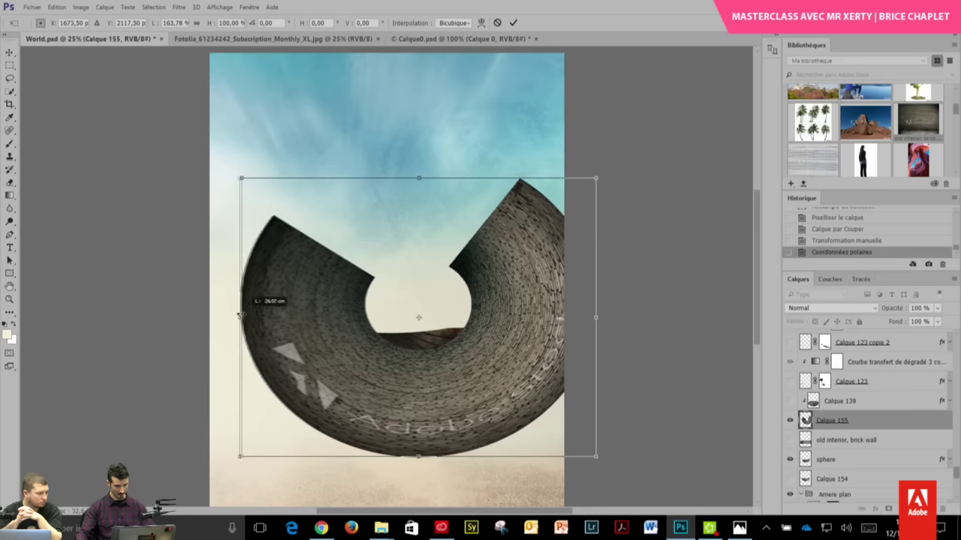
pyautogui.moveTo(278, 318); pyautogui.dragTo(238, 318)
pyautogui.moveTo(544, 288); pyautogui.dragTo(518, 291)
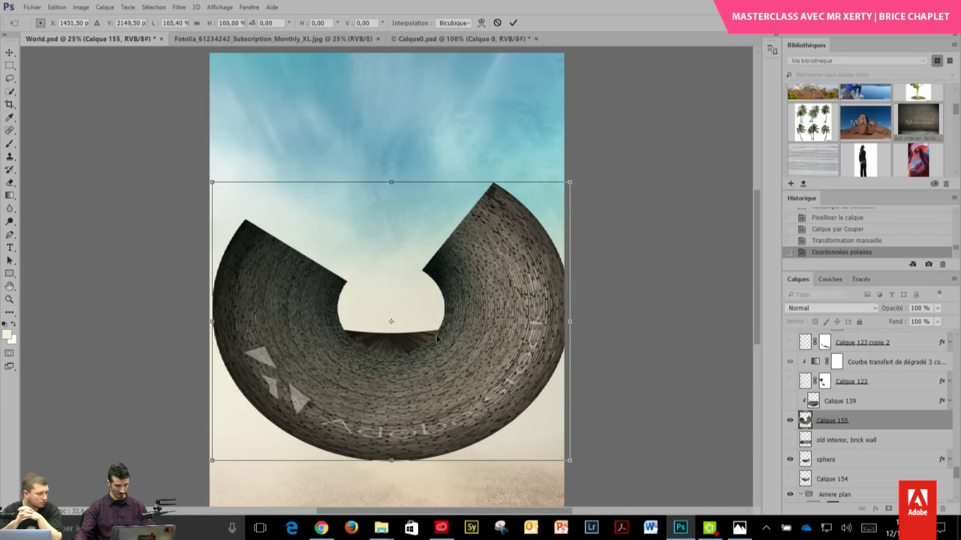
pyautogui.moveTo(436, 339); pyautogui.dragTo(444, 318)
pyautogui.press('Return')
pyautogui.press('m')
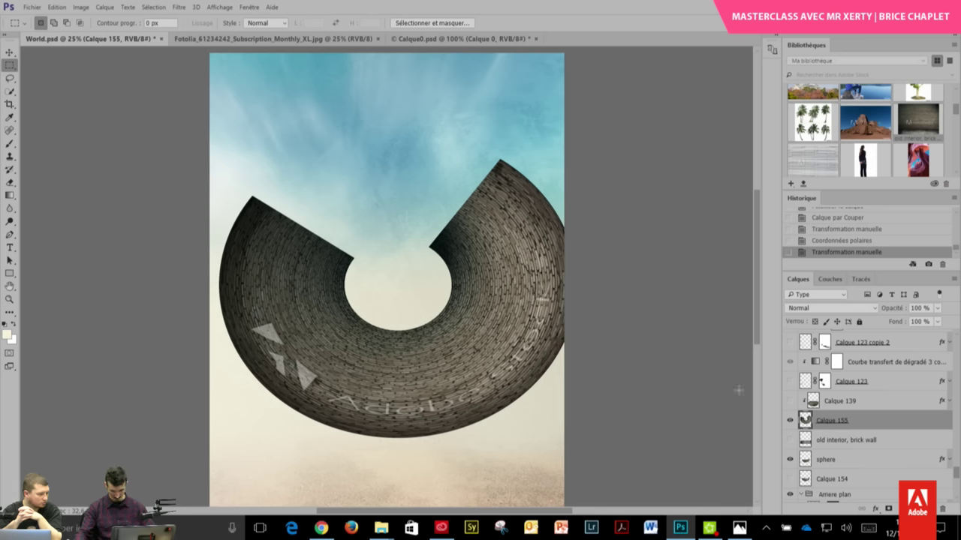
pyautogui.moveTo(846, 425); pyautogui.dragTo(831, 451)
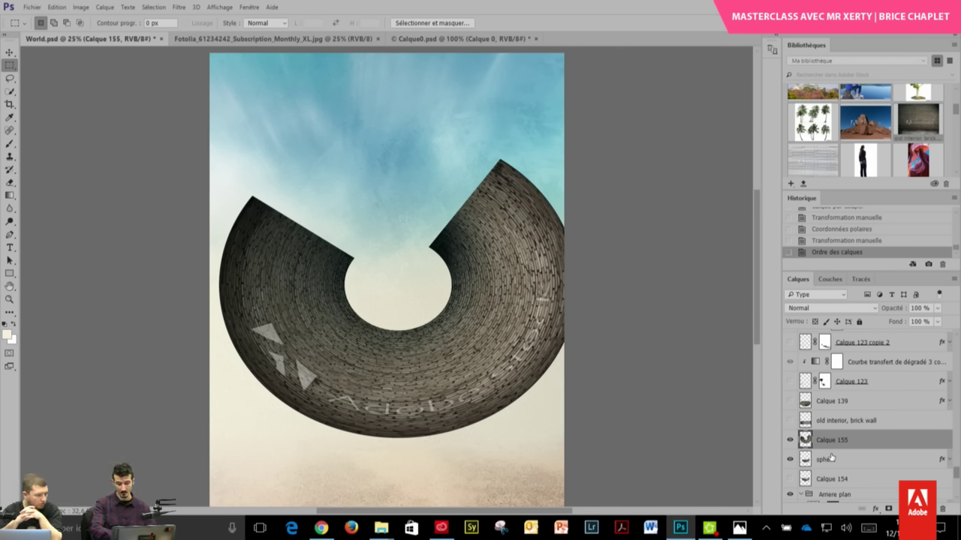
# - Clip Calque 155 to the sphere layer and reposition the brick texture inside the bowl
pyautogui.keyDown('alt'); pyautogui.click(830, 450); pyautogui.keyUp('alt')
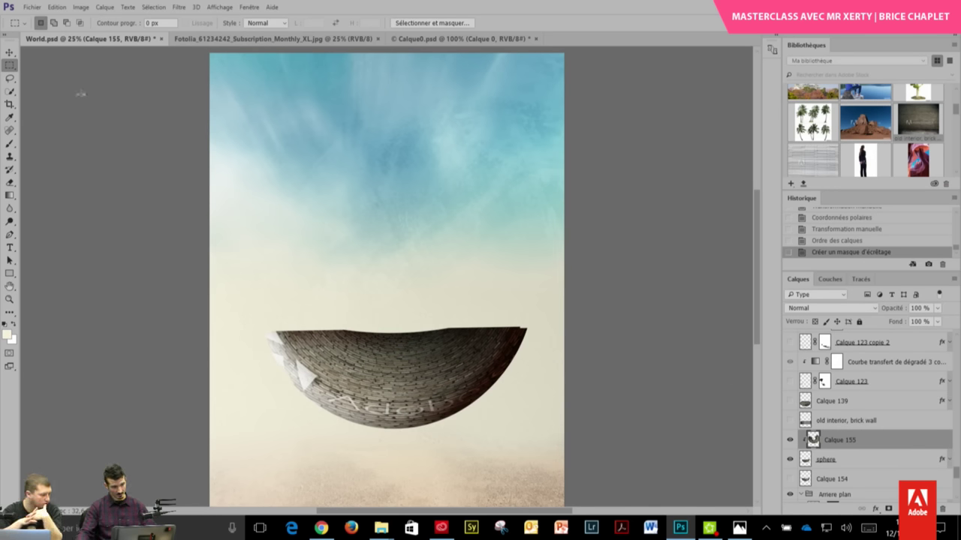
pyautogui.click(10, 52)
pyautogui.moveTo(421, 383); pyautogui.dragTo(429, 389)
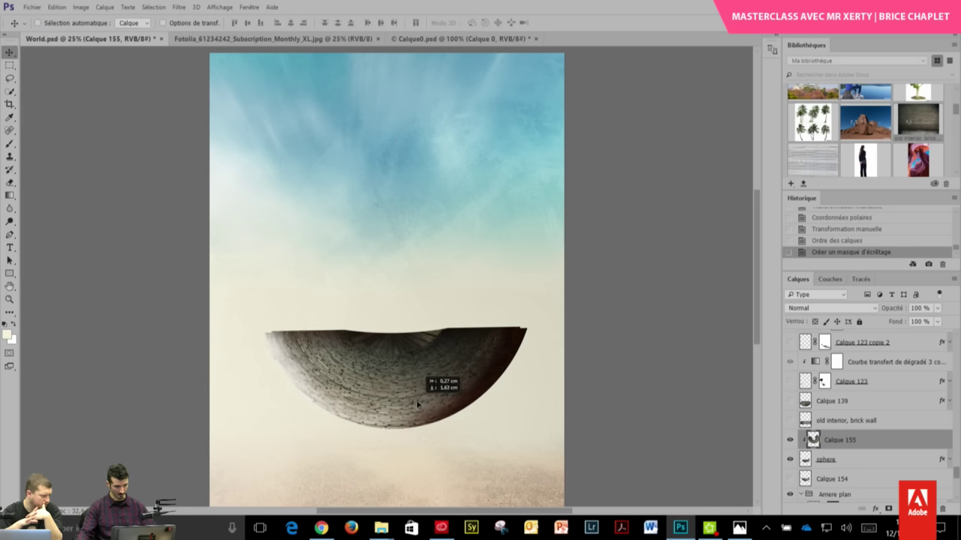
pyautogui.click(10, 65)
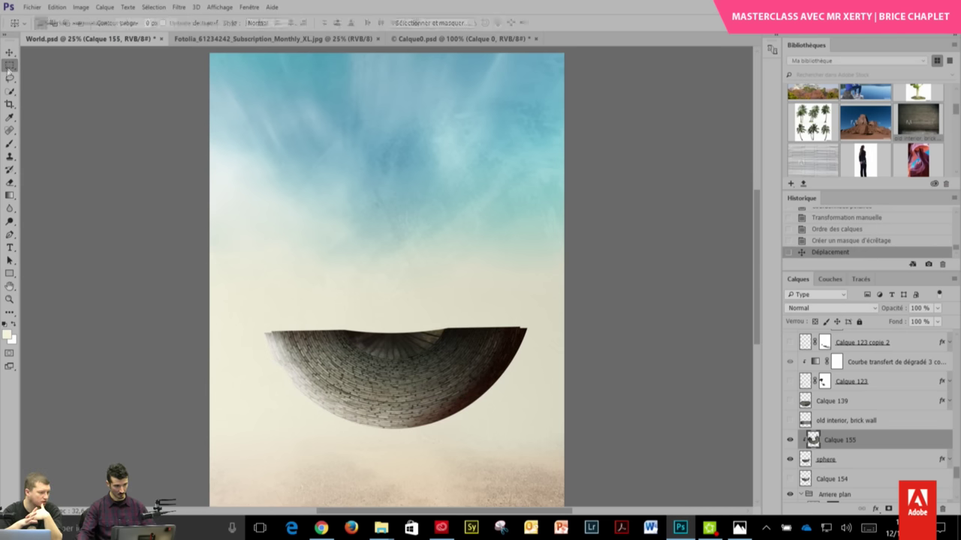
# - Free Transform the clipped brick texture to about 133% and fit it inside the bowl
pyautogui.rightClick(425, 377)
pyautogui.click(529, 289)
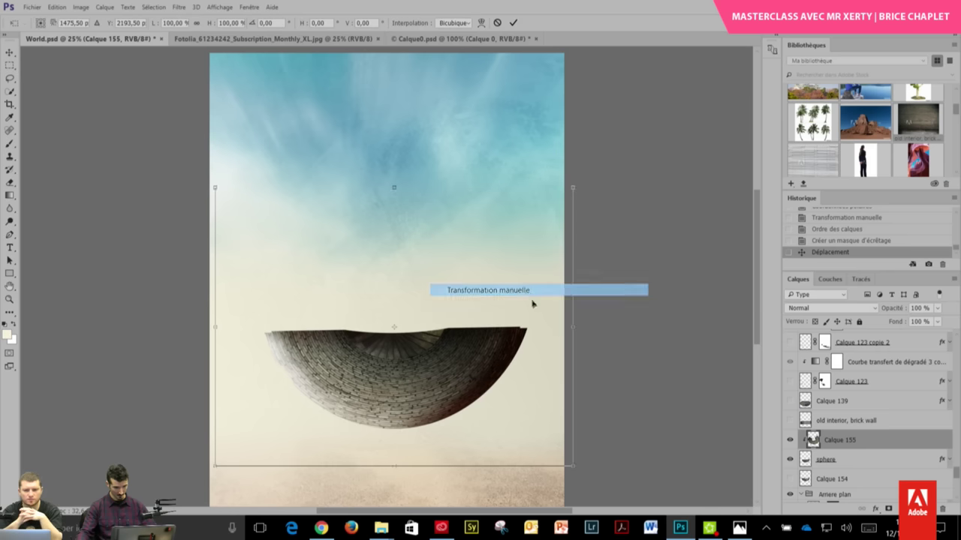
pyautogui.moveTo(459, 320); pyautogui.dragTo(526, 320)
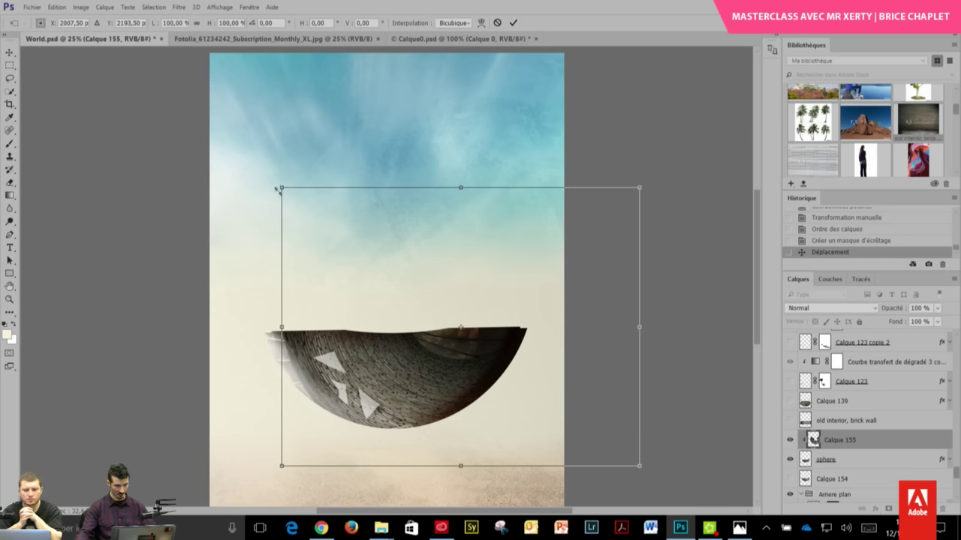
pyautogui.moveTo(277, 189); pyautogui.dragTo(197, 122)
pyautogui.moveTo(473, 275)
pyautogui.mouseDown()
pyautogui.moveTo(451, 284)
pyautogui.moveTo(465, 286)
pyautogui.mouseUp()
pyautogui.moveTo(620, 126); pyautogui.dragTo(650, 103)
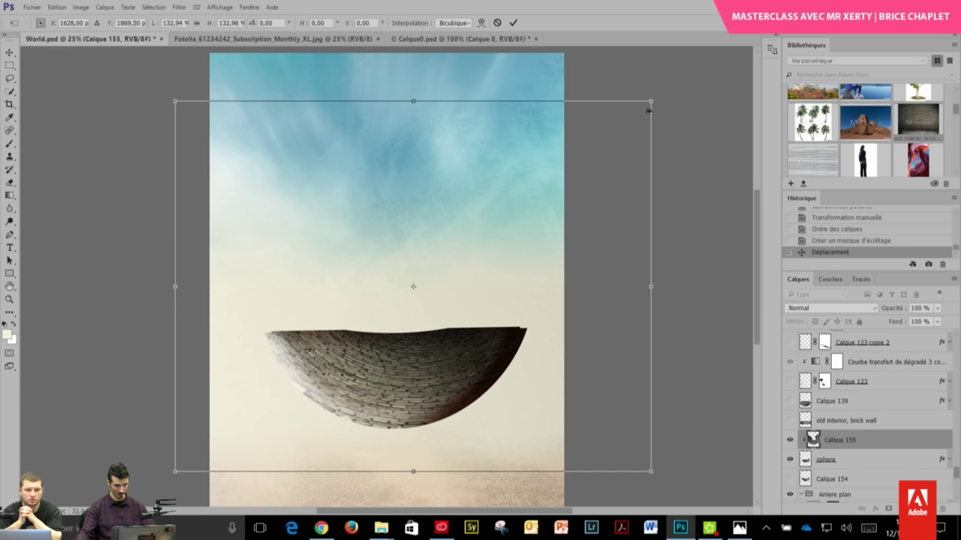
pyautogui.moveTo(476, 315); pyautogui.dragTo(452, 362)
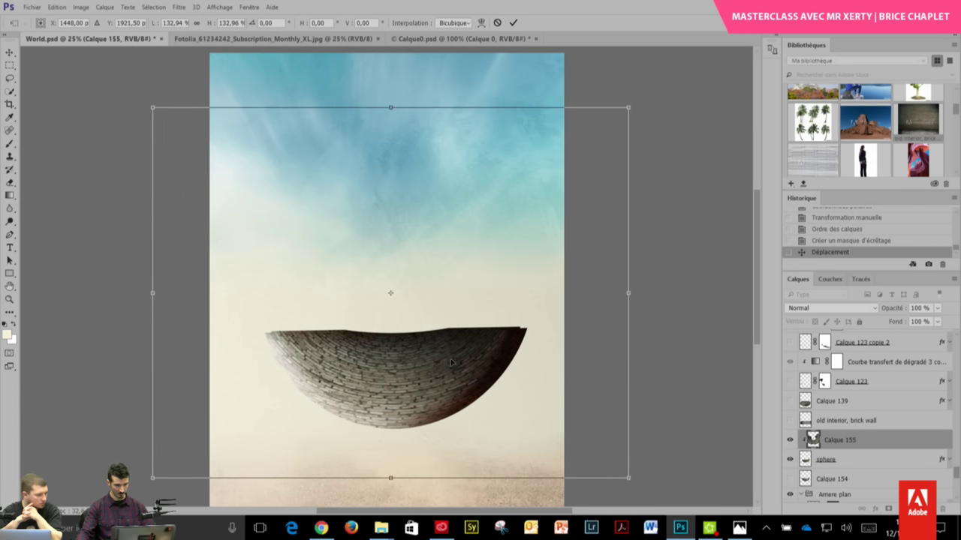
pyautogui.press('Return')
pyautogui.press('m')
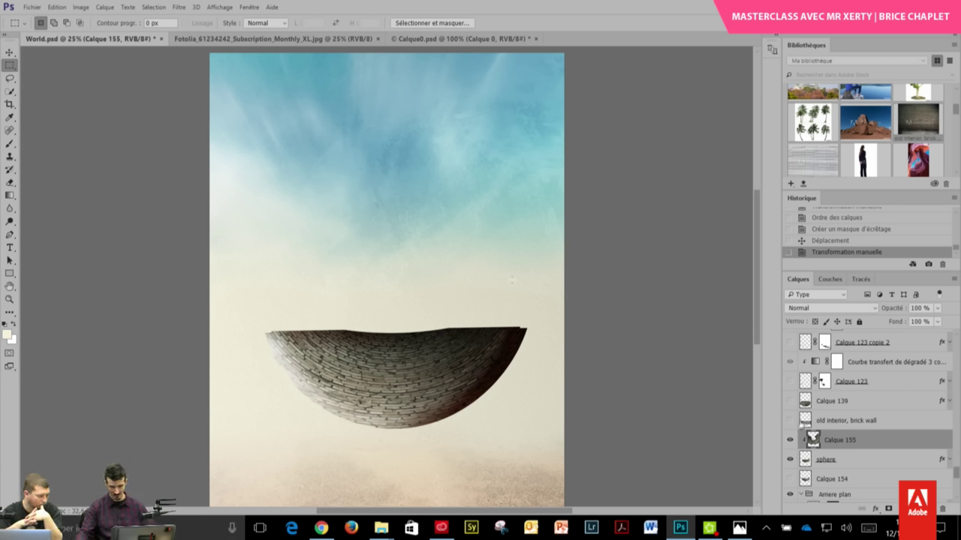
# - Delete the 'old interior, brick wall' layer
pyautogui.click(789, 420)
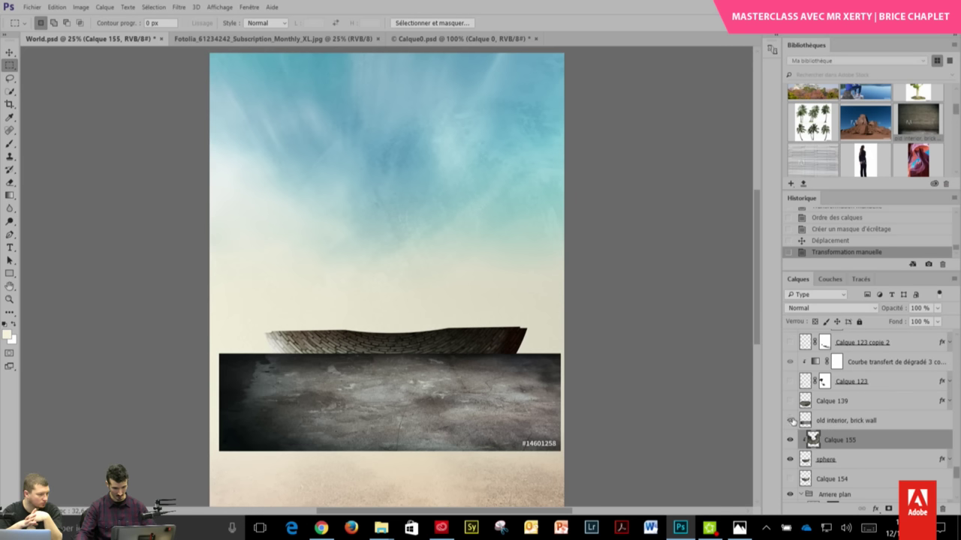
pyautogui.click(856, 421)
pyautogui.press('Delete')
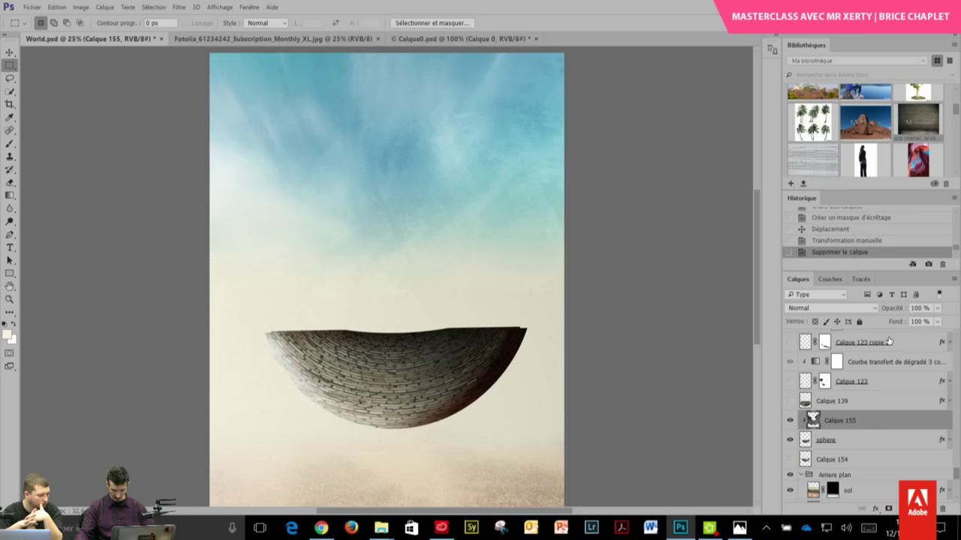
# - Expand Calque 139's effects, select the layer, and make its brown bowl visible
pyautogui.click(790, 401)
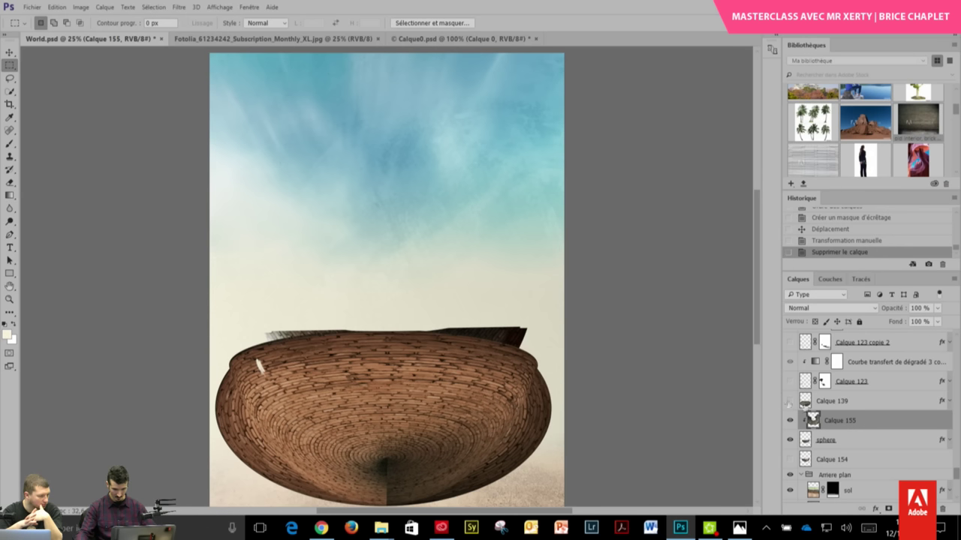
pyautogui.click(789, 402)
pyautogui.click(942, 406)
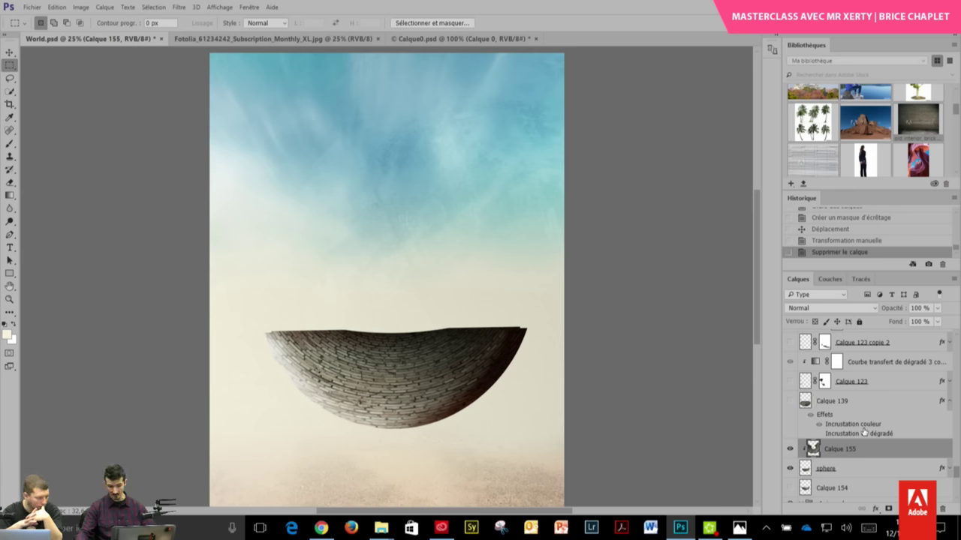
pyautogui.click(838, 401)
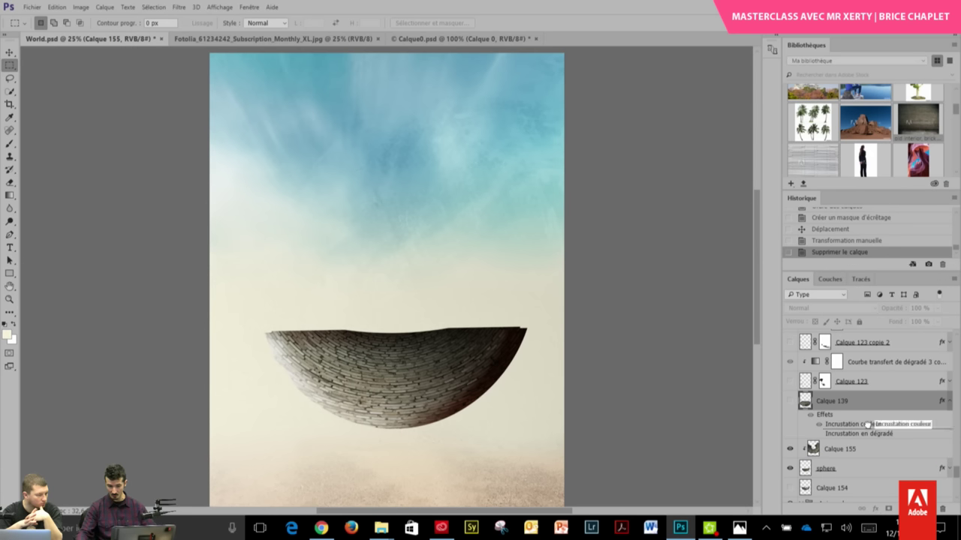
pyautogui.click(790, 402)
# - Open Calque 139's Incrustation couleur settings and confirm the brown overlay colour
pyautogui.doubleClick(851, 425)
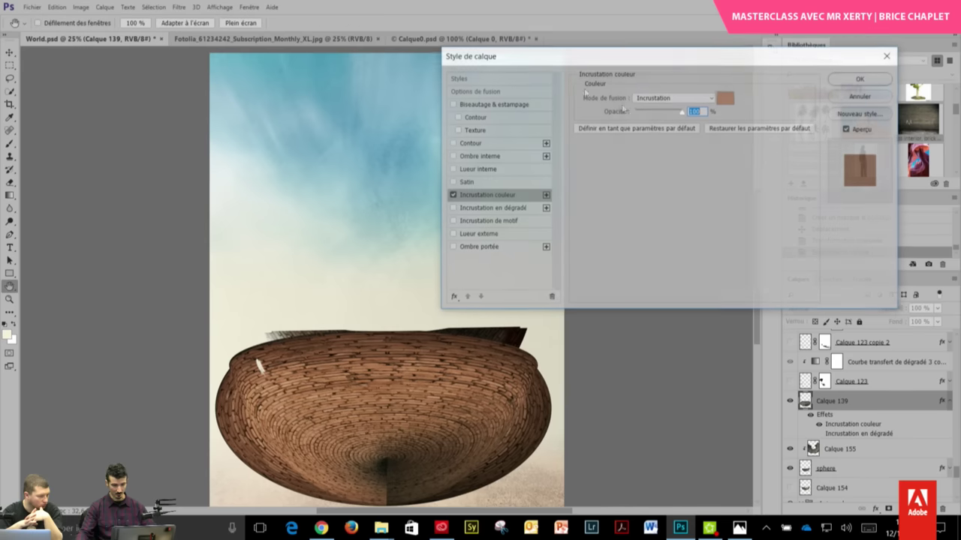
pyautogui.moveTo(623, 51)
pyautogui.mouseDown()
pyautogui.moveTo(439, 109)
pyautogui.moveTo(450, 95)
pyautogui.mouseUp()
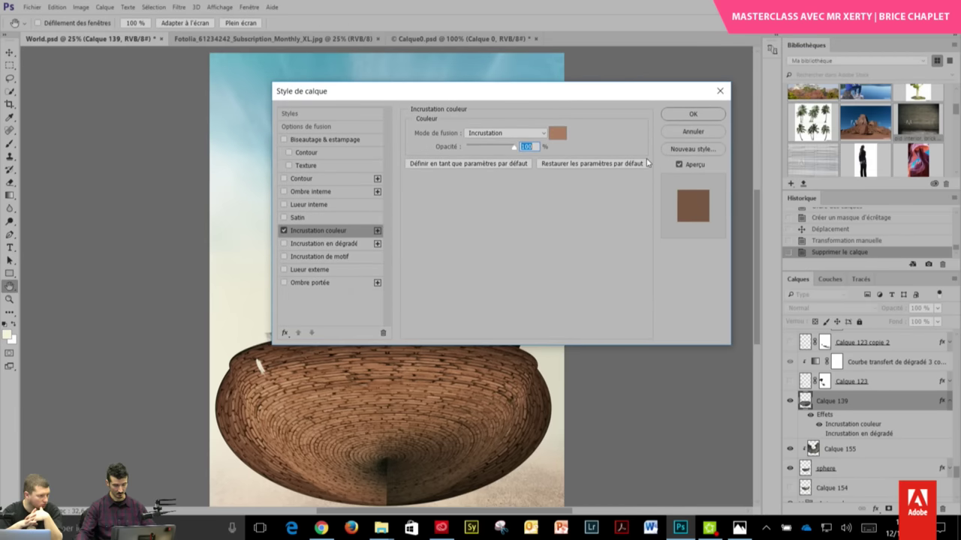
pyautogui.click(560, 140)
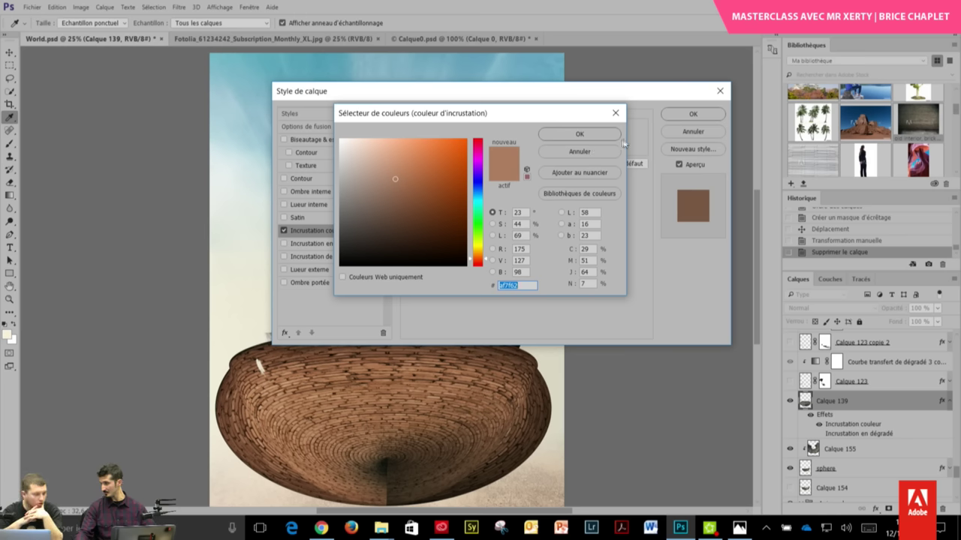
pyautogui.click(593, 138)
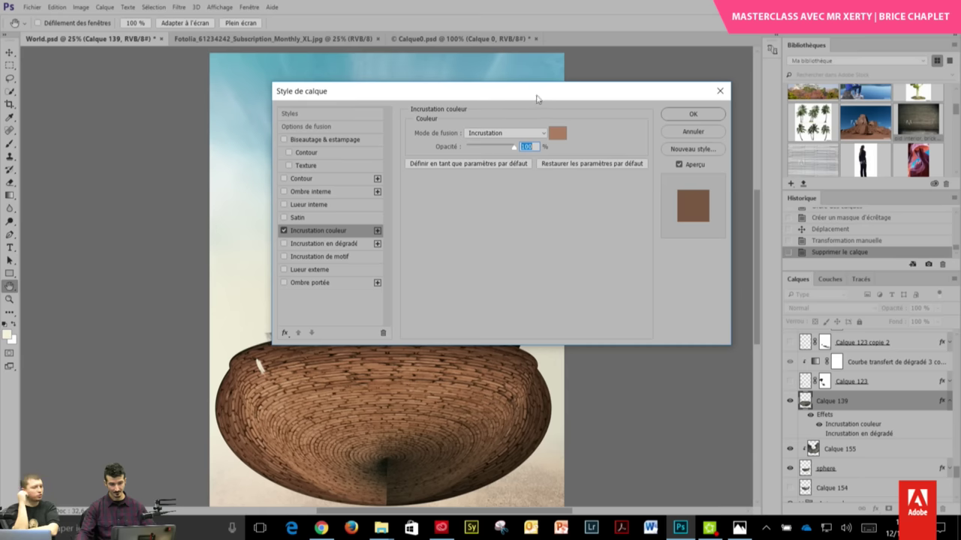
pyautogui.moveTo(536, 99); pyautogui.dragTo(676, 86)
pyautogui.moveTo(653, 135)
pyautogui.mouseDown()
pyautogui.moveTo(614, 136)
pyautogui.moveTo(675, 134)
pyautogui.mouseUp()
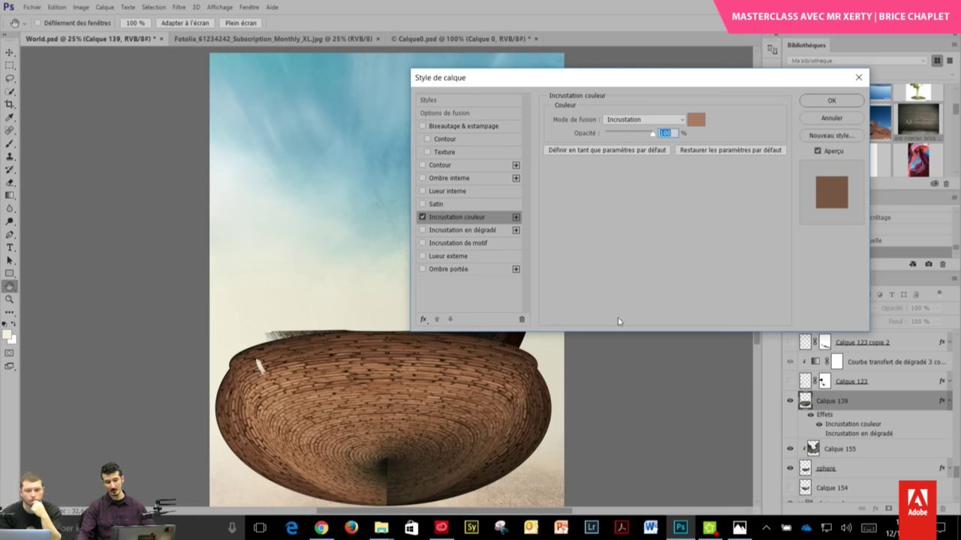
pyautogui.moveTo(635, 77); pyautogui.dragTo(522, 83)
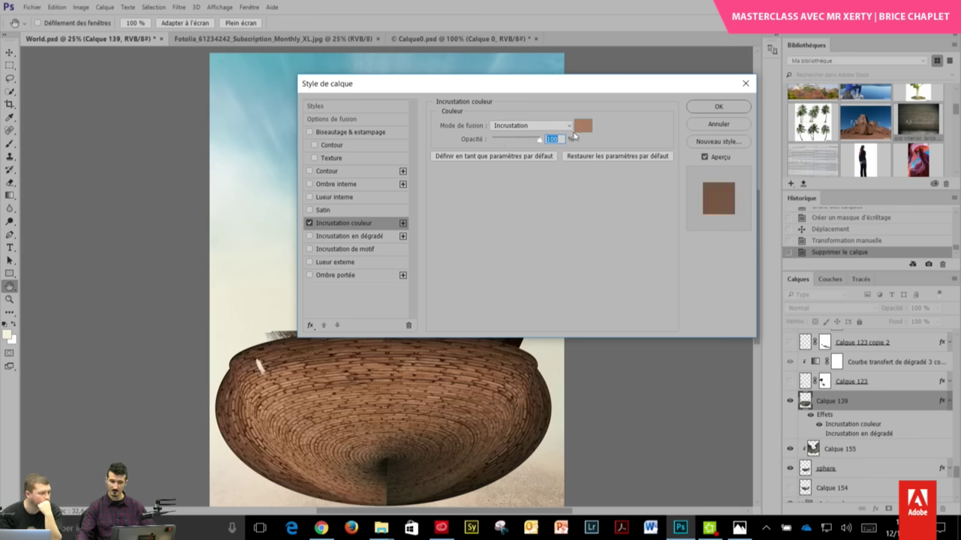
# - Try Normal, Obscurcir, Produit and Superposition, then set the overlay blend to Incrustation and apply
pyautogui.click(568, 125)
pyautogui.click(525, 127)
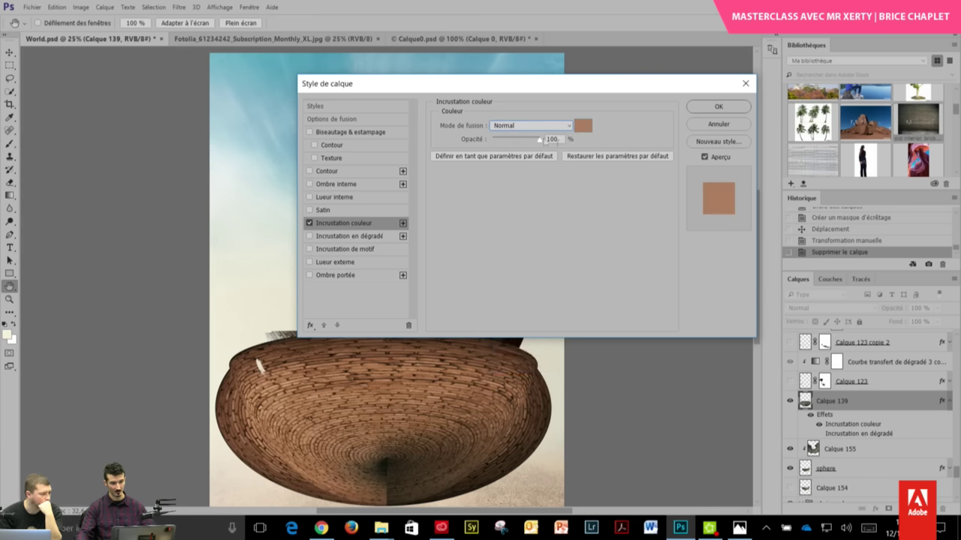
pyautogui.click(559, 126)
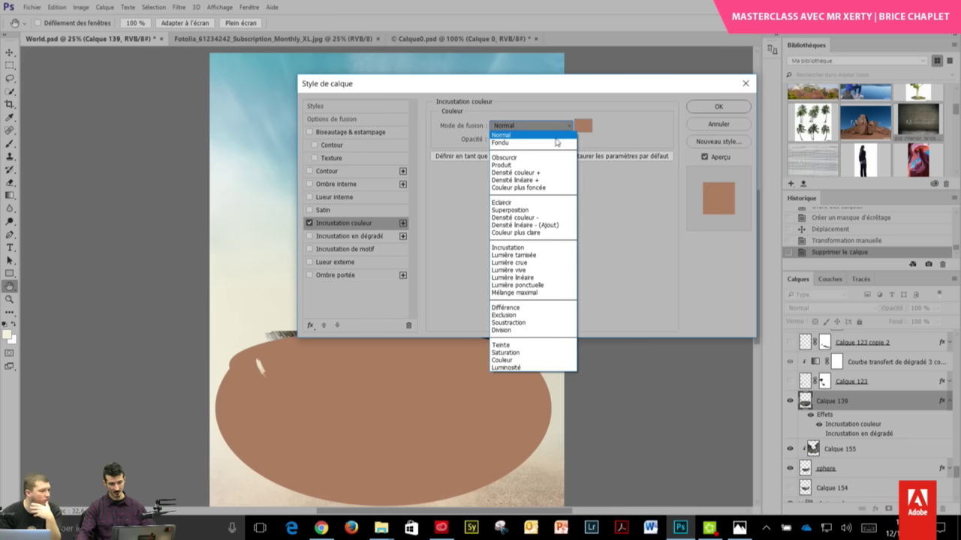
pyautogui.click(545, 163)
pyautogui.click(559, 125)
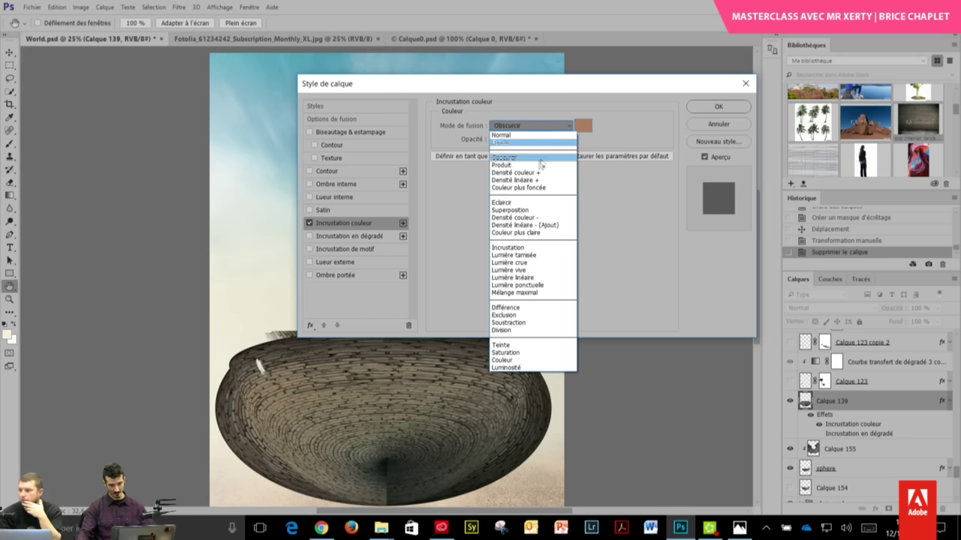
pyautogui.click(544, 165)
pyautogui.click(568, 128)
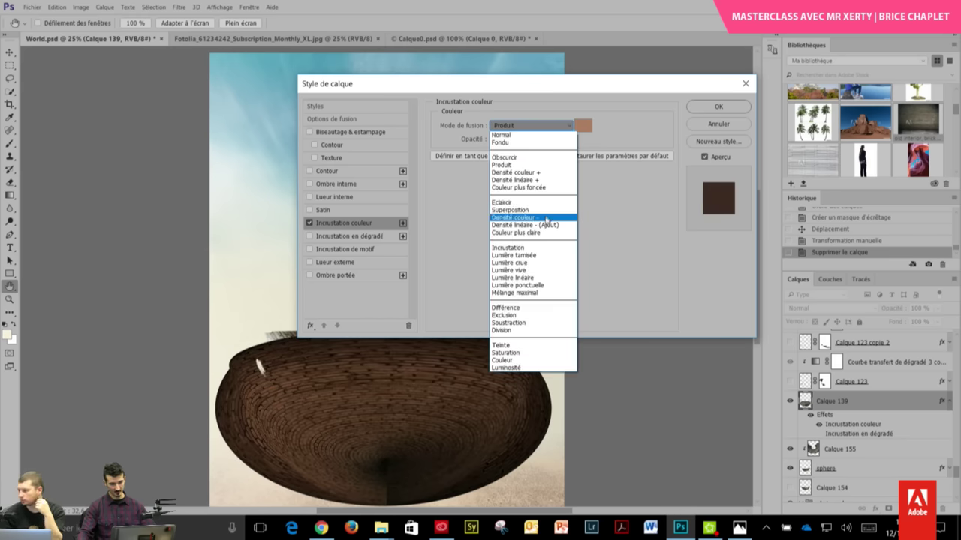
pyautogui.click(542, 210)
pyautogui.click(569, 128)
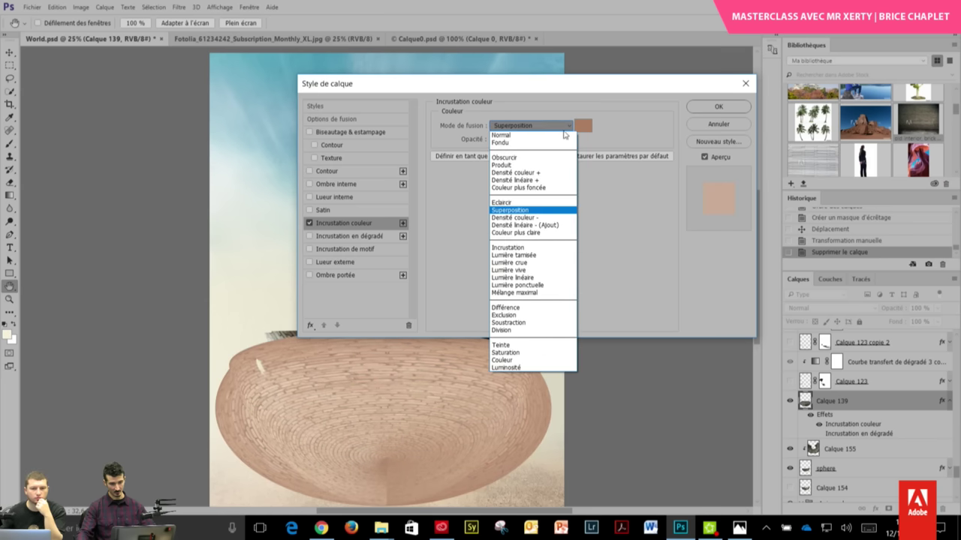
pyautogui.click(528, 249)
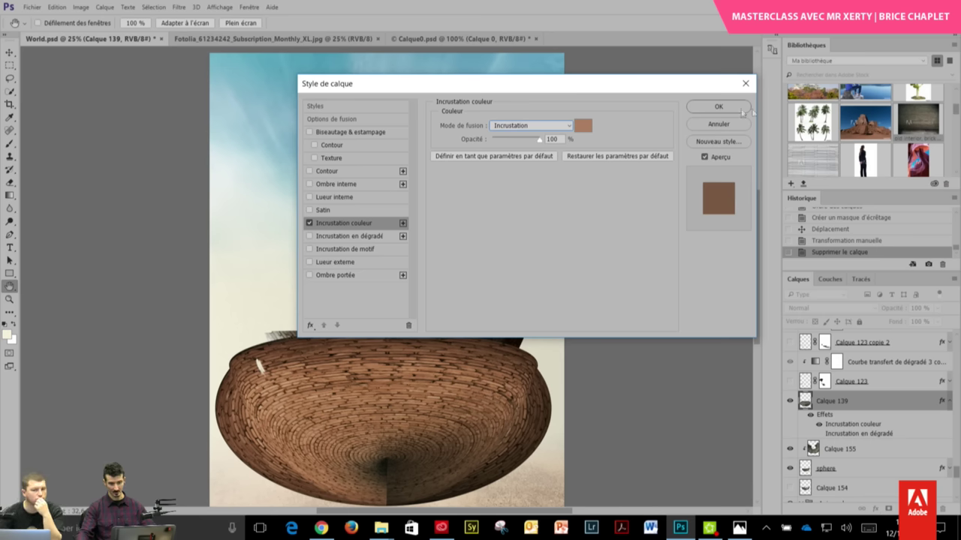
pyautogui.click(718, 106)
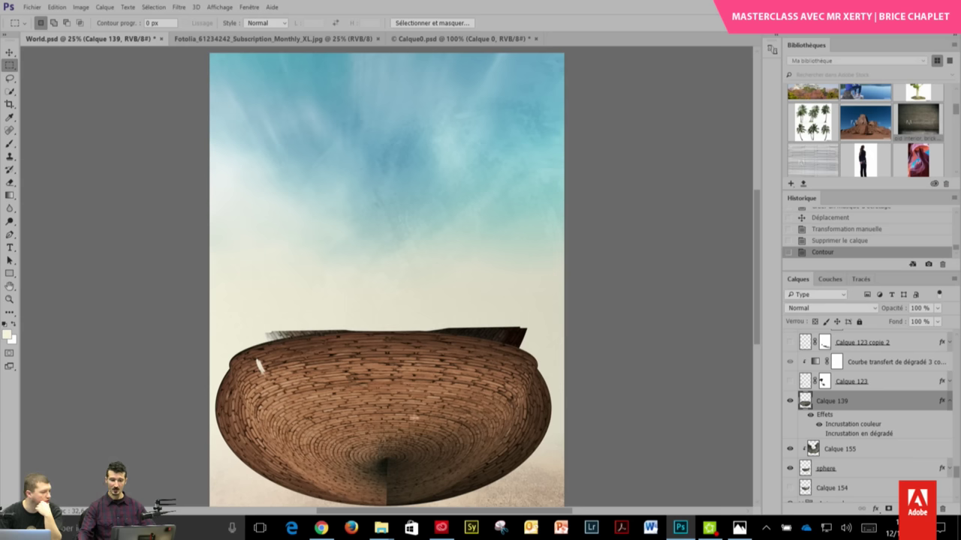
# - Hide Calque 139, copy its effects onto Calque 155, and select Calque 155
pyautogui.click(790, 401)
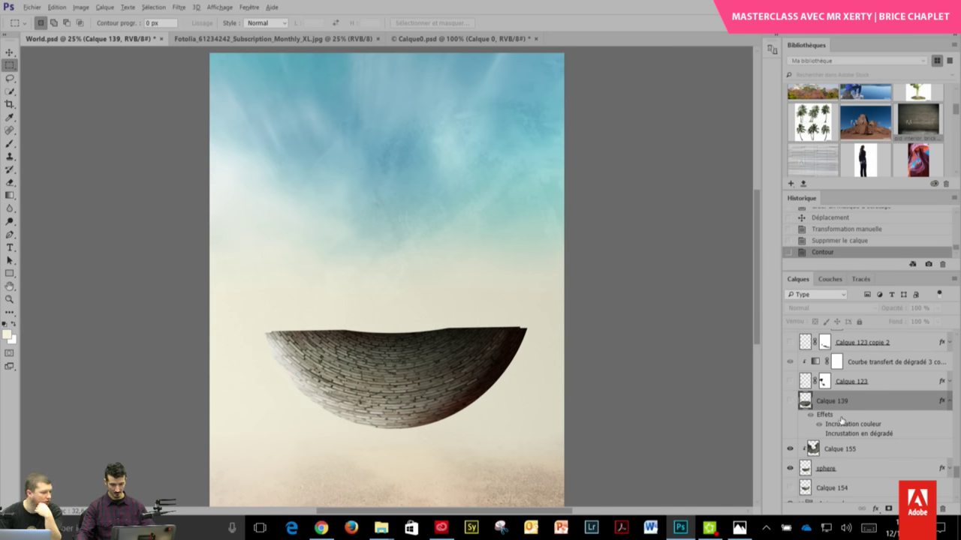
pyautogui.moveTo(824, 415); pyautogui.dragTo(841, 448)
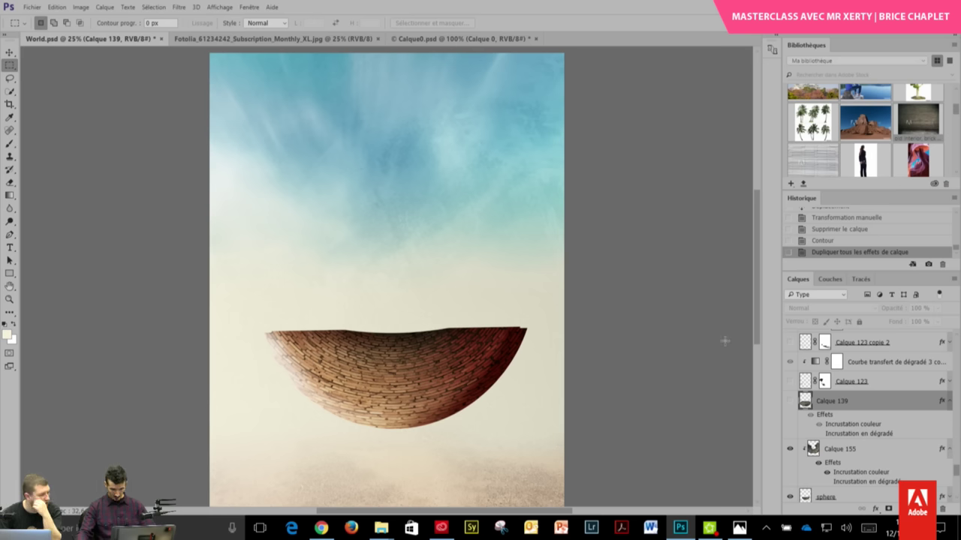
pyautogui.click(860, 449)
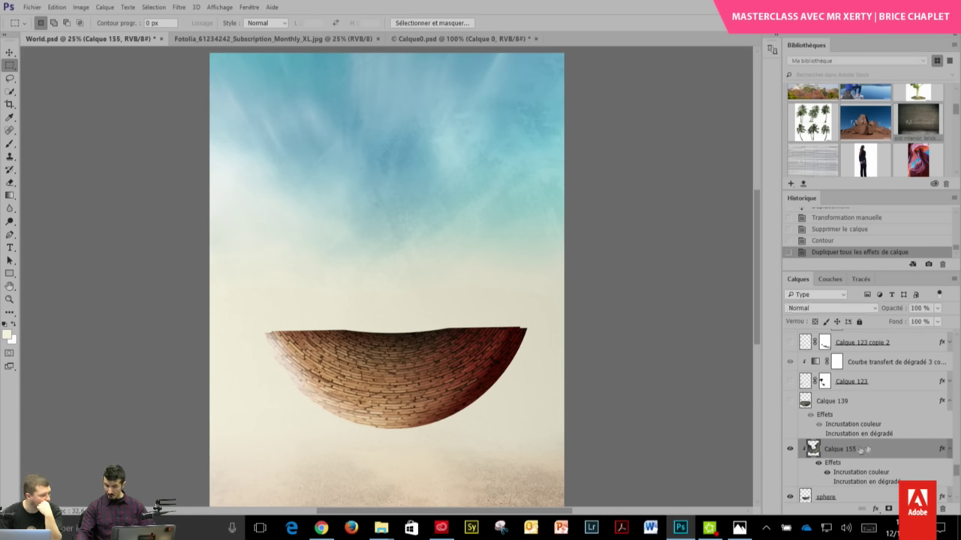
pyautogui.click(901, 509)
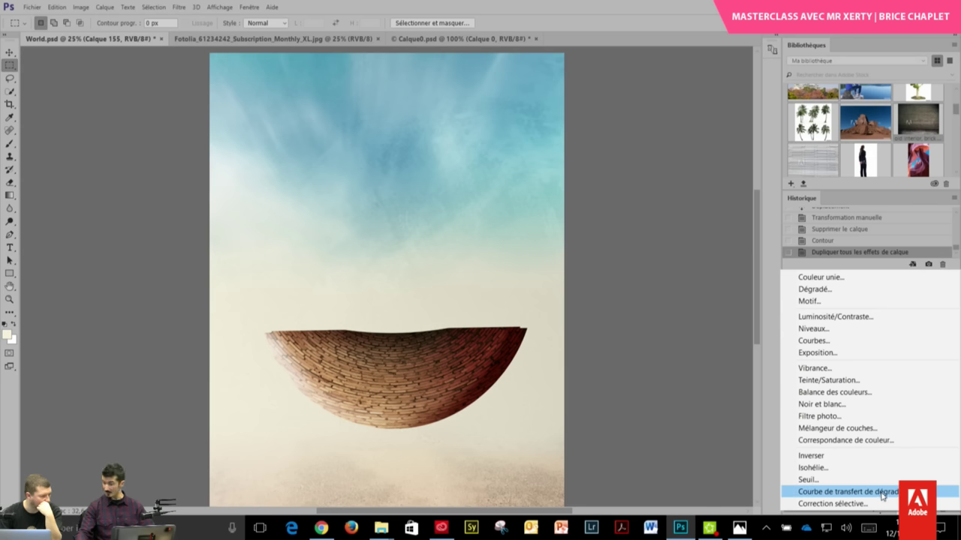
# - Add a gradient map adjustment layer whose left stop is #c87652
pyautogui.click(883, 493)
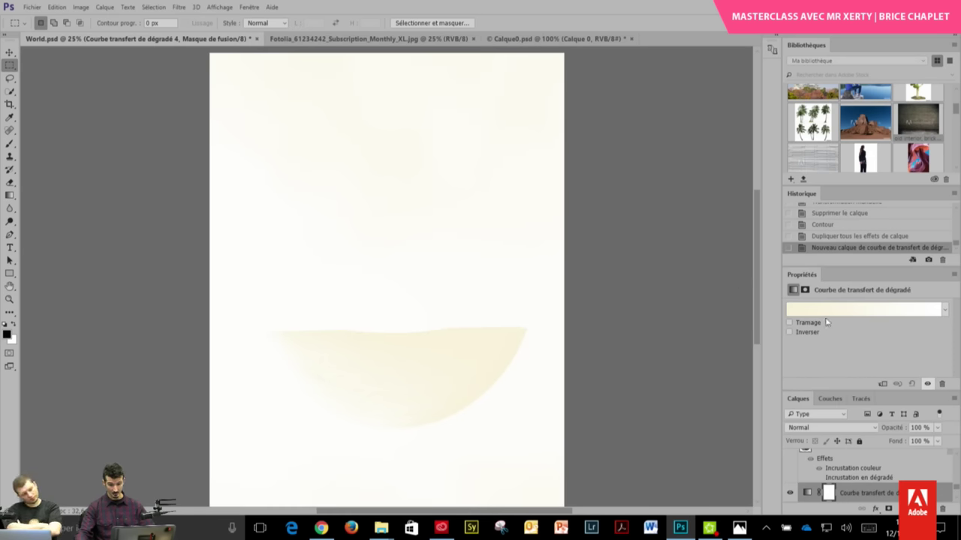
pyautogui.click(829, 310)
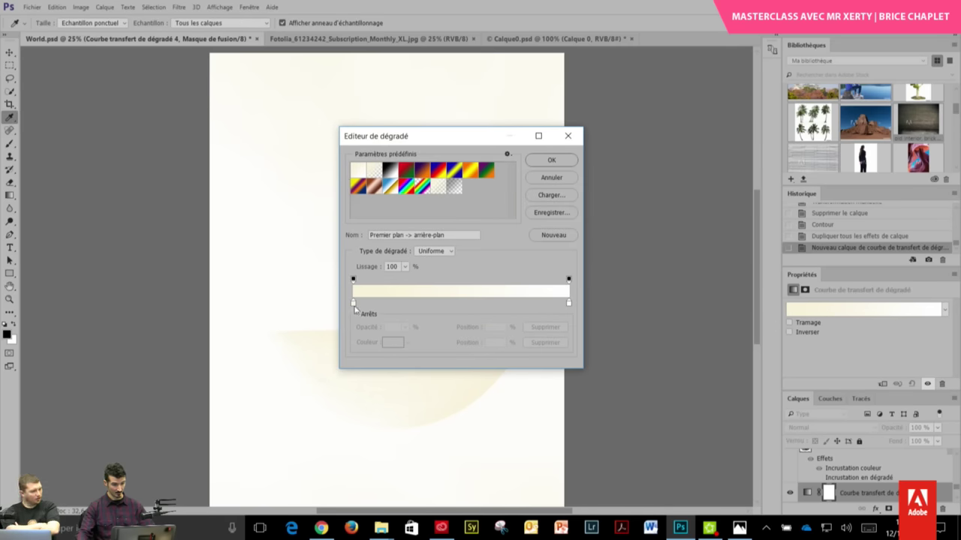
pyautogui.click(352, 302)
pyautogui.click(391, 342)
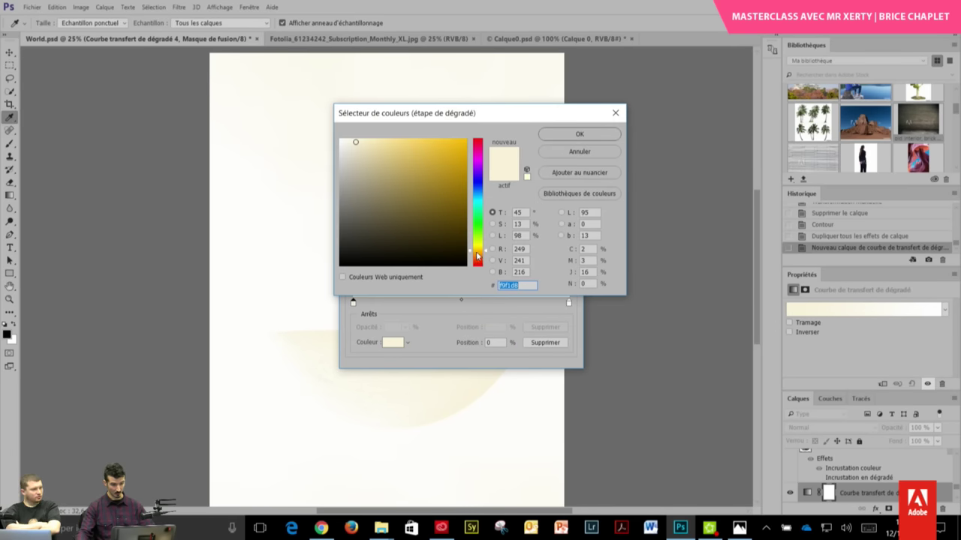
pyautogui.write('c87652')
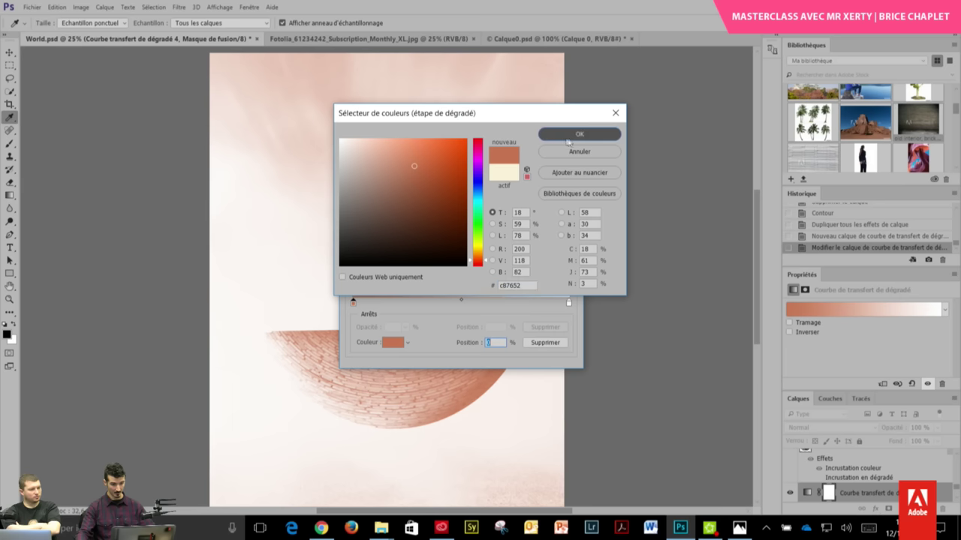
pyautogui.click(579, 133)
pyautogui.click(563, 158)
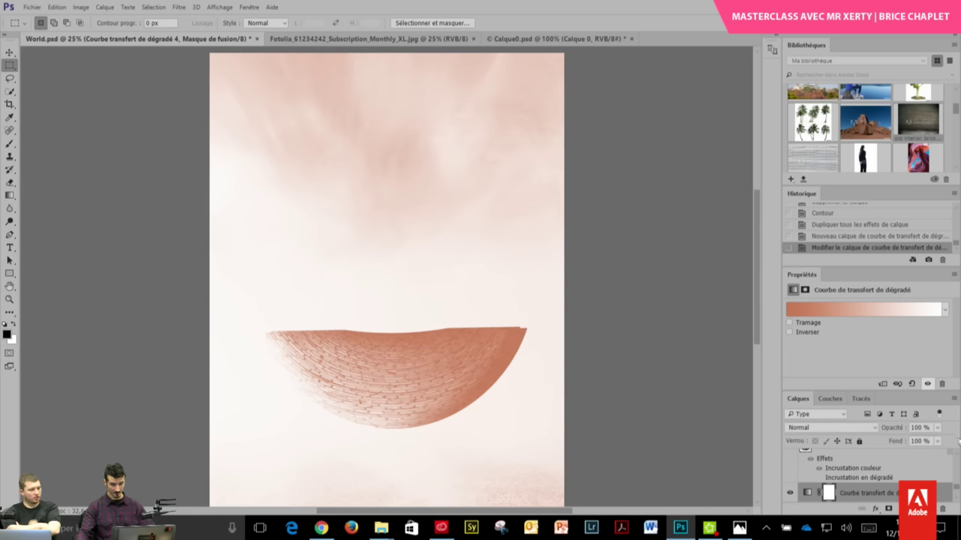
# - Enlarge the Layers list and clip the gradient map to Calque 155 with Alt+Ctrl+G
pyautogui.click(957, 490)
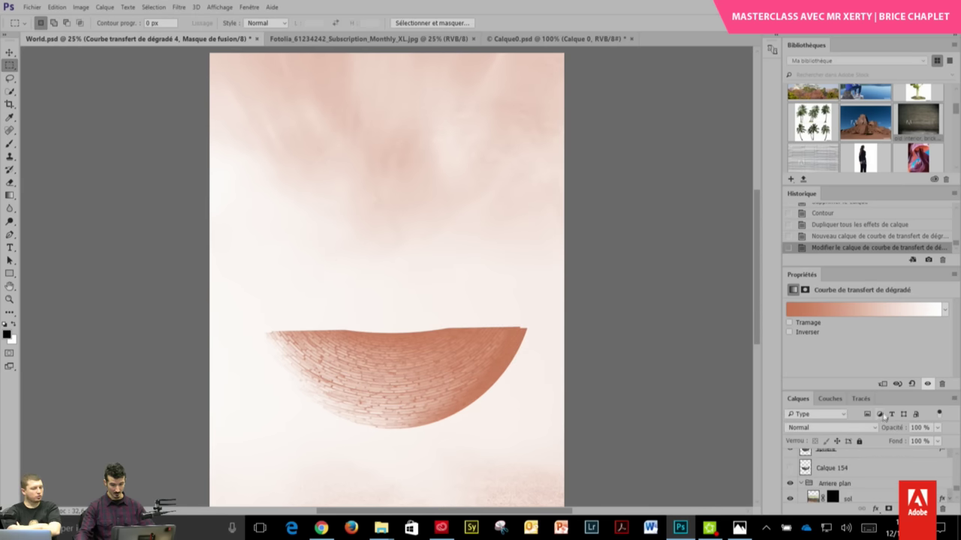
pyautogui.moveTo(875, 390); pyautogui.dragTo(873, 340)
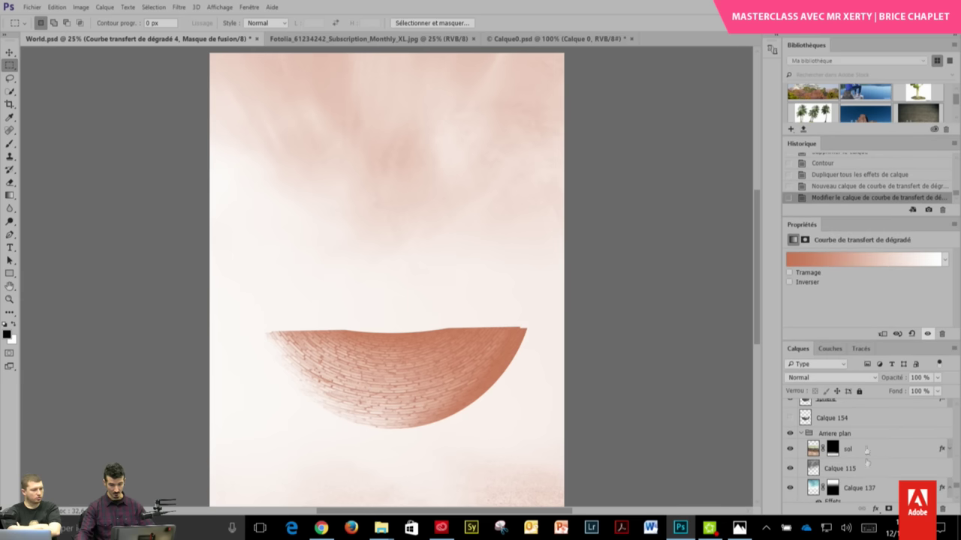
pyautogui.scroll(3, 957, 484)
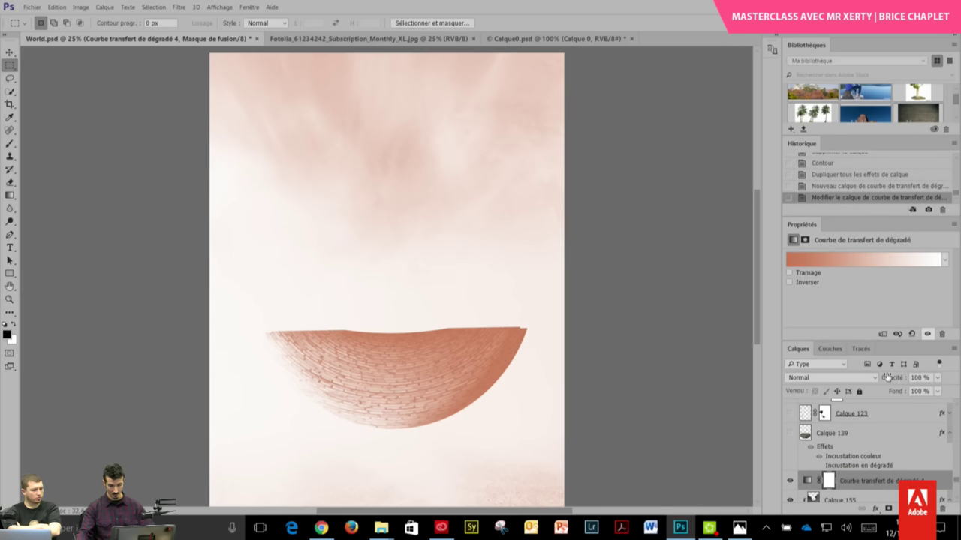
pyautogui.hotkey('ctrl', 'alt', 'g')
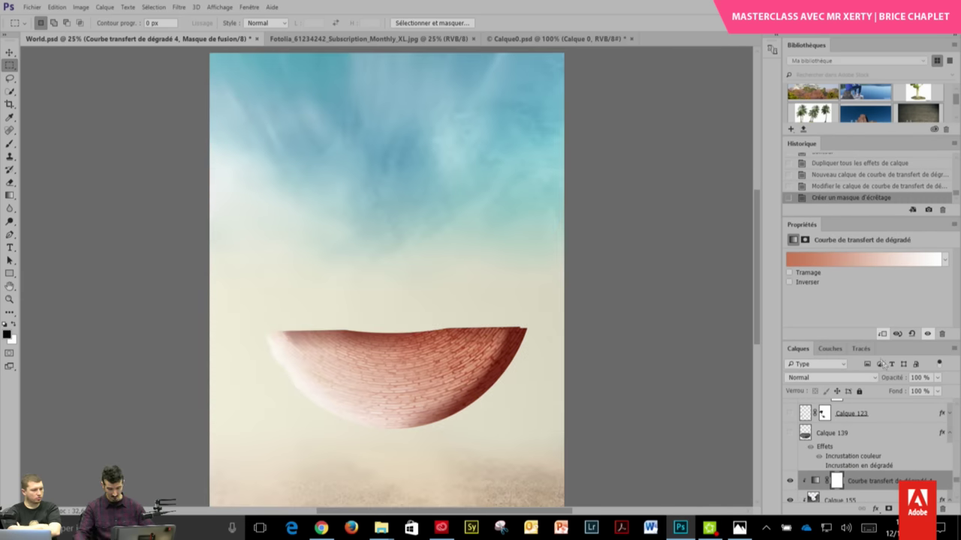
pyautogui.scroll(2, 948, 464)
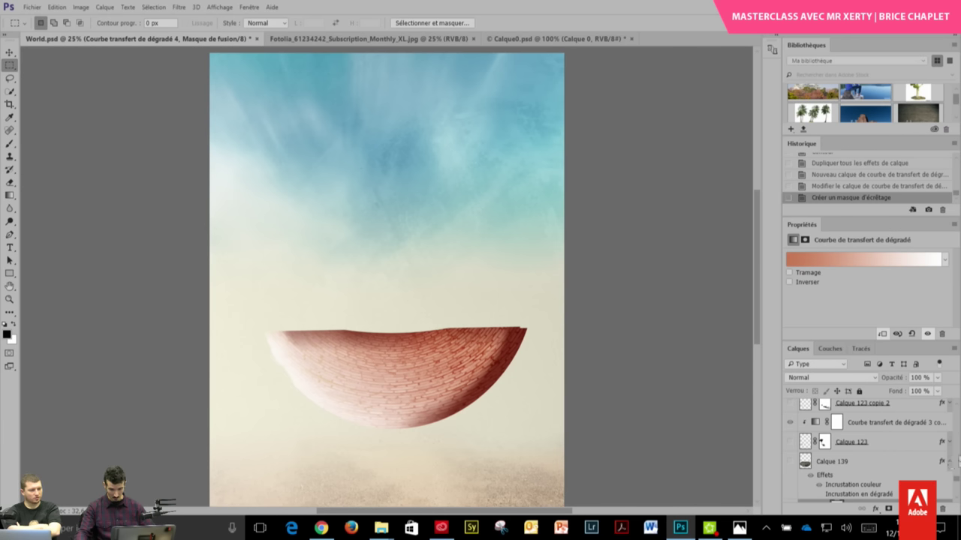
pyautogui.scroll(1, 956, 420)
pyautogui.scroll(1, 957, 439)
pyautogui.scroll(1, 958, 455)
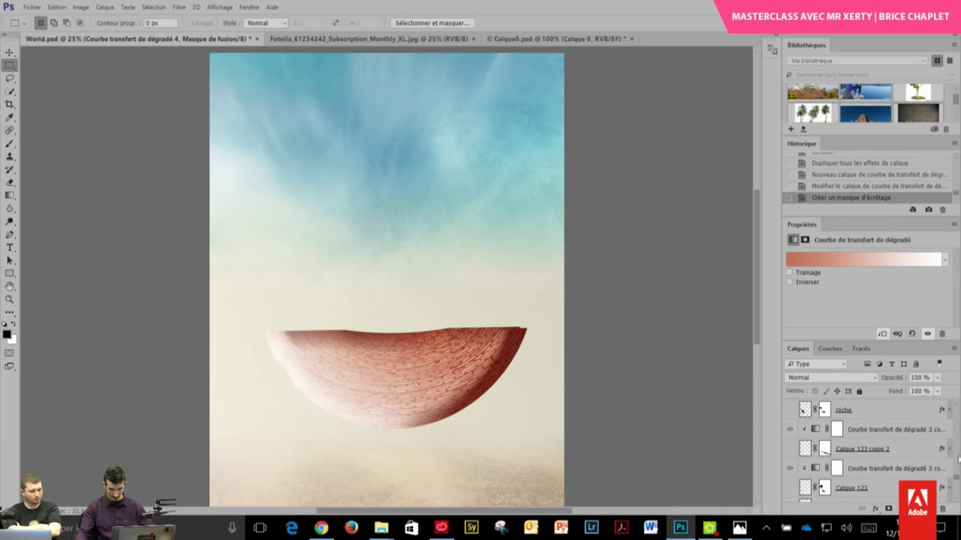
pyautogui.scroll(-3, 957, 480)
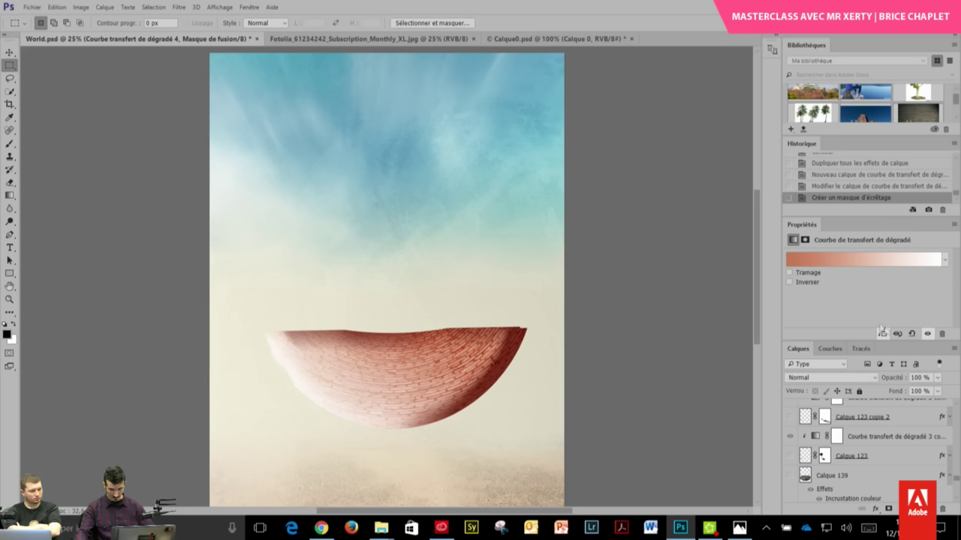
# - Close the Properties panel and turn off Calque 155's layer effects
pyautogui.rightClick(803, 225)
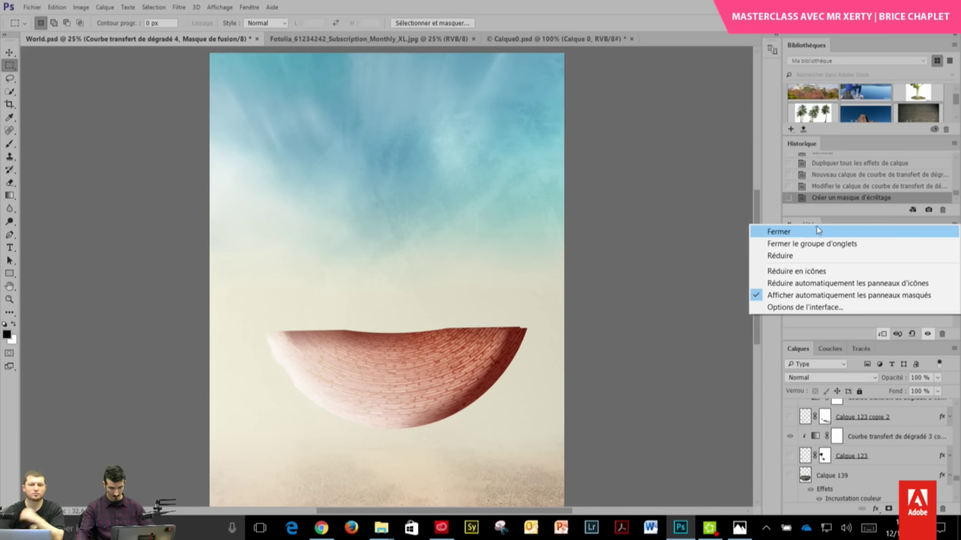
pyautogui.click(810, 232)
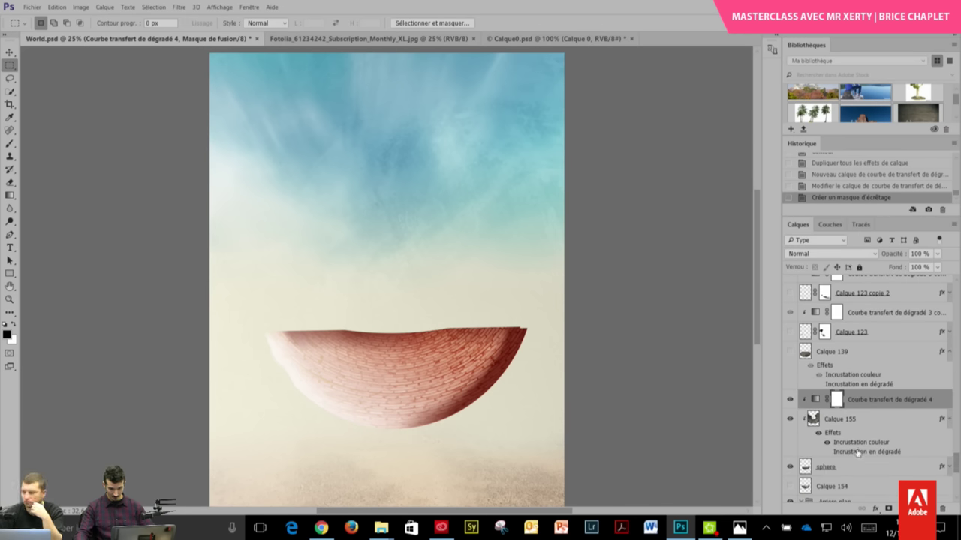
pyautogui.click(827, 451)
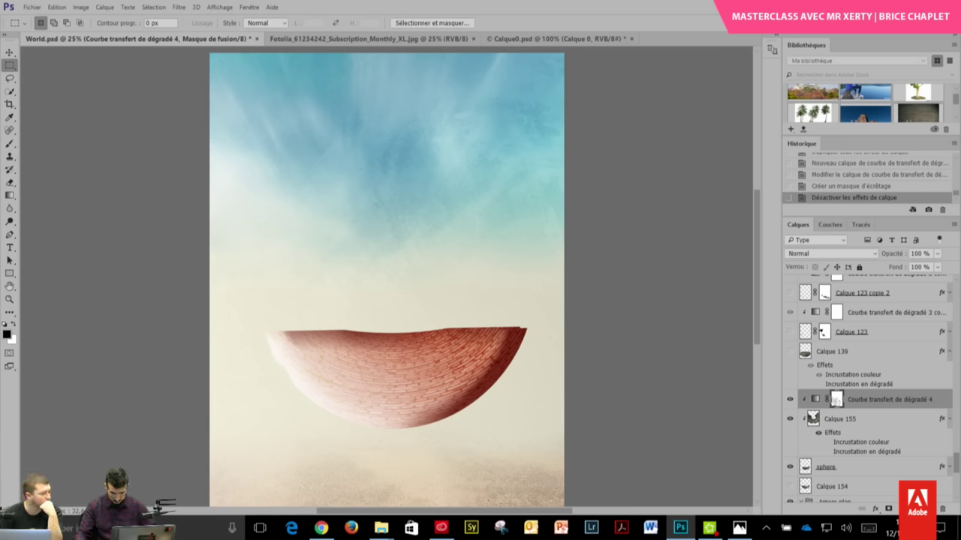
pyautogui.doubleClick(816, 400)
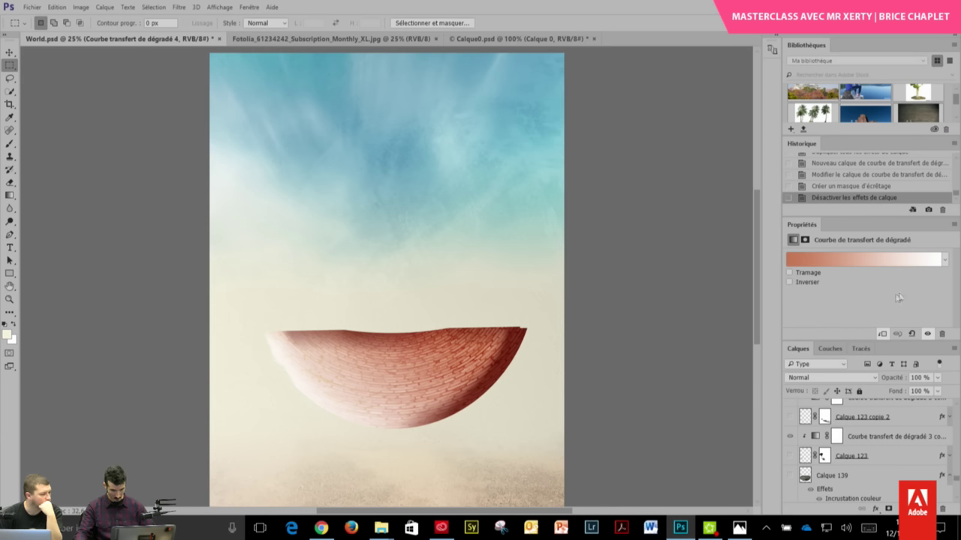
# - Set the gradient map's right colour stop to black
pyautogui.click(892, 262)
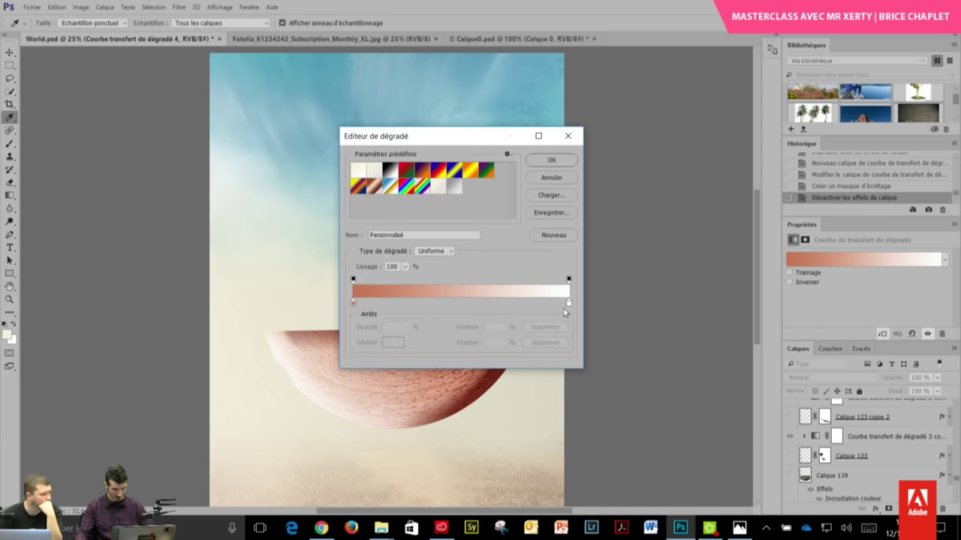
pyautogui.doubleClick(568, 302)
pyautogui.moveTo(418, 230); pyautogui.dragTo(342, 282)
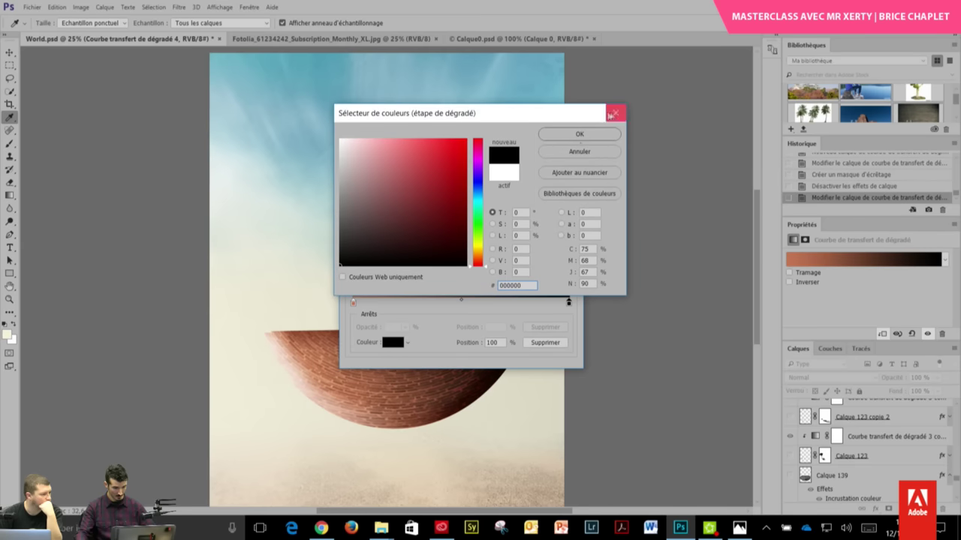
pyautogui.click(579, 134)
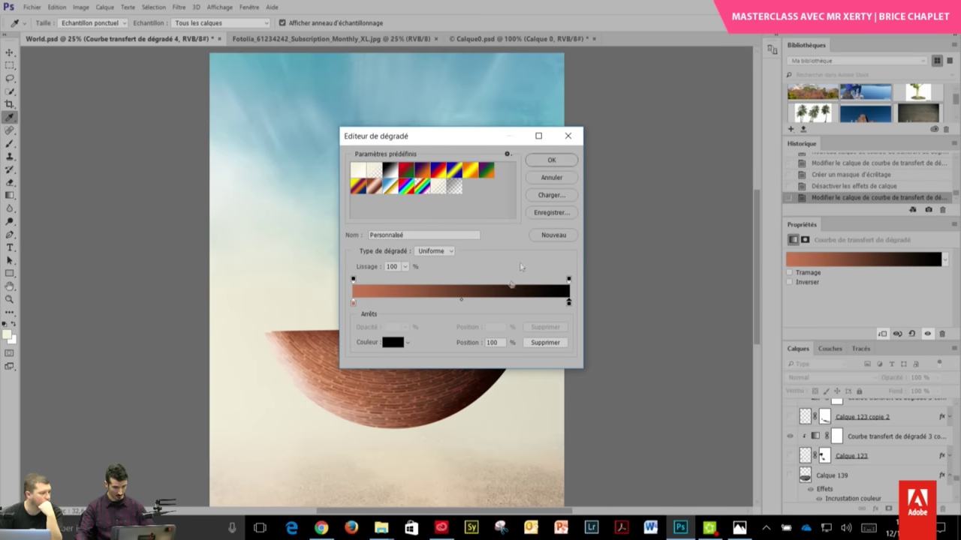
pyautogui.click(555, 160)
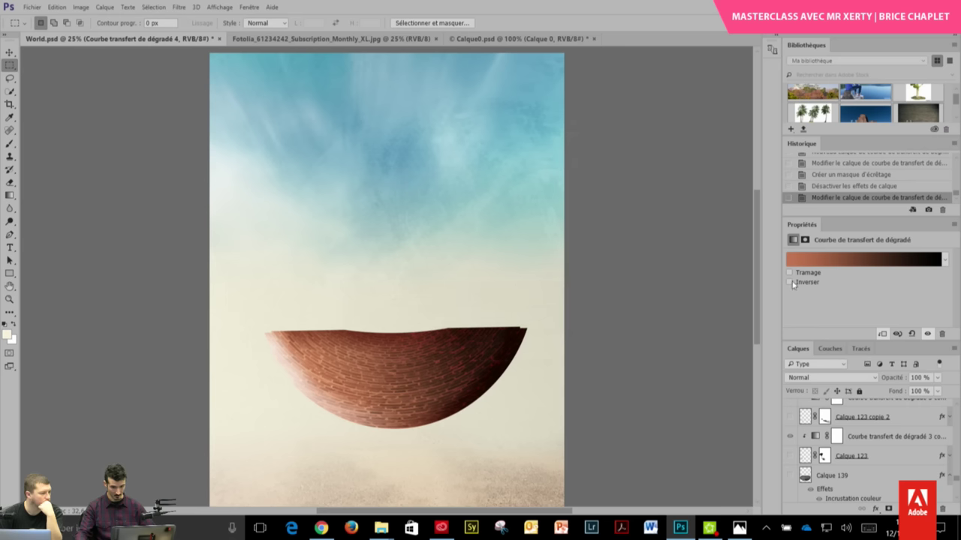
# - Reverse the gradient map, move the orange stop to 22%, and close the Properties panel
pyautogui.click(791, 283)
pyautogui.click(923, 268)
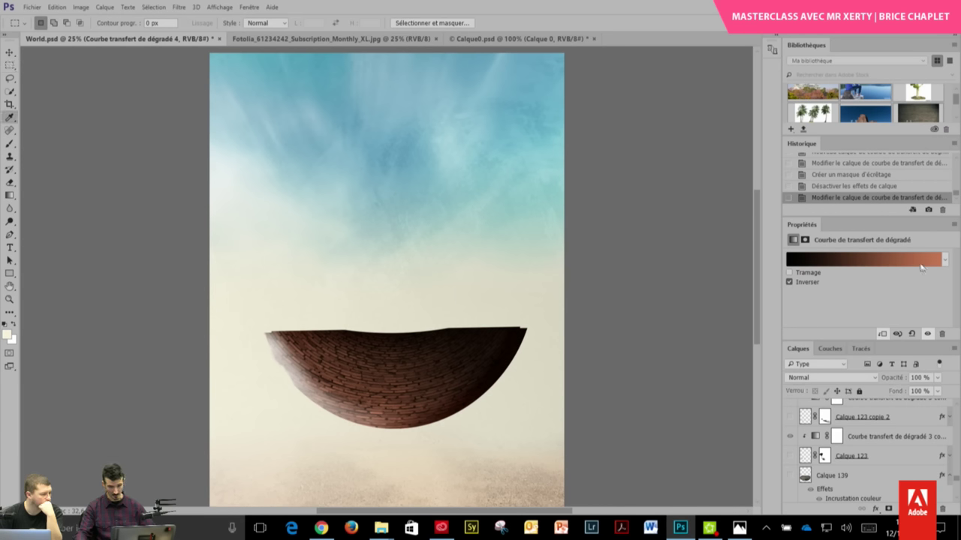
pyautogui.moveTo(353, 303); pyautogui.dragTo(400, 303)
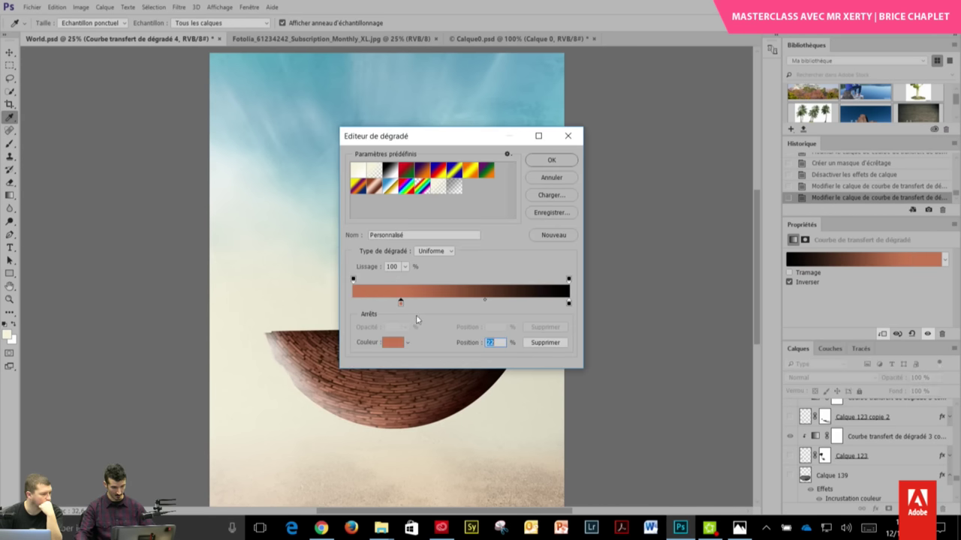
pyautogui.click(563, 160)
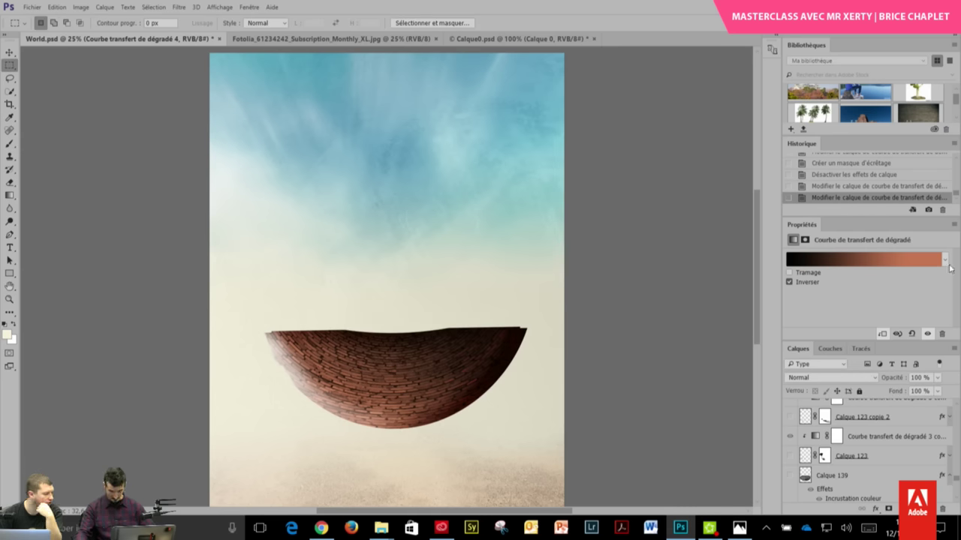
pyautogui.rightClick(809, 225)
pyautogui.click(812, 245)
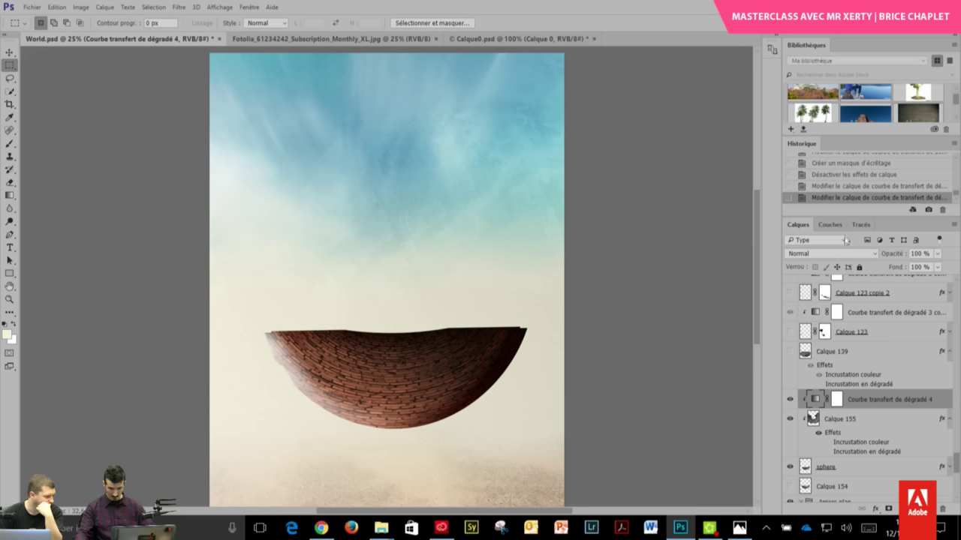
# - Try Incrustation blending on the gradient map, toggling it to compare, and re-enable Calque 155's effects
pyautogui.click(872, 254)
pyautogui.click(800, 382)
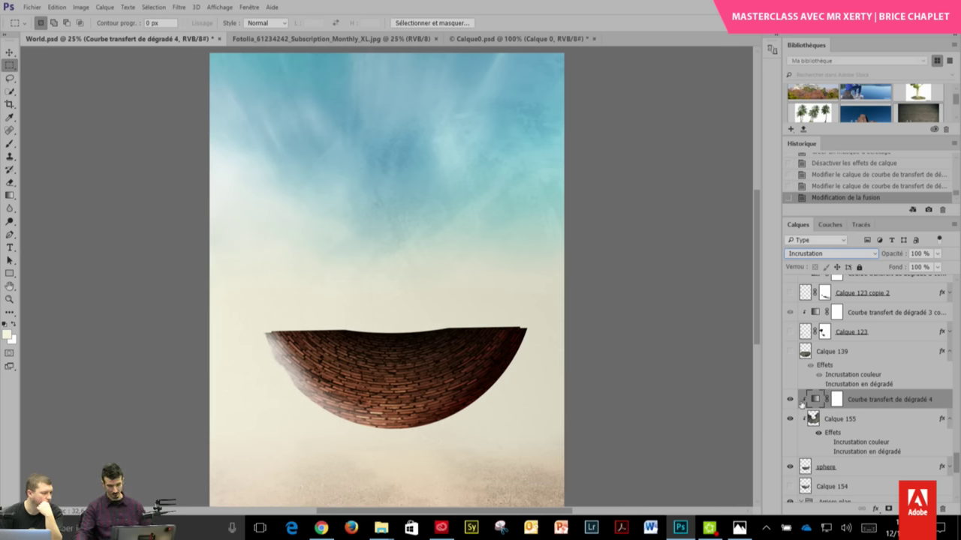
pyautogui.click(790, 400)
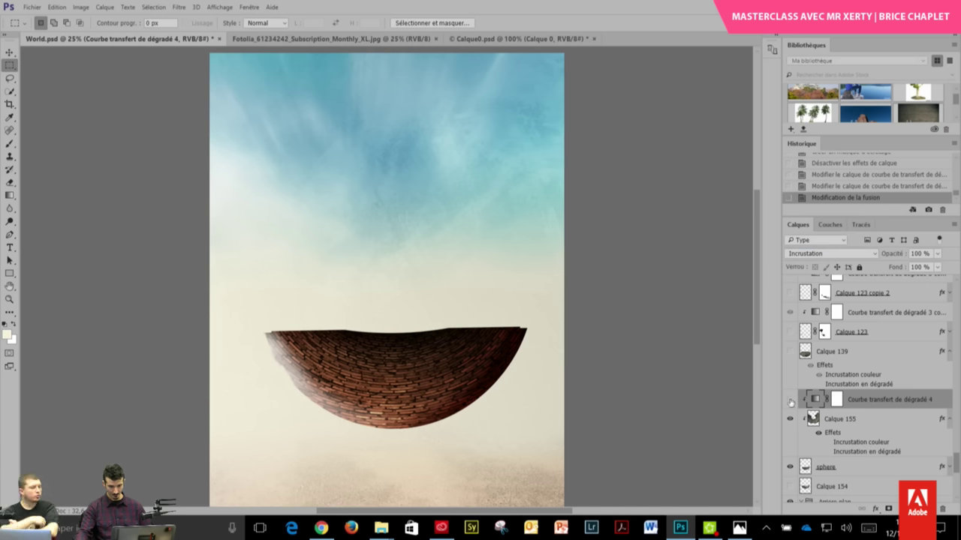
pyautogui.click(791, 400)
pyautogui.click(824, 443)
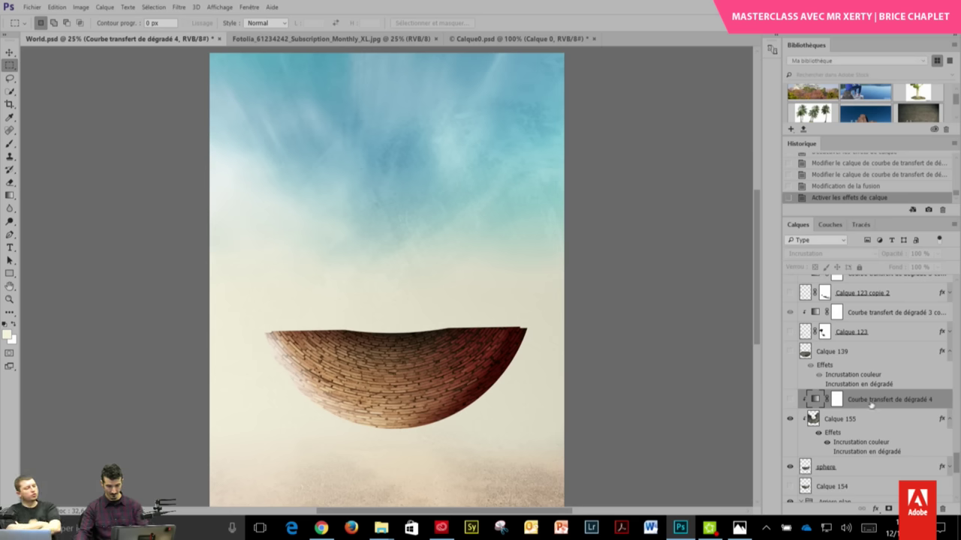
# - Delete Courbe transfert de dégradé 4 and collapse the Calque 155 and Calque 139 effect lists
pyautogui.press('Delete')
pyautogui.click(950, 401)
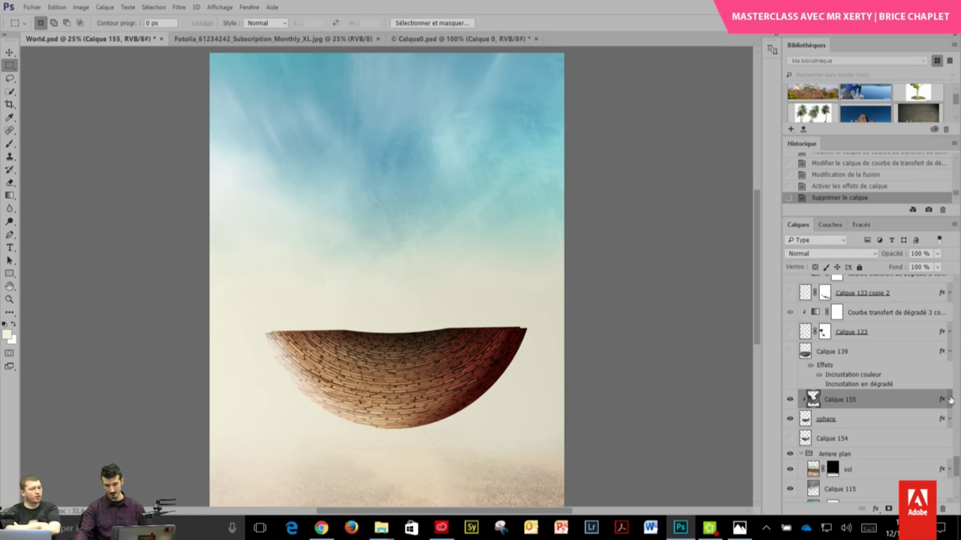
pyautogui.click(949, 351)
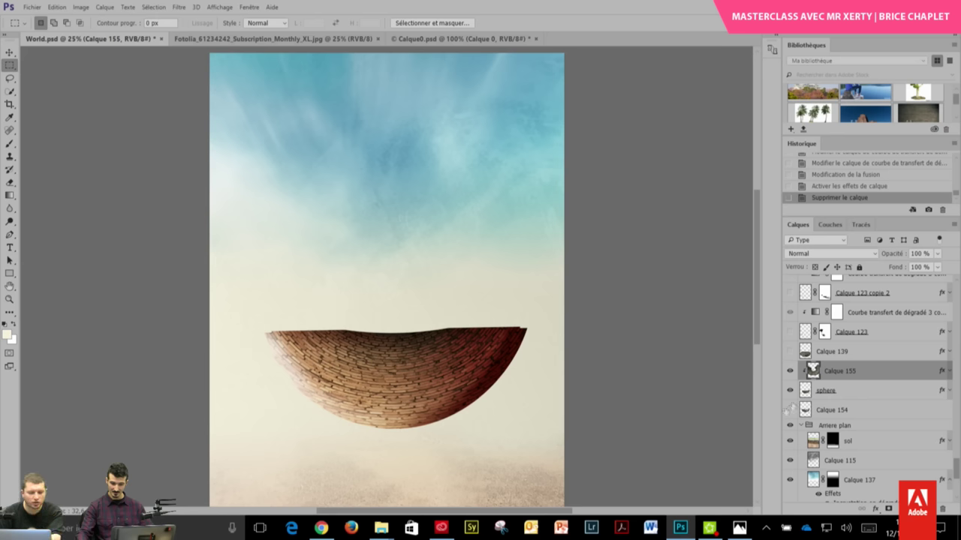
# - Show the Calque 154 rim and move the visible Calque 139 brick layer below the sphere layer
pyautogui.click(790, 410)
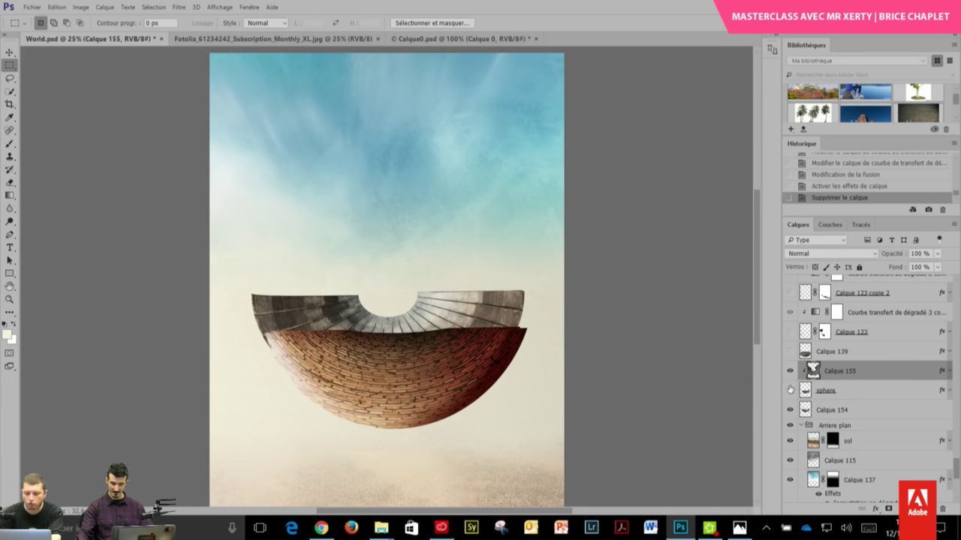
pyautogui.click(789, 371)
pyautogui.moveTo(829, 352); pyautogui.dragTo(804, 390)
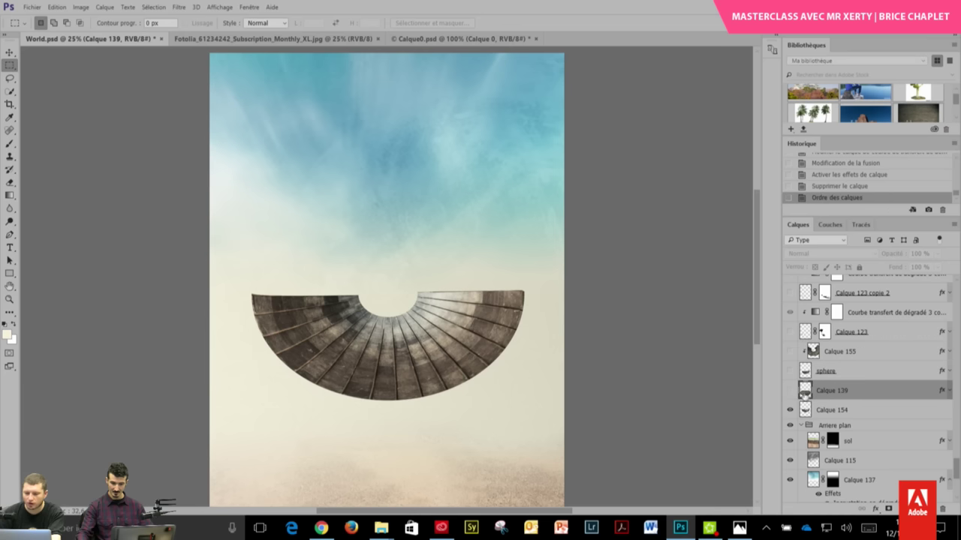
pyautogui.click(790, 390)
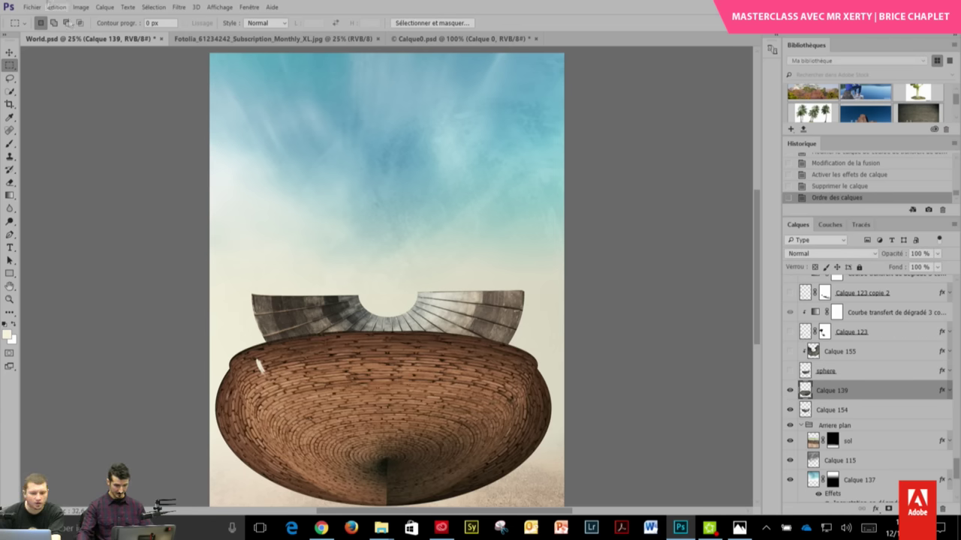
# - Raise the brick bowl about 76 px, clip it into the half-disc, and shift the texture down inside
pyautogui.press('v')
pyautogui.moveTo(260, 367); pyautogui.dragTo(262, 310)
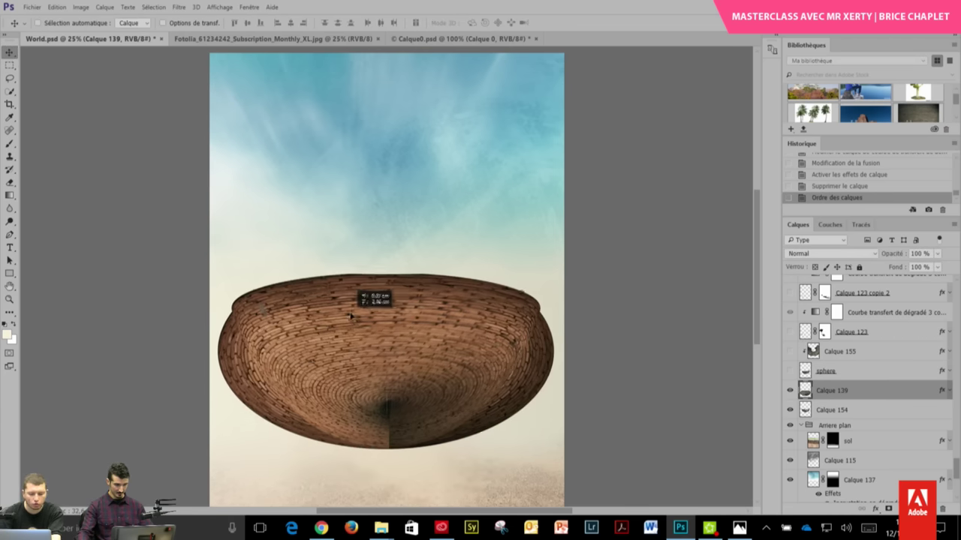
pyautogui.hotkey('ctrl', 'alt', 'g')
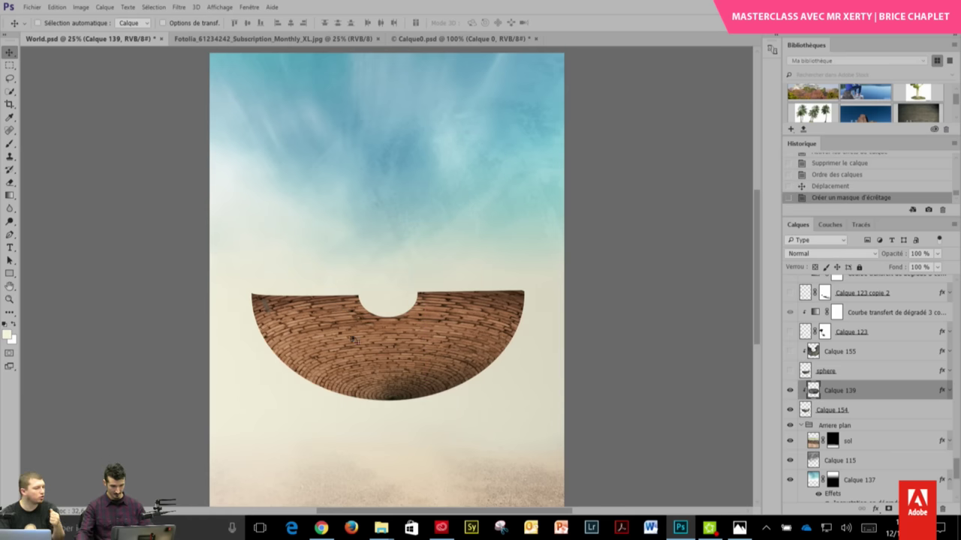
pyautogui.moveTo(338, 309); pyautogui.dragTo(361, 353)
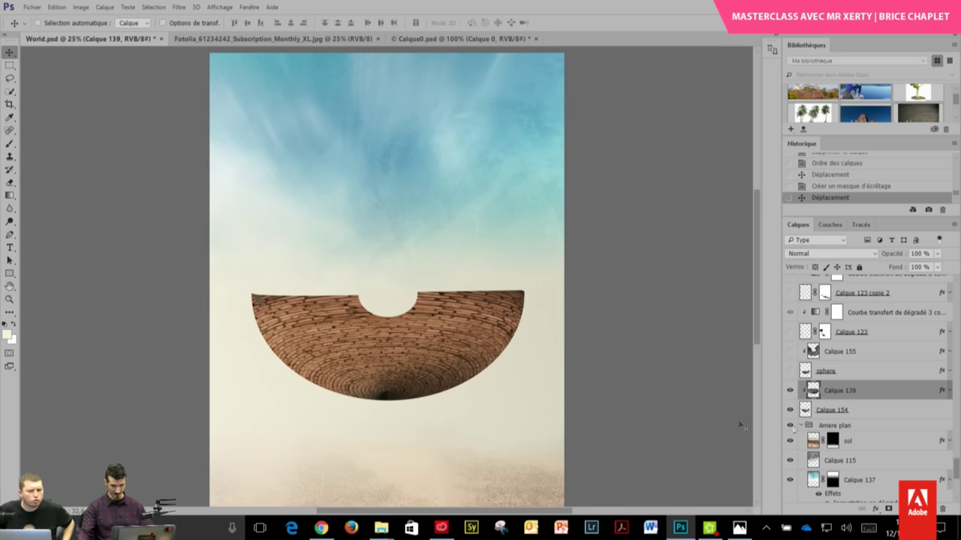
# - Hide Calque 154 and Calque 139, and show the sphere, Calque 155 and Calque 123 layers
pyautogui.click(790, 410)
pyautogui.click(789, 390)
pyautogui.click(789, 371)
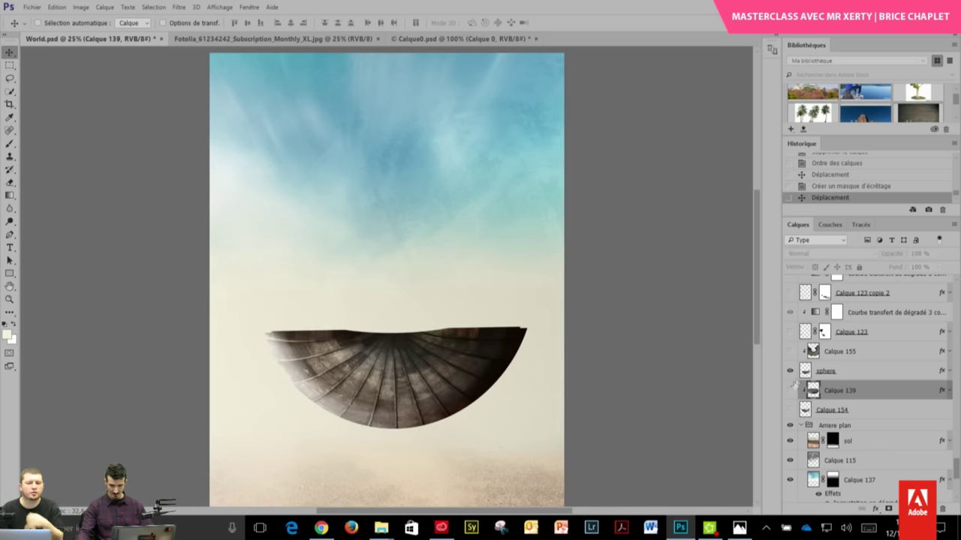
pyautogui.click(789, 351)
pyautogui.click(789, 332)
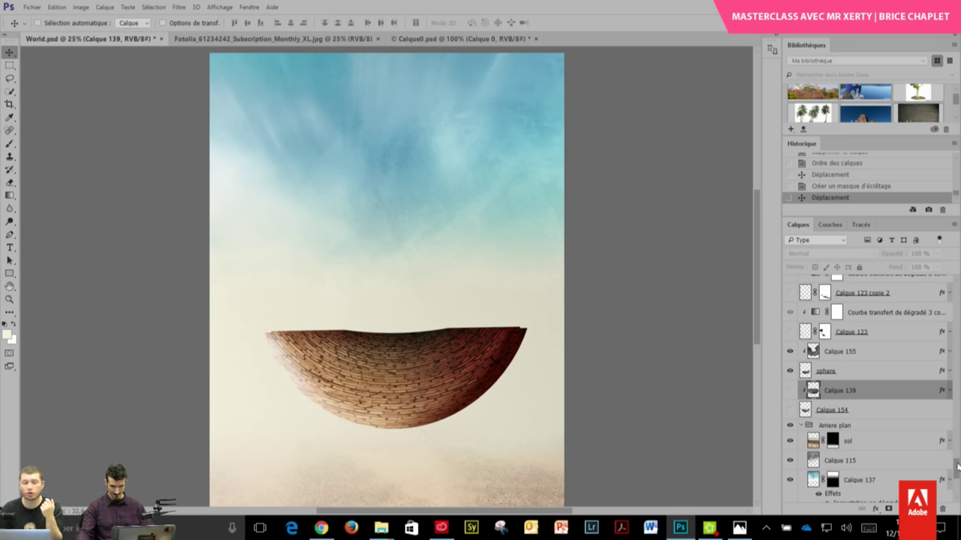
pyautogui.scroll(3, 957, 467)
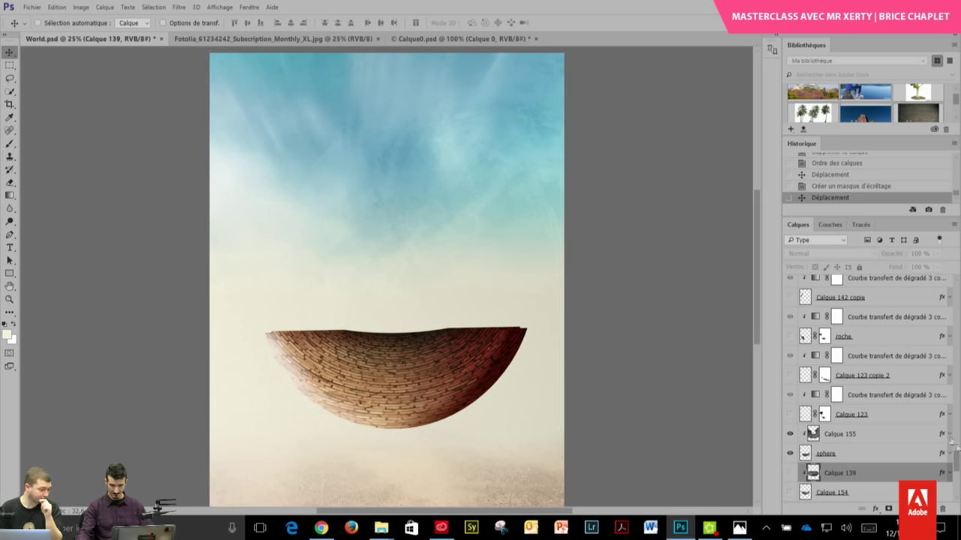
pyautogui.click(790, 336)
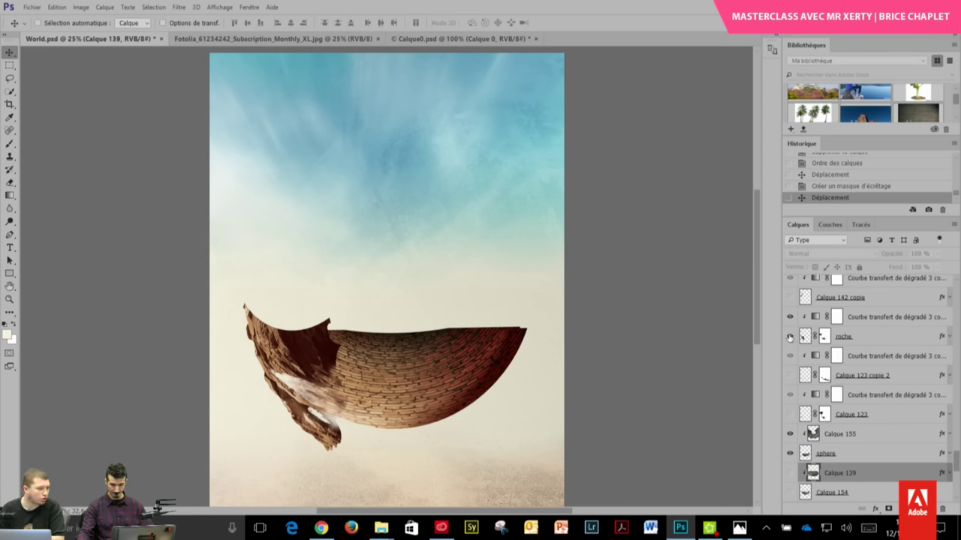
pyautogui.click(790, 336)
pyautogui.click(789, 375)
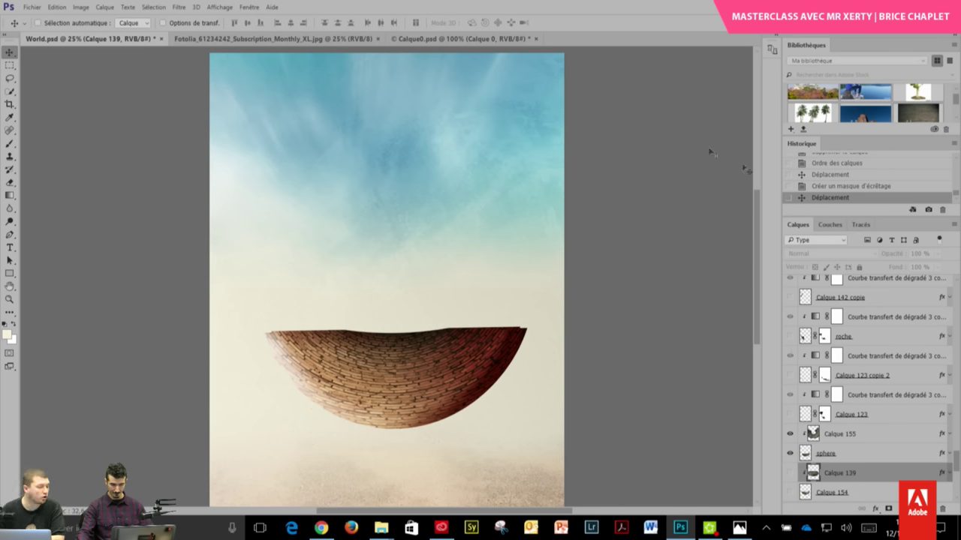
pyautogui.scroll(1, 956, 467)
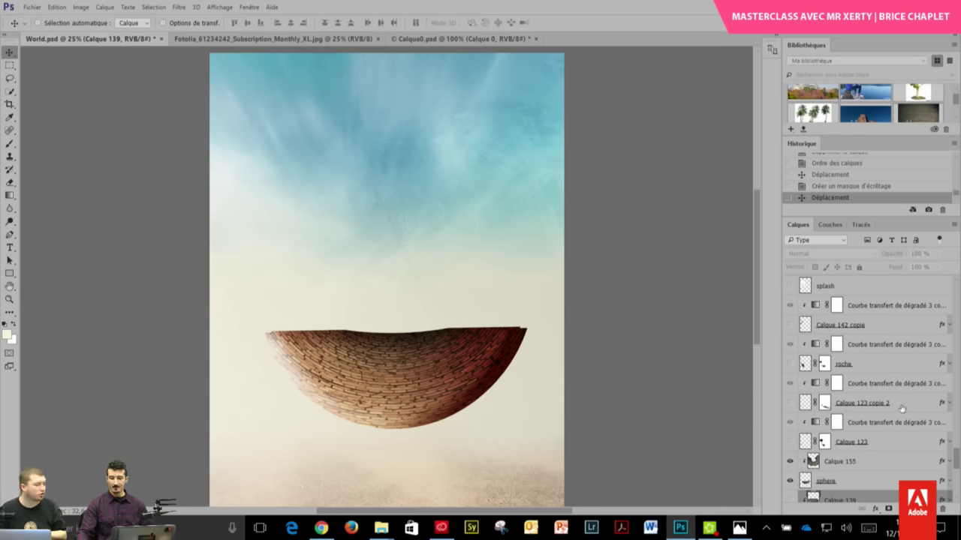
pyautogui.scroll(1, 863, 402)
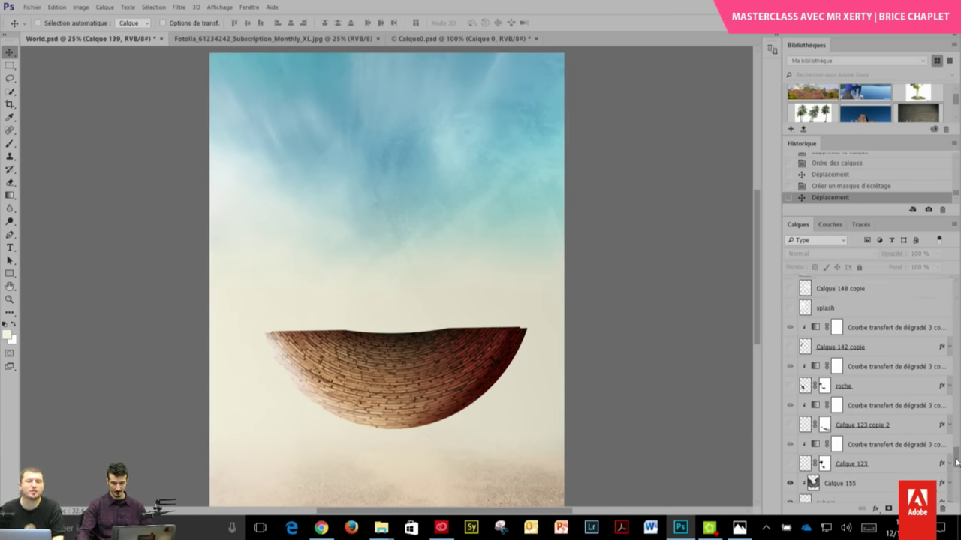
pyautogui.scroll(2, 841, 403)
pyautogui.scroll(2, 828, 404)
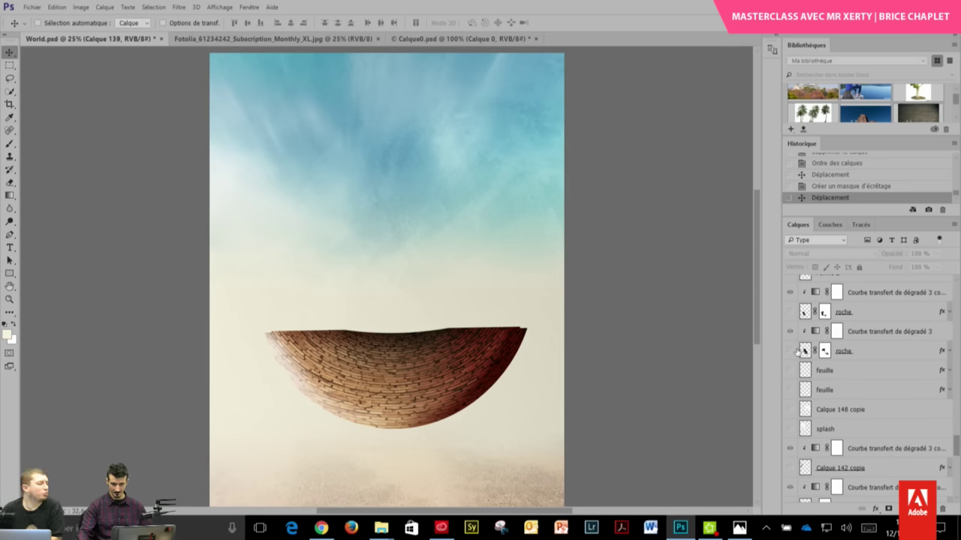
pyautogui.scroll(2, 930, 442)
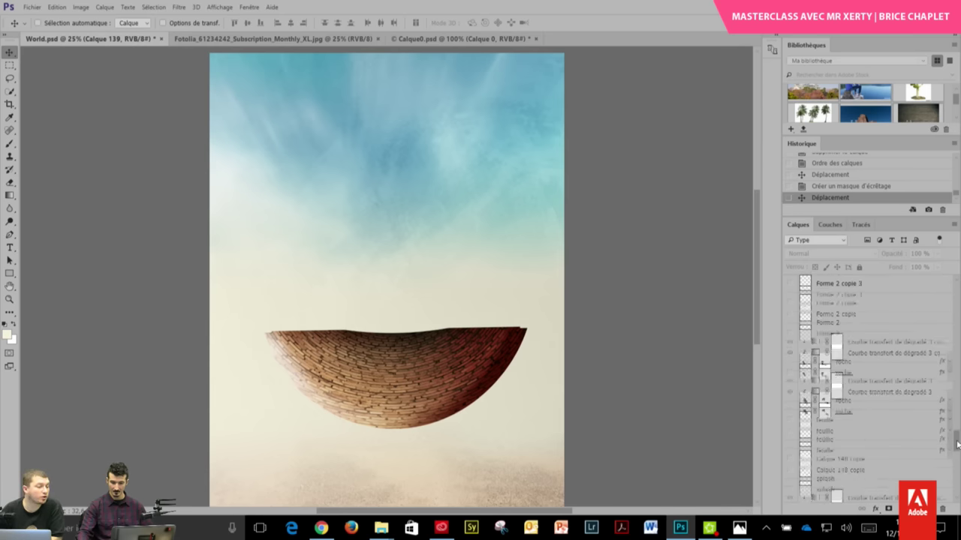
pyautogui.scroll(1, 901, 434)
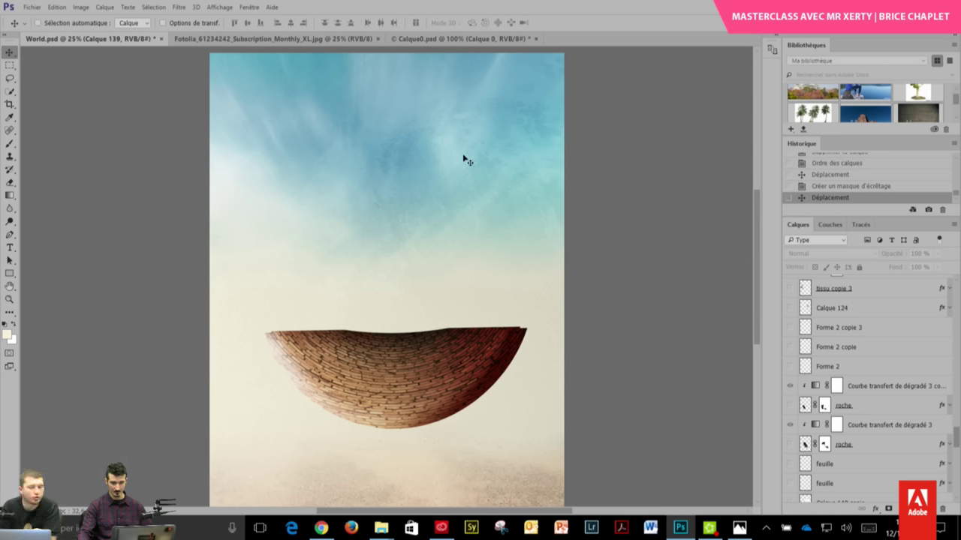
# - Close the Fotolia brick texture document and go back to the World.psd poster
pyautogui.click(411, 35)
pyautogui.click(315, 39)
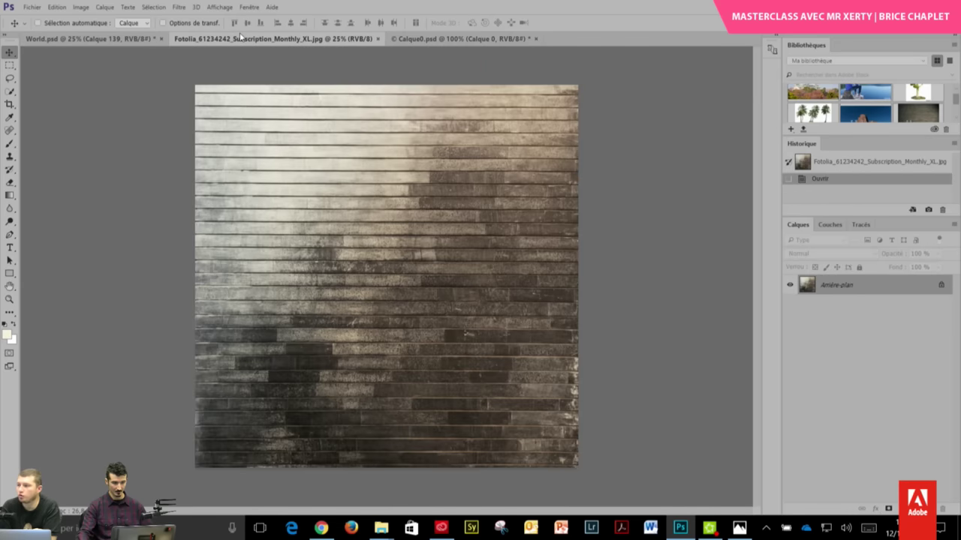
pyautogui.click(378, 38)
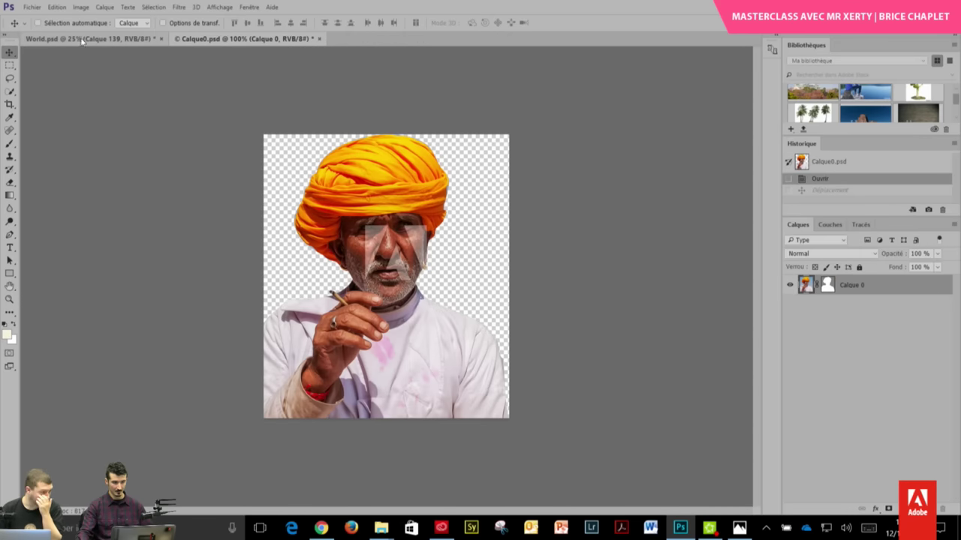
pyautogui.click(87, 41)
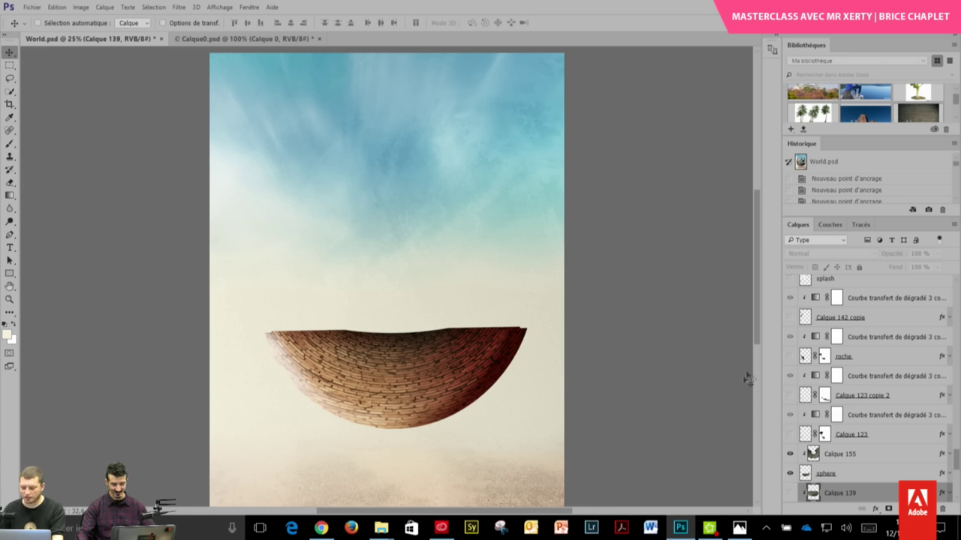
pyautogui.click(739, 528)
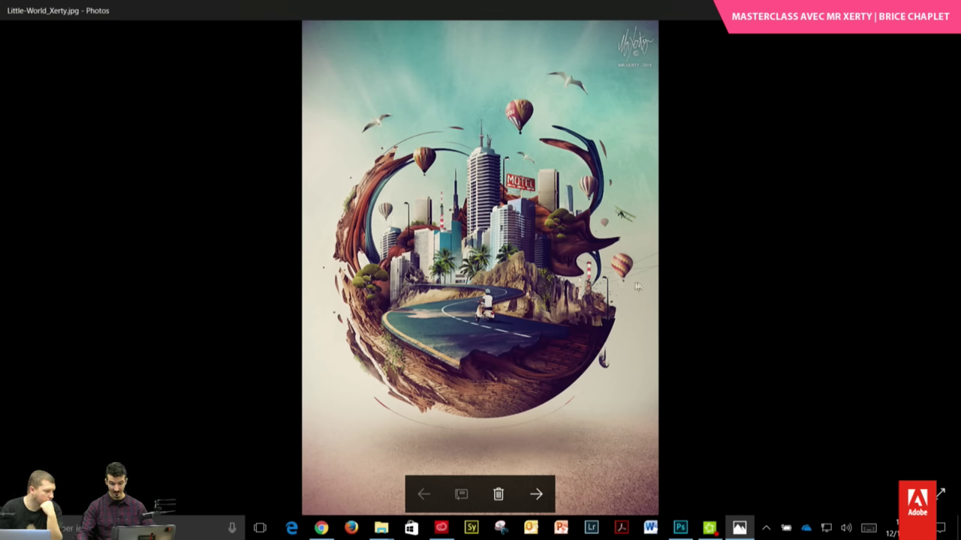
pyautogui.click(680, 527)
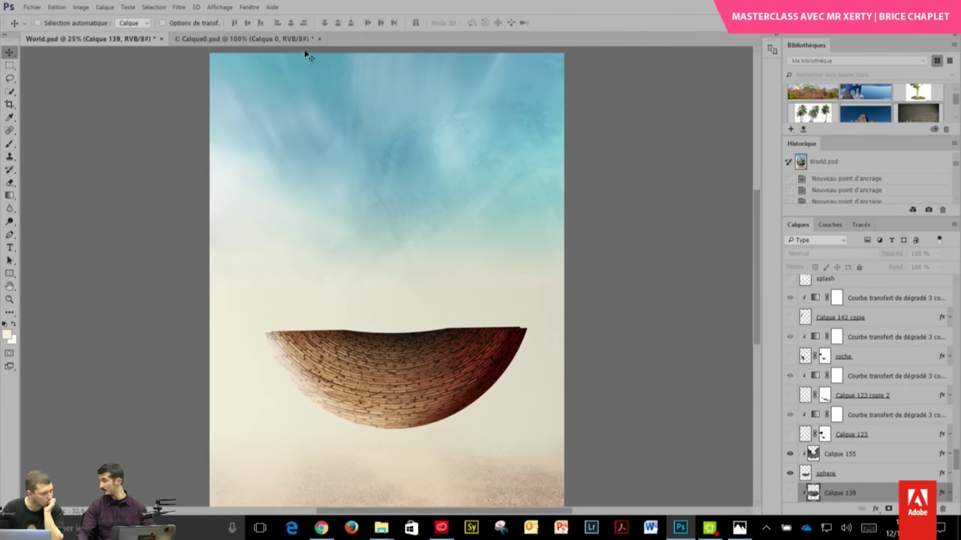
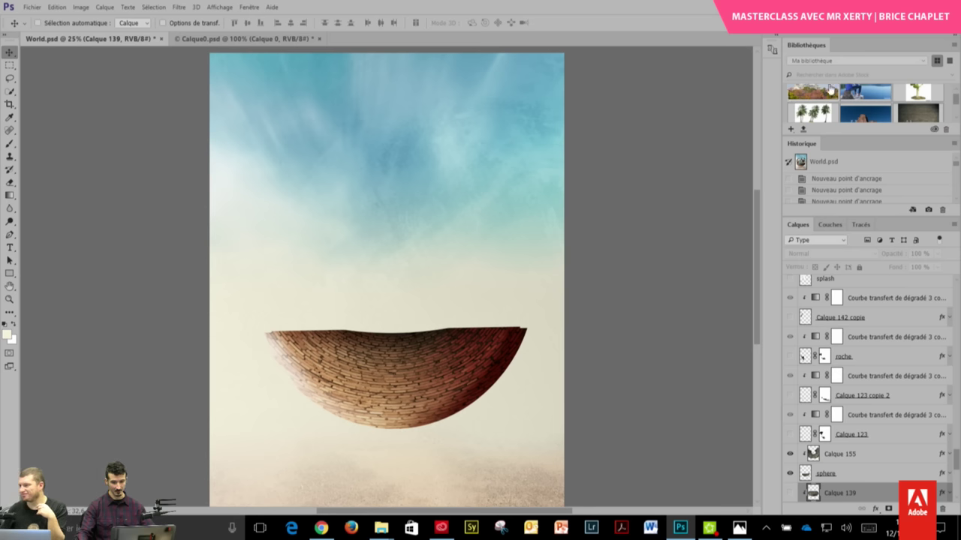
# - Enlarge the library area and briefly preview hidden fabric layers, including tissu copie 7 and tissu copie 4
pyautogui.moveTo(889, 147); pyautogui.dragTo(889, 180)
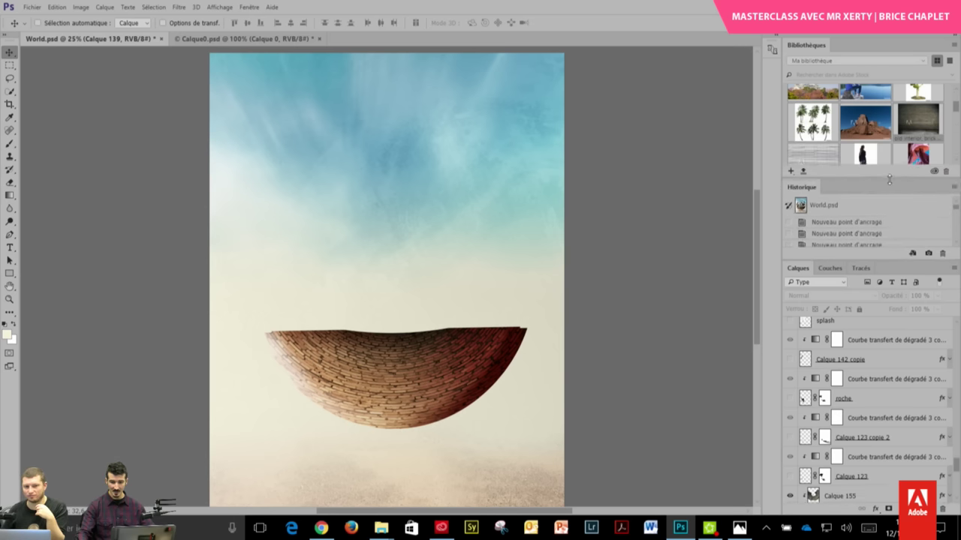
pyautogui.moveTo(958, 111); pyautogui.dragTo(959, 103)
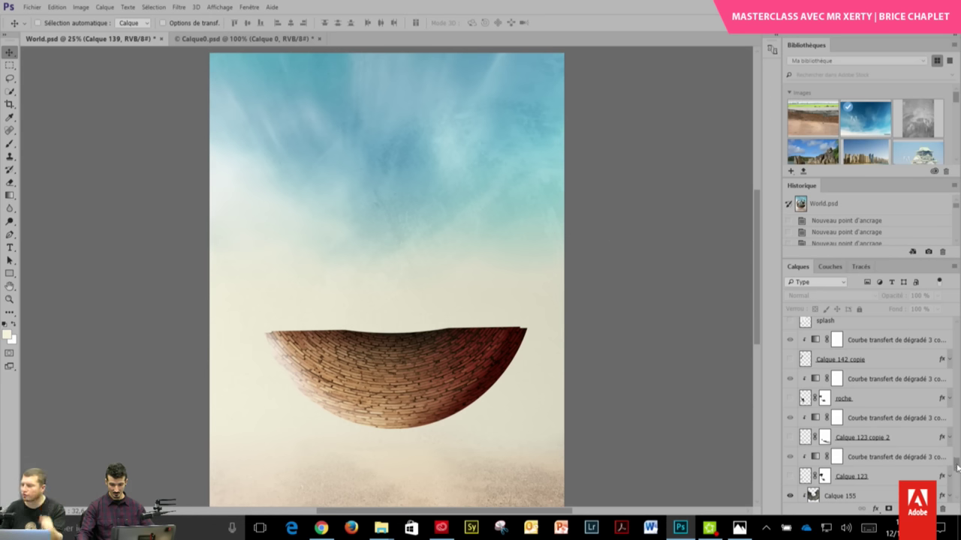
pyautogui.moveTo(955, 464); pyautogui.dragTo(956, 444)
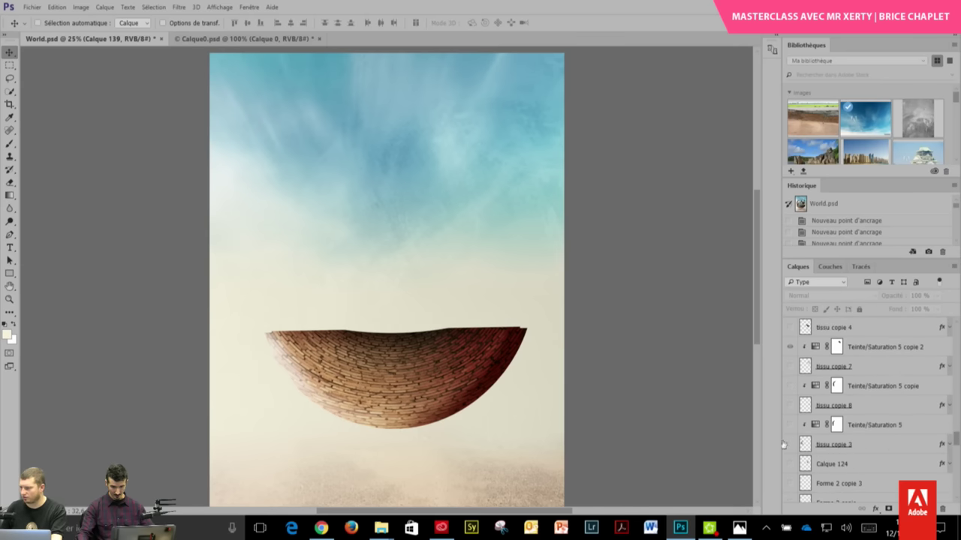
pyautogui.click(789, 444)
pyautogui.click(789, 408)
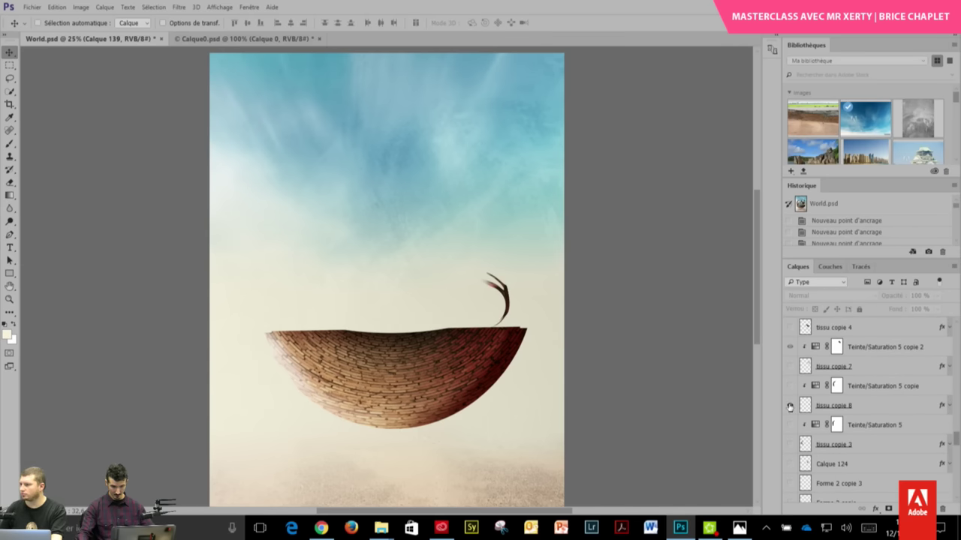
pyautogui.click(789, 366)
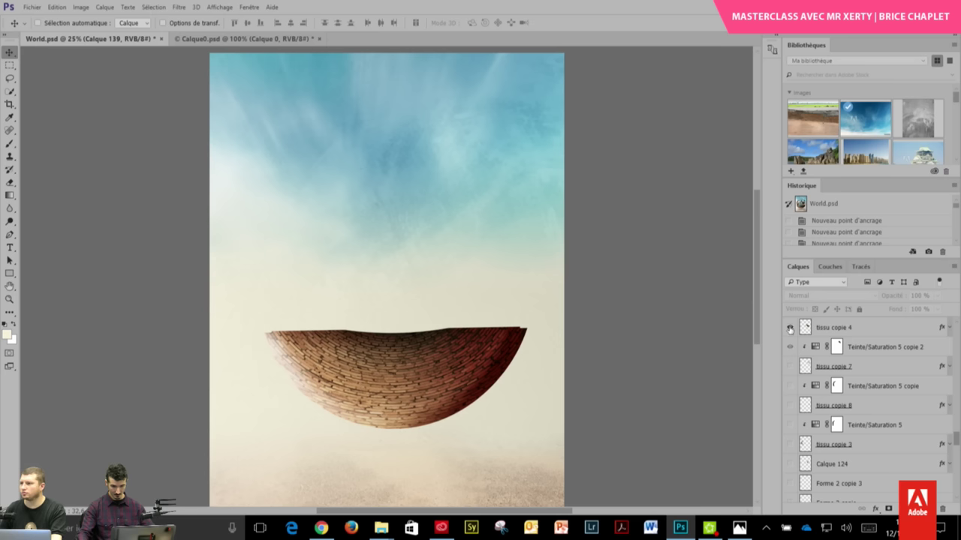
pyautogui.click(790, 329)
# - Toggle tissu copie 12 and another fabric shape on and off, leaving tissu copie 2 visible
pyautogui.moveTo(956, 442); pyautogui.dragTo(957, 426)
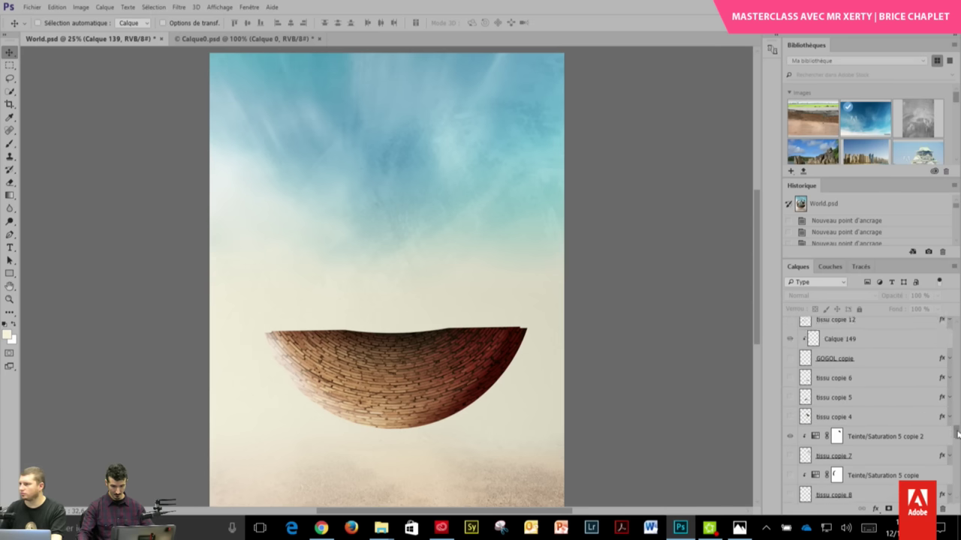
pyautogui.click(790, 394)
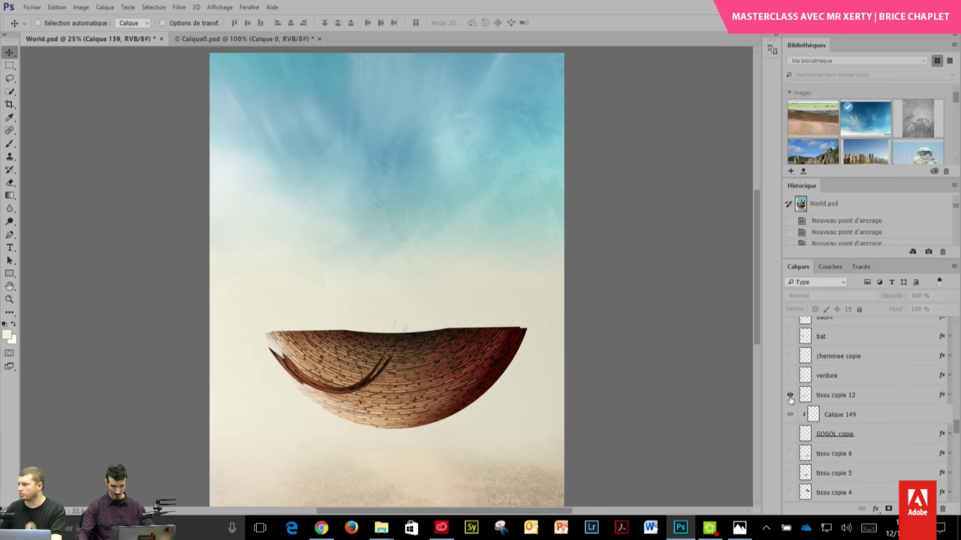
pyautogui.click(790, 398)
pyautogui.moveTo(955, 431); pyautogui.dragTo(953, 422)
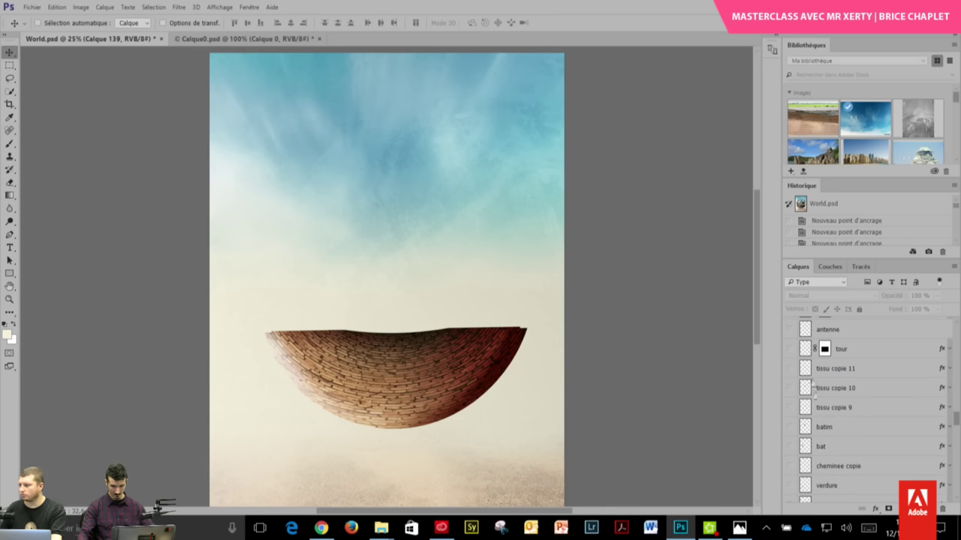
pyautogui.click(790, 407)
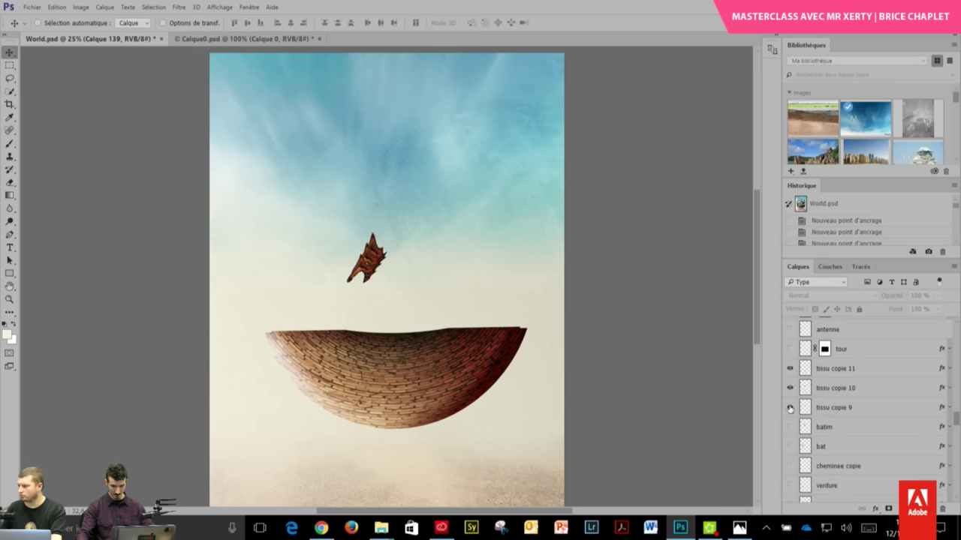
pyautogui.click(790, 369)
pyautogui.moveTo(956, 419); pyautogui.dragTo(958, 412)
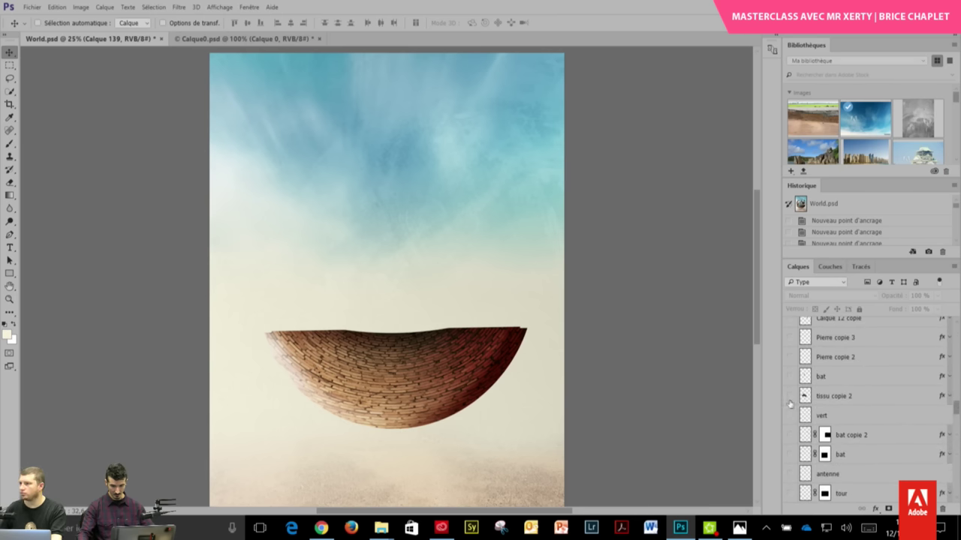
pyautogui.click(790, 398)
# - Select tissu copie 2 and move the braided fabric left and down to rest above the bowl's rim
pyautogui.click(856, 396)
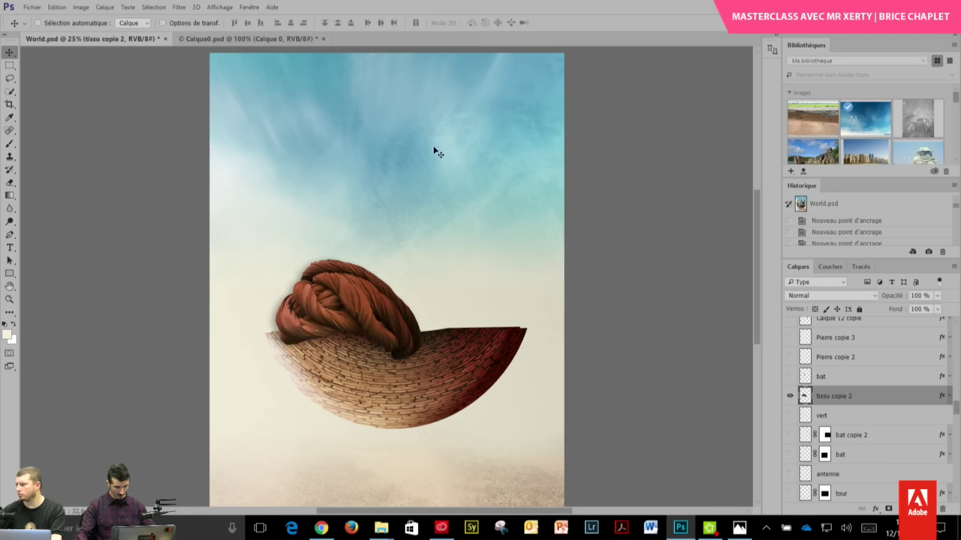
pyautogui.moveTo(359, 306); pyautogui.dragTo(406, 241)
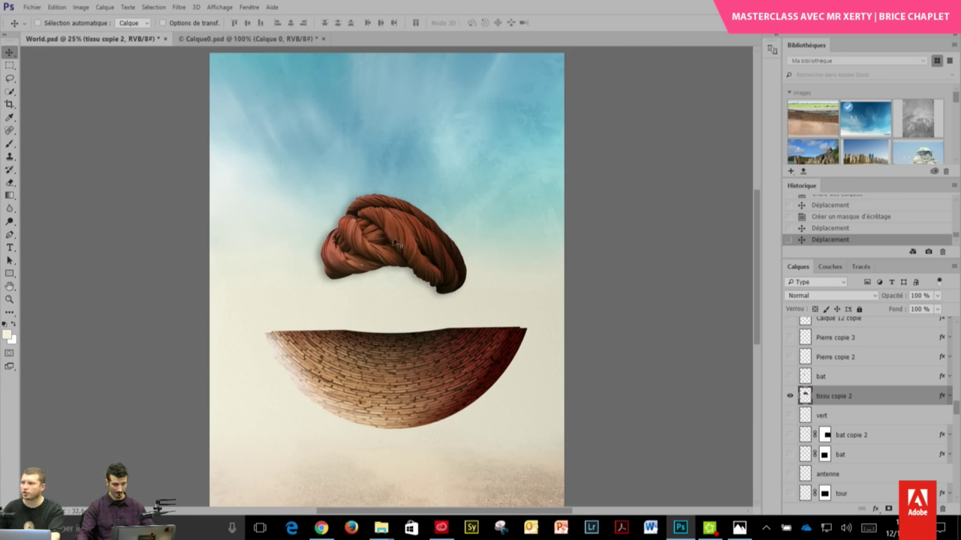
pyautogui.moveTo(401, 236); pyautogui.dragTo(399, 237)
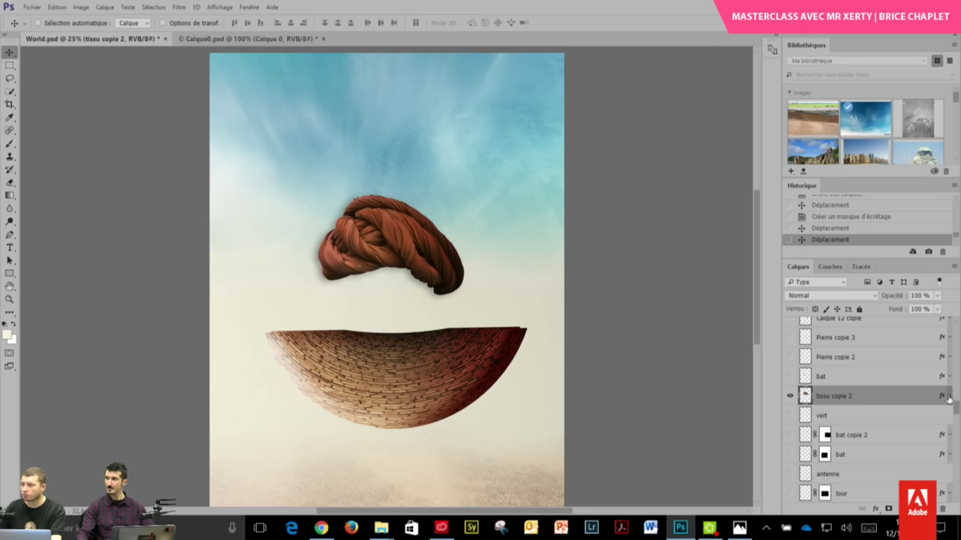
pyautogui.moveTo(406, 270); pyautogui.dragTo(384, 286)
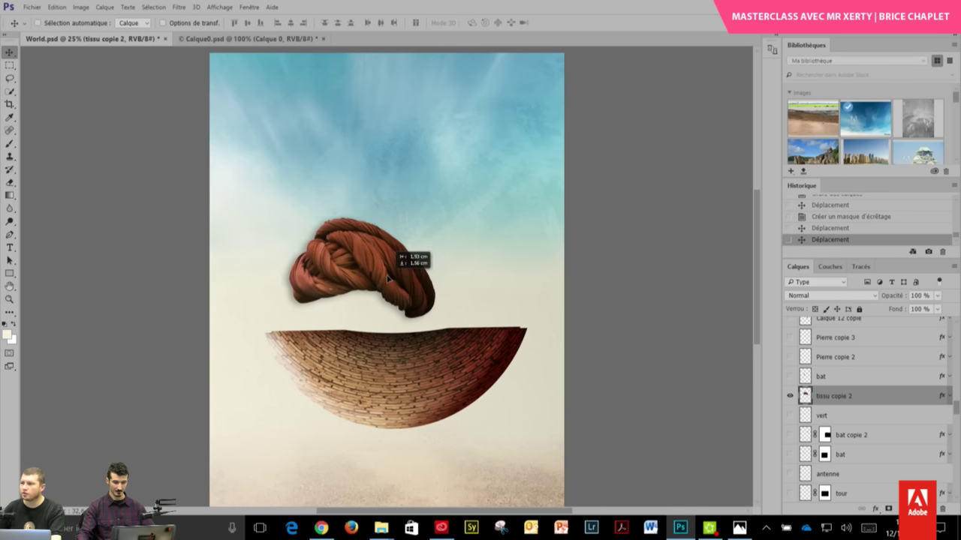
pyautogui.rightClick(365, 182)
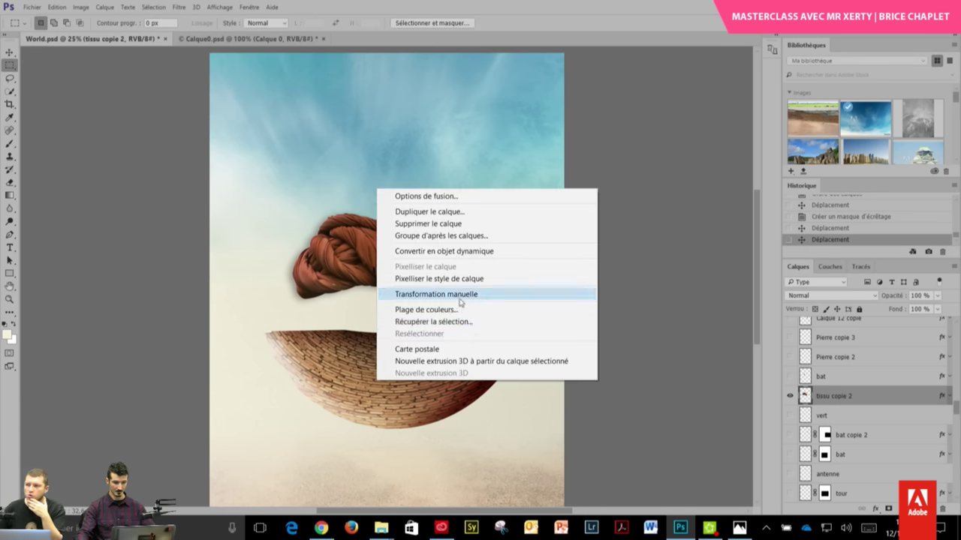
# - Flip the braided fabric with W and H at -100% and set it on the bowl's left rim
pyautogui.click(398, 292)
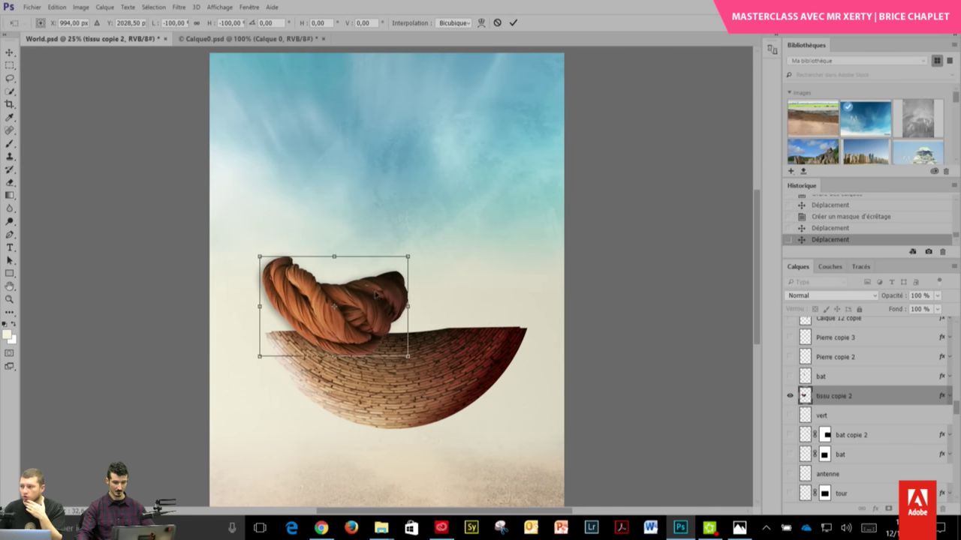
pyautogui.moveTo(399, 258); pyautogui.dragTo(360, 331)
pyautogui.press('Return')
pyautogui.press('m')
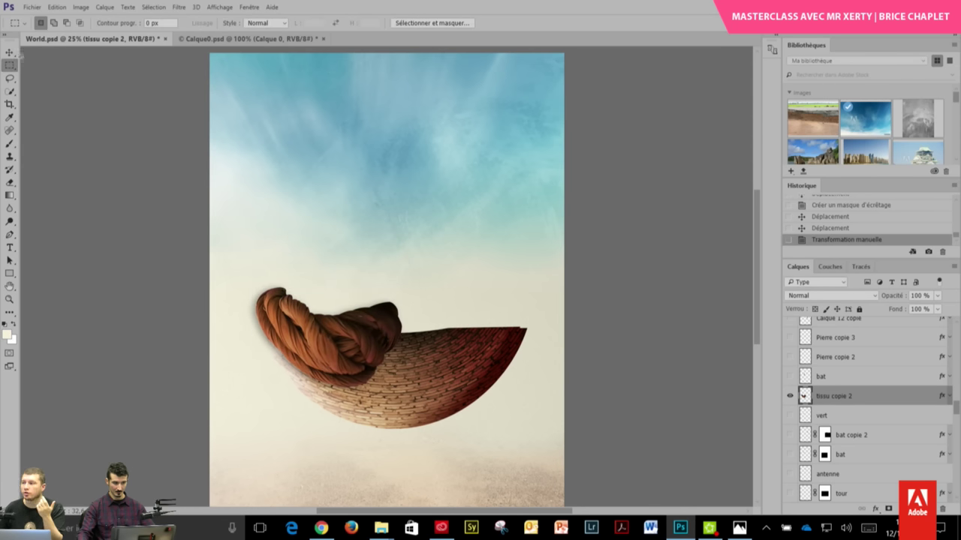
pyautogui.press('v')
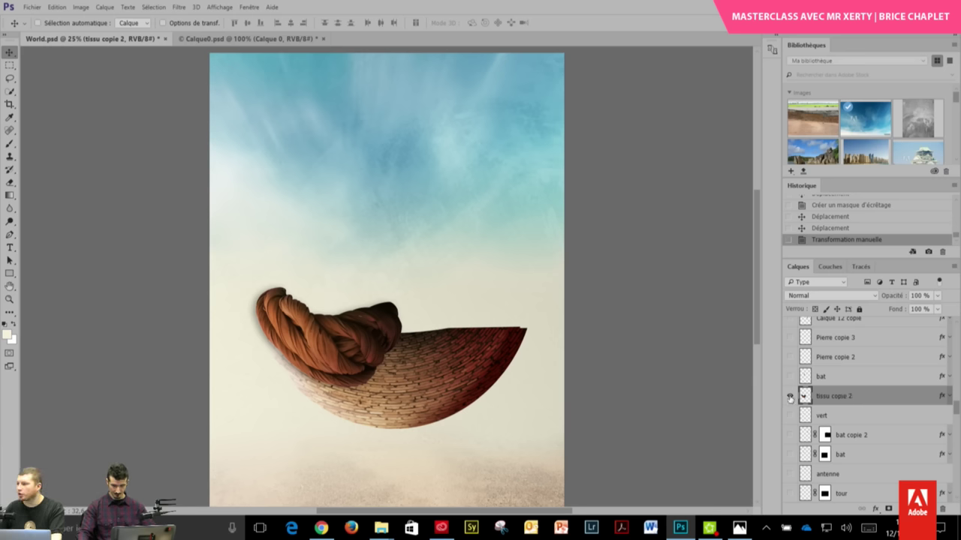
# - Check the fabric layer's effects list, then hide the braided fabric layer
pyautogui.click(948, 397)
pyautogui.click(949, 397)
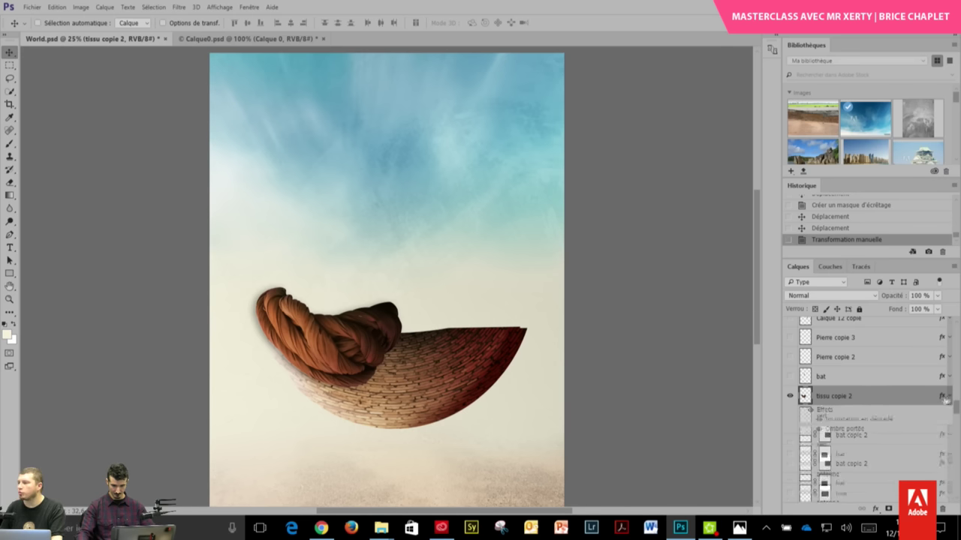
pyautogui.click(789, 395)
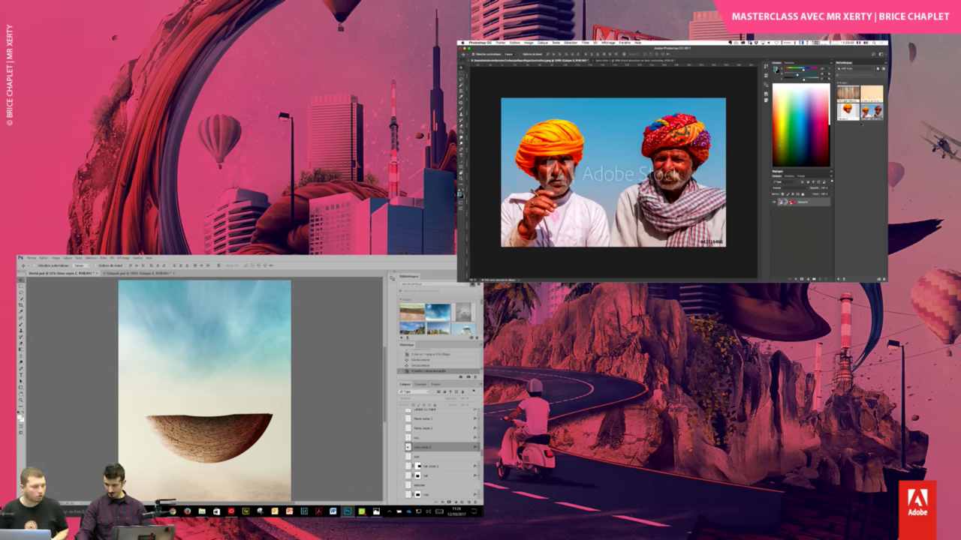
# - Use the library list and Libraries panel options menu to open the library's Collaborate page
pyautogui.click(845, 68)
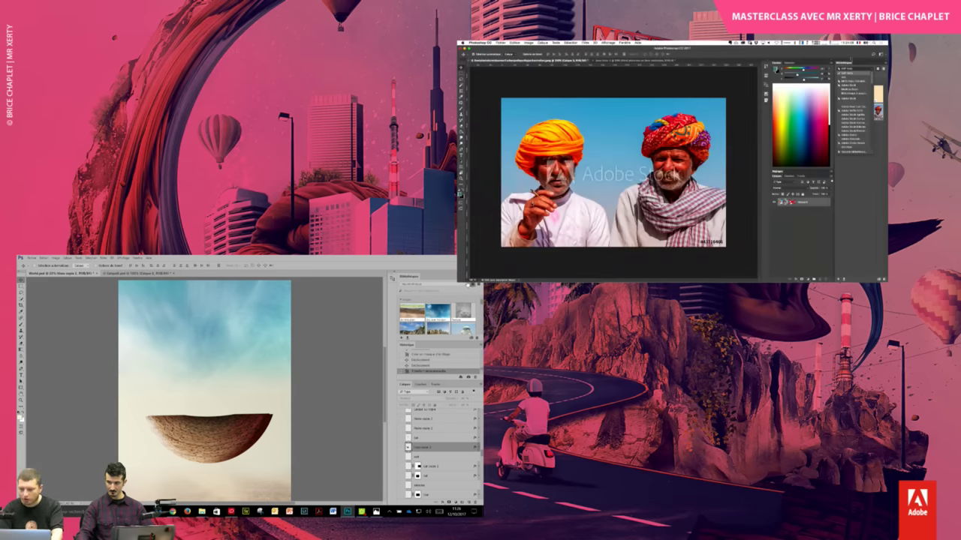
pyautogui.press('Escape')
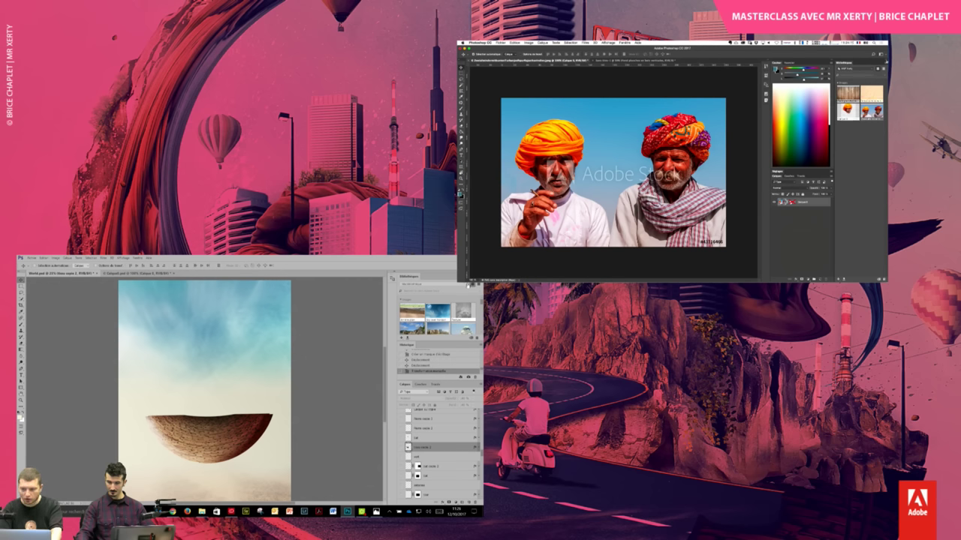
pyautogui.click(883, 67)
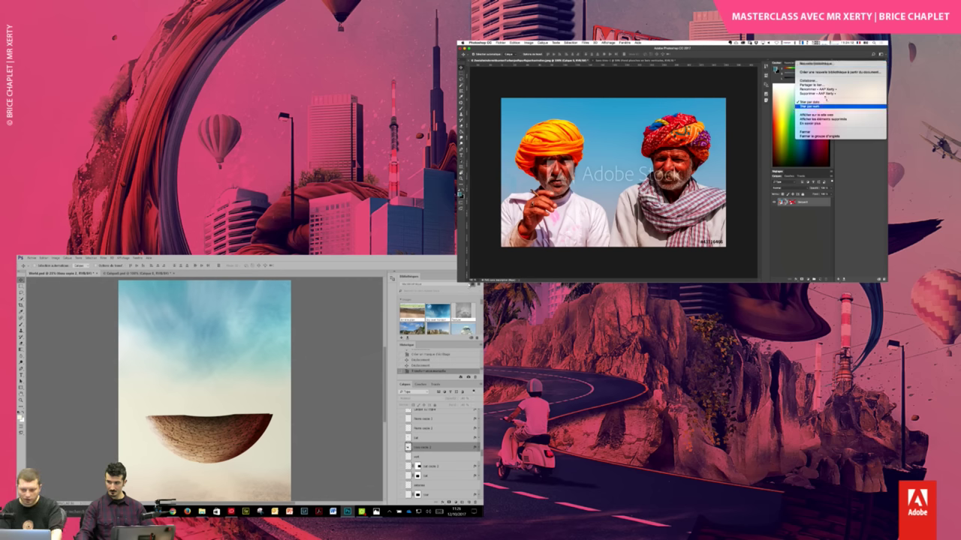
pyautogui.click(810, 106)
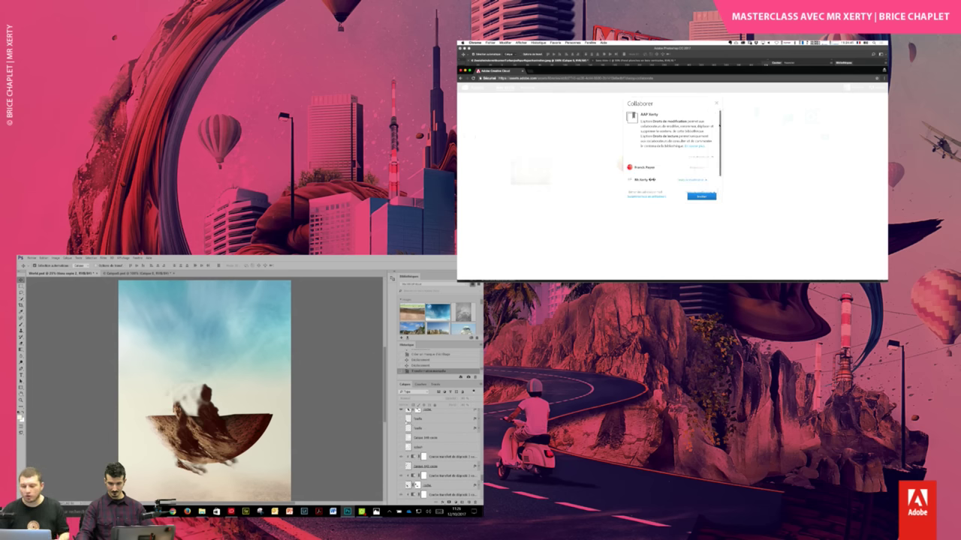
# - Review a collaborator's Droits de modification options without changing them, then return to Photoshop
pyautogui.scroll(-2, 723, 150)
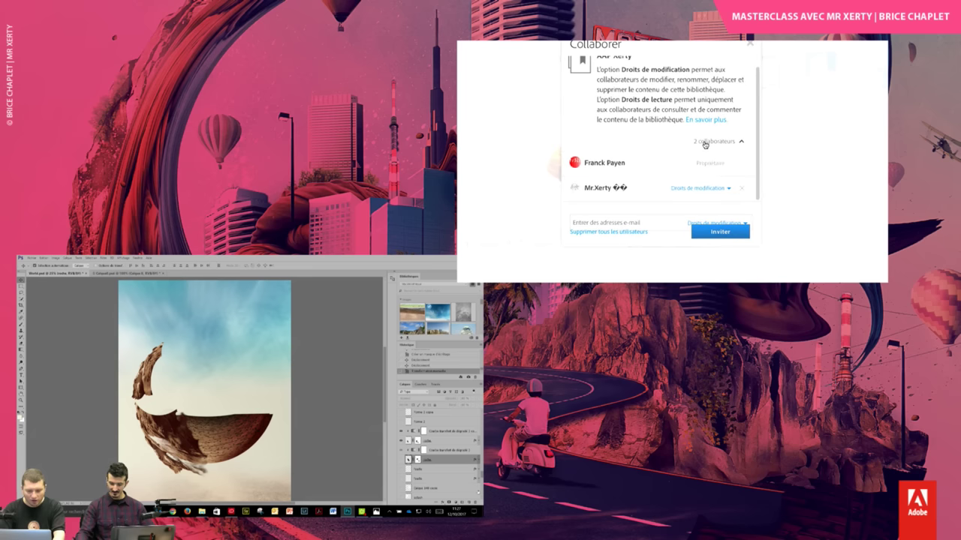
pyautogui.click(710, 192)
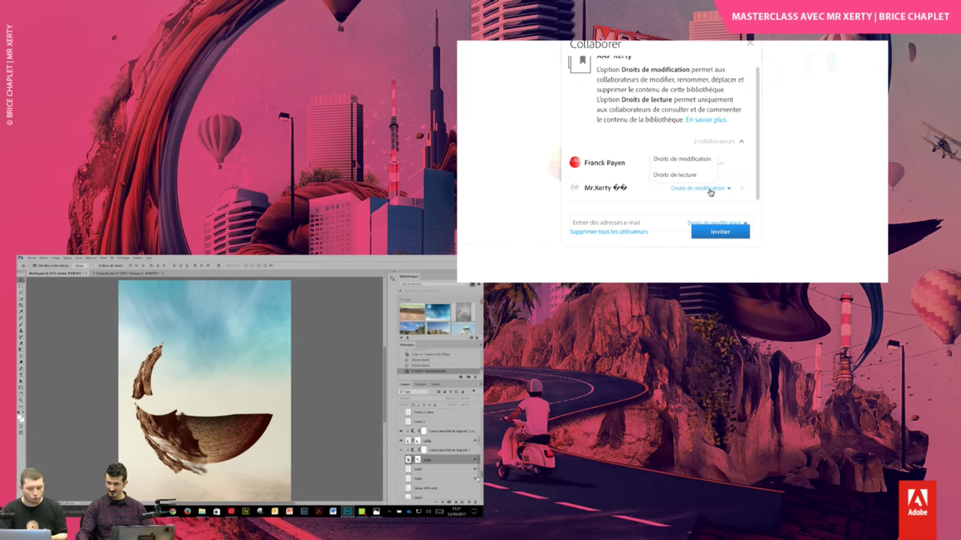
pyautogui.click(785, 176)
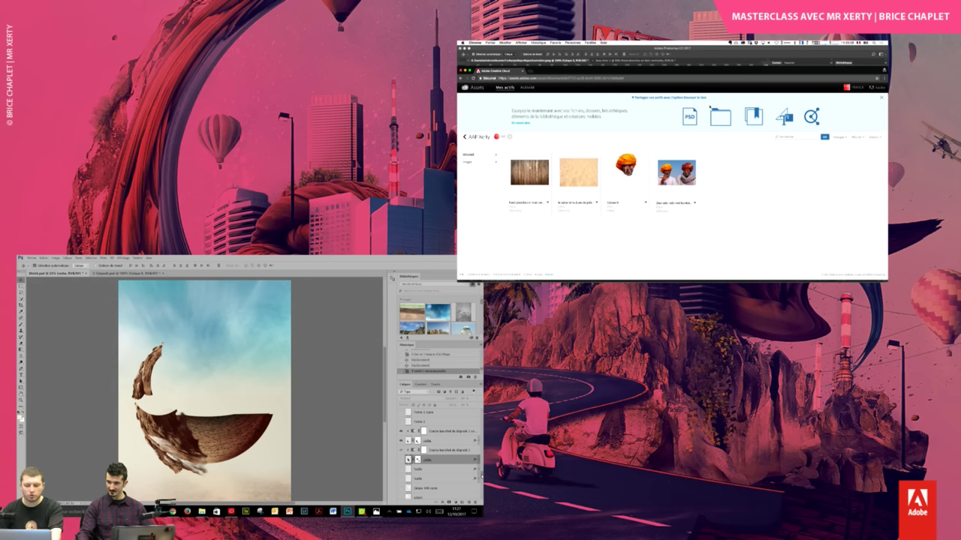
pyautogui.press('super+Tab')
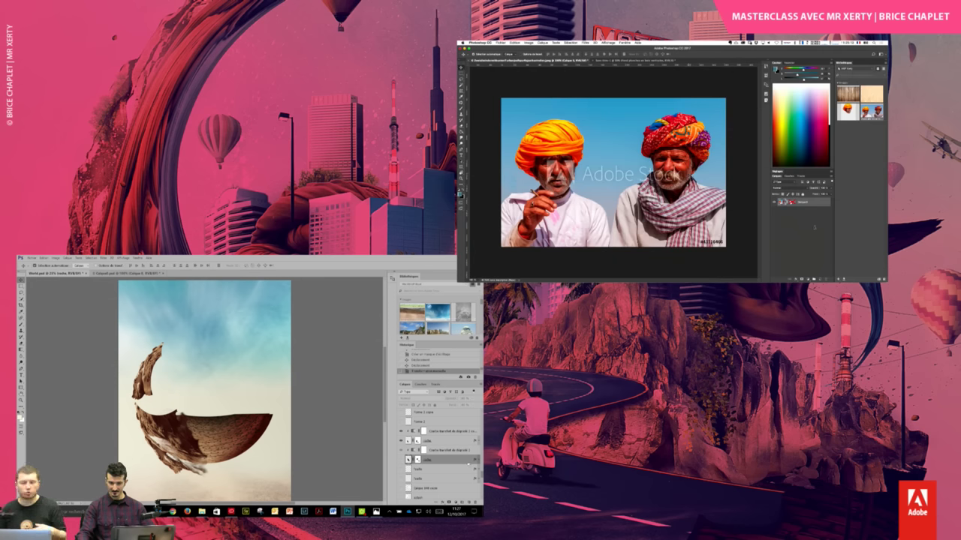
# - Scroll the Layers and Libraries panels up and back down to survey their contents
pyautogui.scroll(3, 441, 451)
pyautogui.scroll(2, 441, 451)
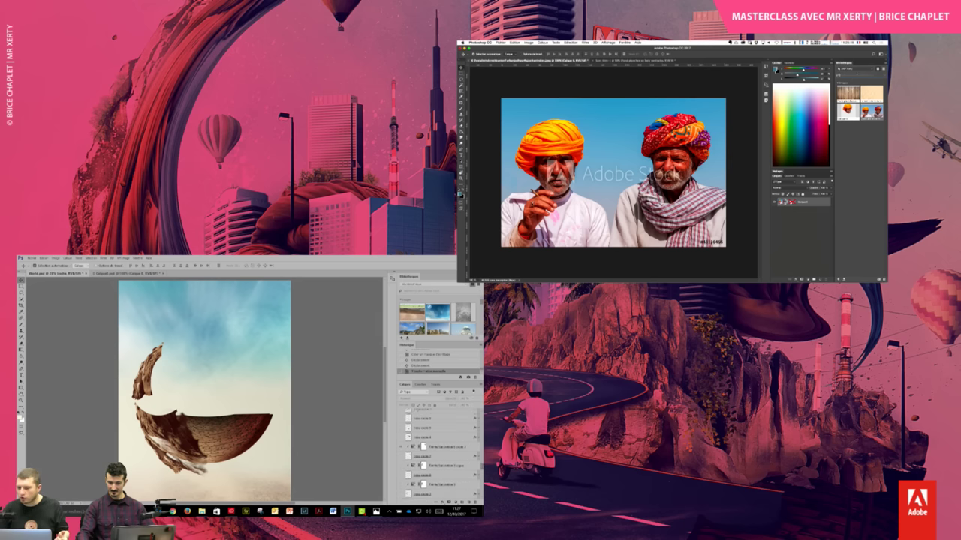
pyautogui.scroll(2, 441, 450)
pyautogui.scroll(2, 441, 451)
pyautogui.scroll(2, 442, 450)
pyautogui.scroll(2, 442, 451)
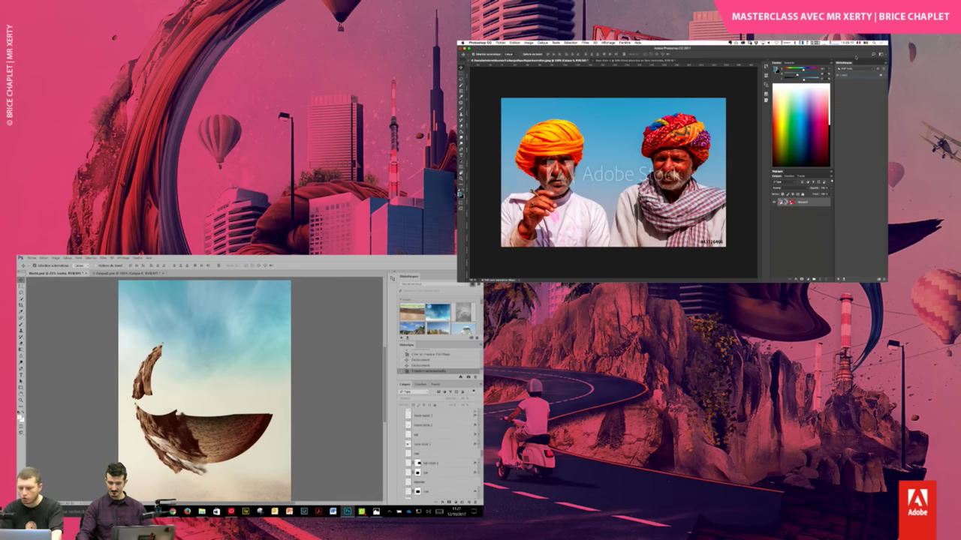
pyautogui.scroll(2, 442, 451)
pyautogui.scroll(1, 441, 451)
pyautogui.scroll(1, 442, 451)
pyautogui.scroll(1, 441, 450)
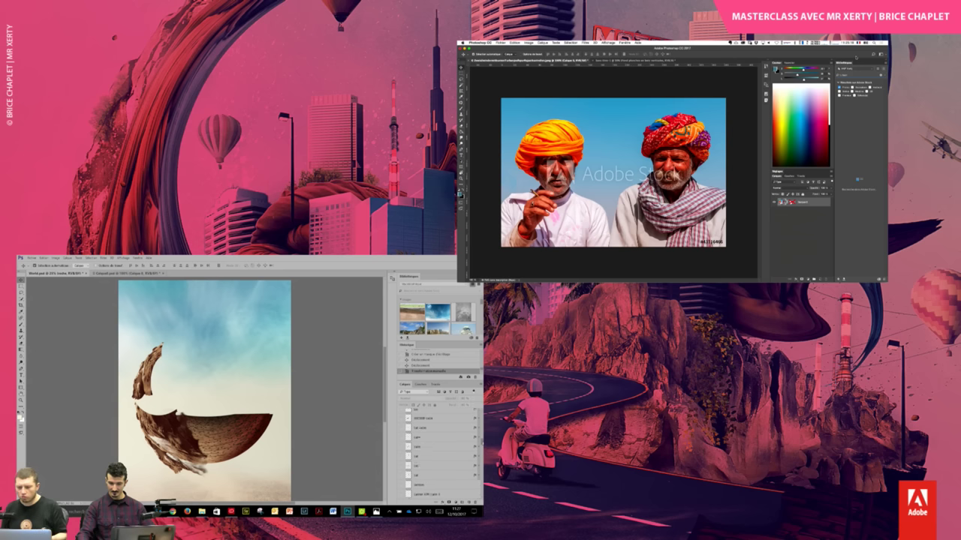
pyautogui.scroll(2, 441, 450)
pyautogui.scroll(1, 442, 450)
pyautogui.scroll(1, 441, 450)
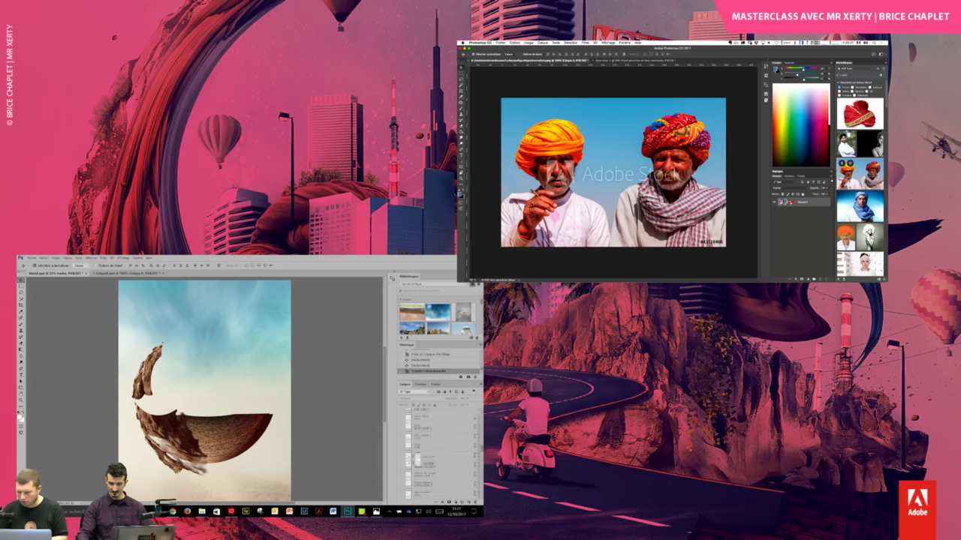
pyautogui.scroll(1, 442, 451)
pyautogui.scroll(1, 441, 450)
pyautogui.scroll(-2, 860, 180)
pyautogui.scroll(1, 441, 450)
pyautogui.scroll(-2, 860, 180)
pyautogui.scroll(-2, 860, 180)
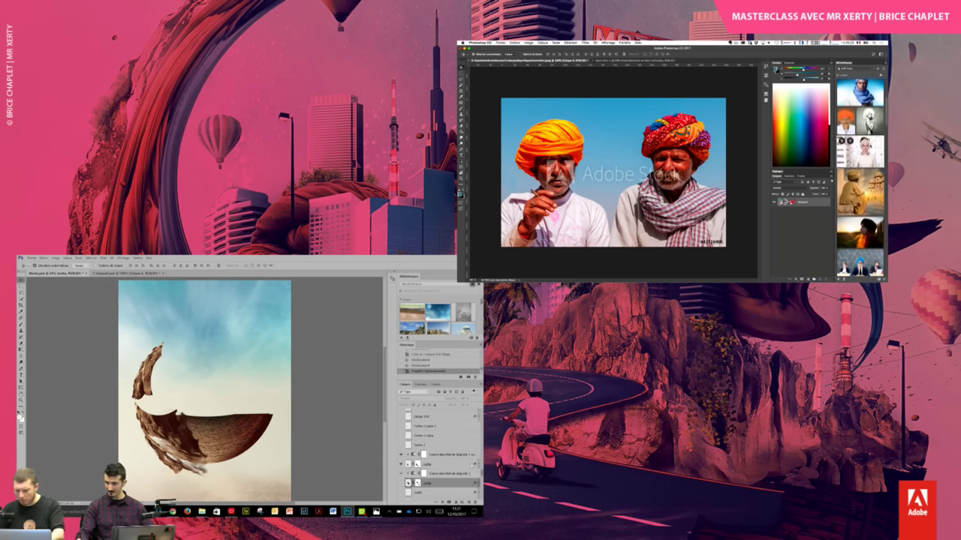
pyautogui.scroll(-2, 860, 181)
pyautogui.scroll(-2, 860, 180)
pyautogui.scroll(-2, 878, 189)
pyautogui.scroll(-2, 879, 189)
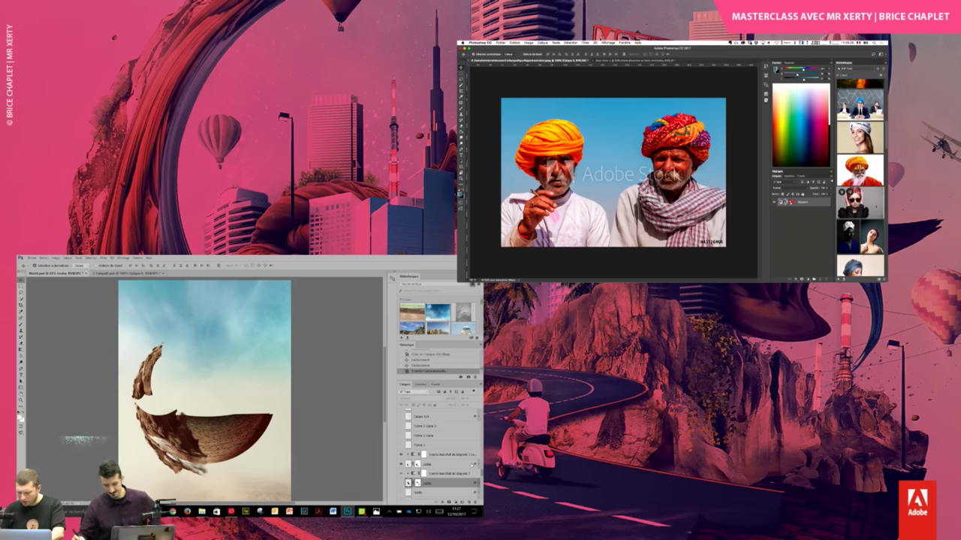
pyautogui.scroll(-2, 878, 189)
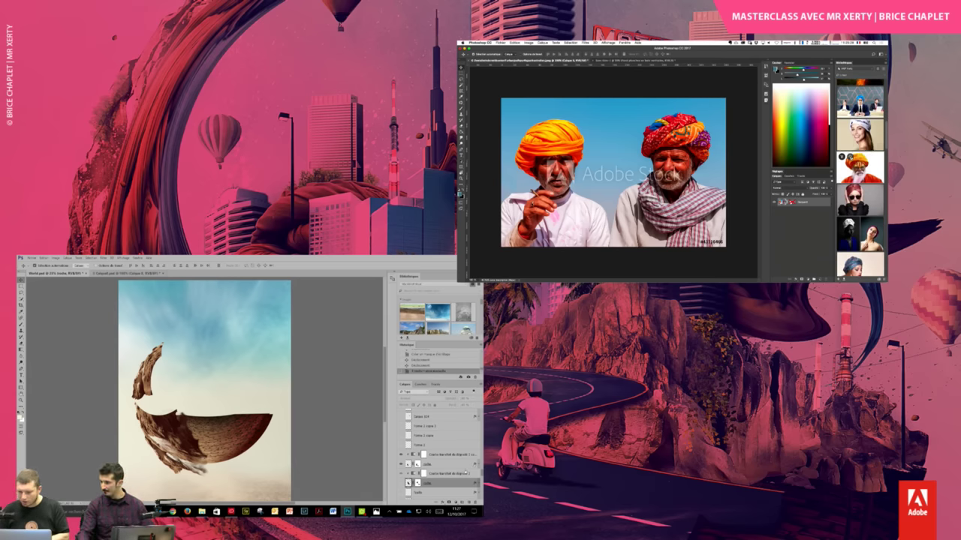
# - Switch the Libraries panel to the library holding the turban portraits and wood and sand textures
pyautogui.click(841, 157)
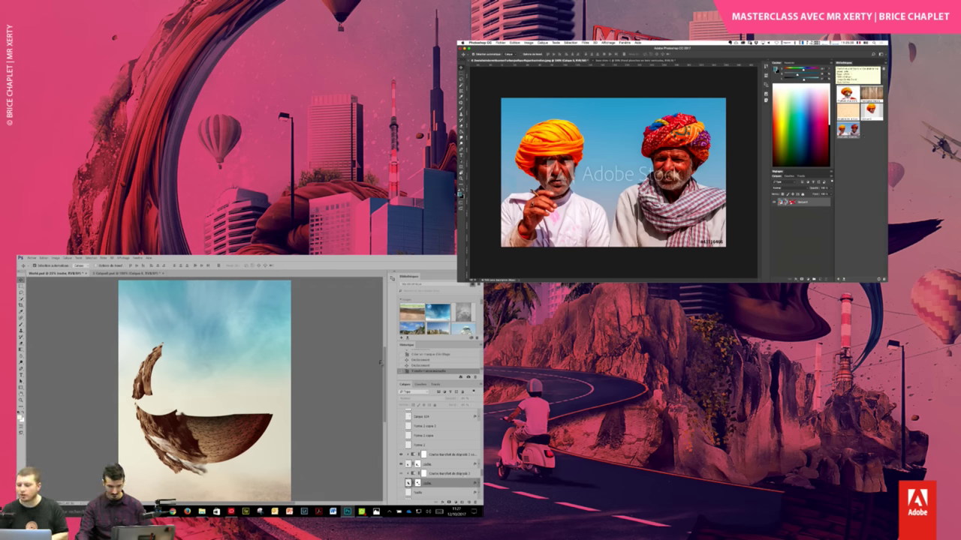
pyautogui.click(466, 286)
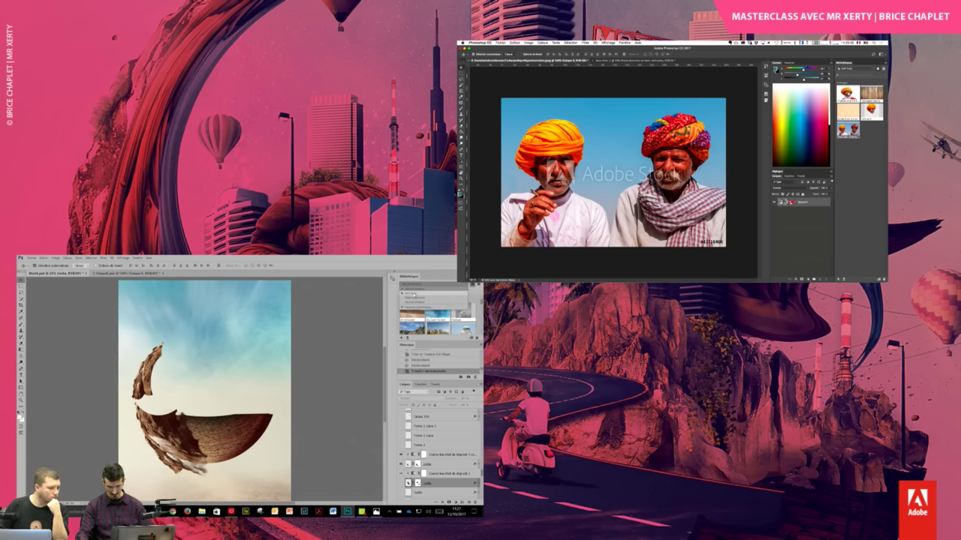
pyautogui.click(413, 296)
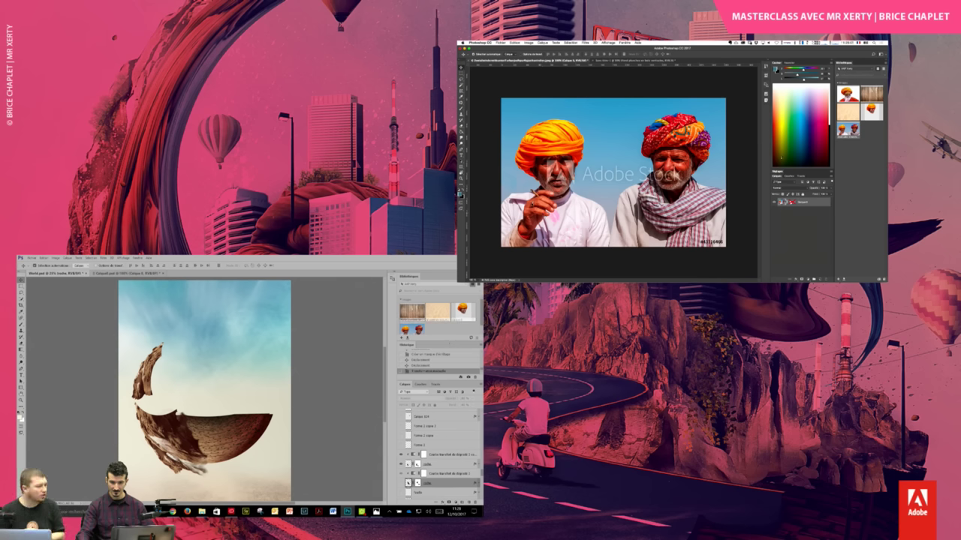
# - Open the turban-head library asset as its own document, cancelling a stray sadhu portrait placement
pyautogui.moveTo(448, 343); pyautogui.dragTo(450, 352)
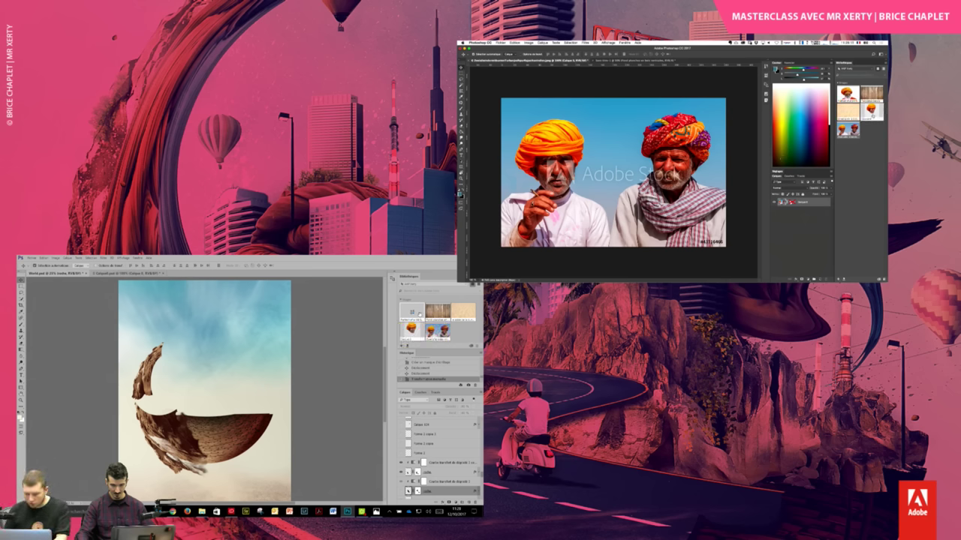
pyautogui.doubleClick(871, 112)
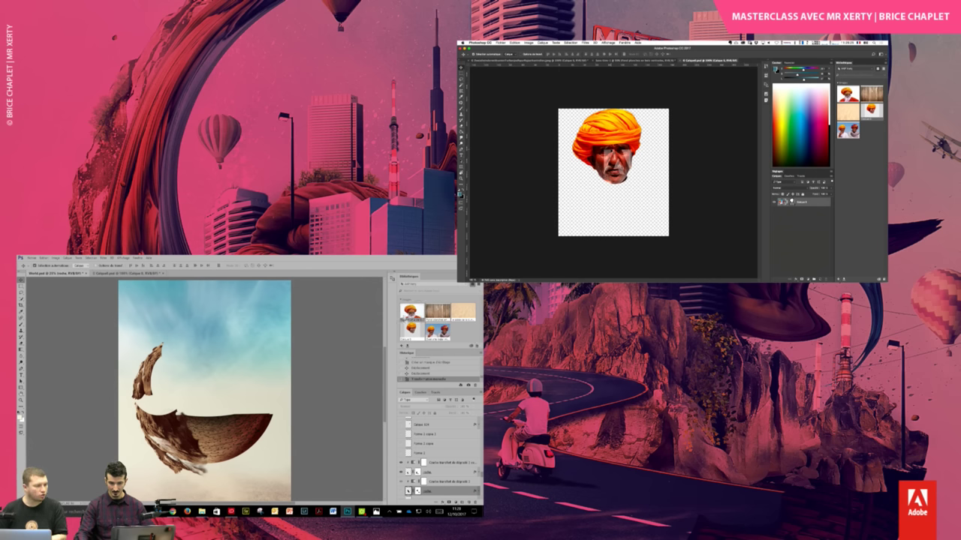
pyautogui.moveTo(231, 362); pyautogui.dragTo(227, 361)
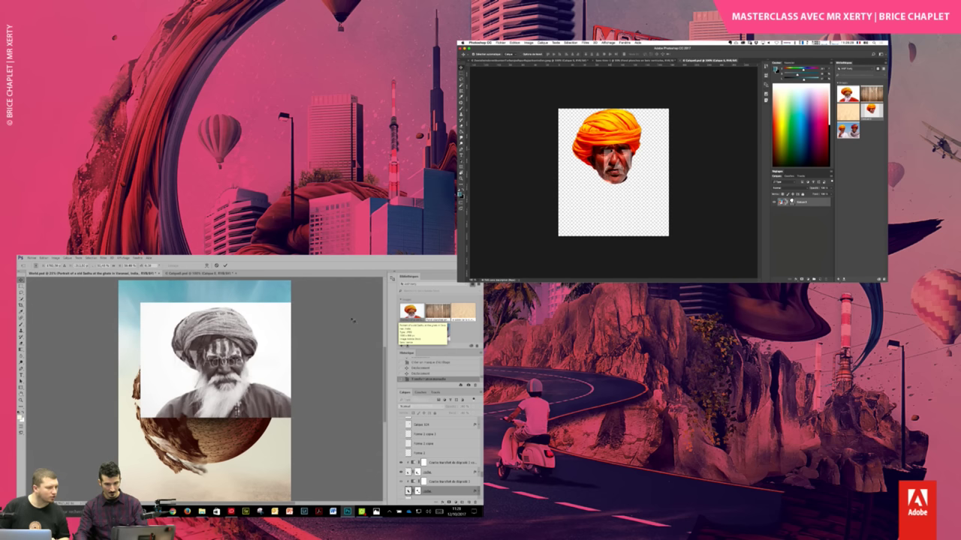
pyautogui.press('Escape')
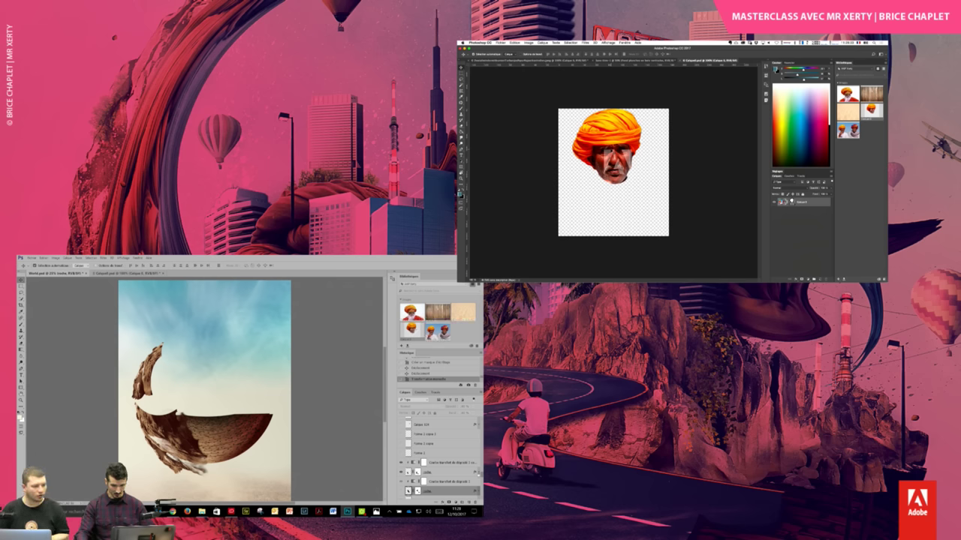
pyautogui.scroll(-2, 439, 458)
pyautogui.scroll(-4, 442, 458)
pyautogui.scroll(-3, 439, 451)
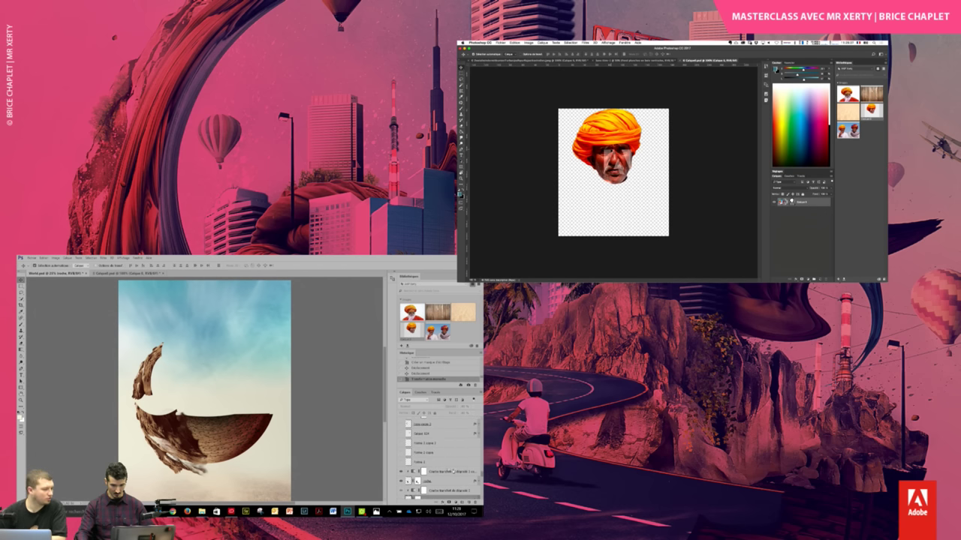
# - Place the turban-head asset into World.psd above the broken brick shell and zoom in
pyautogui.scroll(-1, 439, 451)
pyautogui.moveTo(422, 340); pyautogui.dragTo(210, 334)
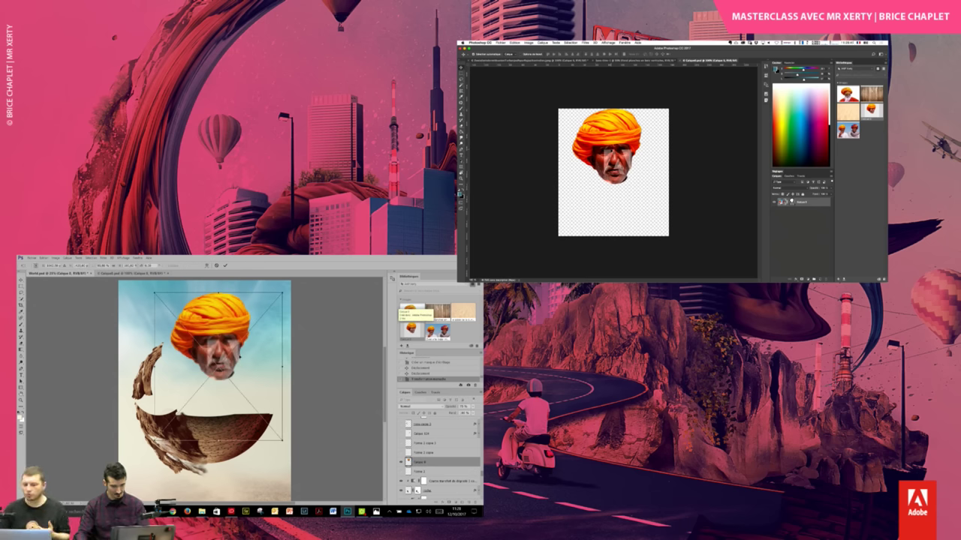
pyautogui.press('Return')
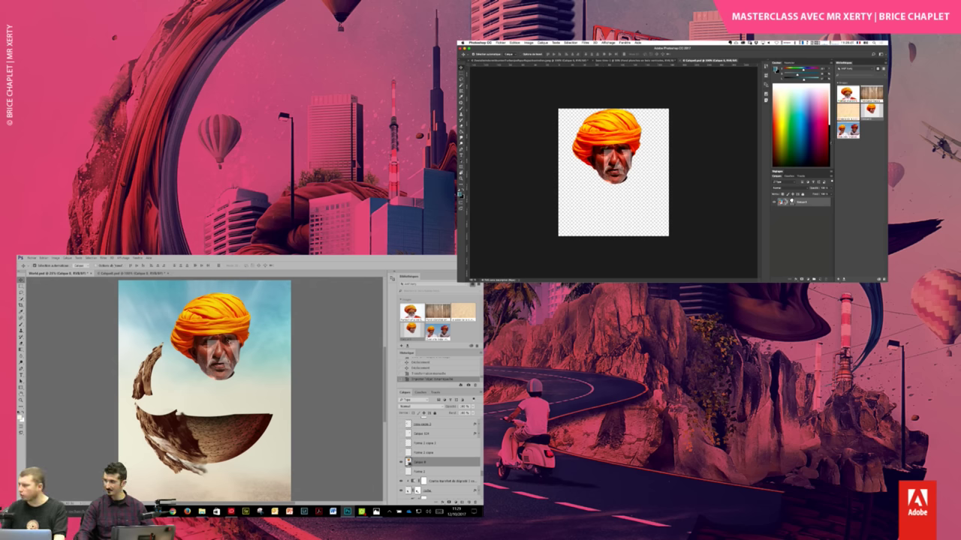
pyautogui.hotkey('ctrl', '+')
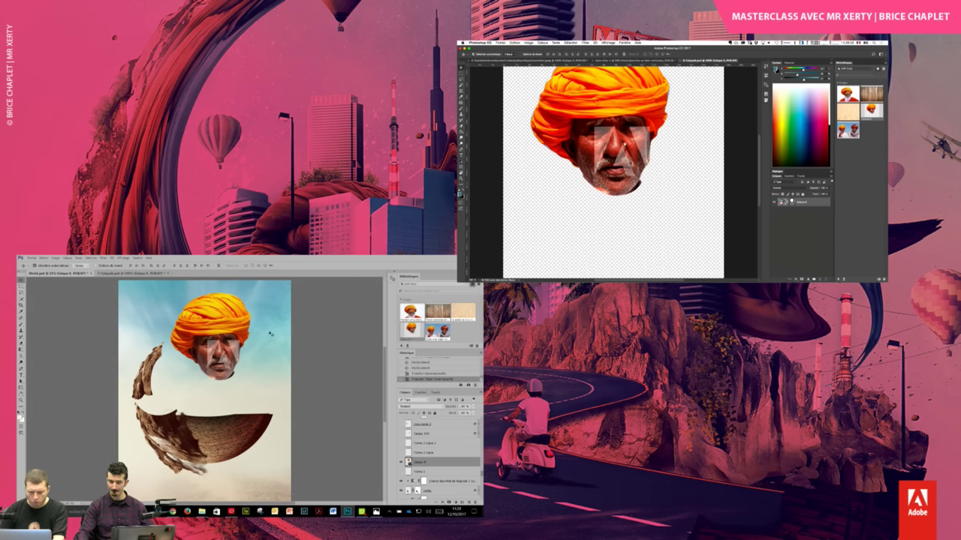
# - Reshape the head's pen path around the turban and set Intersect Shape Areas to drop the face
pyautogui.press('p')
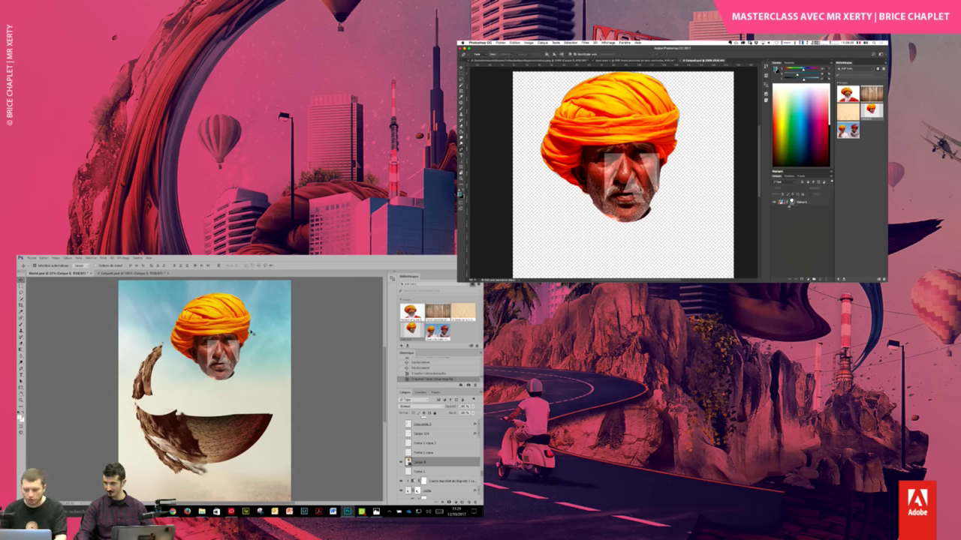
pyautogui.click(787, 201)
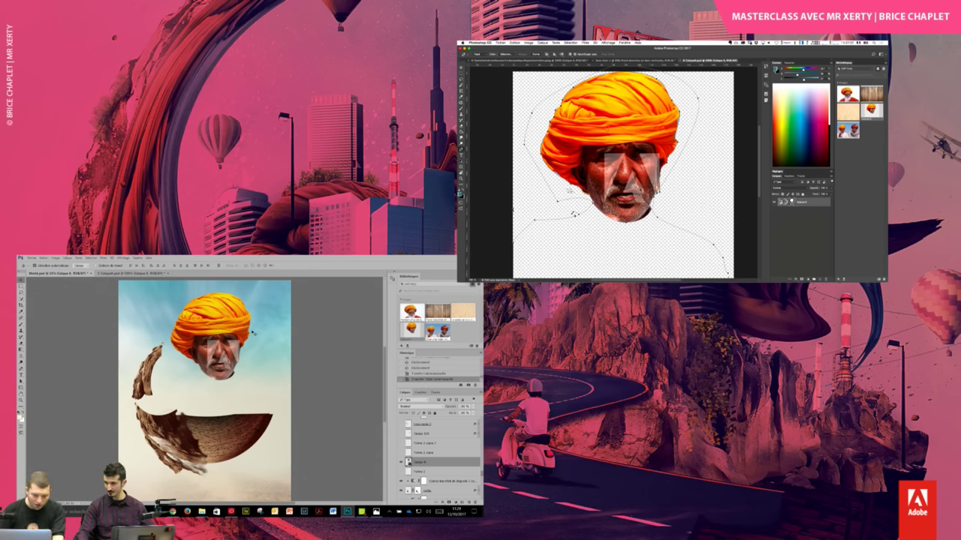
pyautogui.press('5')
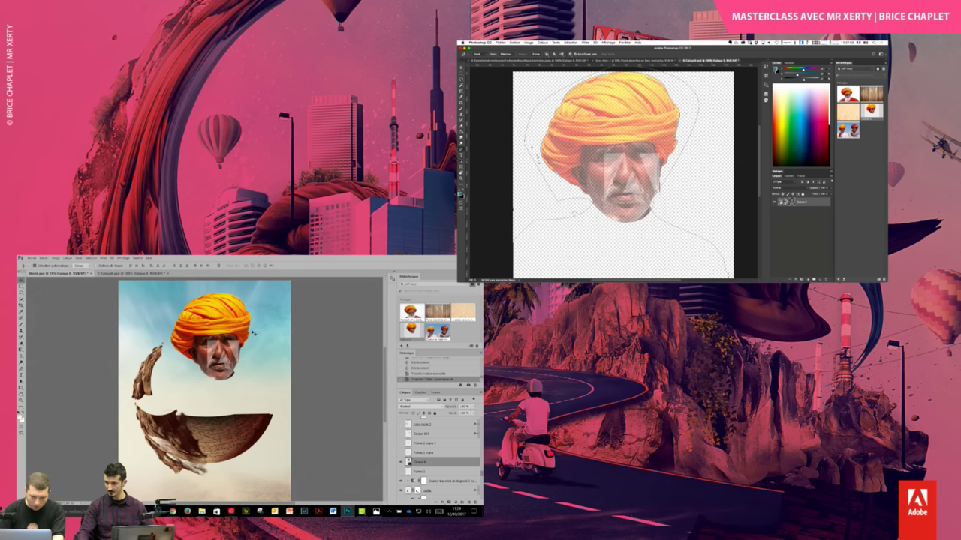
pyautogui.press('0')
pyautogui.press('0')
pyautogui.moveTo(550, 94)
pyautogui.mouseDown()
pyautogui.moveTo(668, 78)
pyautogui.moveTo(694, 105)
pyautogui.moveTo(683, 175)
pyautogui.mouseUp()
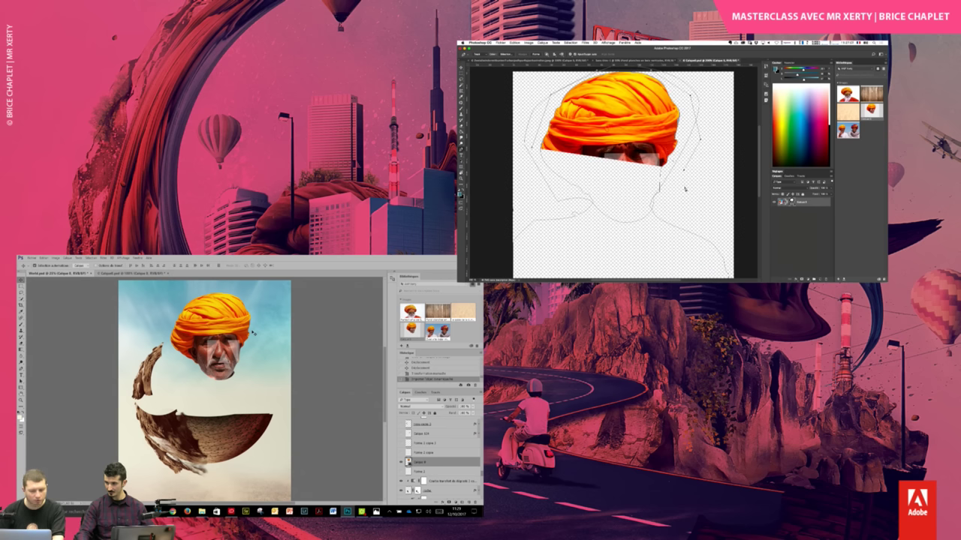
pyautogui.click(552, 54)
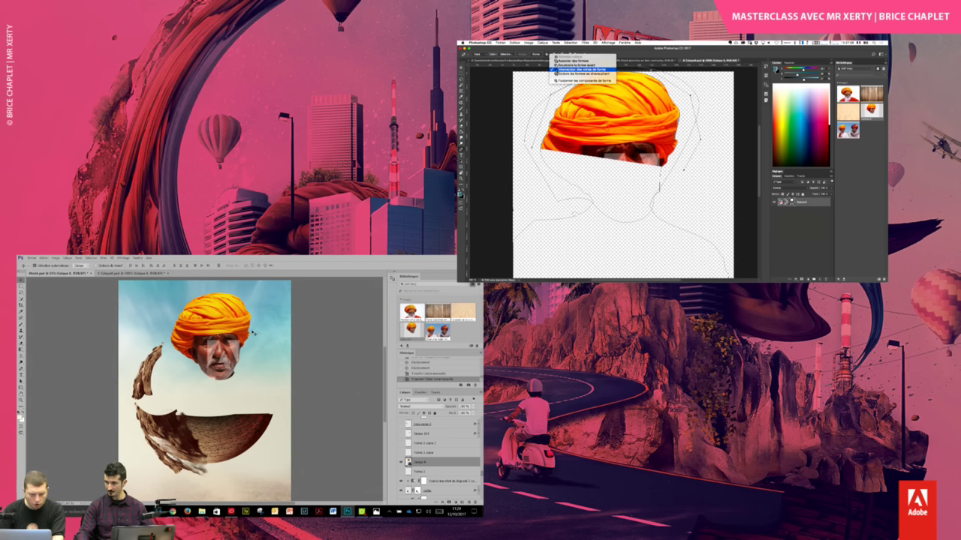
pyautogui.click(578, 69)
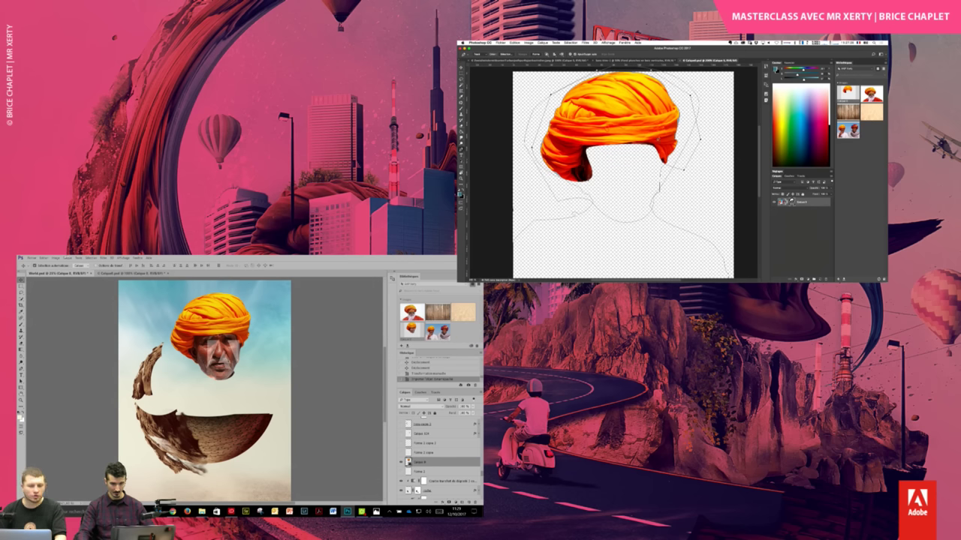
# - Apply the intersected turban mask and nudge the Calque 8 turban head slightly lower
pyautogui.hotkey('ctrl', 'v')
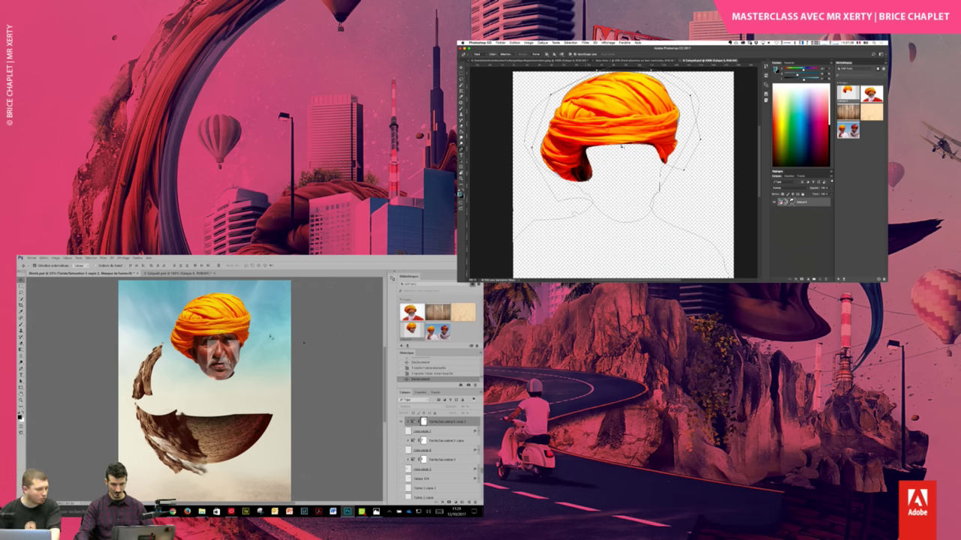
pyautogui.scroll(-3, 439, 458)
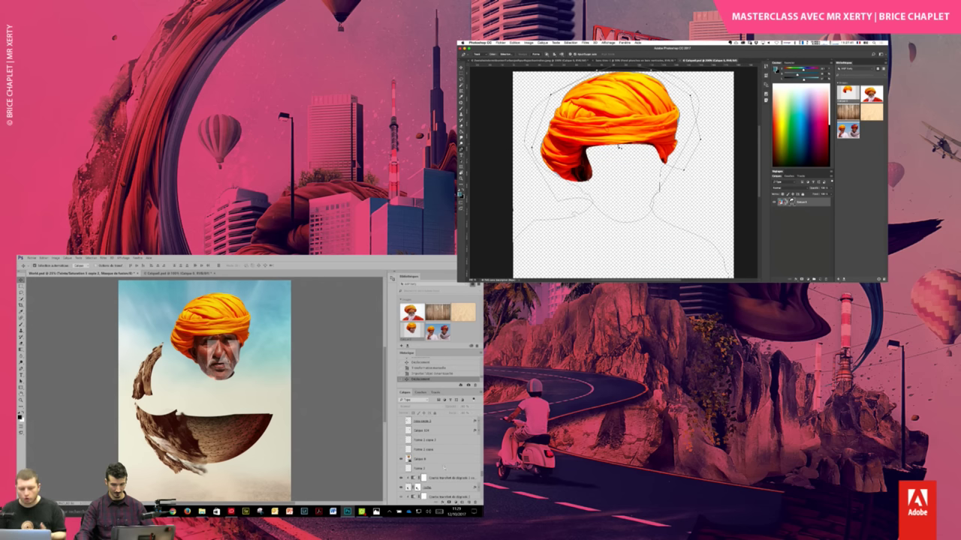
pyautogui.click(432, 458)
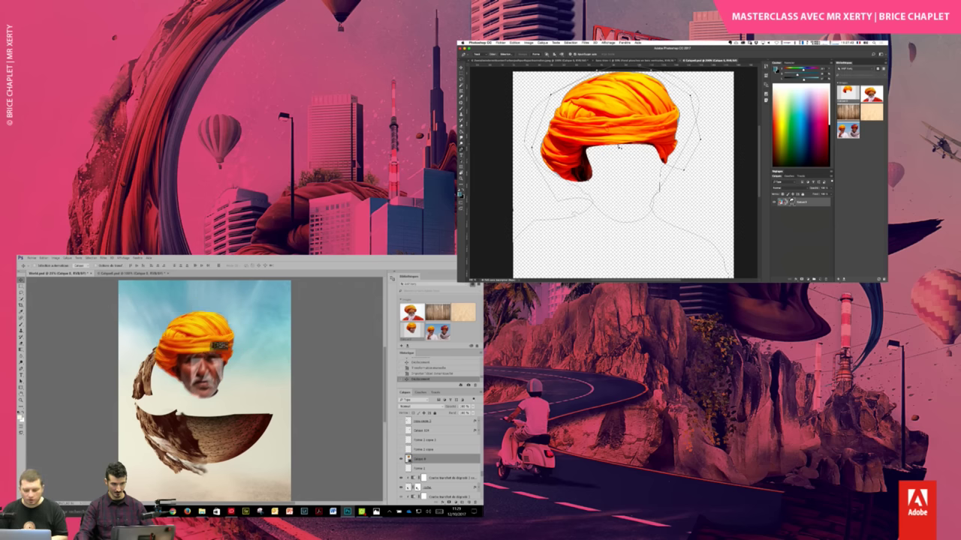
pyautogui.moveTo(206, 354); pyautogui.dragTo(210, 362)
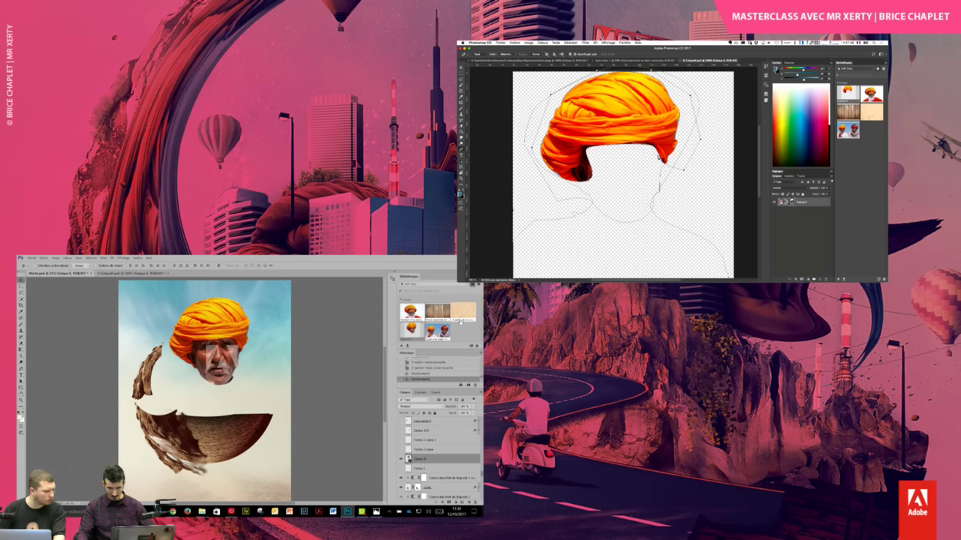
# - Inspect the turban-head library item's options and close them without changes
pyautogui.rightClick(411, 334)
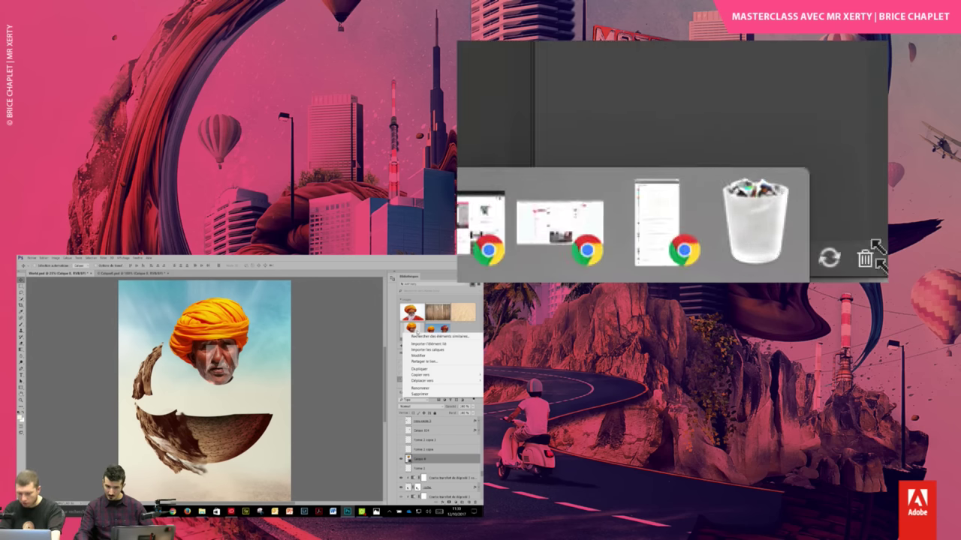
pyautogui.press('Escape')
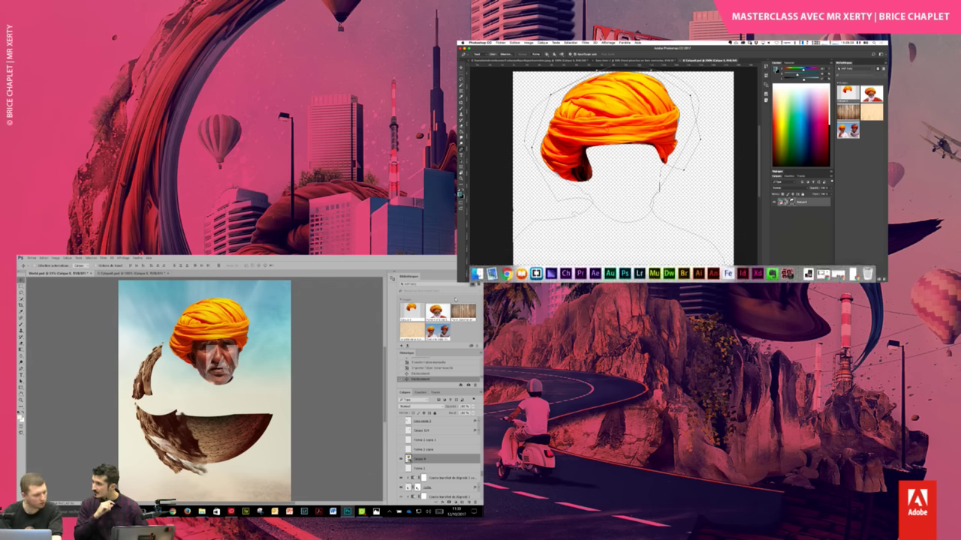
pyautogui.scroll(3, 728, 262)
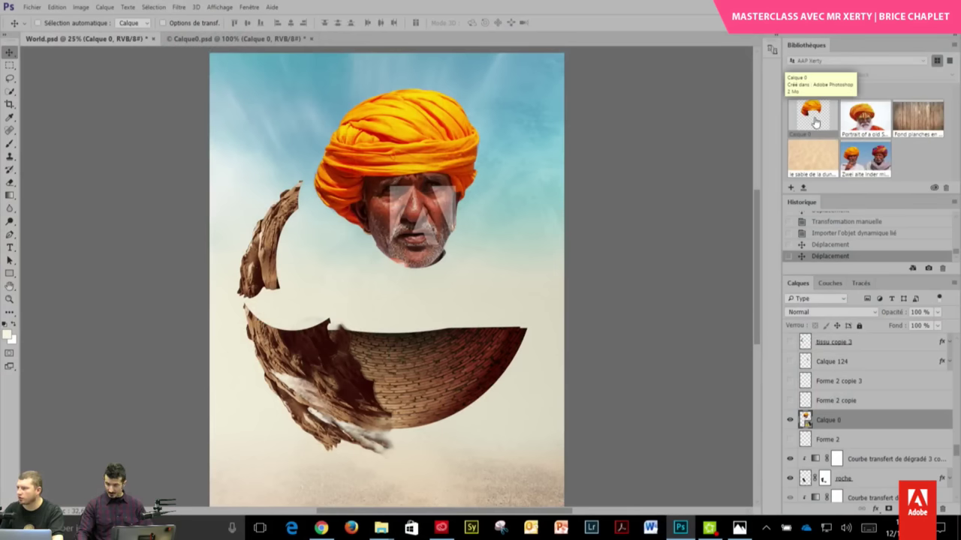
# - Update the turban smart object's edited content so only the orange turban shows, without the face
pyautogui.rightClick(834, 420)
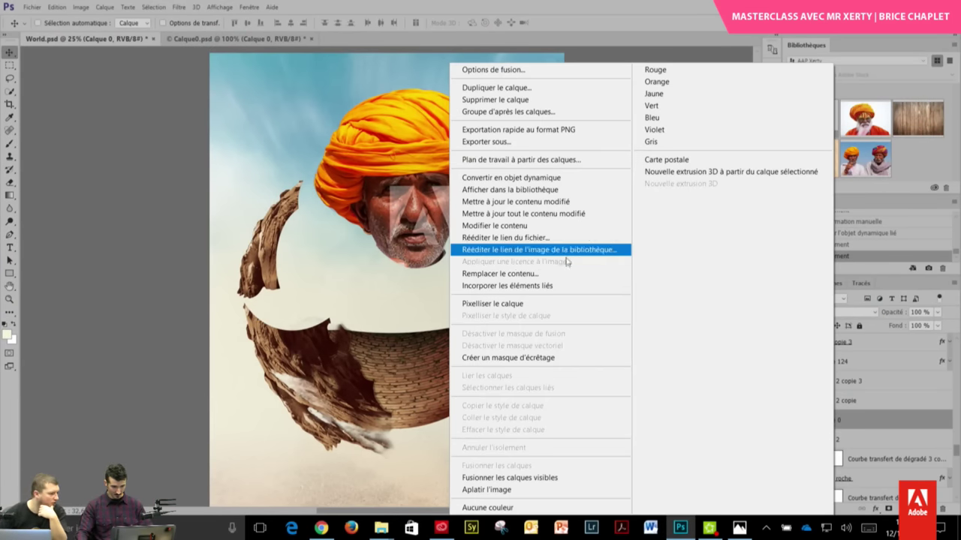
pyautogui.click(566, 210)
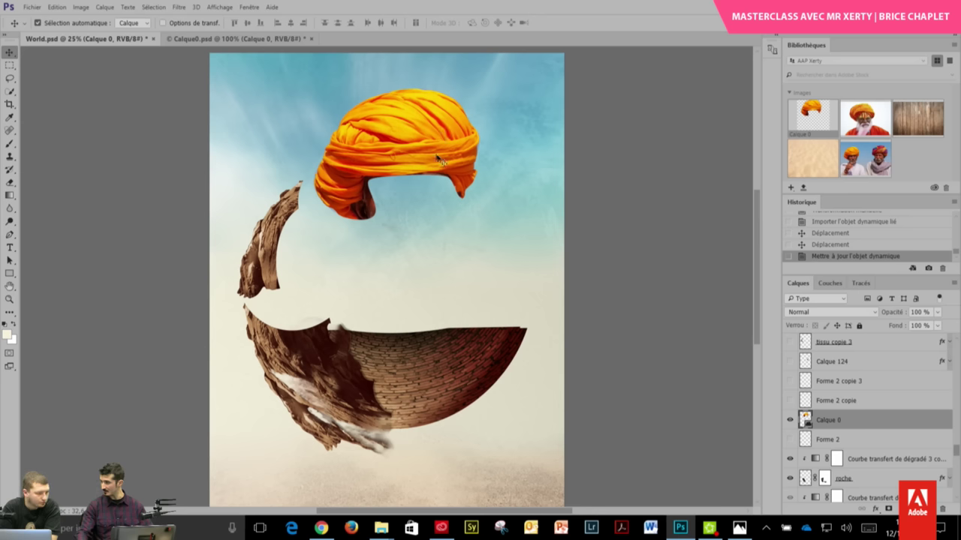
# - Select layer Calque 0 and nudge the orange turban down toward the brick bowl
pyautogui.moveTo(424, 184); pyautogui.dragTo(424, 183)
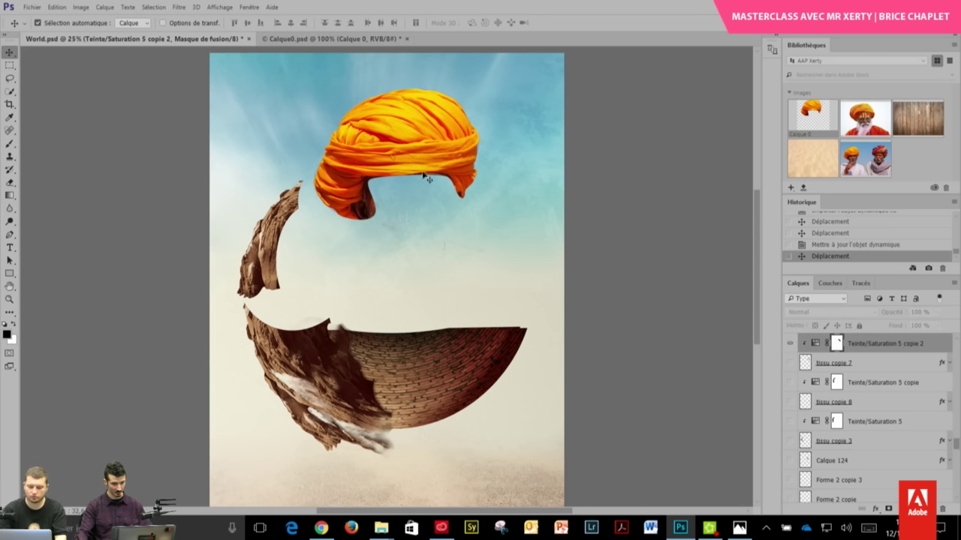
pyautogui.moveTo(413, 150); pyautogui.dragTo(410, 168)
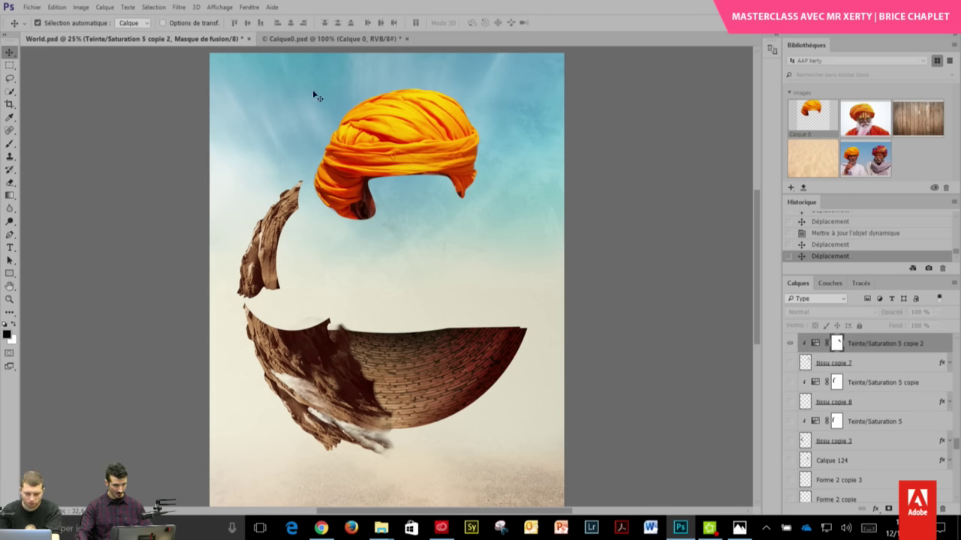
pyautogui.scroll(-3, 957, 444)
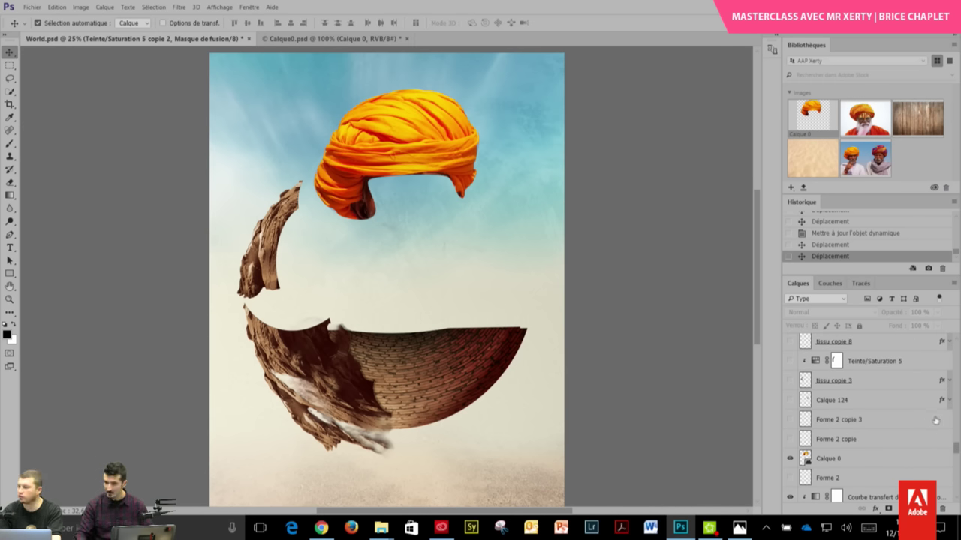
pyautogui.click(834, 459)
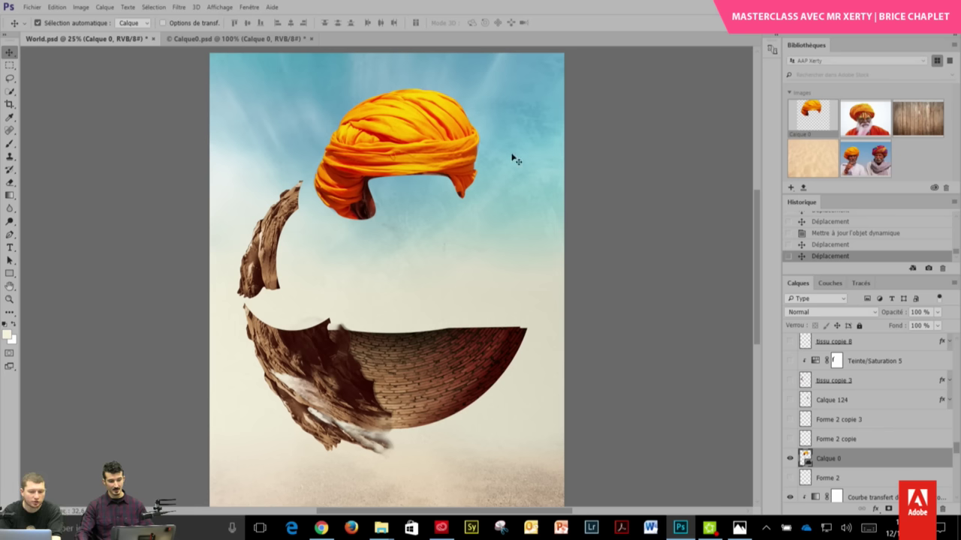
pyautogui.moveTo(440, 141); pyautogui.dragTo(432, 154)
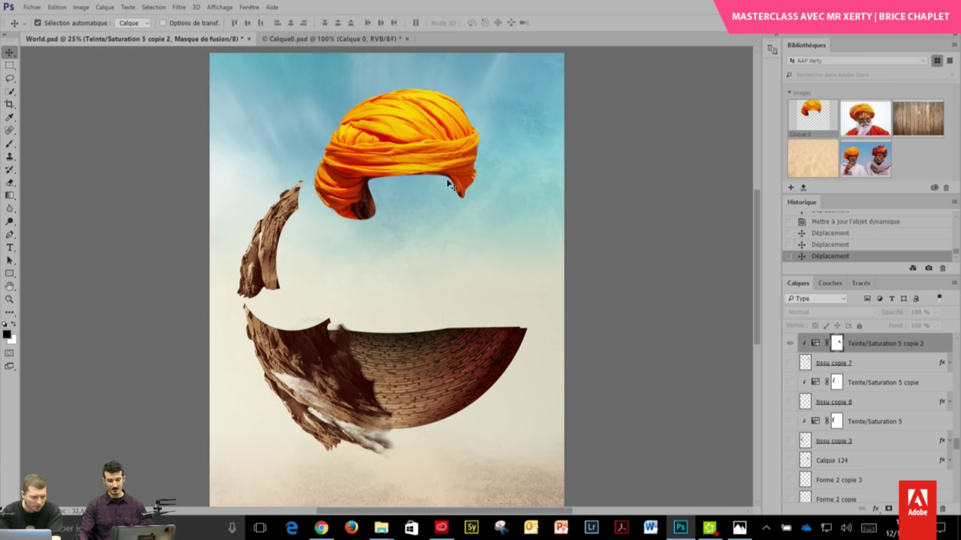
pyautogui.scroll(-2, 842, 404)
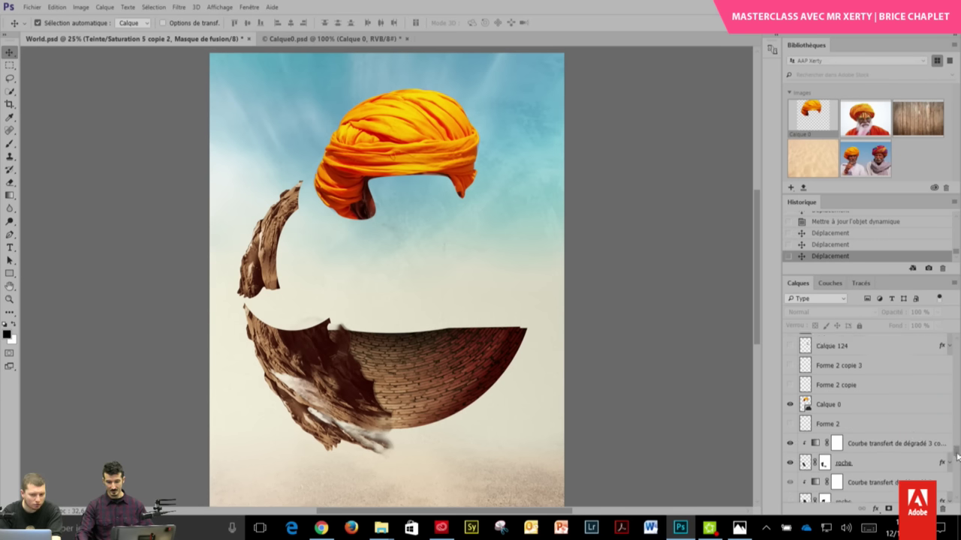
pyautogui.click(843, 399)
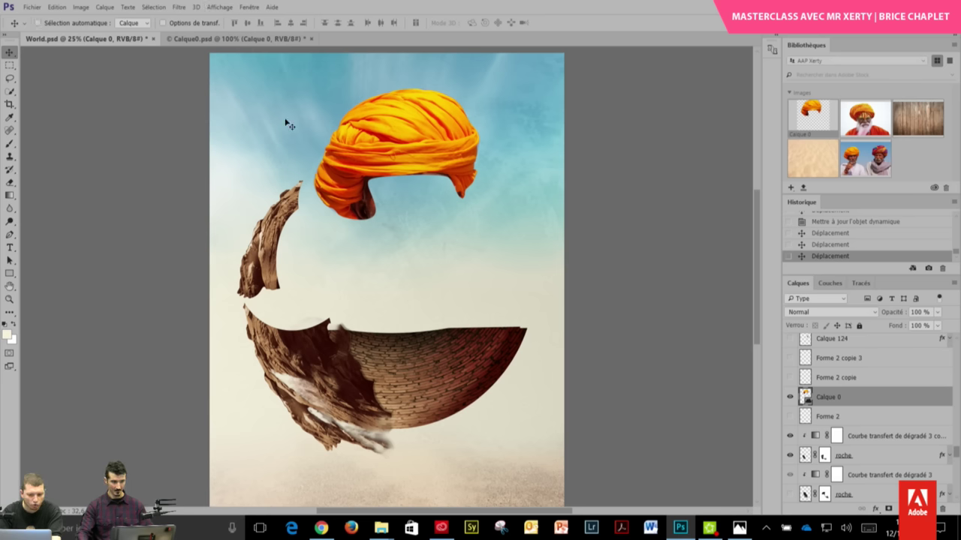
pyautogui.moveTo(413, 154); pyautogui.dragTo(407, 184)
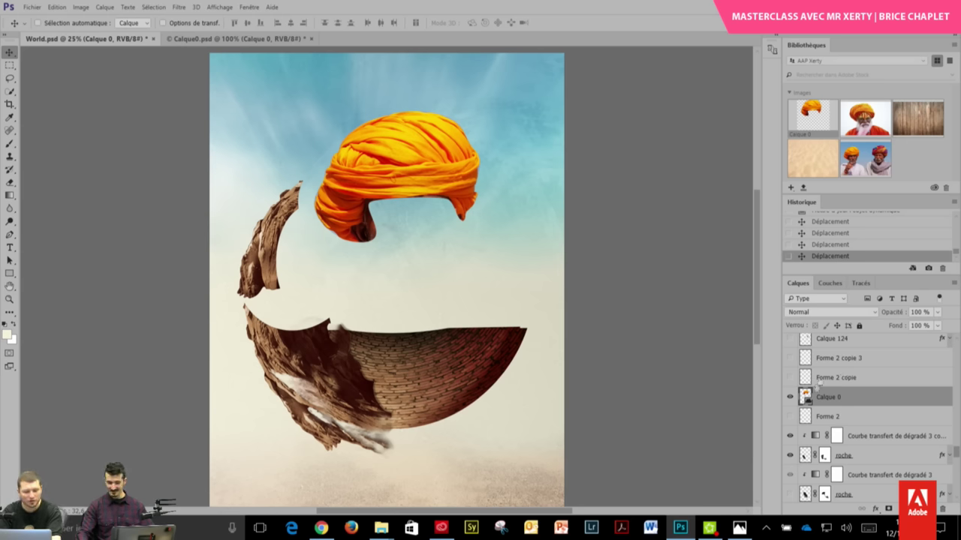
# - Reselect Calque 0 and move the turban down a little more
pyautogui.click(10, 66)
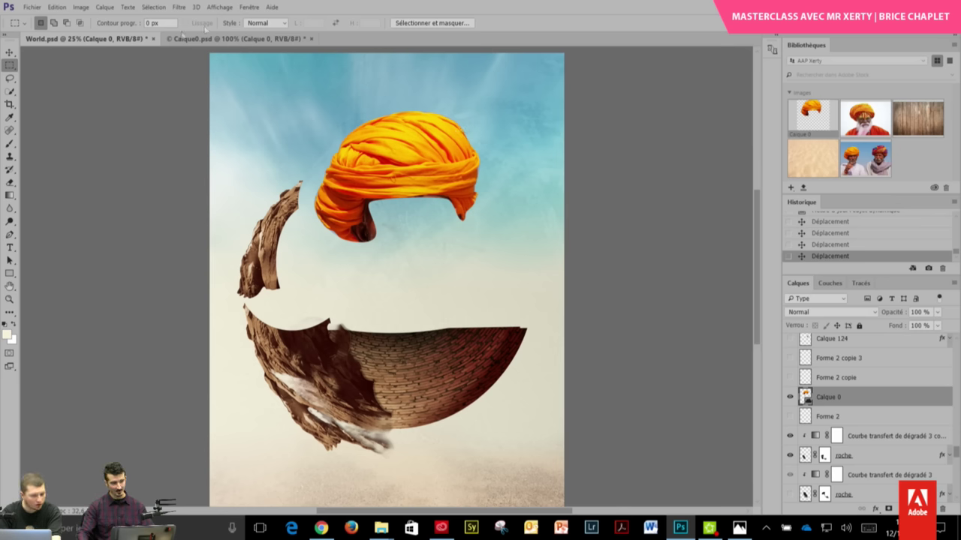
pyautogui.click(10, 52)
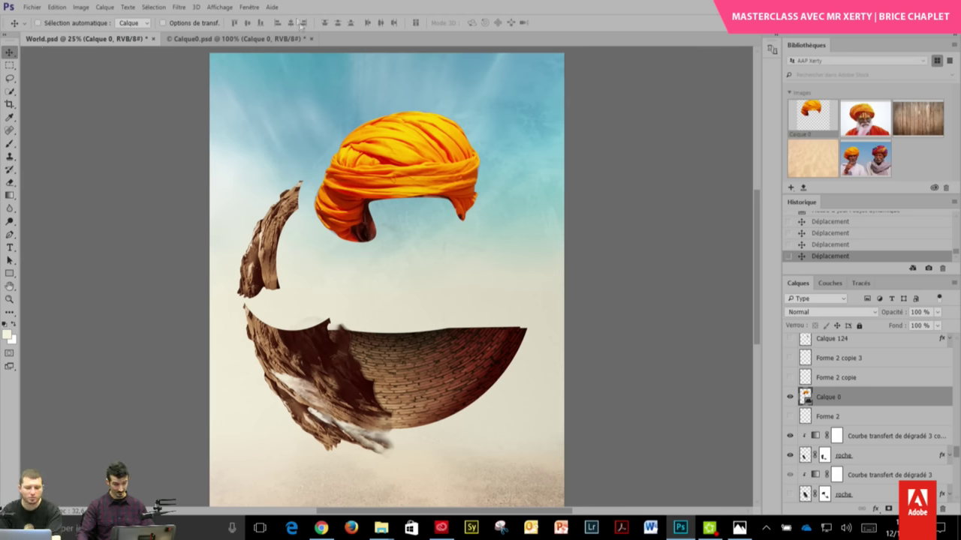
pyautogui.keyDown('ctrl'); pyautogui.click(400, 195); pyautogui.keyUp('ctrl')
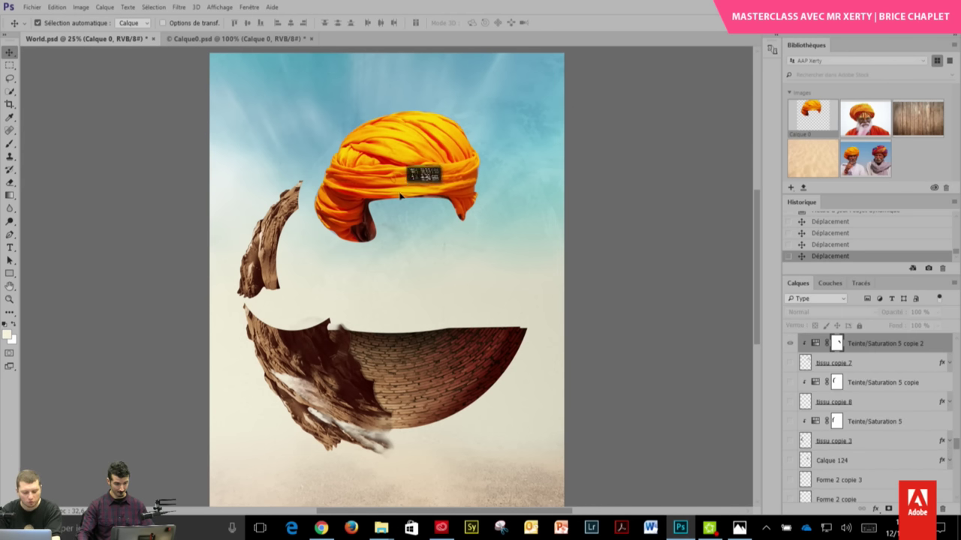
pyautogui.scroll(-3, 958, 448)
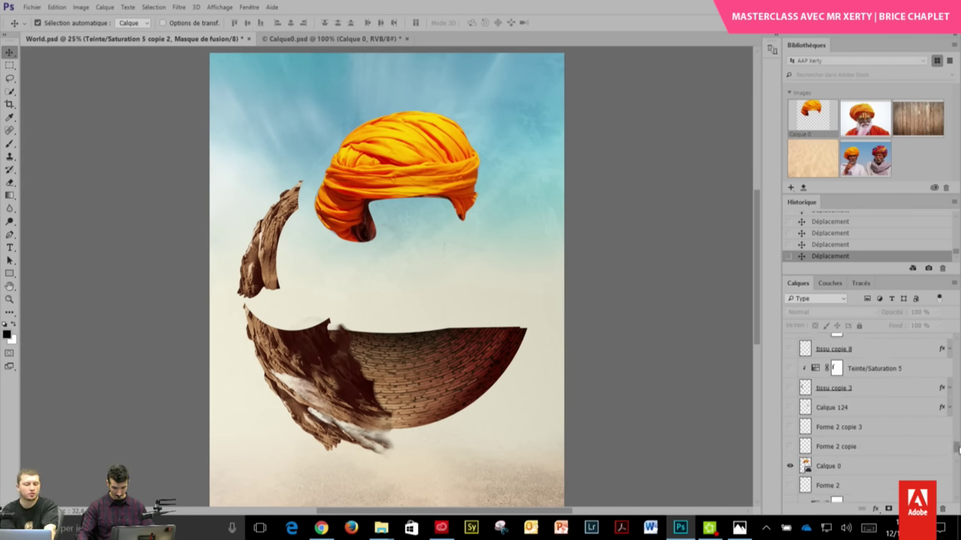
pyautogui.scroll(-1, 958, 448)
pyautogui.click(878, 449)
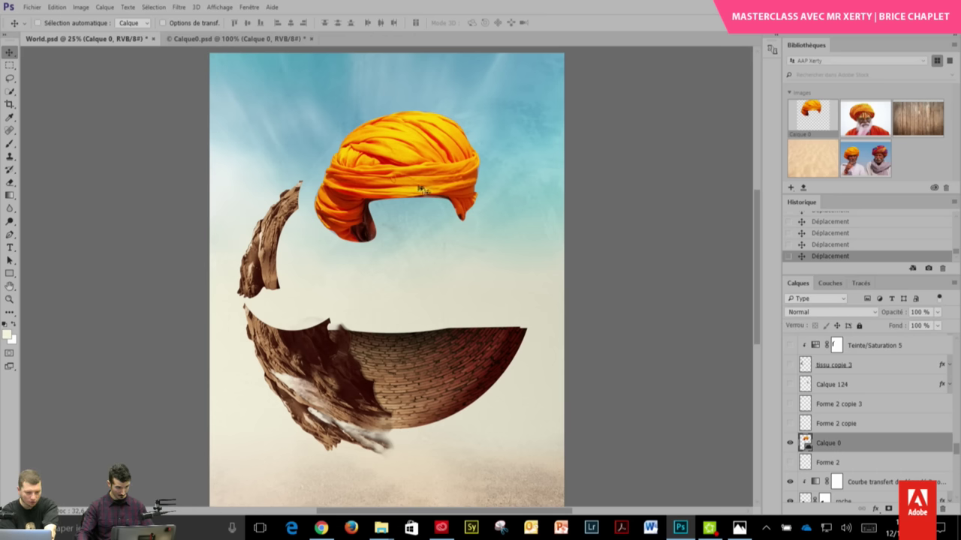
pyautogui.moveTo(423, 190); pyautogui.dragTo(423, 211)
# - Rotate the turban 180° with Transformation manuelle and set it down inside the brick bowl
pyautogui.press('m')
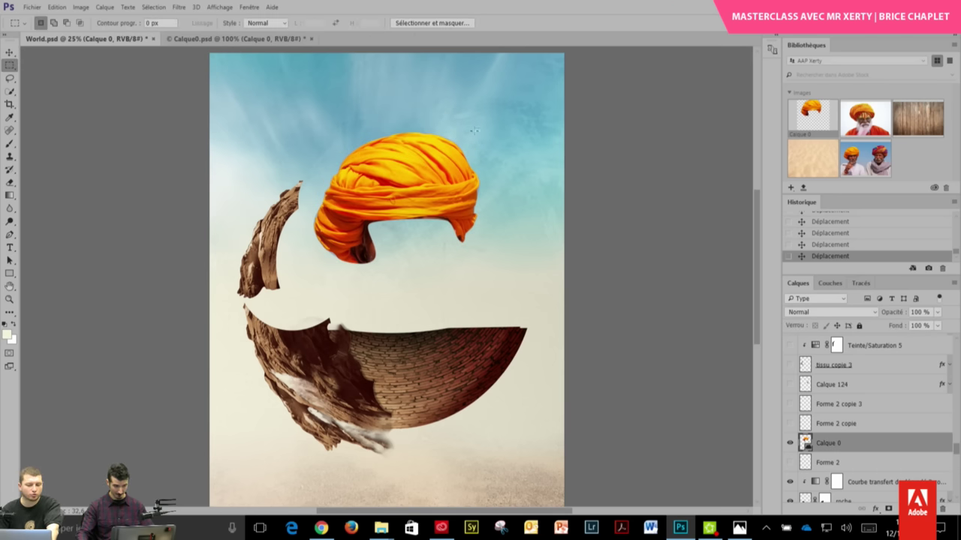
pyautogui.rightClick(379, 156)
pyautogui.click(435, 344)
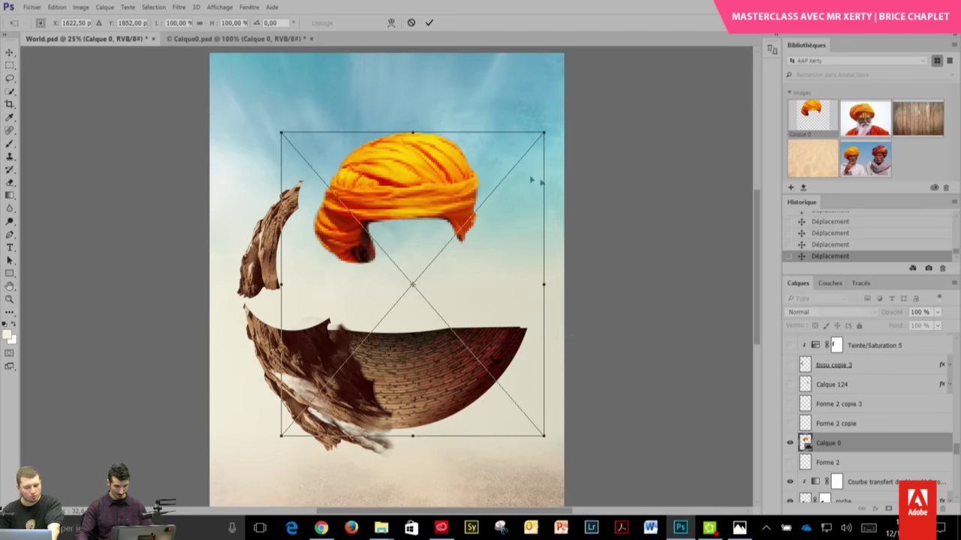
pyautogui.moveTo(531, 180); pyautogui.dragTo(293, 387)
pyautogui.moveTo(441, 407); pyautogui.dragTo(430, 317)
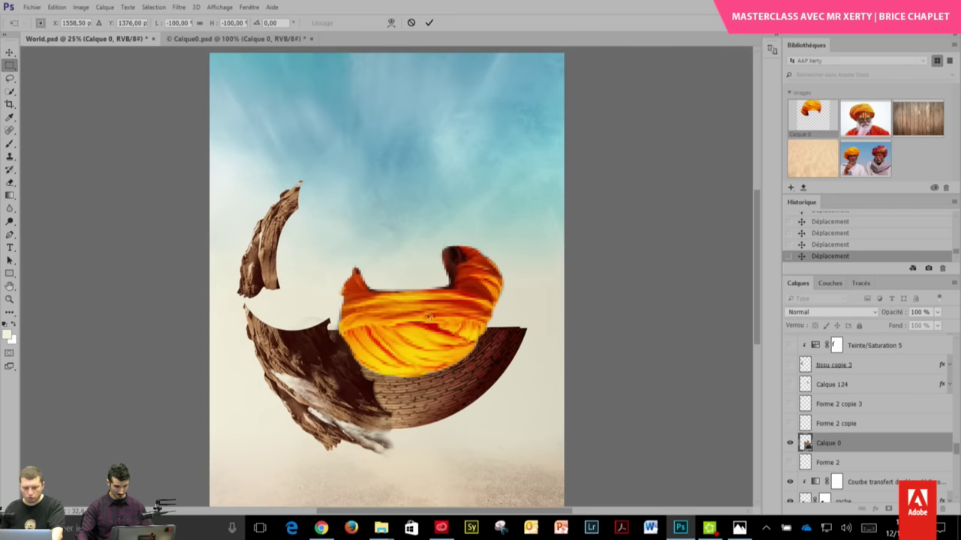
pyautogui.press('Return')
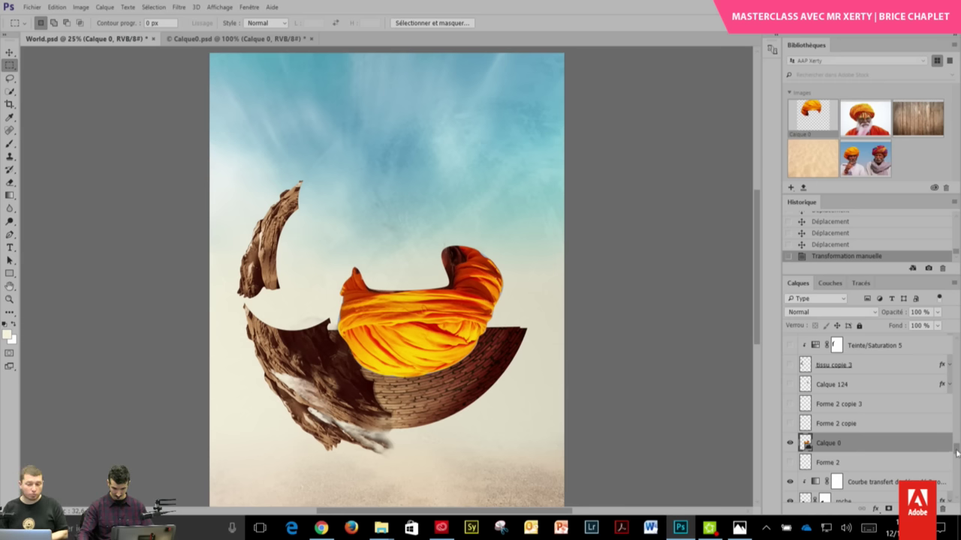
pyautogui.moveTo(957, 452); pyautogui.dragTo(955, 415)
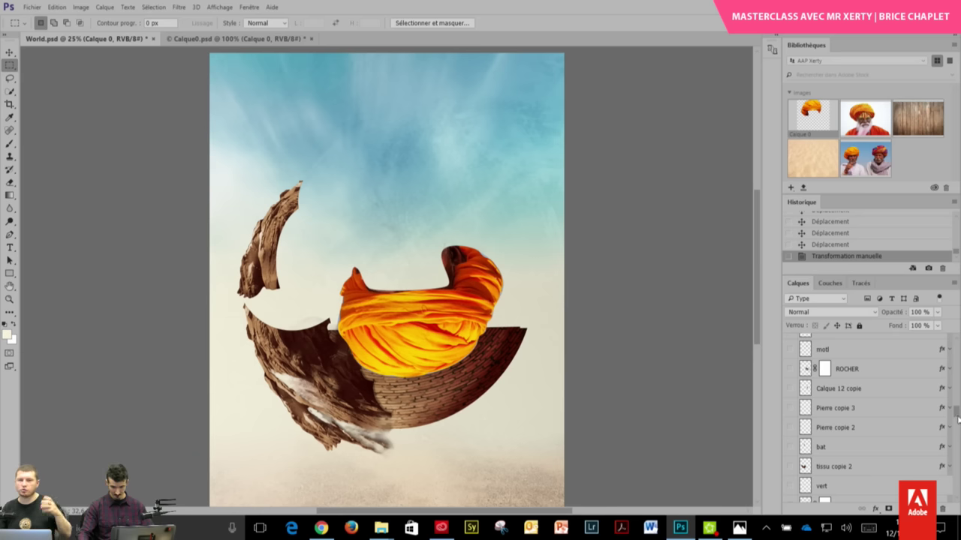
# - Shift the upside-down turban up and right so it rests on the bowl's rim
pyautogui.scroll(3, 958, 420)
pyautogui.scroll(2, 957, 429)
pyautogui.moveTo(957, 428); pyautogui.dragTo(956, 477)
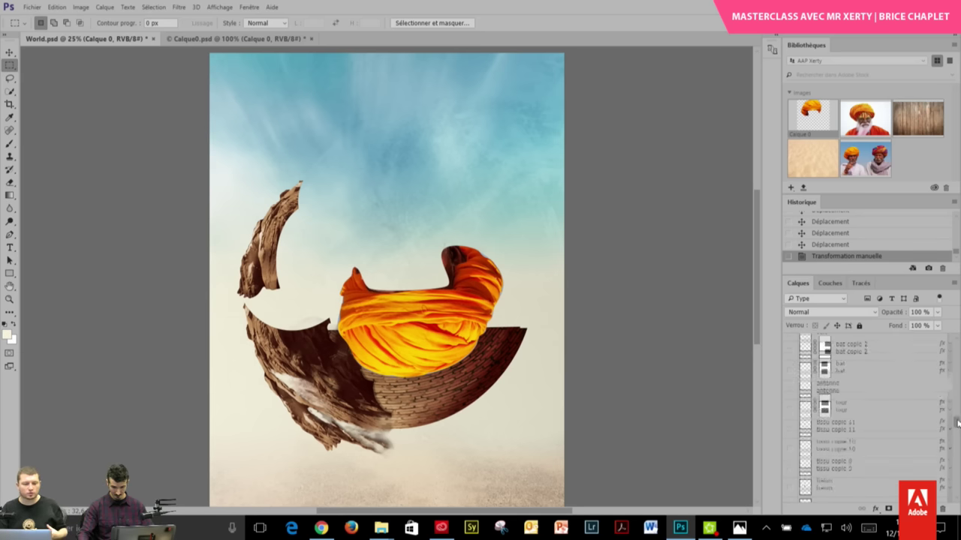
pyautogui.scroll(-1, 956, 477)
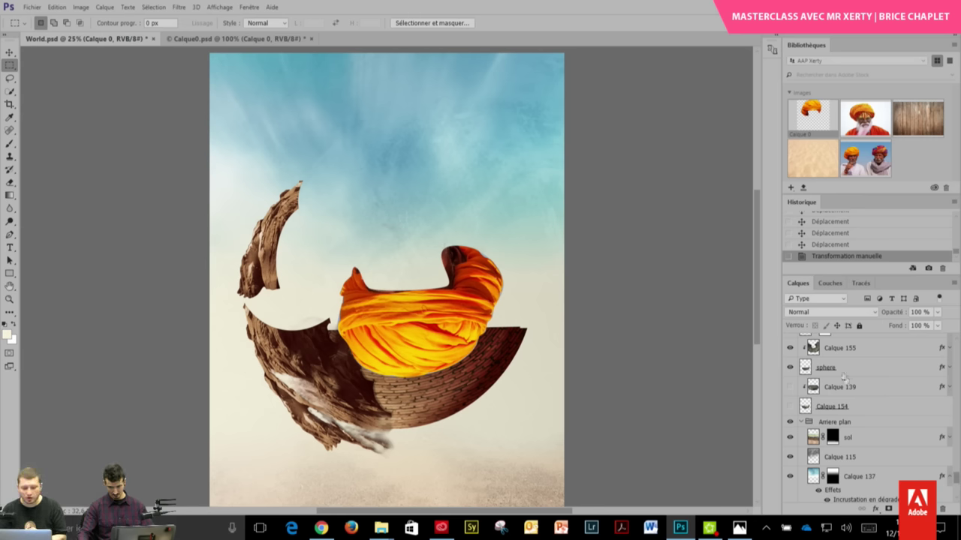
pyautogui.scroll(-1, 957, 479)
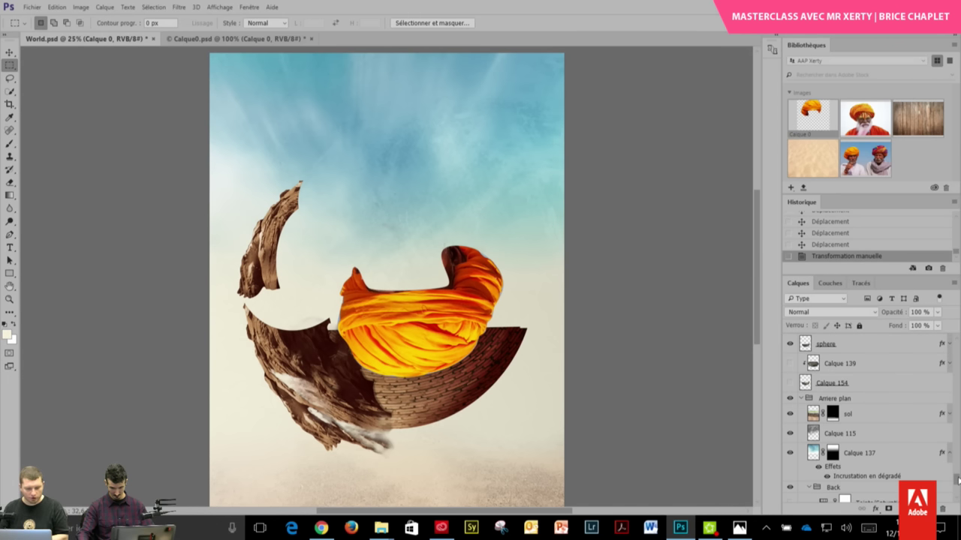
pyautogui.scroll(2, 957, 479)
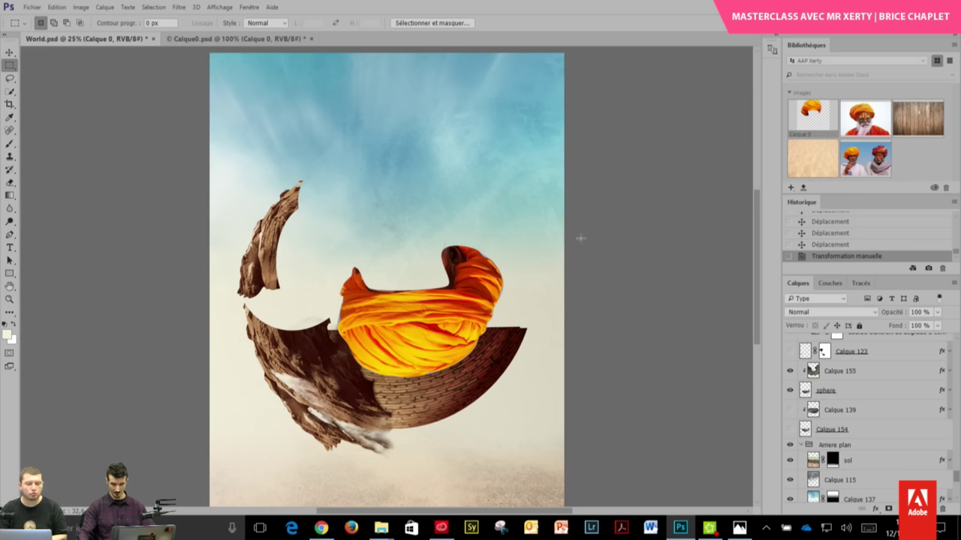
pyautogui.click(11, 55)
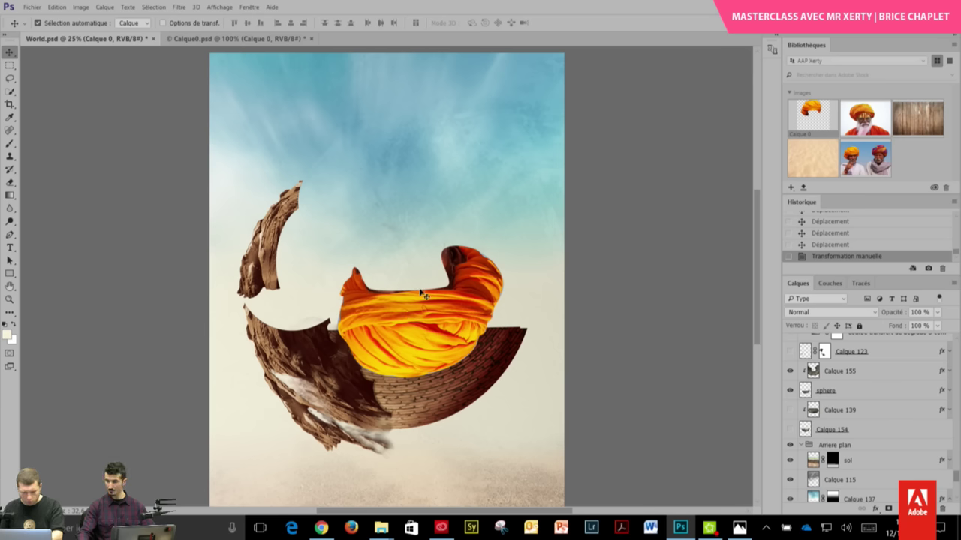
pyautogui.moveTo(419, 328); pyautogui.dragTo(439, 334)
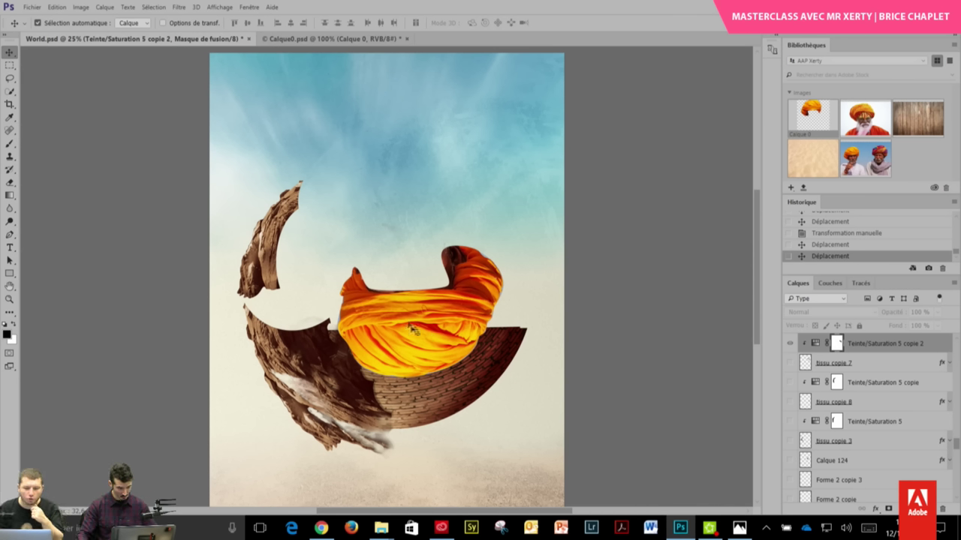
pyautogui.moveTo(407, 344)
pyautogui.mouseDown()
pyautogui.moveTo(413, 332)
pyautogui.moveTo(407, 343)
pyautogui.mouseUp()
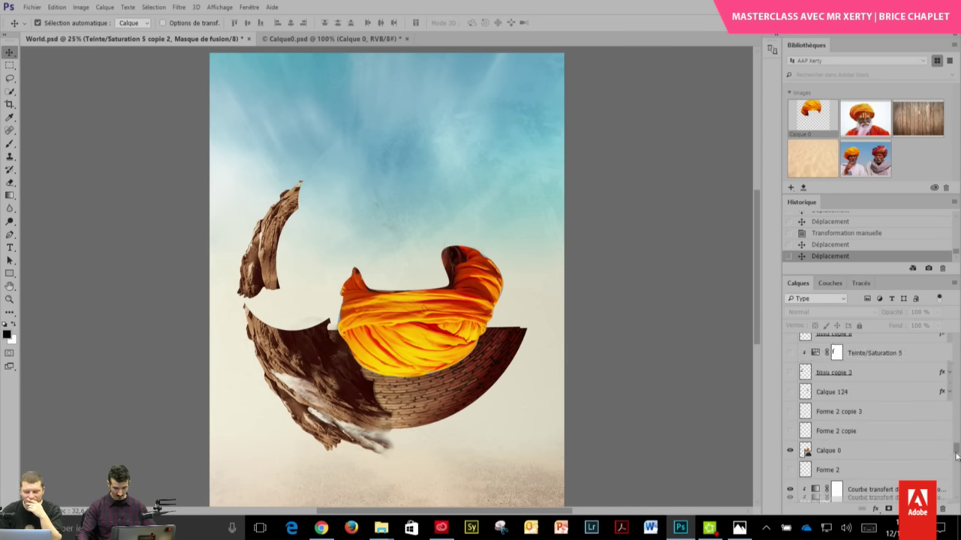
pyautogui.scroll(-3, 871, 398)
pyautogui.click(867, 392)
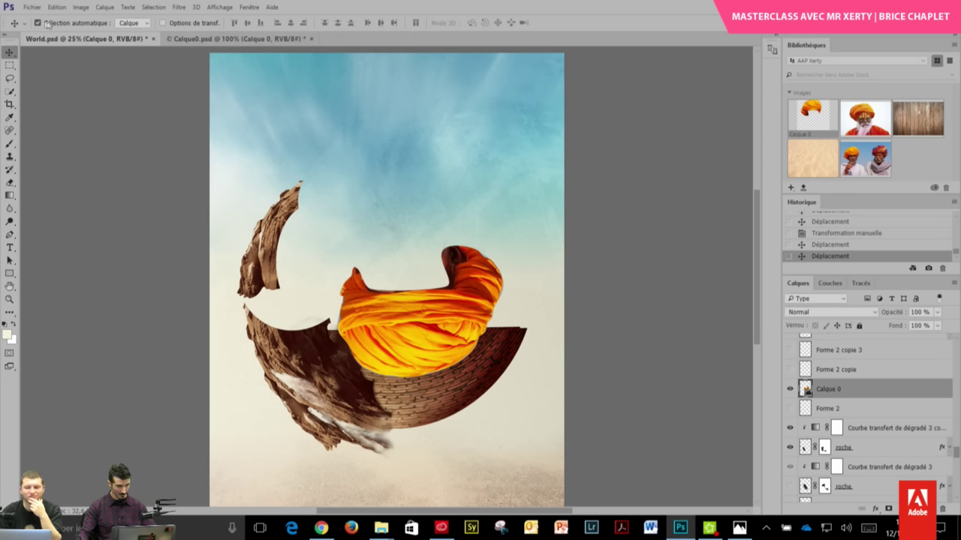
pyautogui.moveTo(419, 342); pyautogui.dragTo(432, 328)
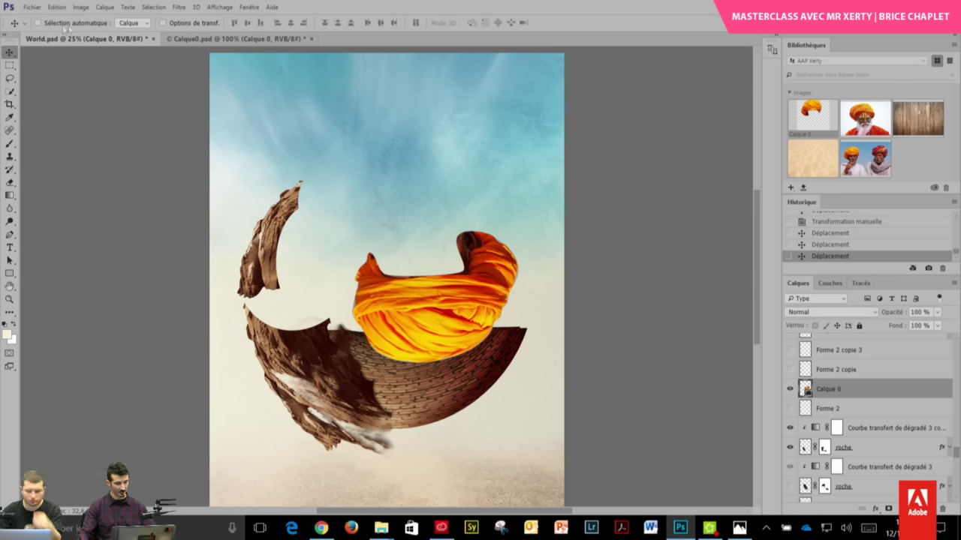
# - Turn off auto-select, make Calque 0 active, and open the Filtre menu
pyautogui.click(39, 23)
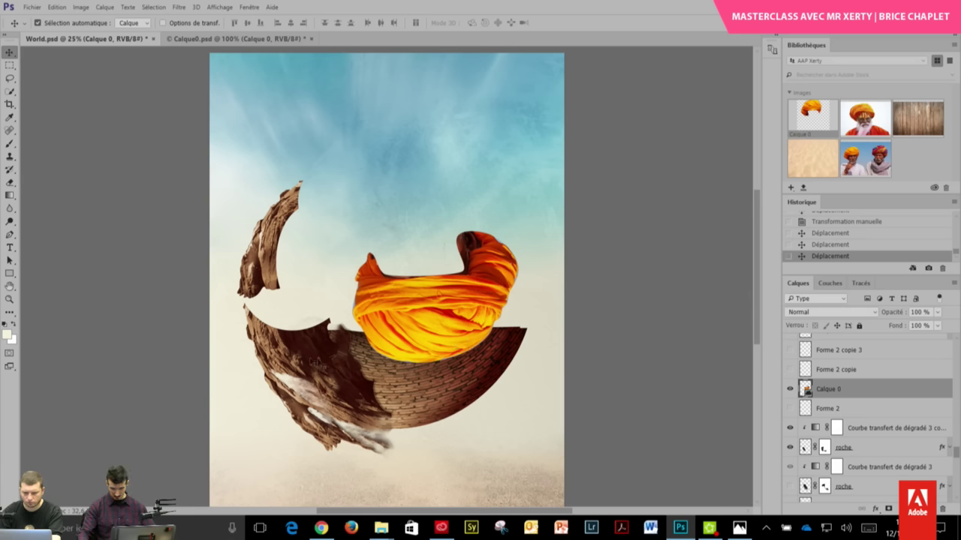
pyautogui.click(455, 333)
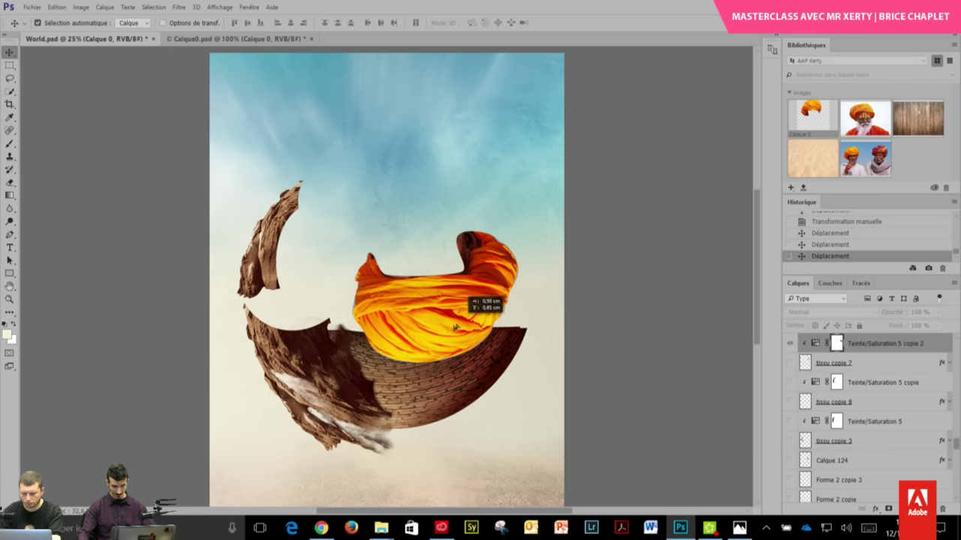
pyautogui.scroll(-1, 886, 420)
pyautogui.scroll(-4, 885, 420)
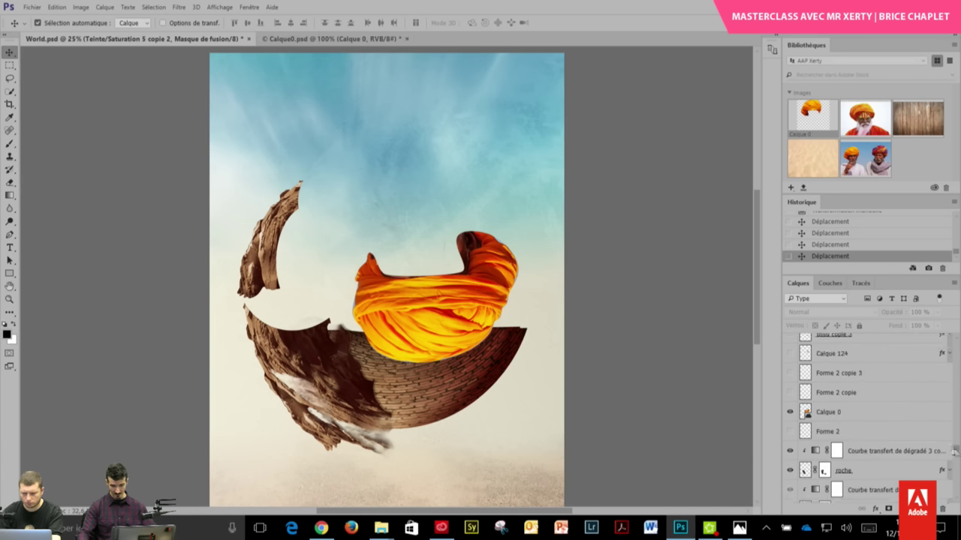
pyautogui.click(886, 412)
pyautogui.click(10, 66)
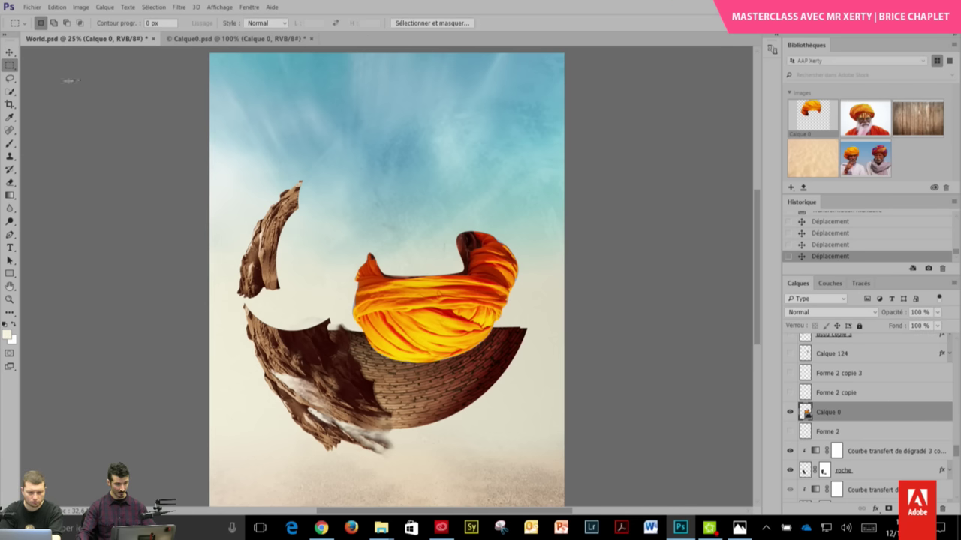
pyautogui.click(179, 8)
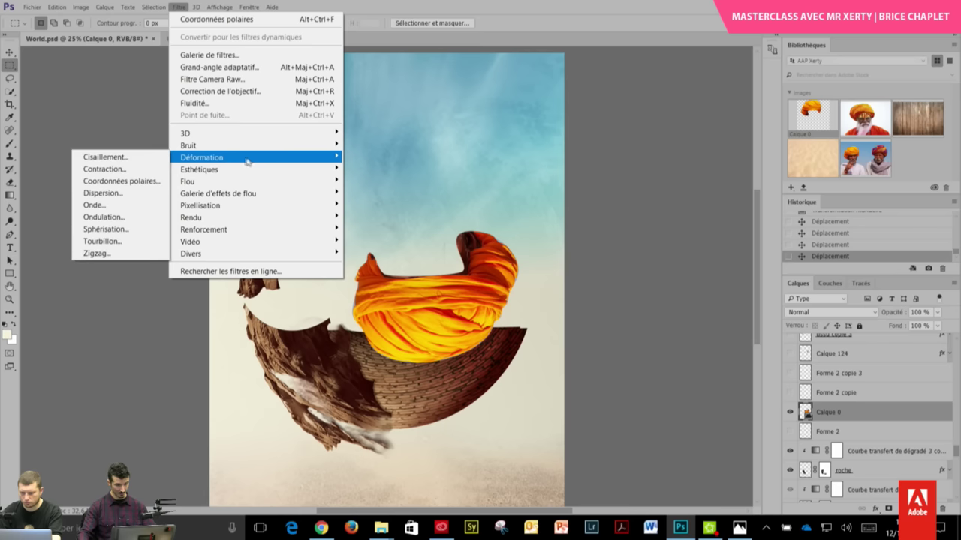
pyautogui.moveTo(225, 157)
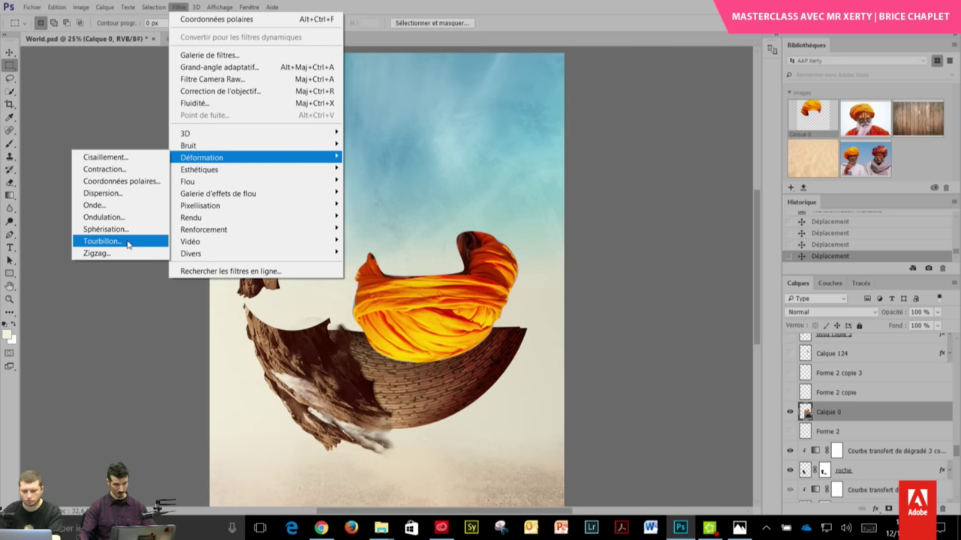
# - Apply a high-angle Tourbillon twirl to the turban layer, with the preview zoomed out
pyautogui.click(129, 240)
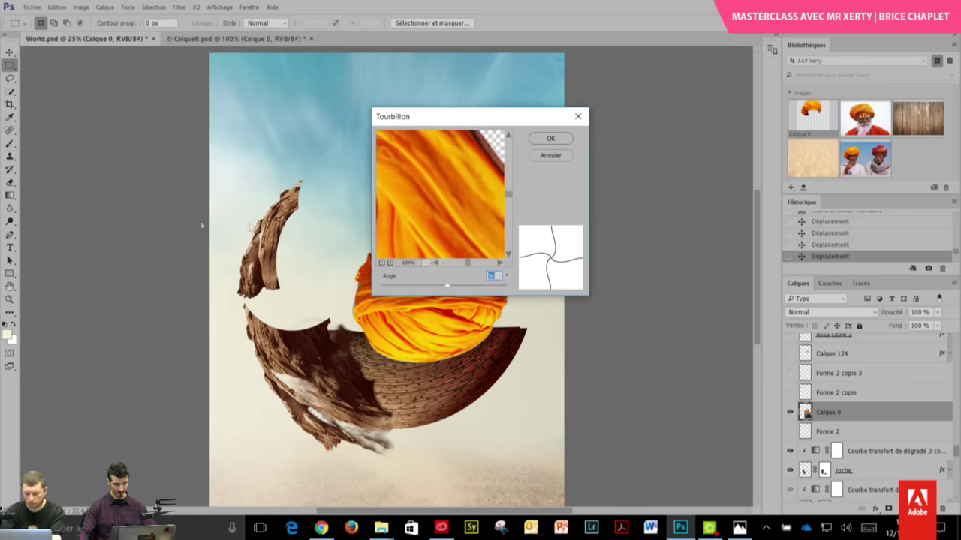
pyautogui.click(381, 263)
pyautogui.click(381, 263)
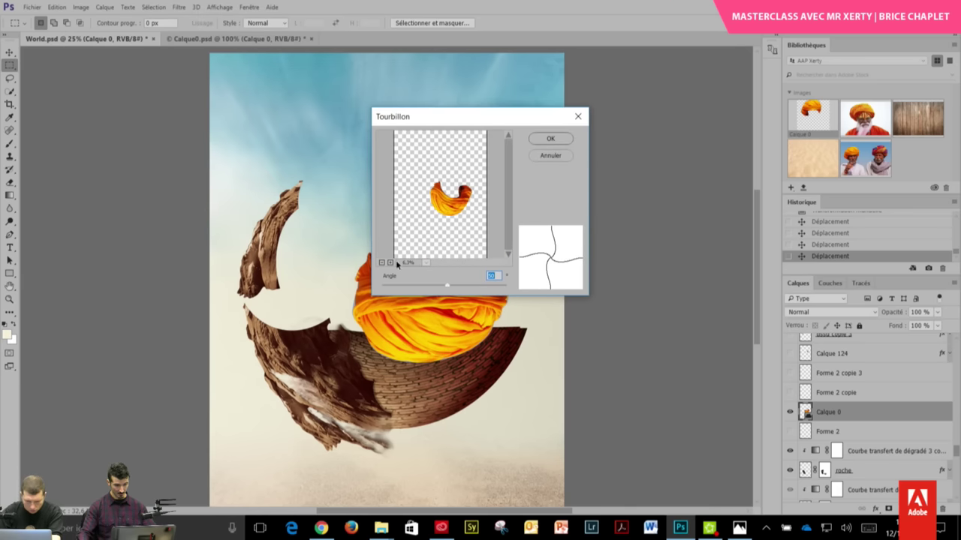
pyautogui.click(391, 263)
pyautogui.click(382, 263)
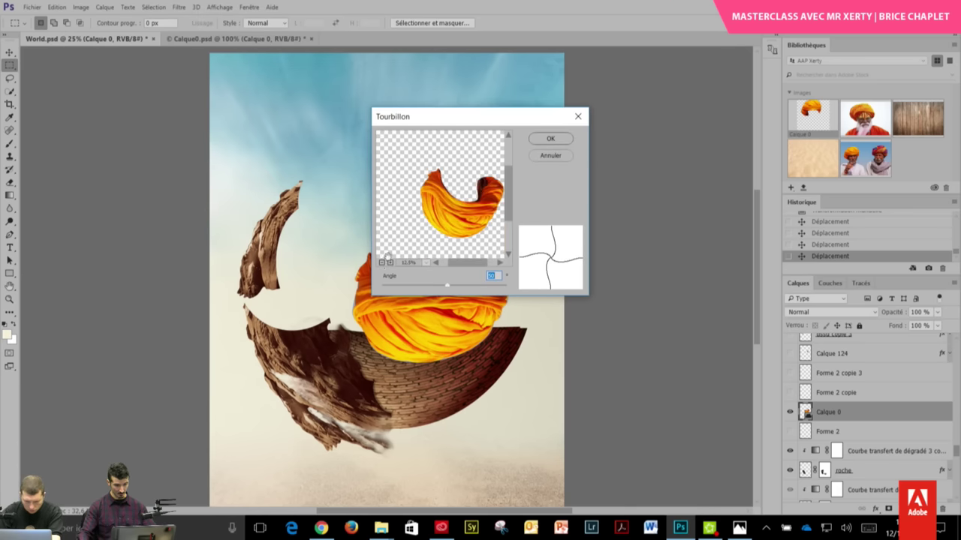
pyautogui.moveTo(473, 218); pyautogui.dragTo(464, 228)
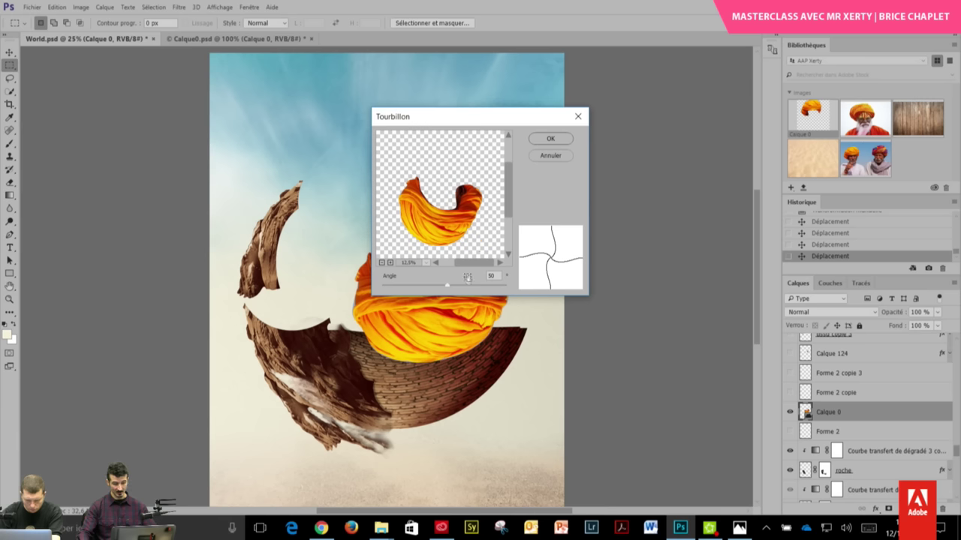
pyautogui.moveTo(447, 285)
pyautogui.mouseDown()
pyautogui.moveTo(464, 285)
pyautogui.moveTo(454, 287)
pyautogui.mouseUp()
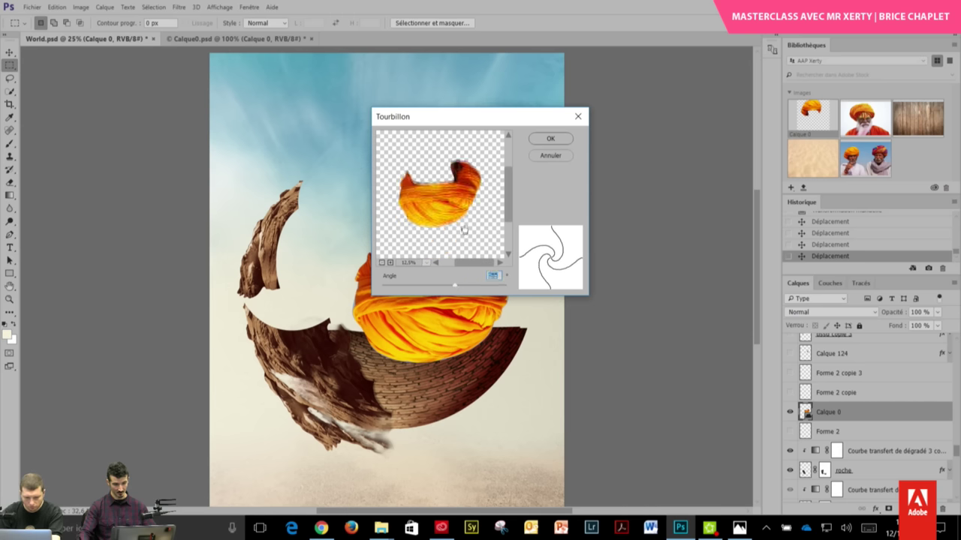
pyautogui.moveTo(463, 225); pyautogui.dragTo(467, 236)
pyautogui.moveTo(455, 286)
pyautogui.mouseDown()
pyautogui.moveTo(432, 288)
pyautogui.moveTo(476, 289)
pyautogui.mouseUp()
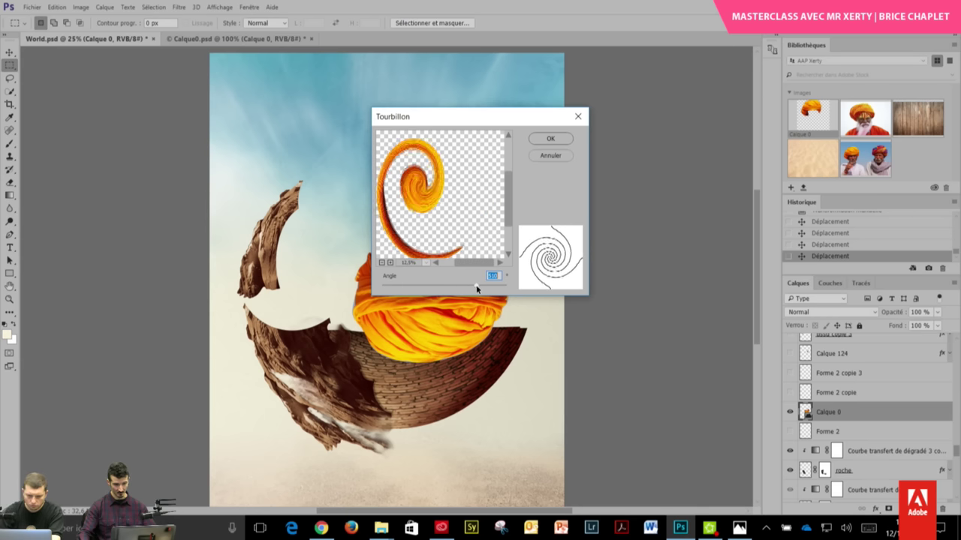
pyautogui.moveTo(476, 288); pyautogui.dragTo(473, 289)
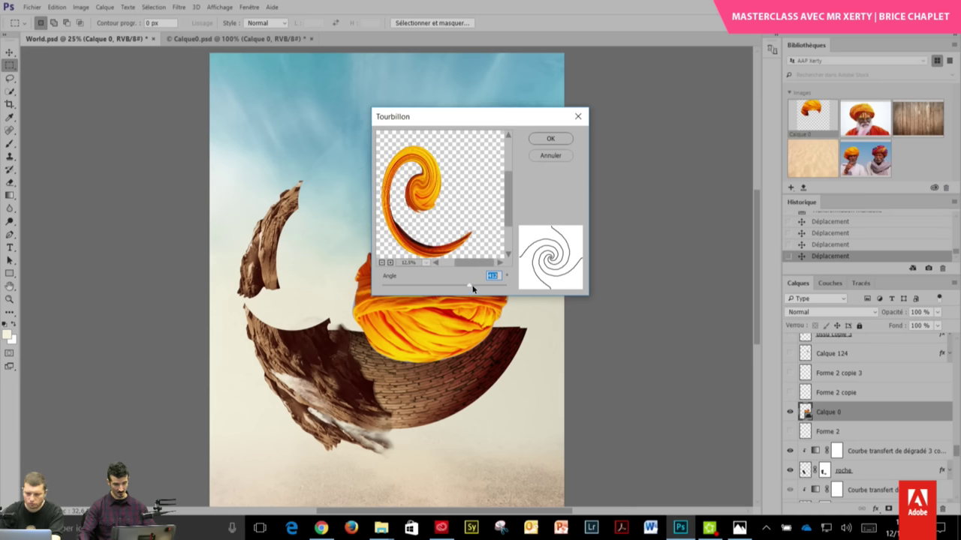
pyautogui.click(549, 140)
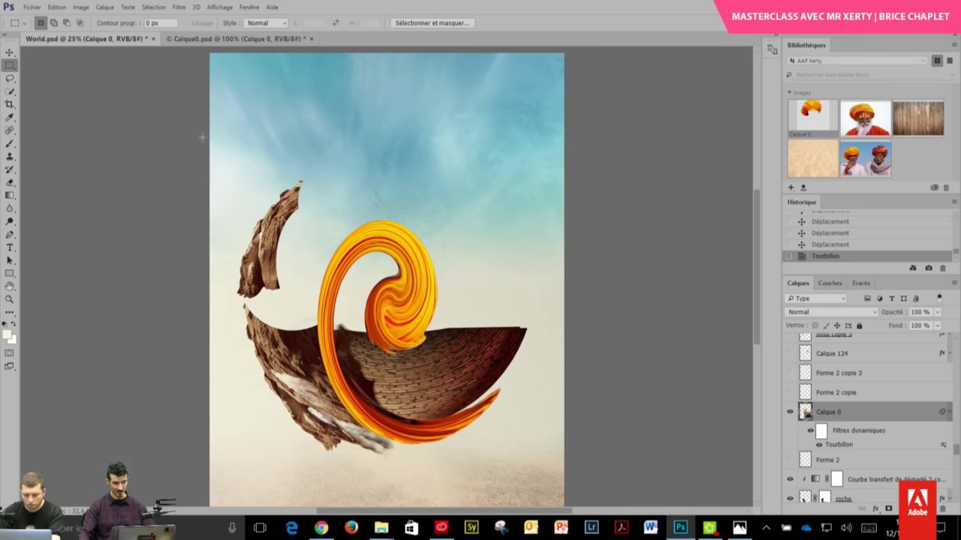
# - Select Calque 0 and raise the orange swirl higher above the bowl
pyautogui.press('v')
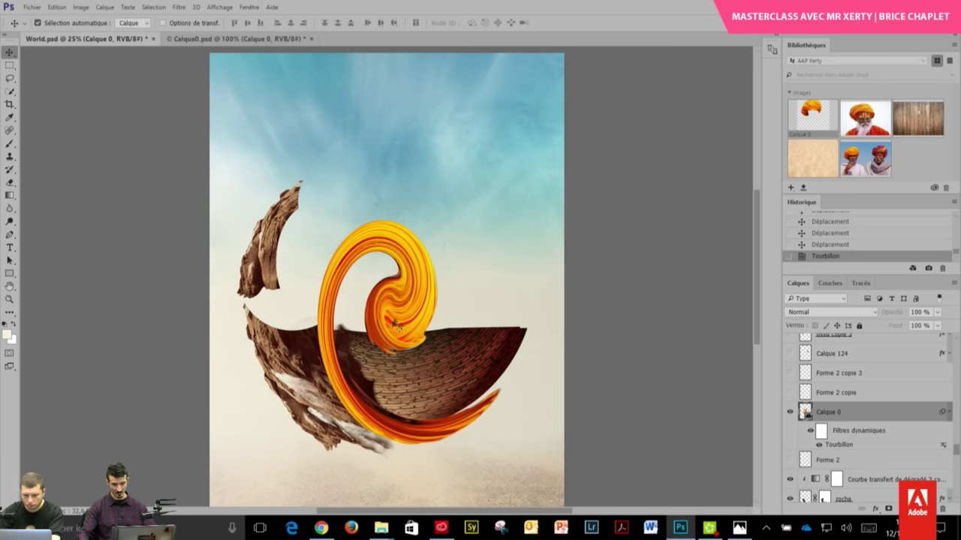
pyautogui.moveTo(454, 317); pyautogui.dragTo(459, 318)
pyautogui.moveTo(956, 445); pyautogui.dragTo(956, 450)
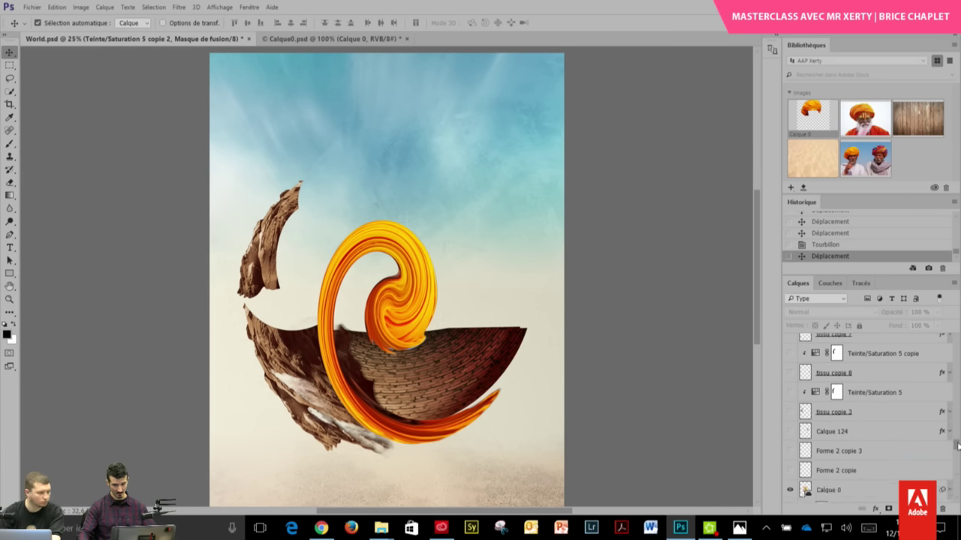
pyautogui.click(864, 412)
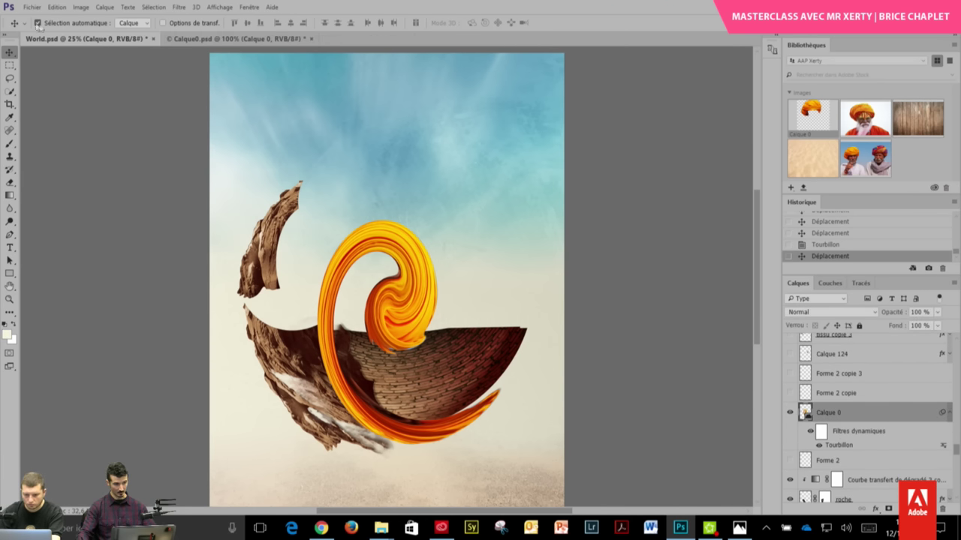
pyautogui.moveTo(412, 303); pyautogui.dragTo(421, 229)
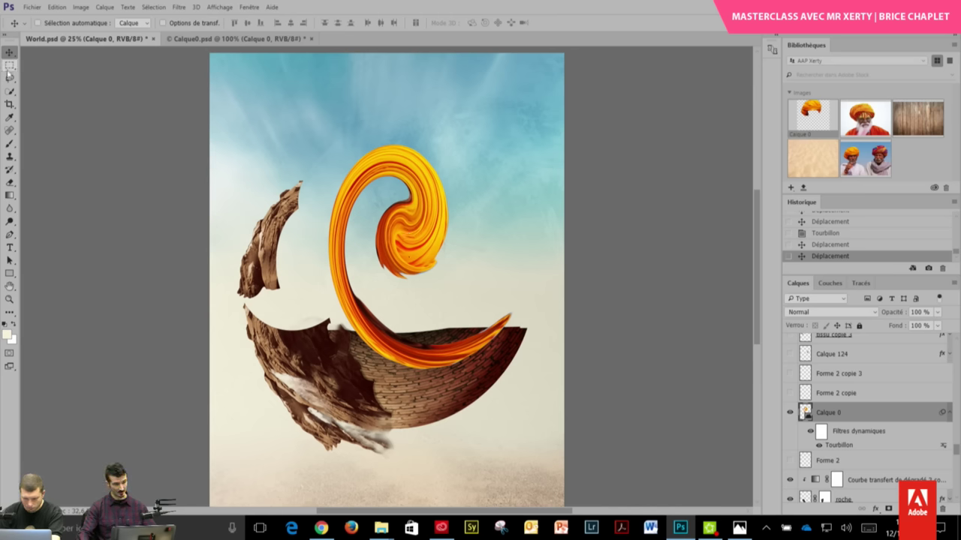
# - Try a free transform on the swirl, then revert it in History
pyautogui.click(9, 66)
pyautogui.rightClick(438, 233)
pyautogui.click(503, 428)
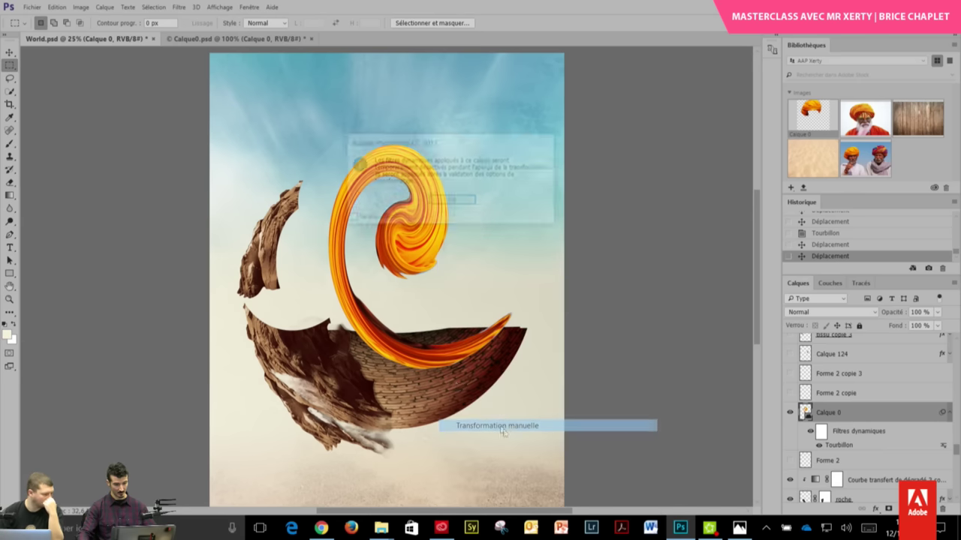
pyautogui.click(451, 201)
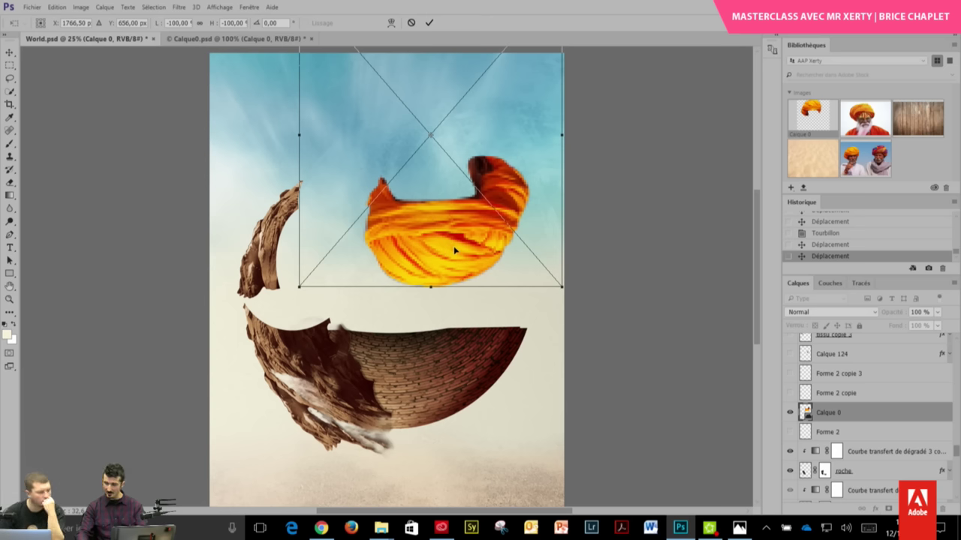
pyautogui.press('m')
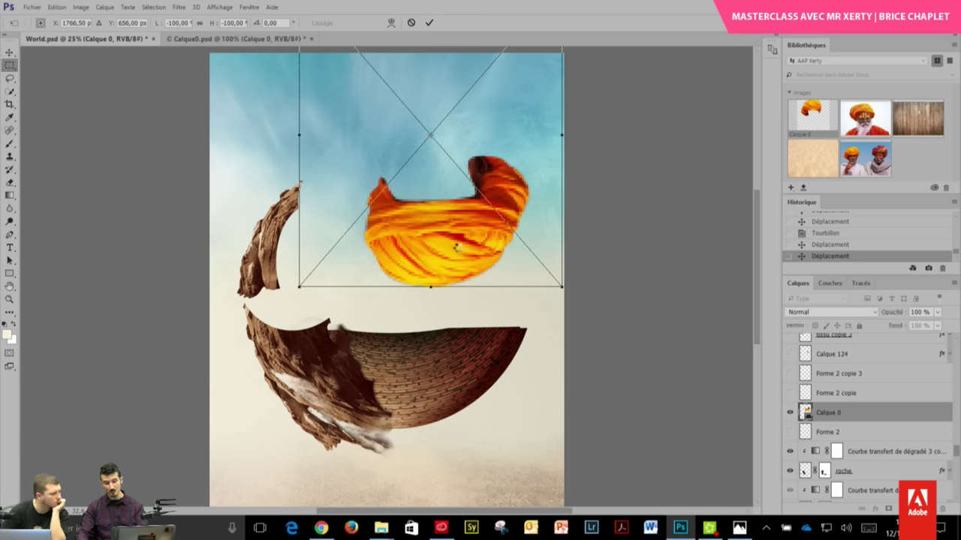
pyautogui.press('Return')
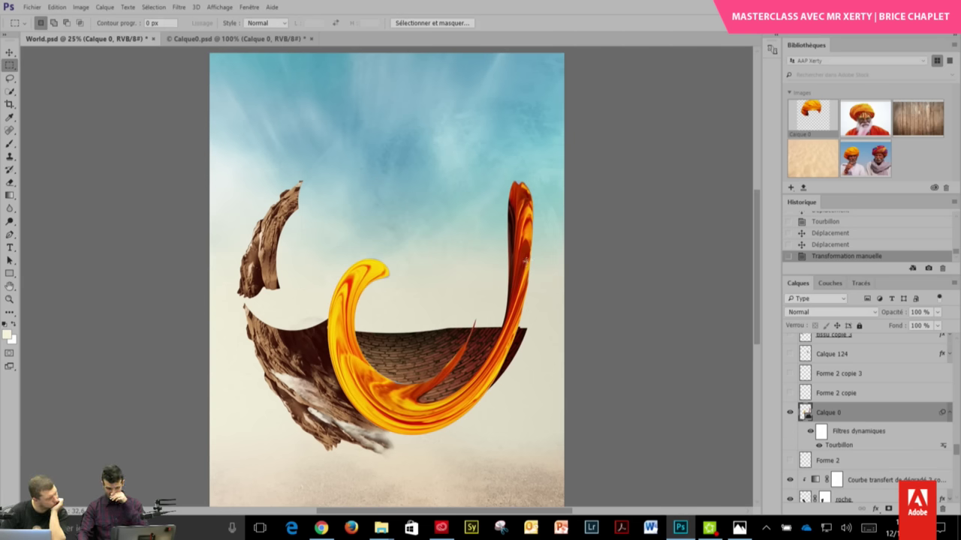
pyautogui.click(829, 245)
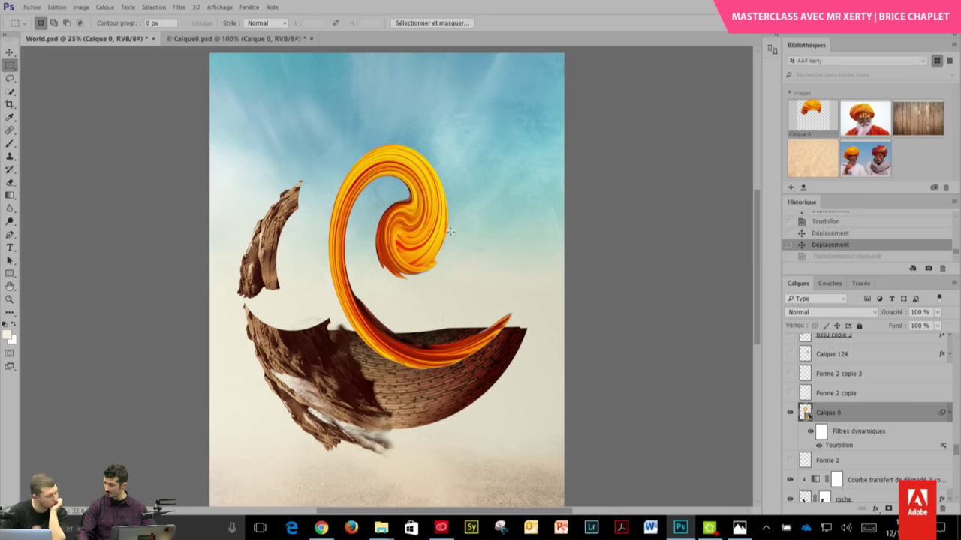
pyautogui.rightClick(449, 231)
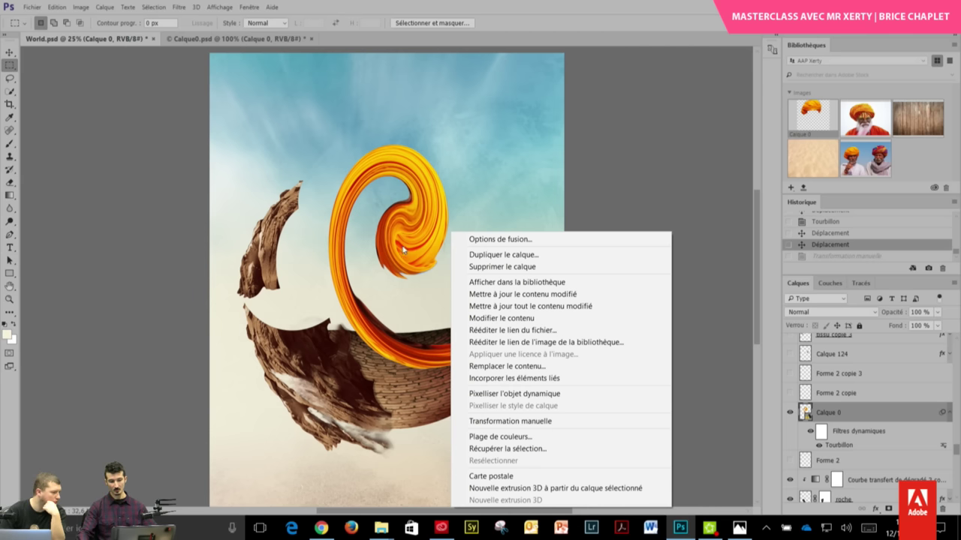
pyautogui.press('Escape')
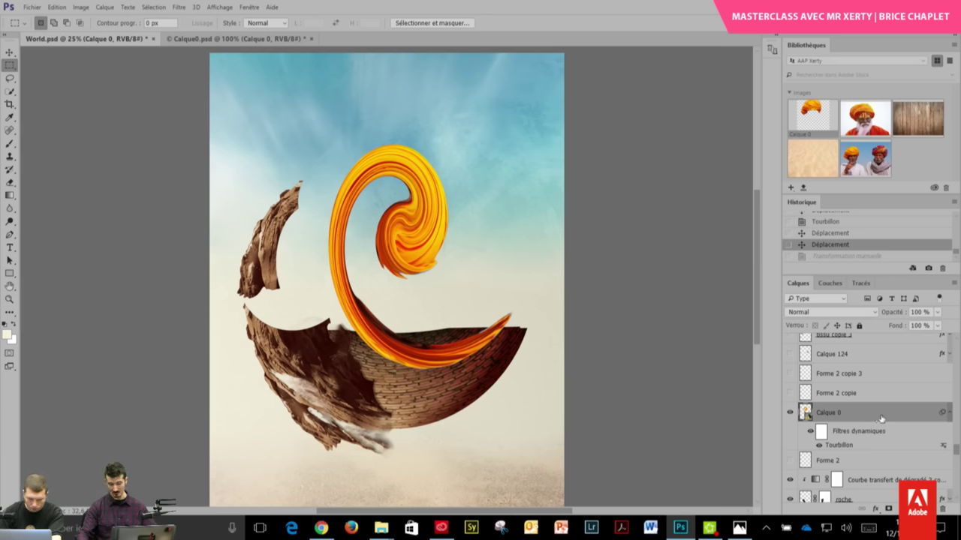
# - Rasterize the swirl layer, then scale, squash and rotate it onto the bowl's rim
pyautogui.rightClick(863, 419)
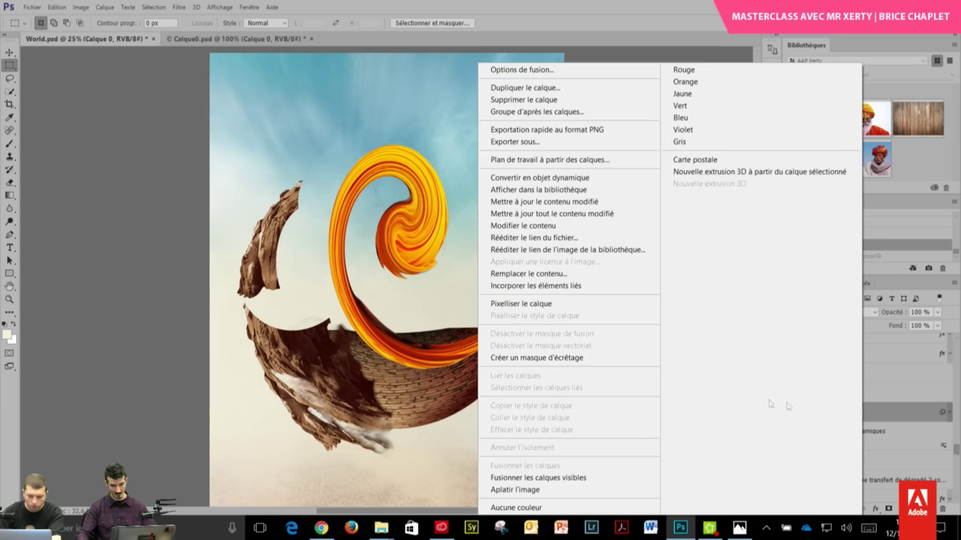
pyautogui.click(559, 305)
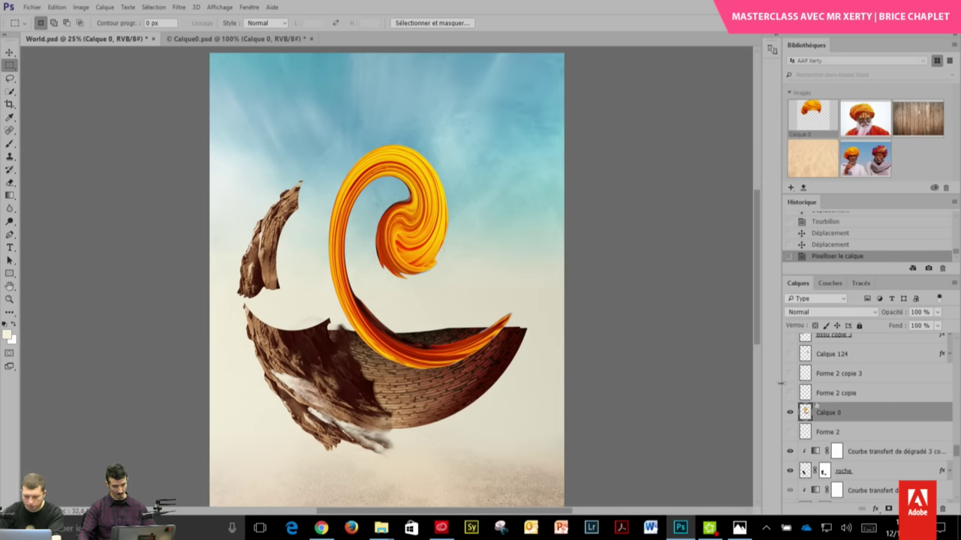
pyautogui.rightClick(413, 181)
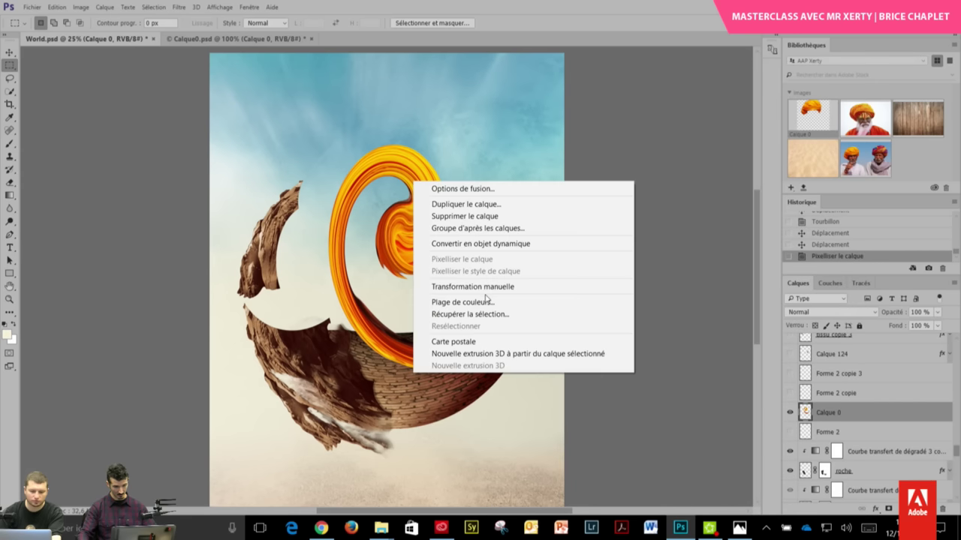
pyautogui.click(484, 283)
pyautogui.moveTo(422, 370); pyautogui.dragTo(422, 333)
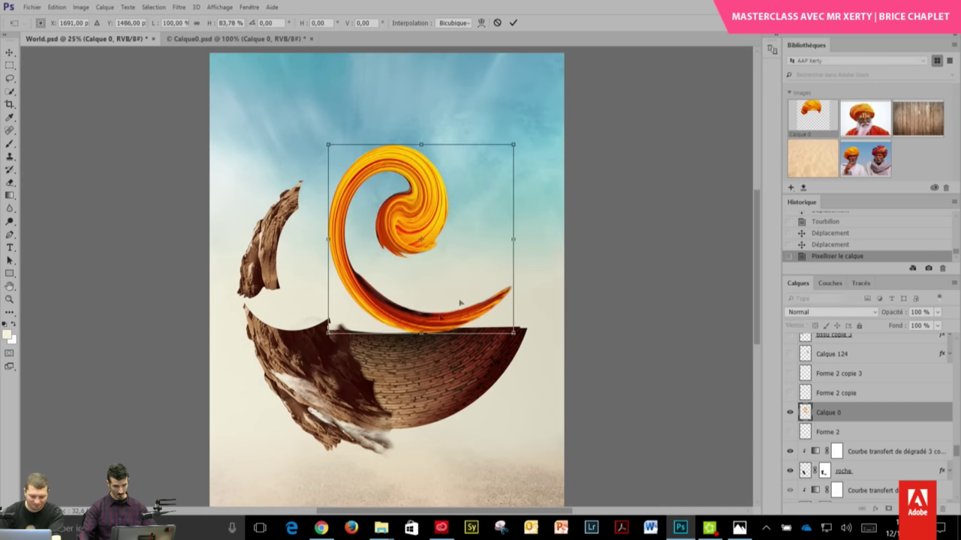
pyautogui.moveTo(513, 239); pyautogui.dragTo(498, 232)
pyautogui.moveTo(421, 333); pyautogui.dragTo(414, 311)
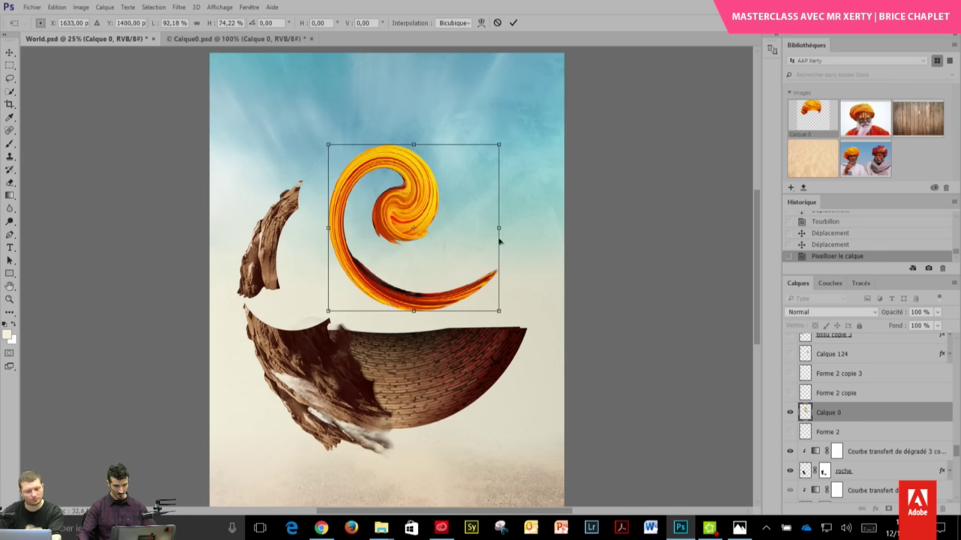
pyautogui.moveTo(498, 232); pyautogui.dragTo(514, 227)
pyautogui.moveTo(525, 301)
pyautogui.mouseDown()
pyautogui.moveTo(424, 395)
pyautogui.moveTo(504, 300)
pyautogui.moveTo(475, 319)
pyautogui.mouseUp()
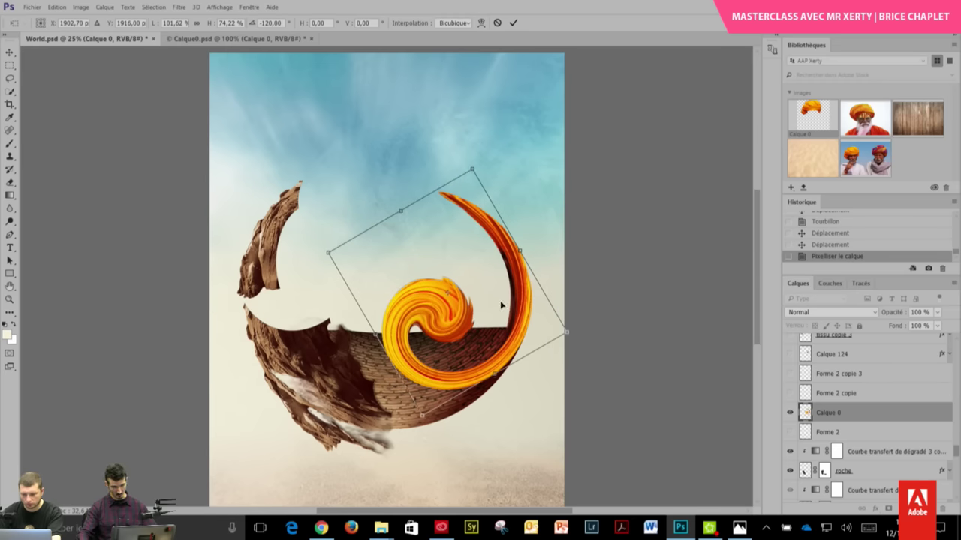
pyautogui.press('Return')
# - Outline the swirl's inner yellow spiral with a closed Pen path
pyautogui.press('m')
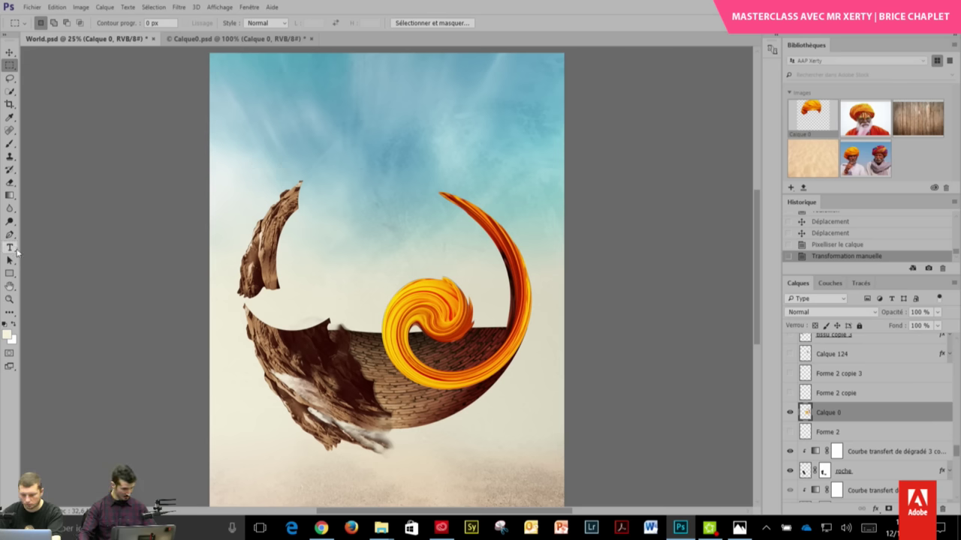
pyautogui.click(9, 234)
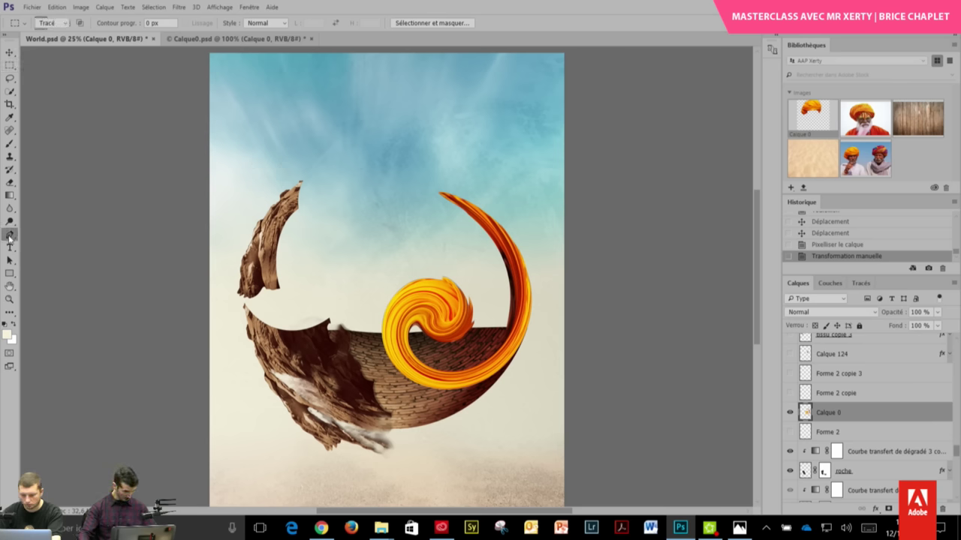
pyautogui.click(509, 334)
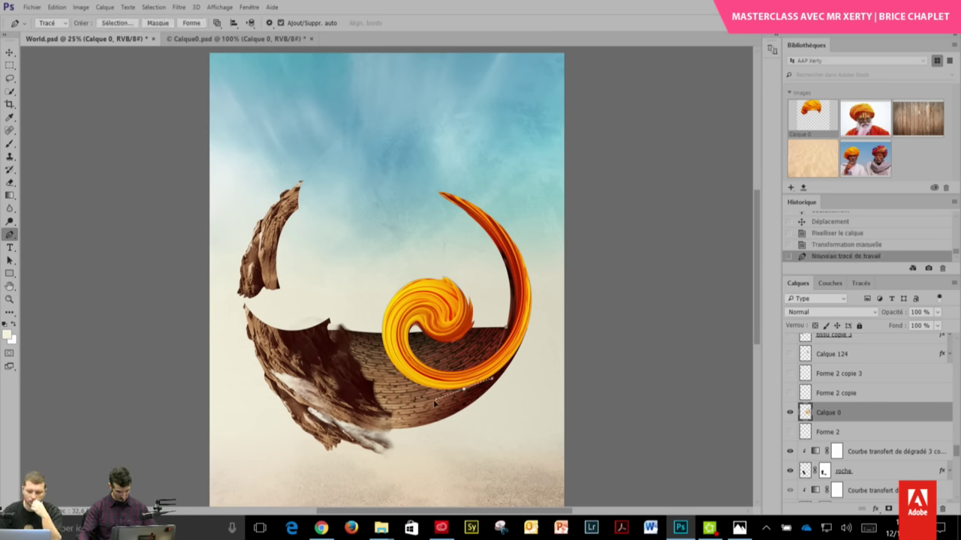
pyautogui.moveTo(445, 402); pyautogui.dragTo(463, 389)
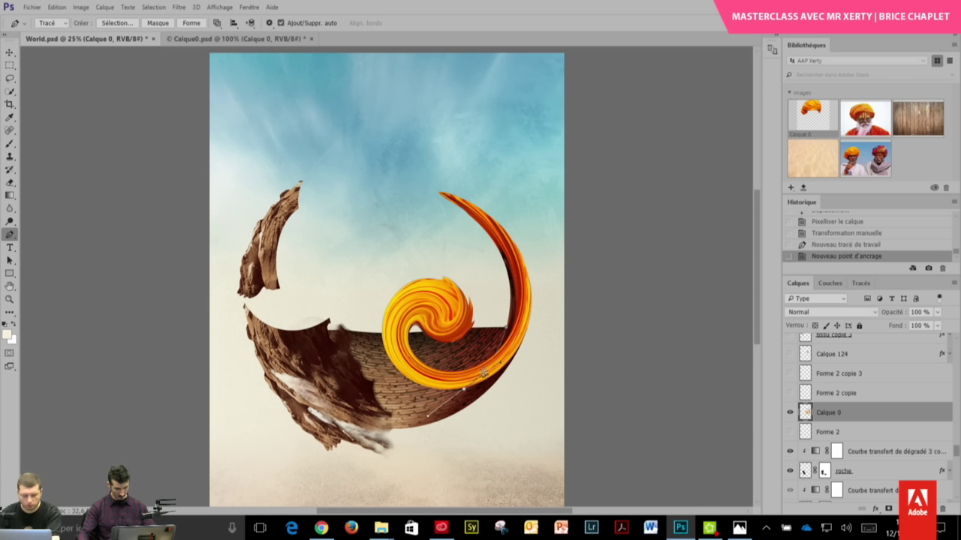
pyautogui.click(428, 418)
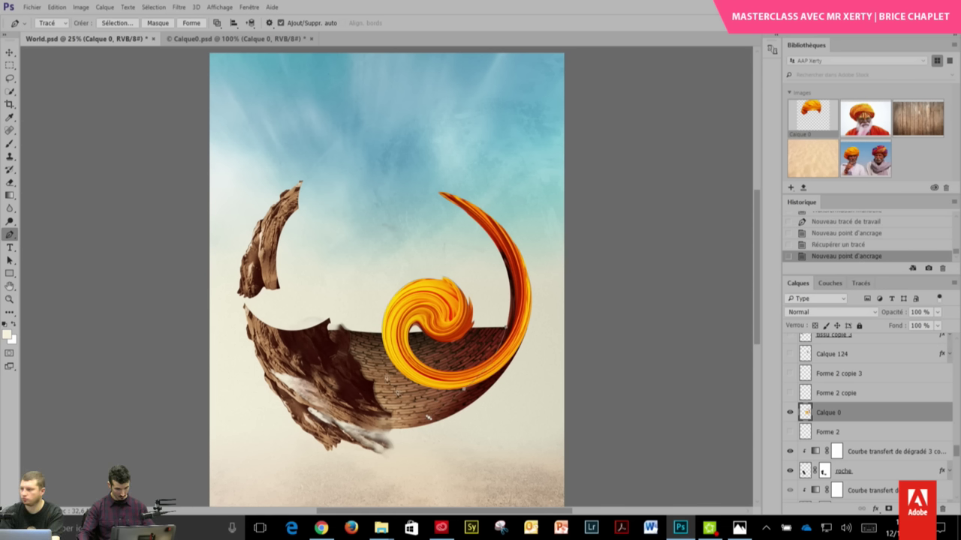
pyautogui.click(357, 290)
pyautogui.click(383, 268)
pyautogui.click(411, 259)
pyautogui.click(463, 261)
pyautogui.click(478, 276)
pyautogui.click(509, 334)
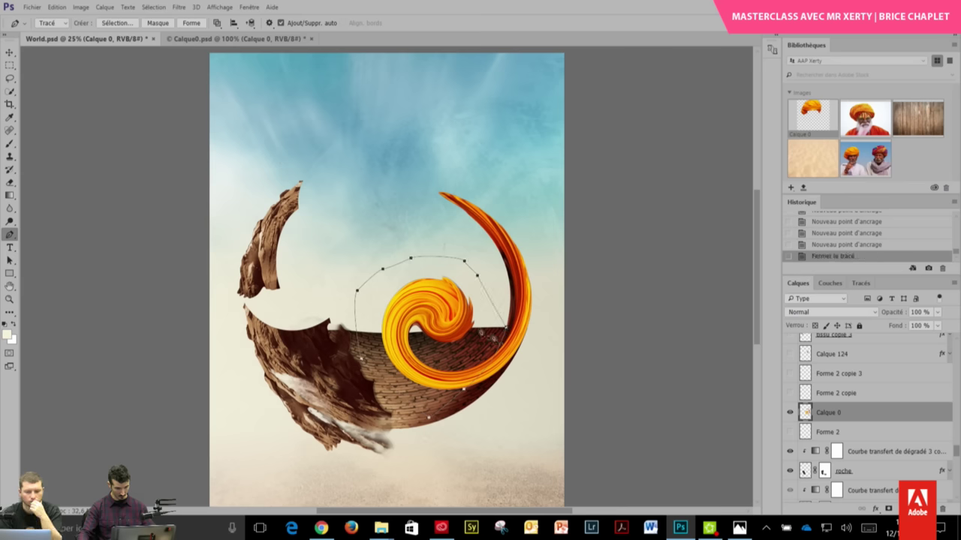
# - Convert the path to a 0 px selection, delete the inner spiral, and deselect
pyautogui.rightClick(425, 290)
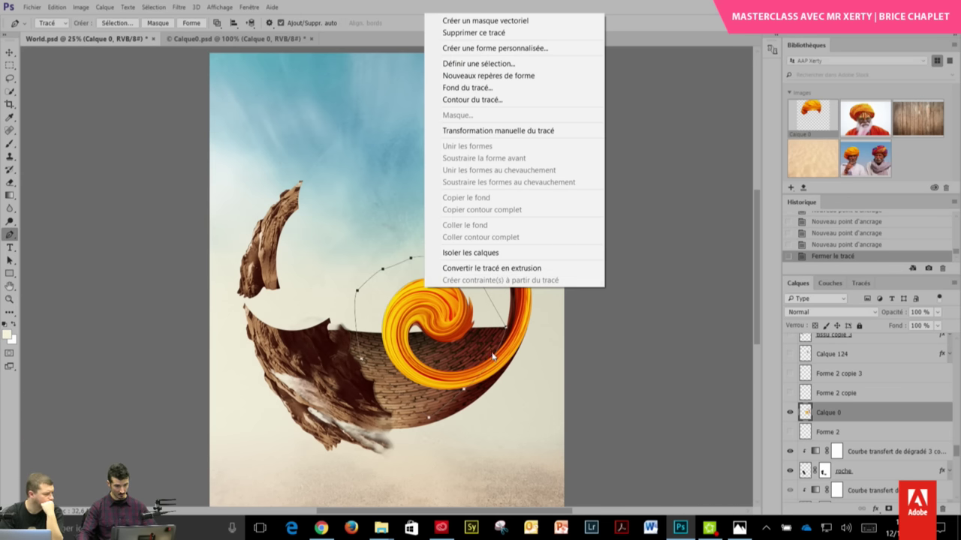
pyautogui.click(479, 63)
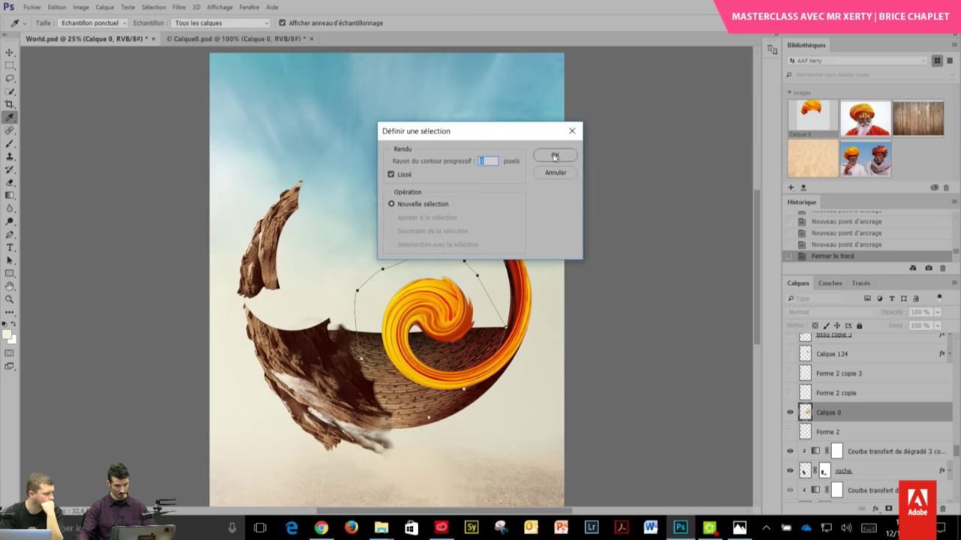
pyautogui.click(554, 156)
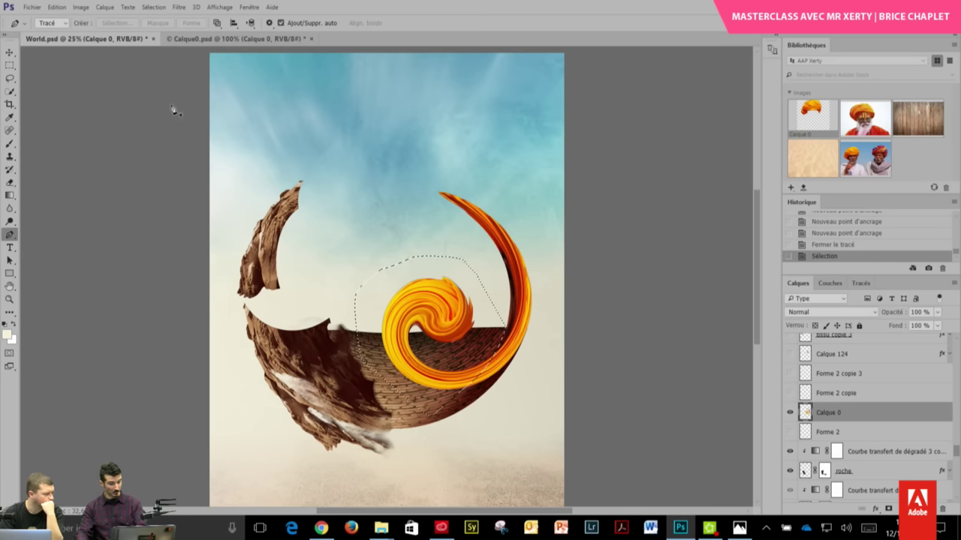
pyautogui.press('Delete')
pyautogui.click(10, 66)
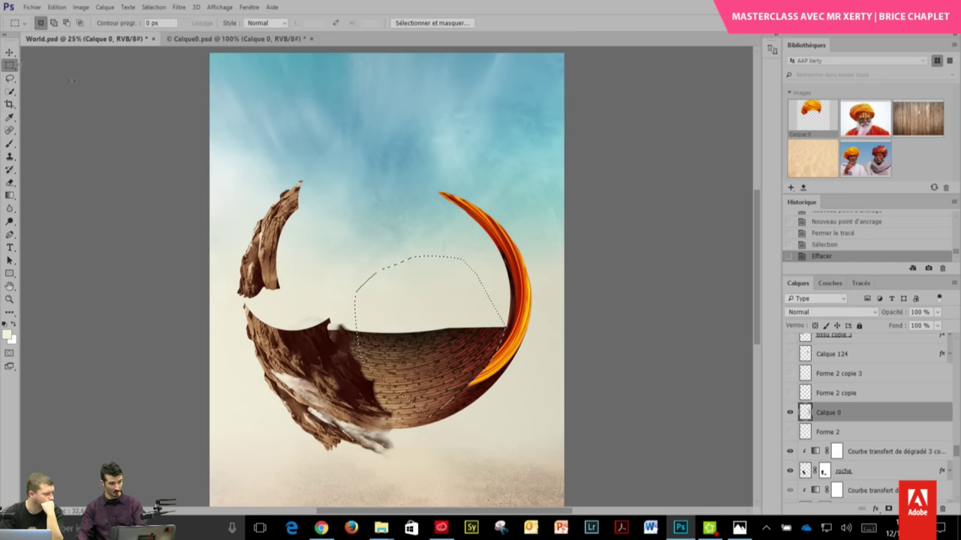
pyautogui.hotkey('ctrl', 'd')
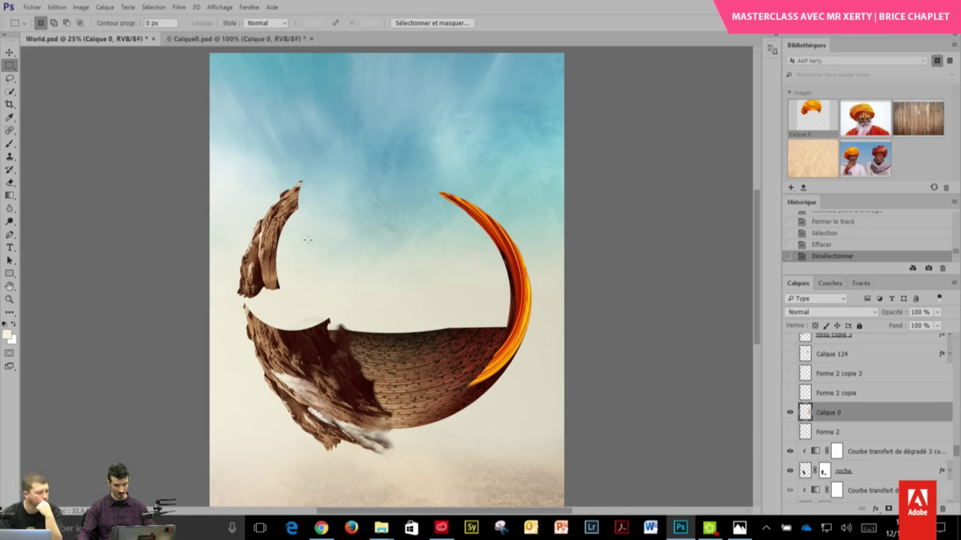
# - Stretch the orange arc upward and nudge it up and right
pyautogui.rightClick(508, 262)
pyautogui.click(540, 368)
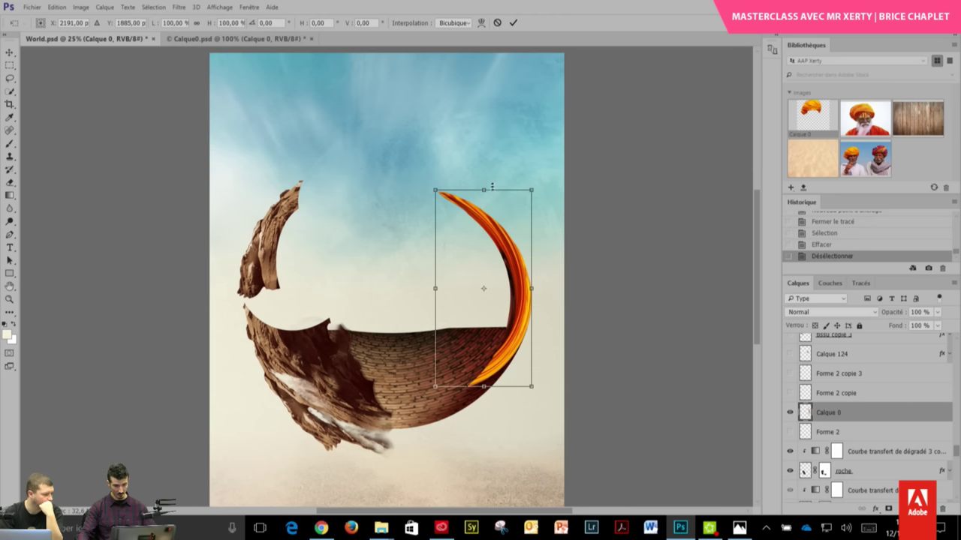
pyautogui.moveTo(485, 189); pyautogui.dragTo(486, 180)
pyautogui.moveTo(497, 249); pyautogui.dragTo(505, 242)
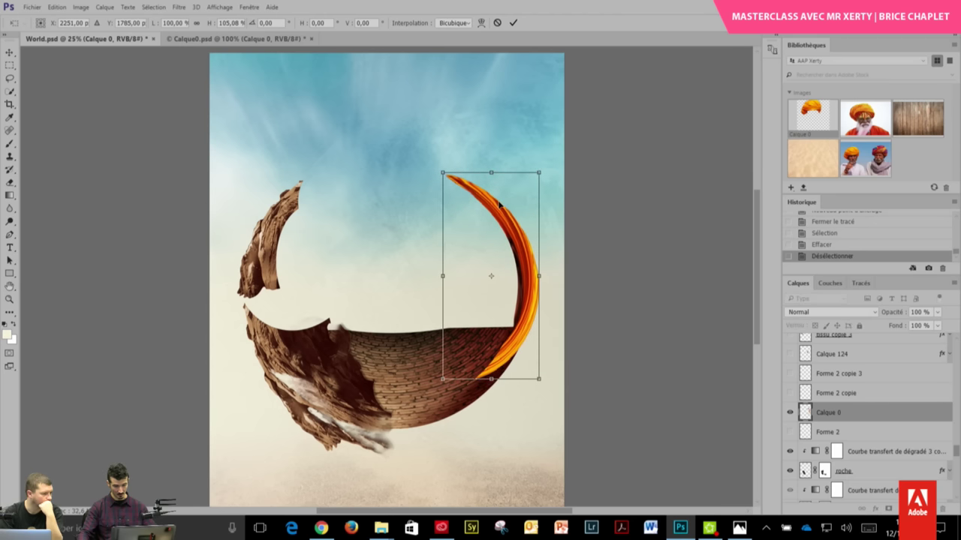
pyautogui.press('Return')
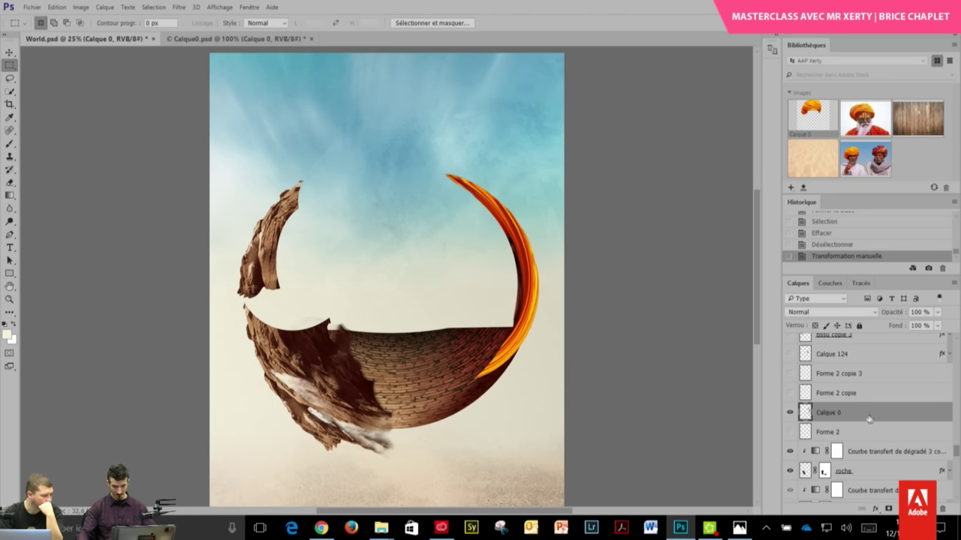
# - Move Calque 0 below the sphere layers and rotate the arc slightly
pyautogui.moveTo(870, 427)
pyautogui.mouseDown()
pyautogui.moveTo(869, 529)
pyautogui.moveTo(826, 513)
pyautogui.moveTo(826, 481)
pyautogui.mouseUp()
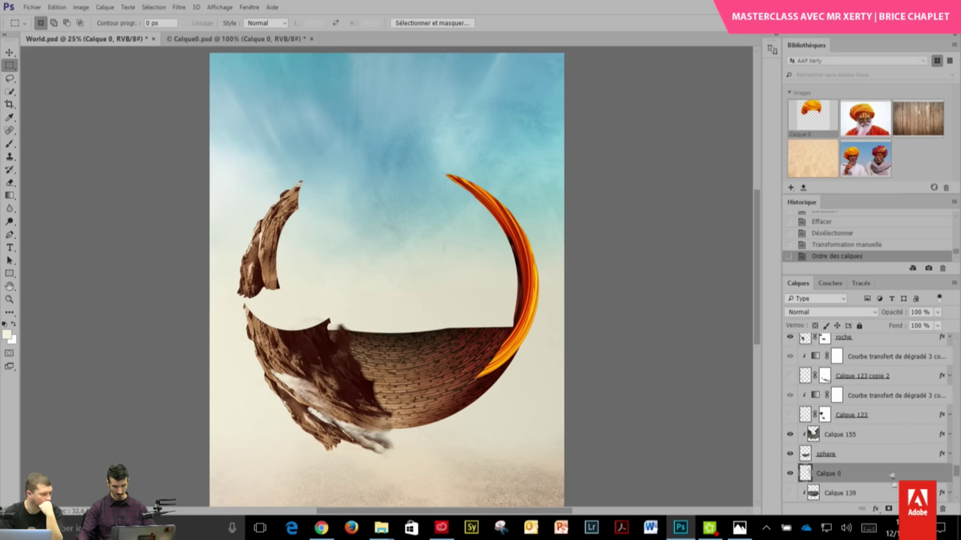
pyautogui.click(10, 52)
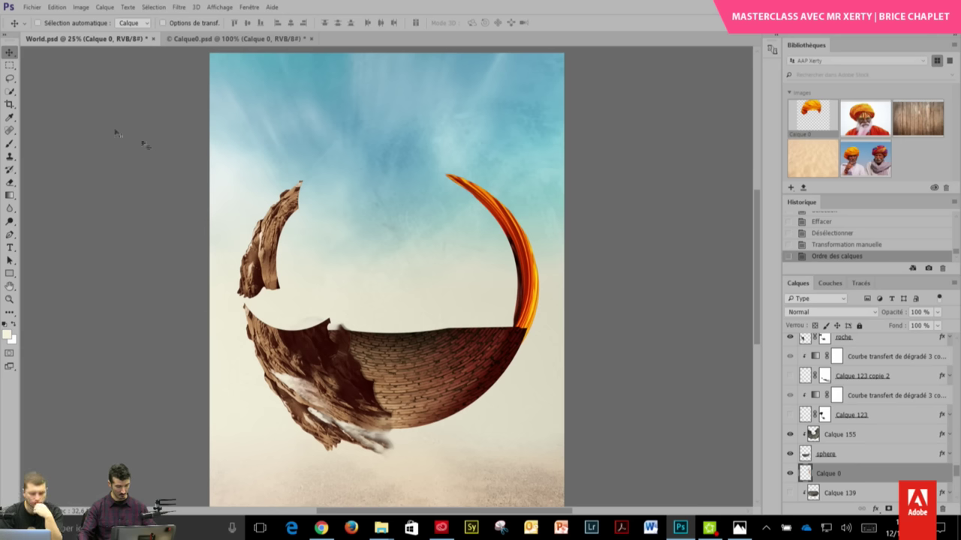
pyautogui.rightClick(568, 206)
pyautogui.click(511, 252)
pyautogui.rightClick(504, 247)
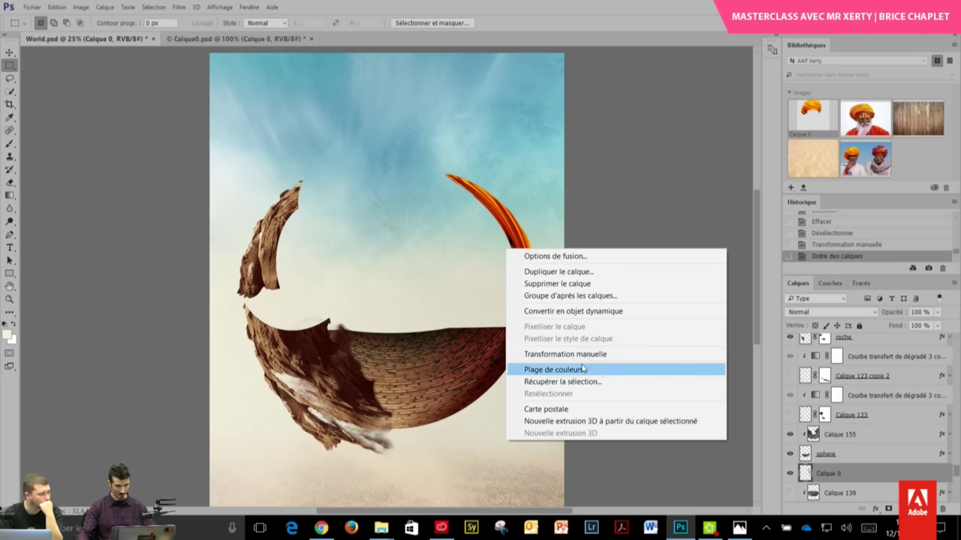
pyautogui.click(571, 354)
pyautogui.moveTo(552, 276); pyautogui.dragTo(553, 263)
pyautogui.press('m')
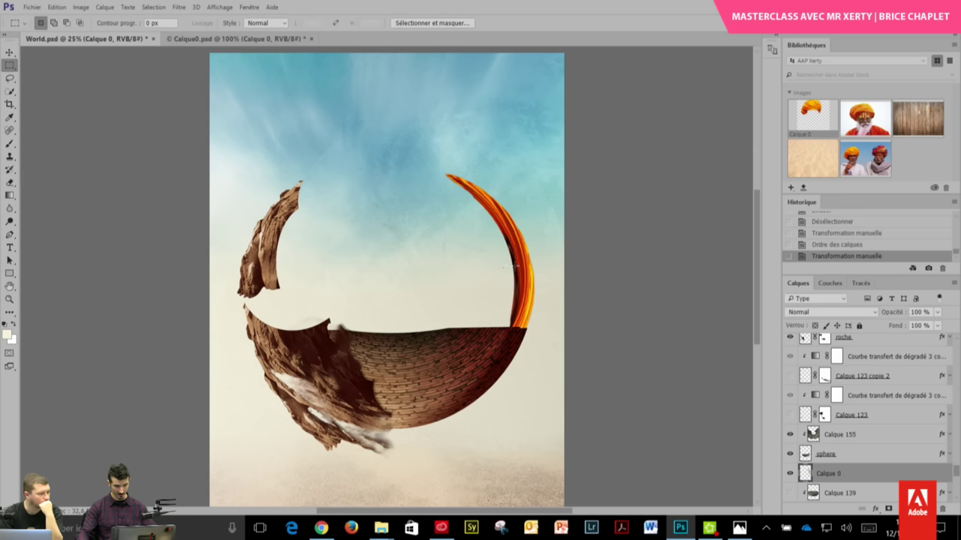
# - Duplicate the arc, rotate the copy to about -135°, and place it over the sphere's upper left
pyautogui.press('v')
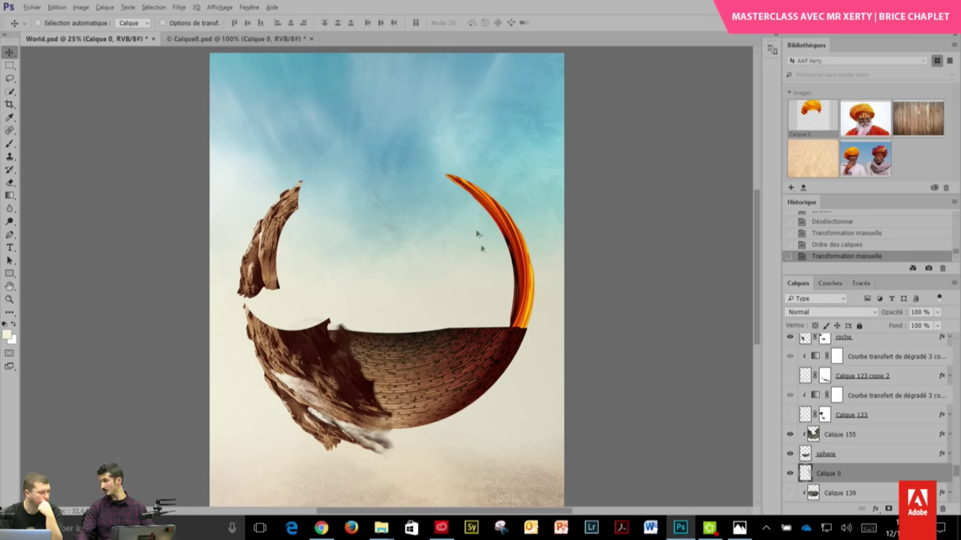
pyautogui.moveTo(478, 234); pyautogui.dragTo(313, 208)
pyautogui.click(10, 65)
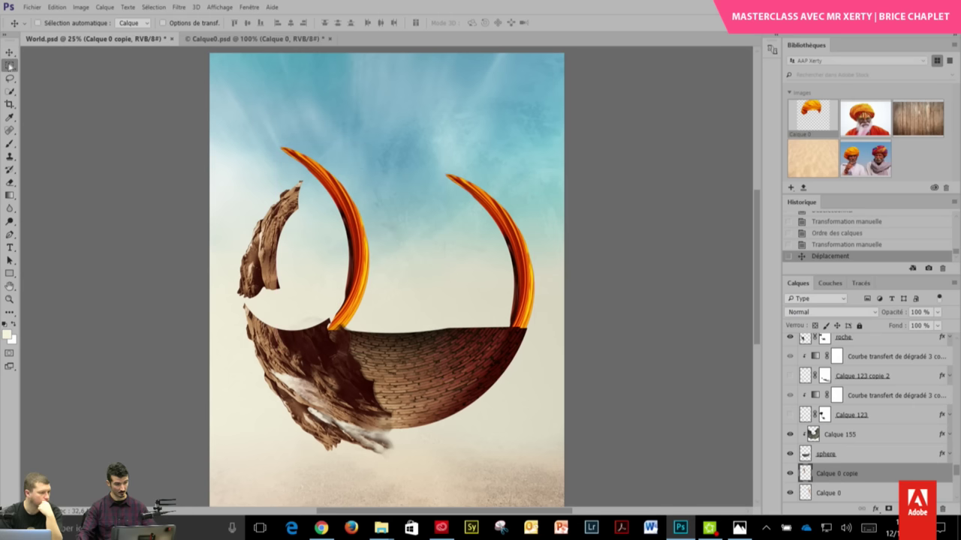
pyautogui.rightClick(391, 151)
pyautogui.click(428, 261)
pyautogui.moveTo(344, 358); pyautogui.dragTo(363, 136)
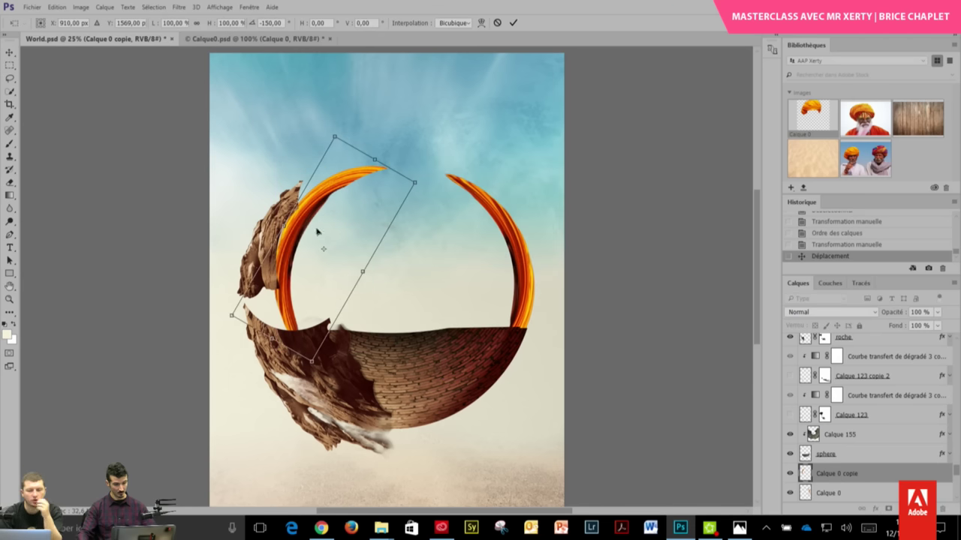
pyautogui.moveTo(316, 232); pyautogui.dragTo(310, 182)
pyautogui.moveTo(420, 112); pyautogui.dragTo(450, 120)
pyautogui.moveTo(326, 187); pyautogui.dragTo(339, 199)
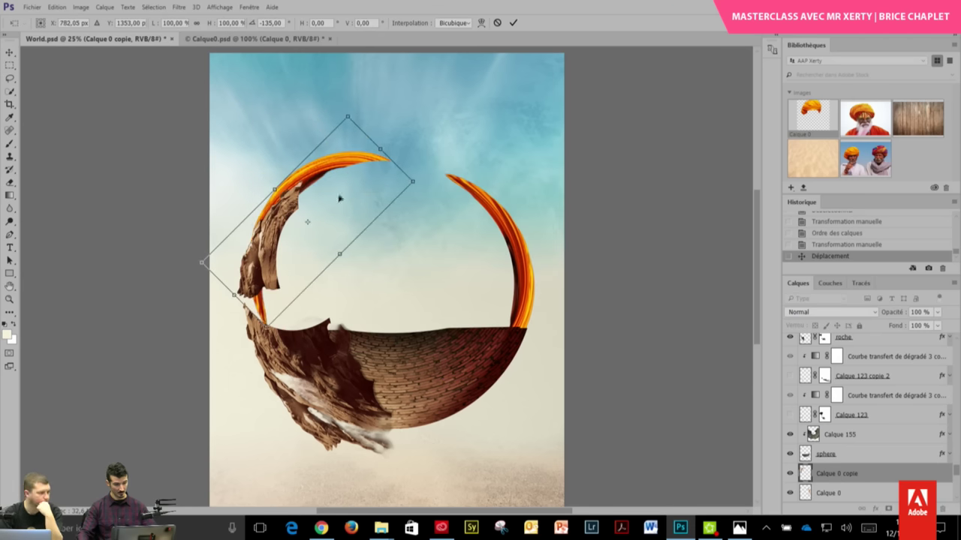
pyautogui.press('Return')
pyautogui.press('v')
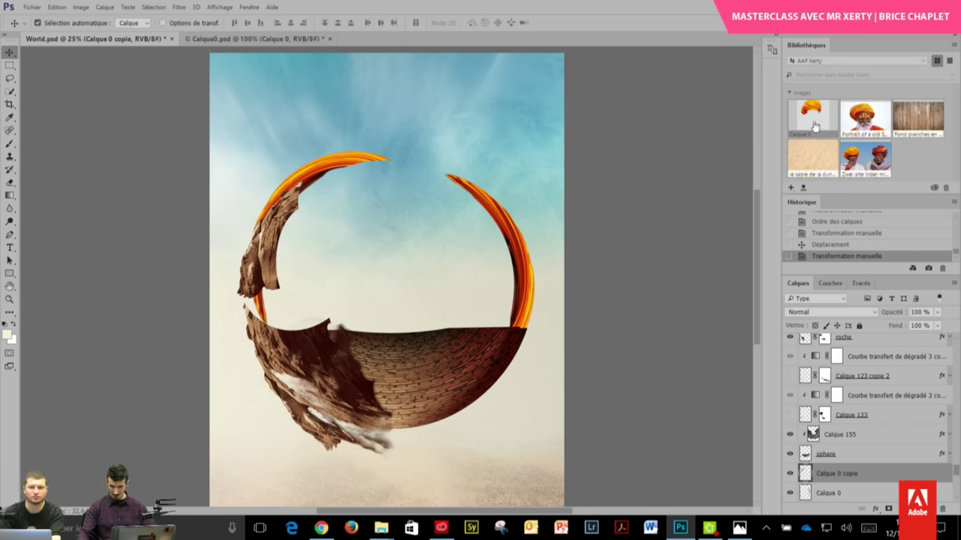
pyautogui.moveTo(813, 118)
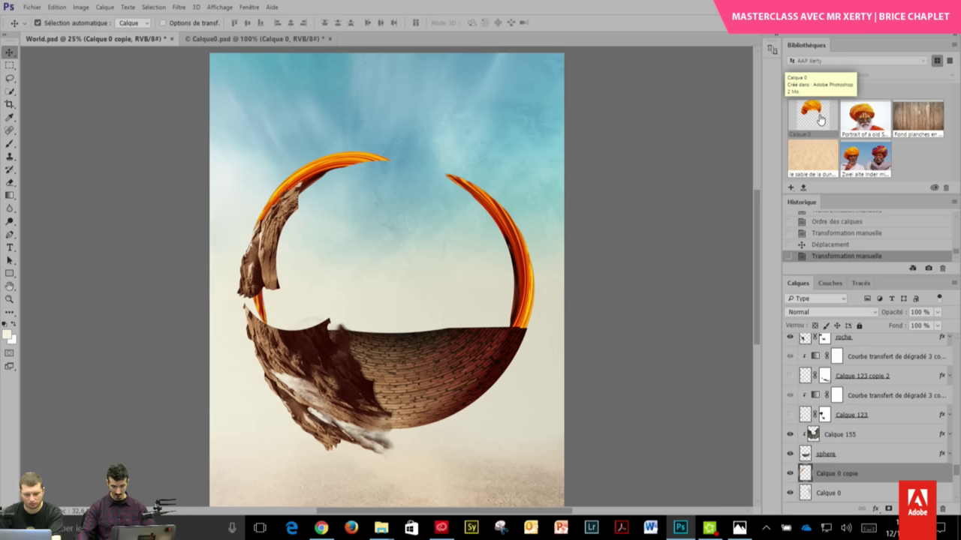
# - Place the turban image over the sphere's centre, then move it to the upper right
pyautogui.moveTo(820, 119); pyautogui.dragTo(423, 197)
pyautogui.moveTo(424, 137); pyautogui.dragTo(424, 290)
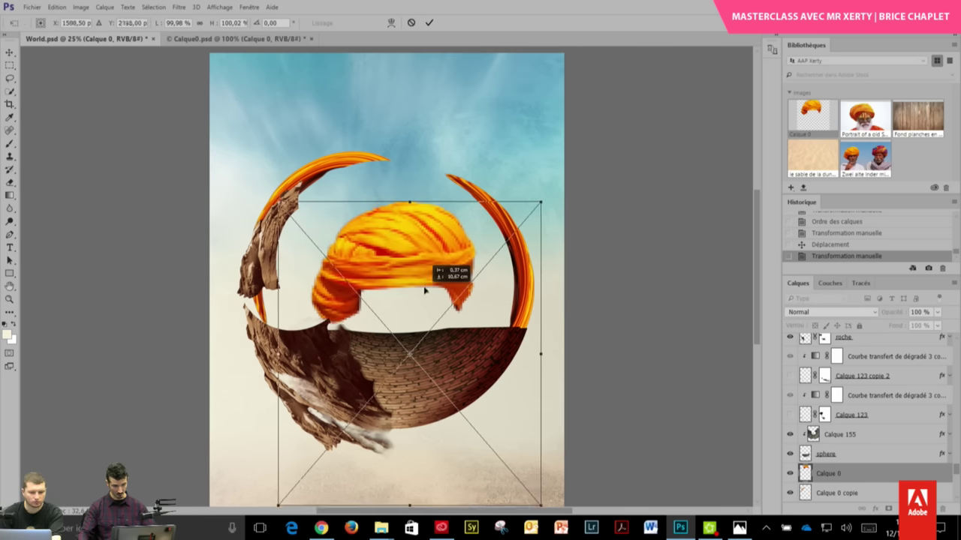
pyautogui.press('Return')
pyautogui.press('m')
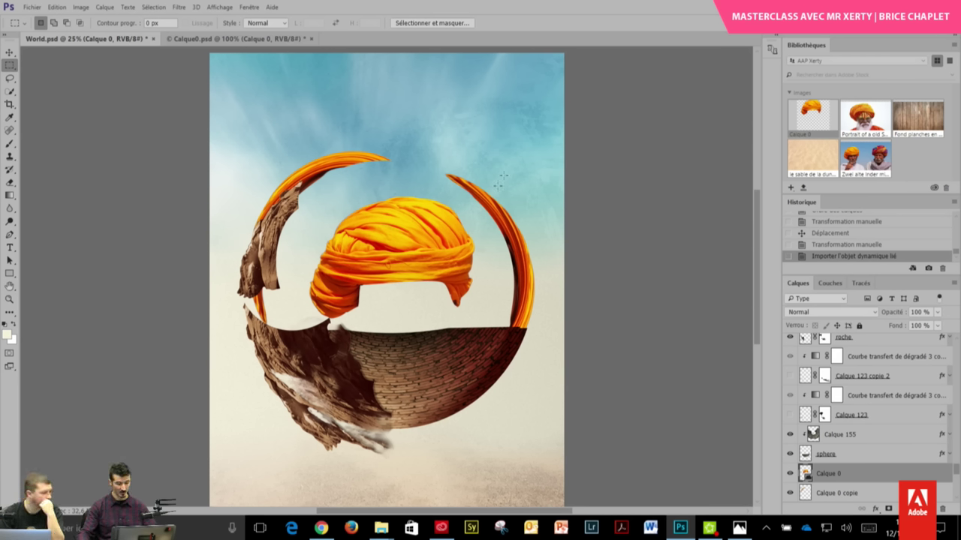
pyautogui.click(9, 53)
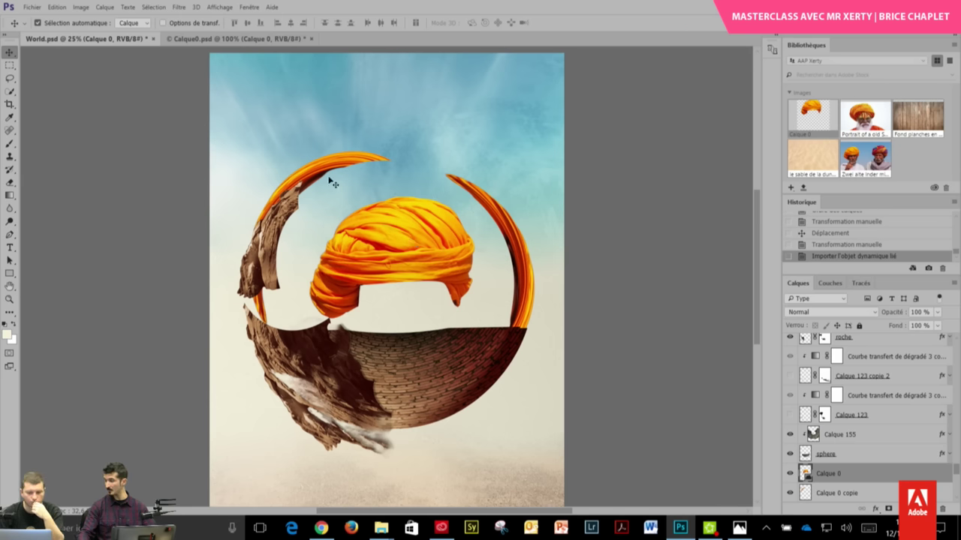
pyautogui.click(179, 7)
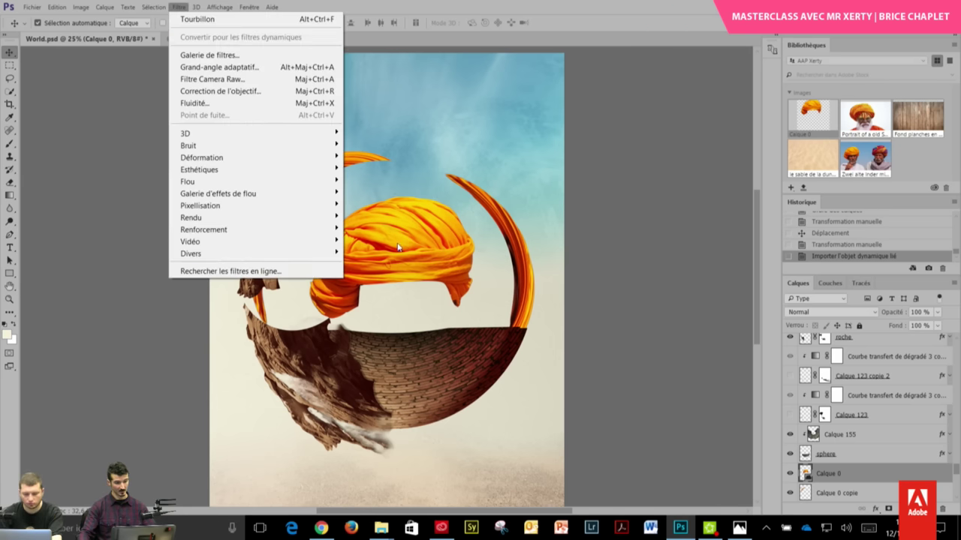
pyautogui.click(14, 53)
pyautogui.moveTo(391, 249); pyautogui.dragTo(466, 116)
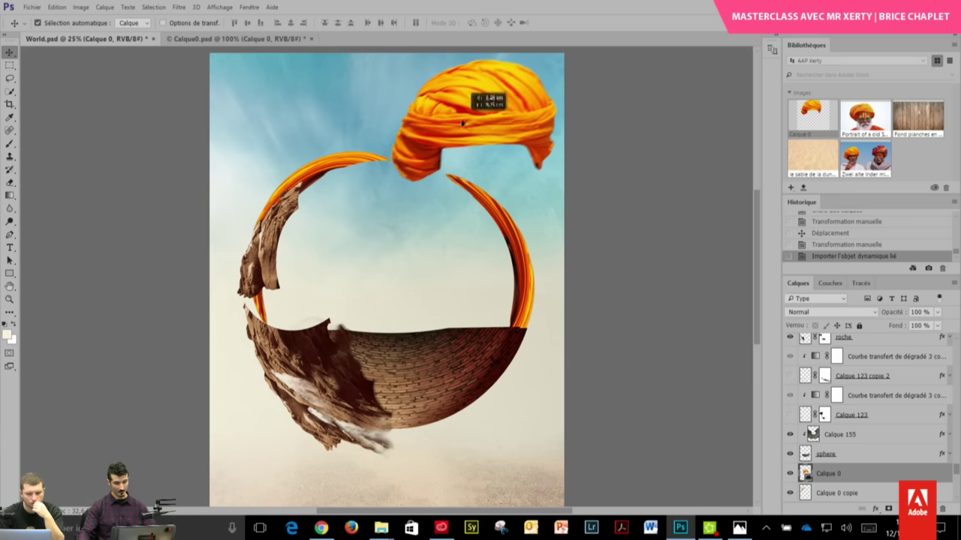
# - Preview a Tourbillon twirl on the turban, cancel it, and move the turban down into the sphere
pyautogui.click(178, 6)
pyautogui.moveTo(201, 158)
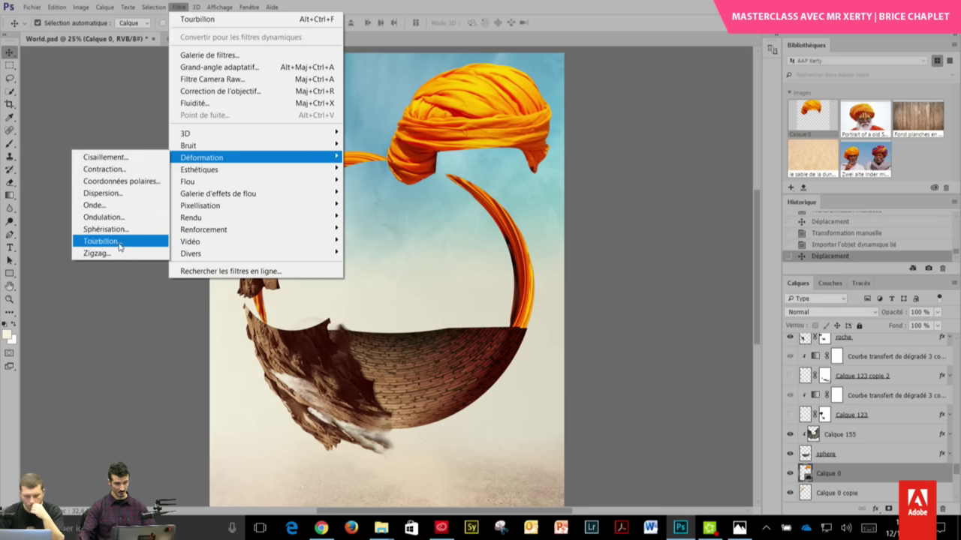
pyautogui.click(121, 241)
pyautogui.doubleClick(382, 263)
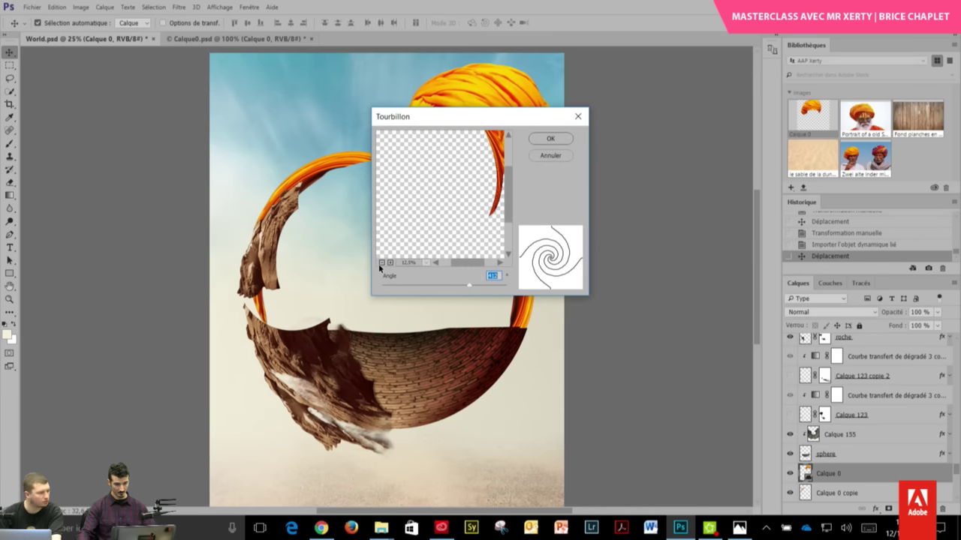
pyautogui.click(380, 263)
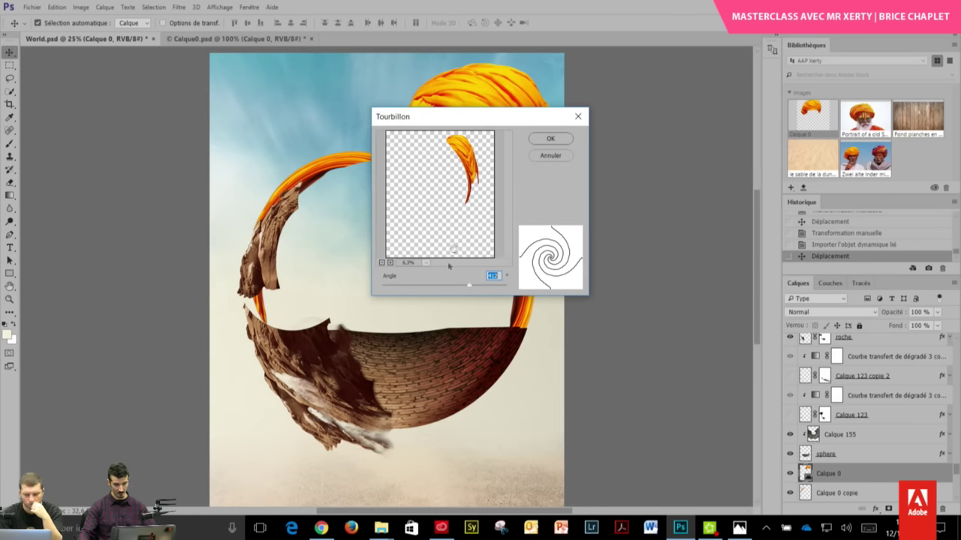
pyautogui.click(390, 263)
pyautogui.moveTo(451, 242); pyautogui.dragTo(476, 174)
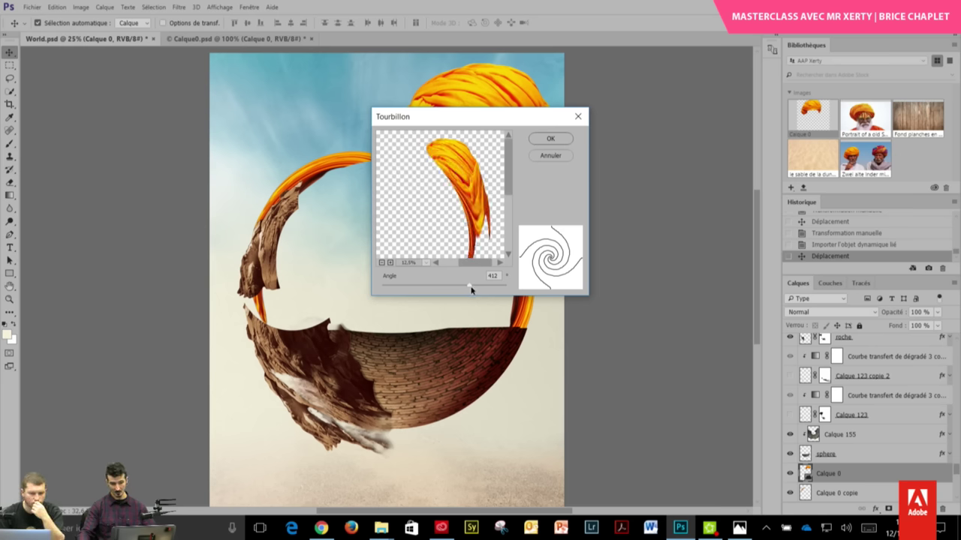
pyautogui.moveTo(470, 287)
pyautogui.mouseDown()
pyautogui.moveTo(429, 286)
pyautogui.moveTo(484, 289)
pyautogui.moveTo(439, 293)
pyautogui.moveTo(470, 291)
pyautogui.mouseUp()
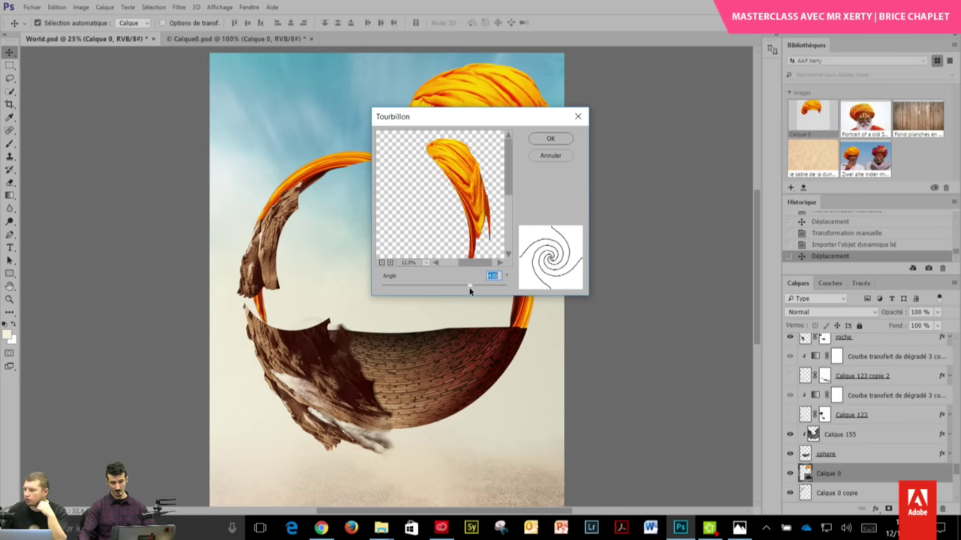
pyautogui.click(550, 156)
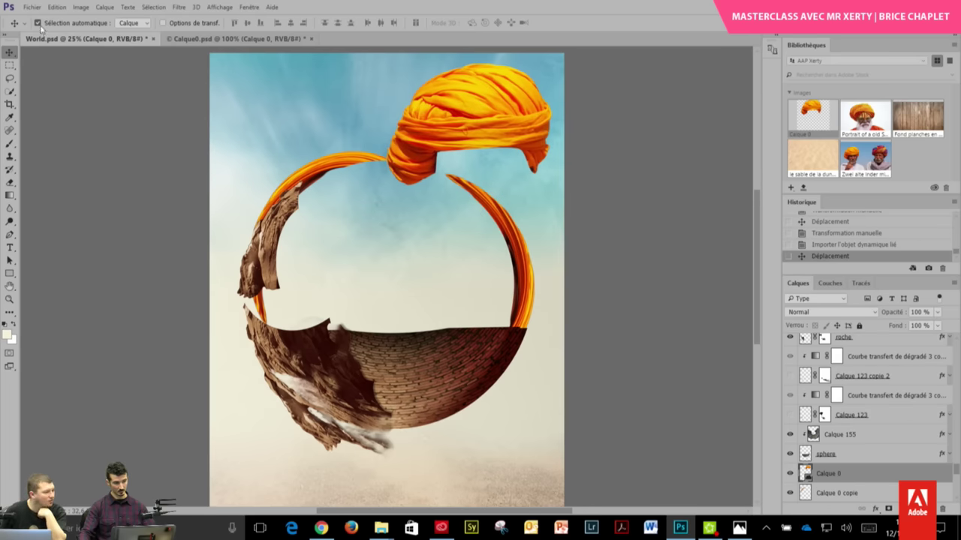
pyautogui.moveTo(412, 114); pyautogui.dragTo(327, 265)
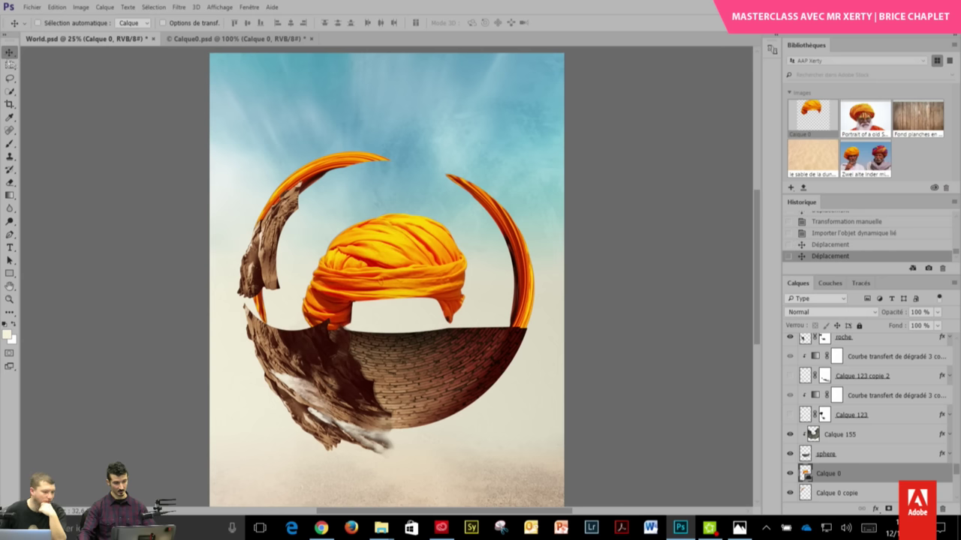
# - Marquee-select the turban and apply a Twirl filter at about 330°
pyautogui.click(10, 65)
pyautogui.moveTo(518, 120)
pyautogui.mouseDown()
pyautogui.moveTo(228, 437)
pyautogui.moveTo(241, 432)
pyautogui.mouseUp()
pyautogui.moveTo(385, 270); pyautogui.dragTo(399, 282)
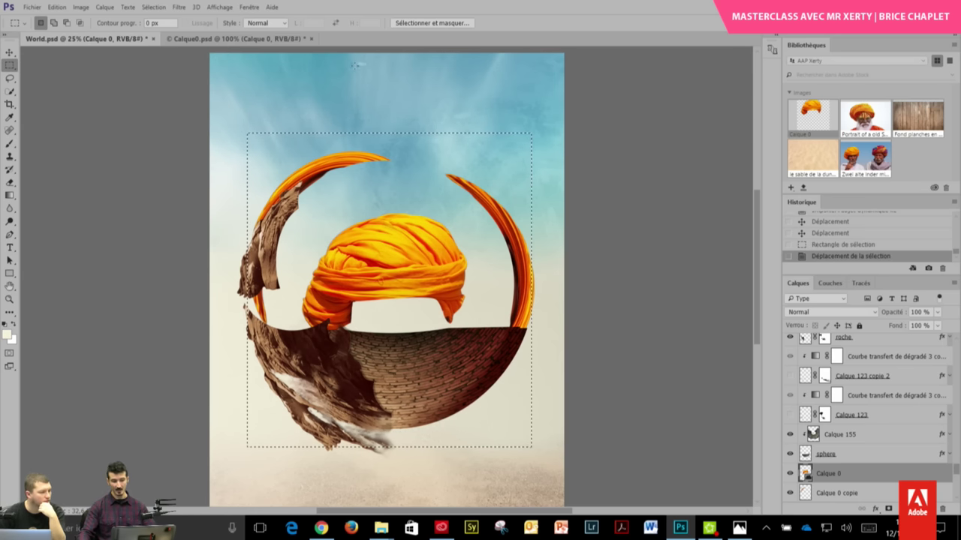
pyautogui.click(179, 6)
pyautogui.moveTo(201, 158)
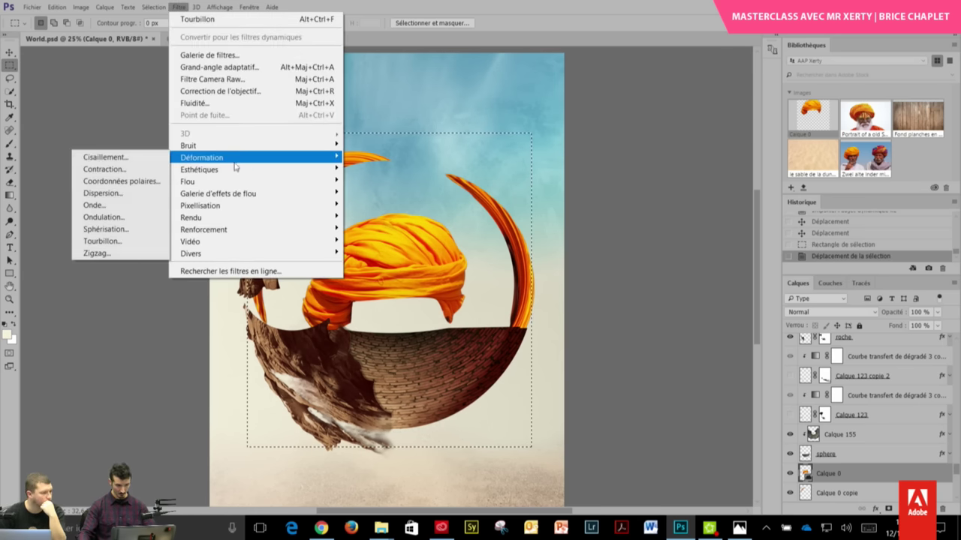
pyautogui.click(117, 241)
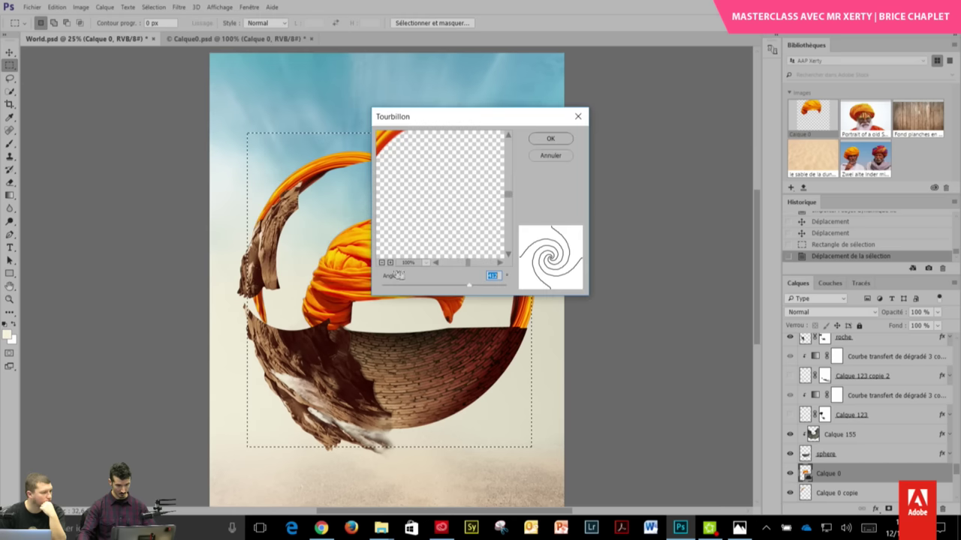
pyautogui.click(381, 262)
pyautogui.click(381, 263)
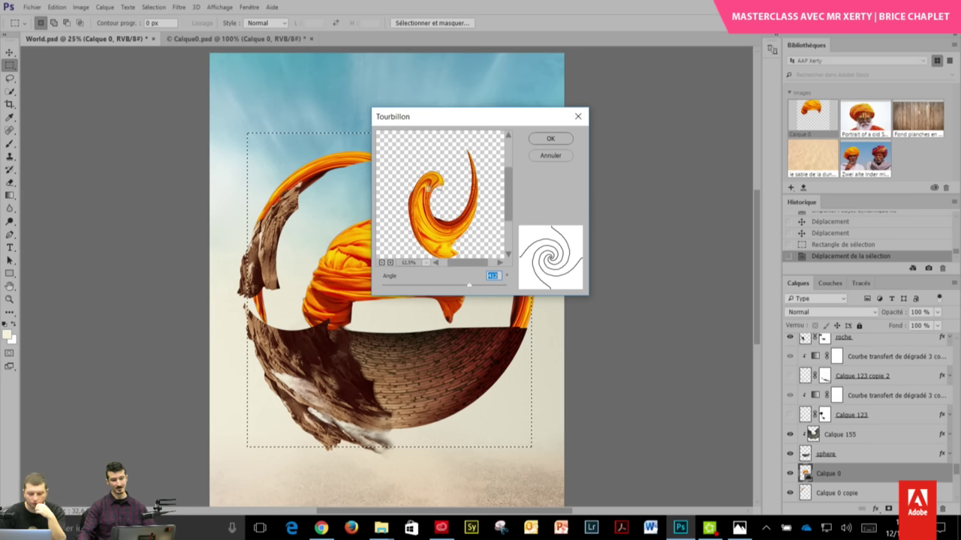
pyautogui.moveTo(470, 285)
pyautogui.mouseDown()
pyautogui.moveTo(484, 286)
pyautogui.moveTo(467, 289)
pyautogui.mouseUp()
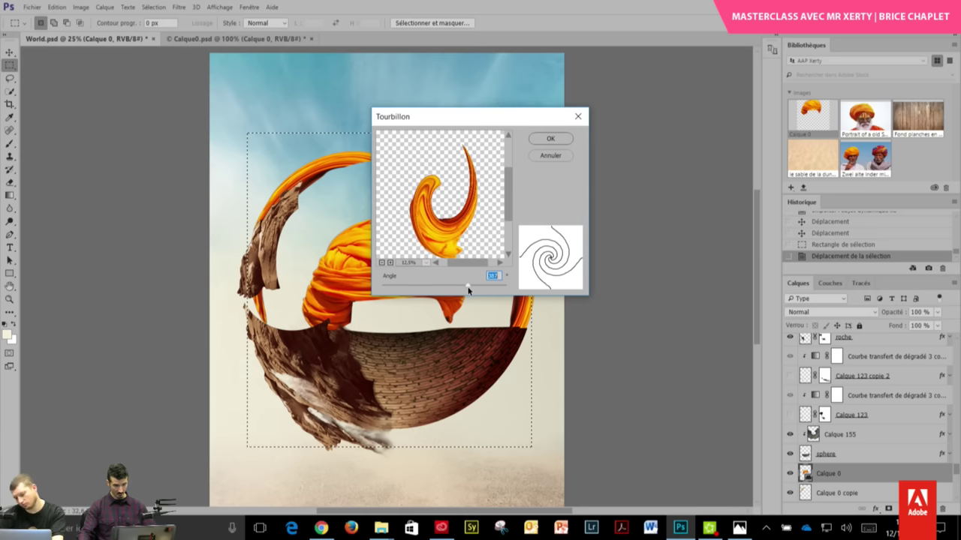
pyautogui.click(546, 140)
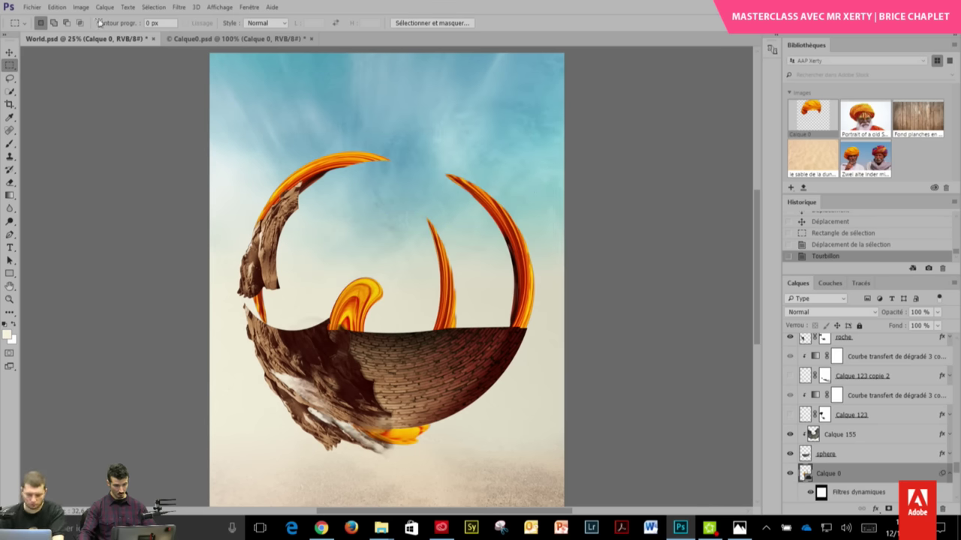
# - Move the twirled turban up above the sphere, then undo a trial free transform
pyautogui.click(10, 52)
pyautogui.moveTo(307, 267); pyautogui.dragTo(319, 124)
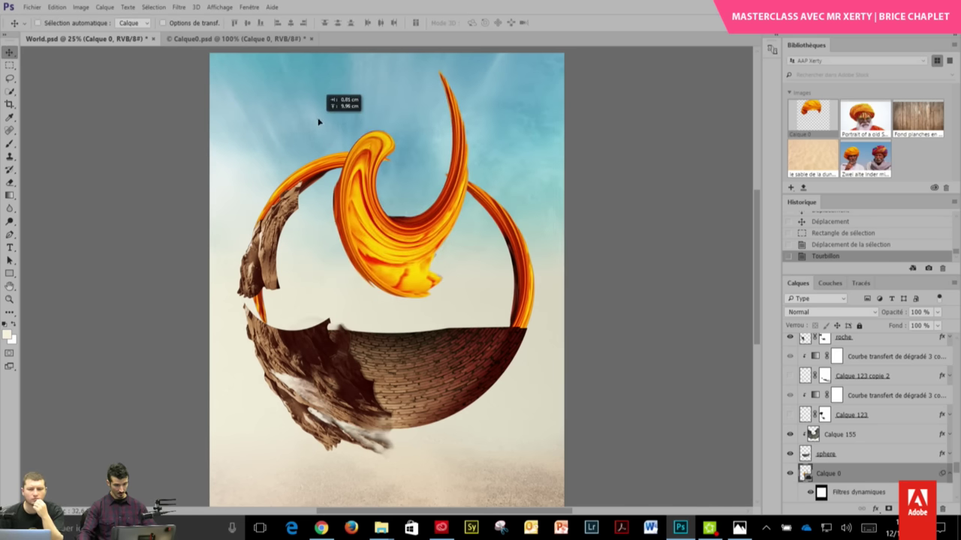
pyautogui.rightClick(461, 138)
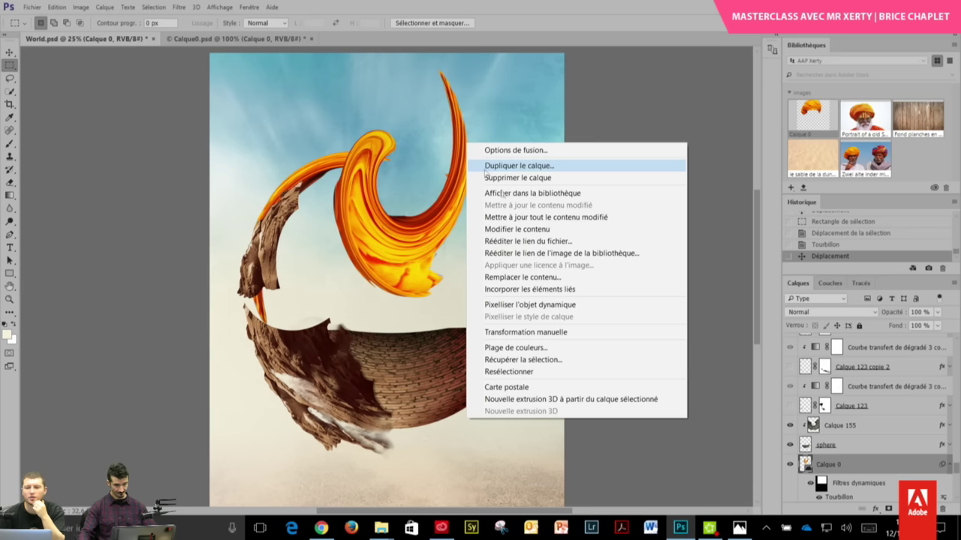
pyautogui.click(525, 331)
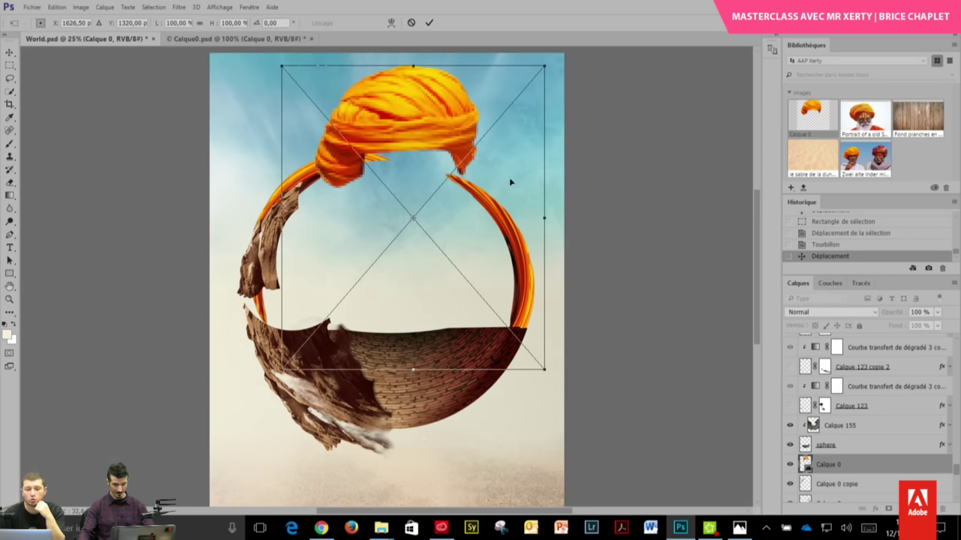
pyautogui.press('Return')
pyautogui.press('m')
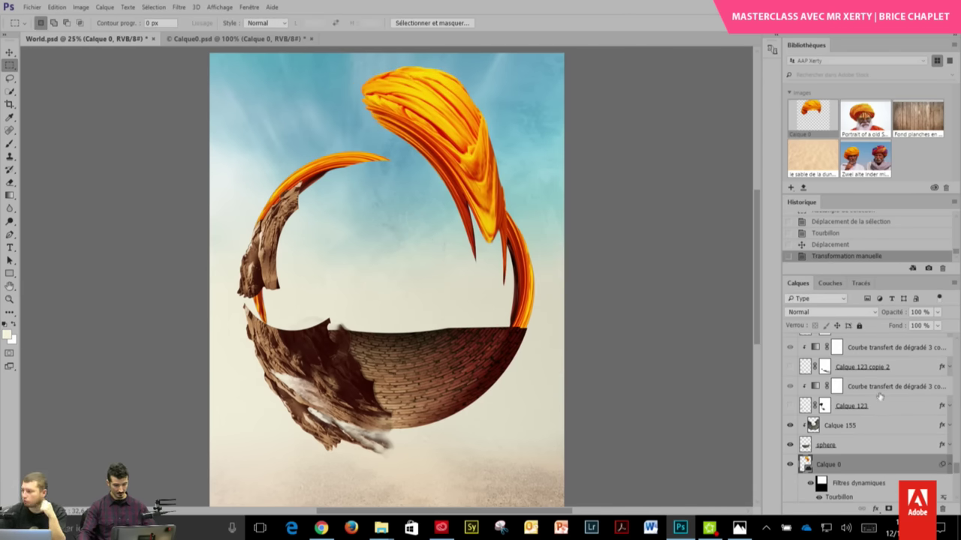
pyautogui.hotkey('ctrl', 'z')
# - Rasterize the swirled turban layer and rotate it toward the ring's upper left
pyautogui.rightClick(849, 464)
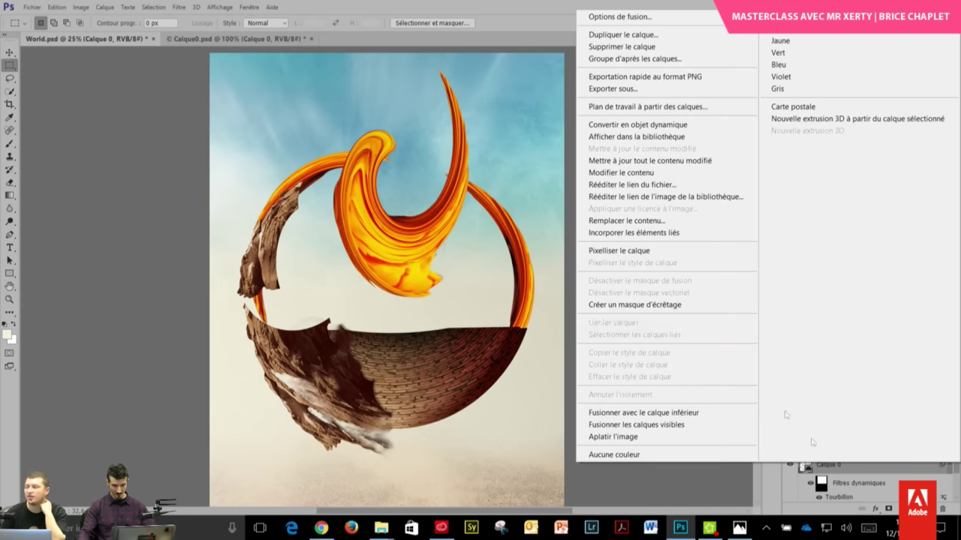
pyautogui.click(649, 251)
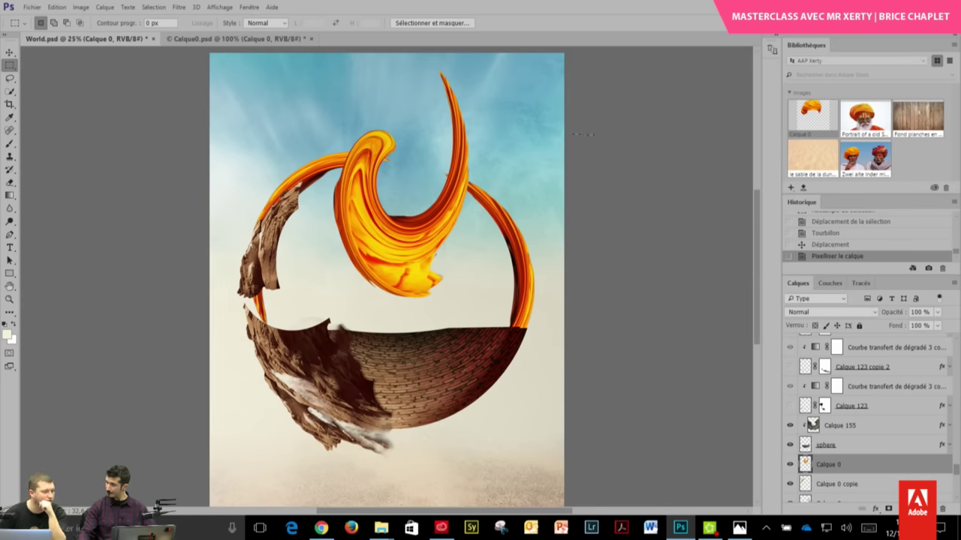
pyautogui.rightClick(364, 193)
pyautogui.click(488, 300)
pyautogui.moveTo(574, 300)
pyautogui.mouseDown()
pyautogui.moveTo(475, 288)
pyautogui.moveTo(493, 258)
pyautogui.moveTo(381, 189)
pyautogui.moveTo(397, 206)
pyautogui.mouseUp()
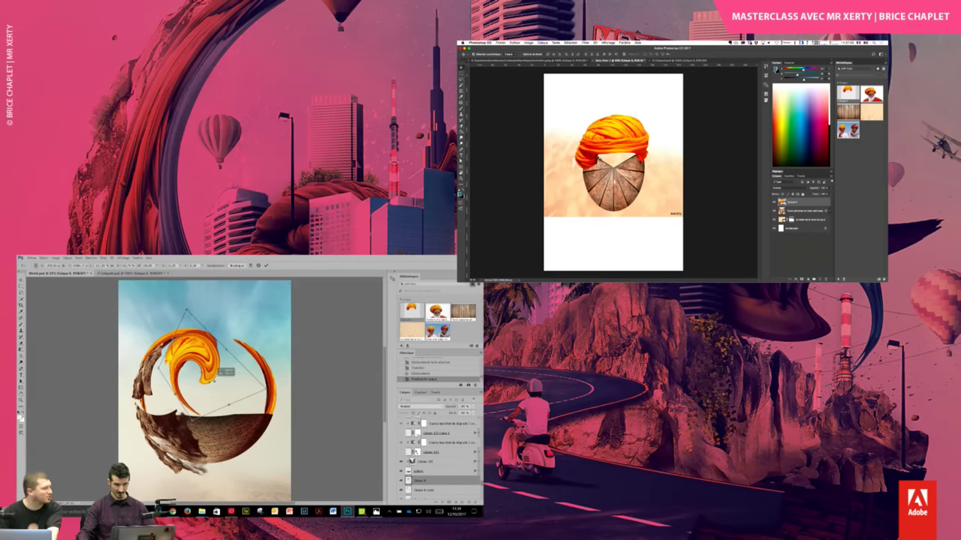
# - Commit the swirl's rotation along the ring and fit the whole turban in view
pyautogui.moveTo(202, 415); pyautogui.dragTo(205, 384)
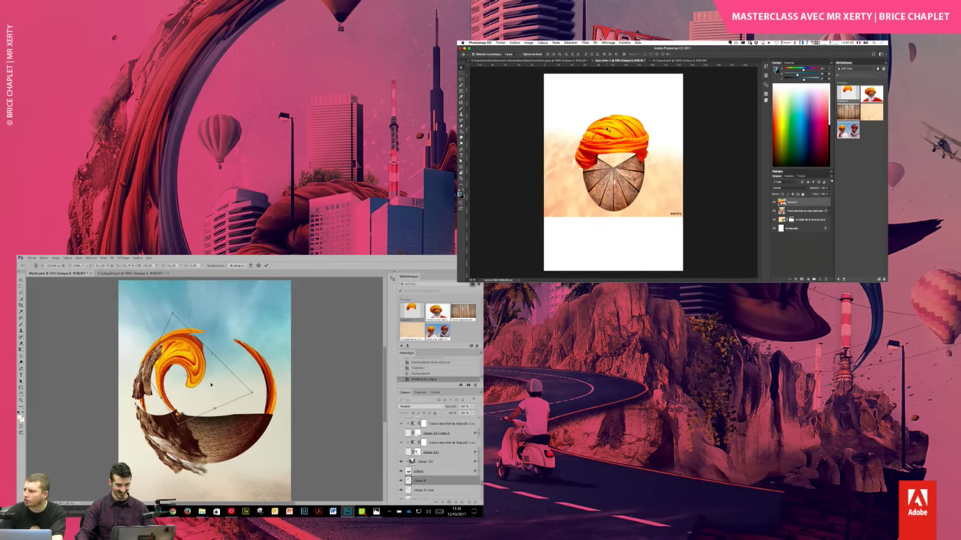
pyautogui.press('Return')
pyautogui.hotkey('ctrl', '+')
pyautogui.hotkey('ctrl', '+')
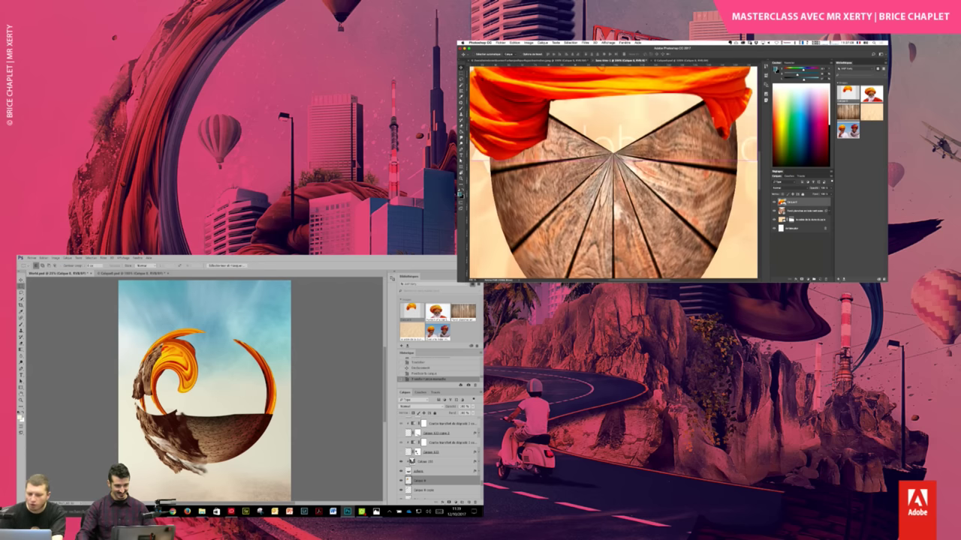
pyautogui.scroll(3, 643, 179)
pyautogui.hotkey('ctrl', '0')
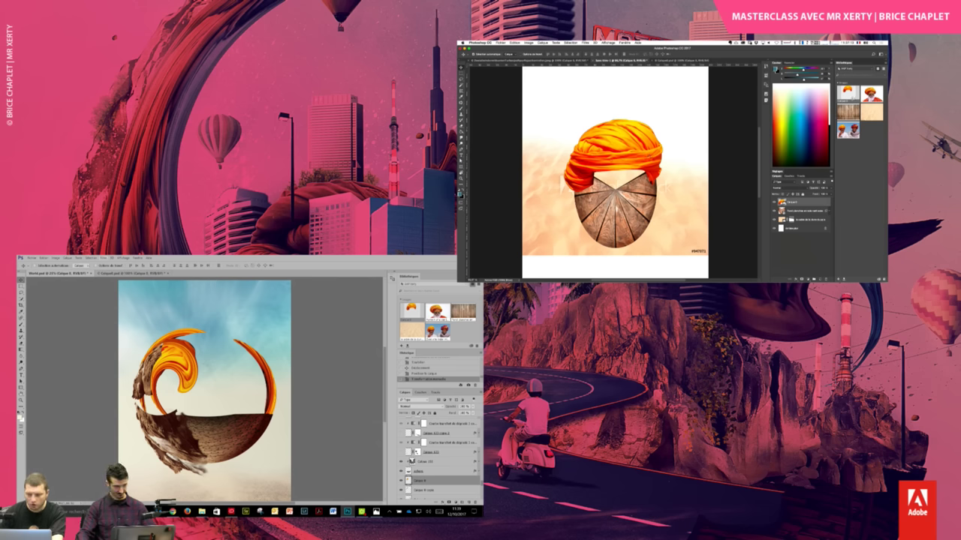
pyautogui.moveTo(211, 313)
pyautogui.mouseDown()
pyautogui.moveTo(189, 350)
pyautogui.moveTo(201, 352)
pyautogui.mouseUp()
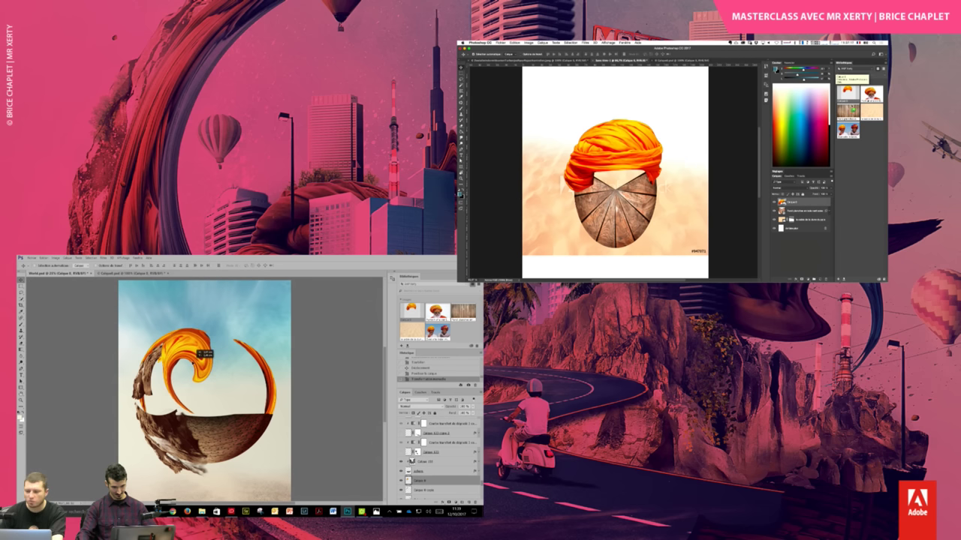
# - Open Liquify on the turban and try, then clear, a freeze mask
pyautogui.click(606, 43)
pyautogui.moveTo(585, 43)
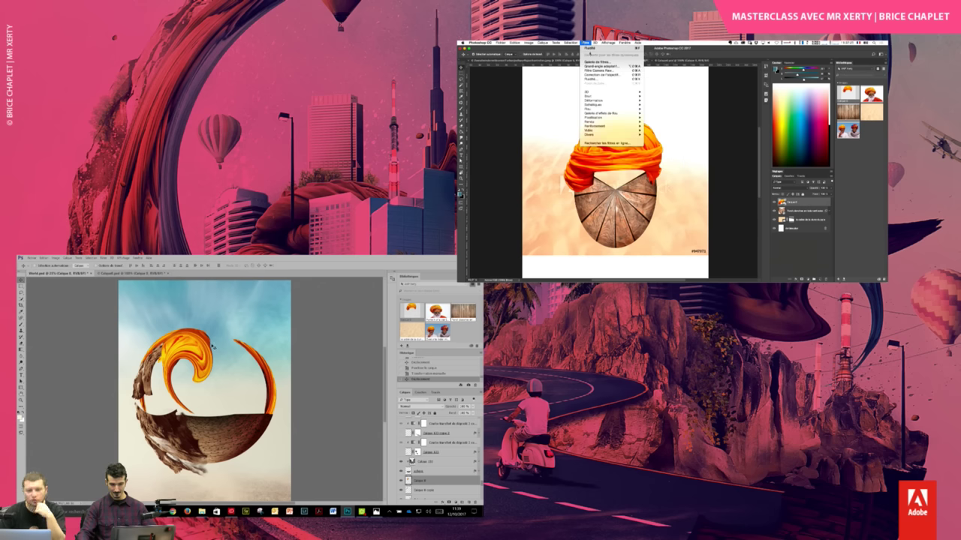
pyautogui.click(593, 78)
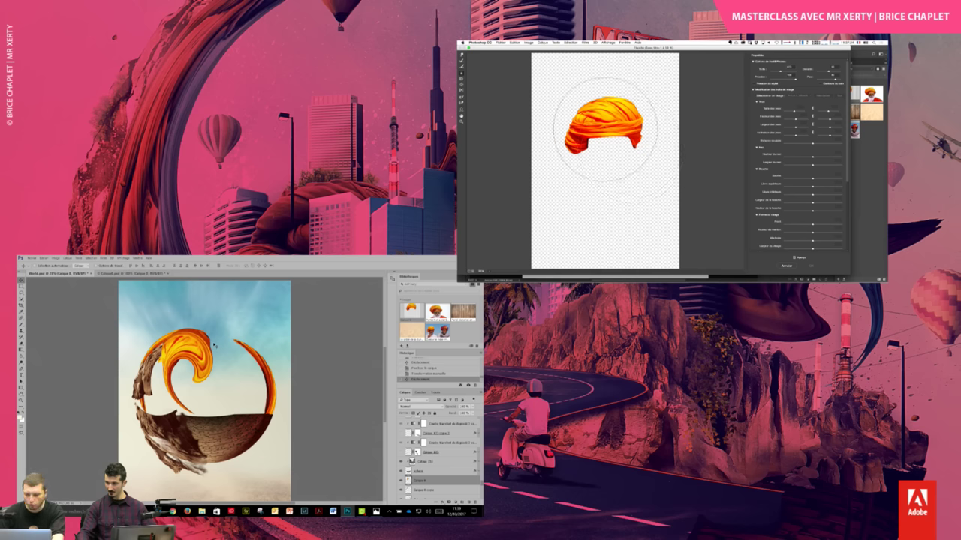
pyautogui.moveTo(605, 139); pyautogui.dragTo(608, 124)
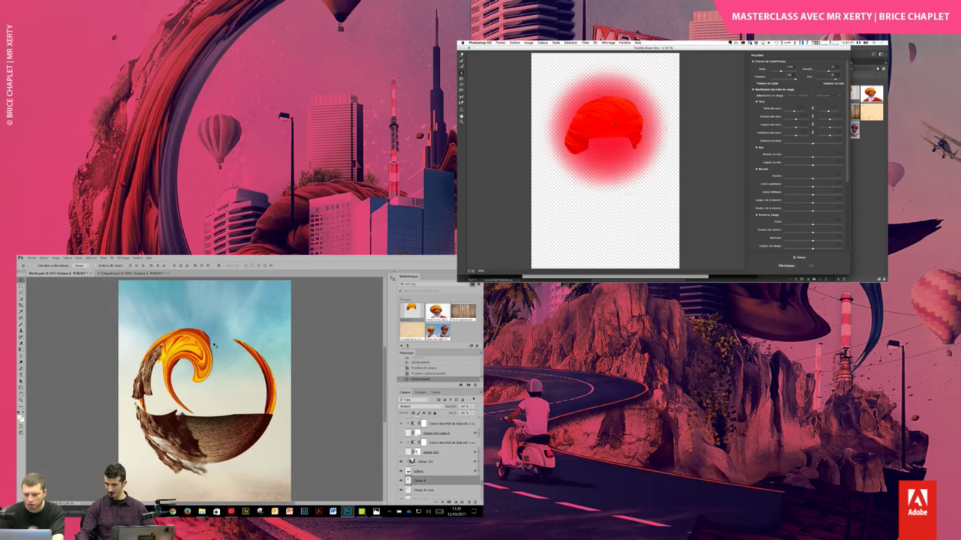
pyautogui.keyDown('alt'); pyautogui.click(615, 127); pyautogui.keyUp('alt')
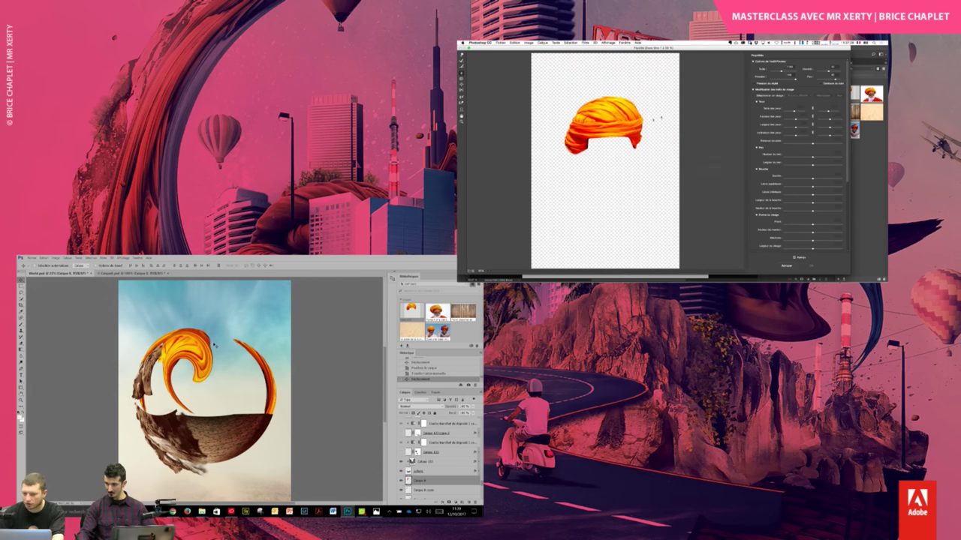
pyautogui.click(601, 140)
pyautogui.hotkey('ctrl', 'z')
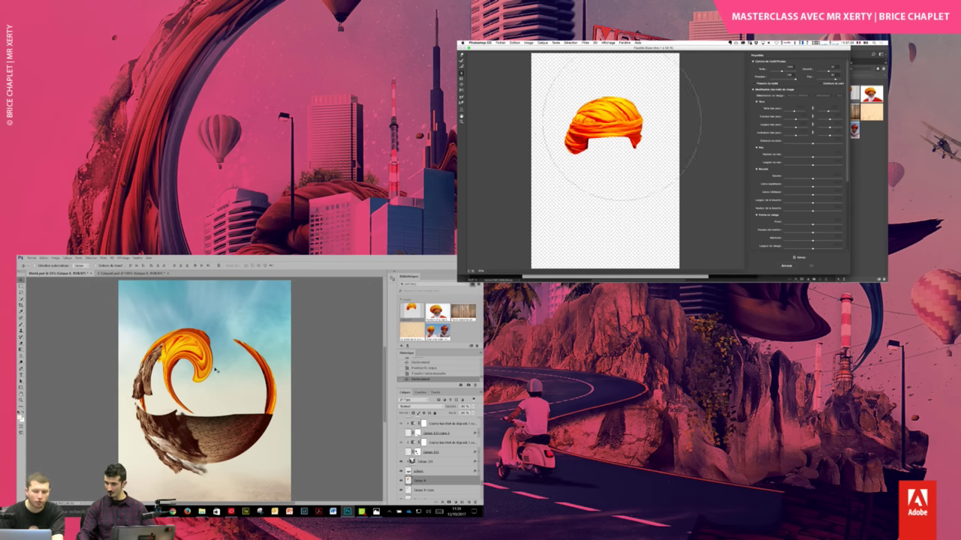
# - Forward-warp the turban's right side and lower edges outward
pyautogui.moveTo(607, 118)
pyautogui.mouseDown()
pyautogui.moveTo(616, 128)
pyautogui.moveTo(576, 124)
pyautogui.mouseUp()
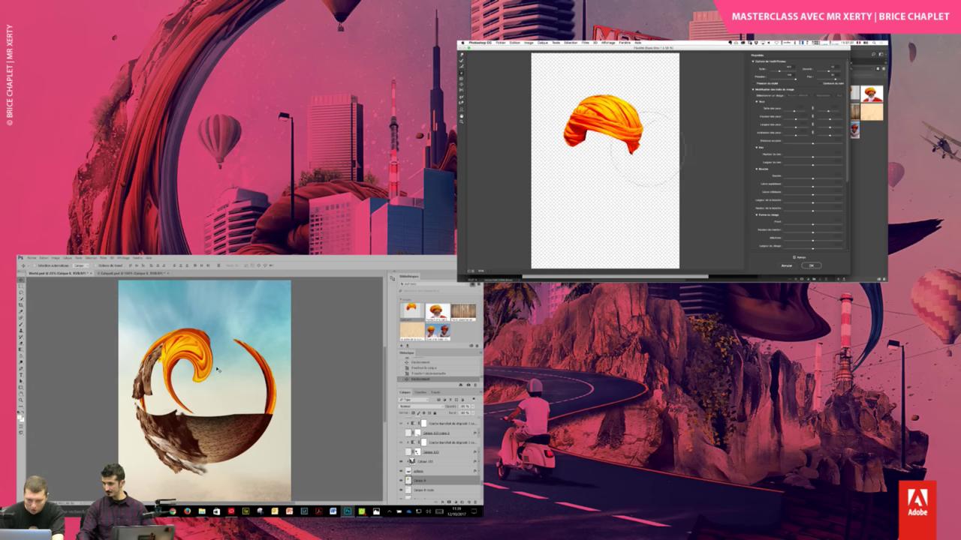
pyautogui.moveTo(653, 163); pyautogui.dragTo(649, 143)
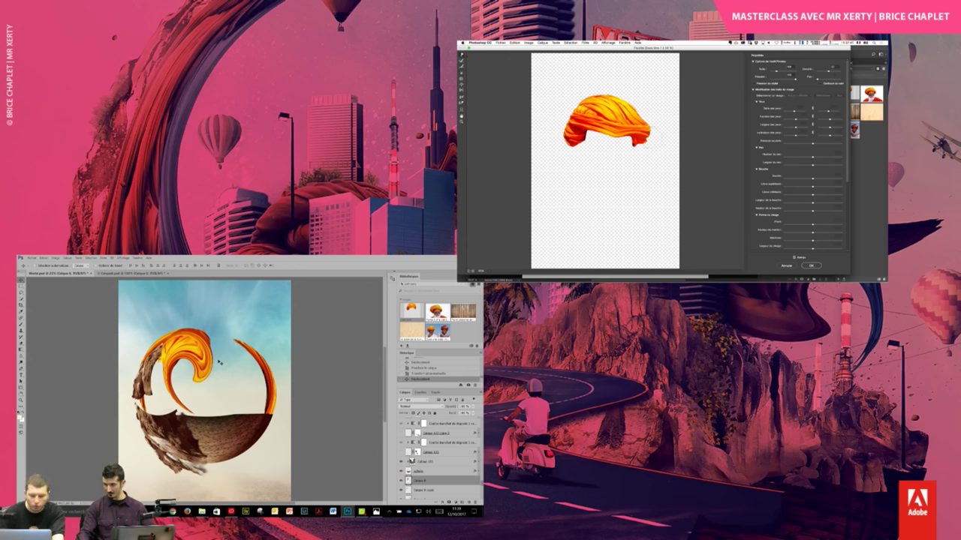
pyautogui.moveTo(644, 138); pyautogui.dragTo(665, 120)
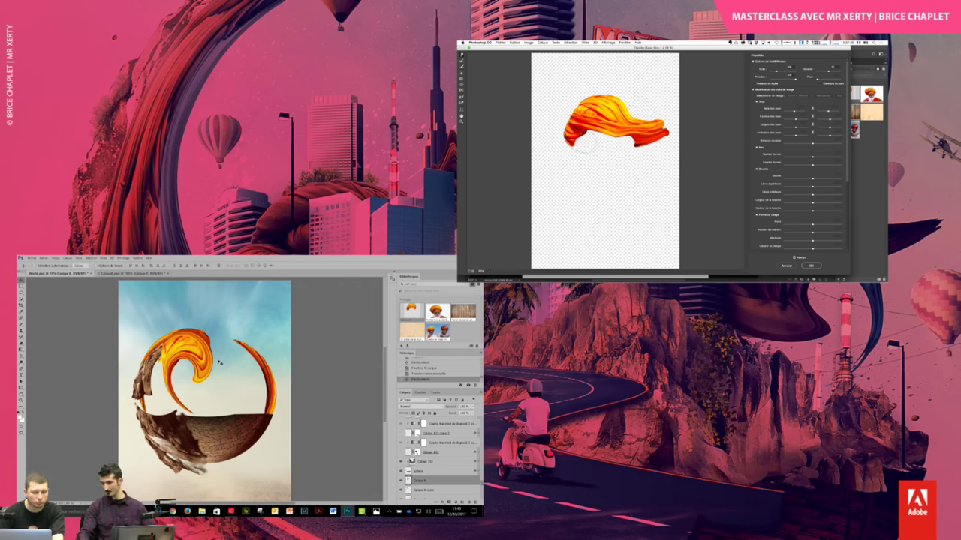
pyautogui.moveTo(573, 152); pyautogui.dragTo(560, 145)
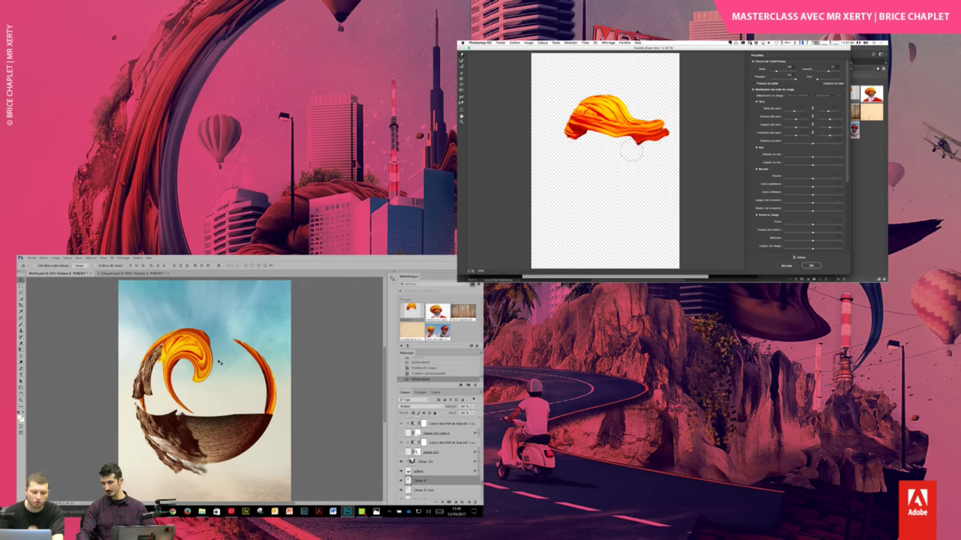
pyautogui.moveTo(635, 153)
pyautogui.mouseDown()
pyautogui.moveTo(664, 129)
pyautogui.moveTo(658, 89)
pyautogui.mouseUp()
pyautogui.moveTo(616, 139); pyautogui.dragTo(661, 127)
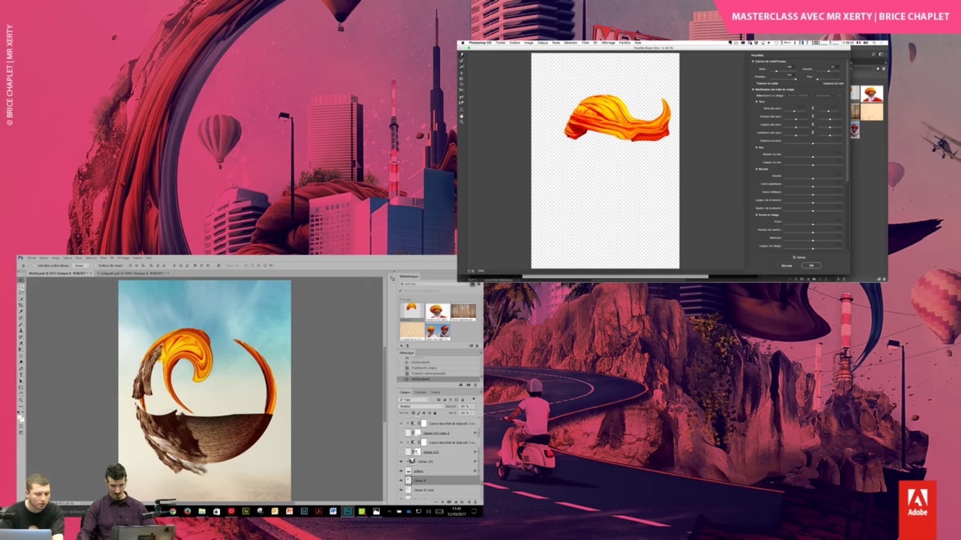
# - Push the turban's lower edge out to the right and apply Liquify
pyautogui.press('m')
pyautogui.rightClick(220, 343)
pyautogui.press('Escape')
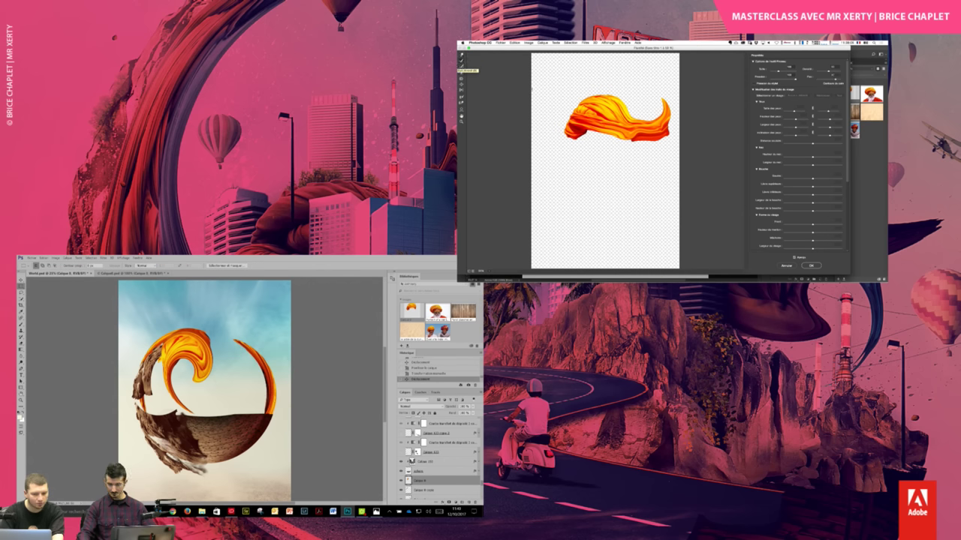
pyautogui.moveTo(612, 147)
pyautogui.mouseDown()
pyautogui.moveTo(633, 161)
pyautogui.moveTo(660, 139)
pyautogui.mouseUp()
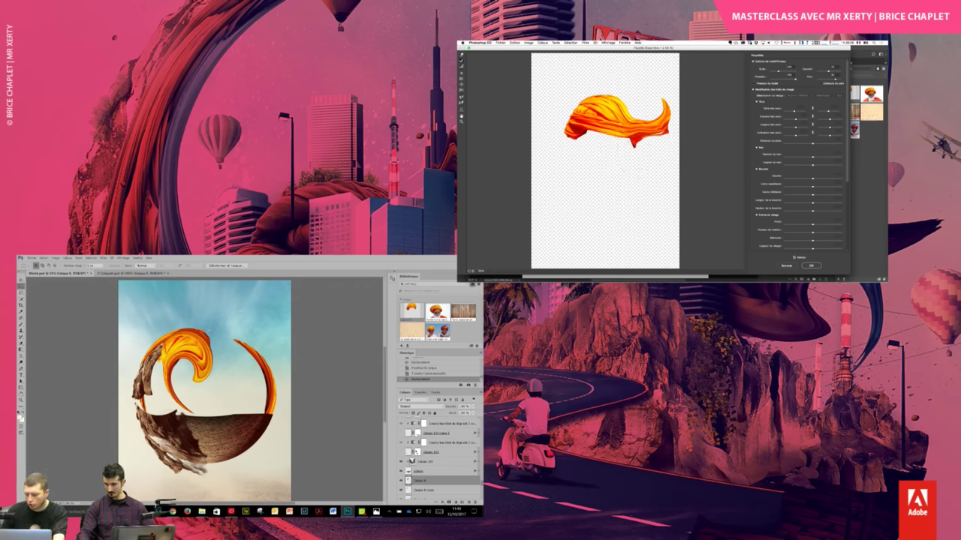
pyautogui.click(809, 265)
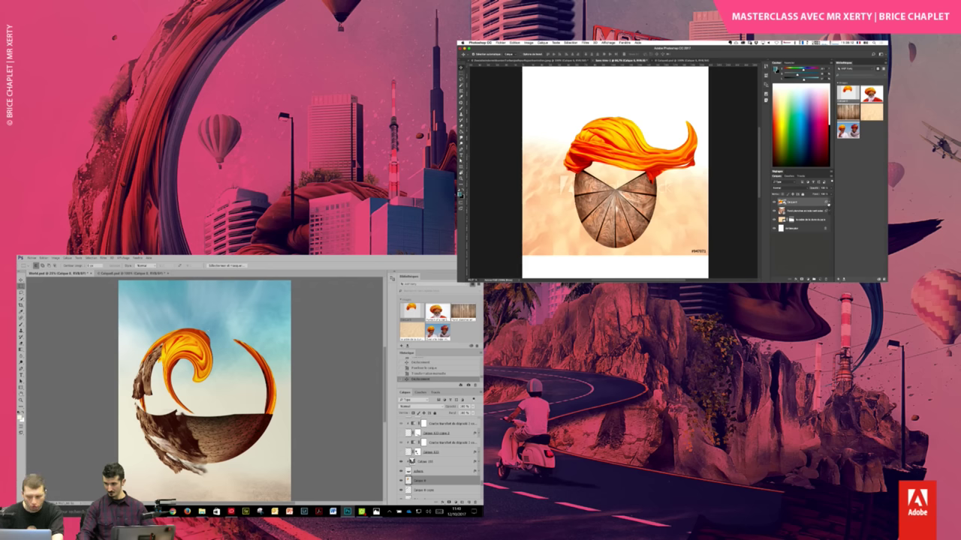
# - Toggle the Liquify smart filter off and on, then begin a free transform of the flame swirl
pyautogui.click(785, 217)
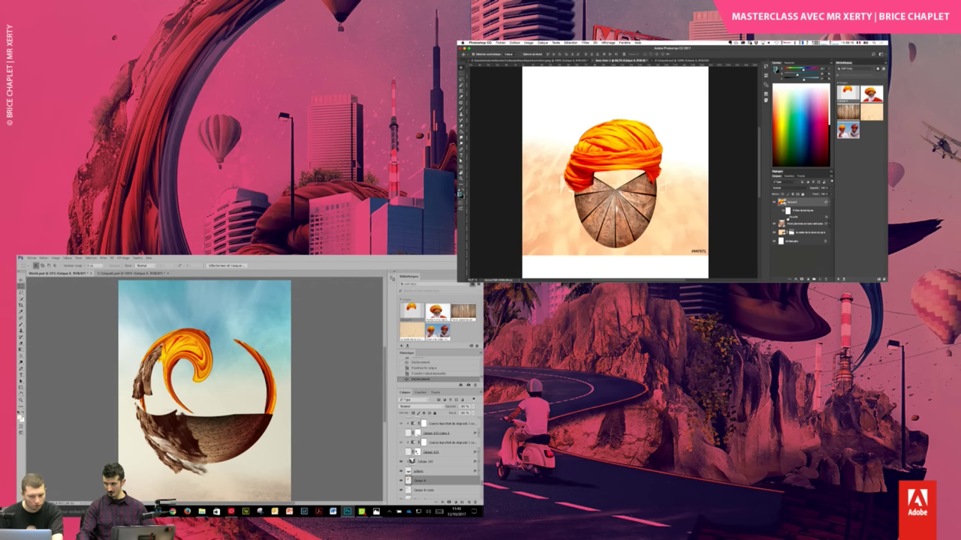
pyautogui.click(785, 218)
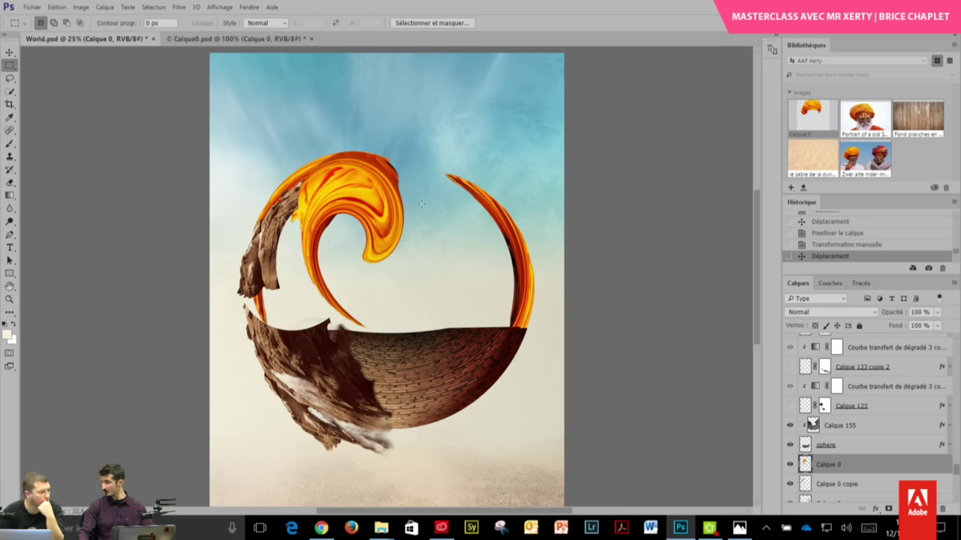
pyautogui.rightClick(365, 187)
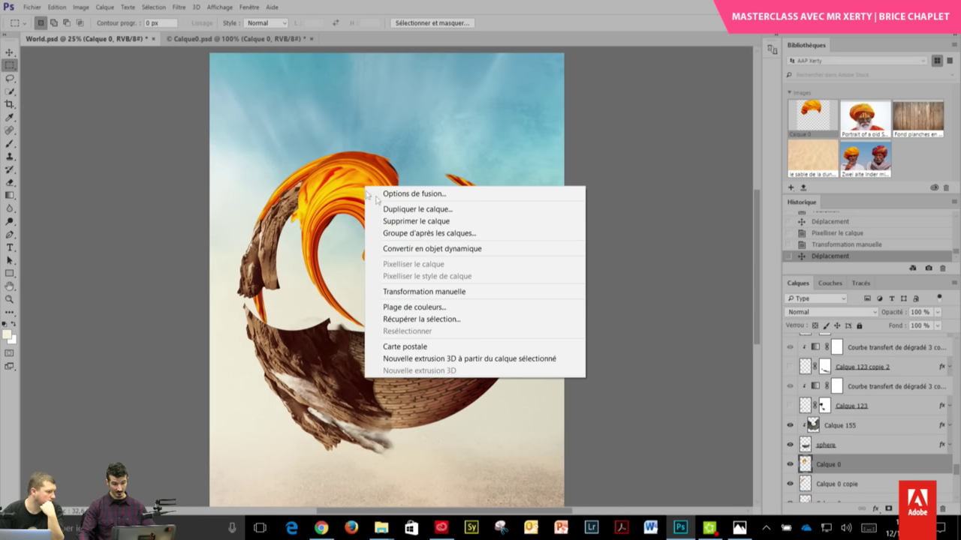
pyautogui.click(413, 293)
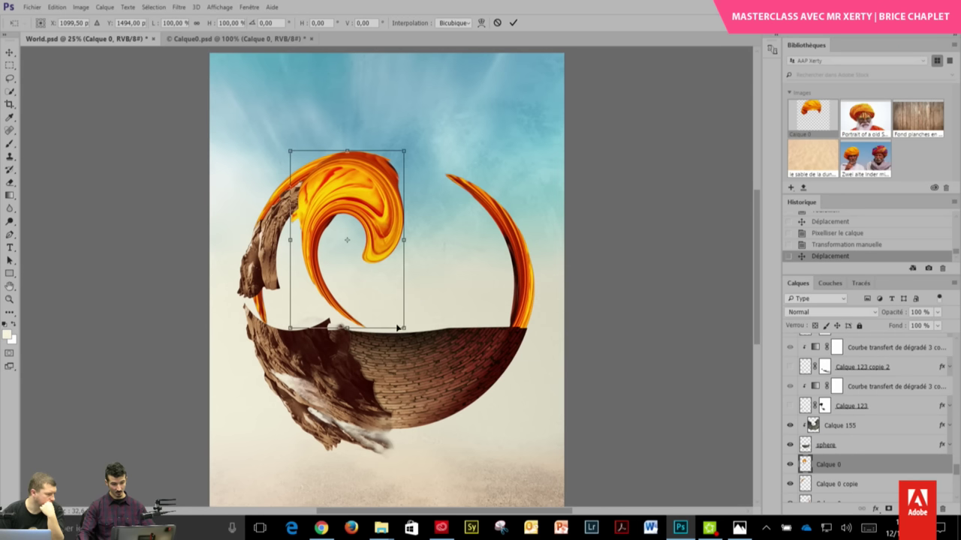
# - Warp the flame swirl into a tall arch curling down on the right and commit it
pyautogui.rightClick(378, 217)
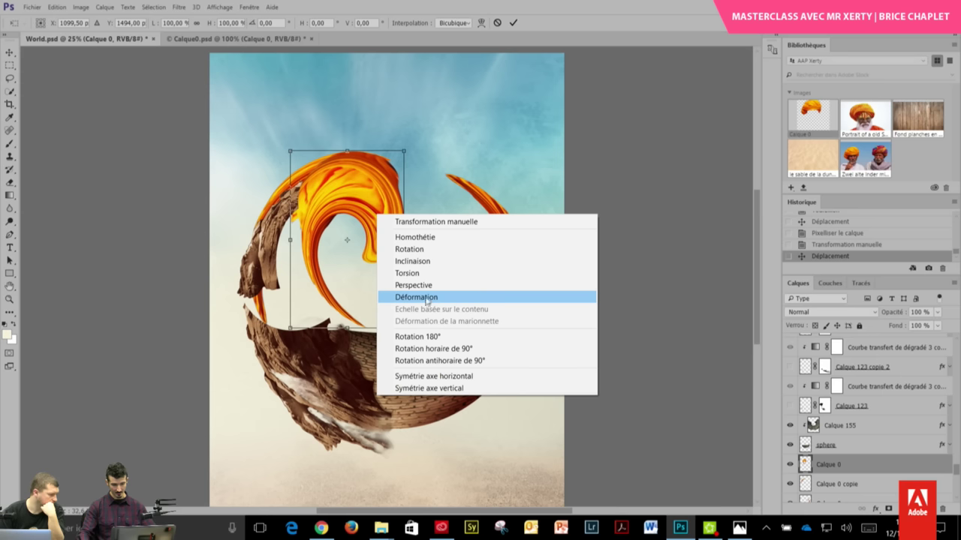
pyautogui.click(426, 298)
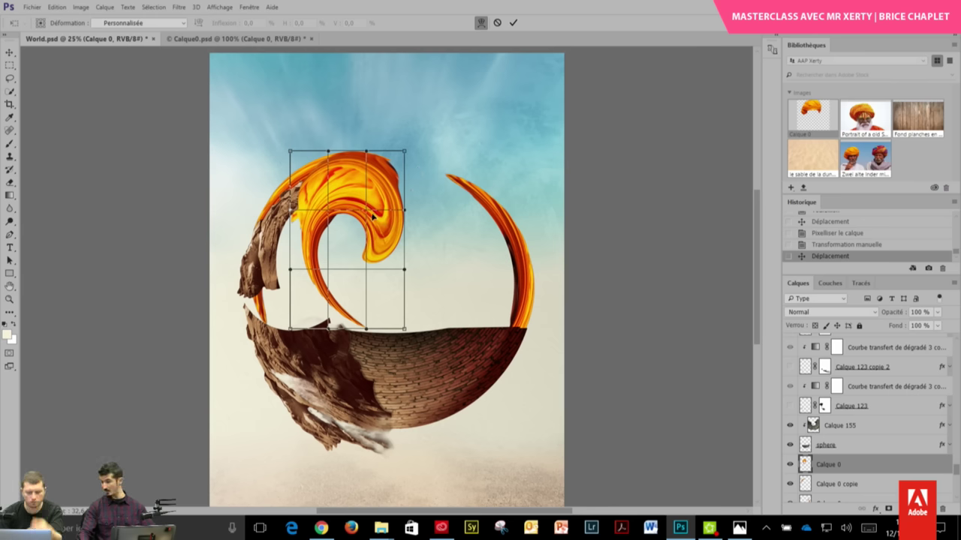
pyautogui.moveTo(374, 205); pyautogui.dragTo(398, 183)
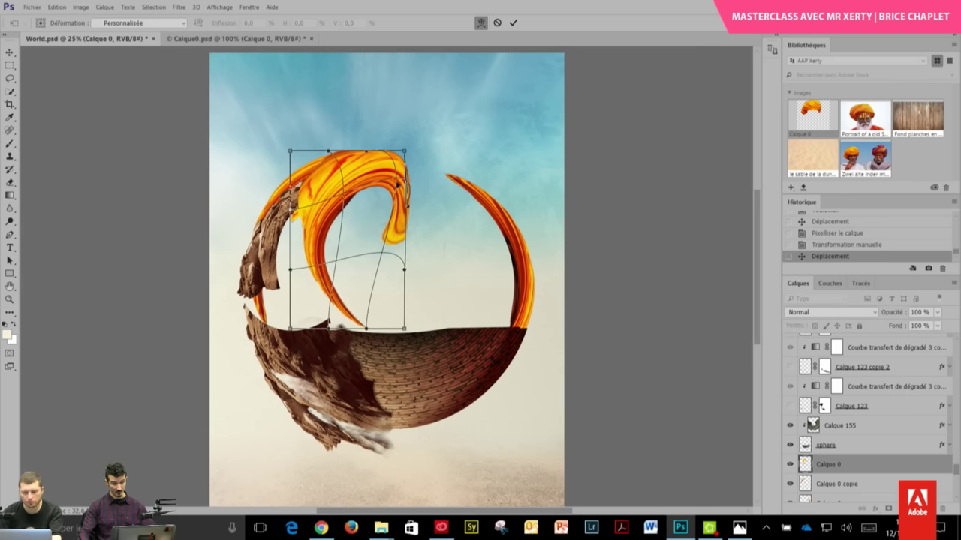
pyautogui.moveTo(347, 201); pyautogui.dragTo(311, 268)
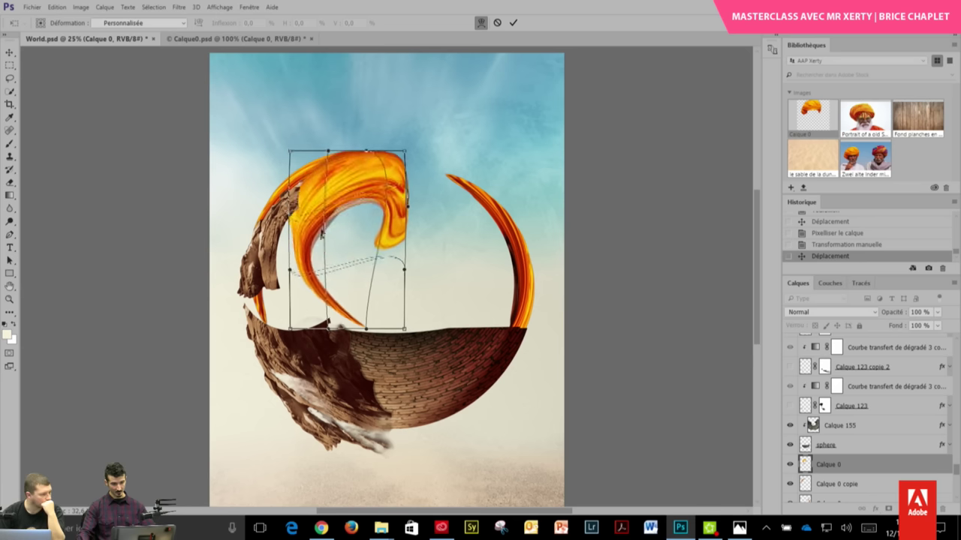
pyautogui.moveTo(311, 268)
pyautogui.mouseDown()
pyautogui.moveTo(416, 182)
pyautogui.moveTo(430, 259)
pyautogui.moveTo(390, 251)
pyautogui.mouseUp()
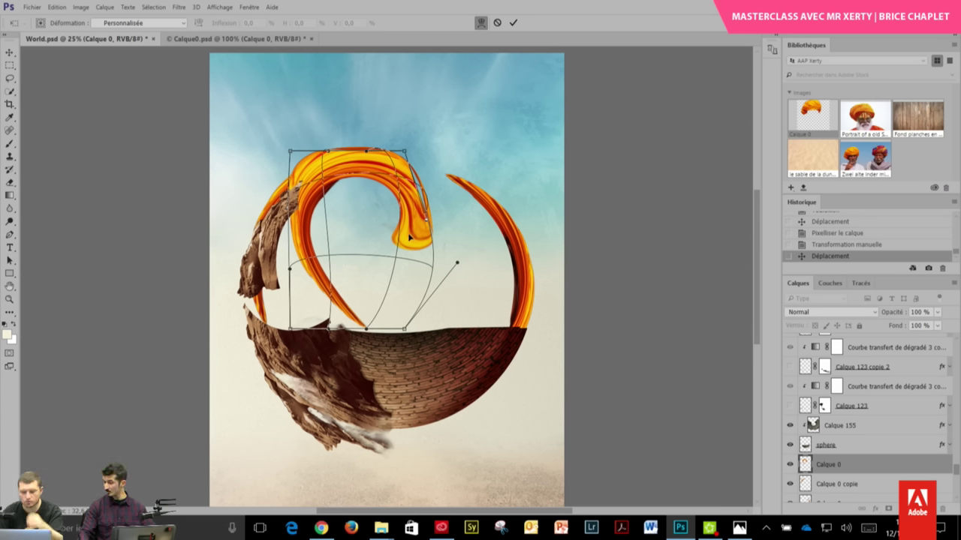
pyautogui.moveTo(383, 232); pyautogui.dragTo(379, 212)
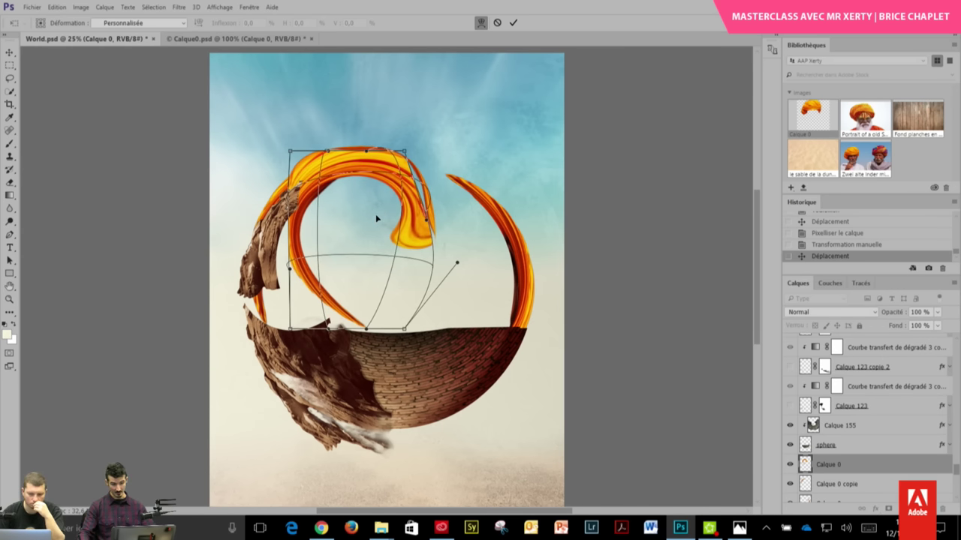
pyautogui.press('Return')
pyautogui.press('m')
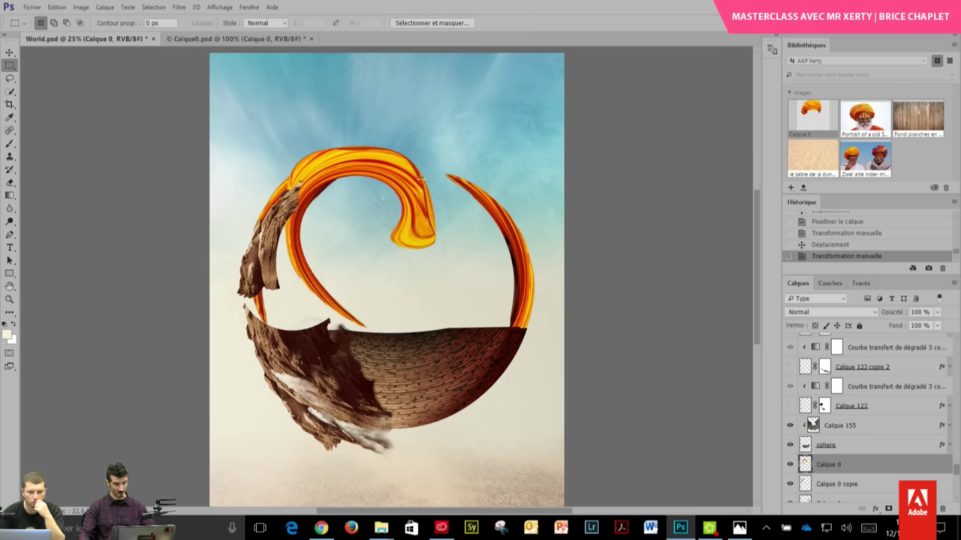
pyautogui.rightClick(417, 175)
# - Rotate the flame to 135°, shrink it to about 70%, and distort its corners around the ring's right arc
pyautogui.click(488, 281)
pyautogui.moveTo(488, 286)
pyautogui.mouseDown()
pyautogui.moveTo(506, 295)
pyautogui.moveTo(467, 340)
pyautogui.mouseUp()
pyautogui.moveTo(568, 290)
pyautogui.mouseDown()
pyautogui.moveTo(510, 326)
pyautogui.moveTo(521, 295)
pyautogui.mouseUp()
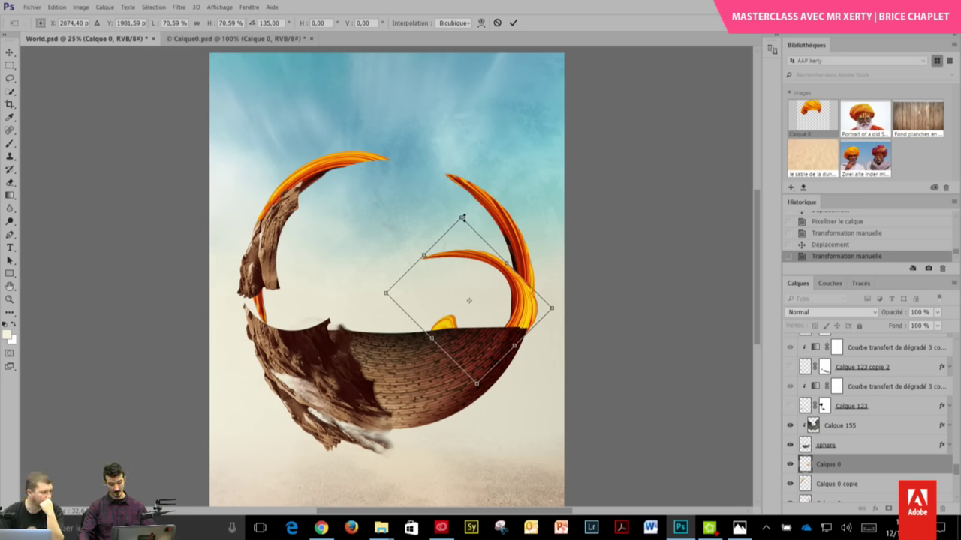
pyautogui.moveTo(462, 219); pyautogui.dragTo(462, 153)
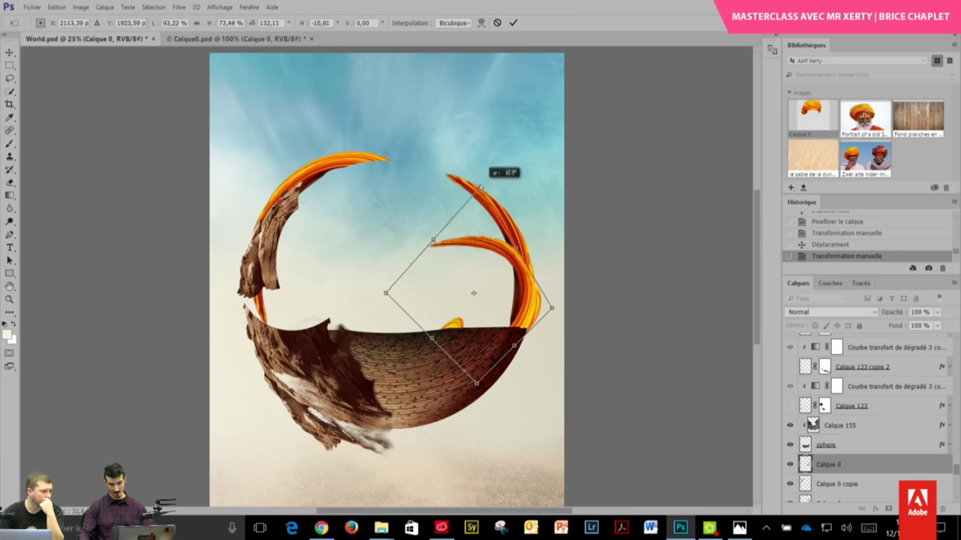
pyautogui.moveTo(385, 292); pyautogui.dragTo(323, 285)
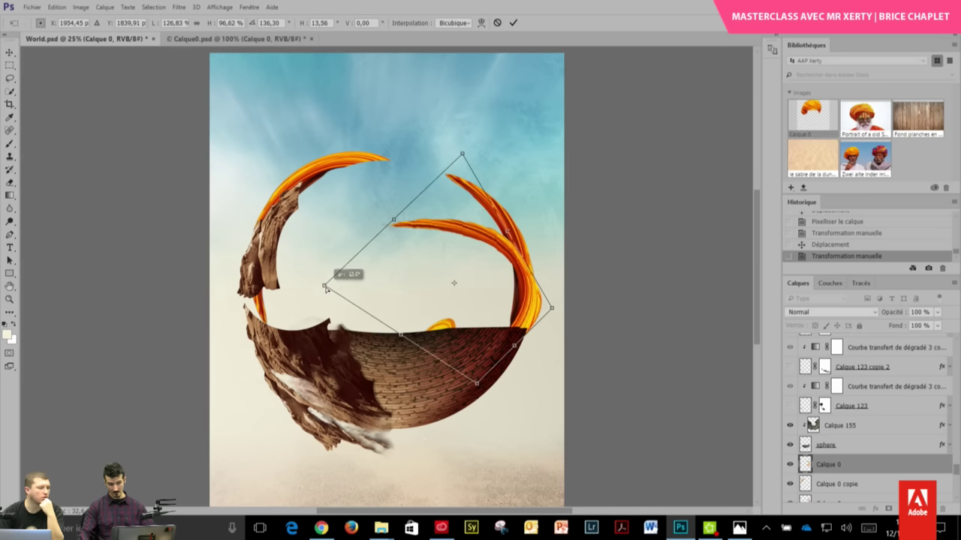
pyautogui.moveTo(450, 370)
pyautogui.mouseDown()
pyautogui.moveTo(432, 286)
pyautogui.moveTo(464, 366)
pyautogui.mouseUp()
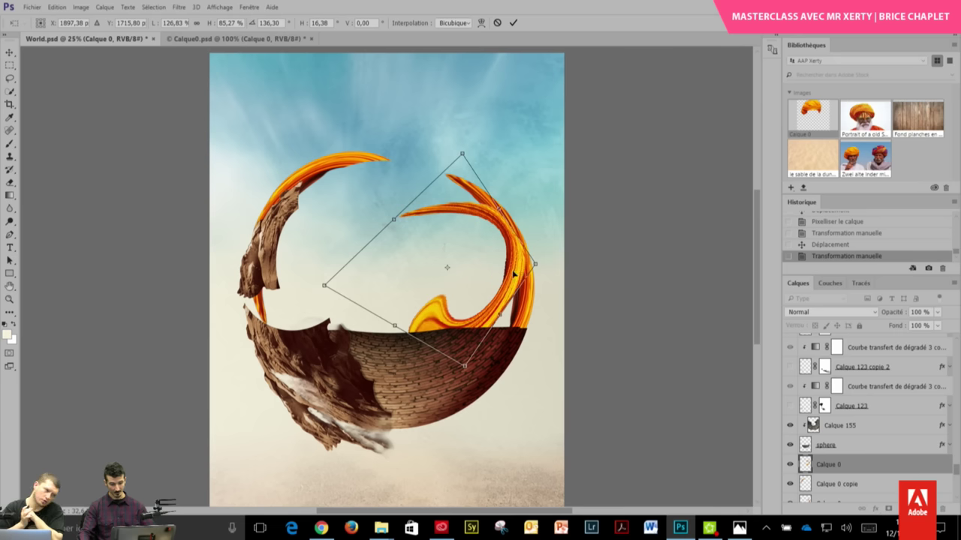
pyautogui.press('Return')
pyautogui.click(178, 7)
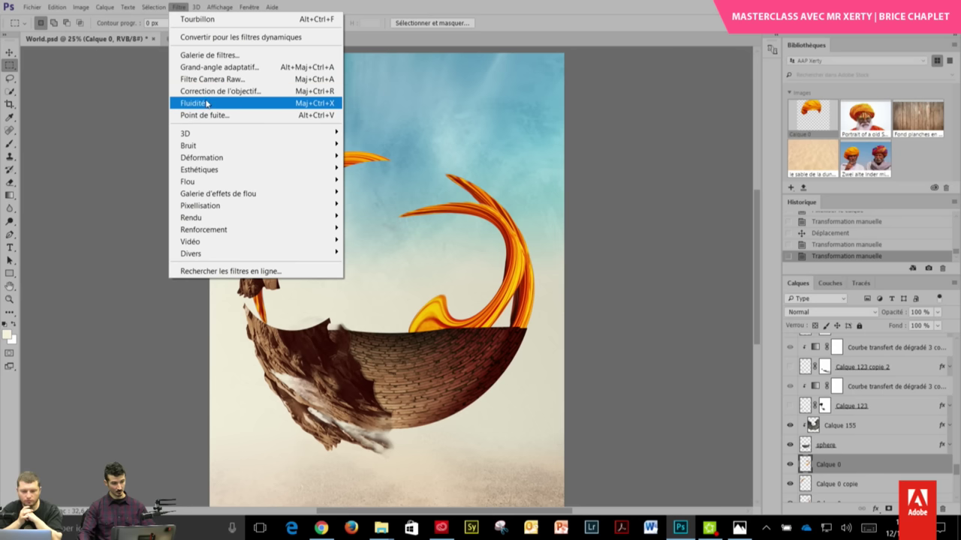
# - Cancel Liquify and move the flame swirl down behind the rim, then back up
pyautogui.click(197, 103)
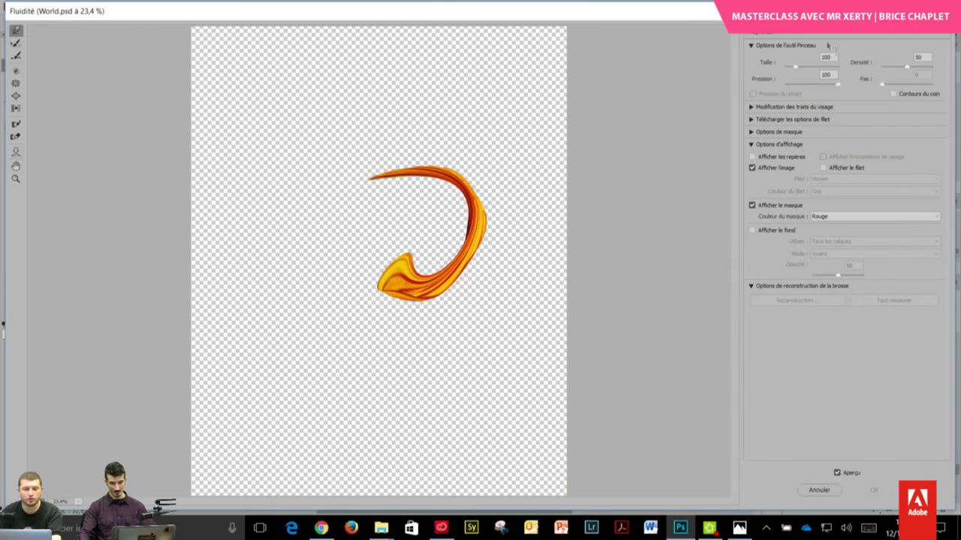
pyautogui.click(818, 489)
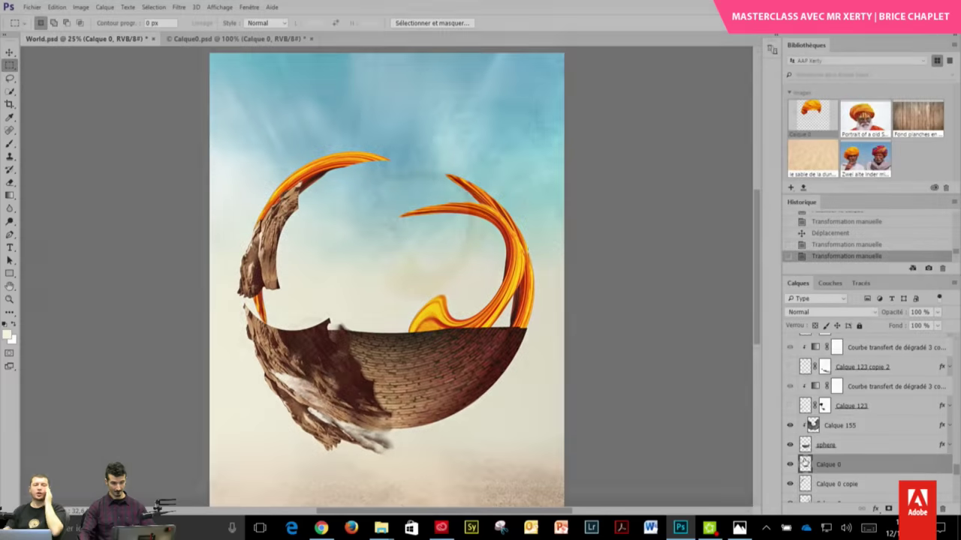
pyautogui.press('v')
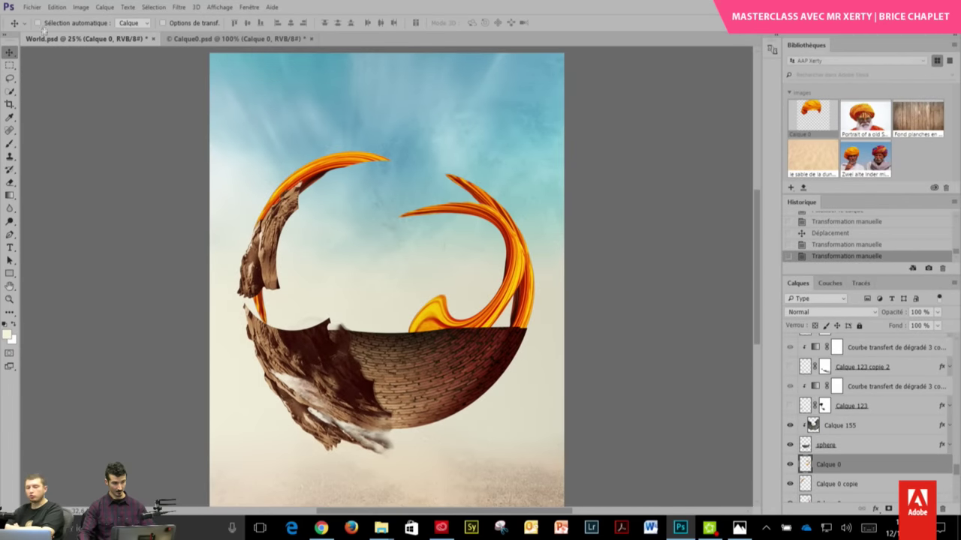
pyautogui.moveTo(434, 269); pyautogui.dragTo(485, 313)
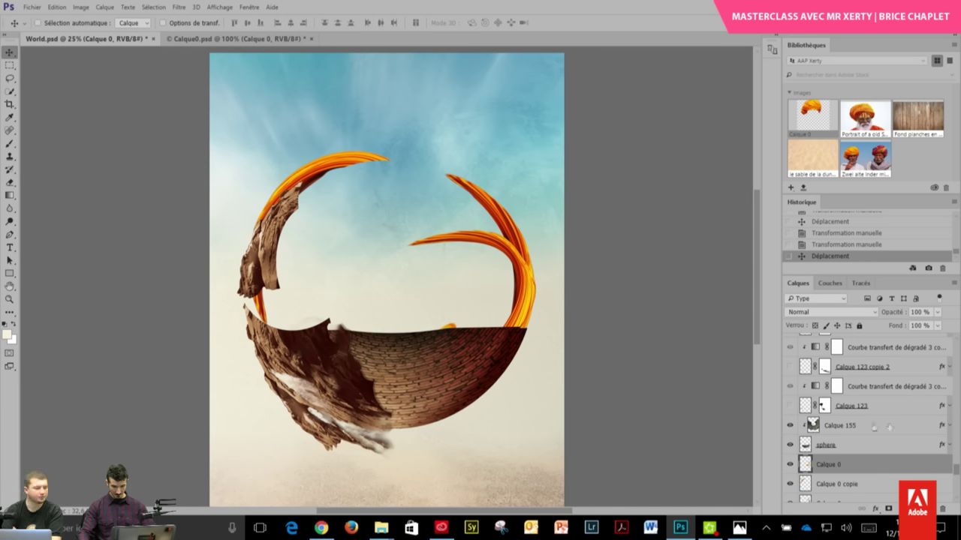
pyautogui.moveTo(481, 234); pyautogui.dragTo(459, 172)
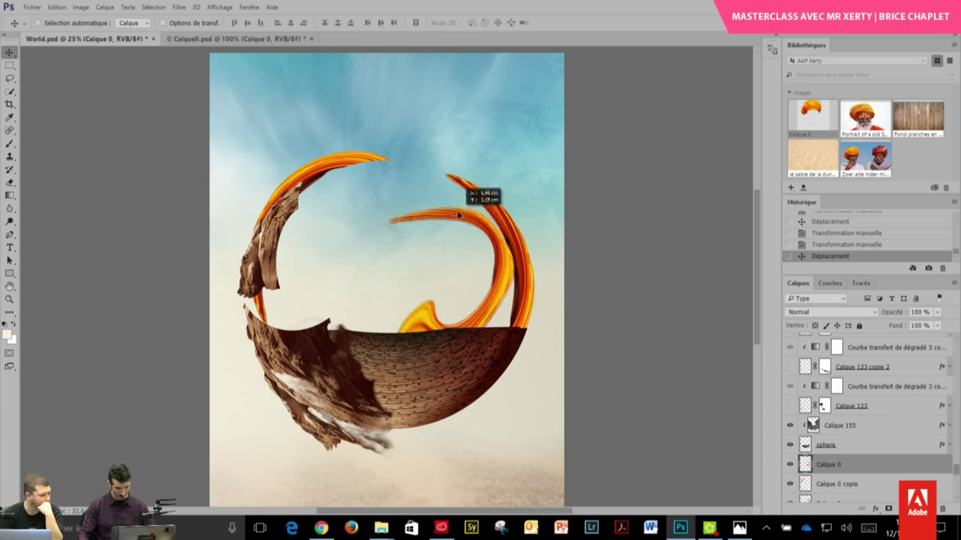
# - Distort the swirl's corners so it arches up over the ring's top right at about 111%
pyautogui.press('m')
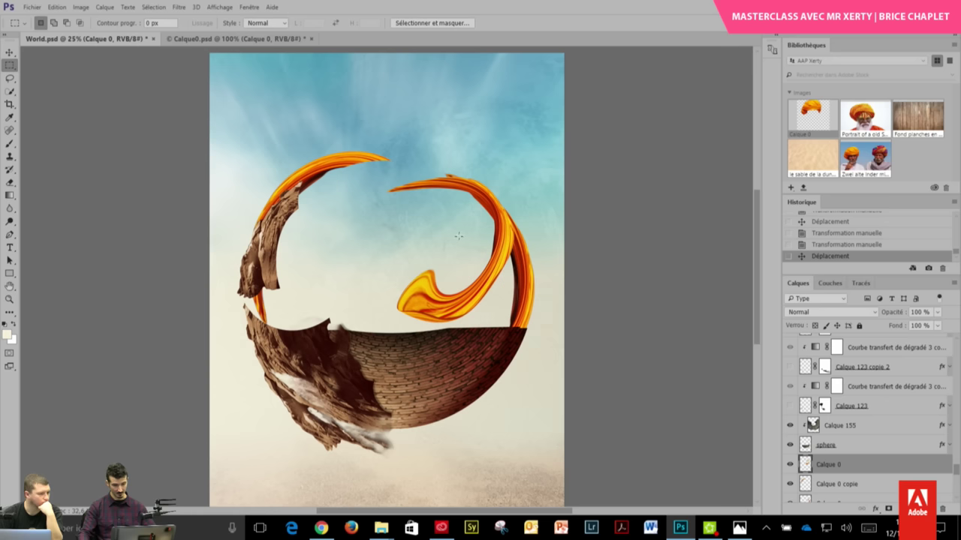
pyautogui.rightClick(458, 235)
pyautogui.click(488, 339)
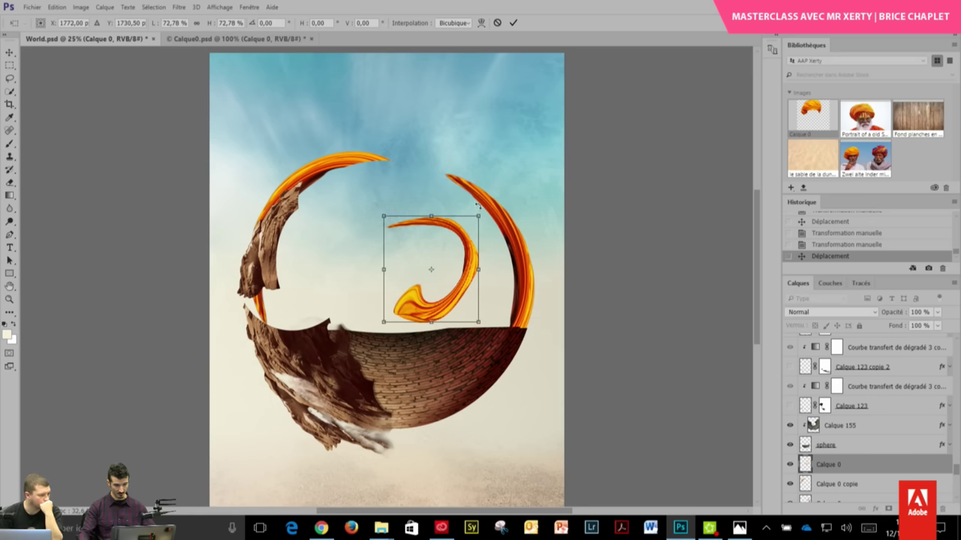
pyautogui.moveTo(478, 216); pyautogui.dragTo(460, 223)
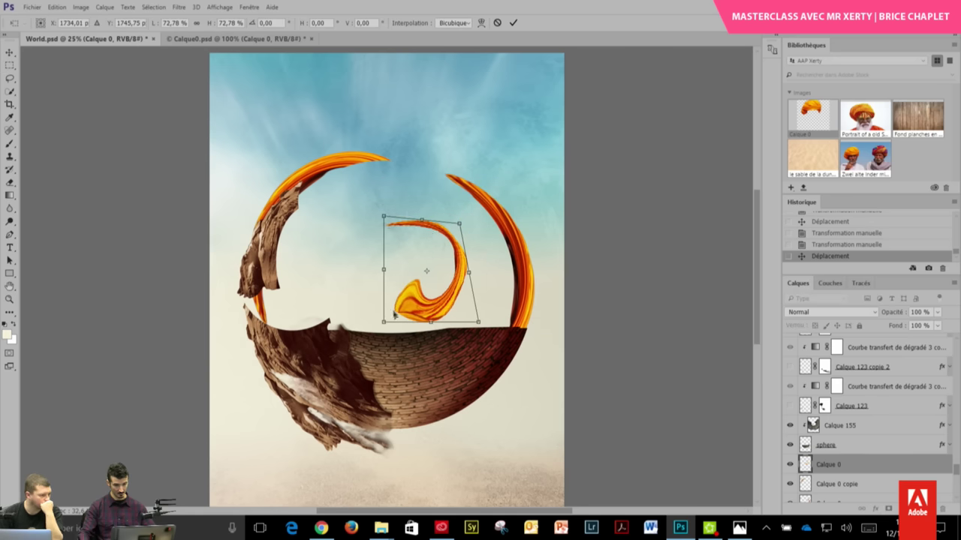
pyautogui.moveTo(384, 322); pyautogui.dragTo(353, 363)
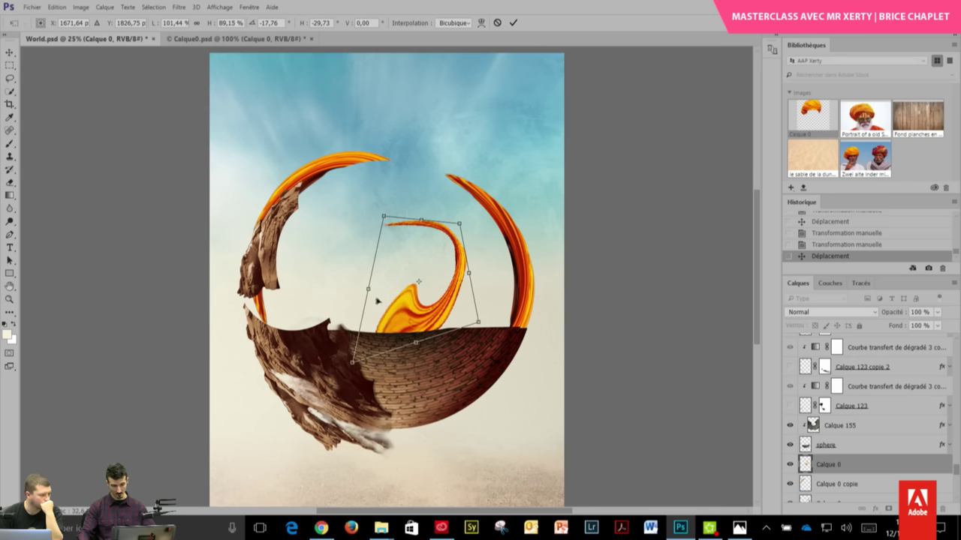
pyautogui.moveTo(385, 220); pyautogui.dragTo(323, 188)
pyautogui.moveTo(459, 223); pyautogui.dragTo(481, 154)
pyautogui.press('Return')
pyautogui.press('m')
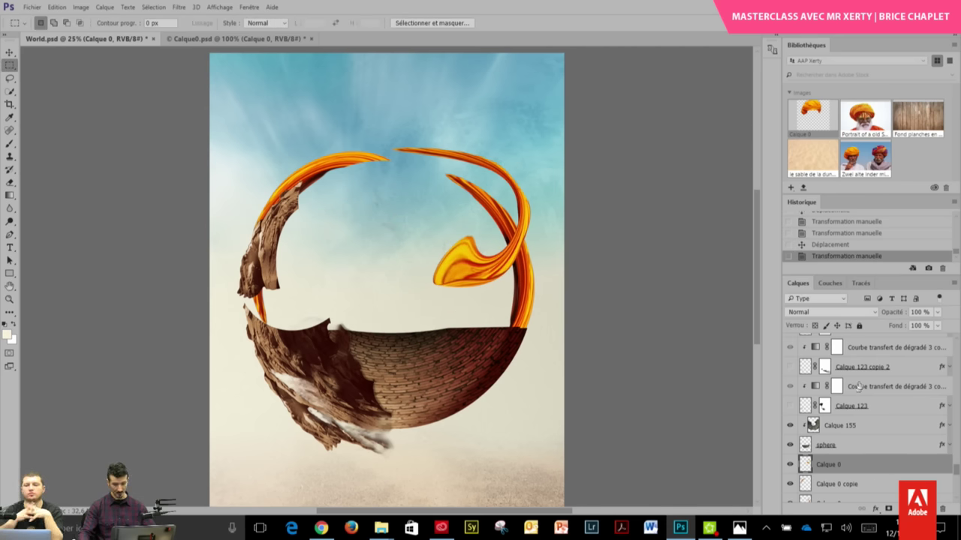
pyautogui.moveTo(858, 465); pyautogui.dragTo(875, 447)
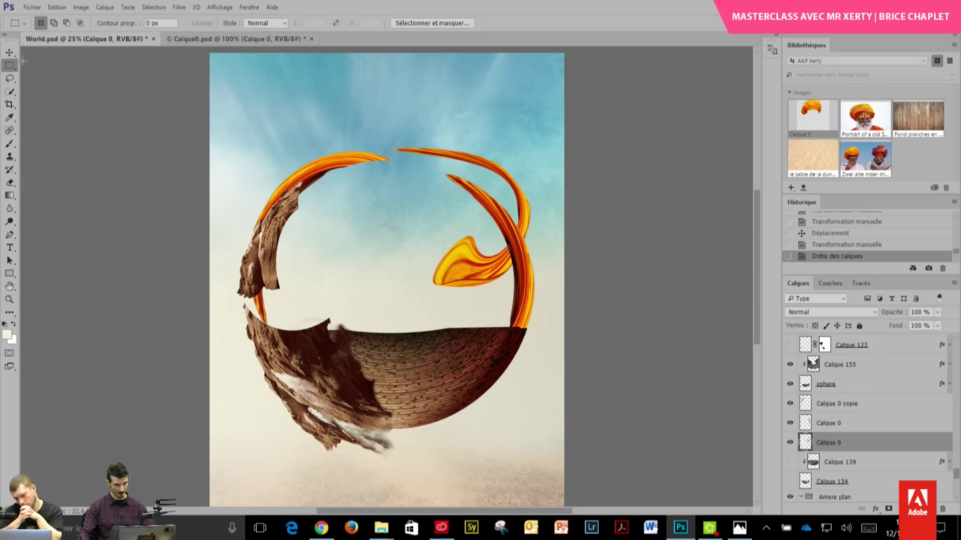
# - Hide the orange Calque 0 swirl and show tissu copie 3/7/8 with their hue layers
pyautogui.click(10, 52)
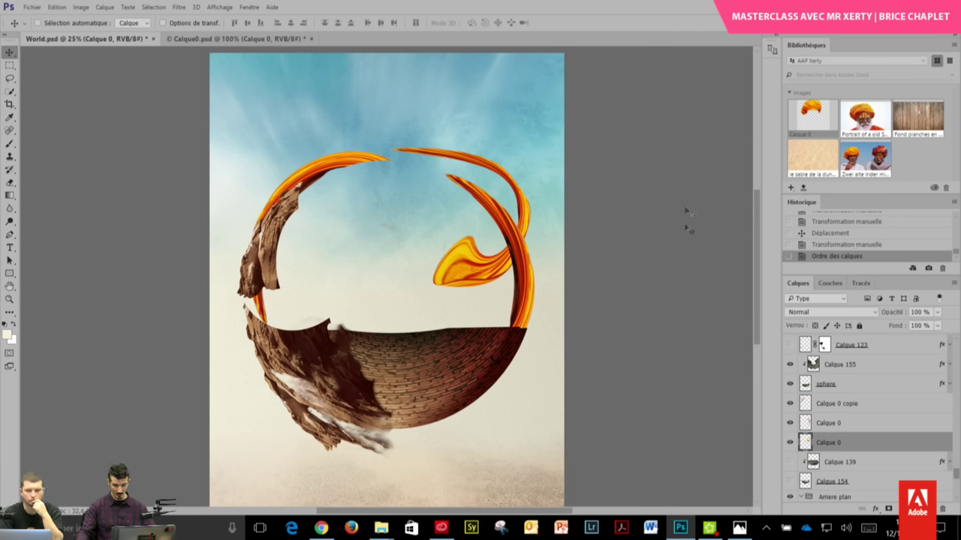
pyautogui.click(791, 442)
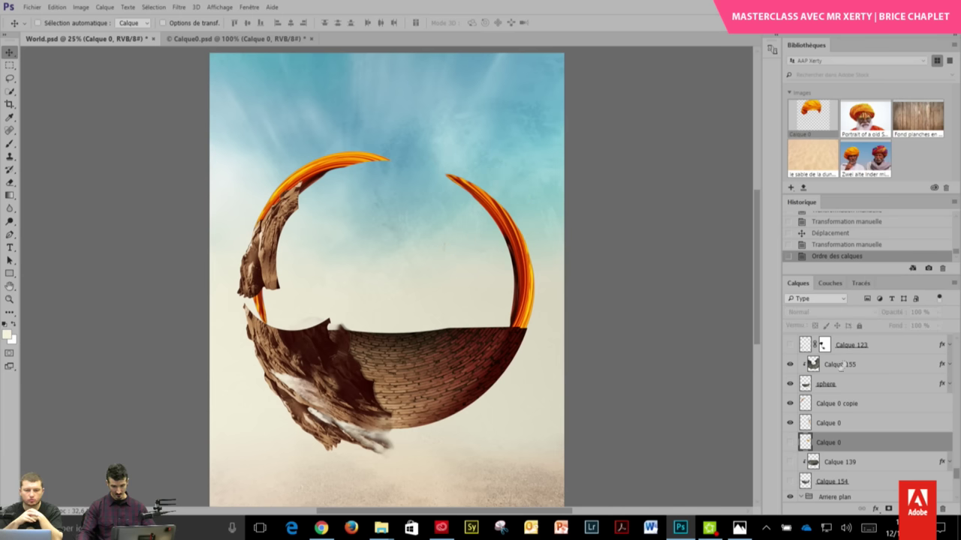
pyautogui.moveTo(957, 476)
pyautogui.mouseDown()
pyautogui.moveTo(953, 452)
pyautogui.moveTo(931, 444)
pyautogui.mouseUp()
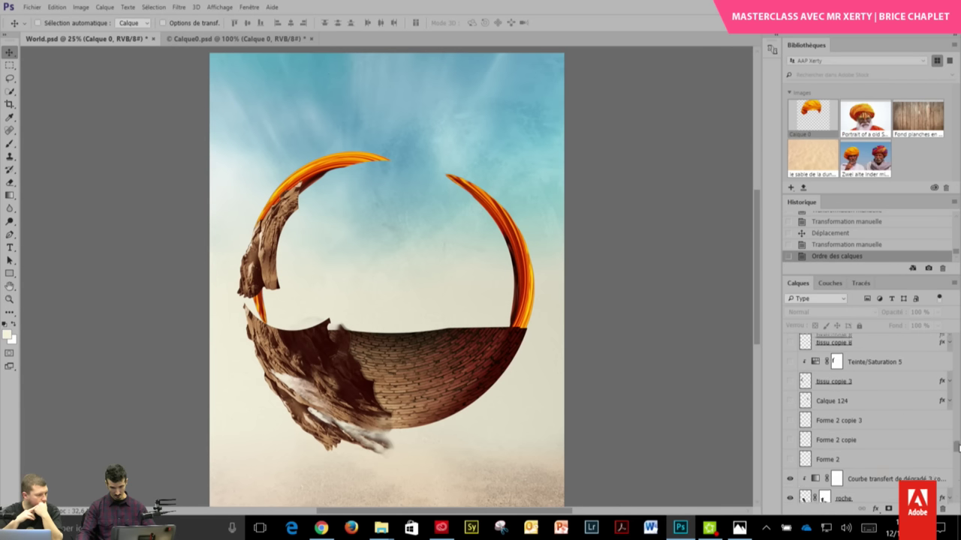
pyautogui.click(790, 445)
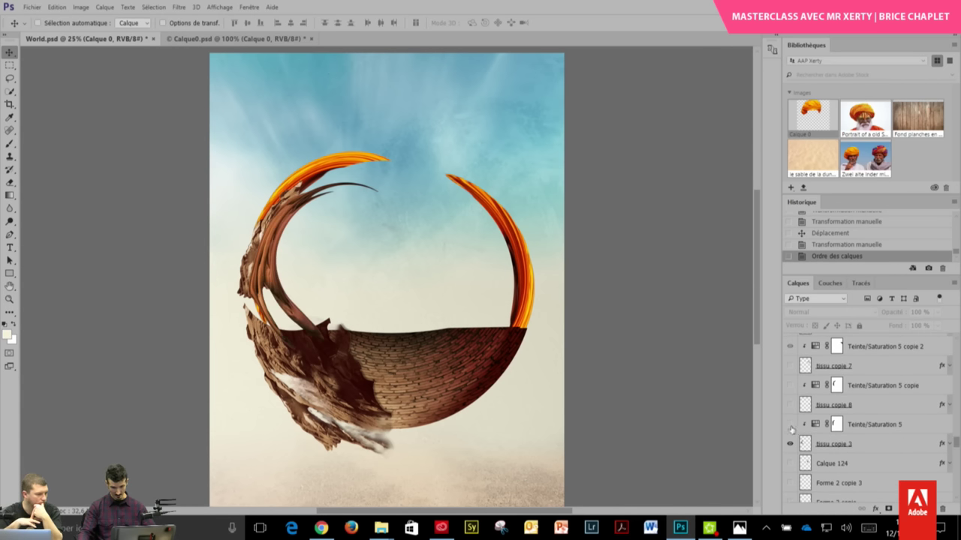
pyautogui.moveTo(789, 425); pyautogui.dragTo(789, 365)
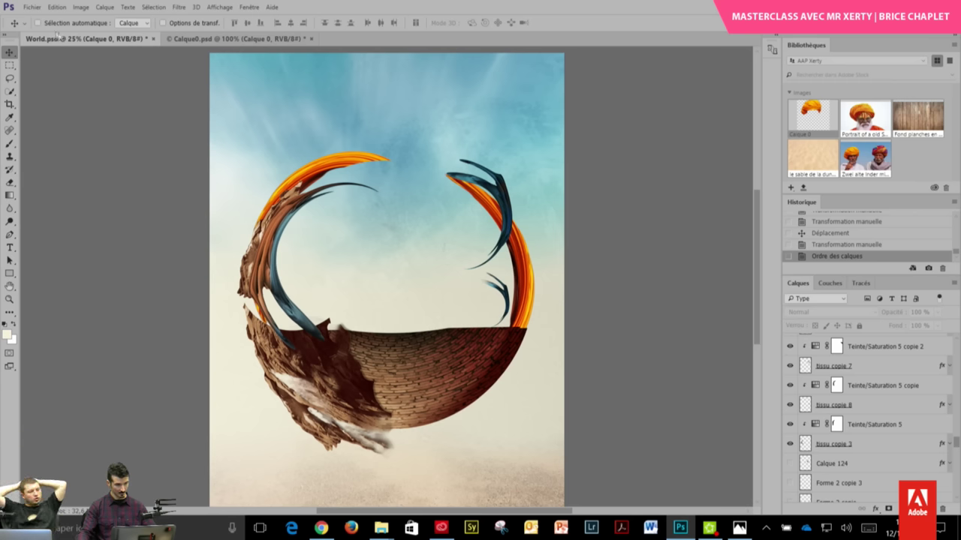
pyautogui.click(37, 23)
pyautogui.click(321, 170)
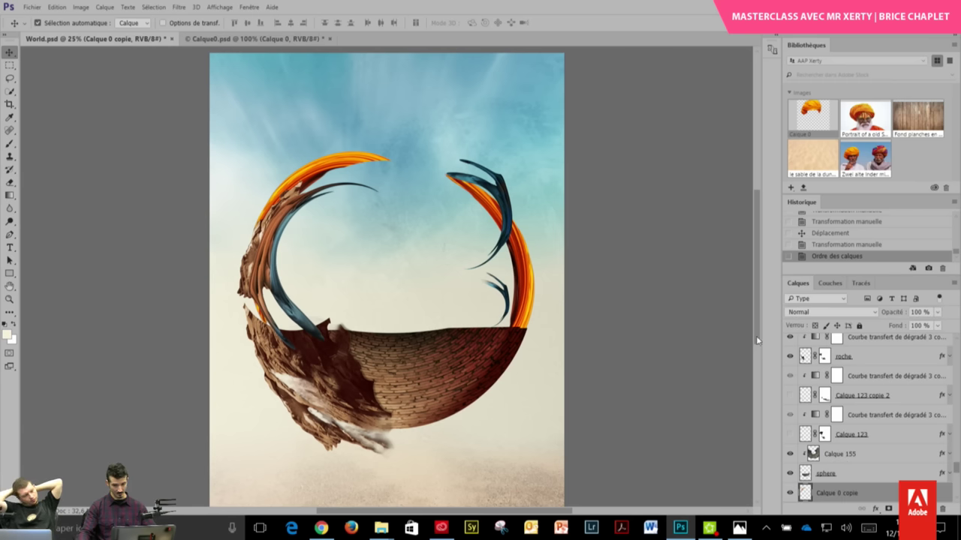
# - Hide the remaining orange arc, zoom to 50%, and hide the rocky Calque 142 copie
pyautogui.scroll(-3, 792, 397)
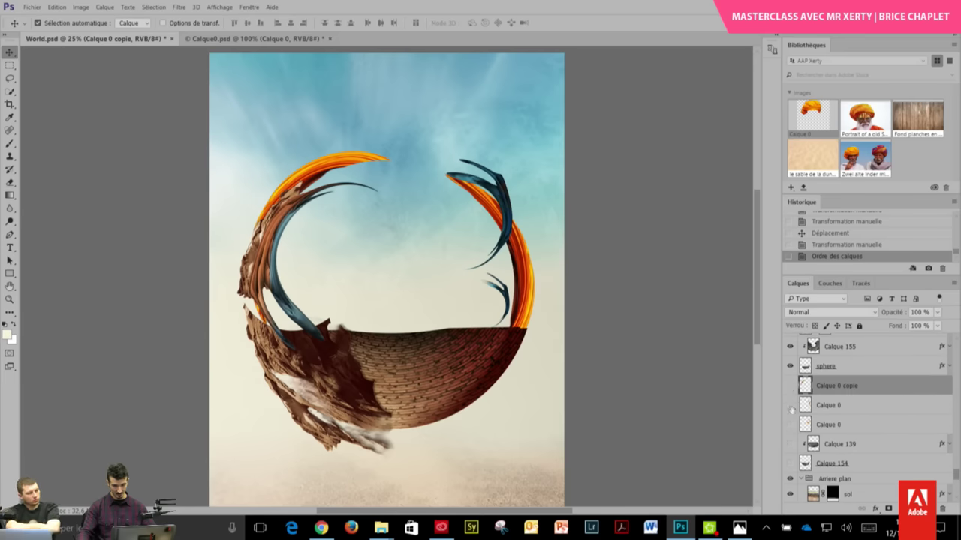
pyautogui.click(790, 406)
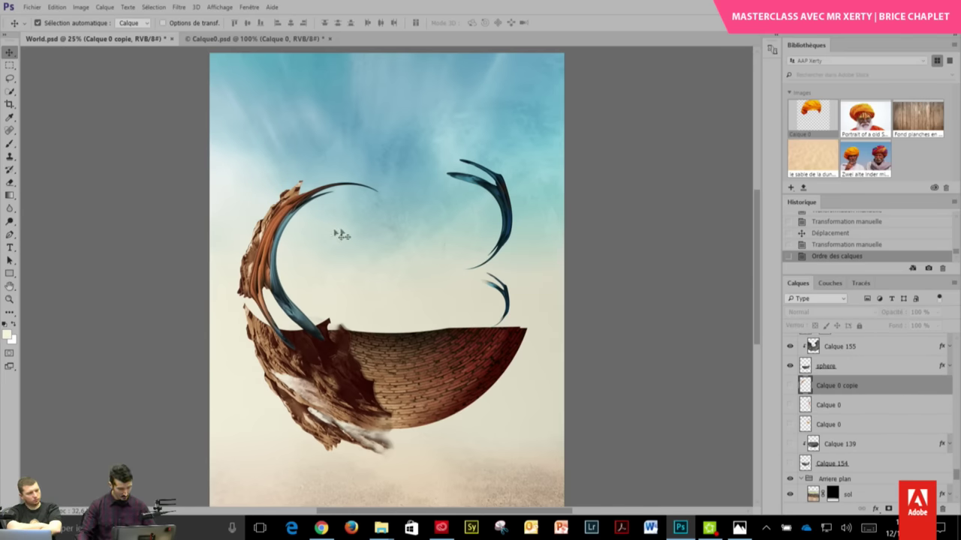
pyautogui.hotkey('ctrl', '+')
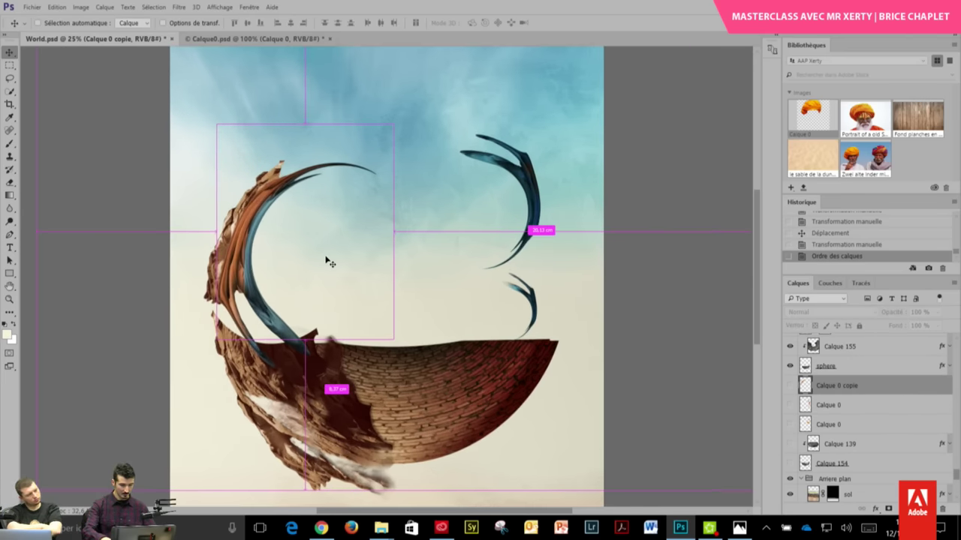
pyautogui.hotkey('ctrl', '+')
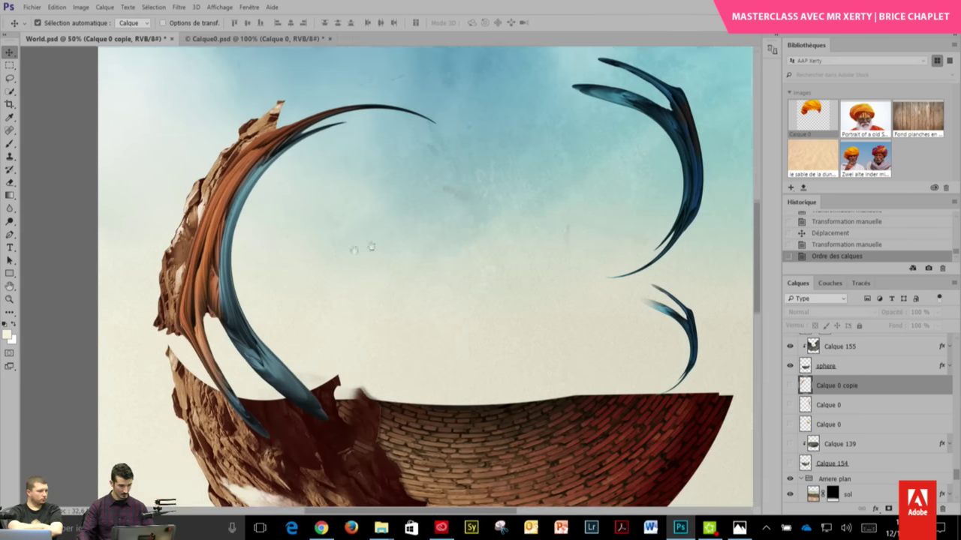
pyautogui.moveTo(371, 246); pyautogui.dragTo(429, 253)
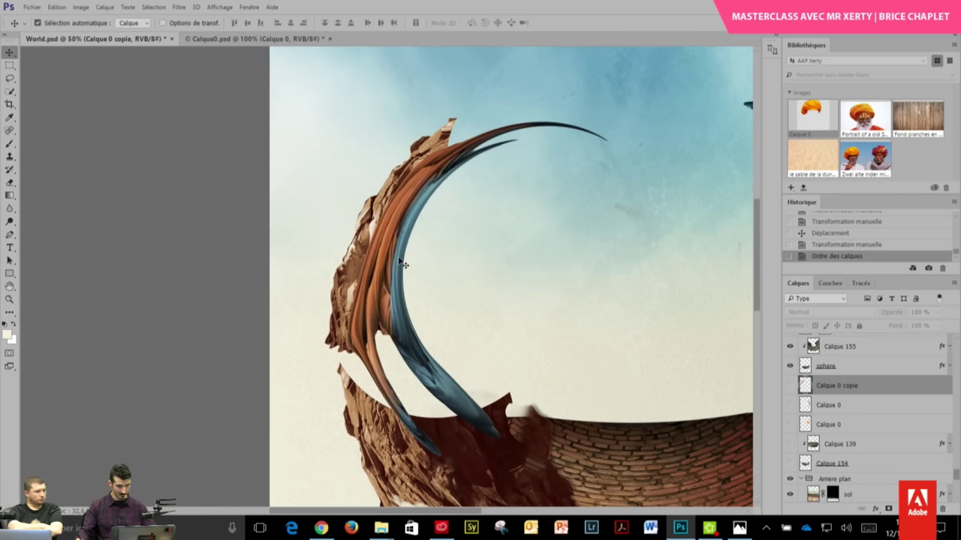
pyautogui.click(375, 217)
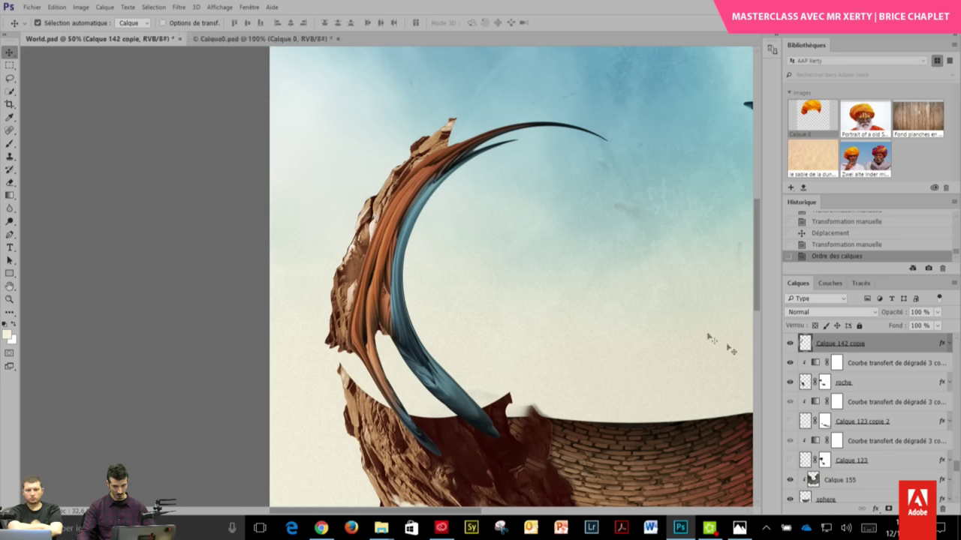
pyautogui.click(789, 344)
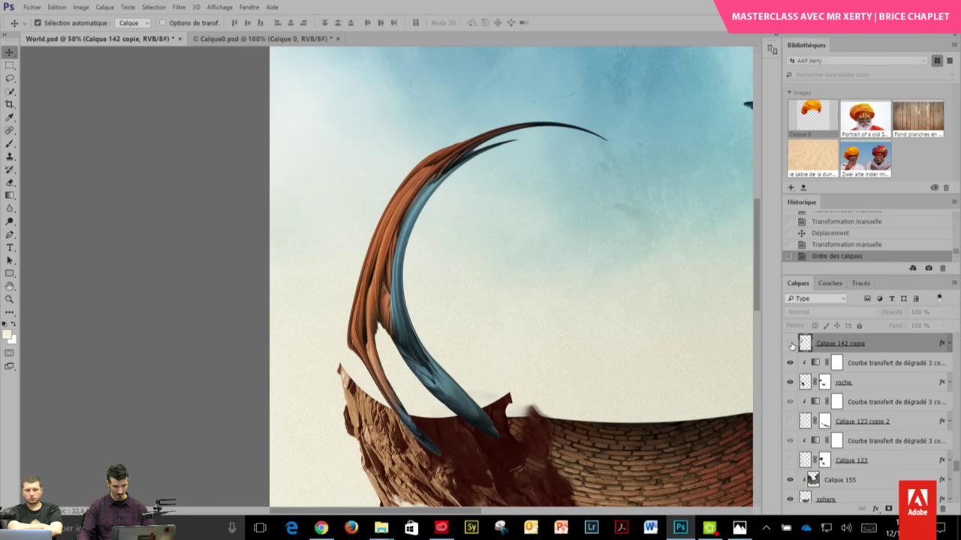
pyautogui.click(391, 258)
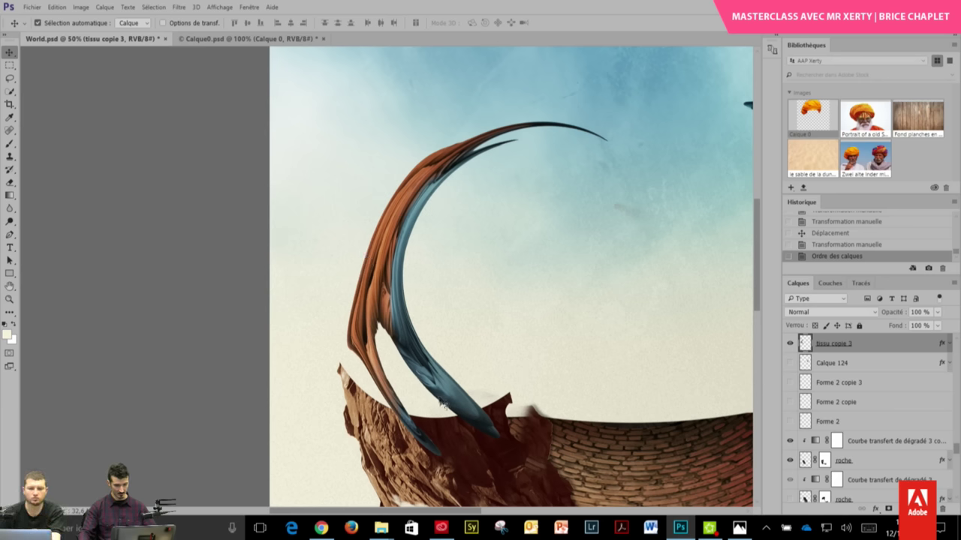
pyautogui.scroll(3, 957, 448)
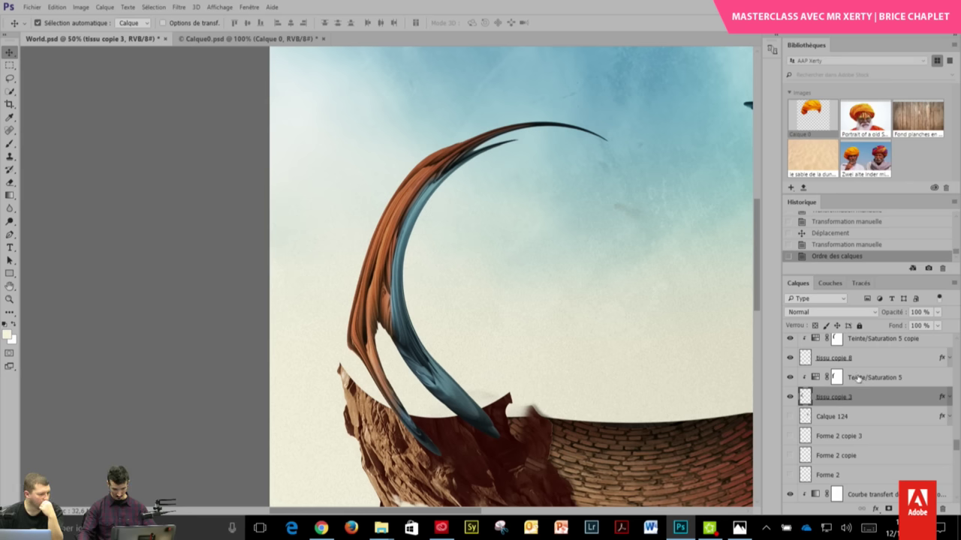
# - Set Teinte/Saturation 5 hue to -180 and disable its mask so the strand turns blue
pyautogui.doubleClick(858, 379)
pyautogui.doubleClick(818, 378)
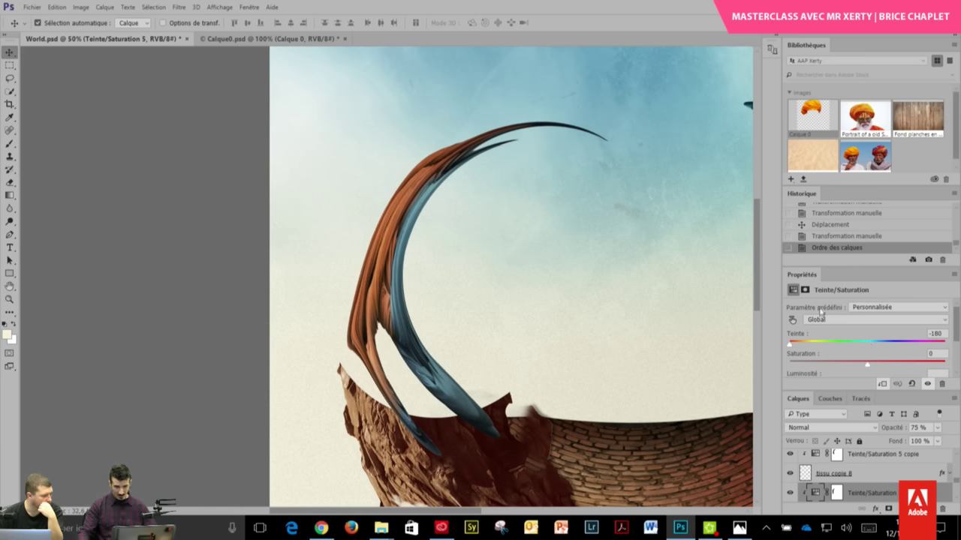
pyautogui.moveTo(795, 348); pyautogui.dragTo(788, 354)
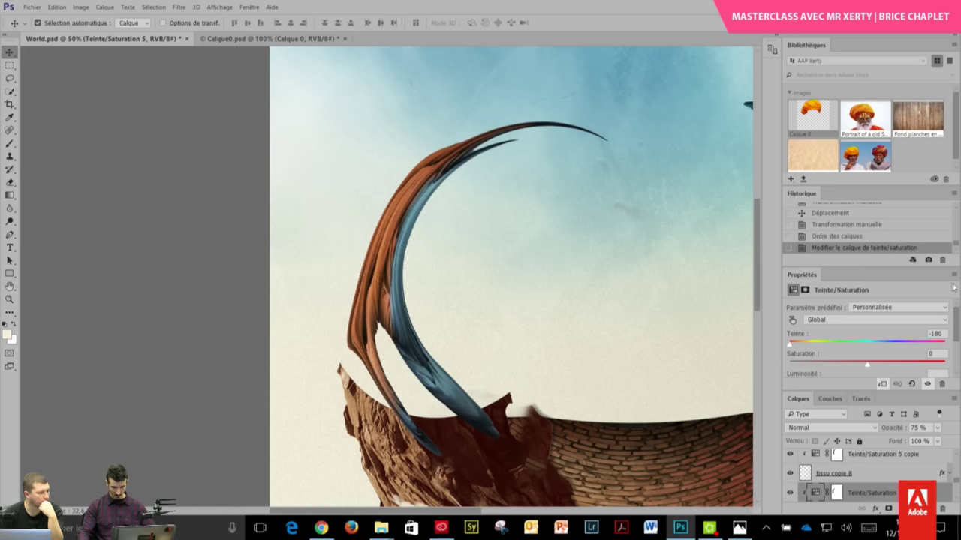
pyautogui.rightClick(836, 497)
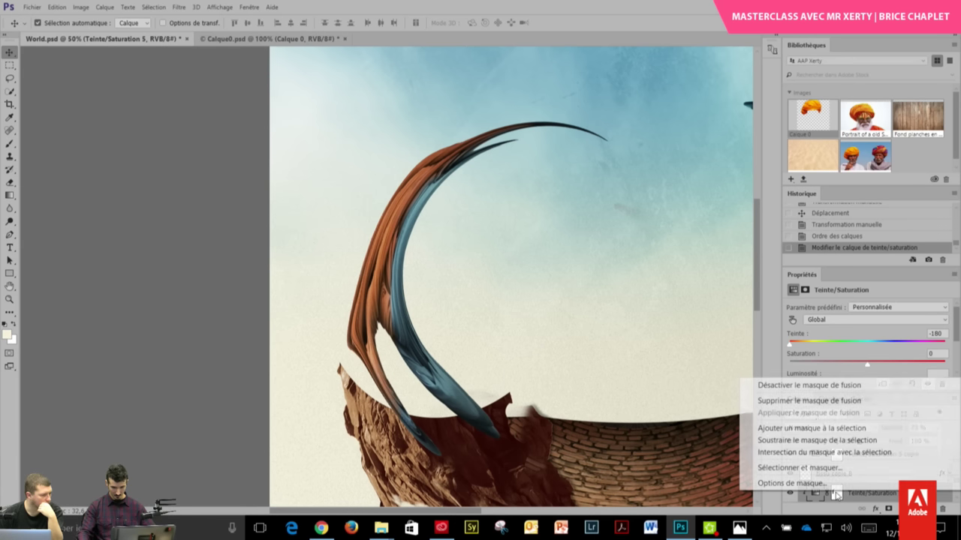
pyautogui.click(824, 387)
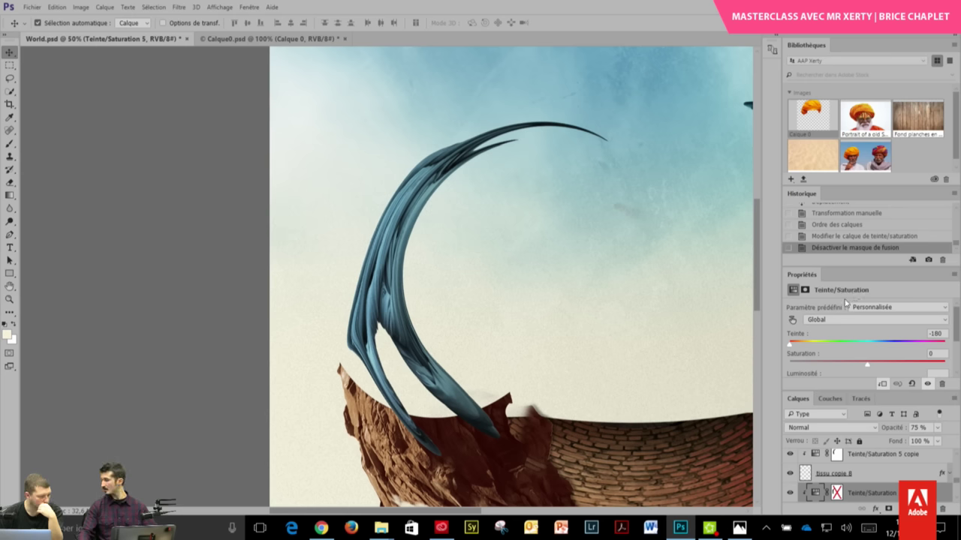
pyautogui.moveTo(791, 345); pyautogui.dragTo(788, 345)
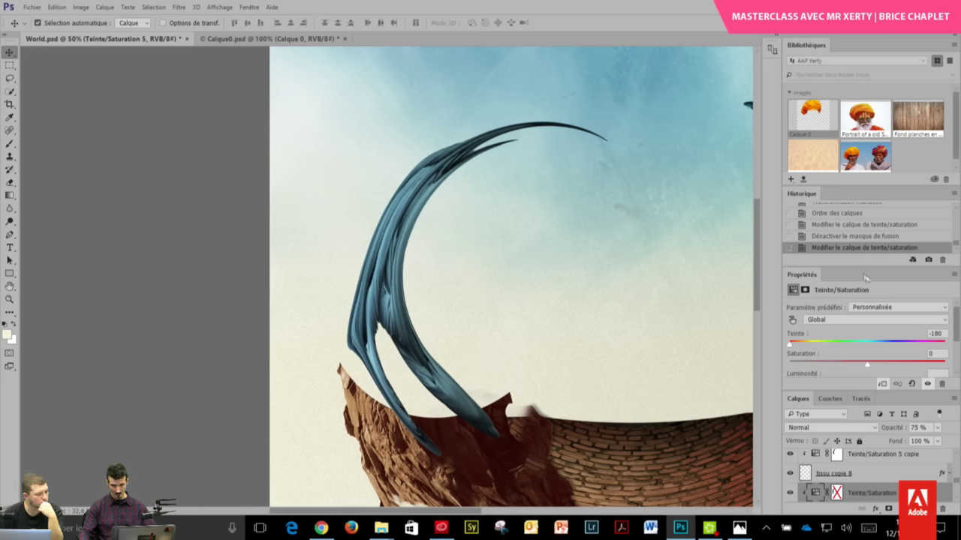
pyautogui.doubleClick(809, 278)
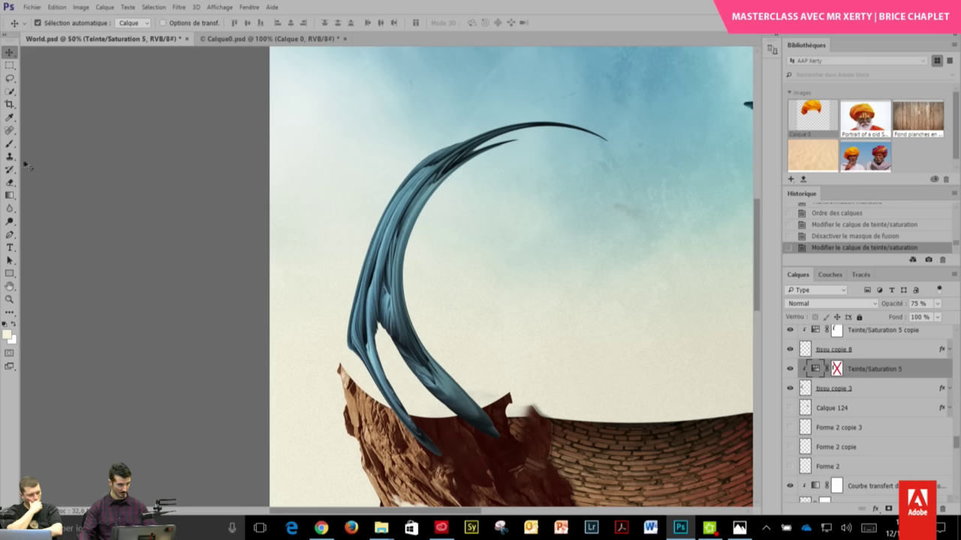
# - Set up an 87 px brush with its flow lowered to 21%
pyautogui.click(10, 144)
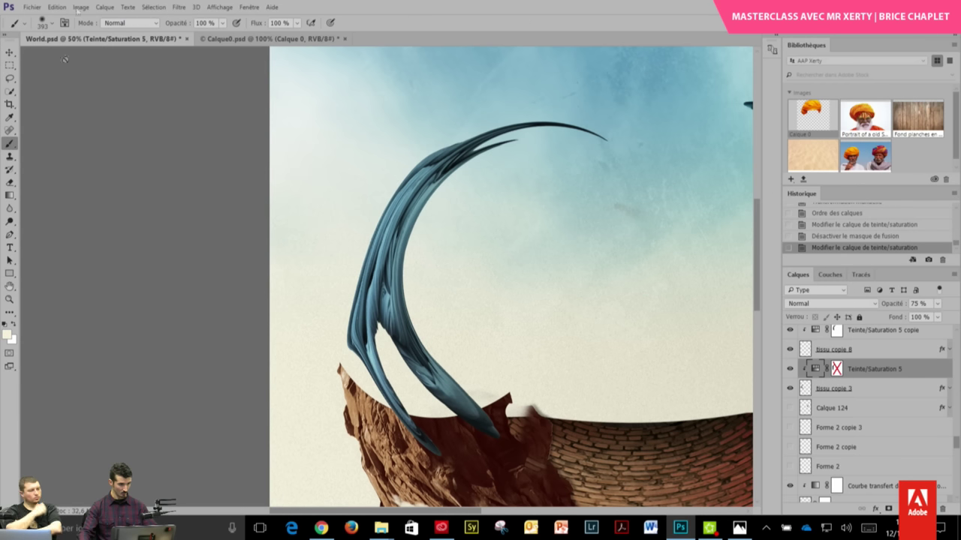
pyautogui.click(50, 22)
pyautogui.moveTo(84, 57); pyautogui.dragTo(91, 55)
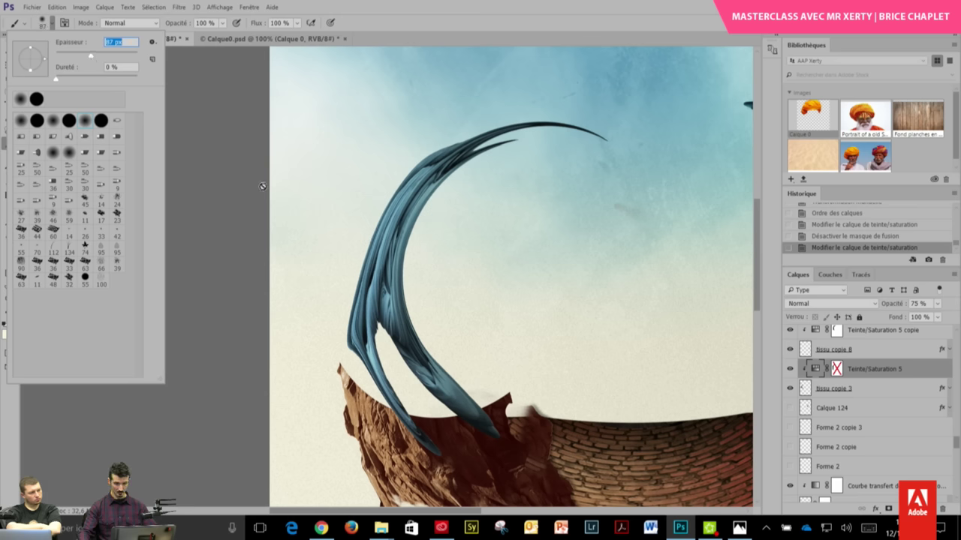
pyautogui.click(299, 26)
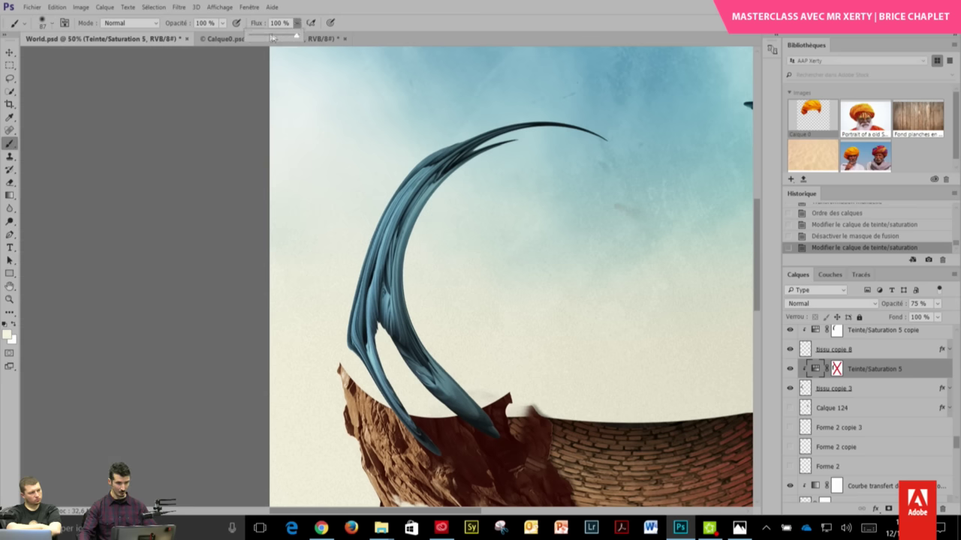
pyautogui.moveTo(257, 37); pyautogui.dragTo(260, 40)
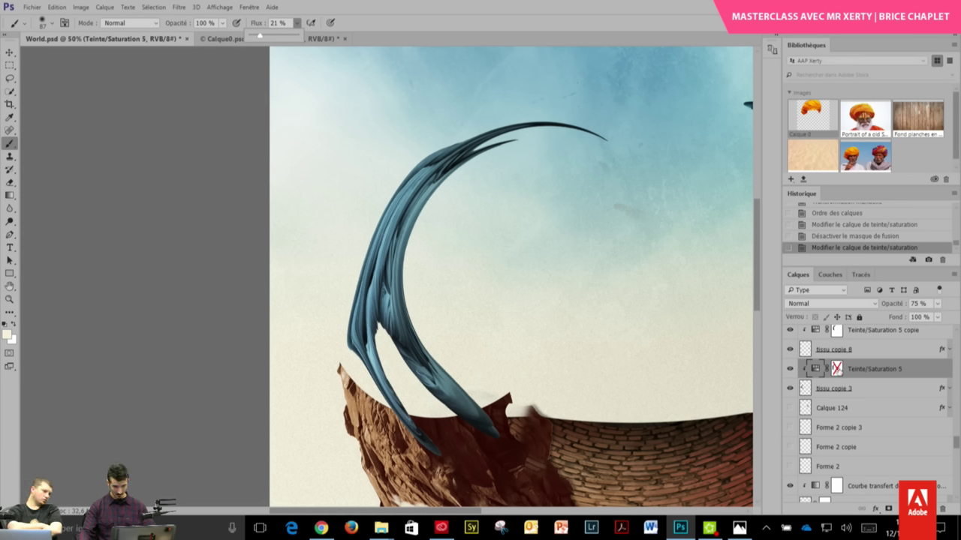
# - Replace the Teinte/Saturation 5 mask with a fresh white mask
pyautogui.click(837, 368)
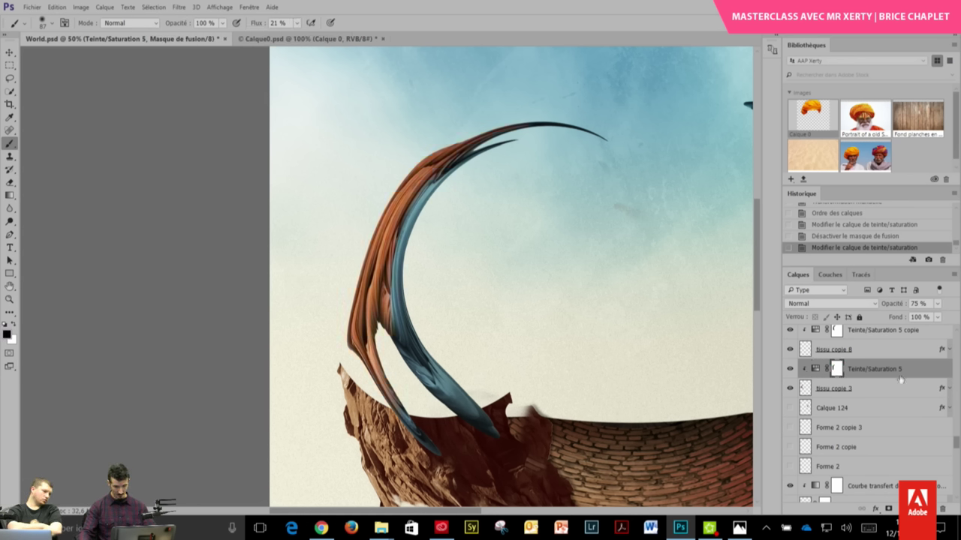
pyautogui.rightClick(836, 369)
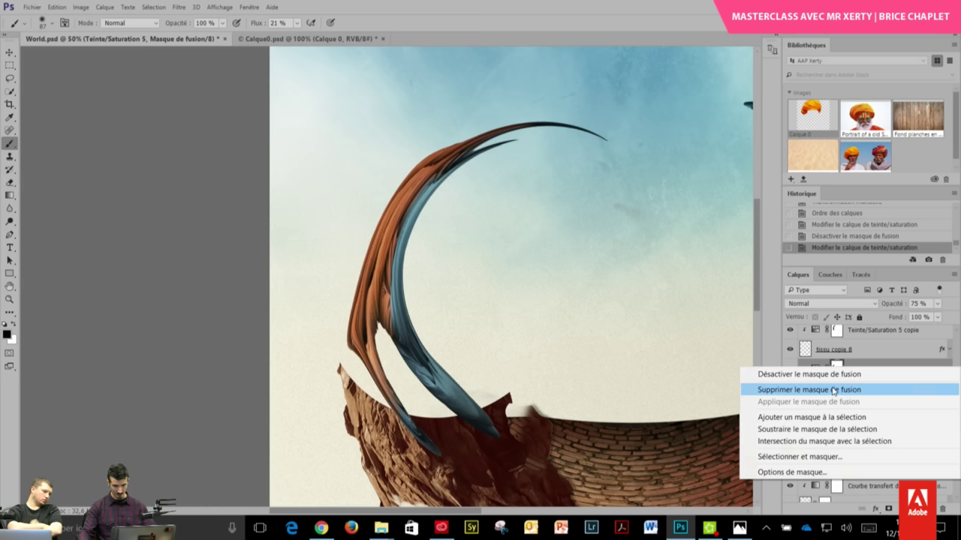
pyautogui.click(834, 391)
pyautogui.click(888, 509)
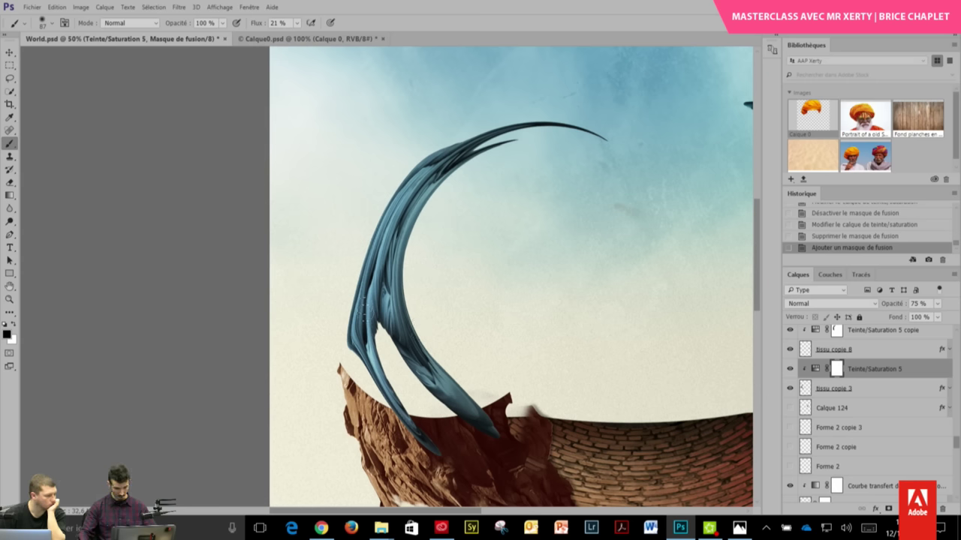
# - Paint orange back along the strand's left edge on the mask, then zoom out to 33.3%
pyautogui.moveTo(364, 310); pyautogui.dragTo(357, 302)
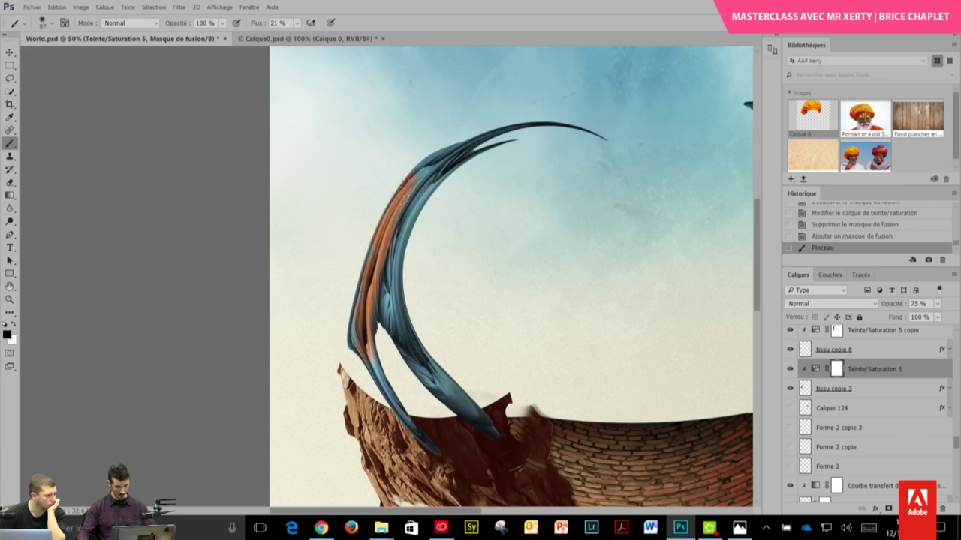
pyautogui.click(415, 178)
pyautogui.click(297, 23)
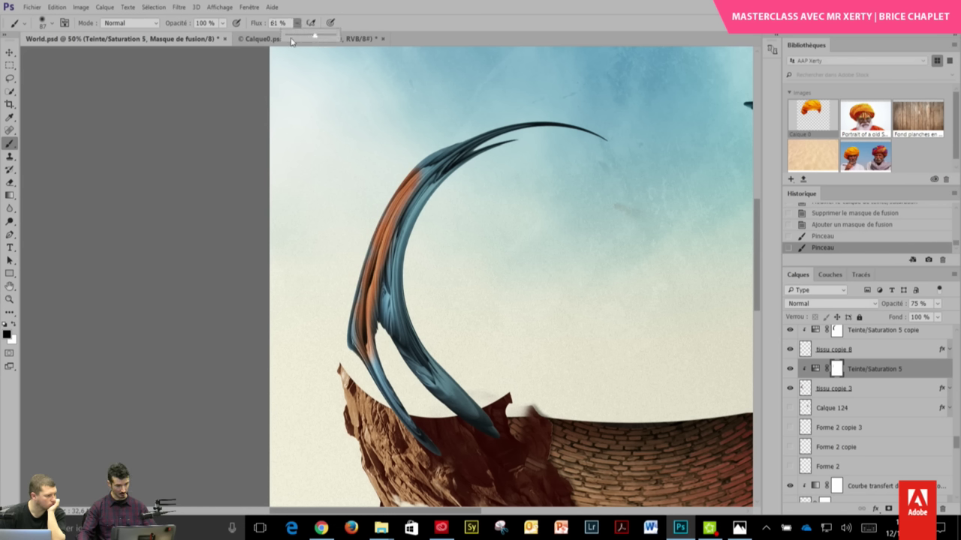
pyautogui.click(424, 154)
pyautogui.moveTo(442, 146)
pyautogui.mouseDown()
pyautogui.moveTo(365, 241)
pyautogui.moveTo(359, 363)
pyautogui.moveTo(428, 439)
pyautogui.mouseUp()
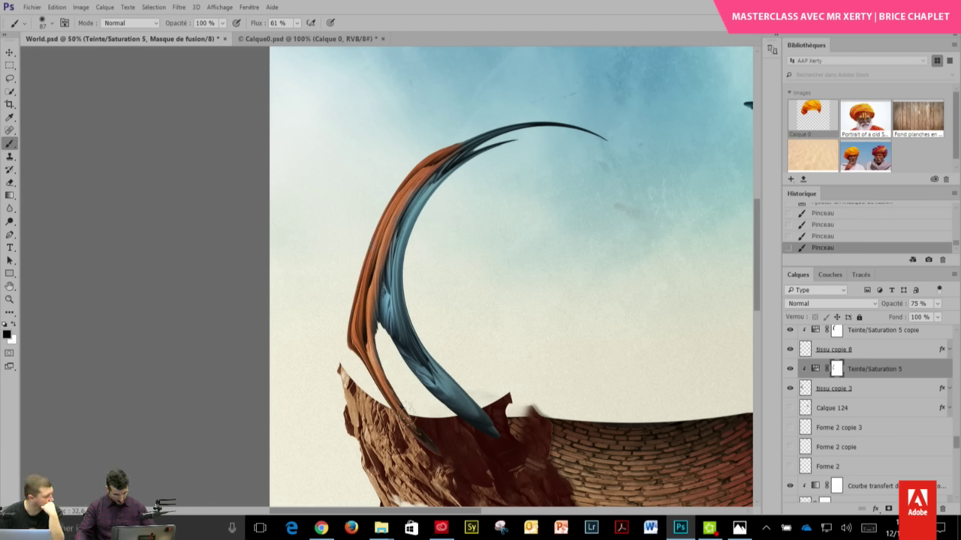
pyautogui.moveTo(363, 346); pyautogui.dragTo(403, 131)
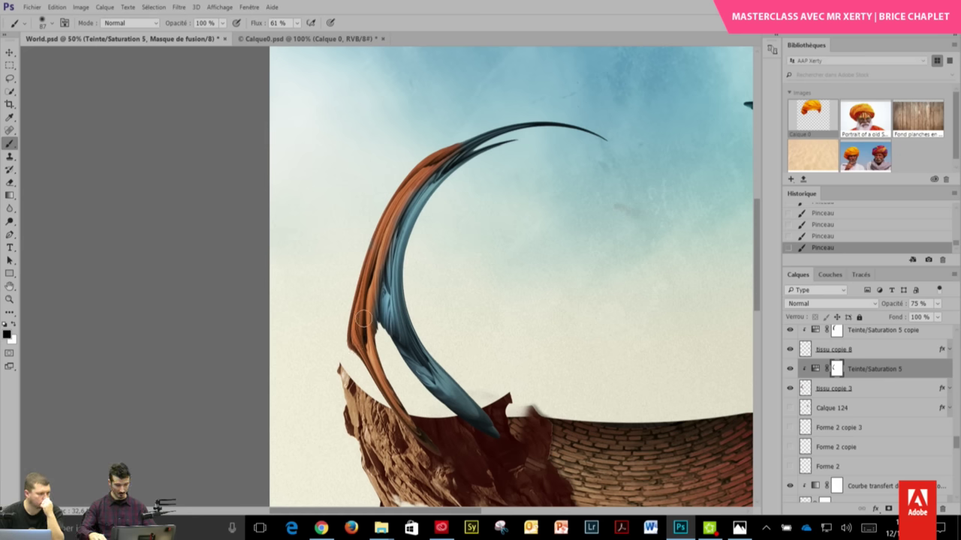
pyautogui.scroll(1, 362, 319)
pyautogui.scroll(1, 364, 316)
pyautogui.scroll(1, 364, 319)
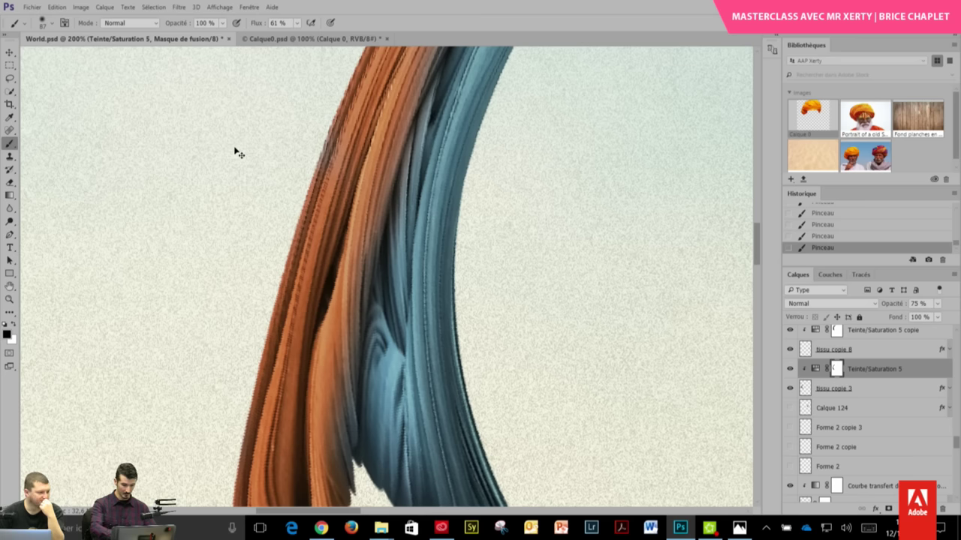
pyautogui.scroll(-1, 234, 152)
pyautogui.scroll(-1, 234, 150)
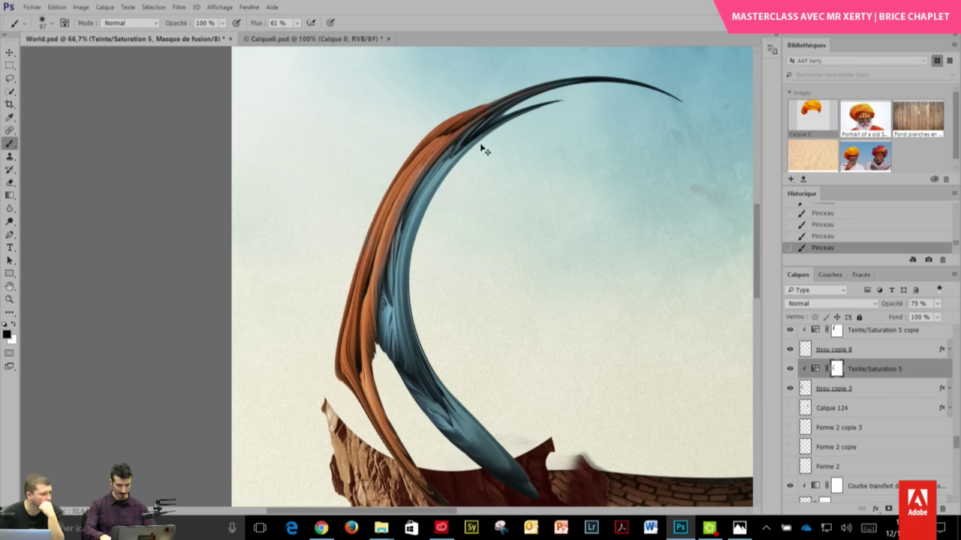
pyautogui.scroll(-2, 485, 151)
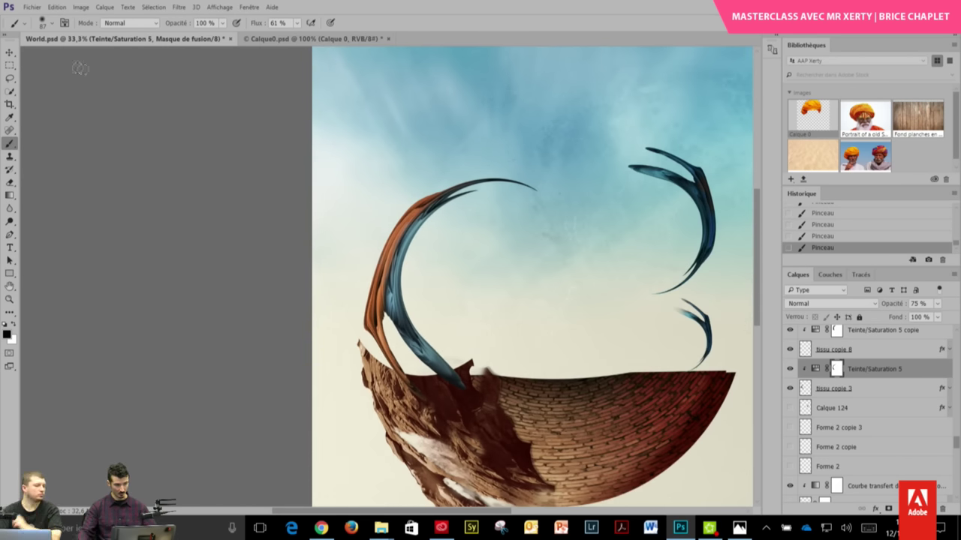
# - Add a Teinte/Saturation 6 adjustment at hue -123, close its properties, and zoom out to 25%
pyautogui.click(10, 53)
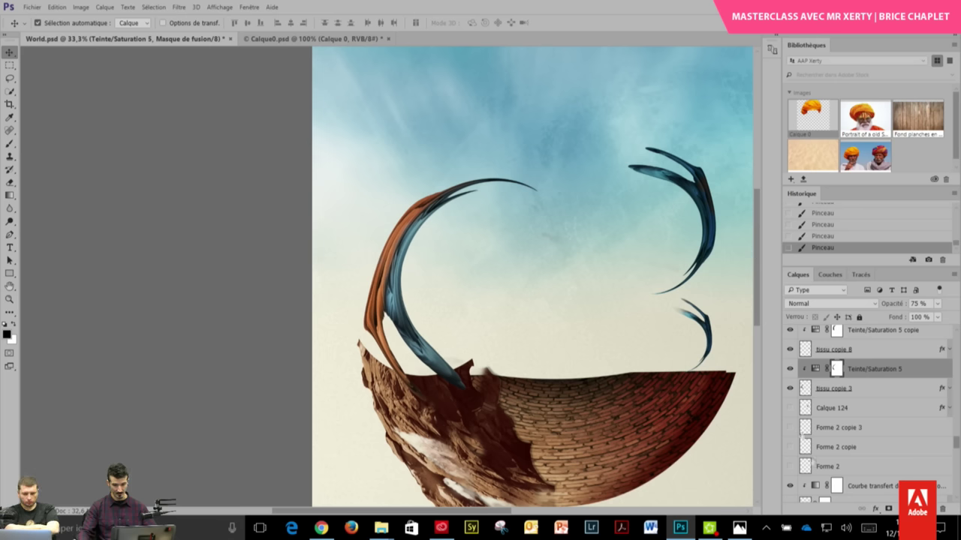
pyautogui.scroll(2, 946, 443)
pyautogui.scroll(1, 895, 435)
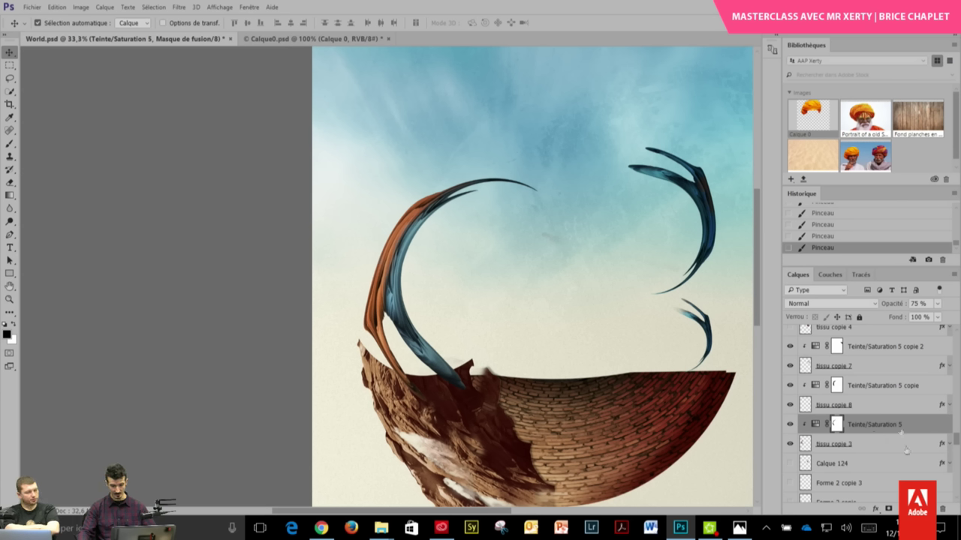
pyautogui.click(889, 509)
pyautogui.hotkey('ctrl', 'z')
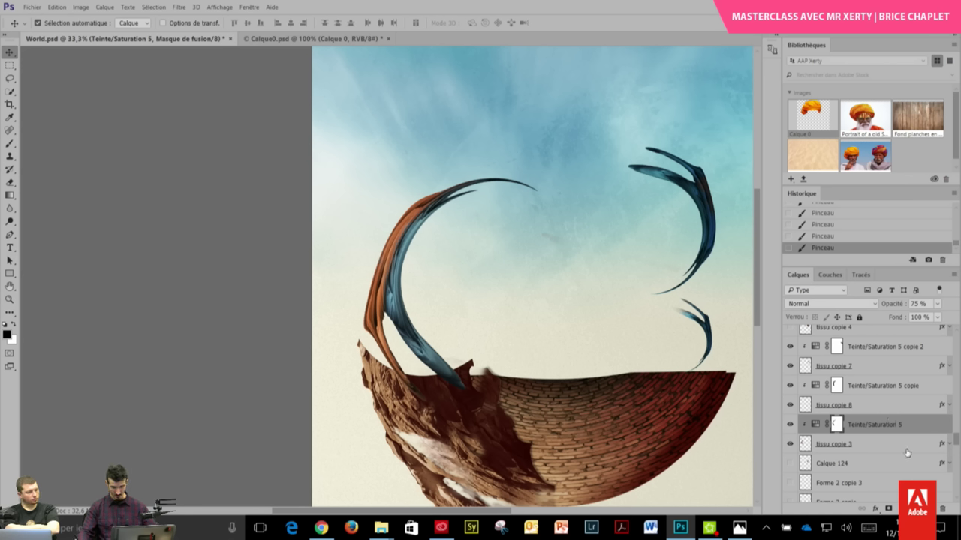
pyautogui.click(902, 509)
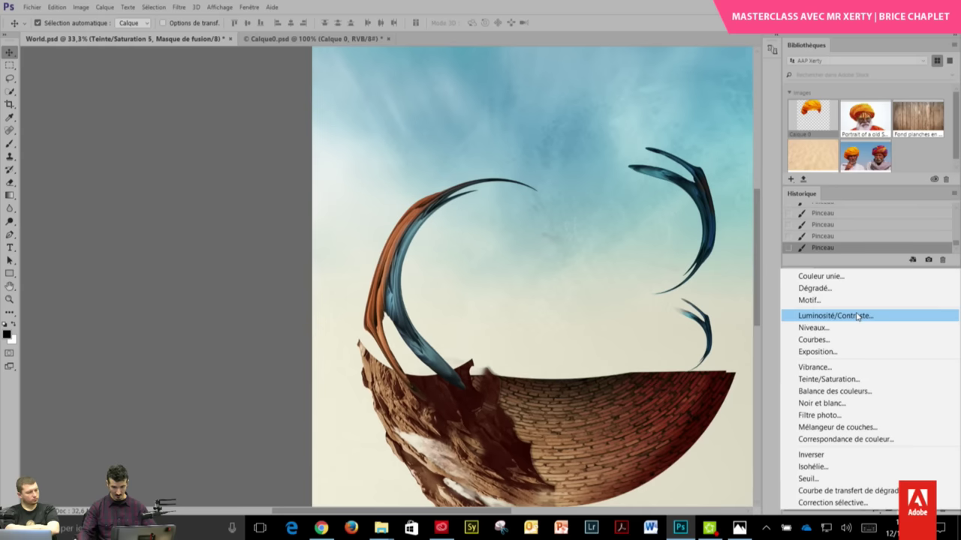
pyautogui.click(826, 379)
pyautogui.moveTo(866, 343)
pyautogui.mouseDown()
pyautogui.moveTo(807, 344)
pyautogui.moveTo(806, 352)
pyautogui.mouseUp()
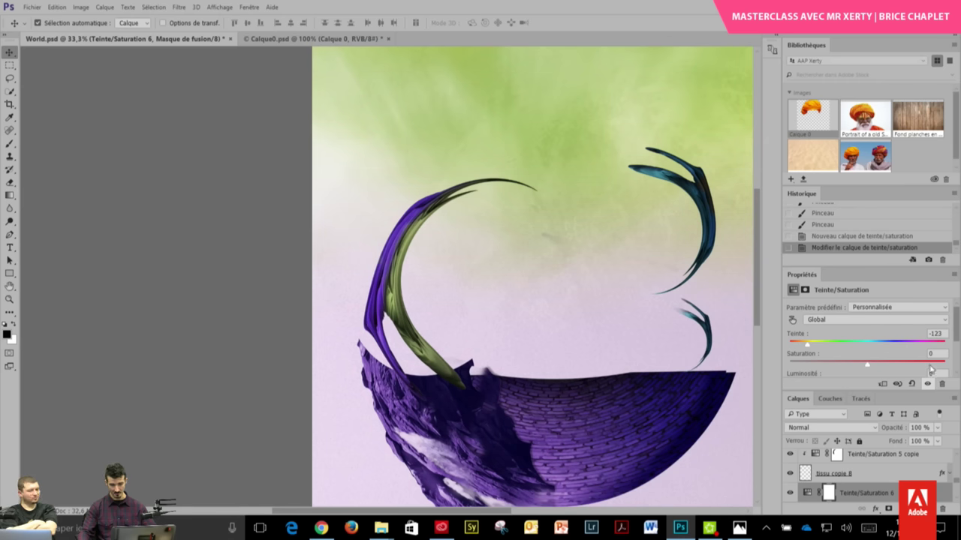
pyautogui.rightClick(802, 276)
pyautogui.click(800, 281)
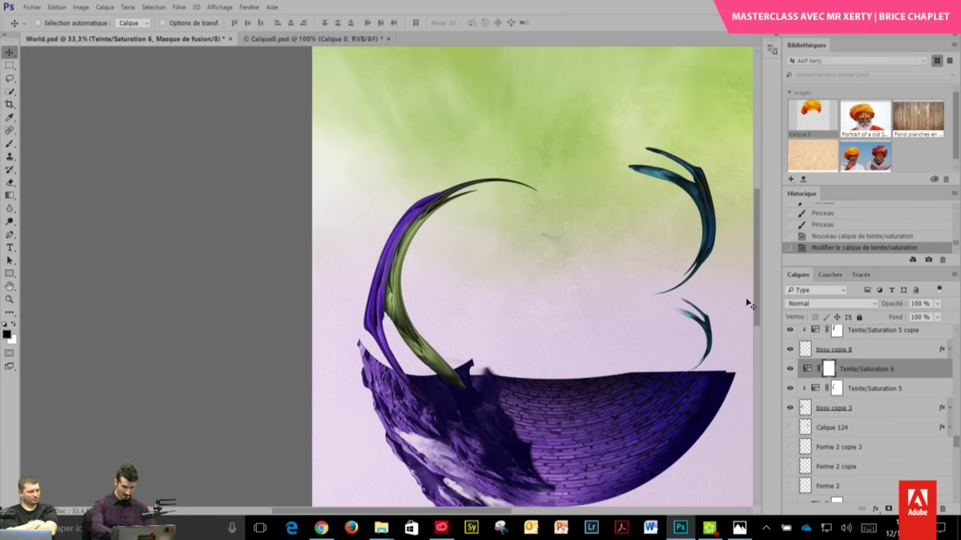
pyautogui.hotkey('ctrl', '-')
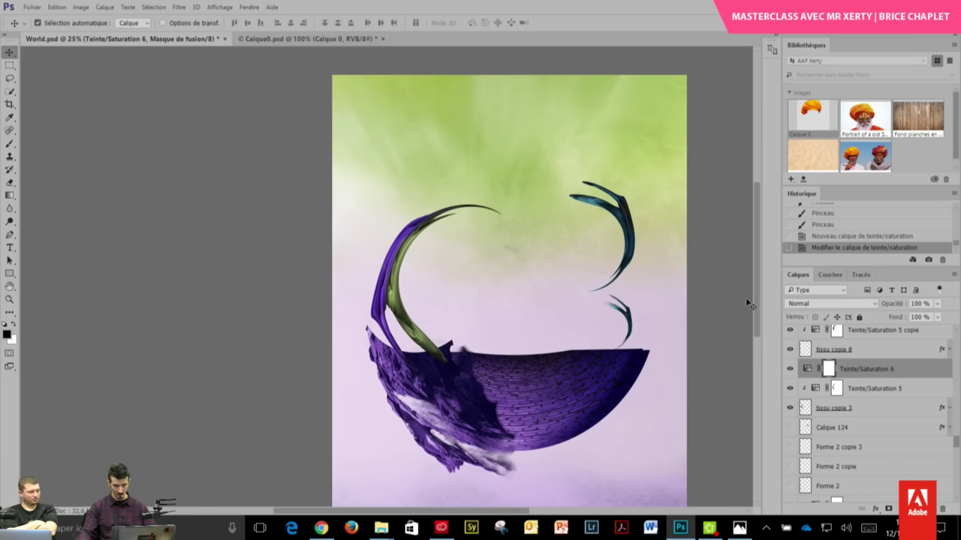
# - Fade the green tint out of the lower image with a gradient on the Teinte/Saturation 6 mask
pyautogui.click(9, 196)
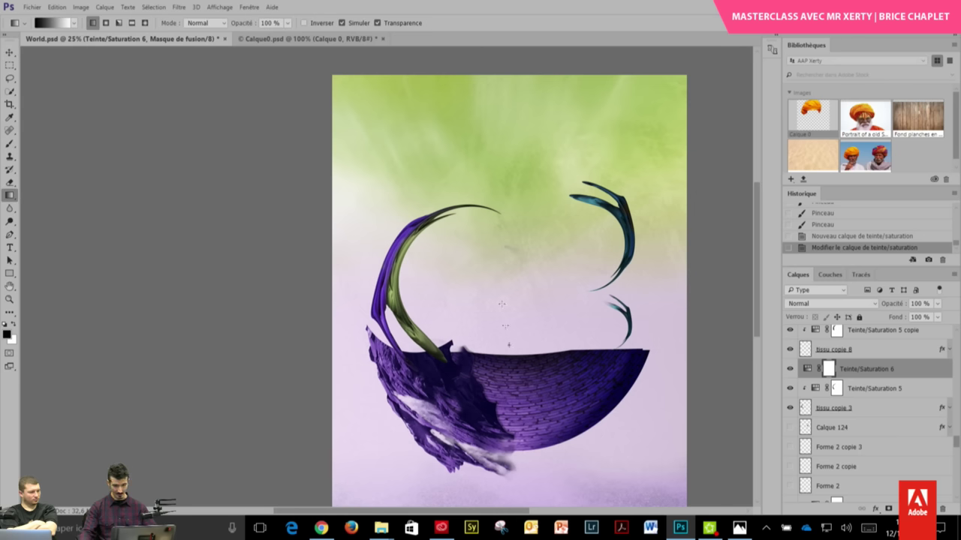
pyautogui.moveTo(501, 303); pyautogui.dragTo(496, 186)
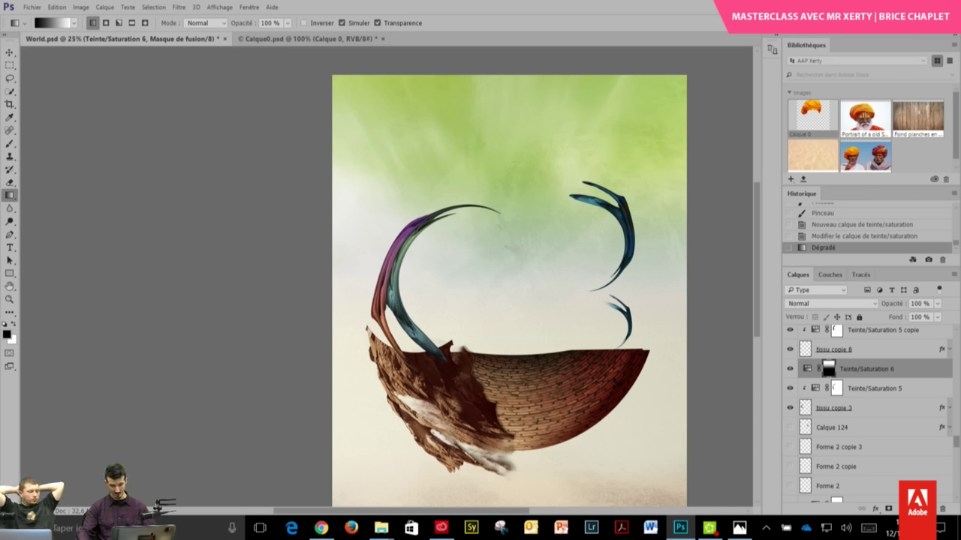
pyautogui.click(789, 368)
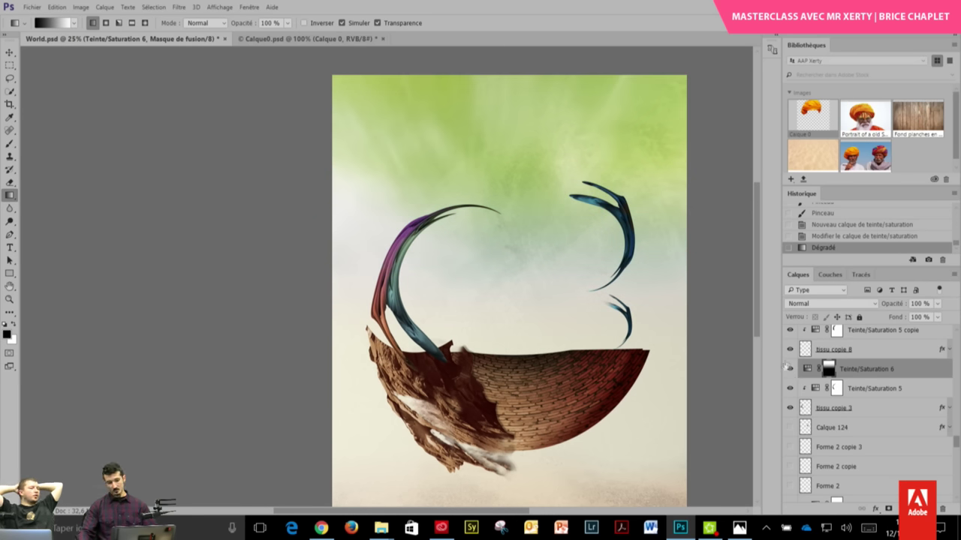
# - Paint blue patches back into the upper sky with a 221 px soft brush on the mask
pyautogui.click(10, 143)
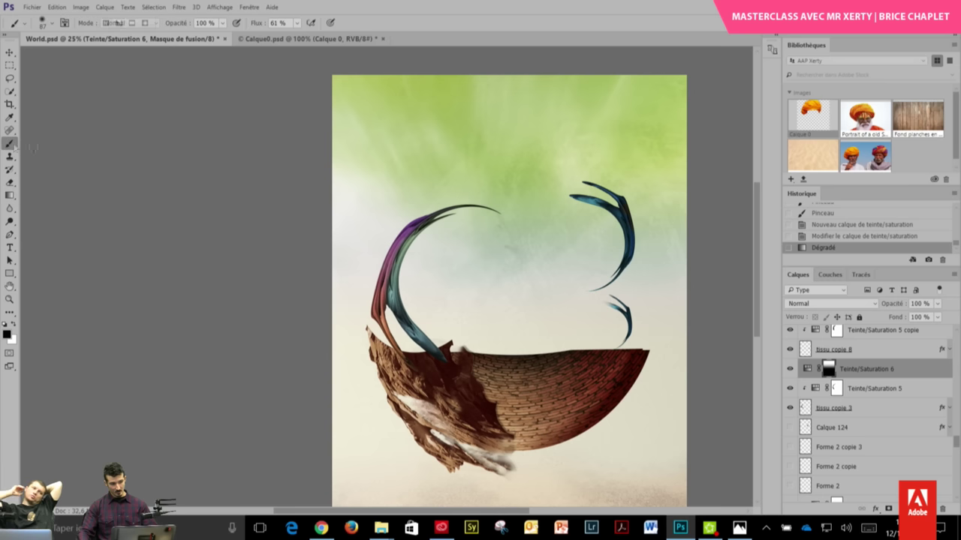
pyautogui.click(51, 23)
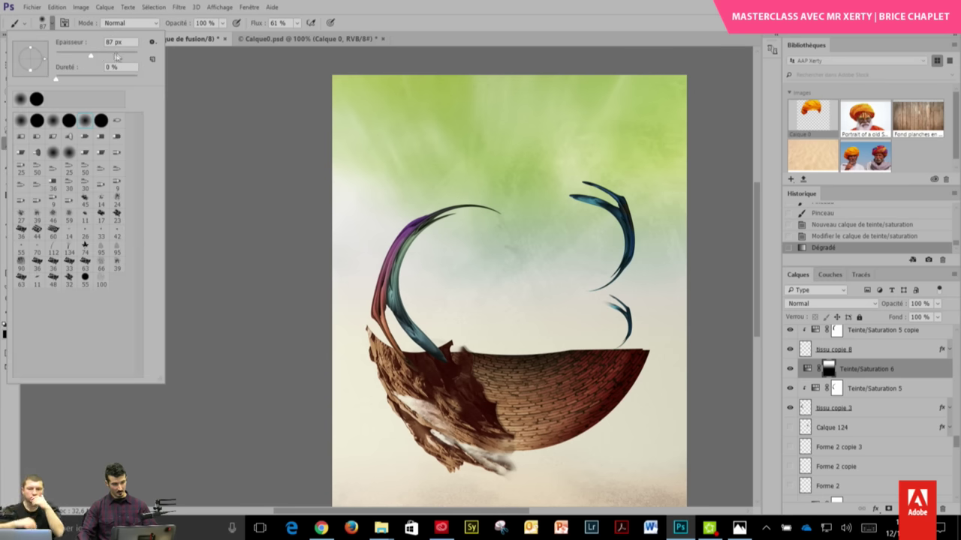
pyautogui.moveTo(594, 217); pyautogui.dragTo(493, 180)
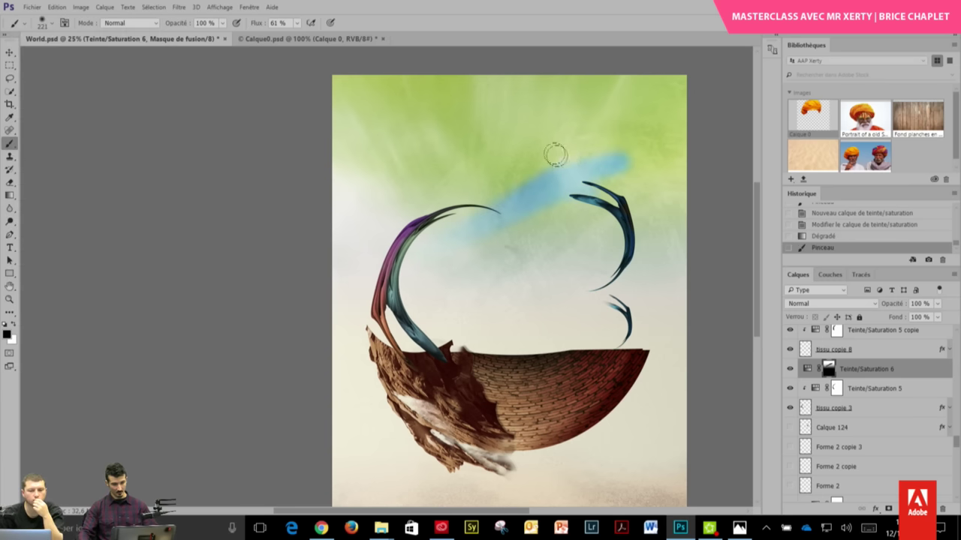
pyautogui.moveTo(555, 150)
pyautogui.mouseDown()
pyautogui.moveTo(420, 82)
pyautogui.moveTo(518, 188)
pyautogui.mouseUp()
# - Undo the last mask stroke, then delete the Teinte/Saturation 6 layer with Supprimer le calque
pyautogui.hotkey('ctrl', 'z')
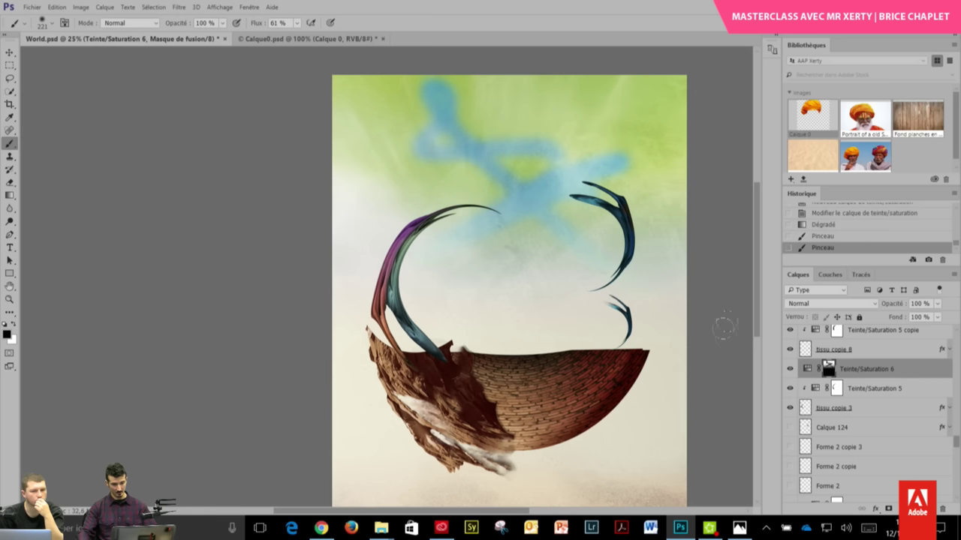
pyautogui.rightClick(859, 370)
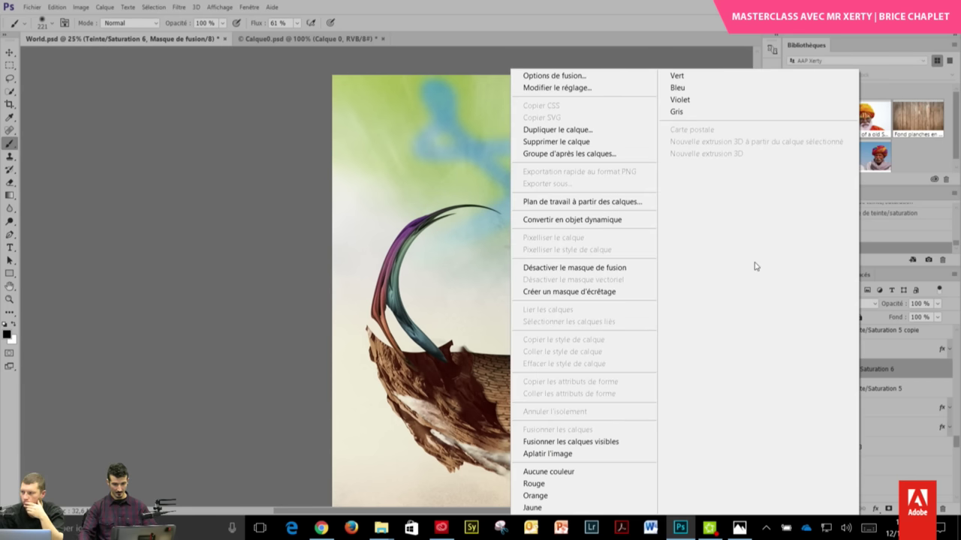
pyautogui.click(901, 379)
pyautogui.rightClick(913, 375)
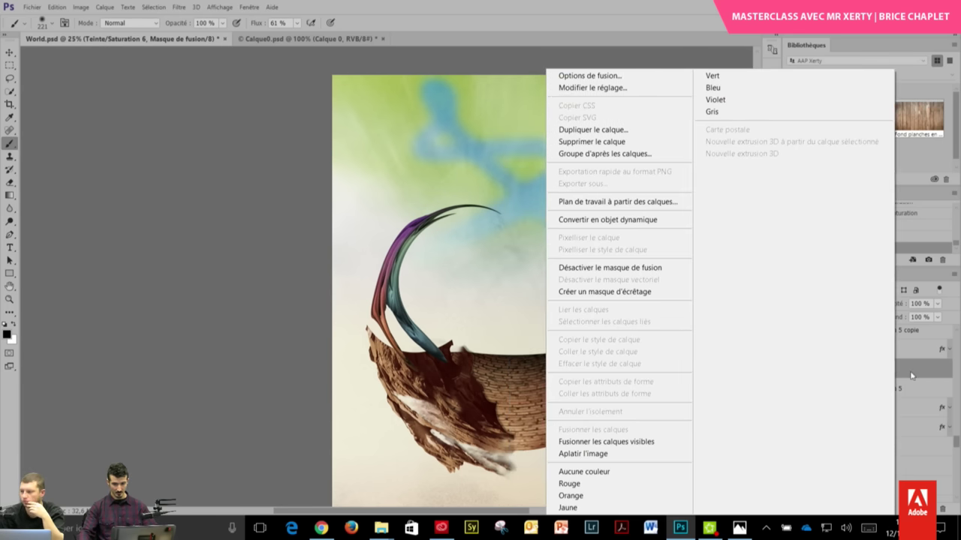
pyautogui.click(918, 398)
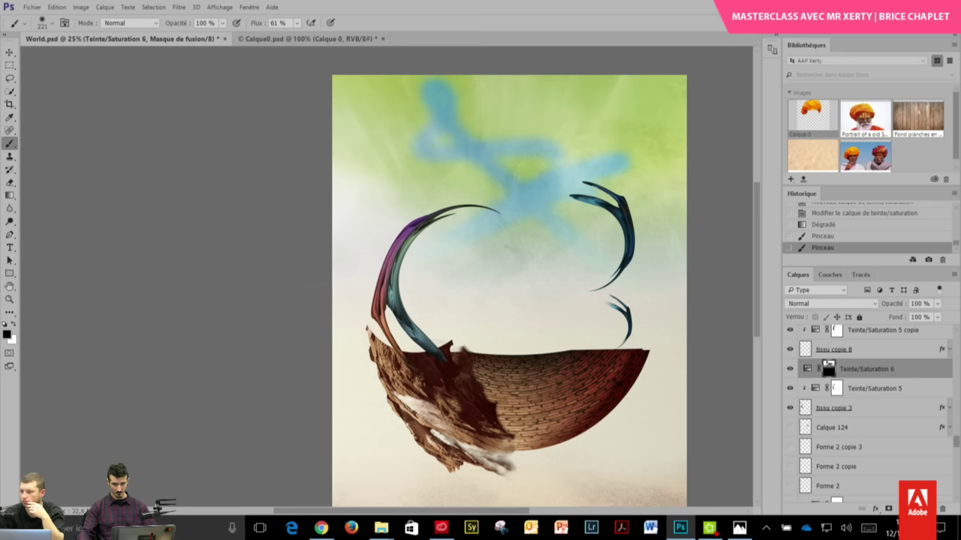
pyautogui.rightClick(858, 373)
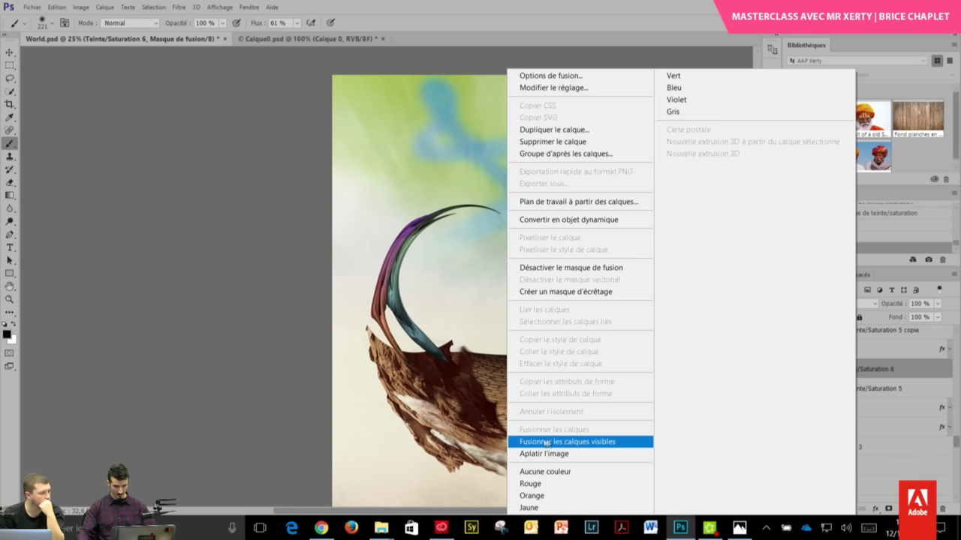
pyautogui.click(567, 143)
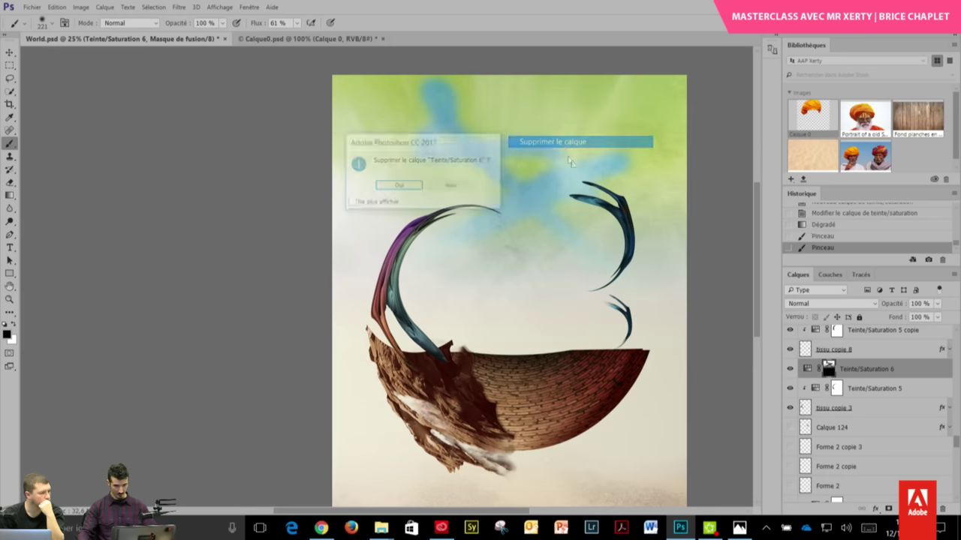
pyautogui.click(397, 187)
# - Make the tissu copie 5, 4, 6 and 12 fabric layers visible
pyautogui.click(9, 53)
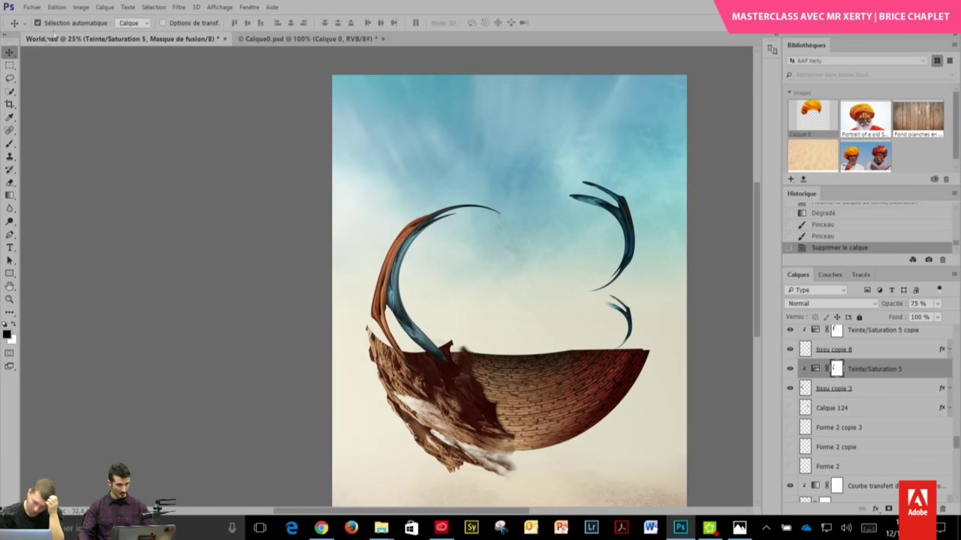
pyautogui.scroll(2, 901, 450)
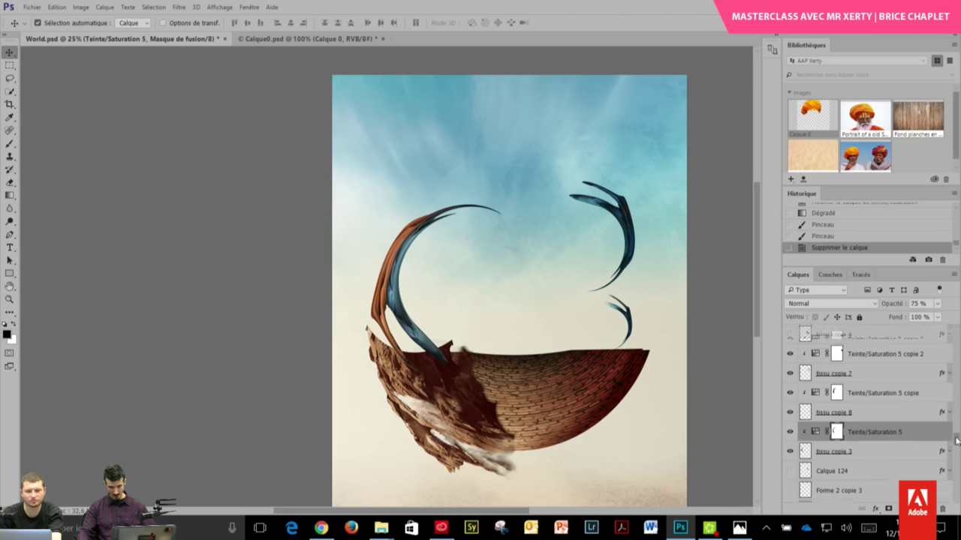
pyautogui.scroll(2, 864, 450)
pyautogui.scroll(2, 826, 449)
pyautogui.click(789, 453)
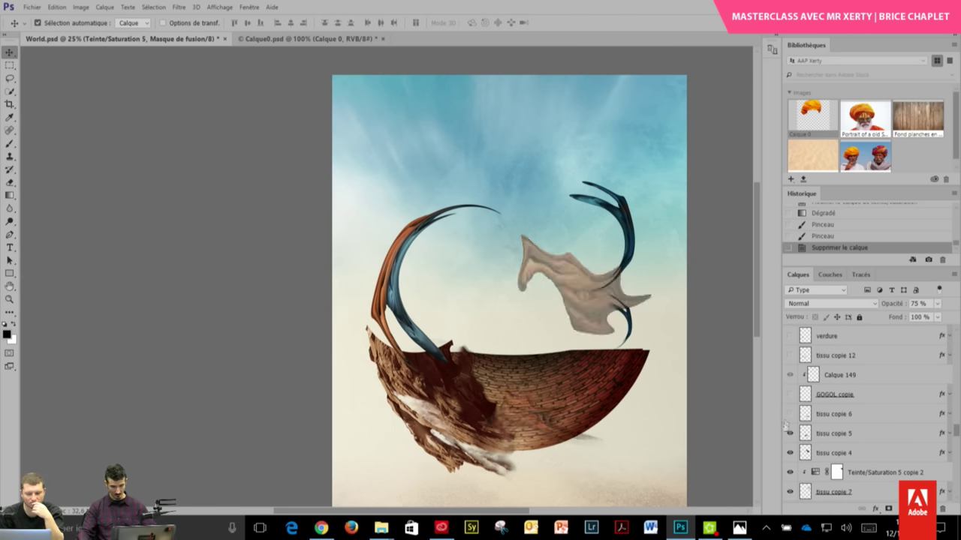
pyautogui.click(789, 433)
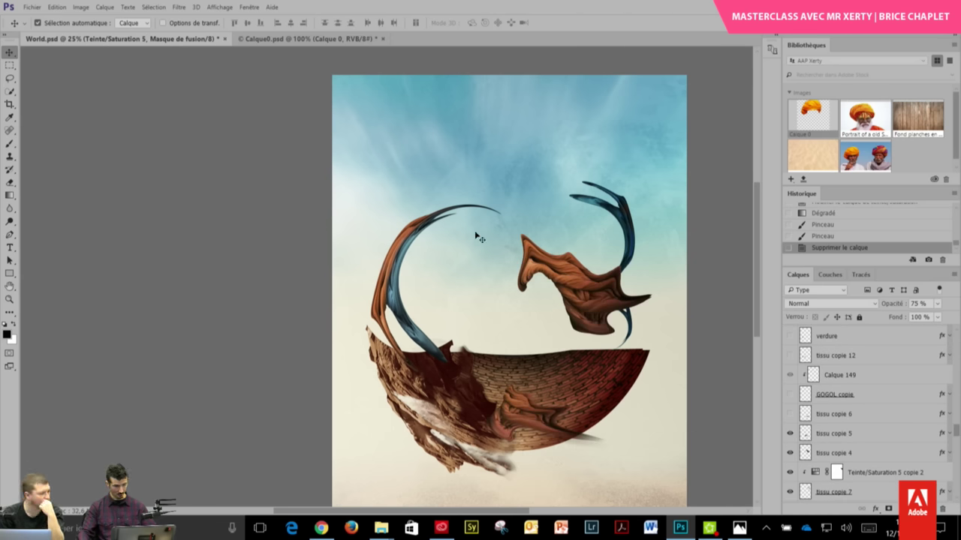
pyautogui.click(789, 413)
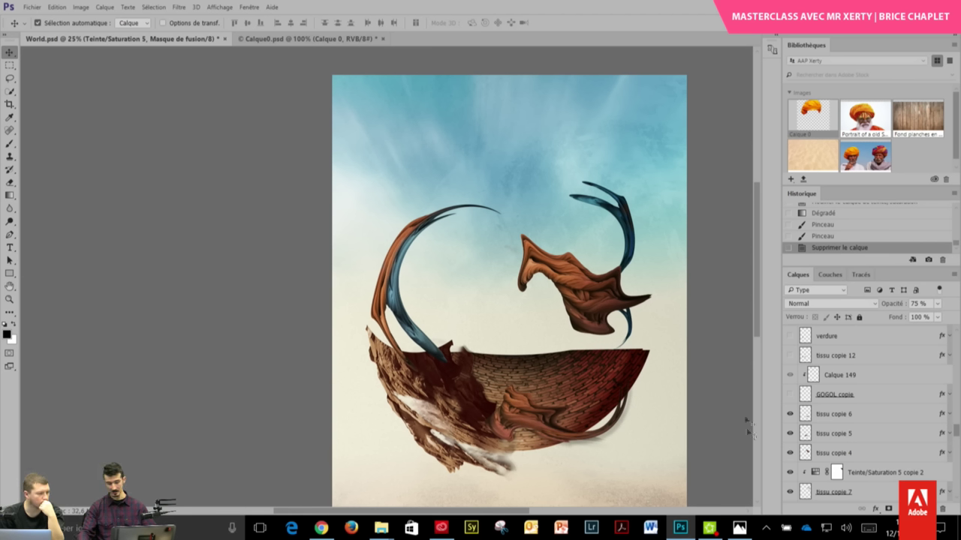
pyautogui.click(789, 355)
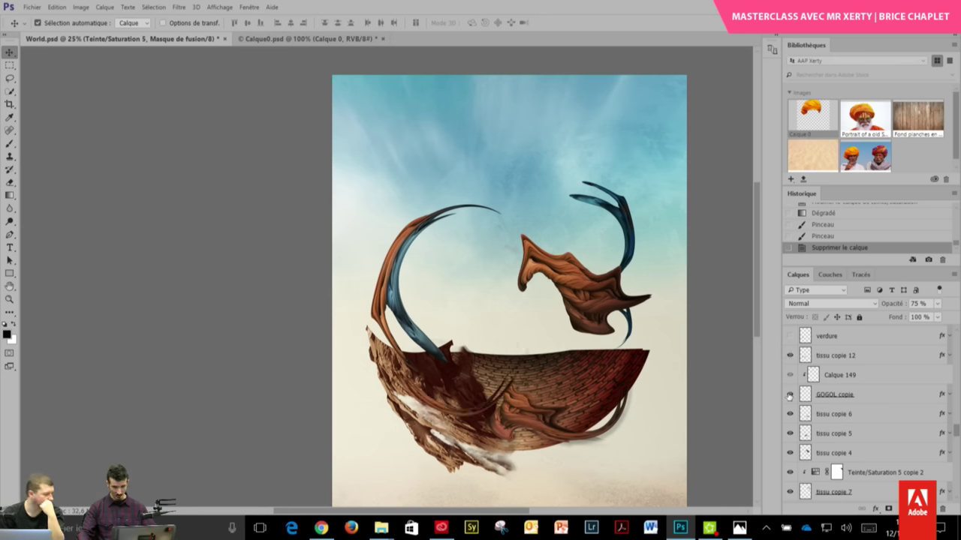
pyautogui.click(789, 394)
pyautogui.moveTo(956, 432); pyautogui.dragTo(957, 444)
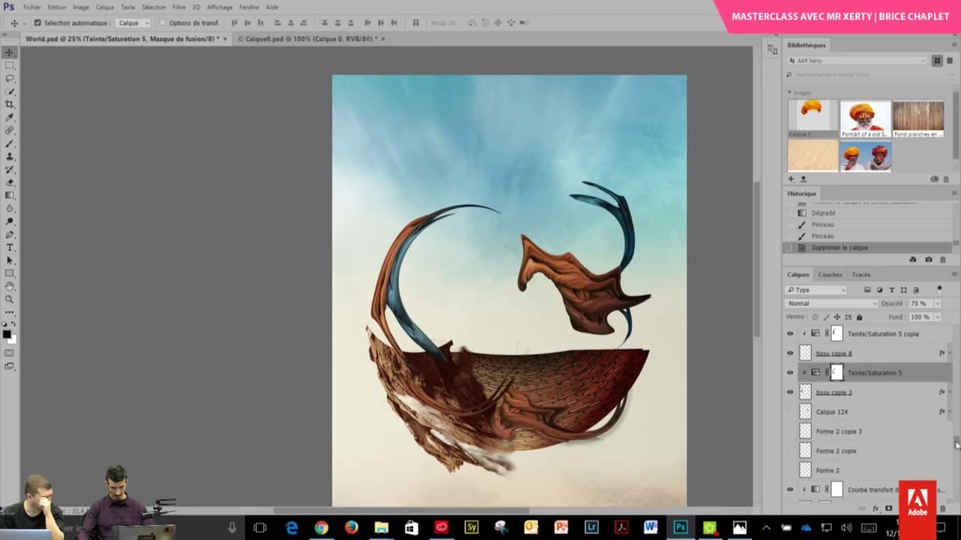
pyautogui.scroll(-2, 931, 432)
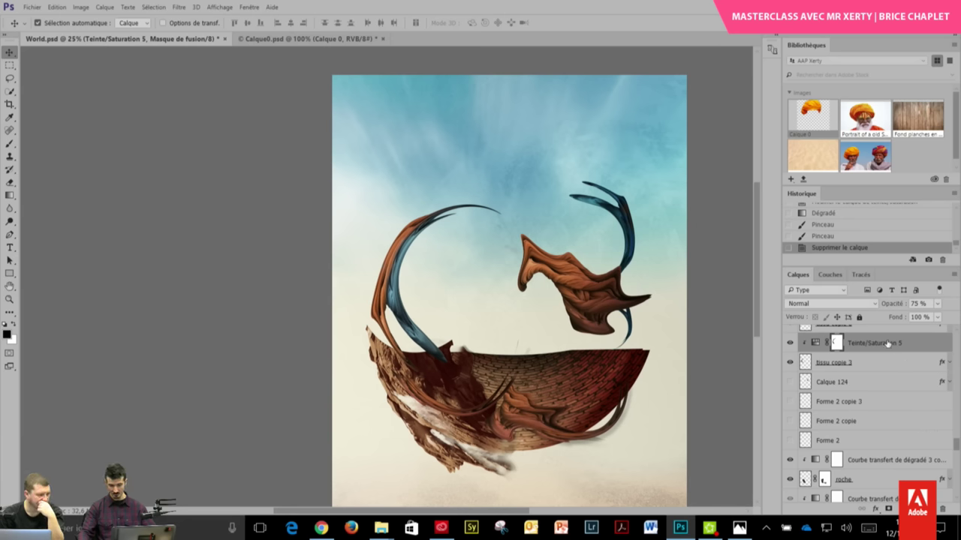
# - Select tissu copie 3 as the start of the tissu fabric-layer selection
pyautogui.click(875, 365)
pyautogui.scroll(2, 893, 390)
pyautogui.scroll(3, 893, 394)
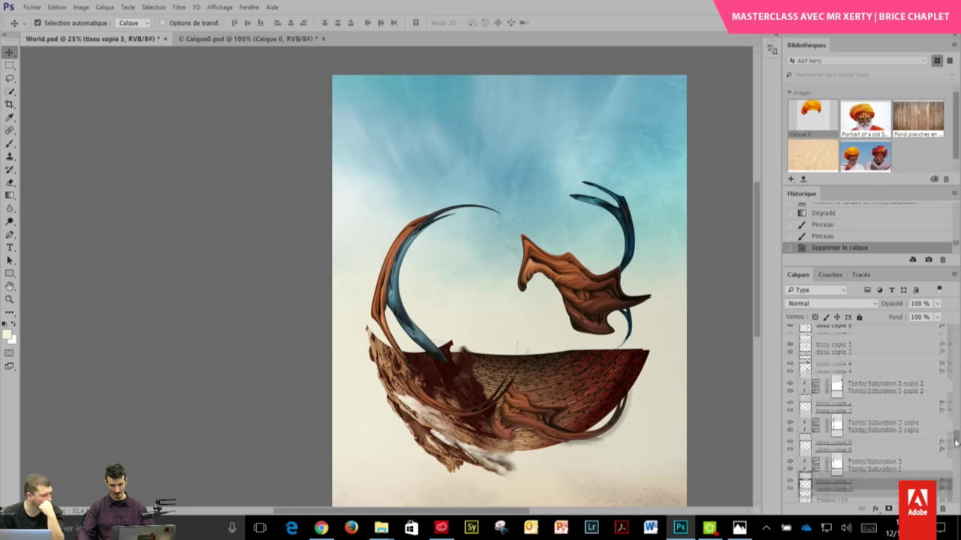
pyautogui.scroll(2, 896, 398)
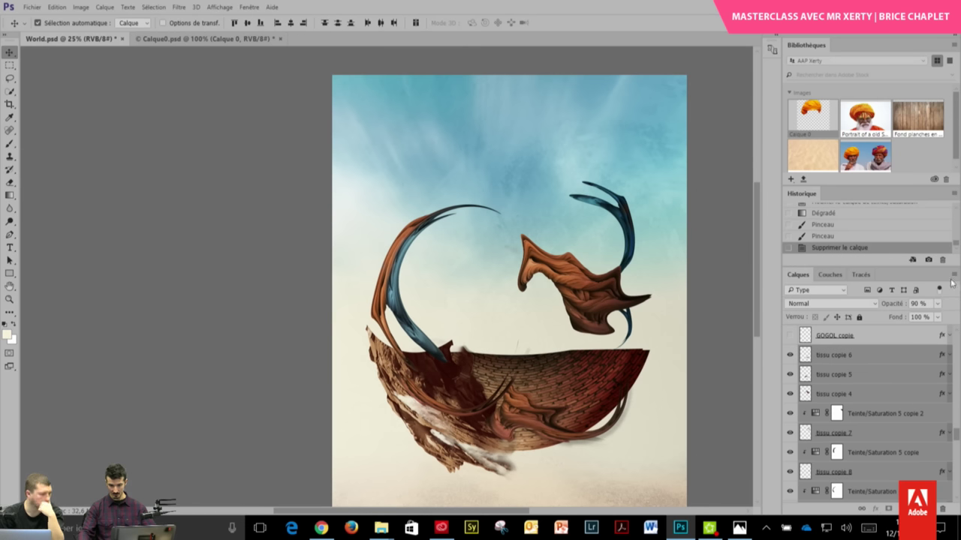
# - Group the selected fabric layers into a new group named Tissu
pyautogui.click(953, 275)
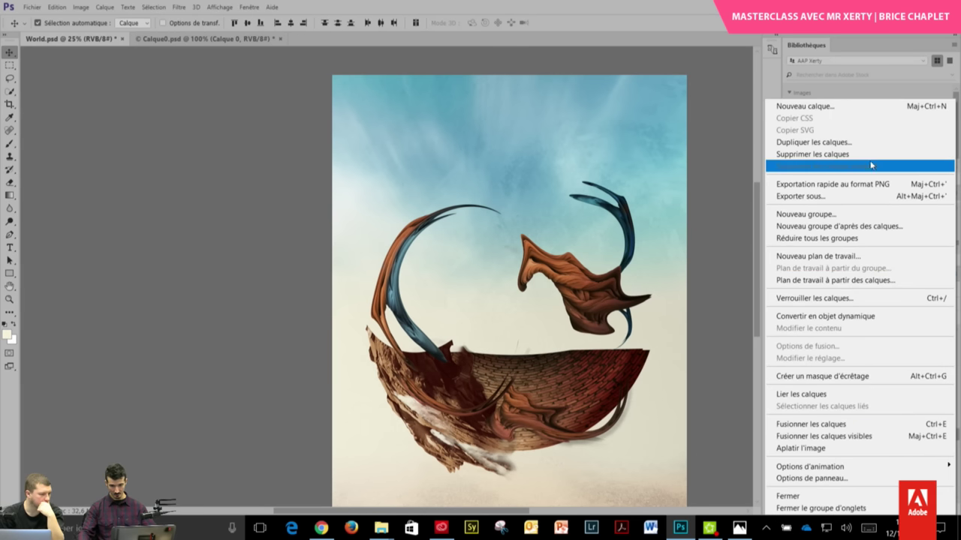
pyautogui.click(863, 228)
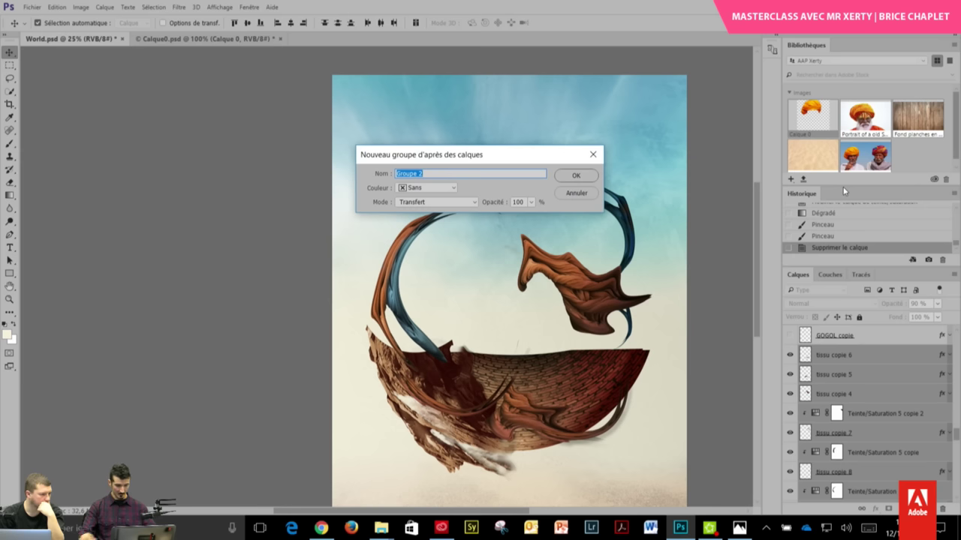
pyautogui.write('Tiss')
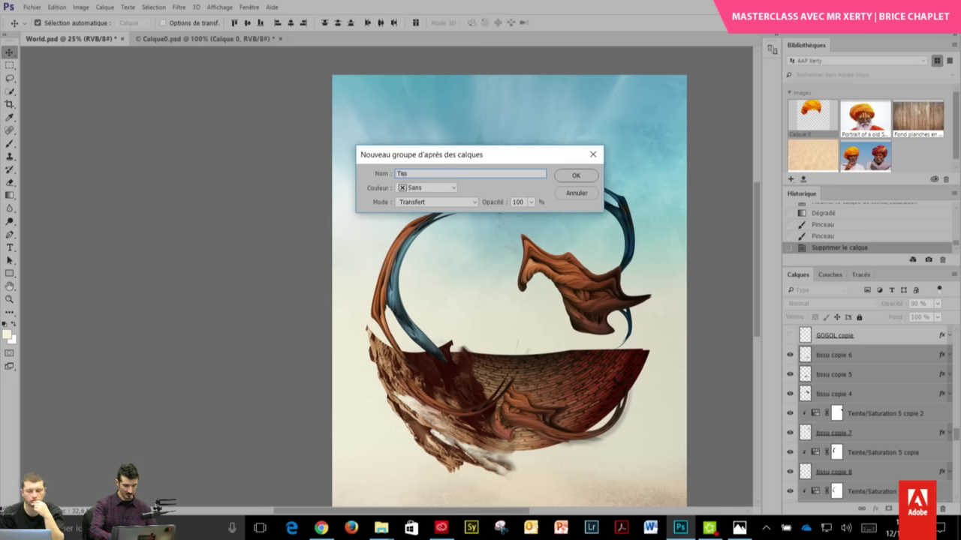
pyautogui.write('u')
pyautogui.press('Return')
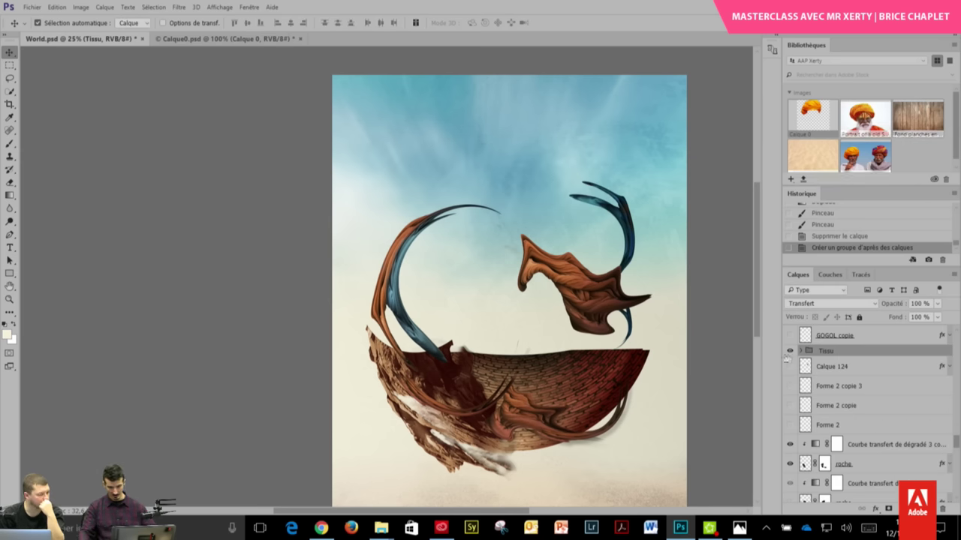
pyautogui.click(789, 351)
pyautogui.click(790, 351)
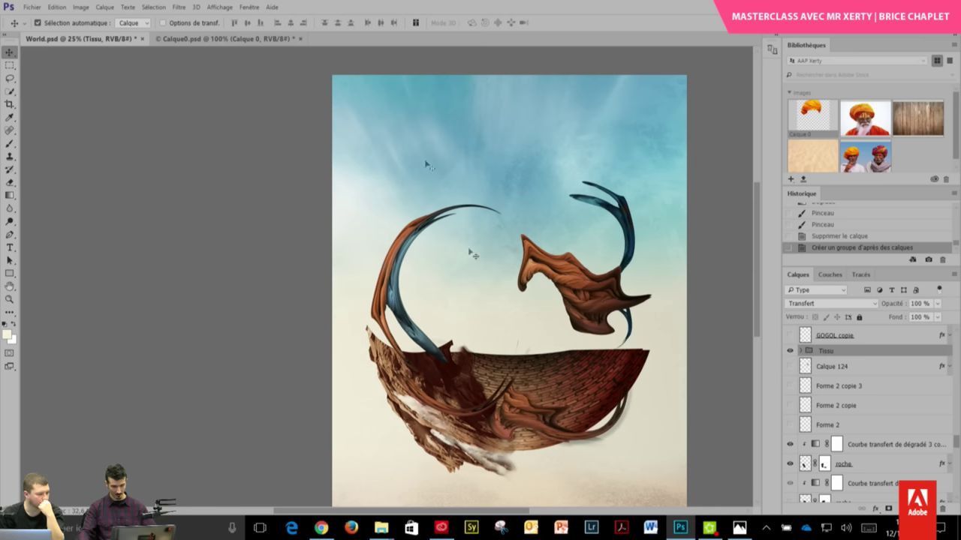
# - Move the tissu copie 12 layer into the Tissu group and toggle the group to compare
pyautogui.click(443, 413)
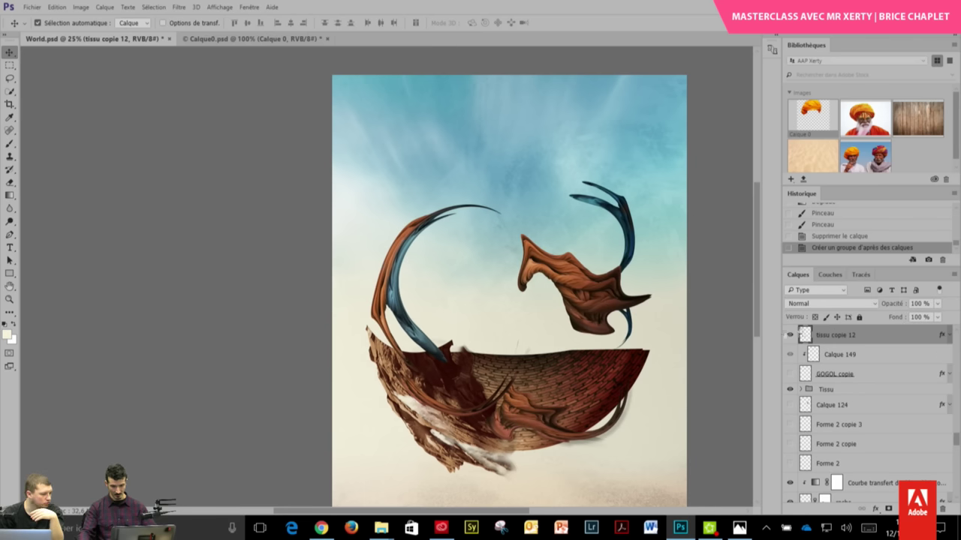
pyautogui.moveTo(833, 335); pyautogui.dragTo(826, 390)
pyautogui.click(790, 370)
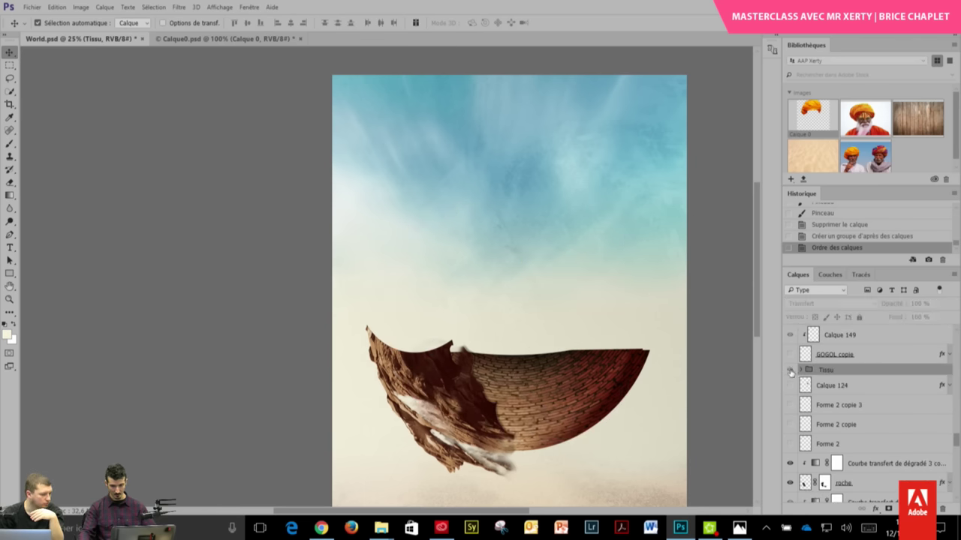
pyautogui.click(790, 370)
pyautogui.click(791, 371)
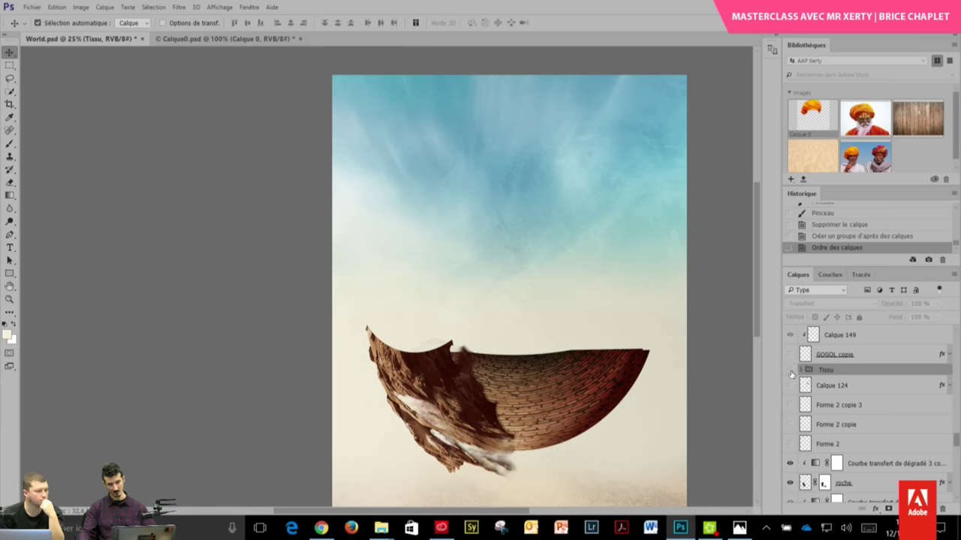
pyautogui.scroll(3, 932, 436)
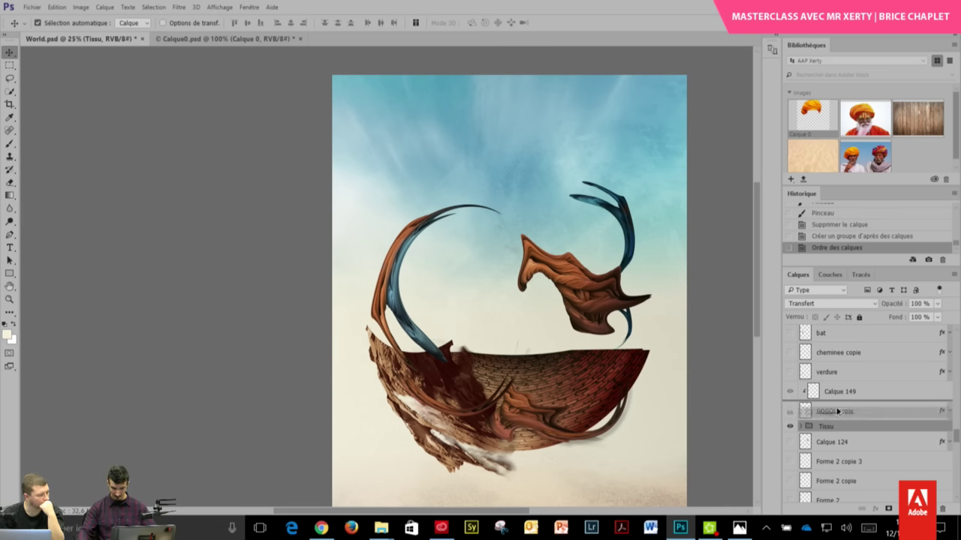
# - Duplicate the Tissu group, rotate the copy 90° antihoraire, and shift it up-left
pyautogui.moveTo(834, 426); pyautogui.dragTo(834, 421)
pyautogui.click(790, 439)
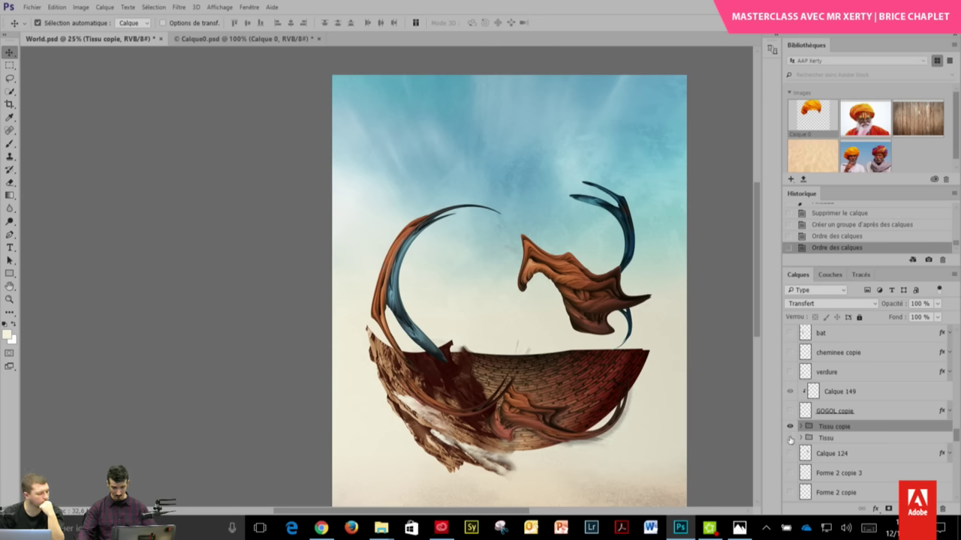
pyautogui.rightClick(564, 208)
pyautogui.click(705, 310)
pyautogui.moveTo(705, 313); pyautogui.dragTo(530, 136)
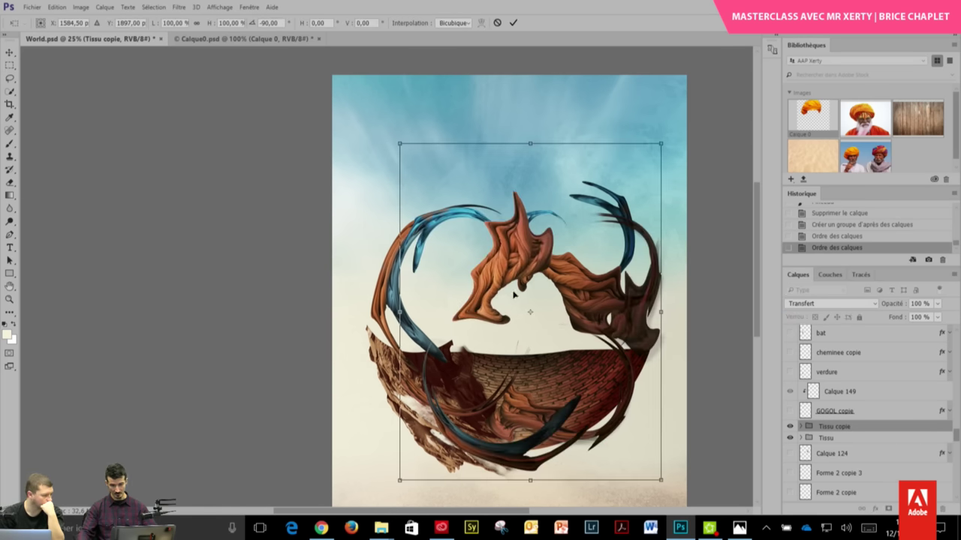
pyautogui.moveTo(556, 253); pyautogui.dragTo(520, 145)
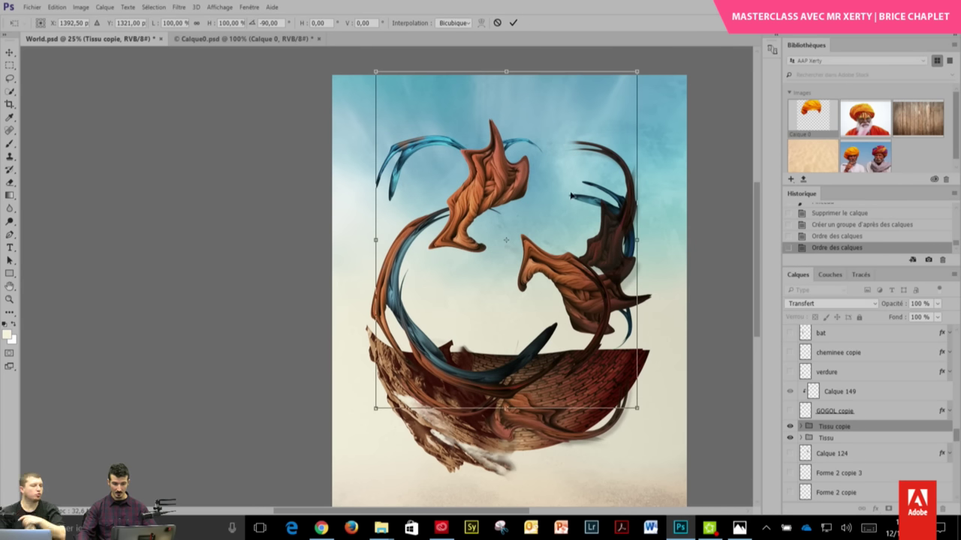
pyautogui.press('Return')
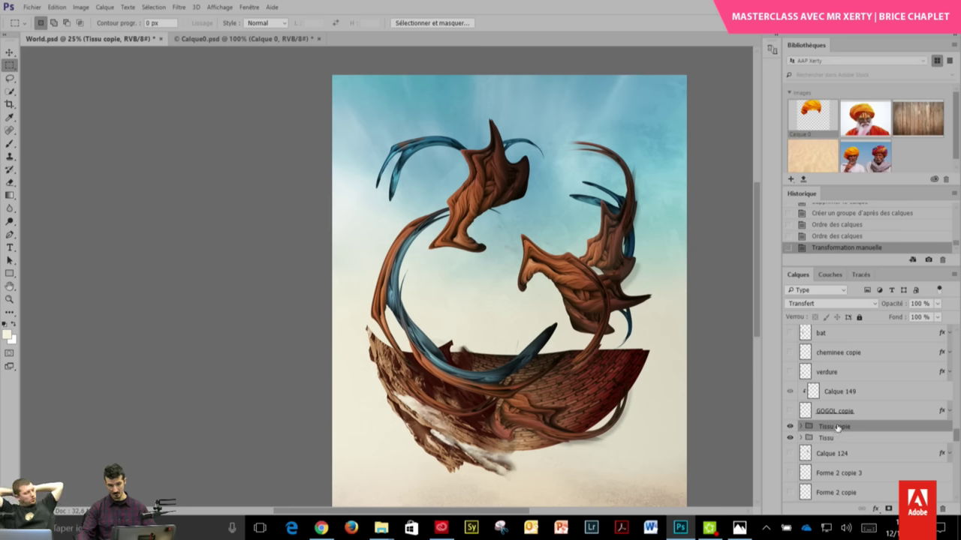
# - Merge the Tissu copie group into one layer and distort it with free transform
pyautogui.rightClick(832, 430)
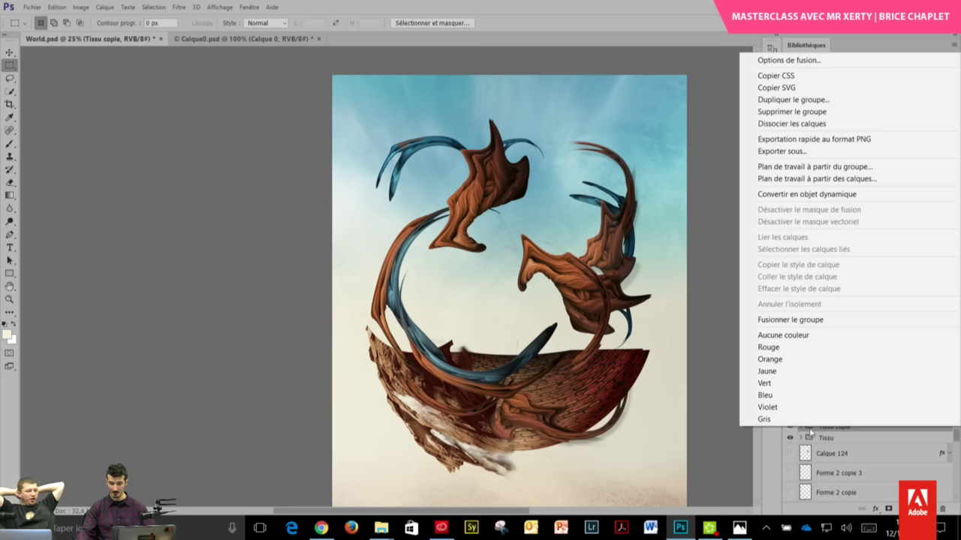
pyautogui.click(834, 320)
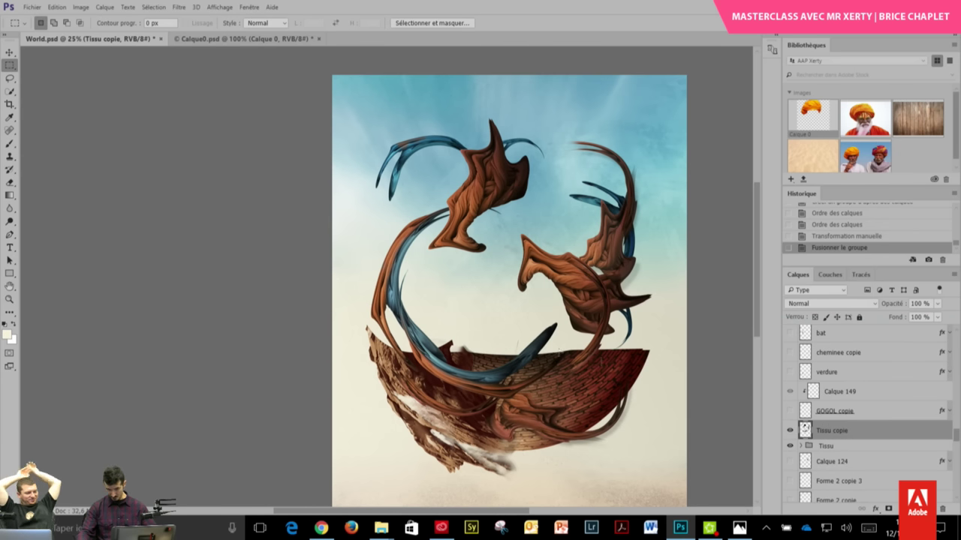
pyautogui.rightClick(514, 170)
pyautogui.click(612, 282)
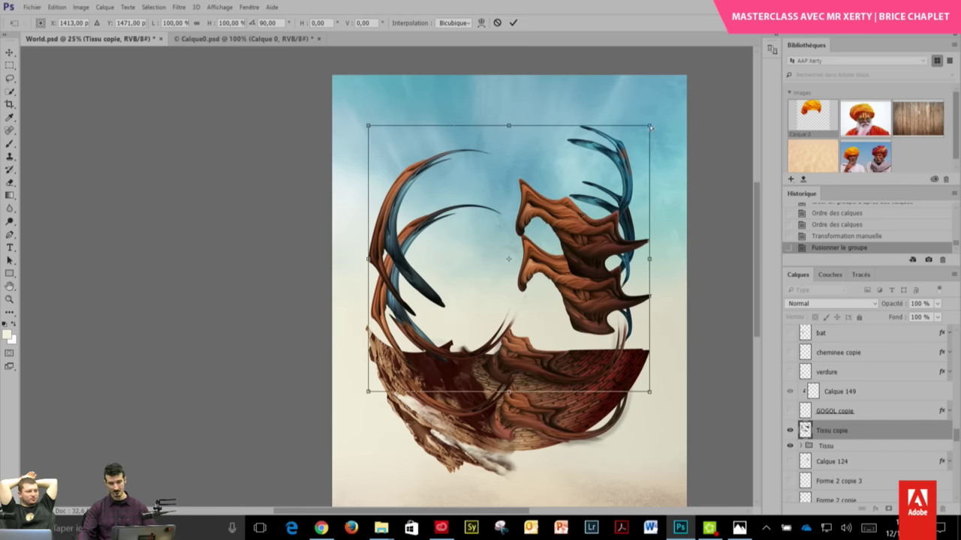
pyautogui.moveTo(650, 128); pyautogui.dragTo(546, 218)
pyautogui.moveTo(650, 394); pyautogui.dragTo(552, 371)
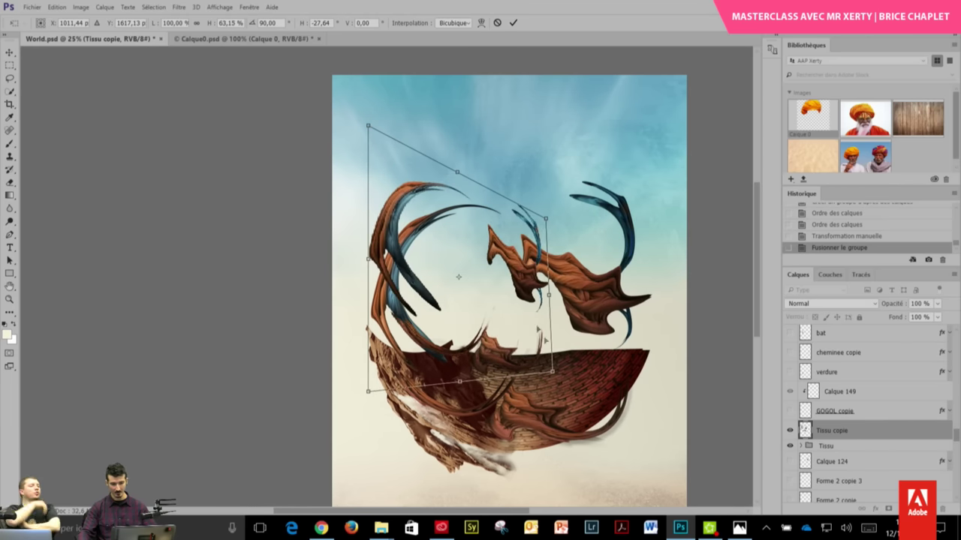
pyautogui.moveTo(537, 328); pyautogui.dragTo(489, 248)
pyautogui.press('Return')
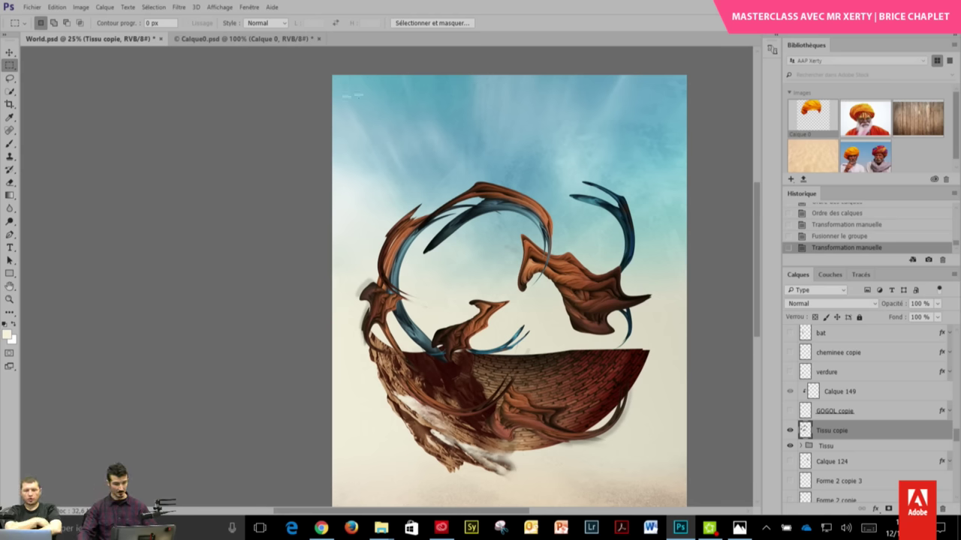
# - Undo the distortion and hide the merged Tissu copie layer
pyautogui.hotkey('ctrl', 'z')
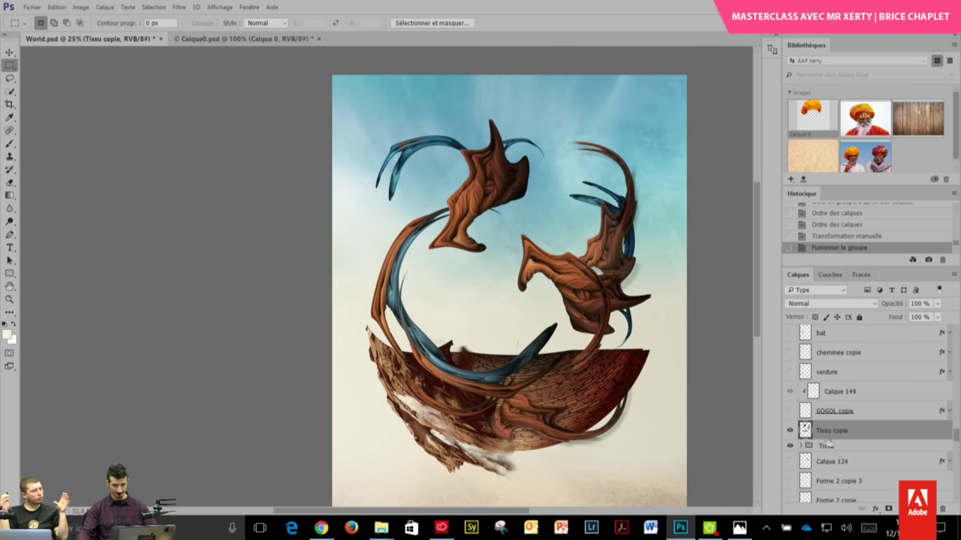
pyautogui.click(791, 432)
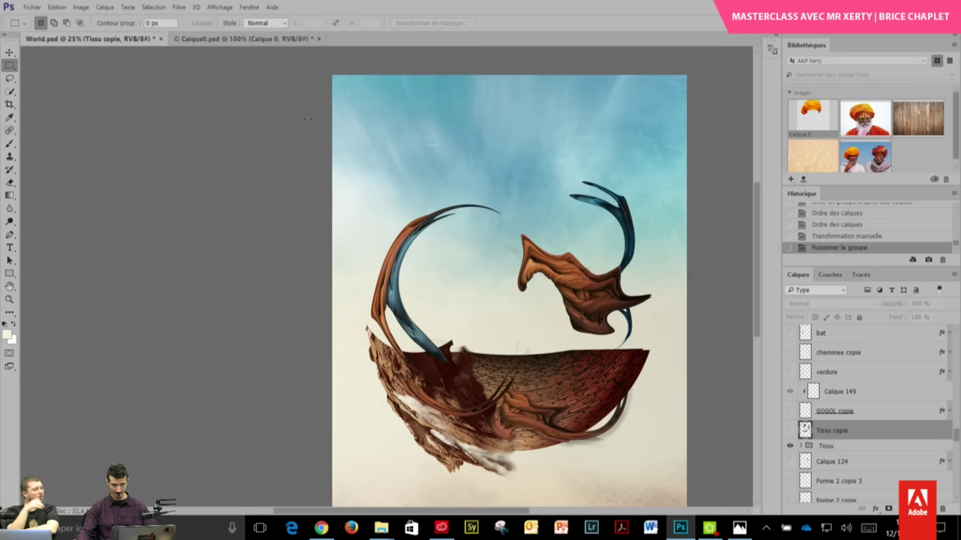
pyautogui.click(10, 52)
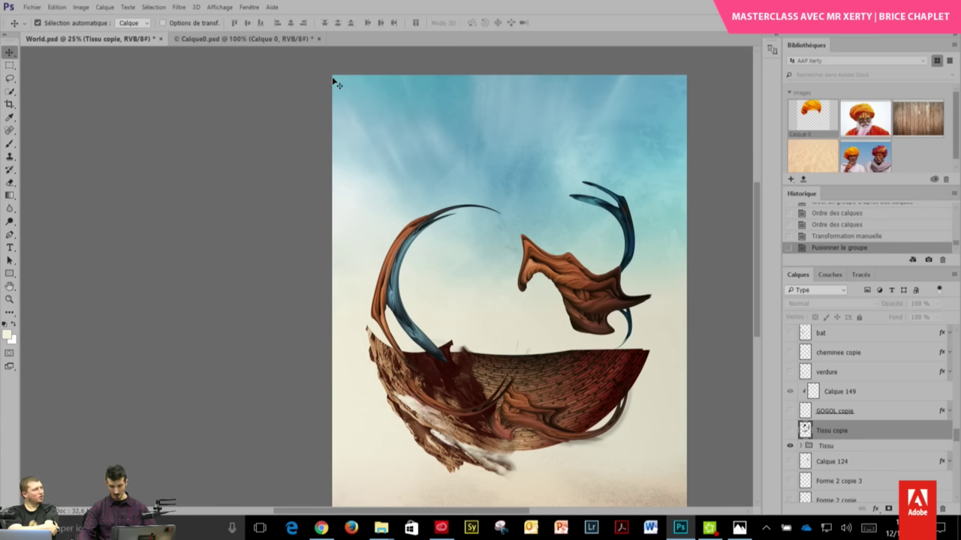
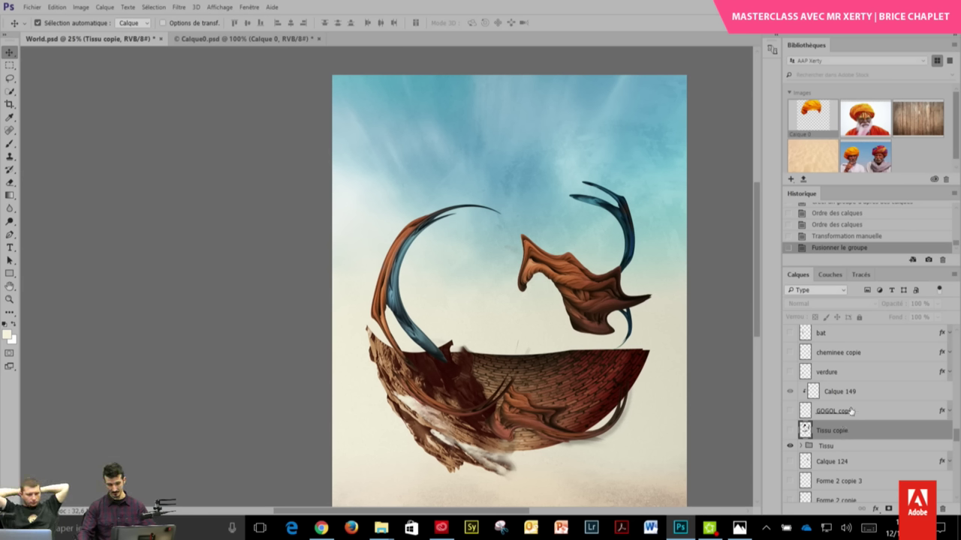
# - Scroll through the layers and compare the composite against the finished little-world reference image
pyautogui.scroll(-2, 957, 451)
pyautogui.scroll(-2, 956, 441)
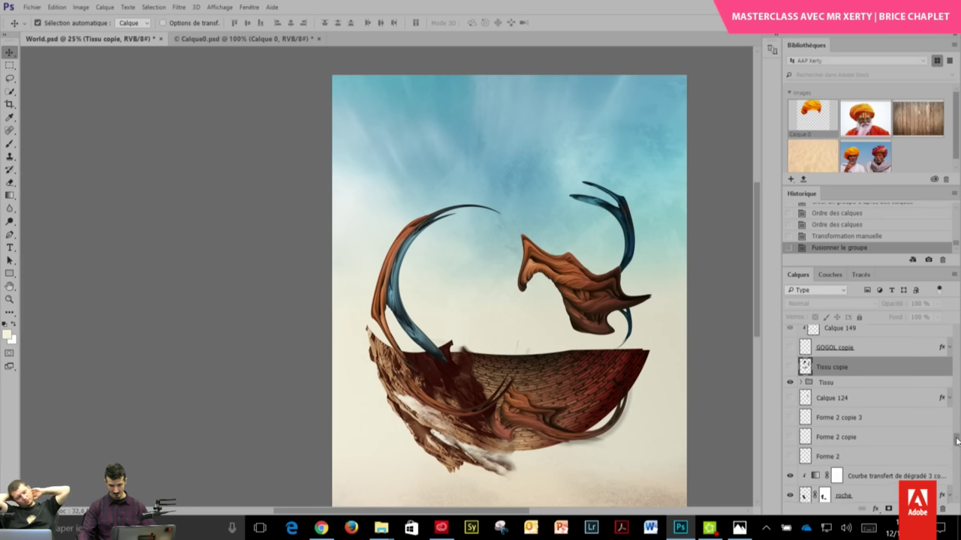
pyautogui.scroll(-2, 957, 443)
pyautogui.scroll(-2, 945, 446)
pyautogui.scroll(-2, 931, 451)
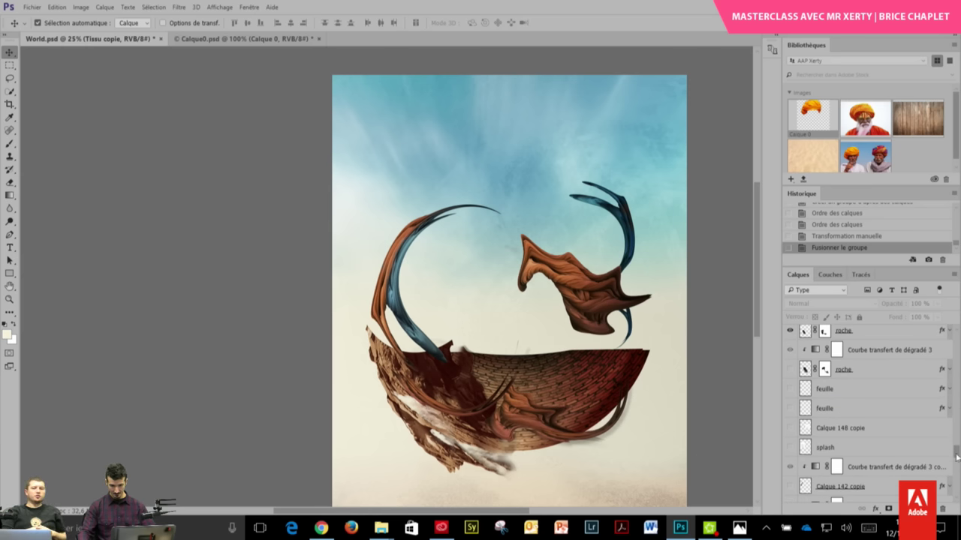
pyautogui.scroll(-2, 957, 457)
pyautogui.scroll(-2, 958, 460)
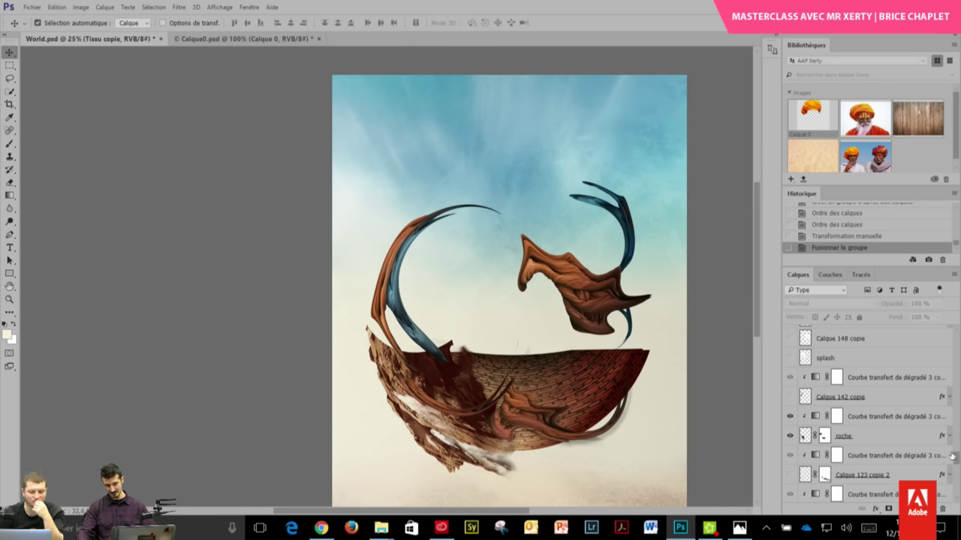
pyautogui.moveTo(957, 462); pyautogui.dragTo(957, 457)
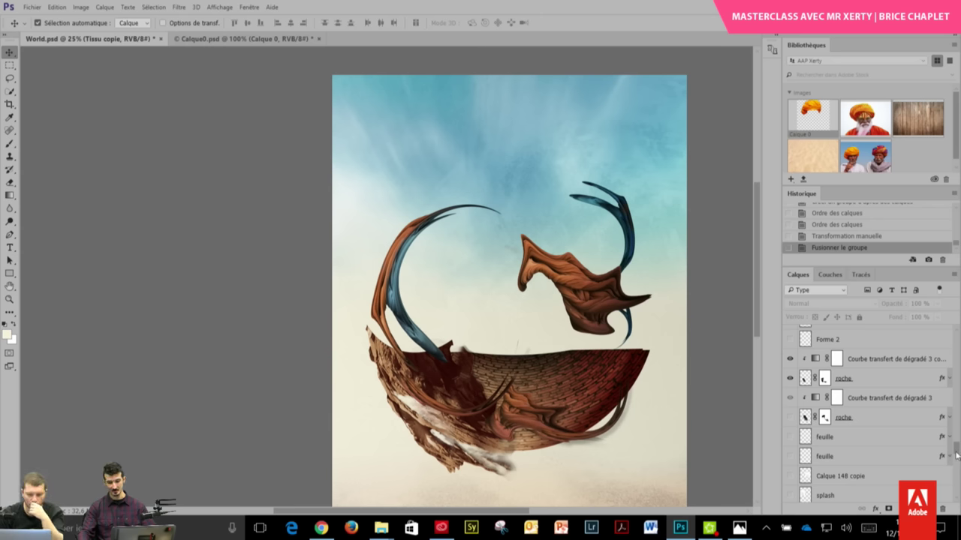
pyautogui.moveTo(957, 455); pyautogui.dragTo(956, 448)
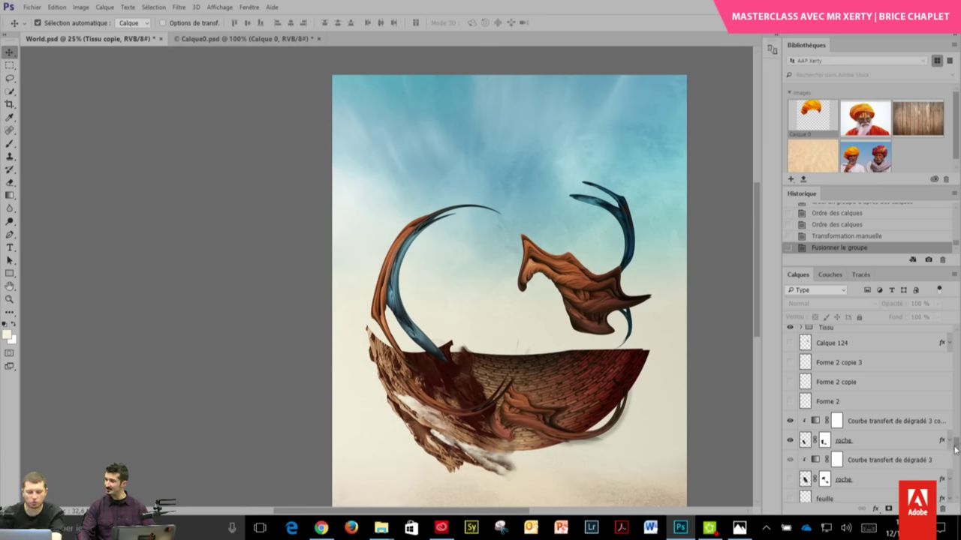
pyautogui.moveTo(956, 446); pyautogui.dragTo(955, 422)
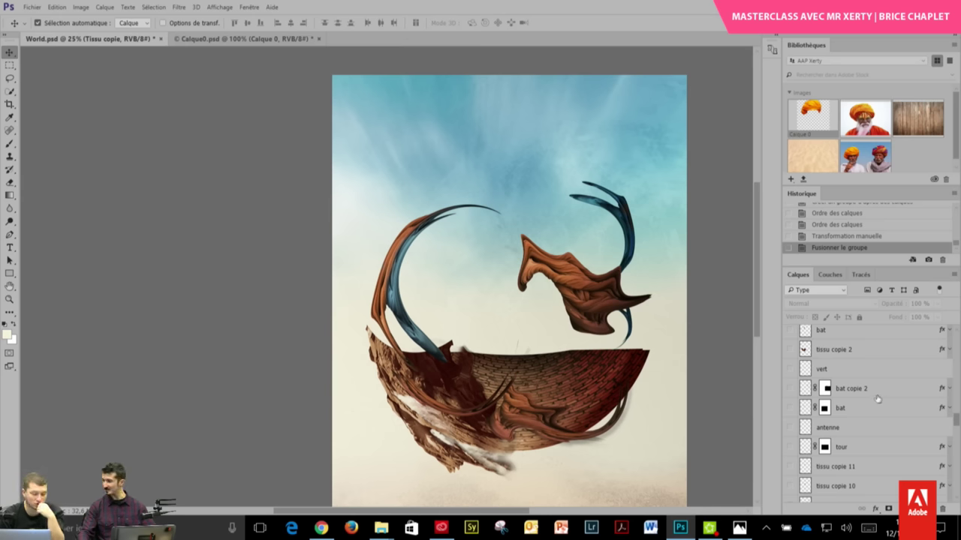
pyautogui.scroll(2, 946, 423)
pyautogui.scroll(2, 944, 419)
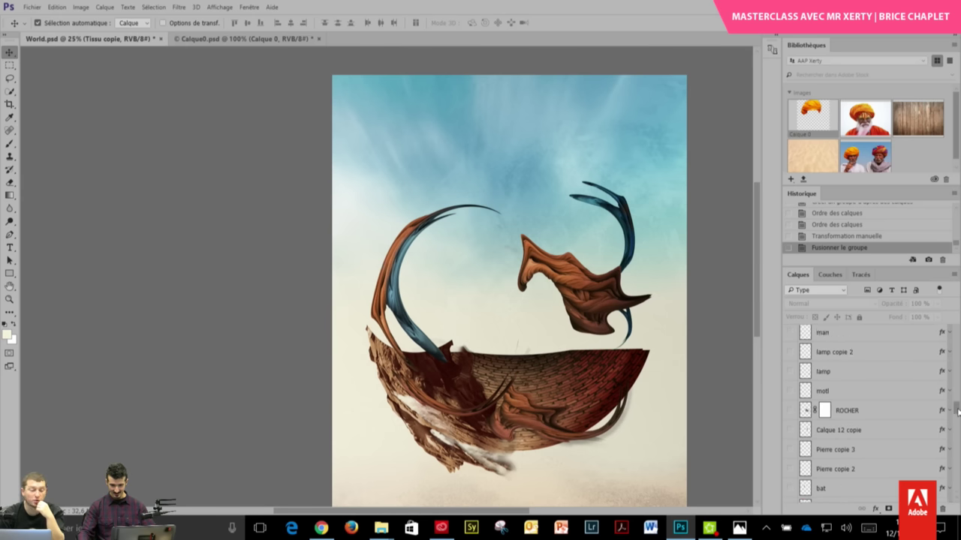
pyautogui.scroll(2, 943, 414)
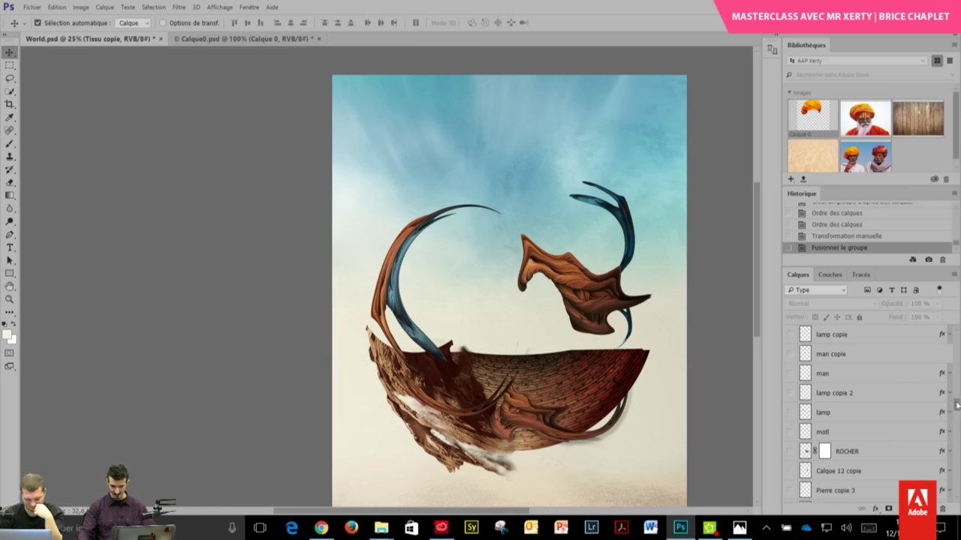
pyautogui.scroll(5, 952, 398)
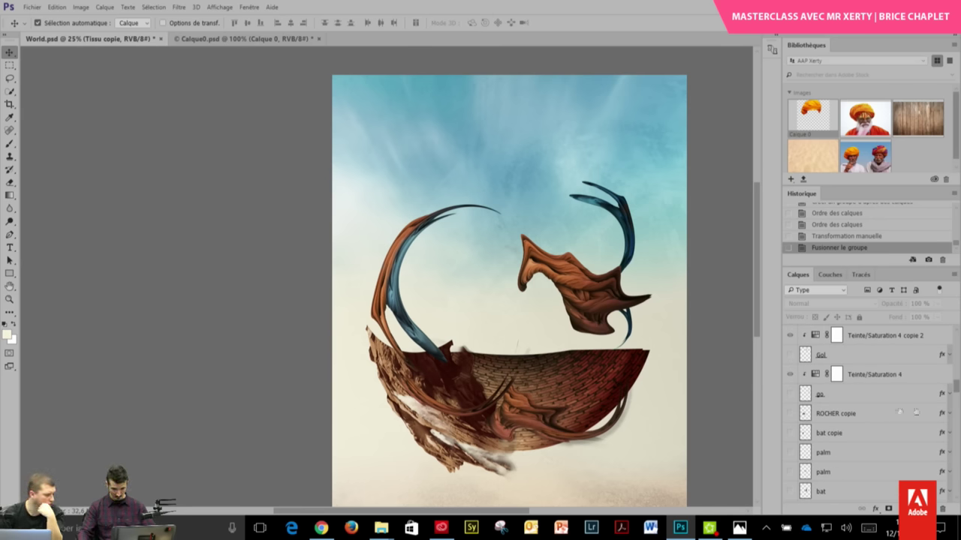
pyautogui.click(739, 528)
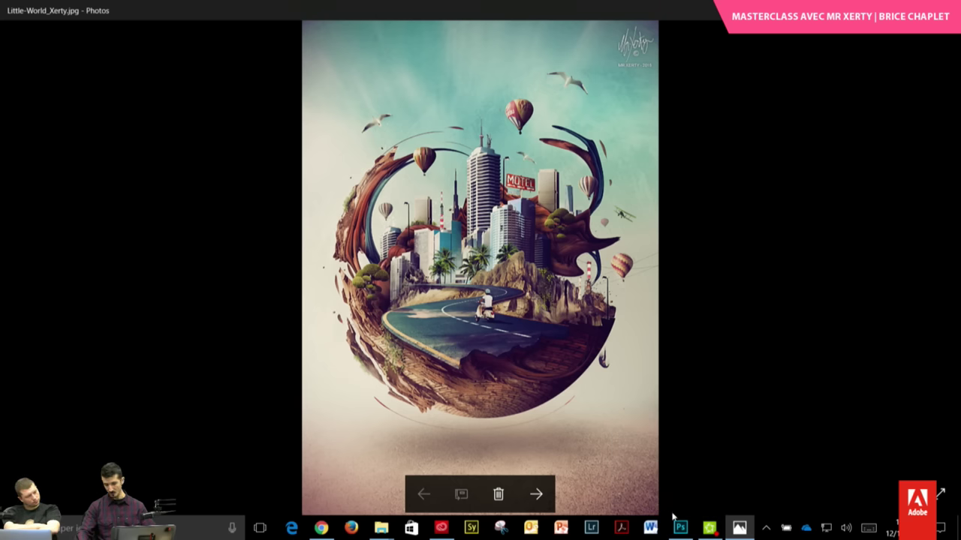
pyautogui.click(680, 528)
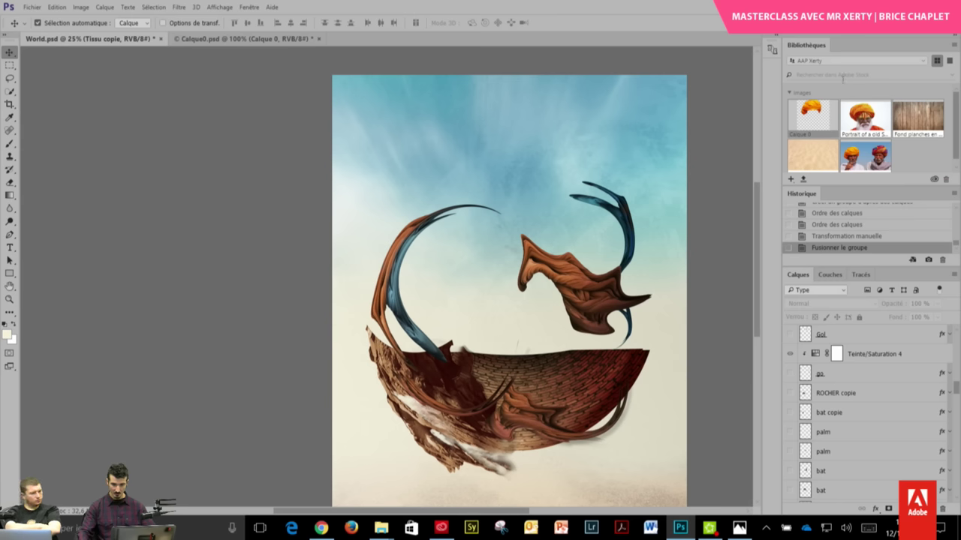
# - Place the palm tree collection from Ma bibliothèque on the canvas and nudge it slightly down
pyautogui.click(922, 64)
pyautogui.click(845, 78)
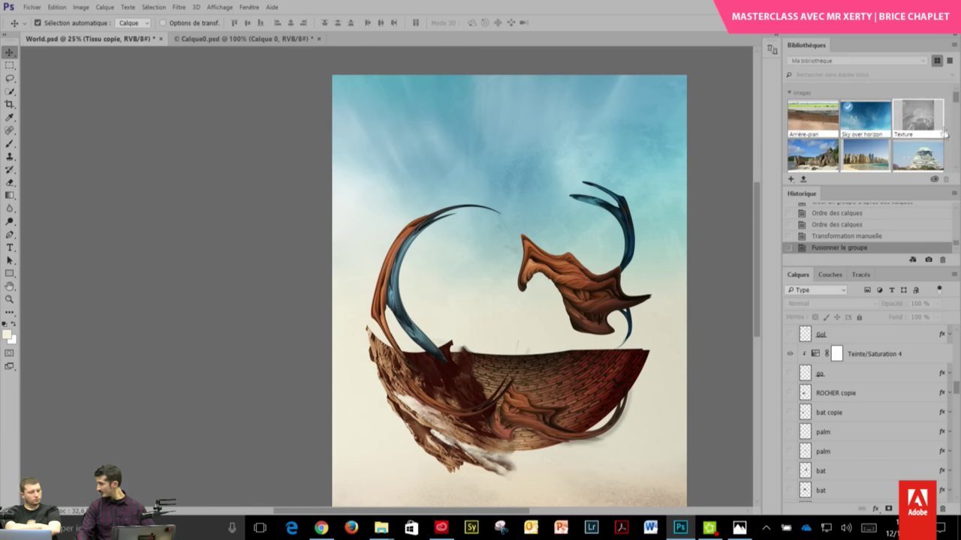
pyautogui.scroll(-1, 950, 113)
pyautogui.scroll(-1, 947, 110)
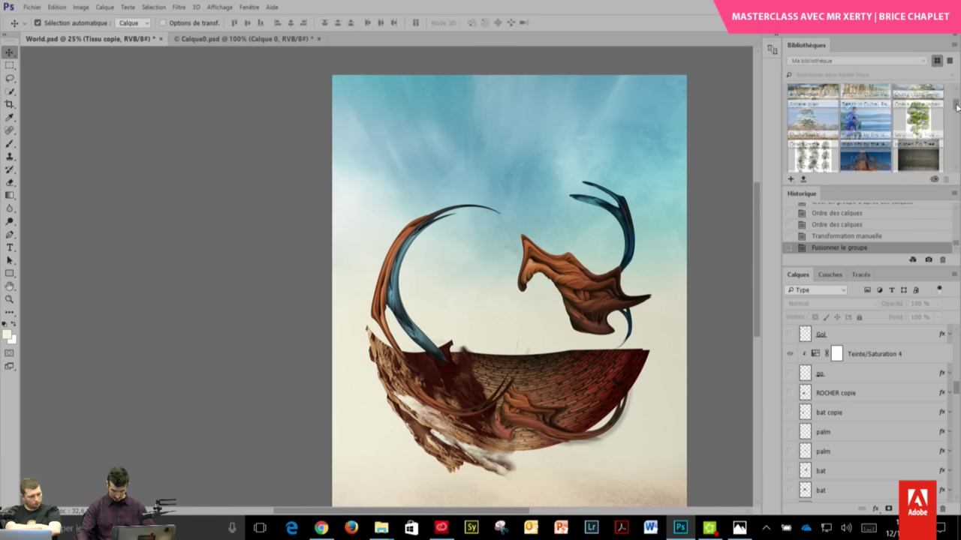
pyautogui.scroll(-1, 944, 108)
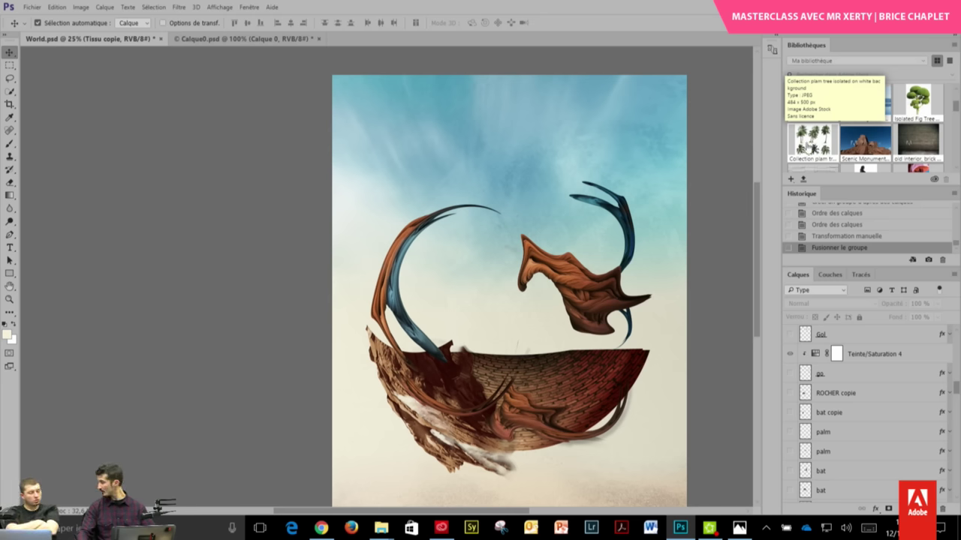
pyautogui.moveTo(810, 141); pyautogui.dragTo(560, 214)
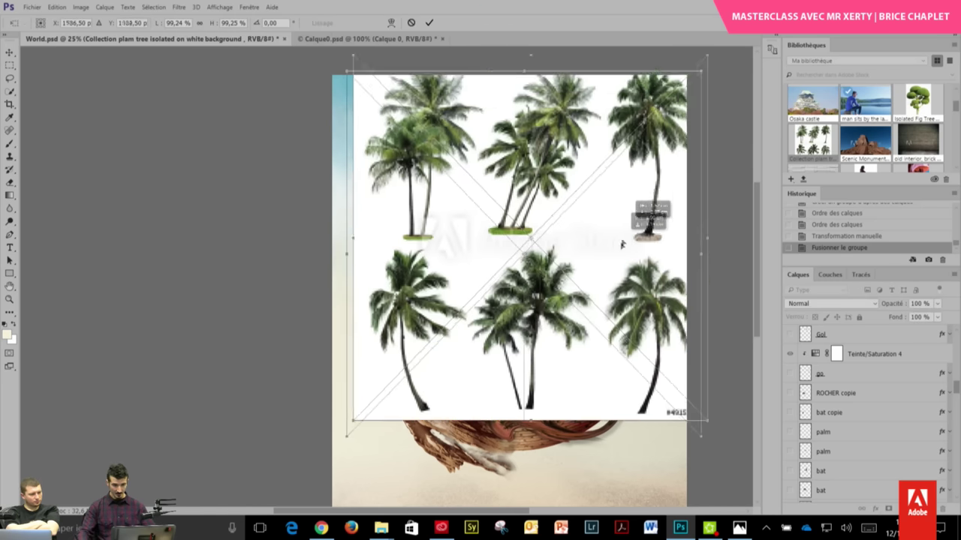
pyautogui.press('Return')
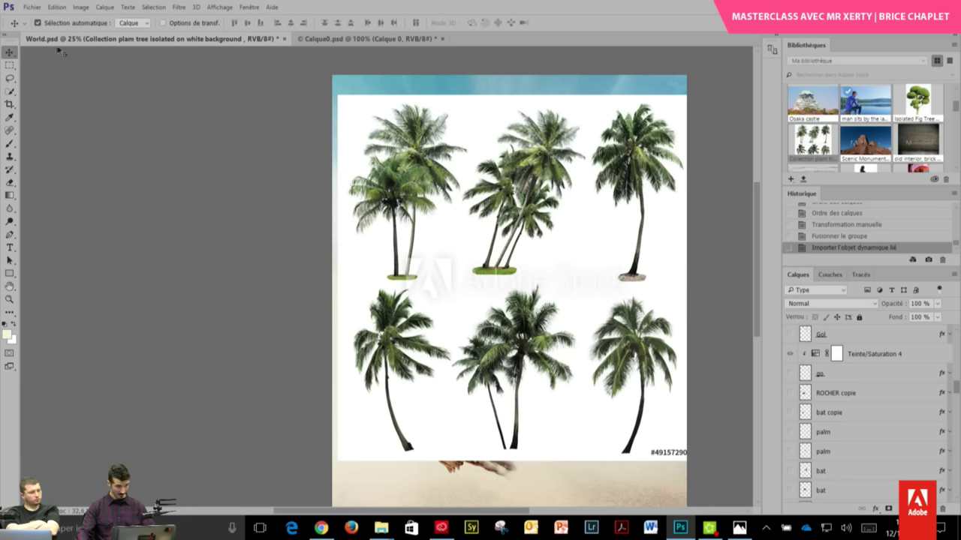
pyautogui.click(52, 24)
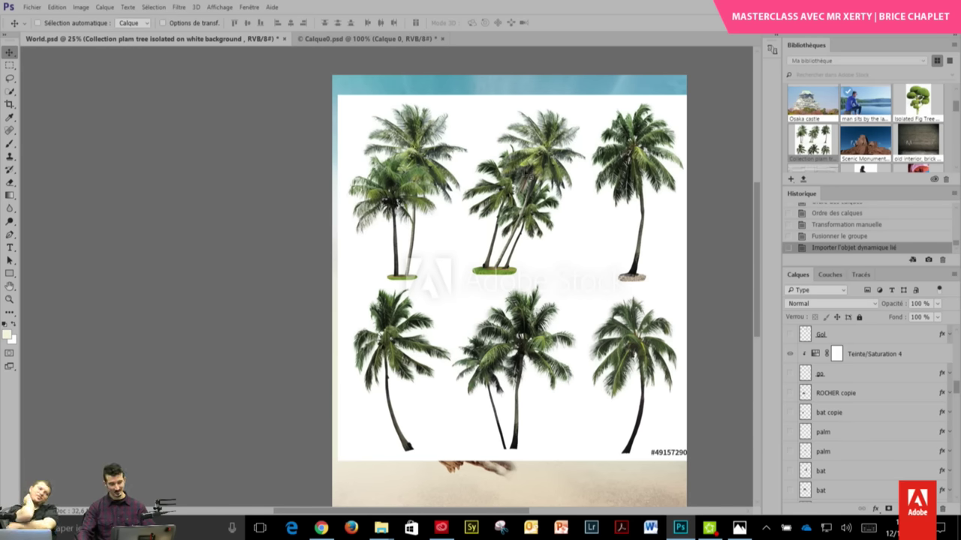
pyautogui.moveTo(572, 183); pyautogui.dragTo(570, 205)
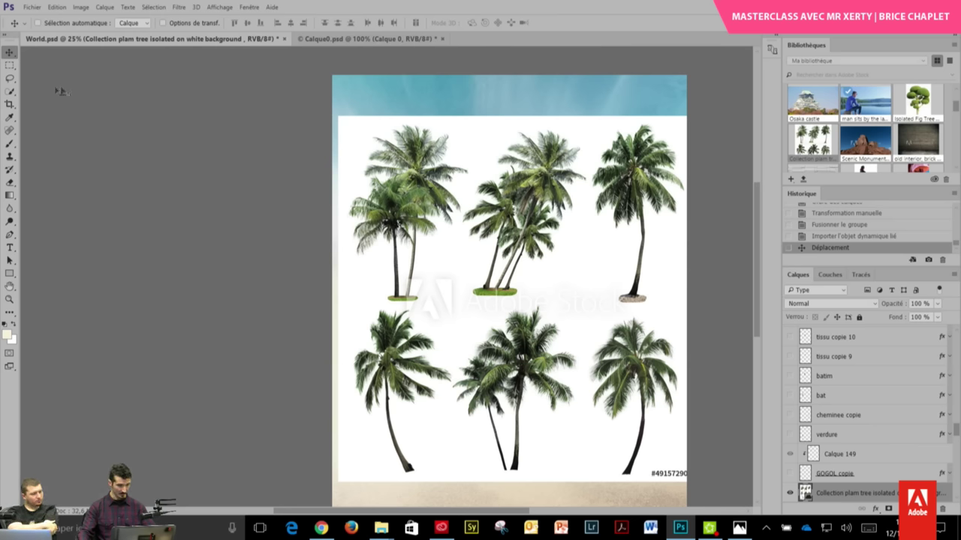
# - Magic Wand-select the white background around the palm trees, non-contiguous, after zooming in
pyautogui.click(10, 65)
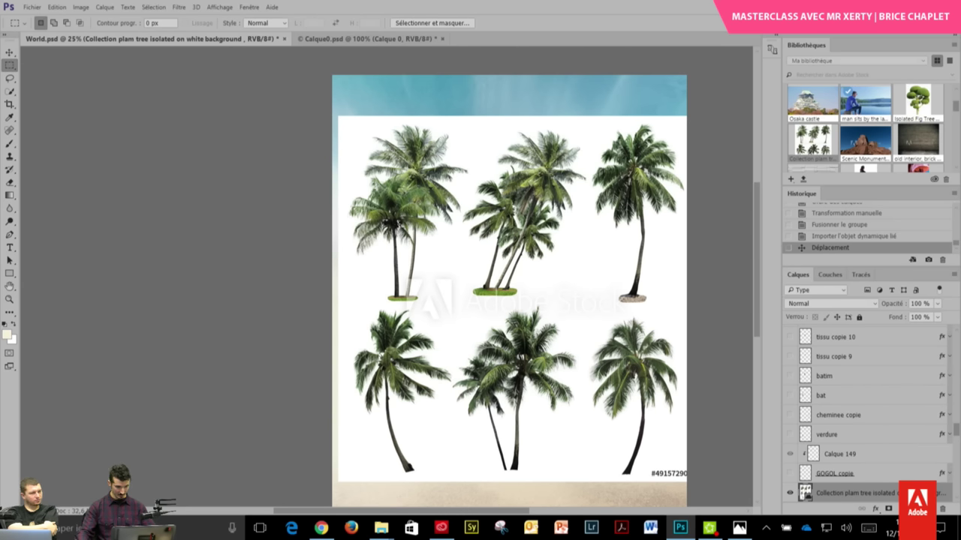
pyautogui.click(10, 92)
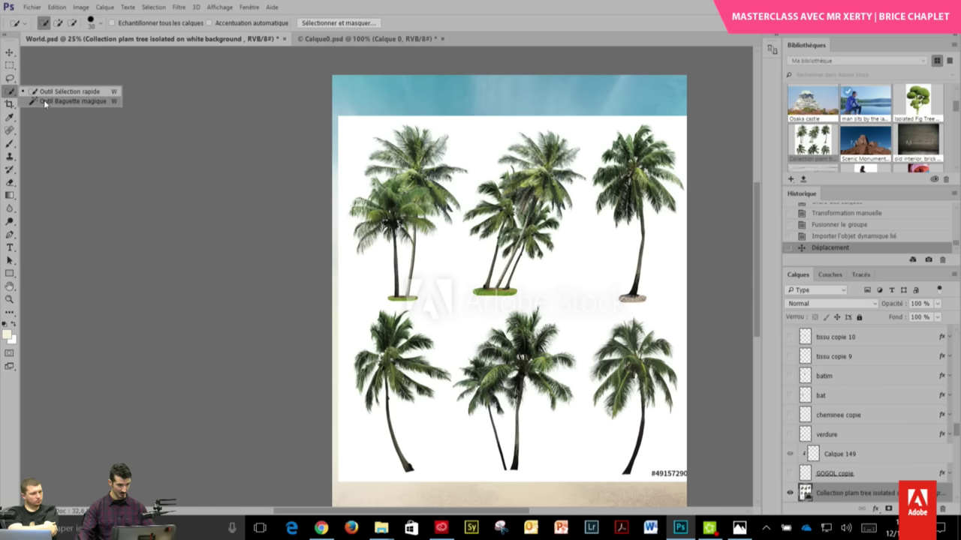
pyautogui.click(52, 103)
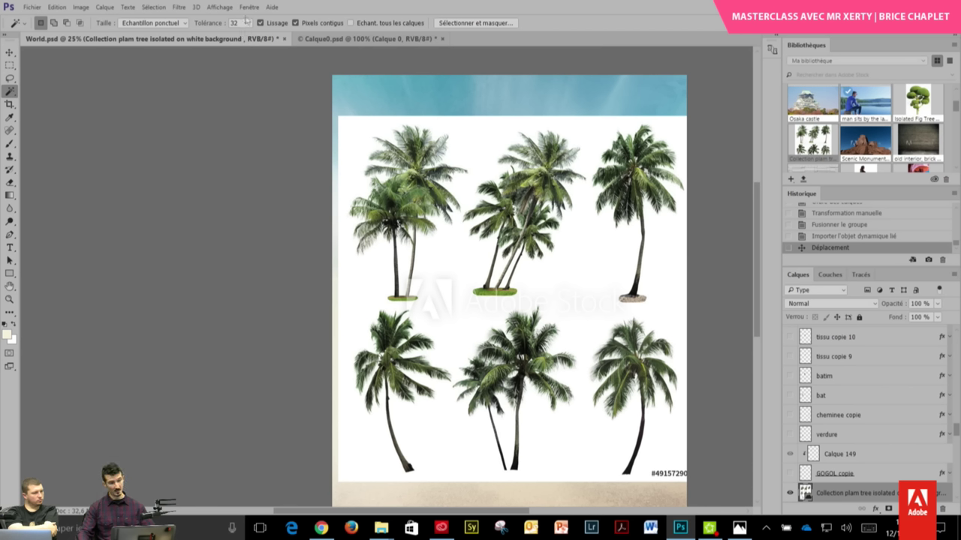
pyautogui.click(296, 23)
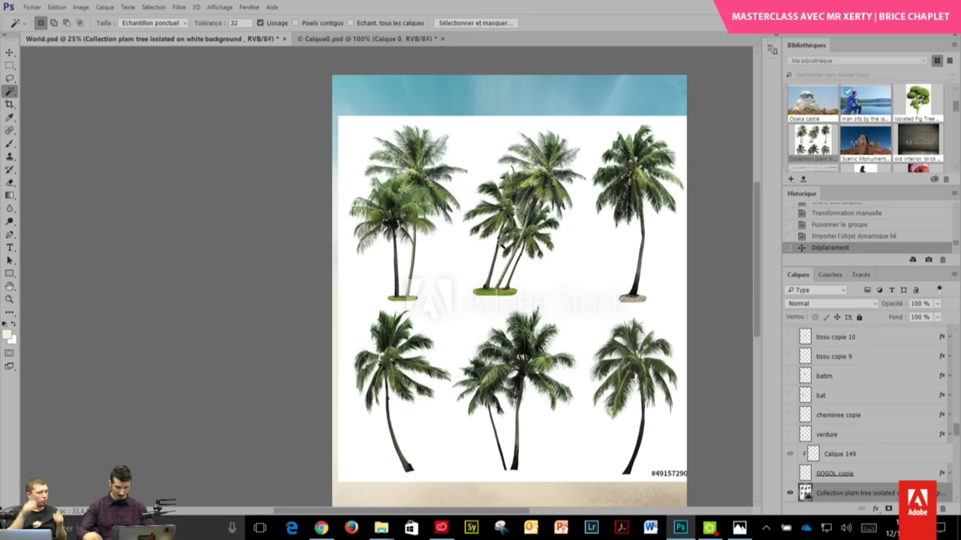
pyautogui.hotkey('ctrl', '+')
pyautogui.hotkey('ctrl', '+')
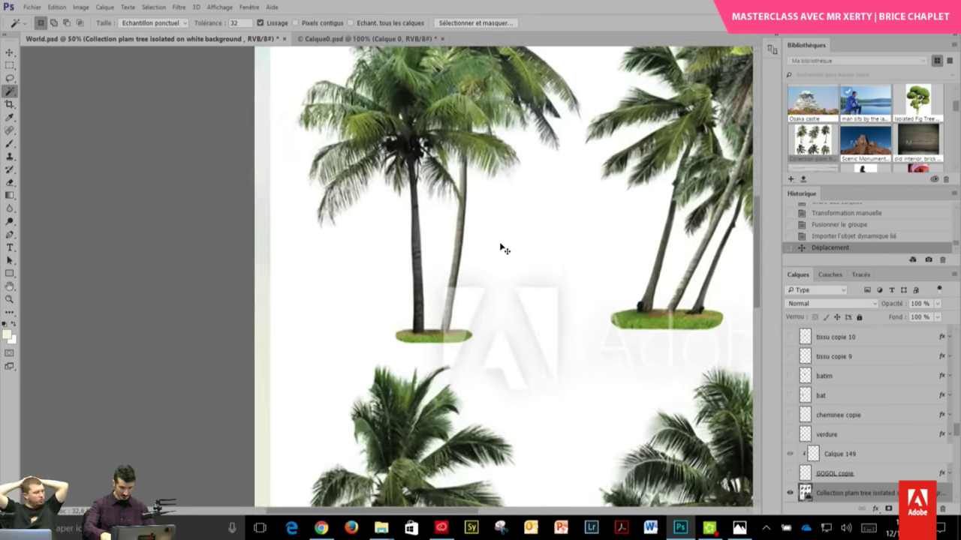
pyautogui.hotkey('ctrl', '+')
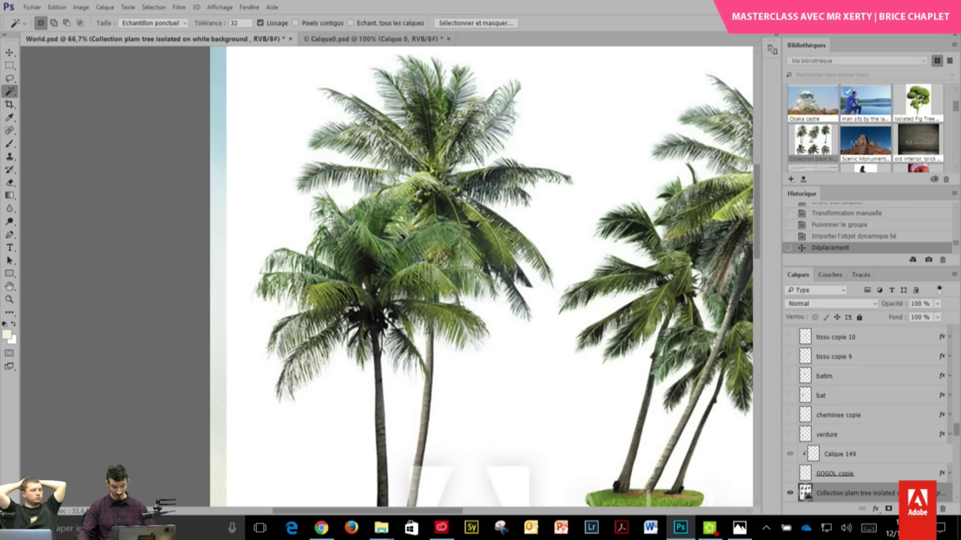
pyautogui.moveTo(433, 152); pyautogui.dragTo(413, 175)
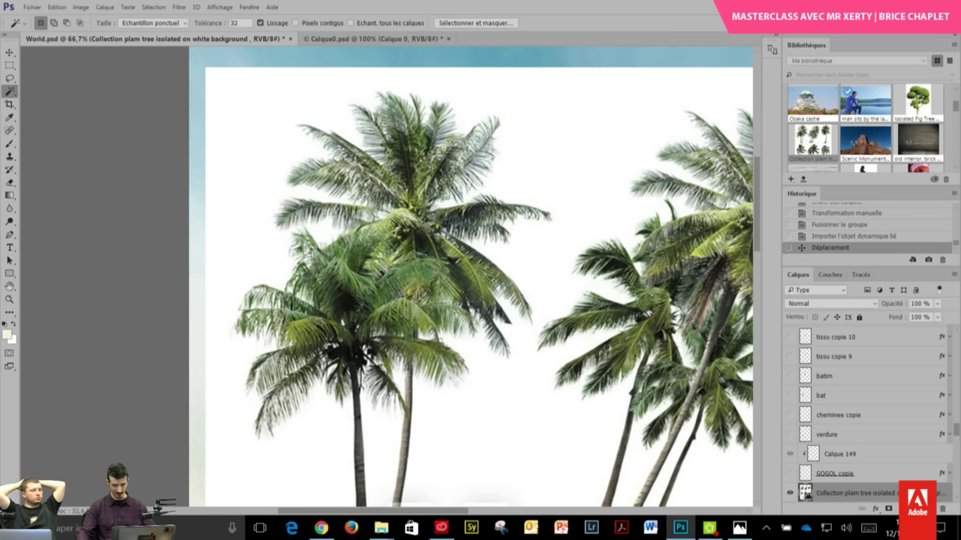
pyautogui.click(264, 197)
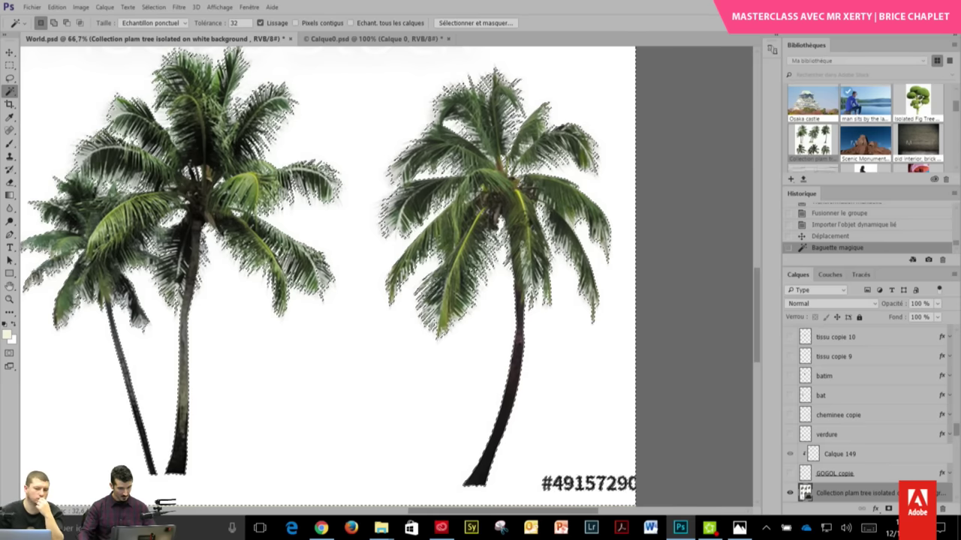
# - Try the canvas selection menu, dismissing the smart object error and closing the menu
pyautogui.rightClick(347, 118)
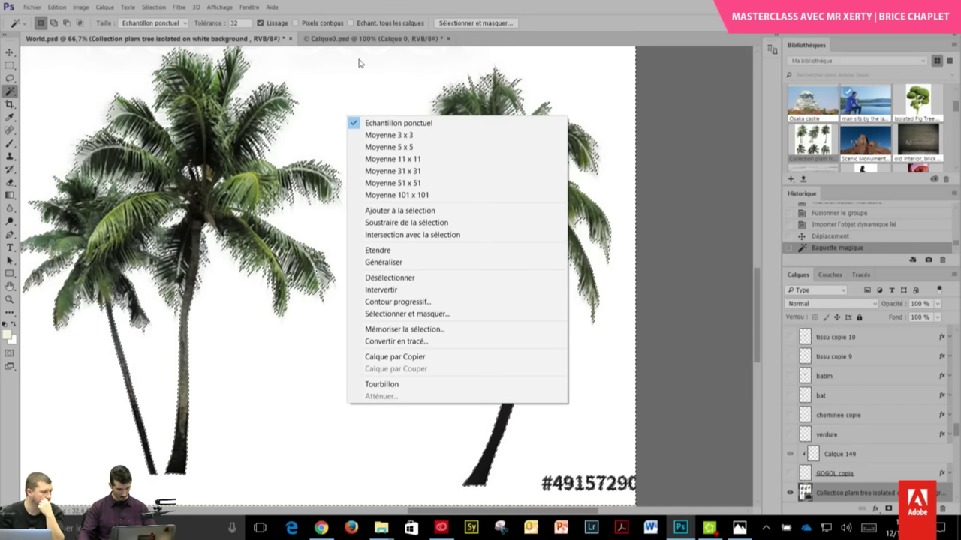
pyautogui.click(360, 132)
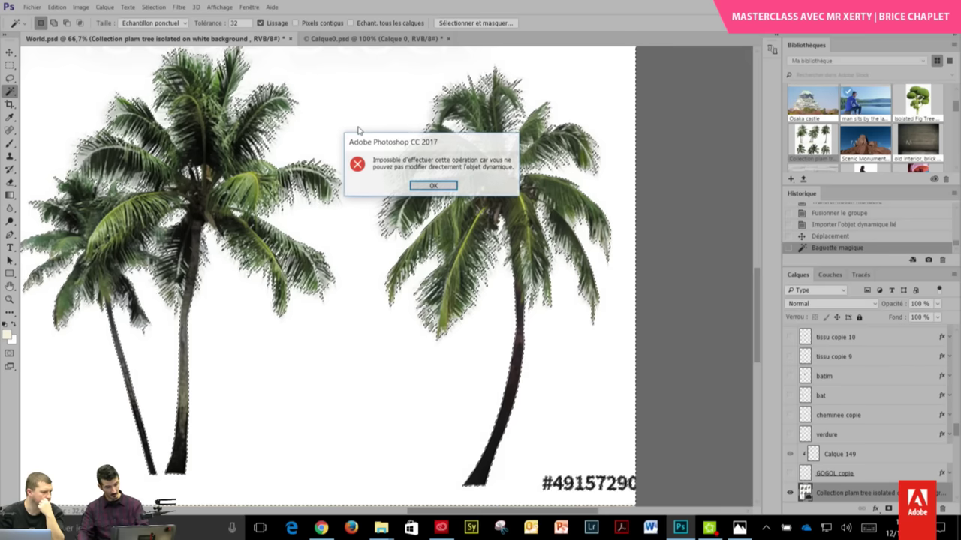
pyautogui.press('Return')
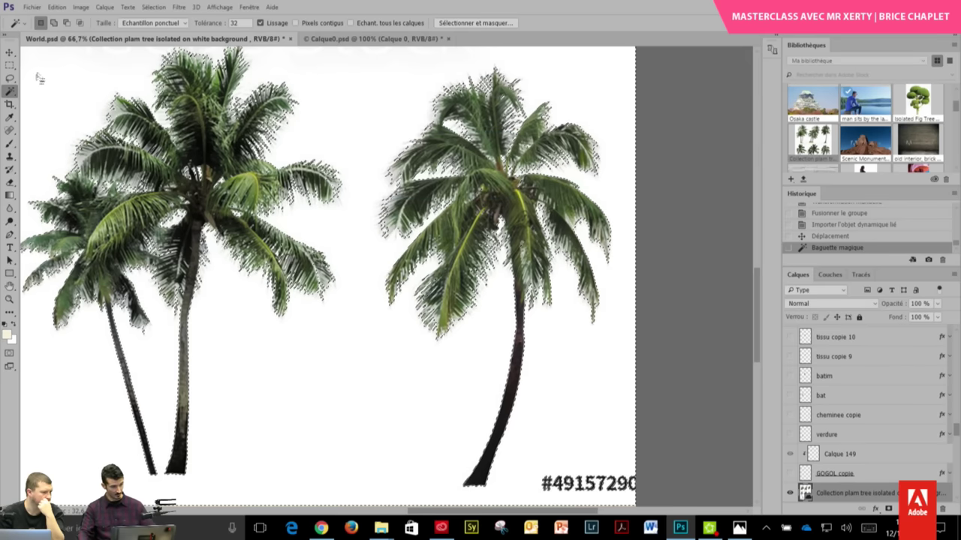
pyautogui.click(10, 65)
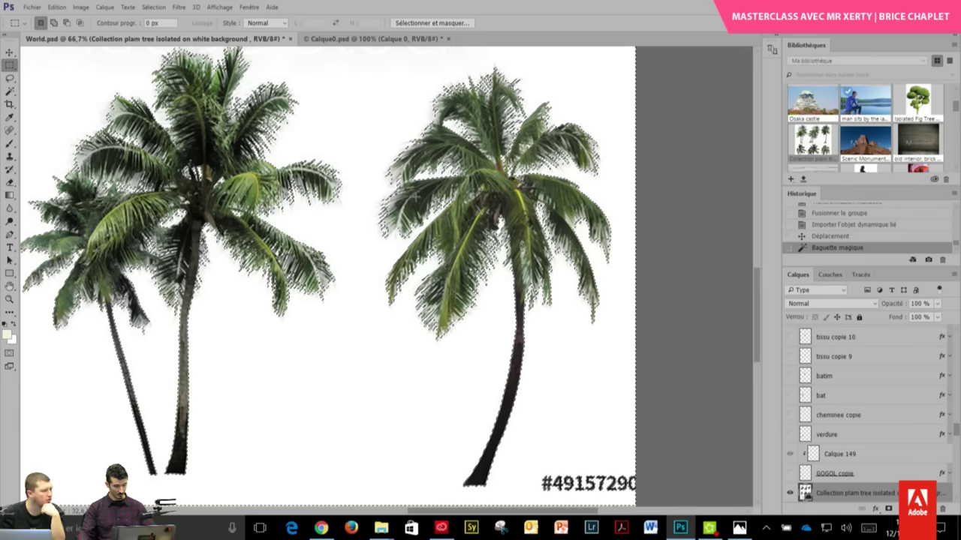
pyautogui.rightClick(368, 234)
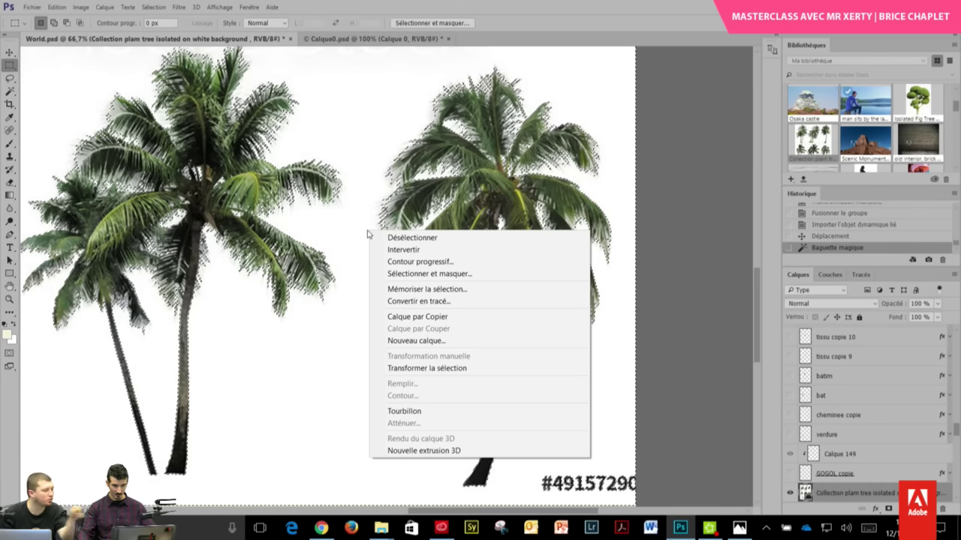
pyautogui.press('Escape')
# - In Select and Mask, preview Sur calques, invert to keep the palm trees, and apply
pyautogui.click(456, 25)
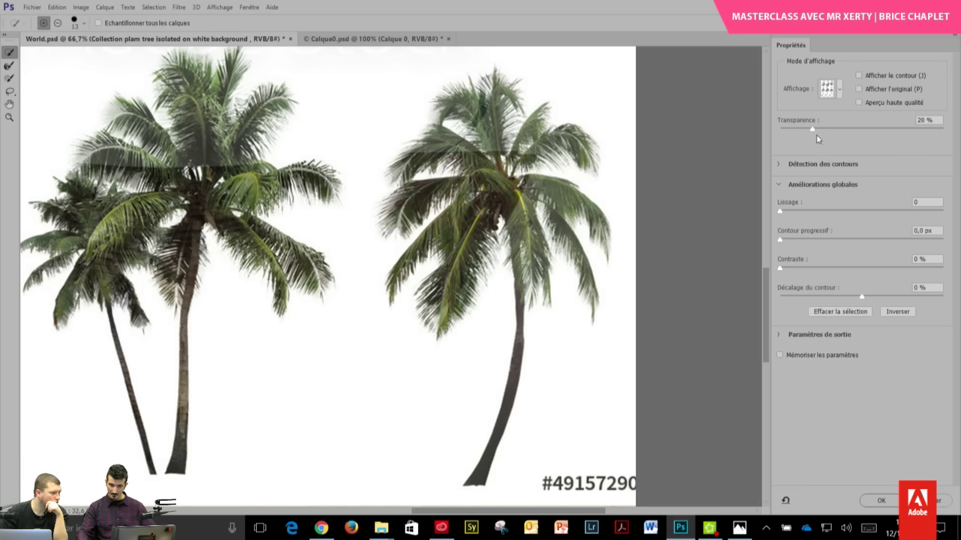
pyautogui.moveTo(810, 132)
pyautogui.mouseDown()
pyautogui.moveTo(875, 131)
pyautogui.moveTo(764, 129)
pyautogui.moveTo(818, 130)
pyautogui.mouseUp()
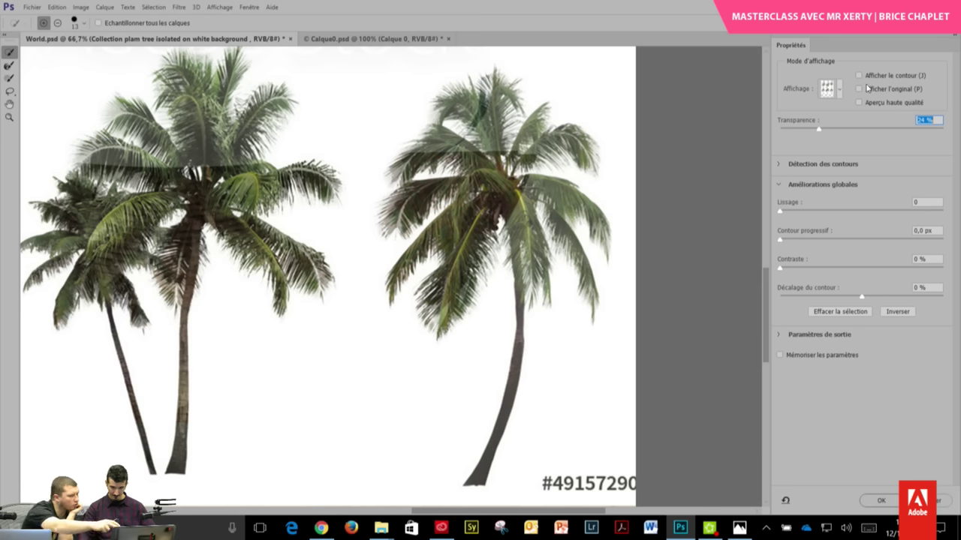
pyautogui.click(840, 89)
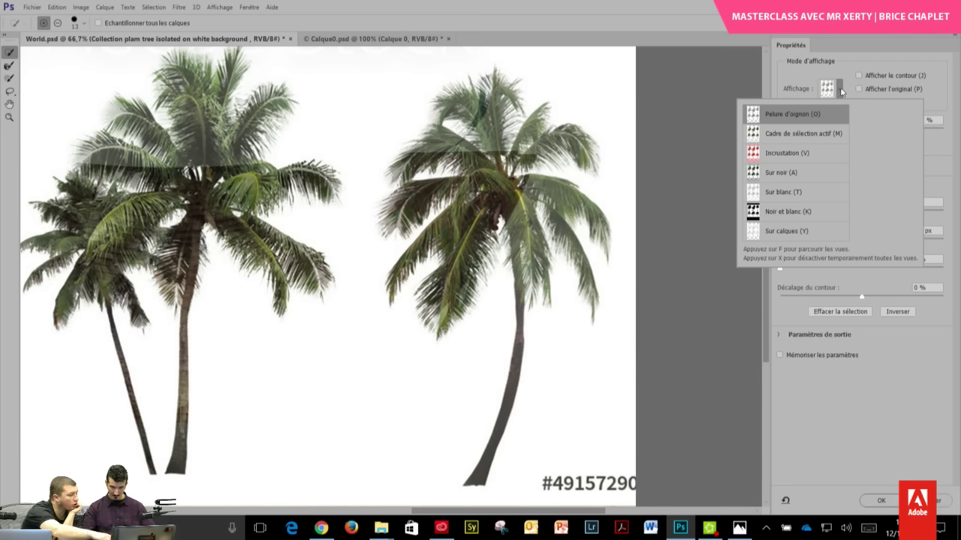
pyautogui.click(795, 231)
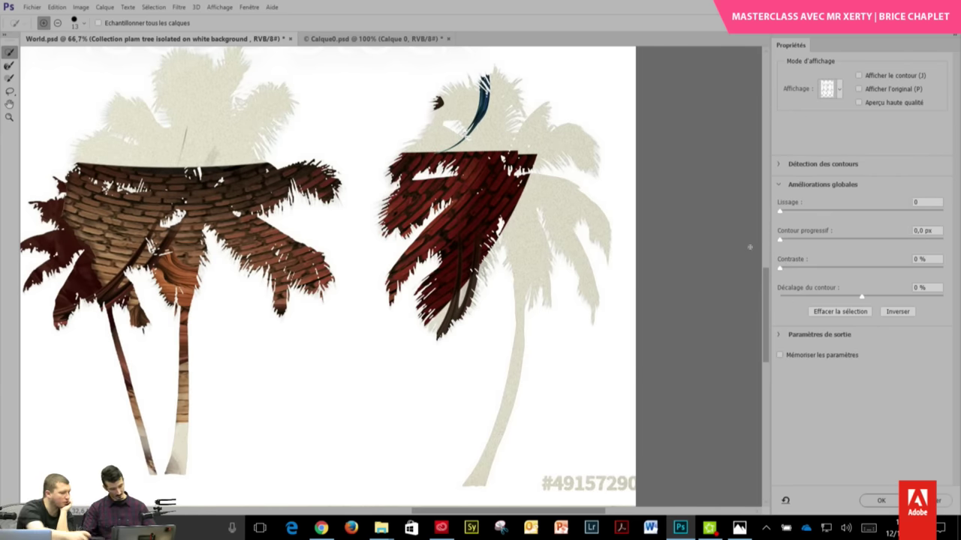
pyautogui.click(895, 317)
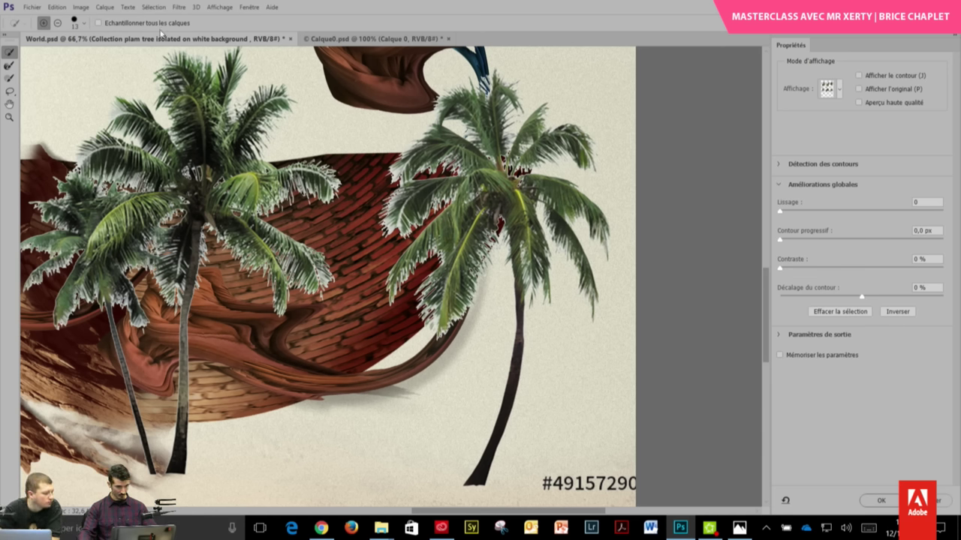
pyautogui.click(879, 501)
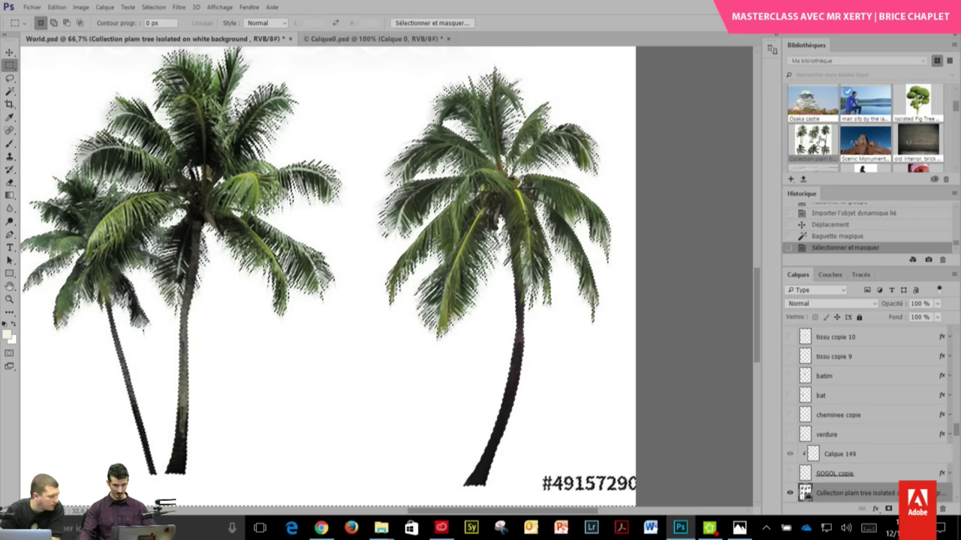
# - Update all modified content of the palm tree smart object layer
pyautogui.rightClick(510, 192)
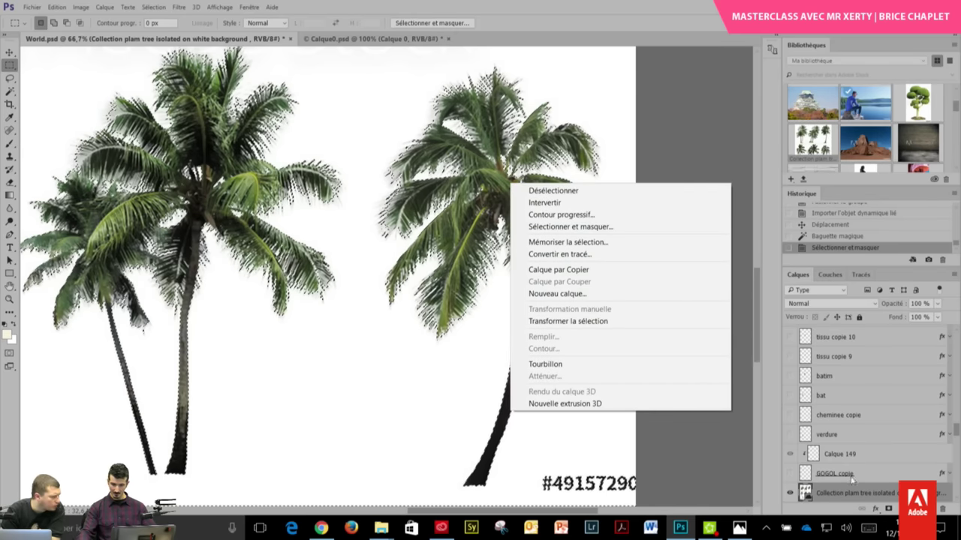
pyautogui.rightClick(854, 483)
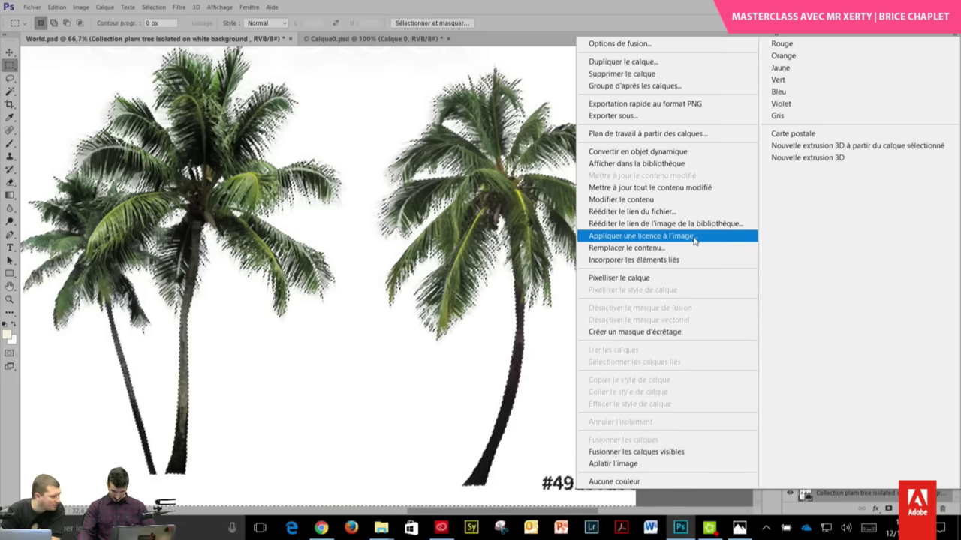
pyautogui.click(687, 190)
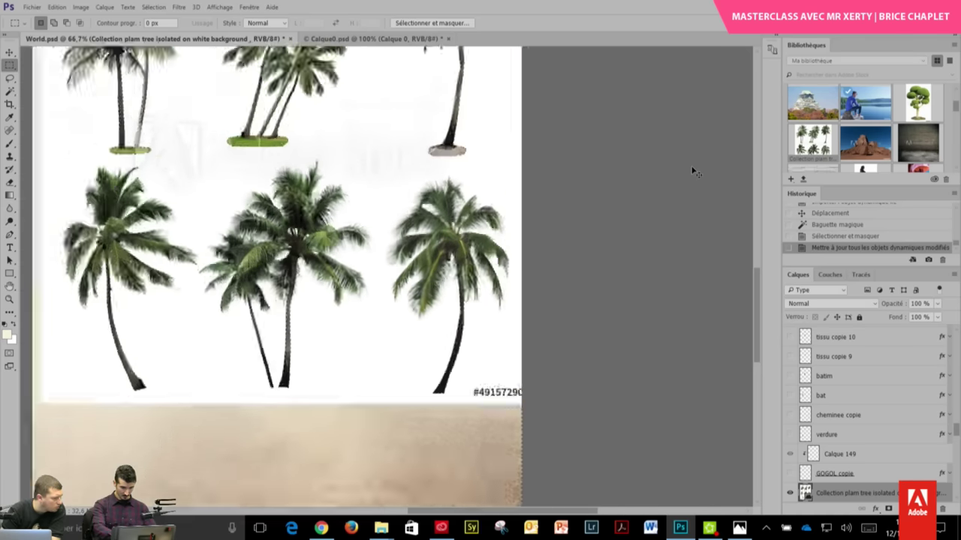
pyautogui.hotkey('ctrl', '-')
pyautogui.hotkey('ctrl', '-')
pyautogui.hotkey('ctrl', '-')
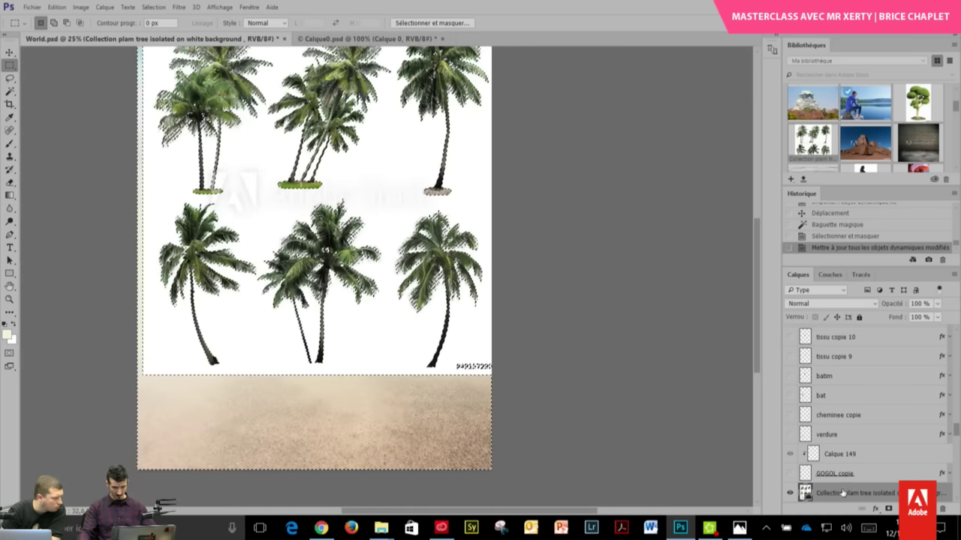
# - License the palm tree stock image and reopen Select and Mask for the palm selection
pyautogui.rightClick(843, 493)
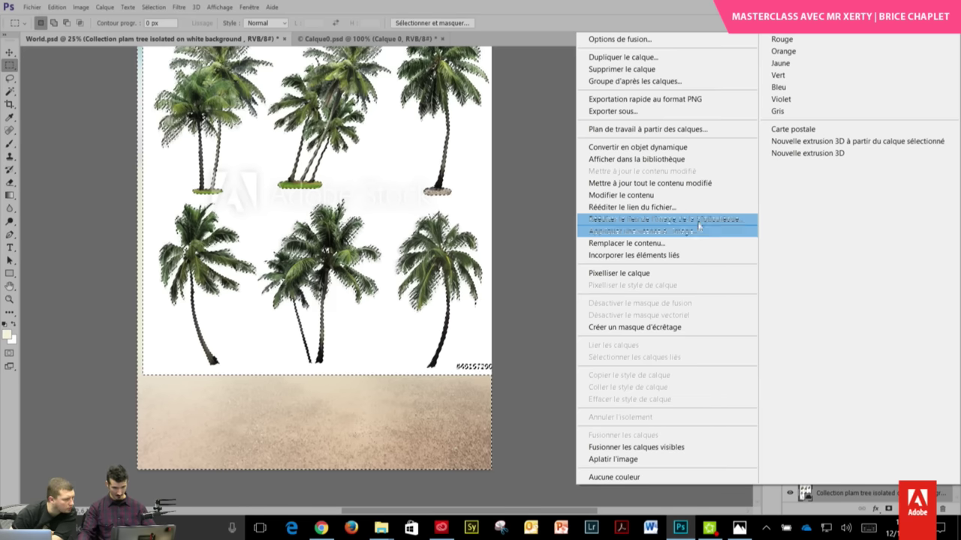
pyautogui.click(692, 232)
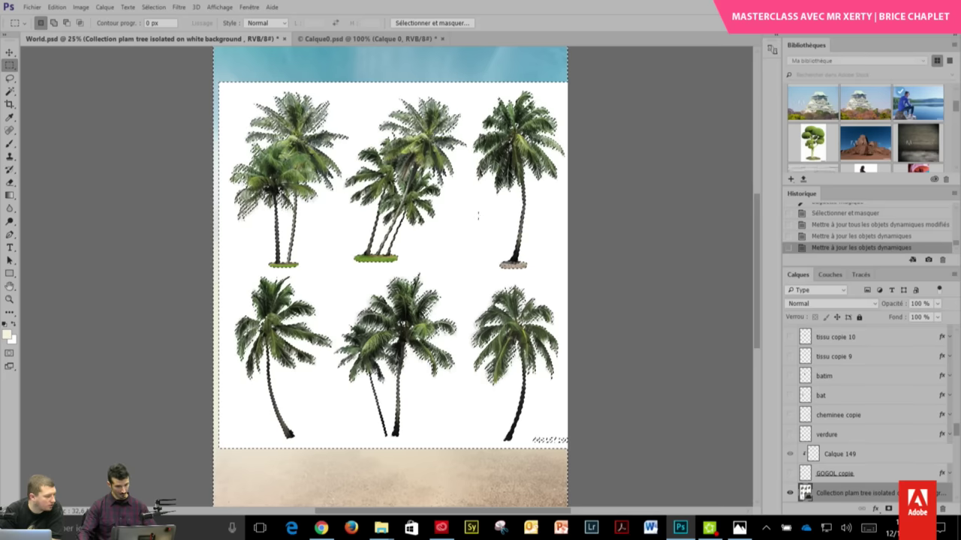
pyautogui.scroll(2, 480, 221)
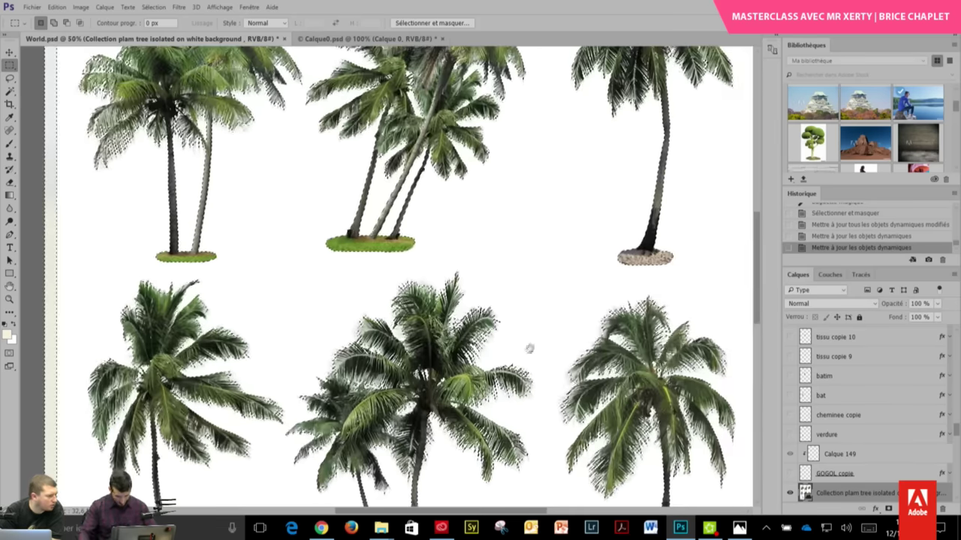
pyautogui.scroll(-3, 466, 255)
pyautogui.scroll(1, 462, 258)
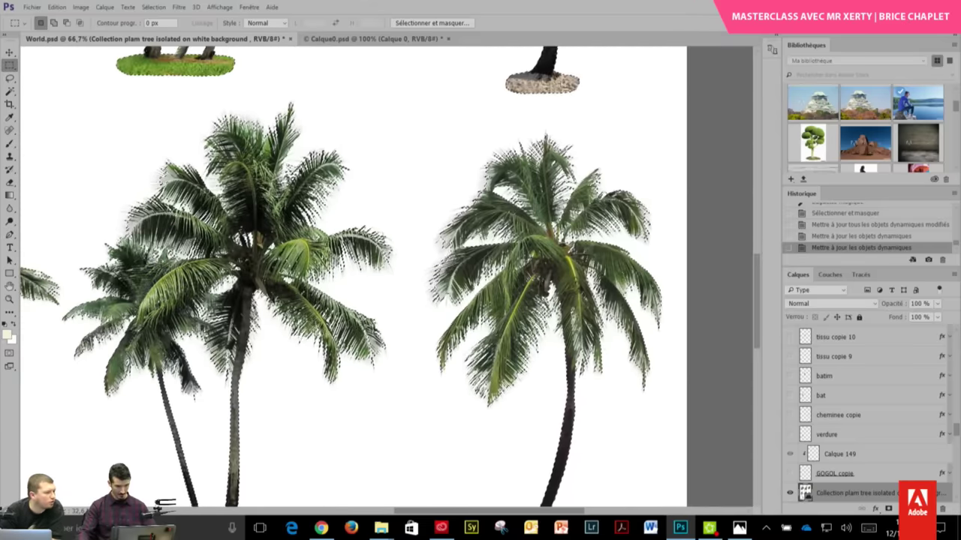
pyautogui.click(432, 23)
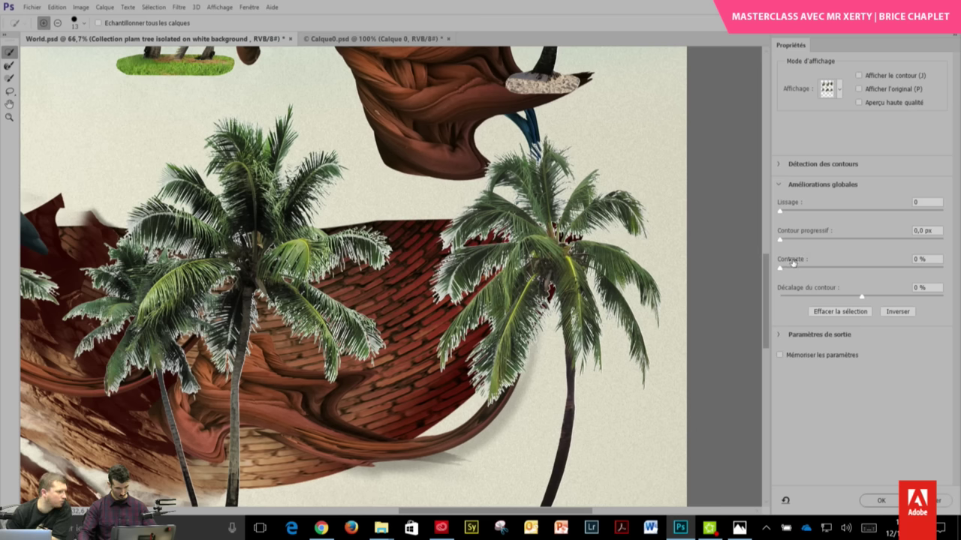
# - Re-enter Select and Mask and set the Refine Edge brush to 114 px
pyautogui.click(882, 502)
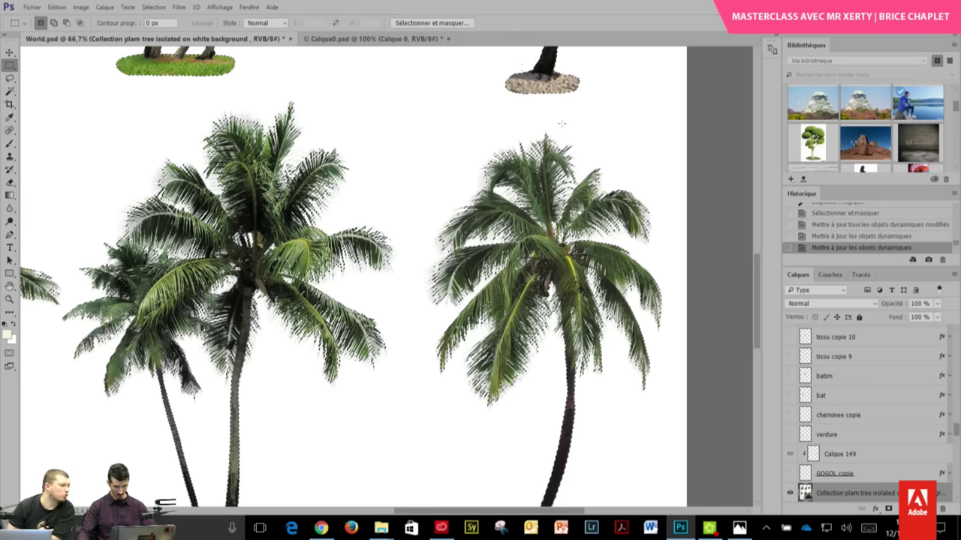
pyautogui.click(431, 23)
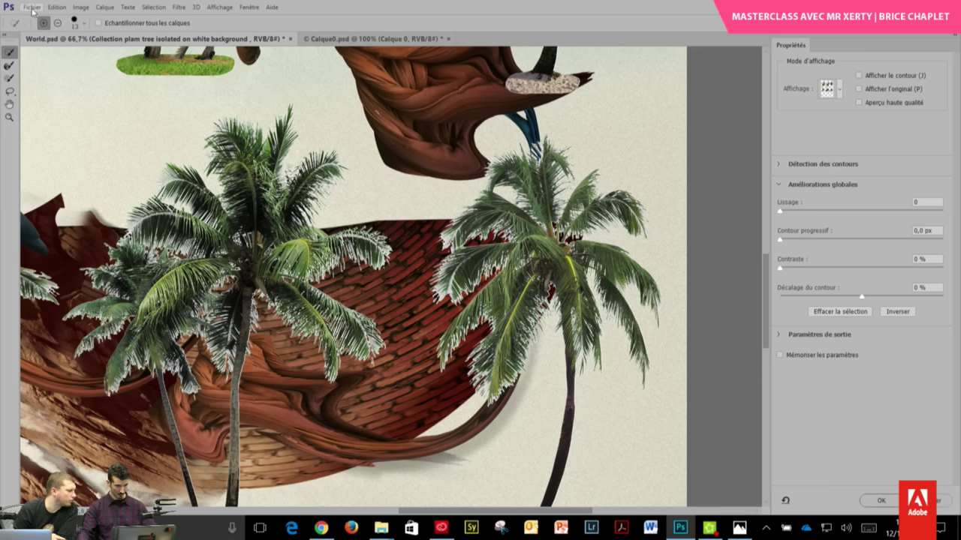
pyautogui.click(10, 78)
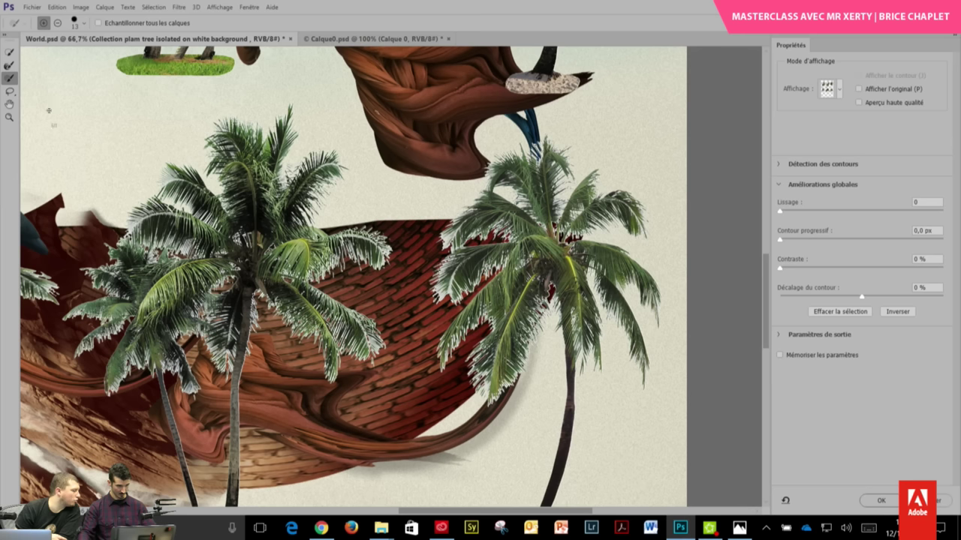
pyautogui.click(9, 65)
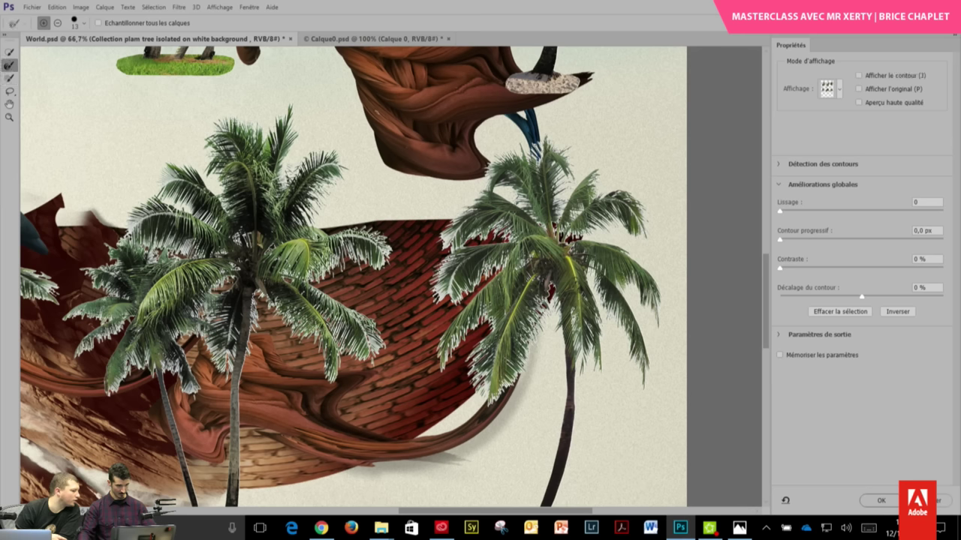
pyautogui.click(86, 24)
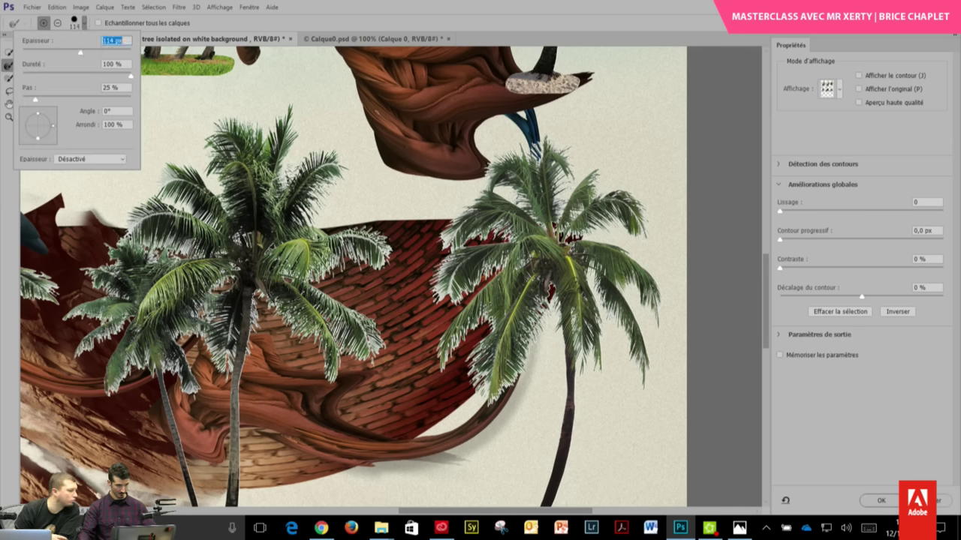
pyautogui.press('Return')
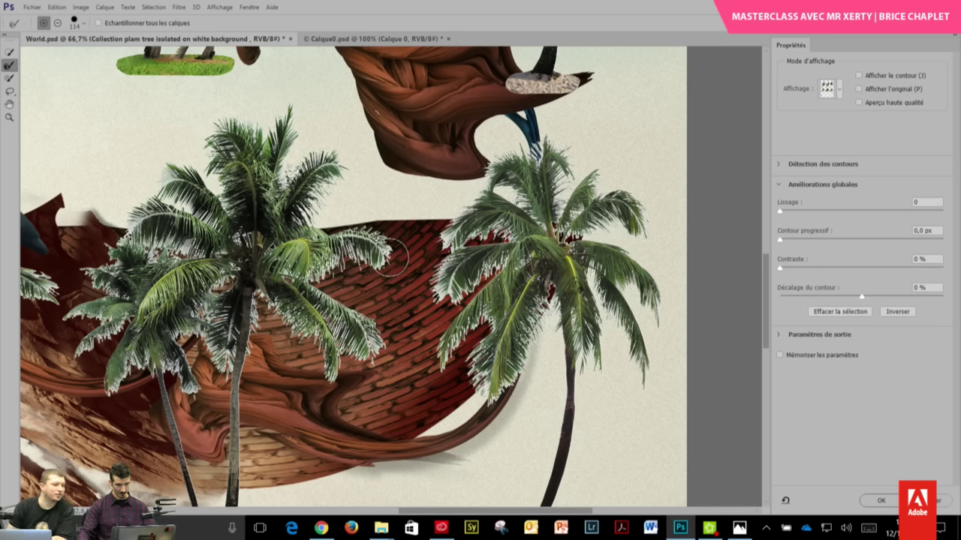
# - Brush along the frond edges of both palms to clean their fringes over the bricks
pyautogui.moveTo(391, 259)
pyautogui.mouseDown()
pyautogui.moveTo(341, 274)
pyautogui.moveTo(369, 225)
pyautogui.mouseUp()
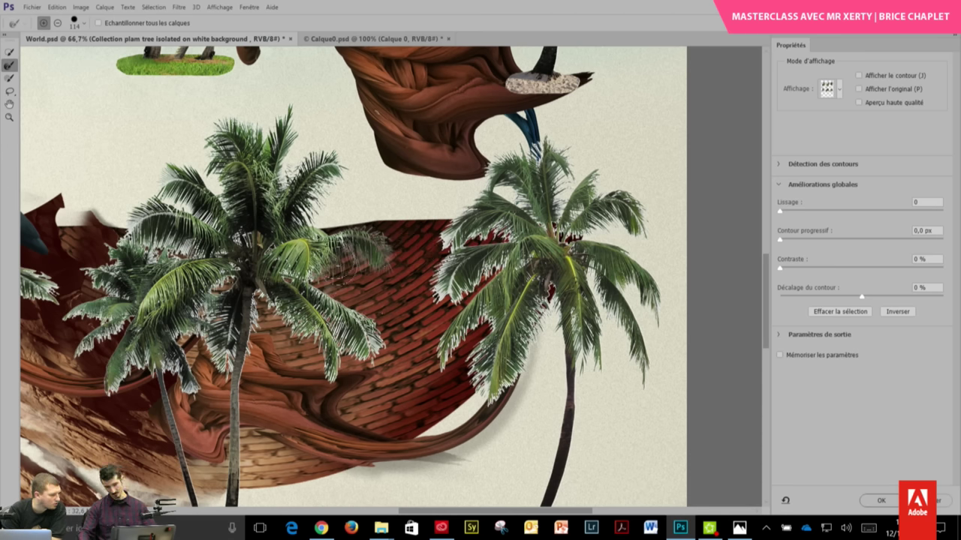
pyautogui.moveTo(366, 235)
pyautogui.mouseDown()
pyautogui.moveTo(381, 344)
pyautogui.moveTo(339, 330)
pyautogui.mouseUp()
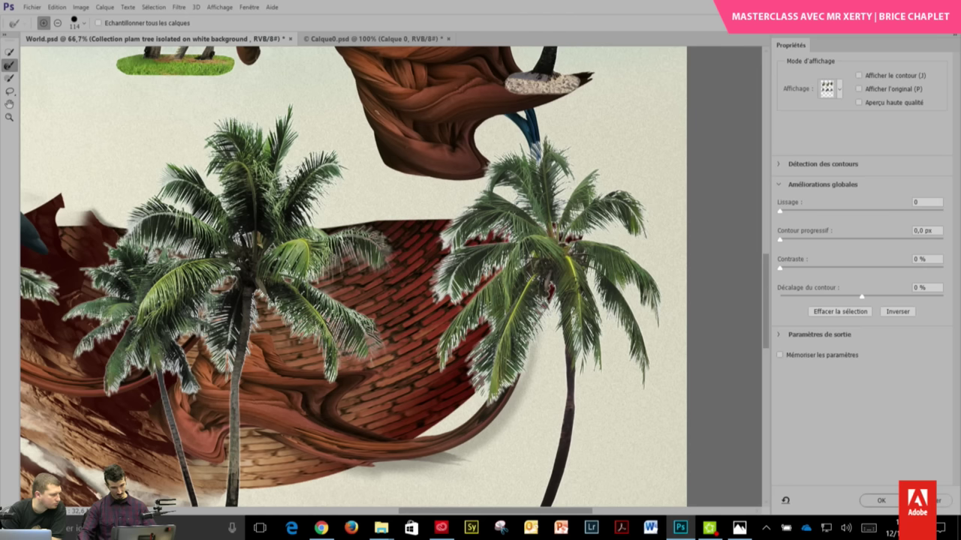
pyautogui.moveTo(331, 376); pyautogui.dragTo(279, 319)
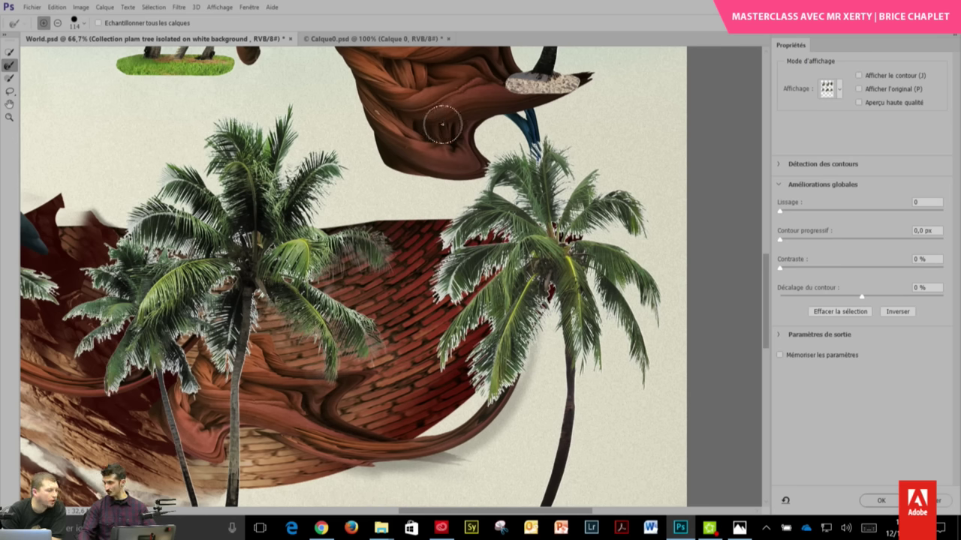
pyautogui.moveTo(445, 309); pyautogui.dragTo(442, 264)
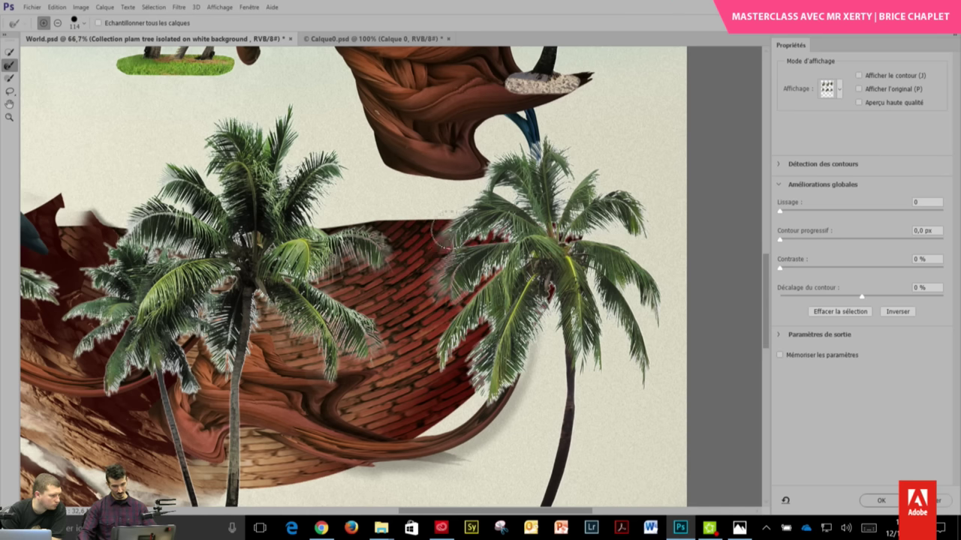
pyautogui.moveTo(353, 262); pyautogui.dragTo(315, 331)
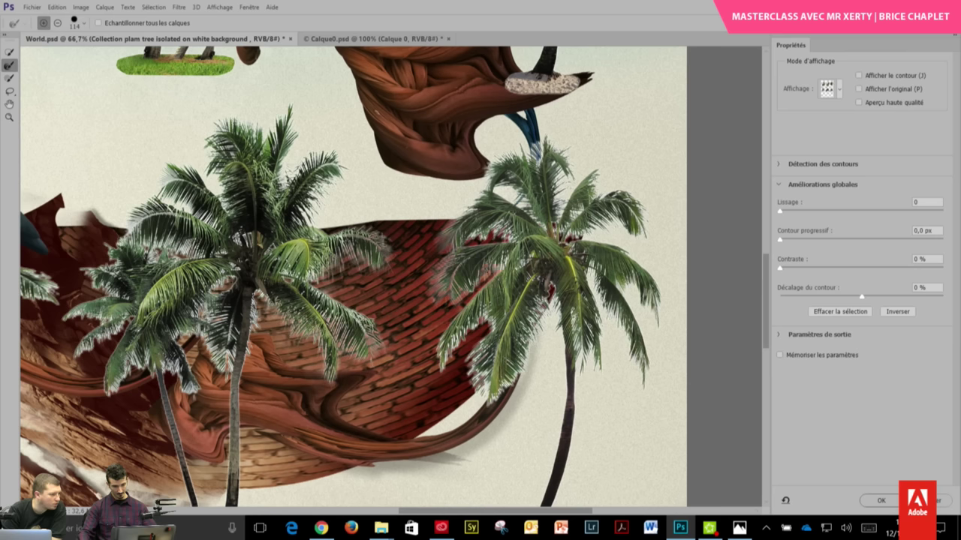
pyautogui.moveTo(466, 360); pyautogui.dragTo(485, 319)
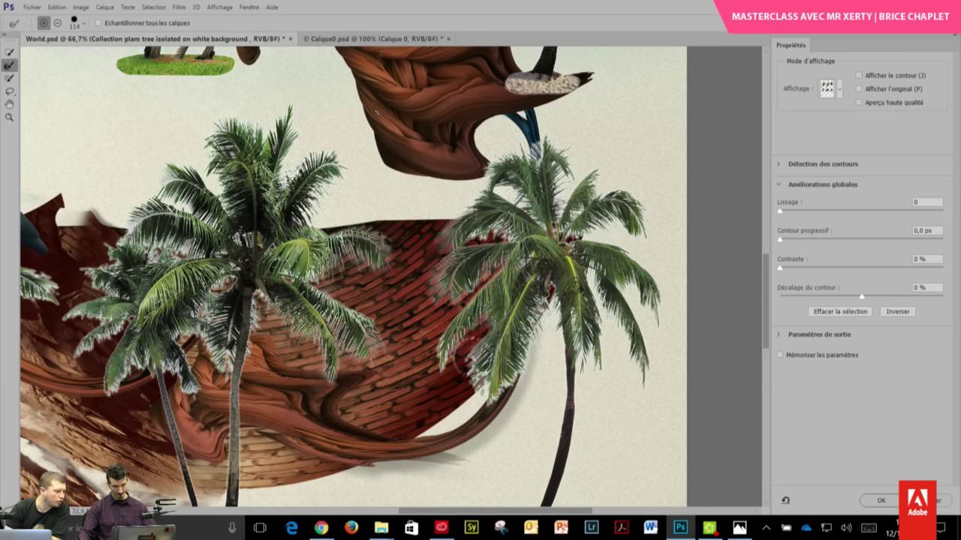
pyautogui.moveTo(469, 381)
pyautogui.mouseDown()
pyautogui.moveTo(518, 376)
pyautogui.moveTo(540, 301)
pyautogui.moveTo(571, 345)
pyautogui.mouseUp()
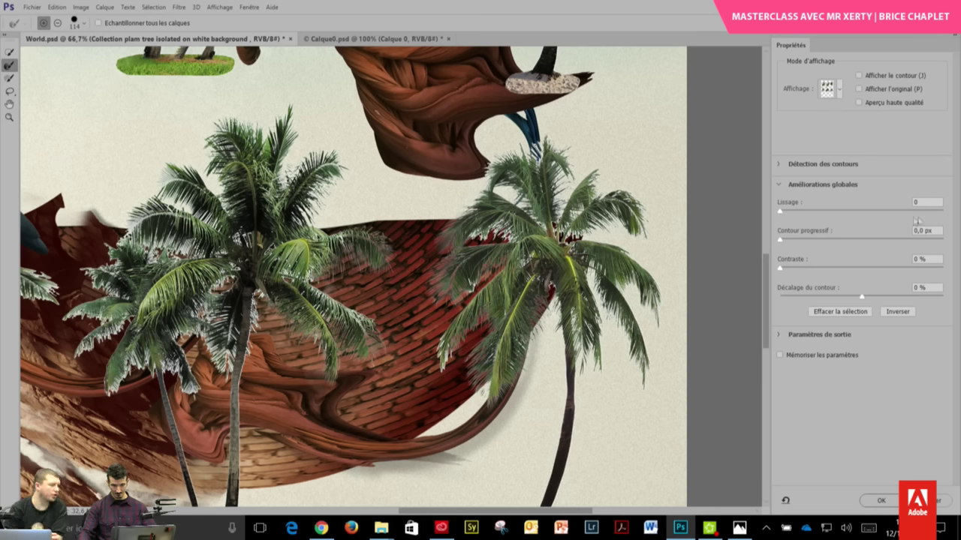
# - Raise Lissage, set Contour progressif to about 0.1 px, and apply the refinement
pyautogui.click(783, 211)
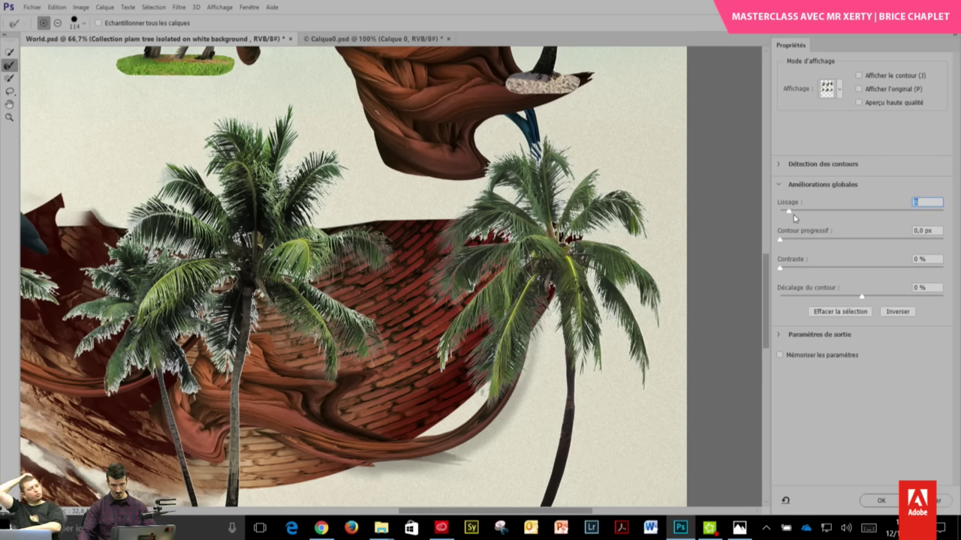
pyautogui.click(784, 240)
pyautogui.moveTo(825, 240); pyautogui.dragTo(823, 240)
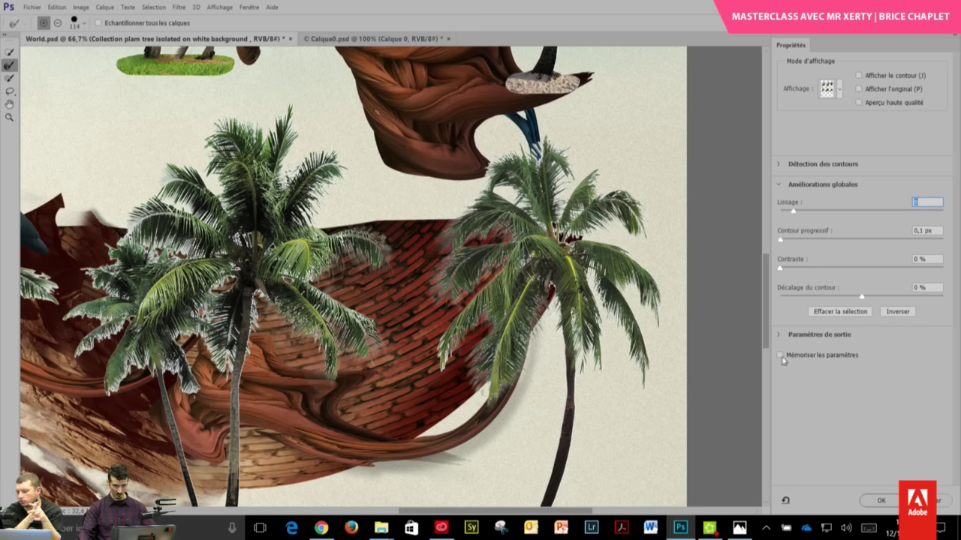
pyautogui.click(881, 501)
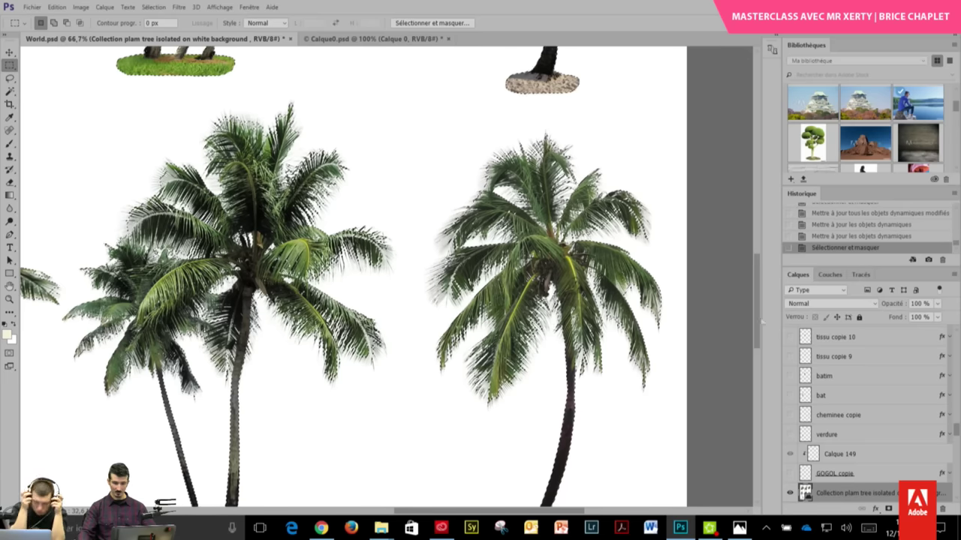
# - Rasterize the palm layer, cut the selected trees to a new layer, and delete the original
pyautogui.scroll(-3, 871, 450)
pyautogui.scroll(-2, 929, 473)
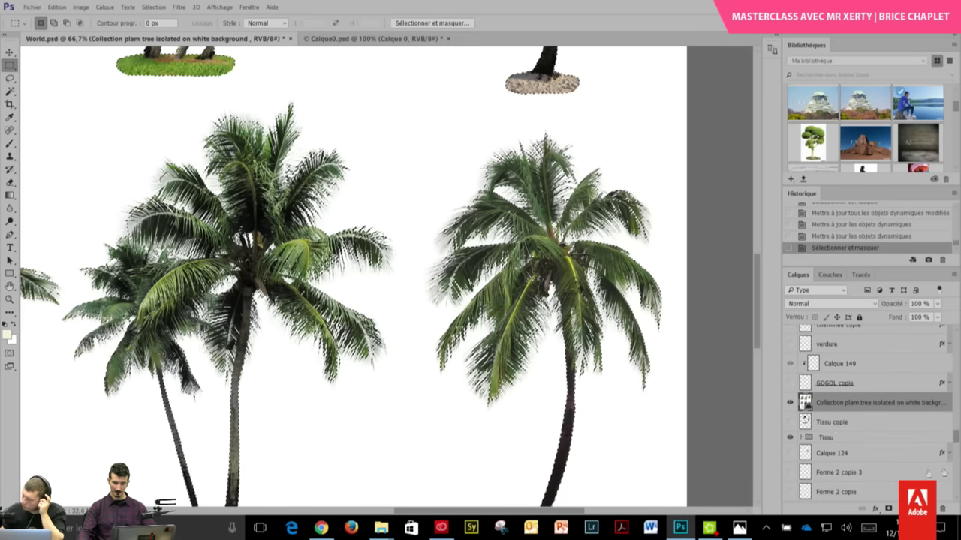
pyautogui.rightClick(534, 210)
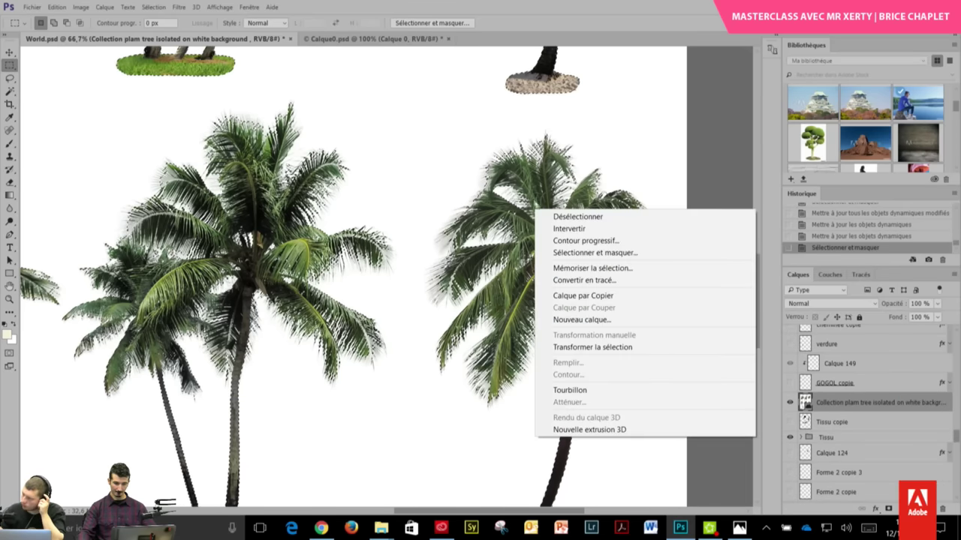
pyautogui.rightClick(860, 405)
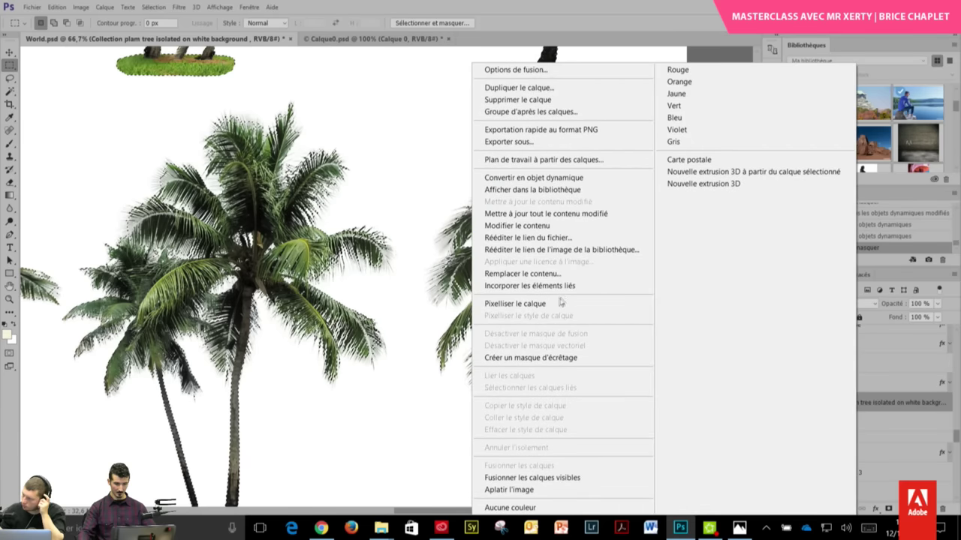
pyautogui.click(514, 304)
pyautogui.rightClick(547, 247)
pyautogui.click(593, 344)
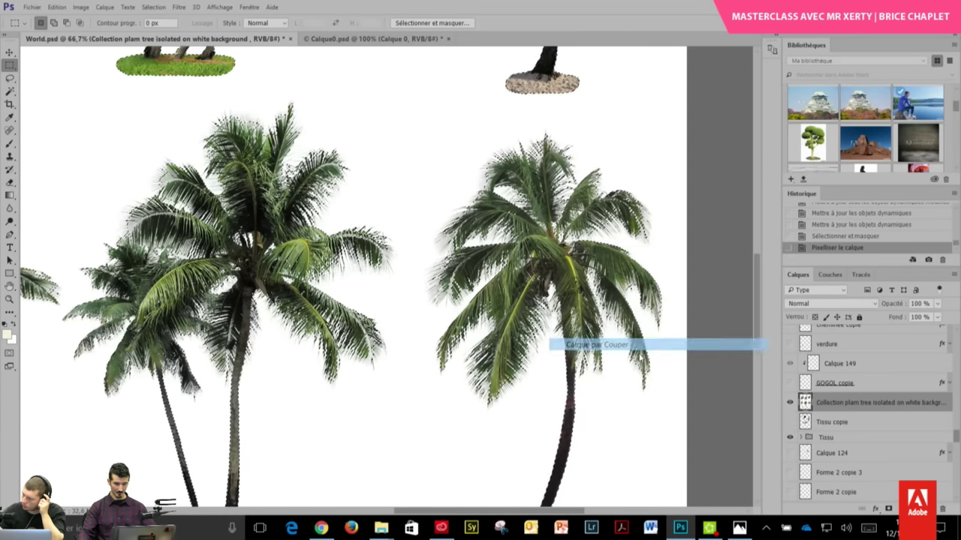
pyautogui.keyDown('alt'); pyautogui.click(790, 424); pyautogui.keyUp('alt')
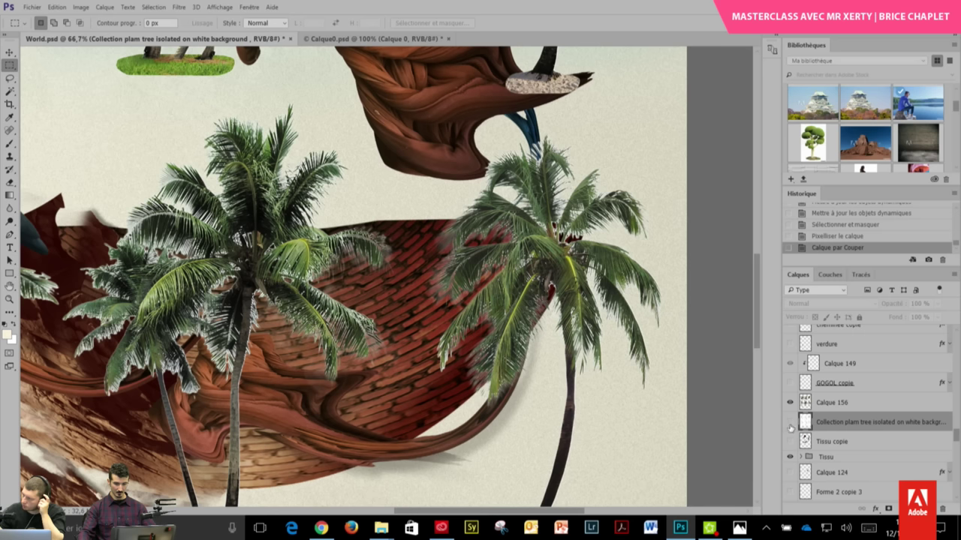
pyautogui.press('Delete')
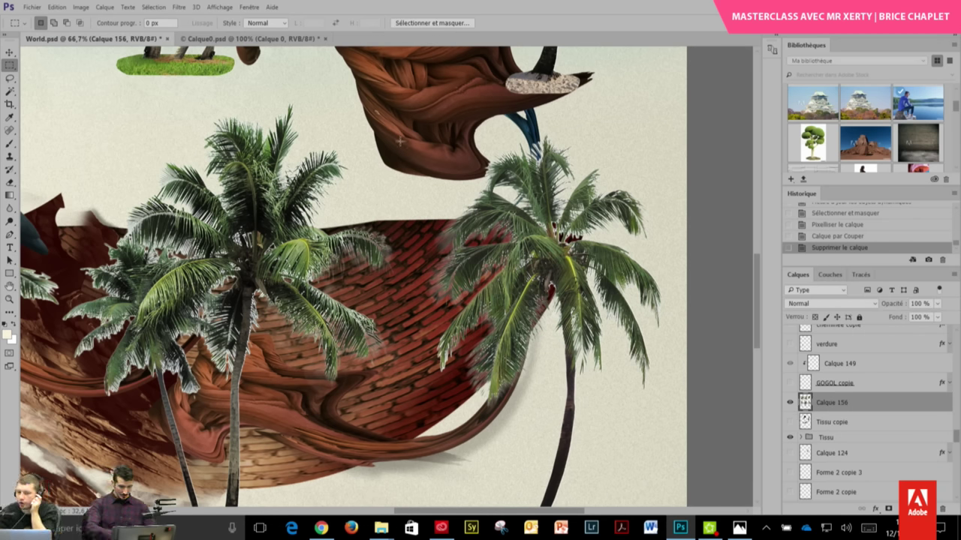
# - Marquee the right-hand palm, cut it to its own layer Calque 157, and hide the others
pyautogui.scroll(-1, 403, 145)
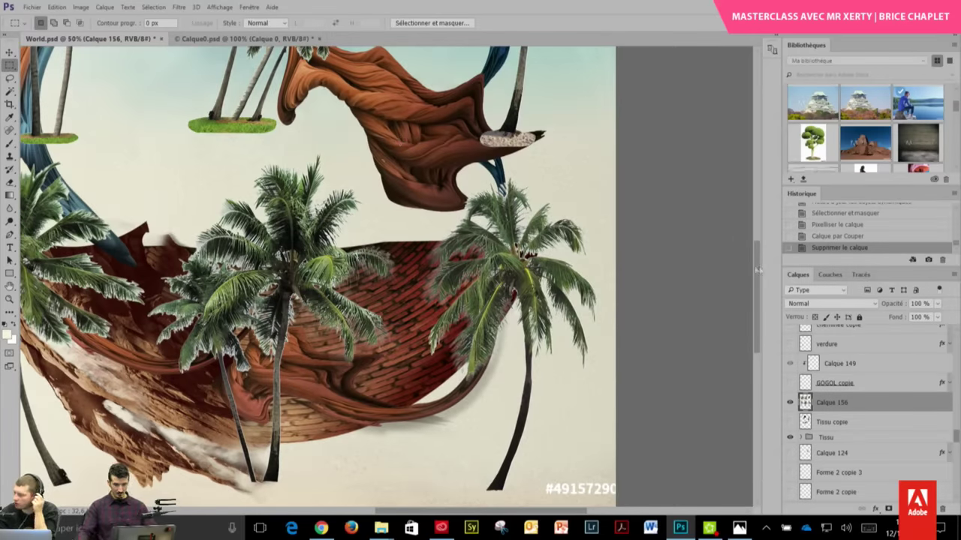
pyautogui.scroll(-2, 758, 270)
pyautogui.moveTo(436, 192); pyautogui.dragTo(607, 455)
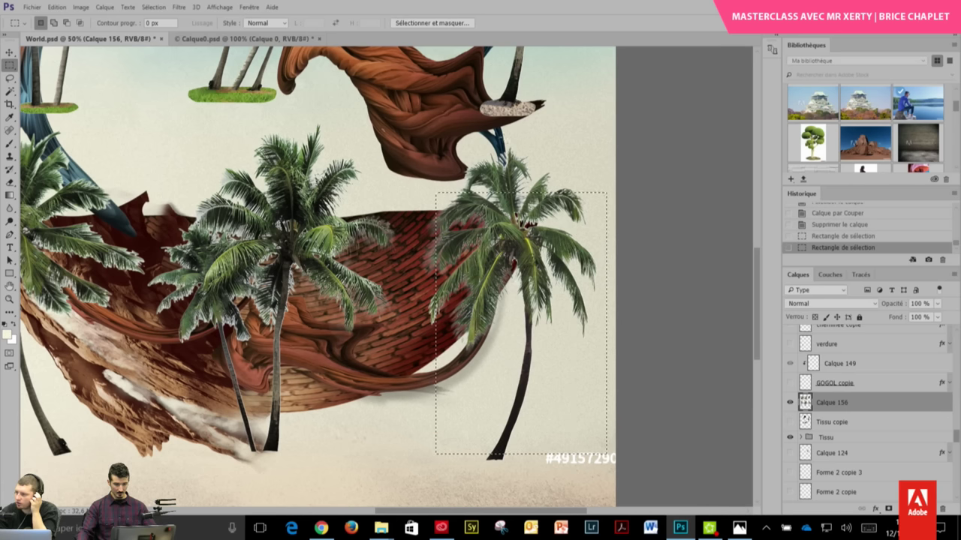
pyautogui.moveTo(403, 111); pyautogui.dragTo(605, 476)
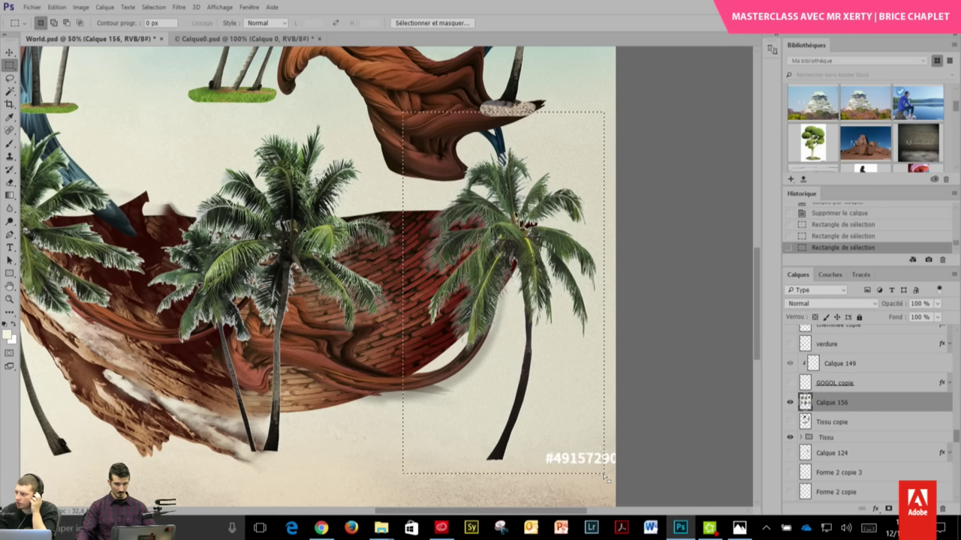
pyautogui.rightClick(530, 254)
pyautogui.click(586, 358)
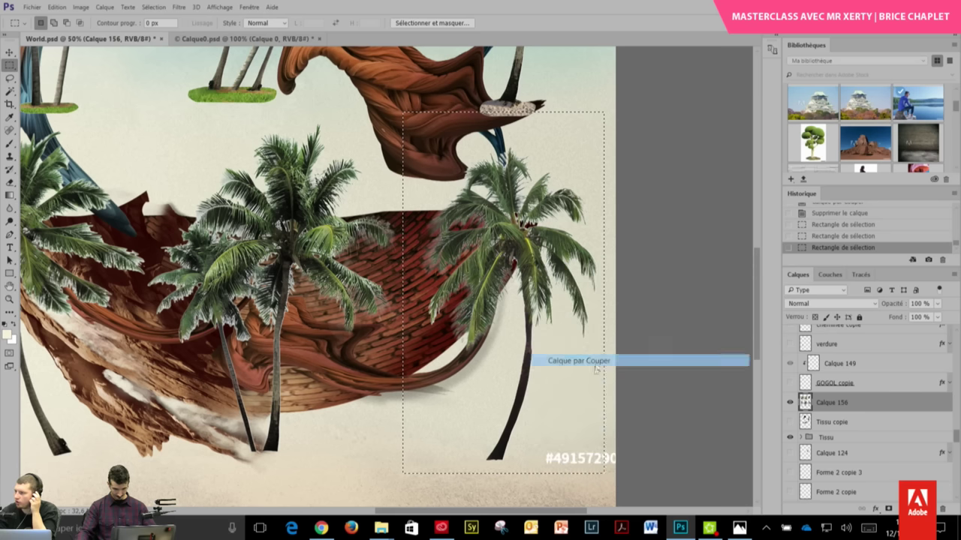
pyautogui.click(790, 422)
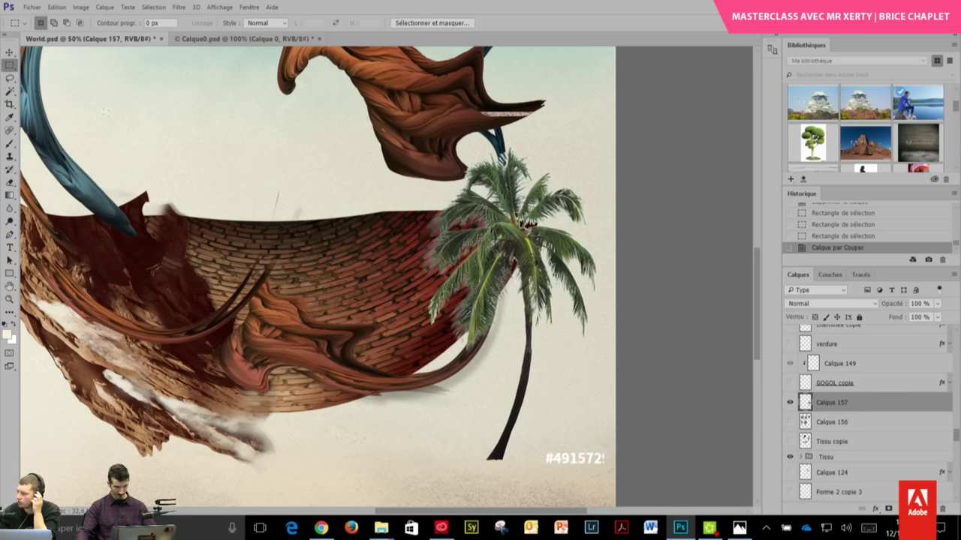
pyautogui.click(10, 52)
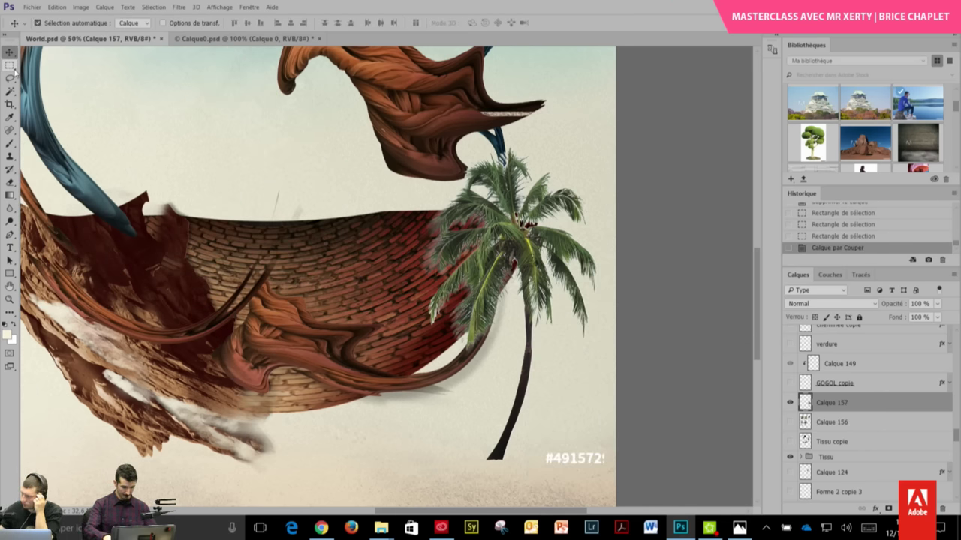
pyautogui.hotkey('ctrl', '+')
pyautogui.hotkey('ctrl', '-')
pyautogui.hotkey('ctrl', '-')
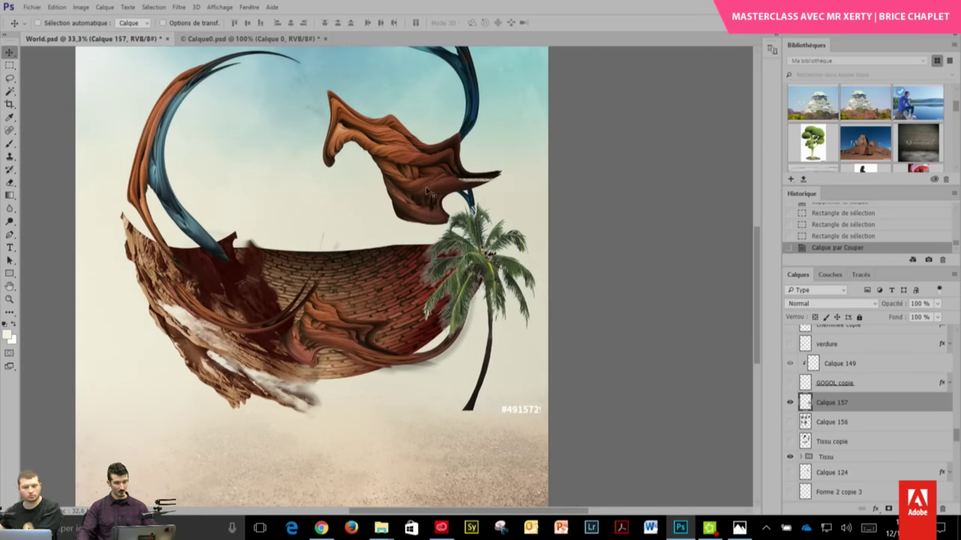
# - Move the palm to the centre and erase the stray orange fragment and leftover label text
pyautogui.moveTo(484, 250)
pyautogui.mouseDown()
pyautogui.moveTo(381, 147)
pyautogui.moveTo(480, 316)
pyautogui.moveTo(286, 177)
pyautogui.mouseUp()
pyautogui.click(9, 66)
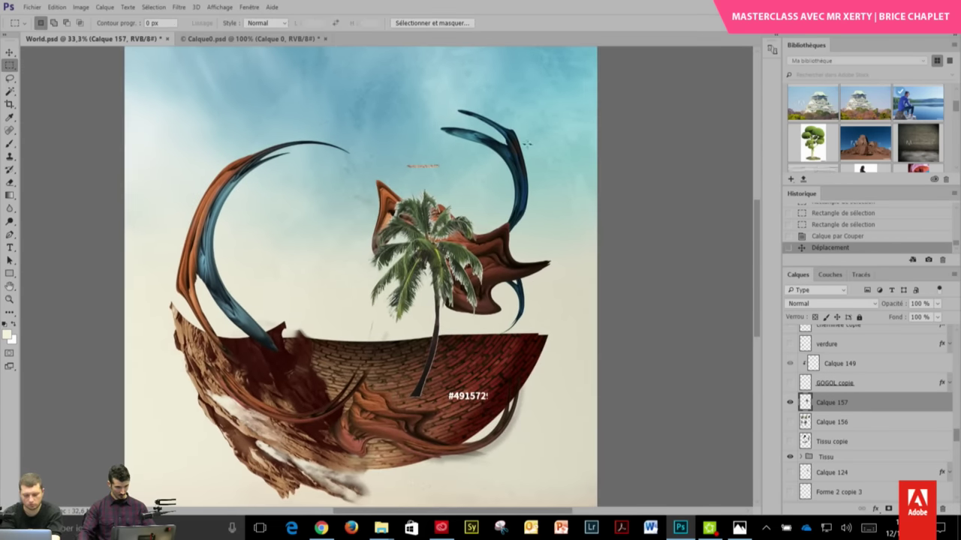
pyautogui.moveTo(527, 135); pyautogui.dragTo(362, 179)
pyautogui.press('Delete')
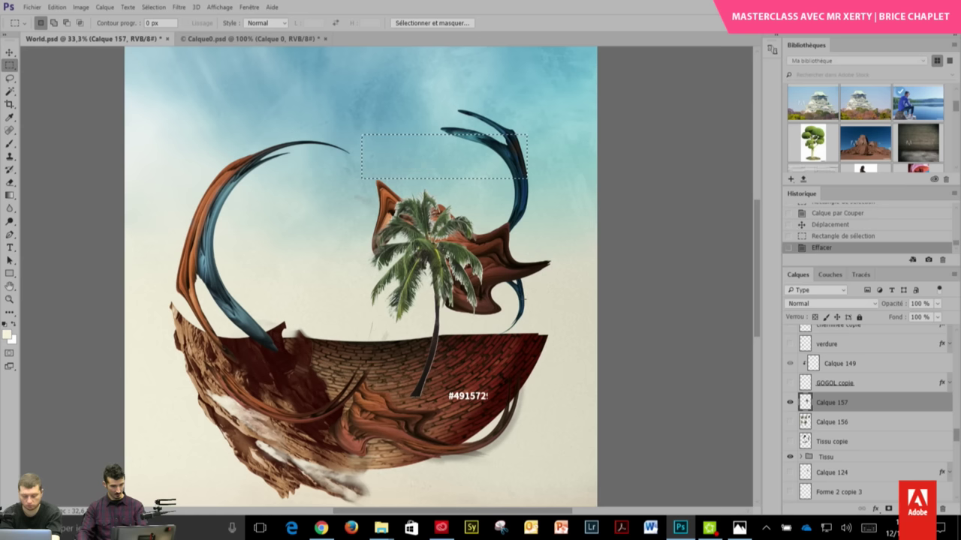
pyautogui.moveTo(447, 383); pyautogui.dragTo(517, 443)
pyautogui.press('Delete')
pyautogui.hotkey('ctrl', 'd')
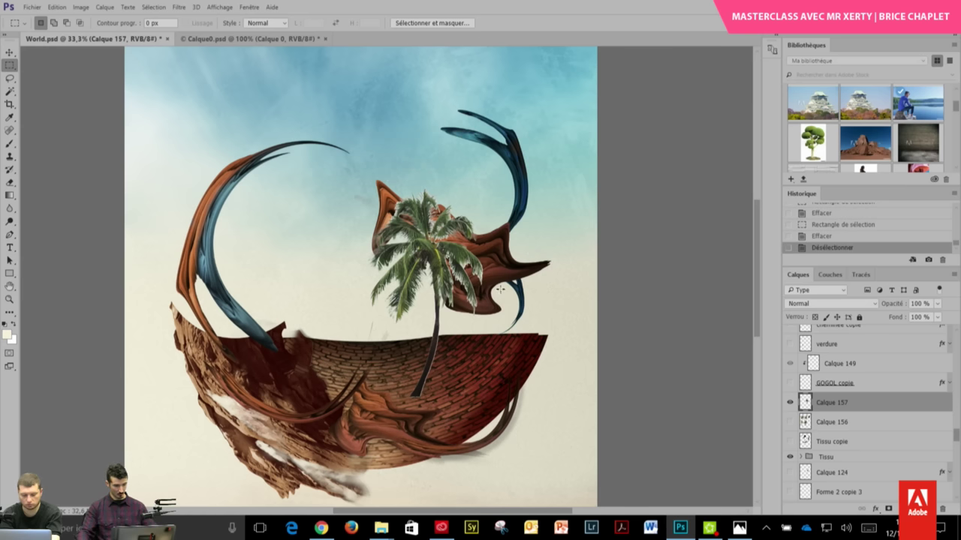
pyautogui.click(9, 52)
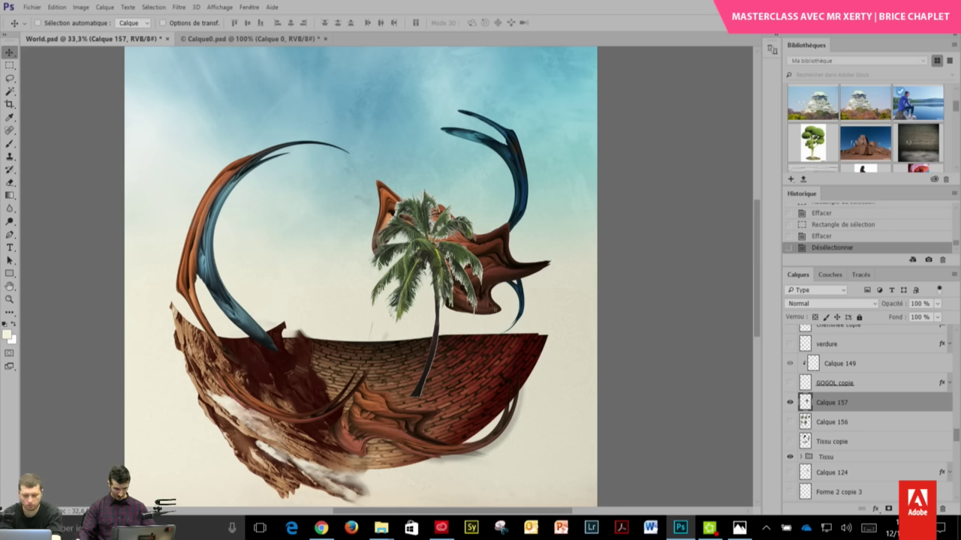
# - Try Produit blending, shift the palm left, and scale it down with Free Transform
pyautogui.click(796, 303)
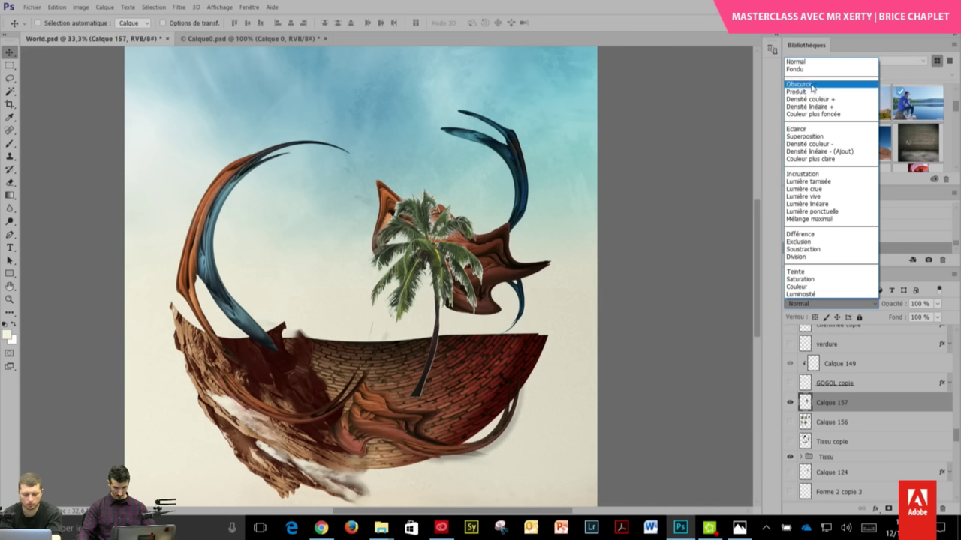
pyautogui.click(807, 93)
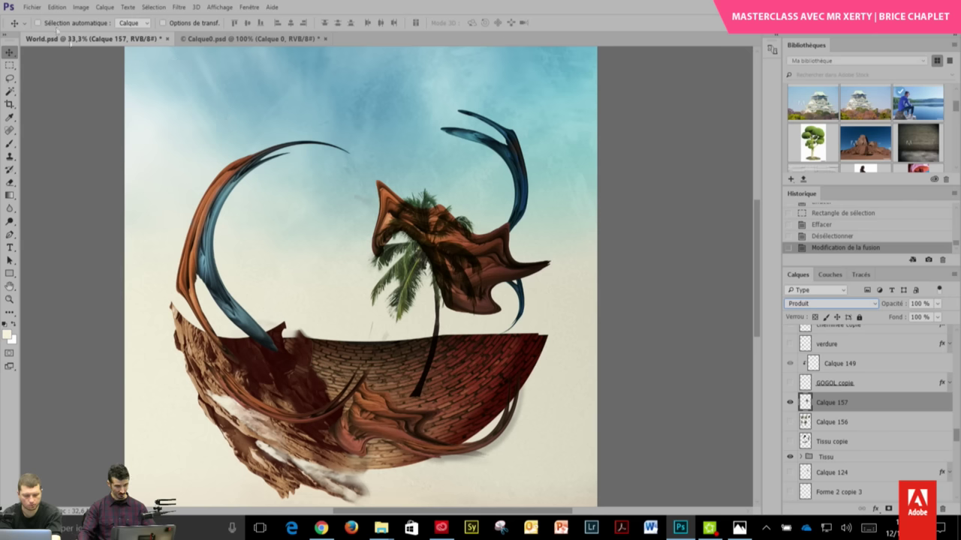
pyautogui.moveTo(427, 287); pyautogui.dragTo(315, 284)
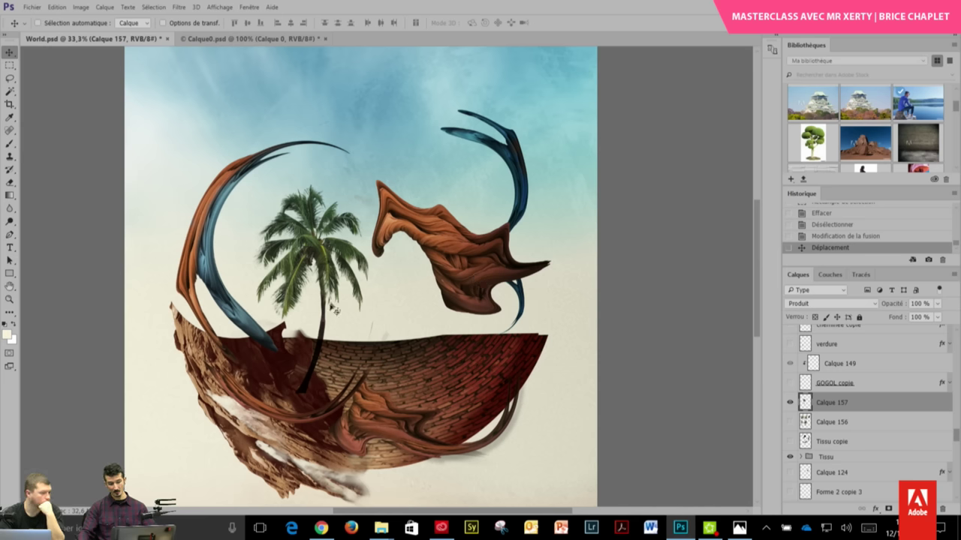
pyautogui.click(10, 67)
pyautogui.rightClick(358, 183)
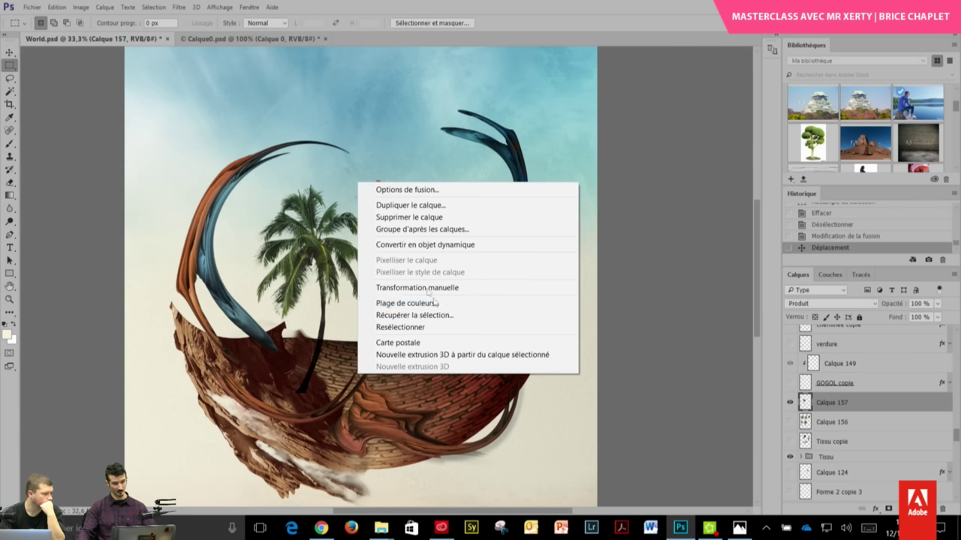
pyautogui.click(430, 291)
pyautogui.moveTo(375, 189); pyautogui.dragTo(348, 200)
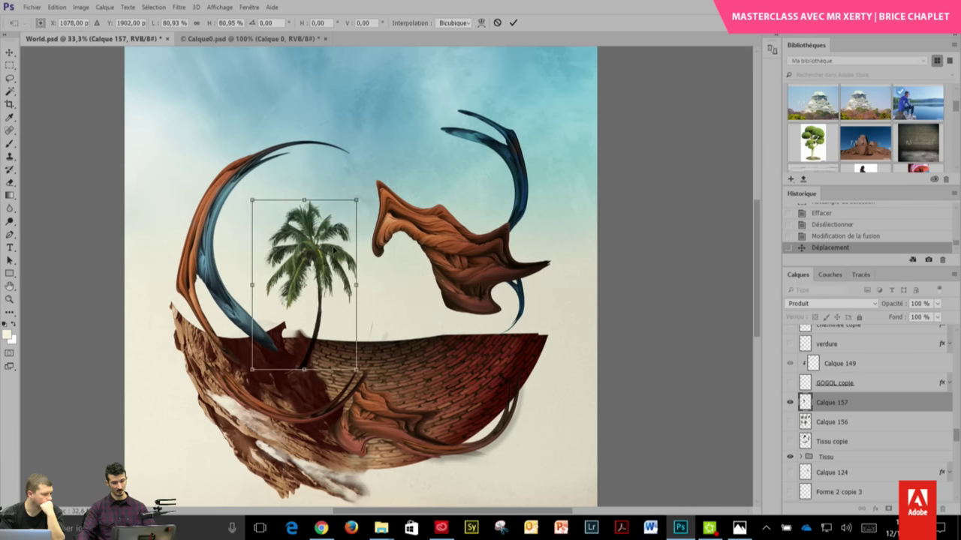
pyautogui.press('Return')
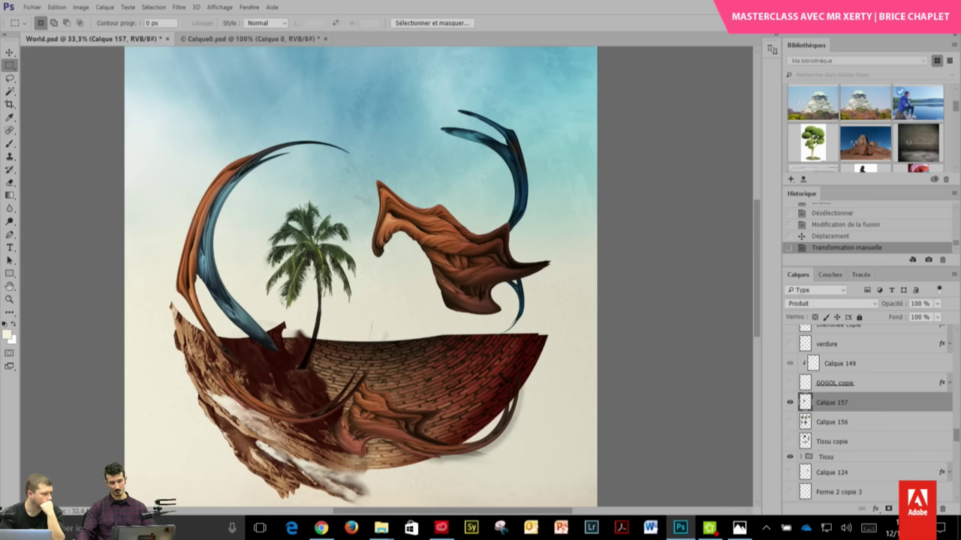
# - Reposition the palm on the brick bowl left of centre and set its blending back to Normal
pyautogui.click(9, 52)
pyautogui.moveTo(212, 263)
pyautogui.mouseDown()
pyautogui.moveTo(322, 113)
pyautogui.moveTo(396, 243)
pyautogui.mouseUp()
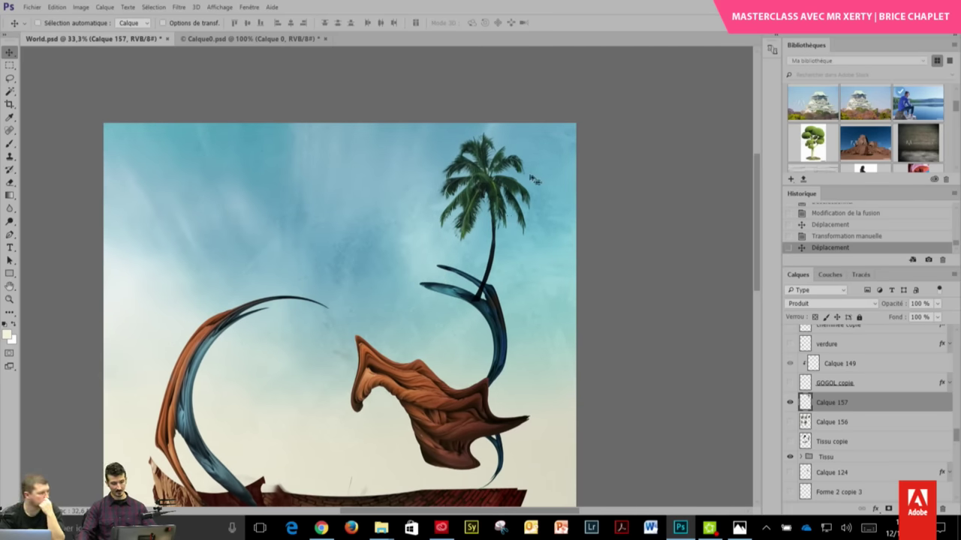
pyautogui.moveTo(534, 181)
pyautogui.mouseDown()
pyautogui.moveTo(383, 383)
pyautogui.moveTo(406, 336)
pyautogui.mouseUp()
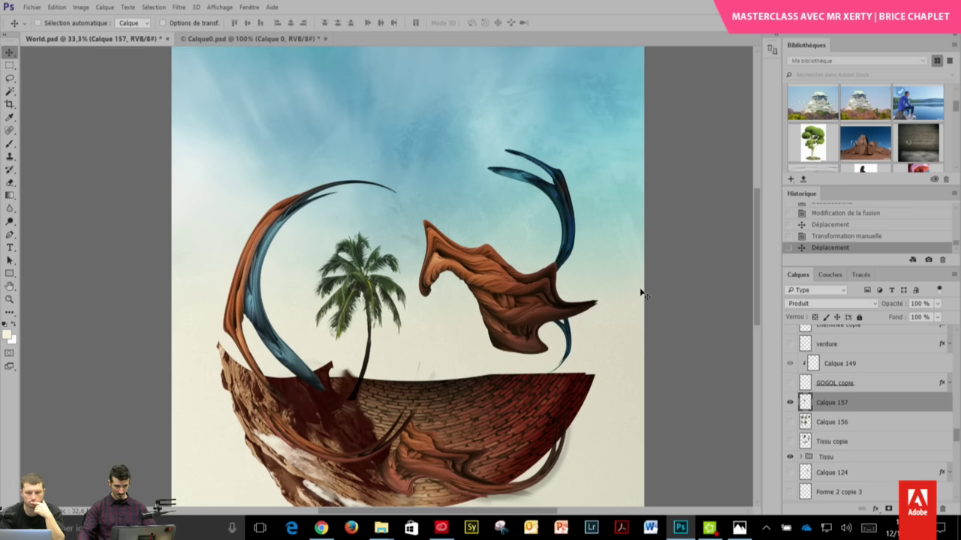
pyautogui.click(826, 303)
pyautogui.click(796, 64)
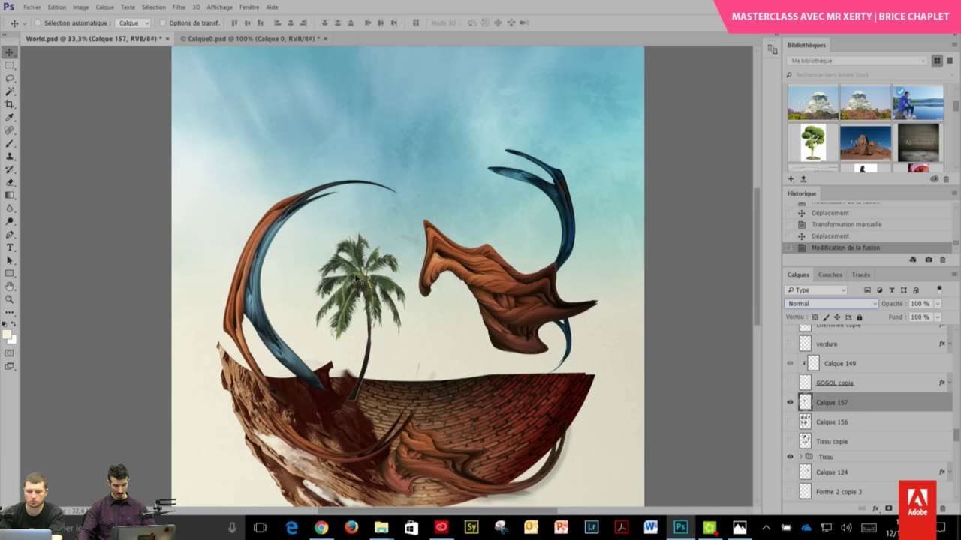
# - Add a bright green Incrustation couleur in Lumière tamisée at about 10% opacity to the palm
pyautogui.click(874, 510)
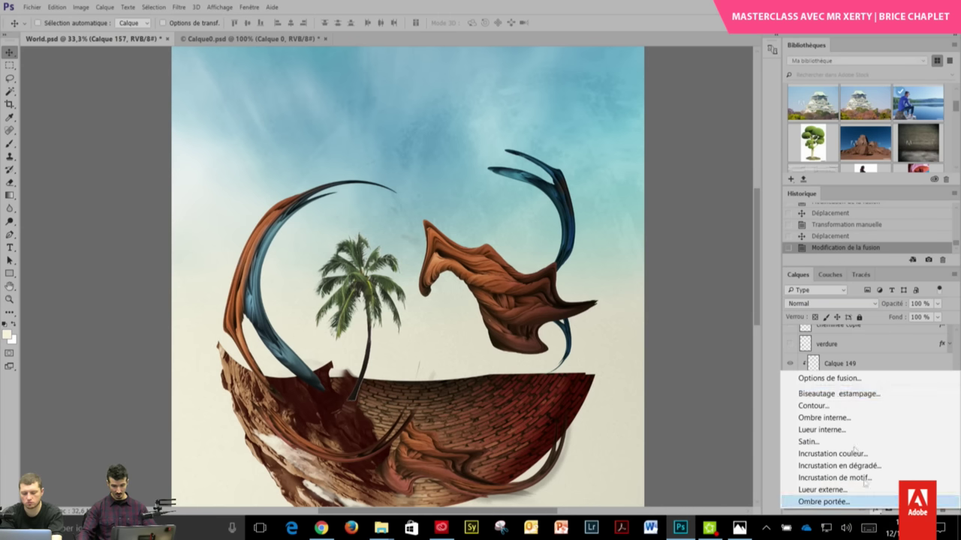
pyautogui.click(832, 454)
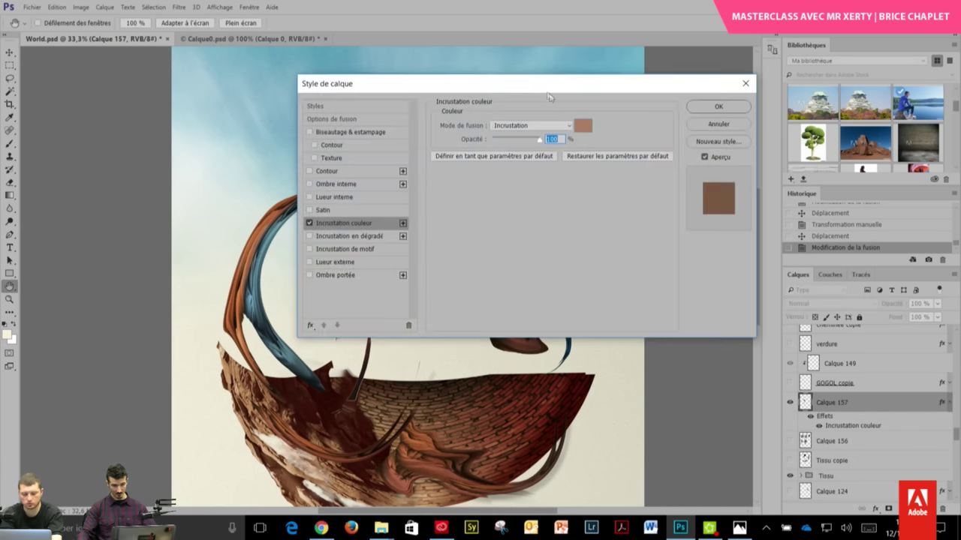
pyautogui.moveTo(549, 97); pyautogui.dragTo(768, 212)
pyautogui.click(802, 240)
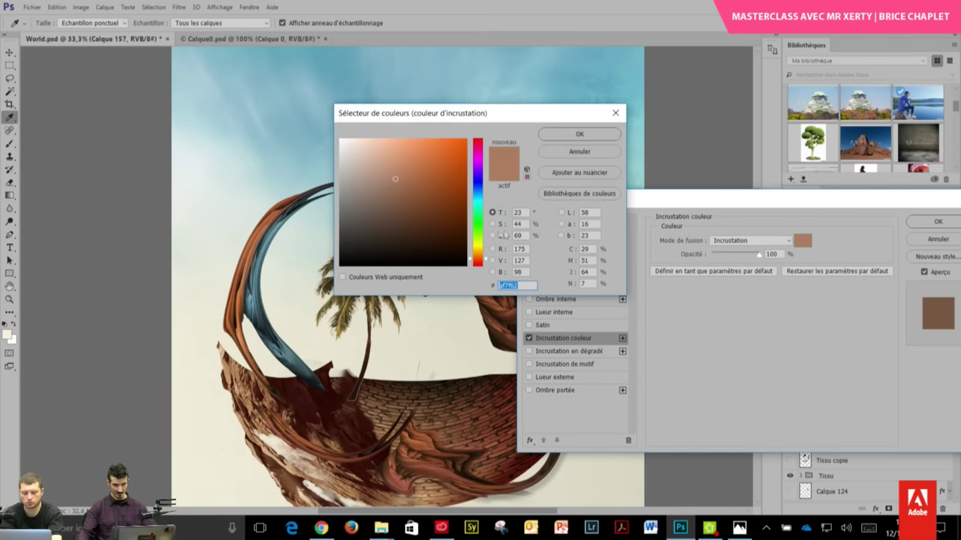
pyautogui.click(478, 233)
pyautogui.click(447, 156)
pyautogui.click(580, 134)
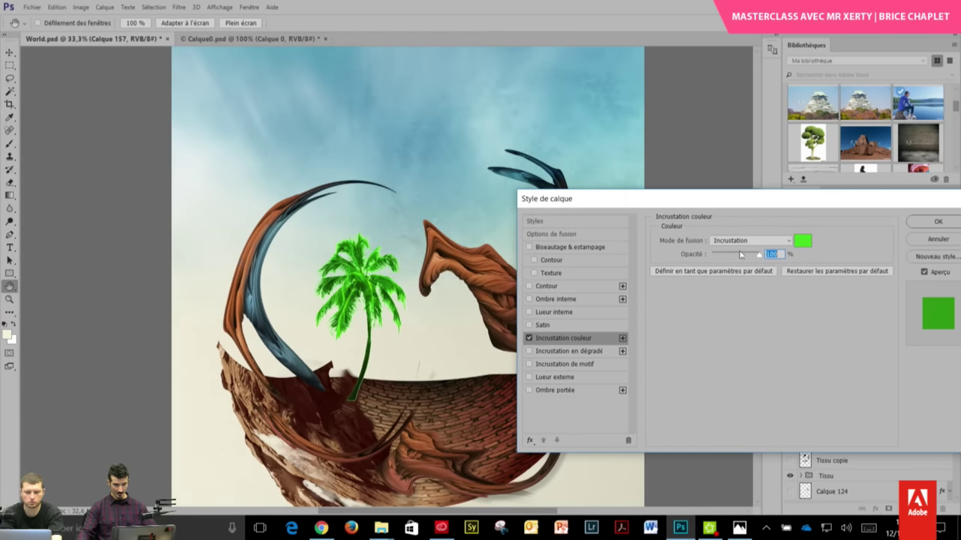
pyautogui.moveTo(740, 255); pyautogui.dragTo(736, 256)
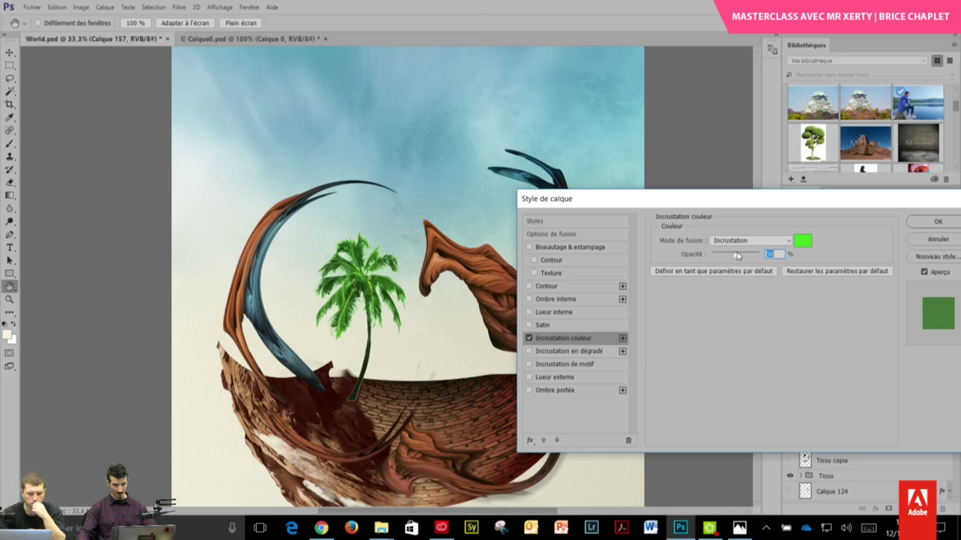
pyautogui.click(749, 240)
pyautogui.click(734, 368)
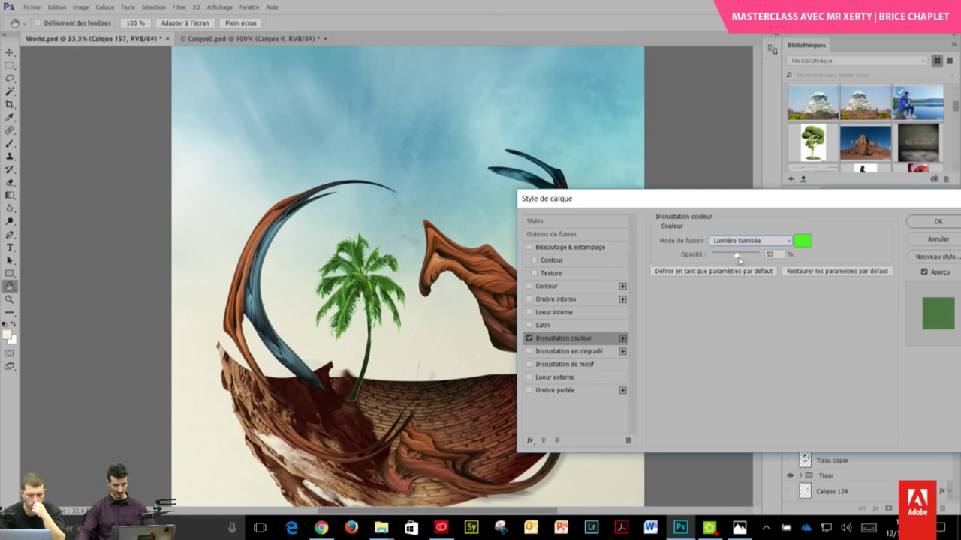
pyautogui.moveTo(739, 259)
pyautogui.mouseDown()
pyautogui.moveTo(721, 259)
pyautogui.moveTo(765, 257)
pyautogui.moveTo(732, 259)
pyautogui.mouseUp()
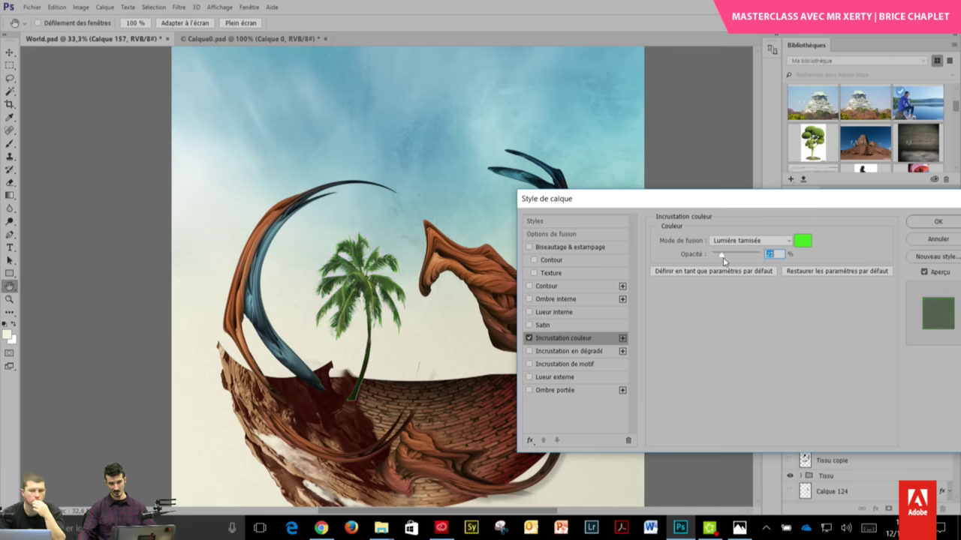
pyautogui.click(937, 221)
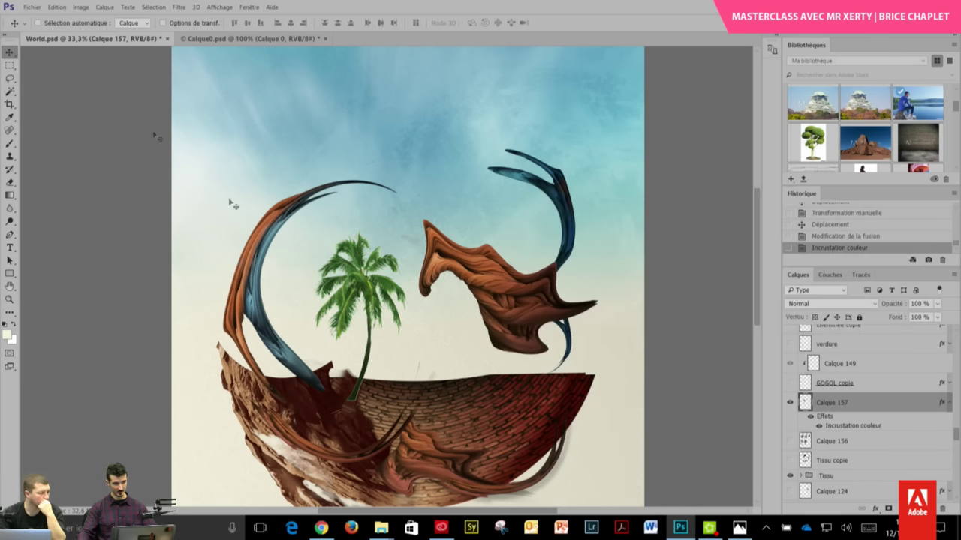
# - Move the palm onto the floating fabric piece and recheck its colour overlay settings
pyautogui.moveTo(357, 295)
pyautogui.mouseDown()
pyautogui.moveTo(503, 180)
pyautogui.moveTo(446, 212)
pyautogui.mouseUp()
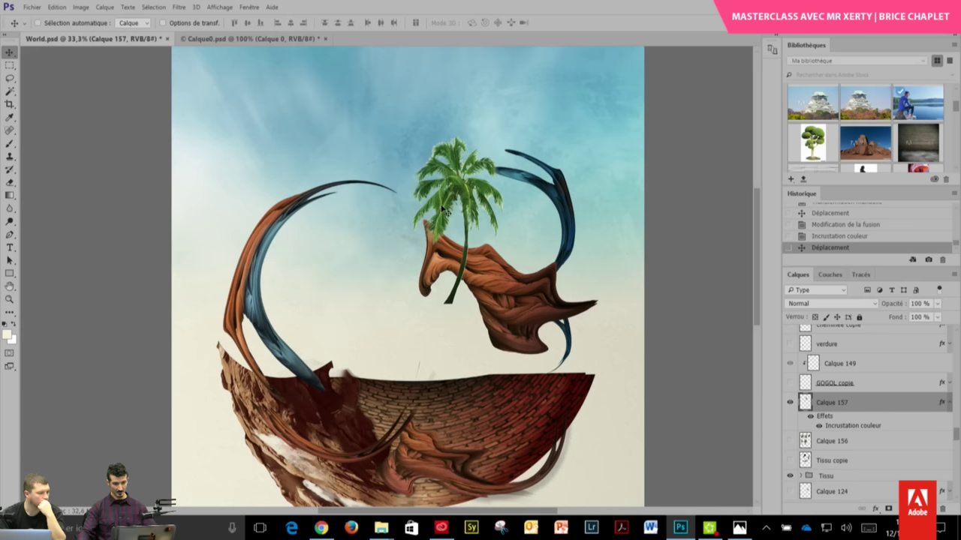
pyautogui.doubleClick(854, 427)
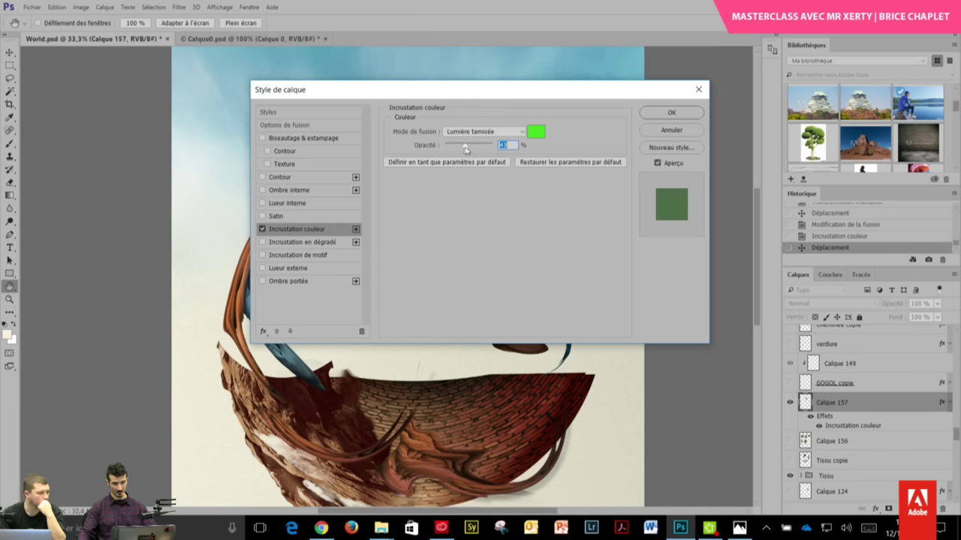
pyautogui.press('Return')
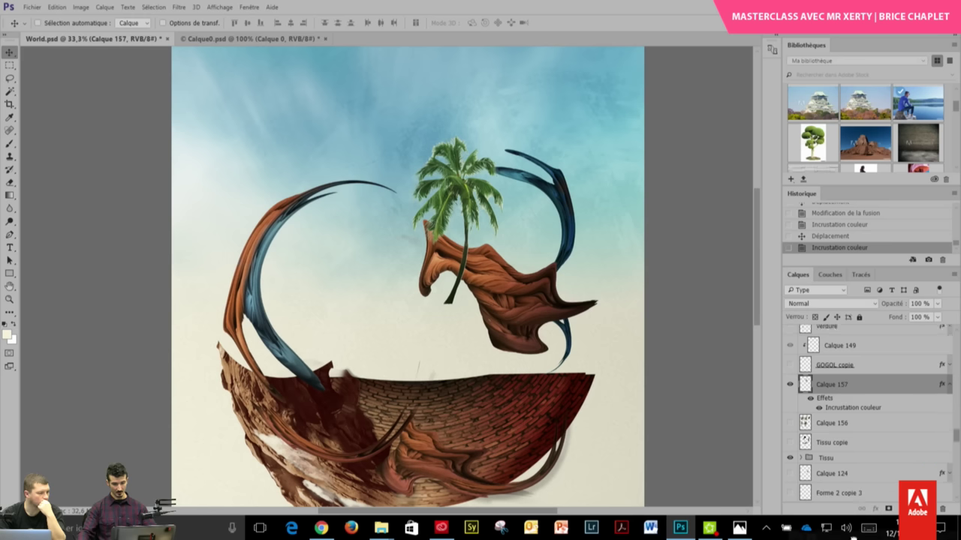
# - Drag Calque 157 lower in the stack and make tissu copie 2 and the other fabric layers visible
pyautogui.scroll(-3, 851, 420)
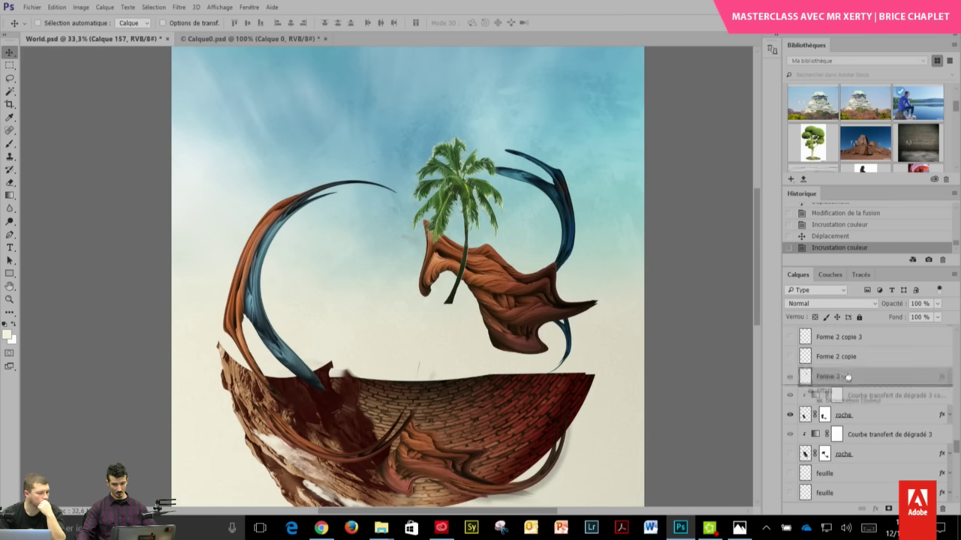
pyautogui.moveTo(851, 536); pyautogui.dragTo(834, 353)
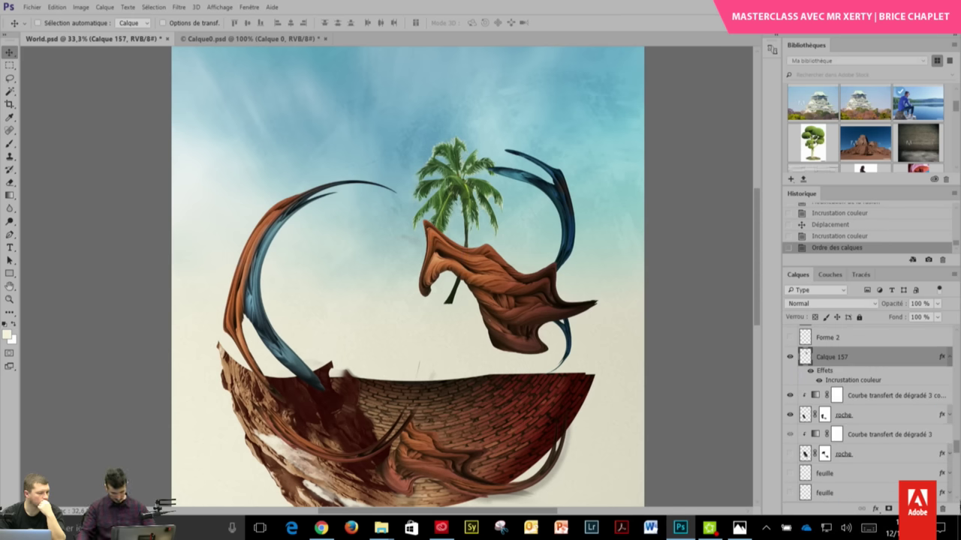
pyautogui.scroll(4, 952, 450)
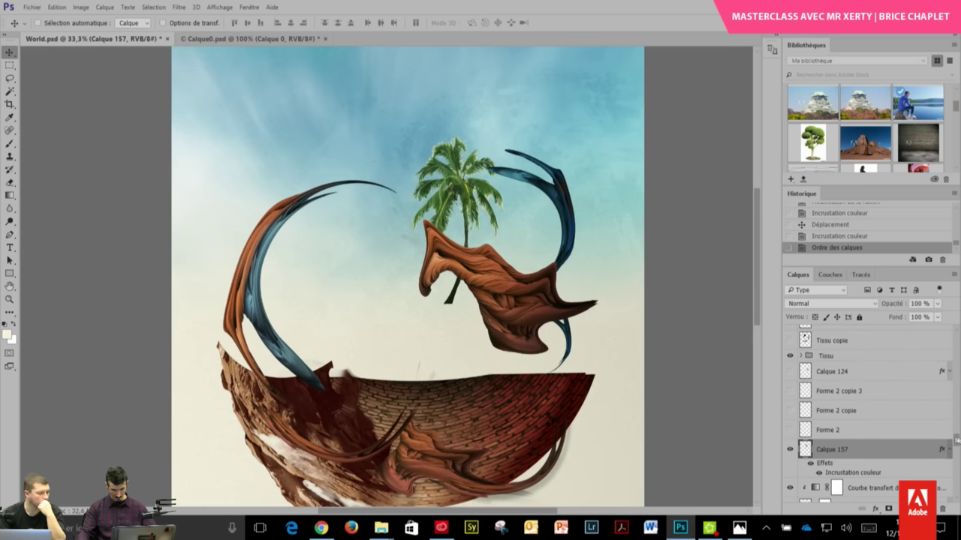
pyautogui.scroll(2, 951, 444)
pyautogui.scroll(2, 951, 445)
pyautogui.scroll(2, 952, 445)
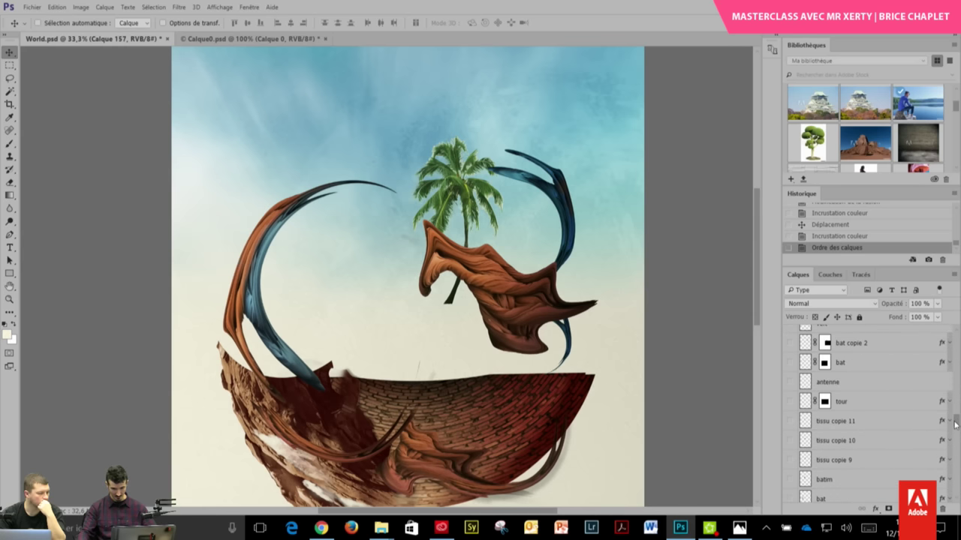
pyautogui.moveTo(790, 459); pyautogui.dragTo(789, 422)
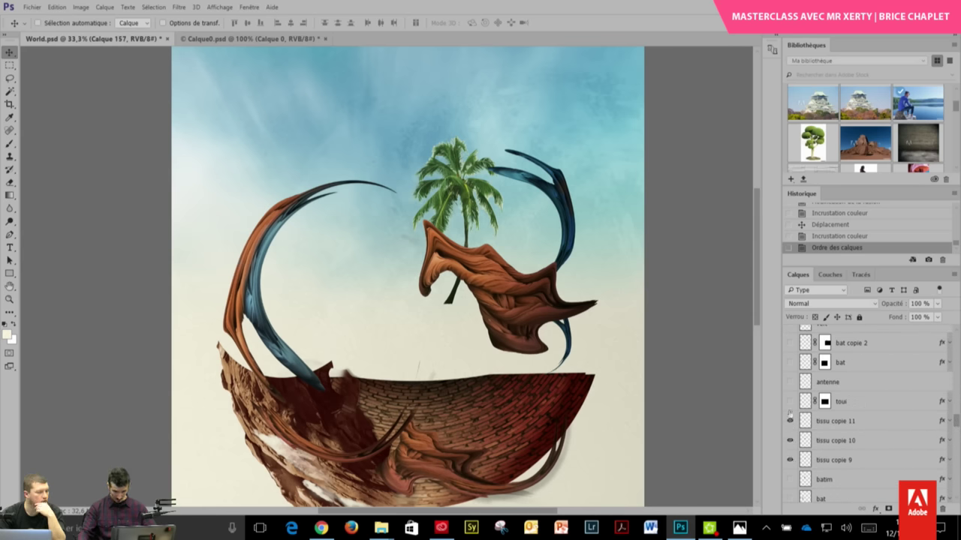
pyautogui.click(789, 421)
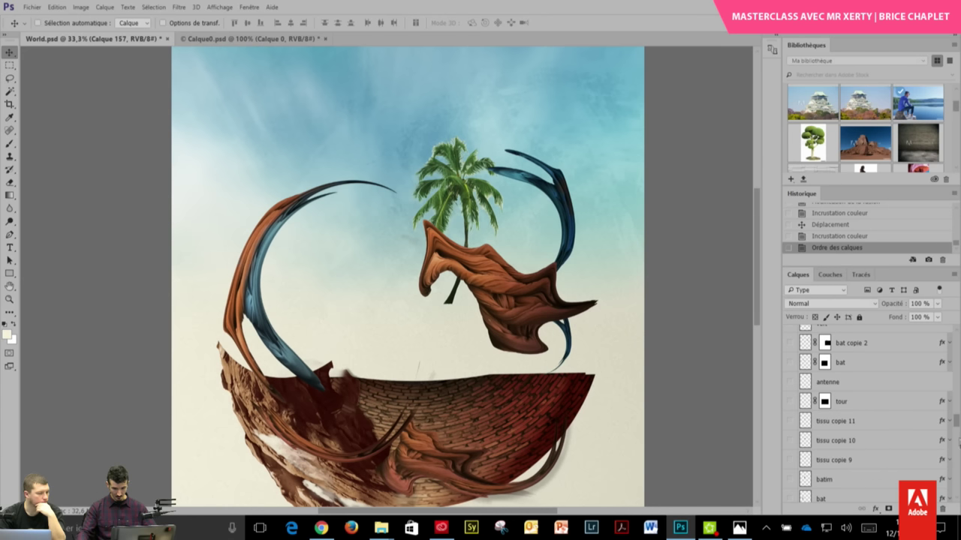
pyautogui.moveTo(956, 428); pyautogui.dragTo(955, 415)
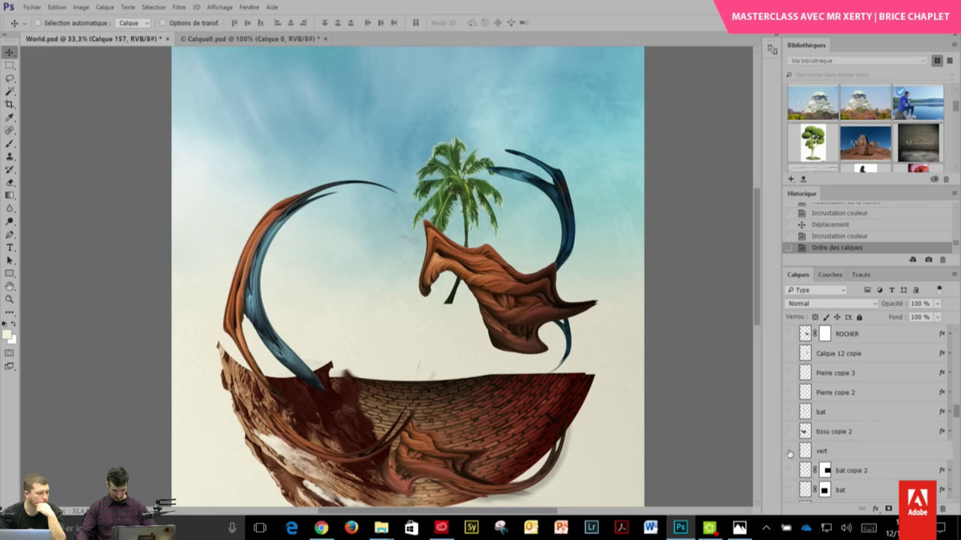
pyautogui.click(789, 432)
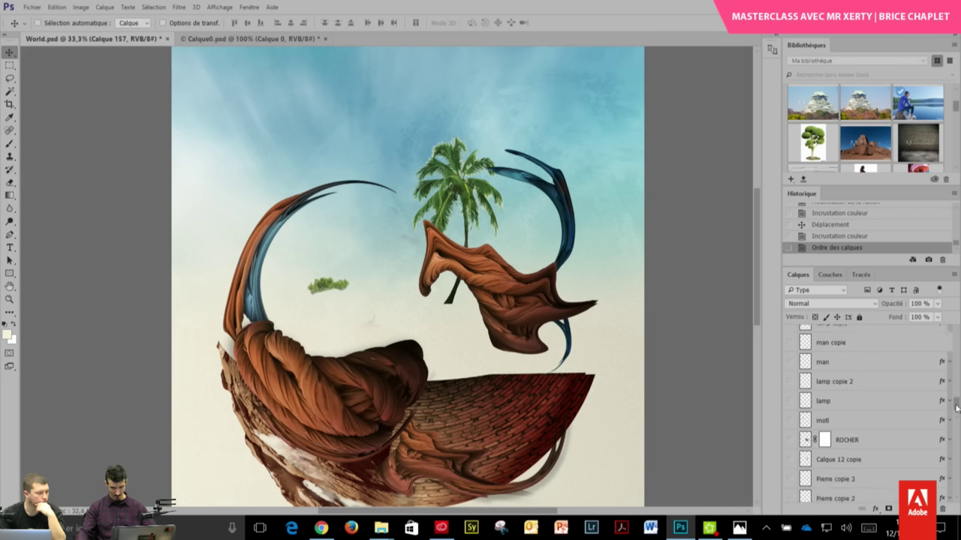
# - Show the bat layer's city skyscrapers, nudge the palm tree right, then delete its layer
pyautogui.scroll(4, 825, 390)
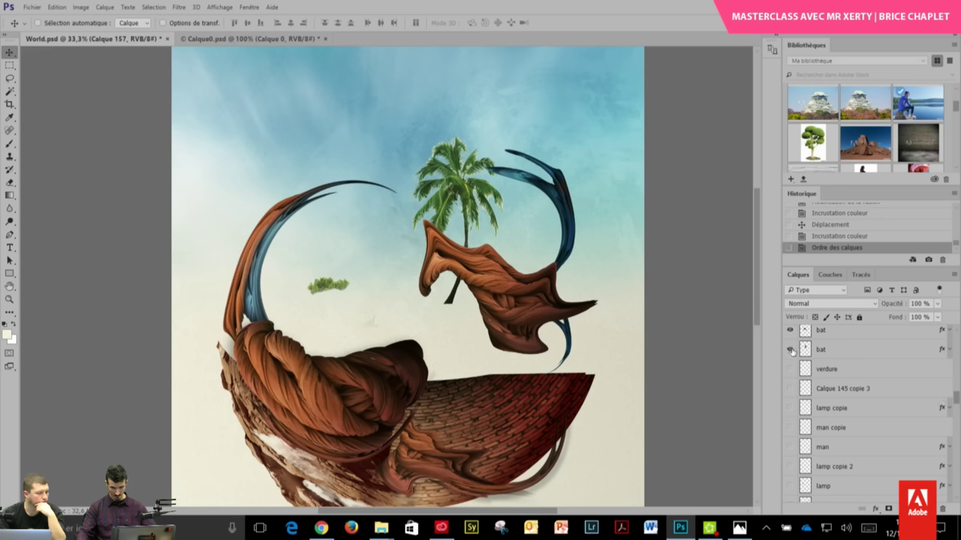
pyautogui.click(789, 350)
pyautogui.scroll(-1, 957, 428)
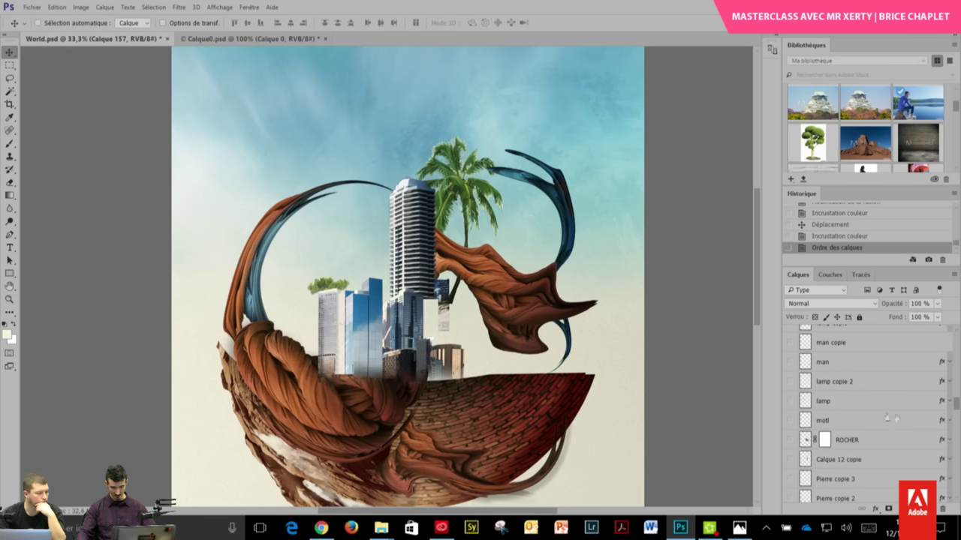
pyautogui.scroll(1, 957, 401)
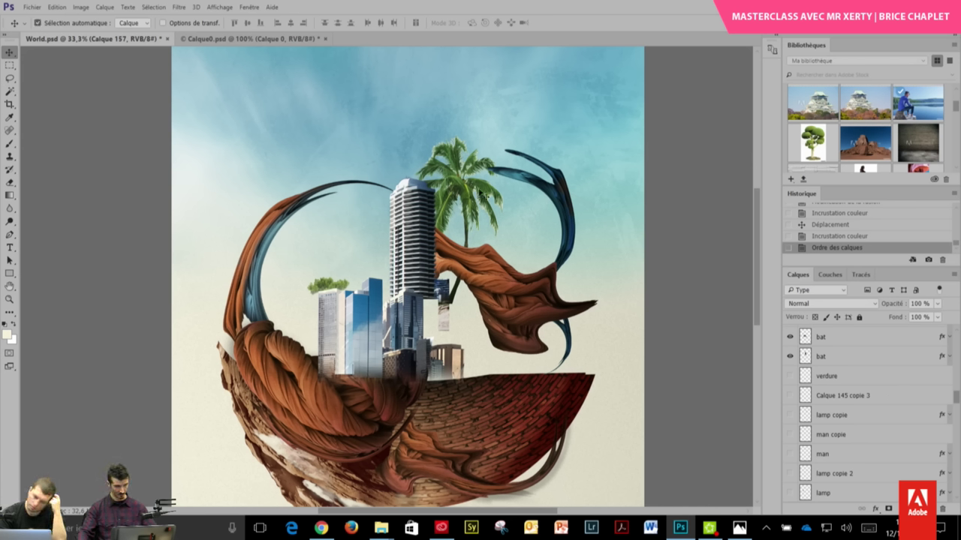
pyautogui.moveTo(481, 196); pyautogui.dragTo(496, 201)
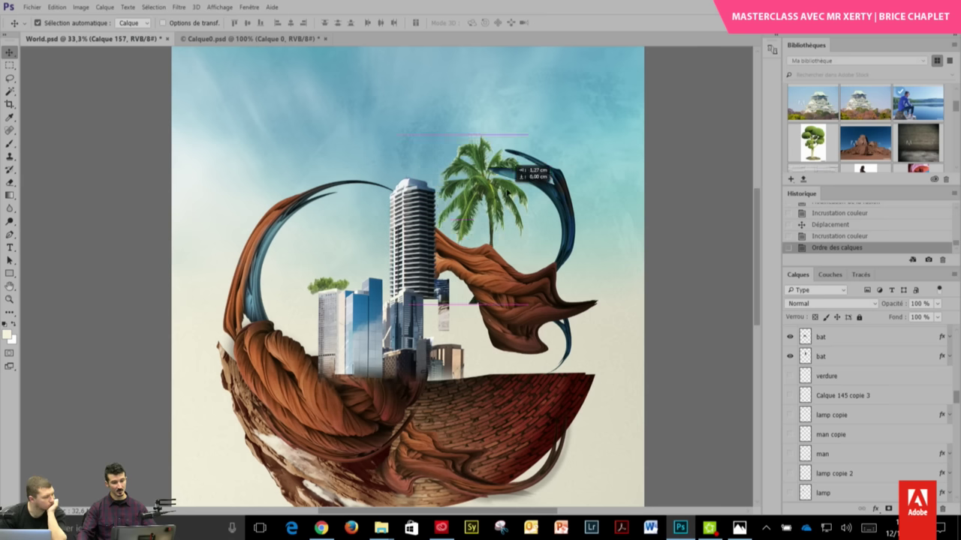
pyautogui.press('Delete')
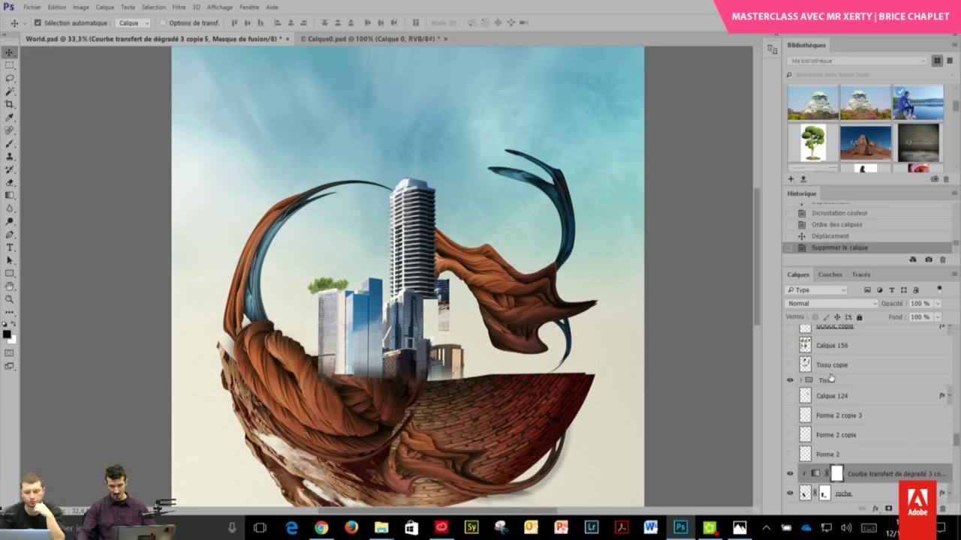
# - Switch on the tower, ivy, chimney, bat copie 2 and bat-through-motl layers, then zoom out
pyautogui.scroll(5, 923, 425)
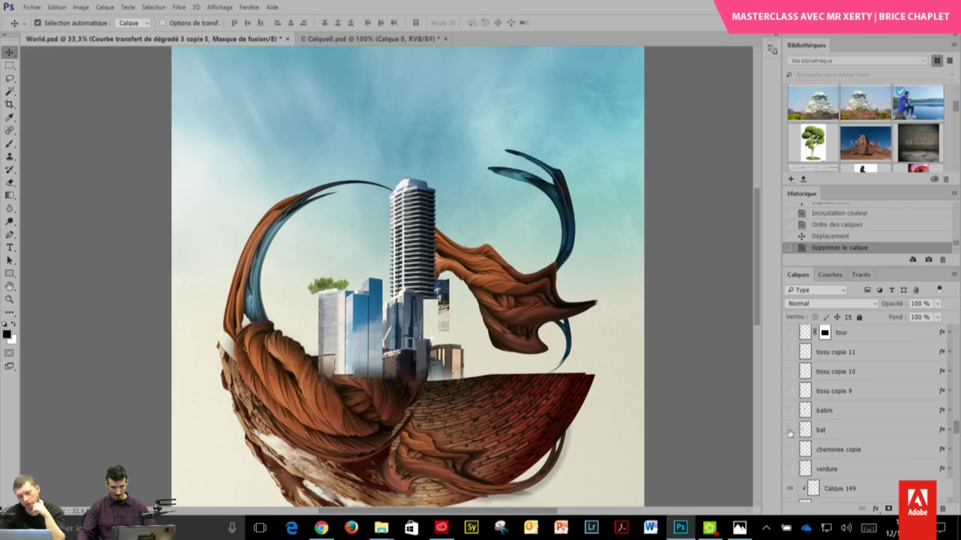
pyautogui.moveTo(790, 430); pyautogui.dragTo(790, 352)
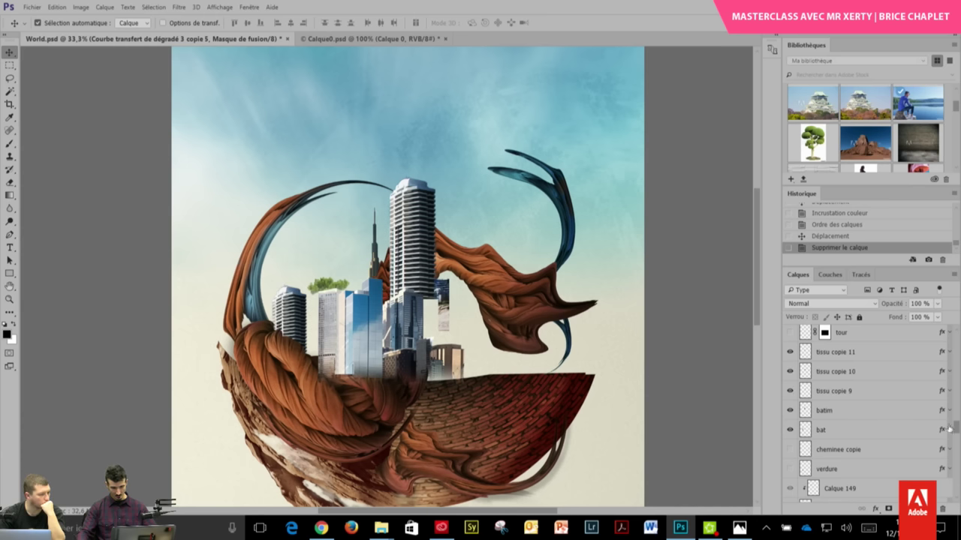
pyautogui.moveTo(791, 470); pyautogui.dragTo(790, 449)
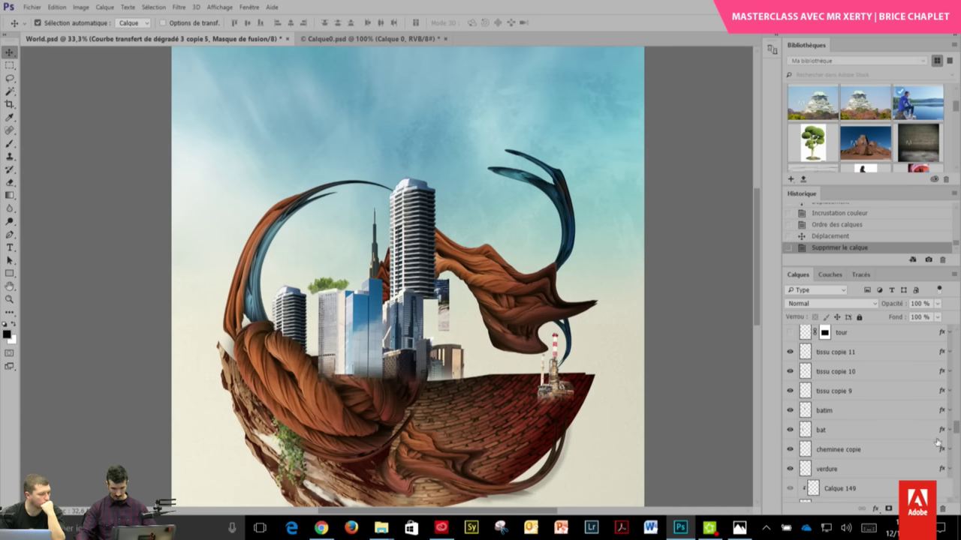
pyautogui.scroll(2, 937, 442)
pyautogui.scroll(3, 822, 427)
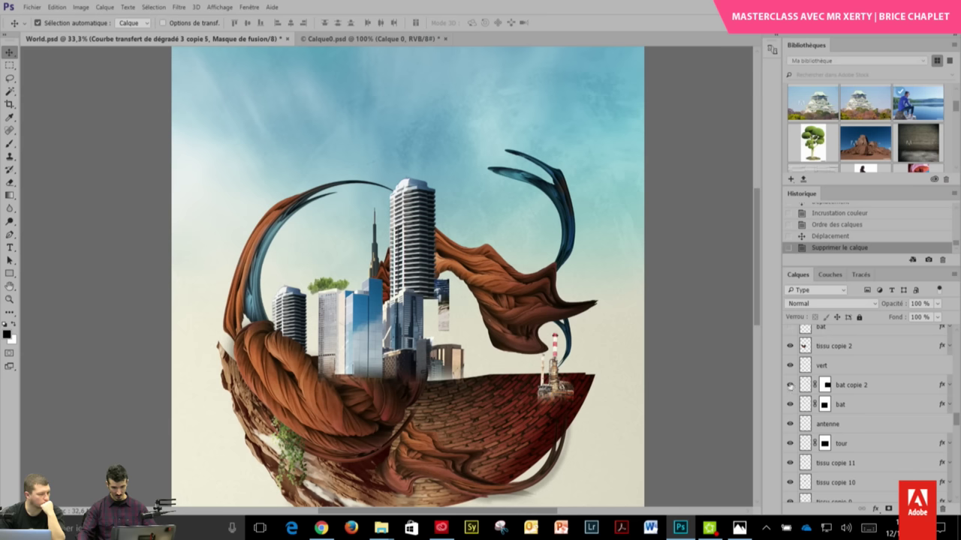
pyautogui.click(789, 385)
pyautogui.scroll(3, 957, 422)
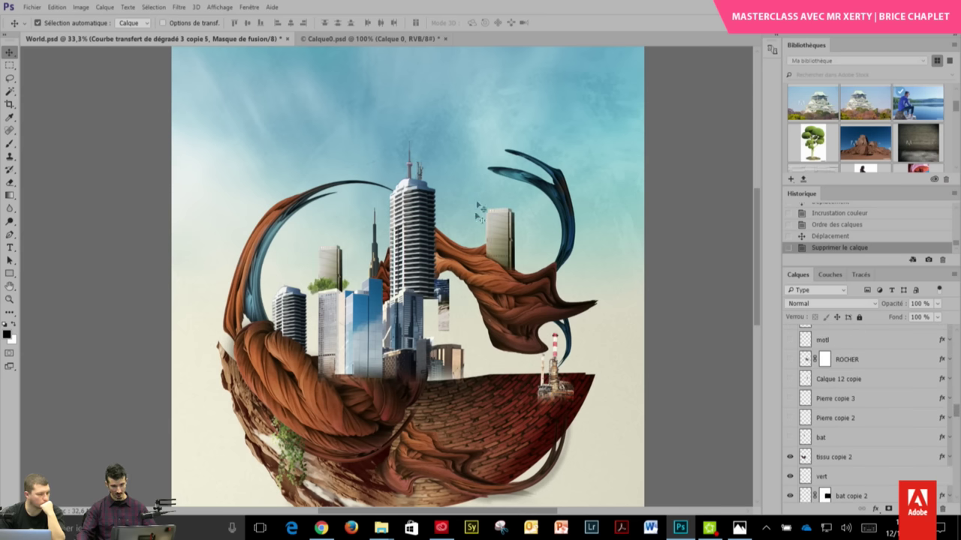
pyautogui.moveTo(790, 438); pyautogui.dragTo(790, 363)
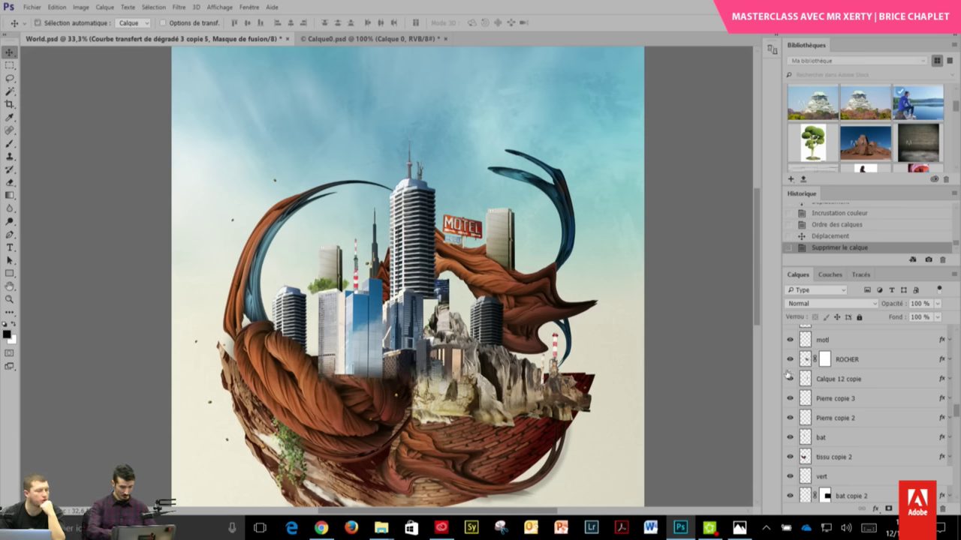
pyautogui.hotkey('ctrl', '-')
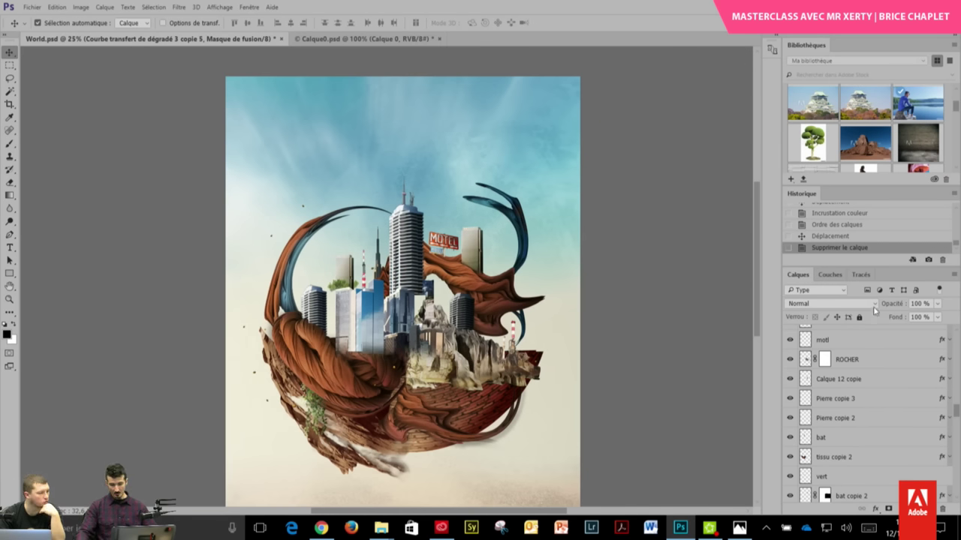
# - Show the plant and lamp-post layer, bat, palm, ROCHER copie, and feuil copie 16 and 17
pyautogui.moveTo(956, 420); pyautogui.dragTo(956, 411)
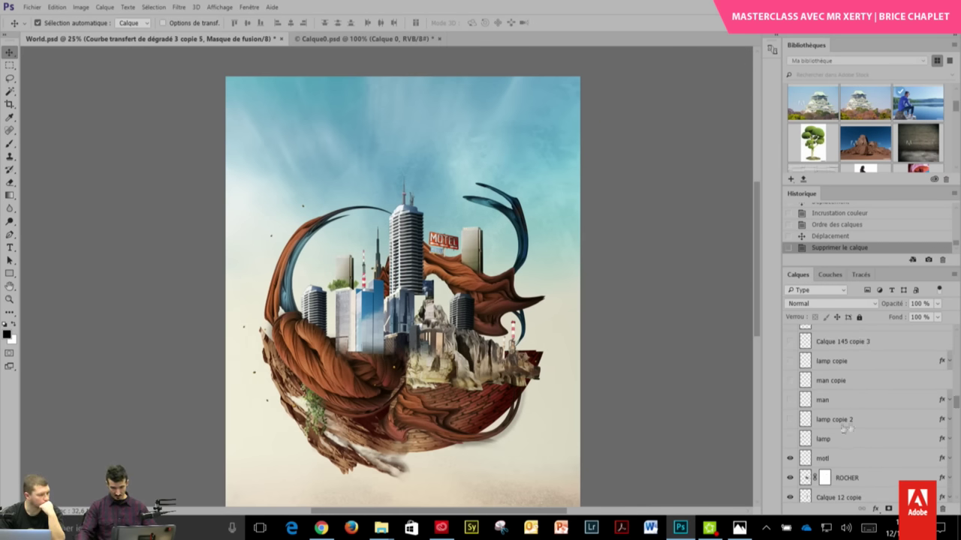
pyautogui.click(789, 342)
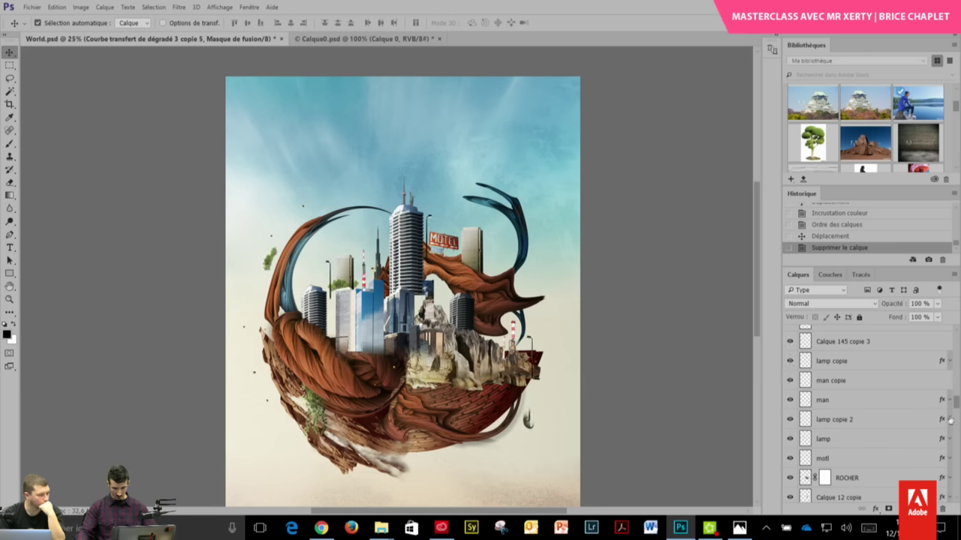
pyautogui.scroll(3, 788, 403)
pyautogui.moveTo(789, 423); pyautogui.dragTo(789, 345)
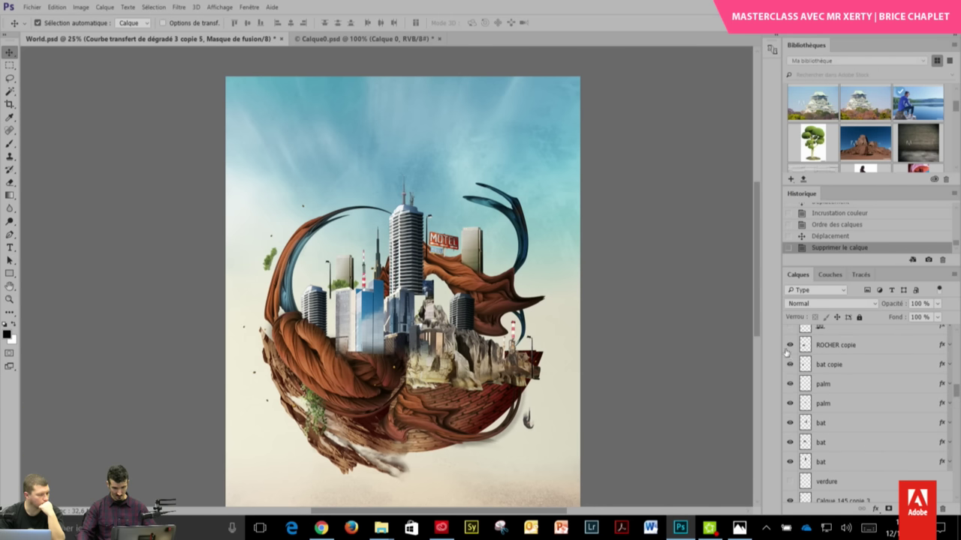
pyautogui.scroll(5, 863, 390)
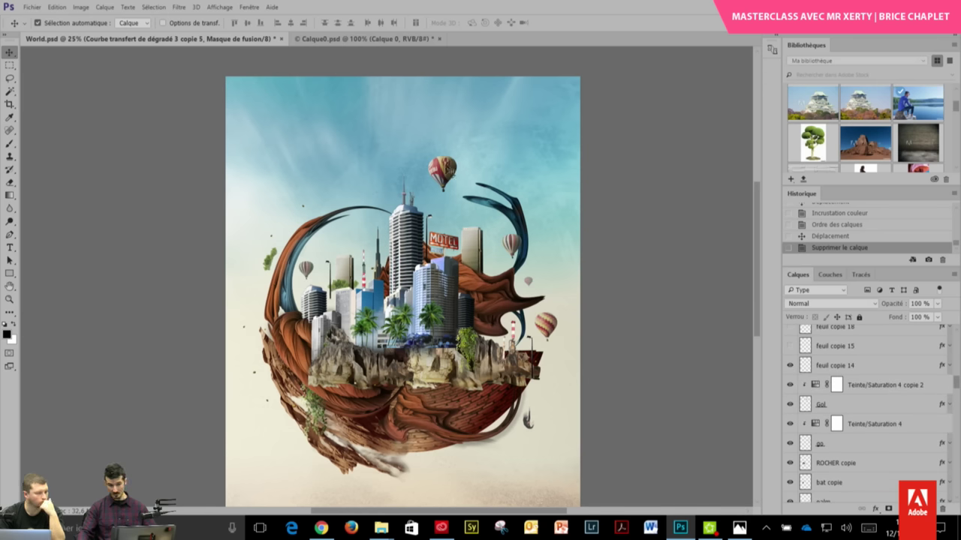
pyautogui.scroll(3, 838, 414)
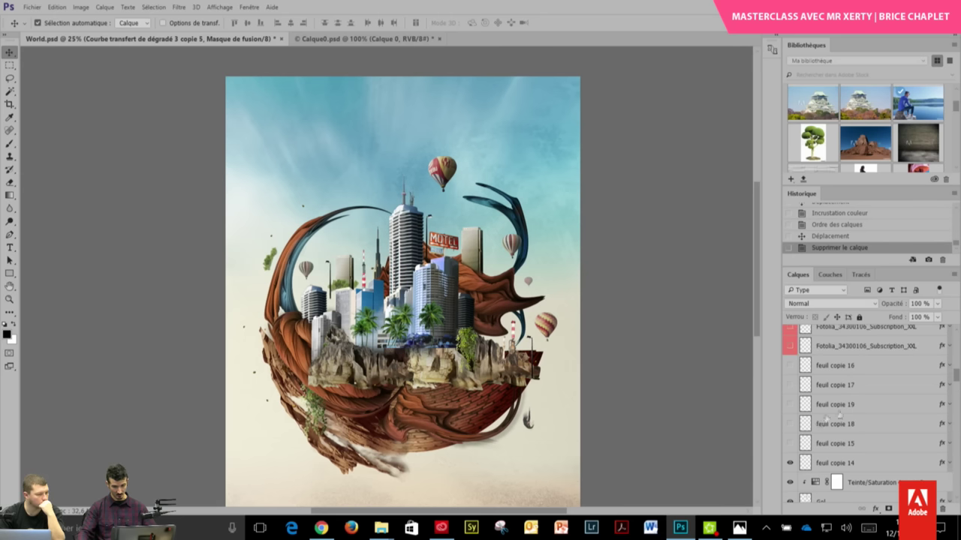
pyautogui.moveTo(788, 381); pyautogui.dragTo(777, 329)
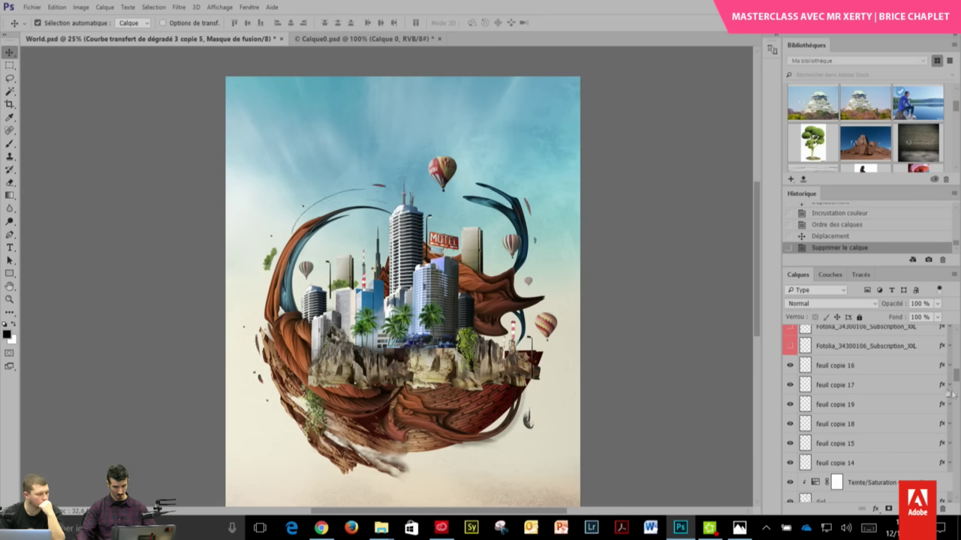
# - Show the Fotolia layers and Calque 131, then select road and toggle road, road copie and Calque 131 to compare
pyautogui.moveTo(958, 379); pyautogui.dragTo(956, 368)
pyautogui.moveTo(789, 471); pyautogui.dragTo(790, 335)
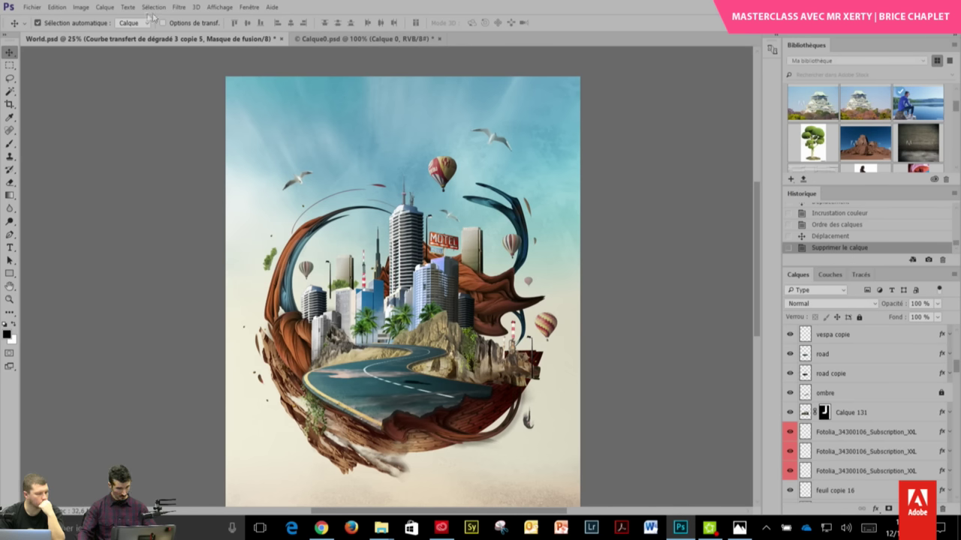
pyautogui.click(379, 395)
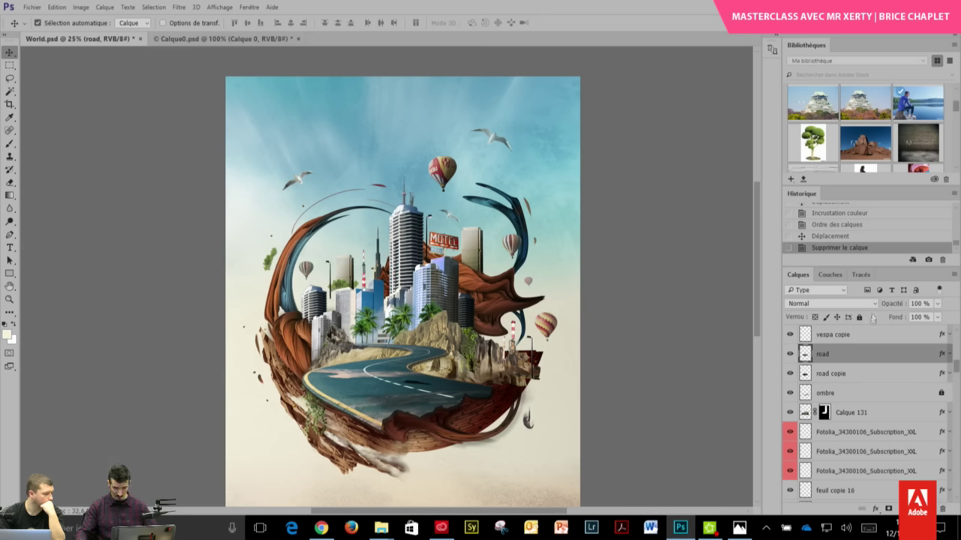
pyautogui.click(789, 353)
pyautogui.click(789, 373)
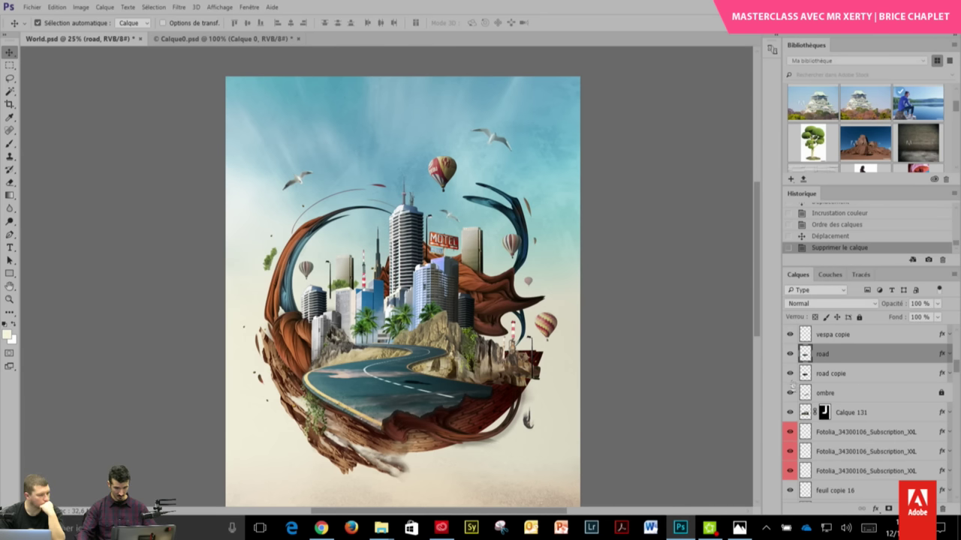
pyautogui.click(790, 412)
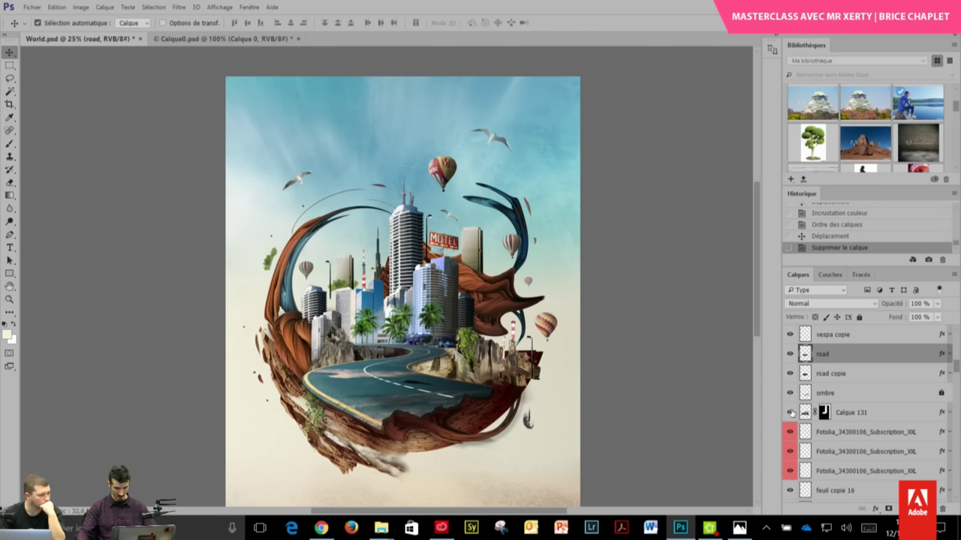
# - Toggle the road layer to check it, then add a blank white layer mask to it
pyautogui.click(790, 354)
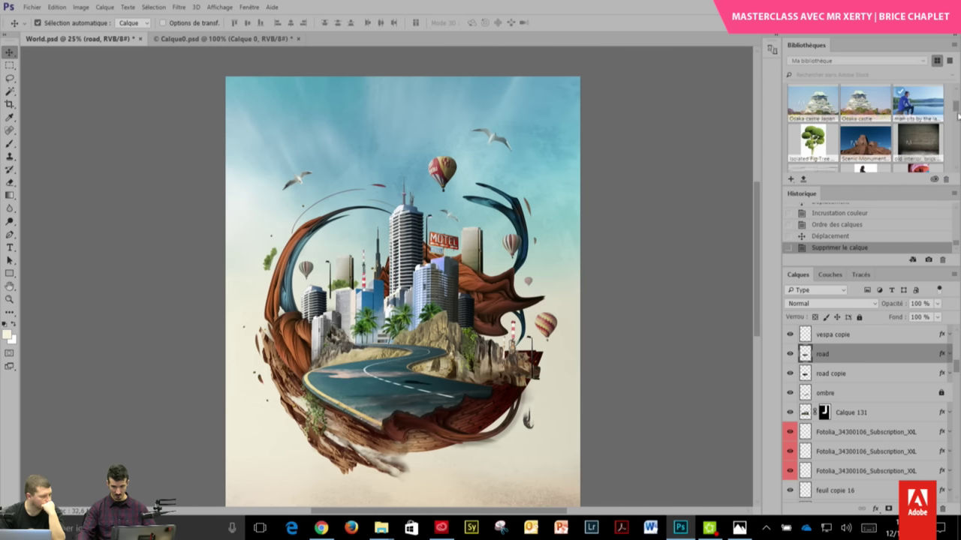
pyautogui.moveTo(958, 115); pyautogui.dragTo(958, 135)
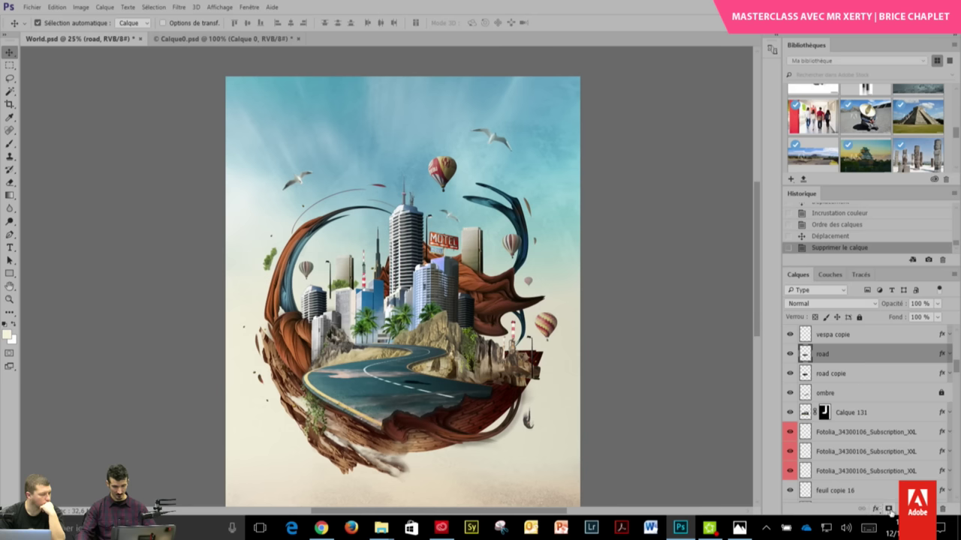
pyautogui.click(889, 509)
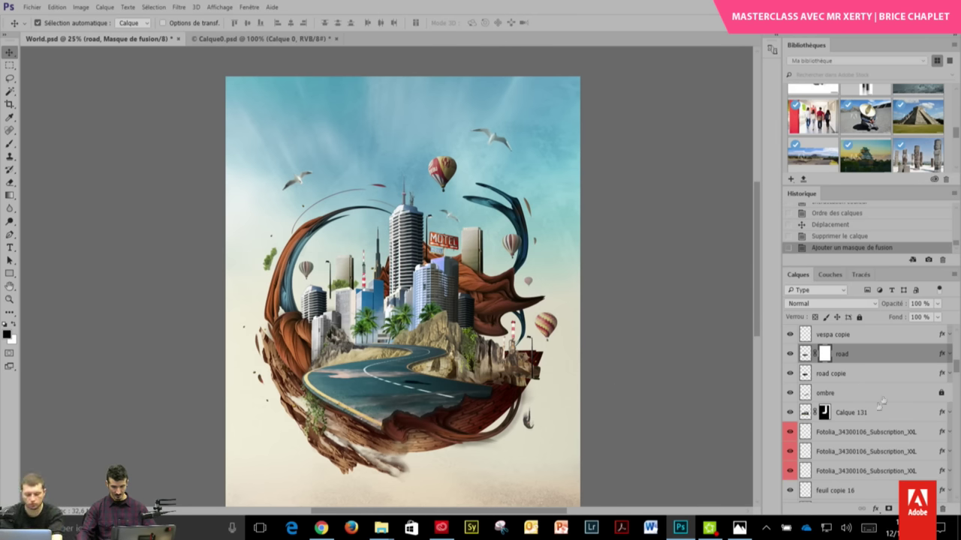
pyautogui.rightClick(846, 358)
pyautogui.click(860, 358)
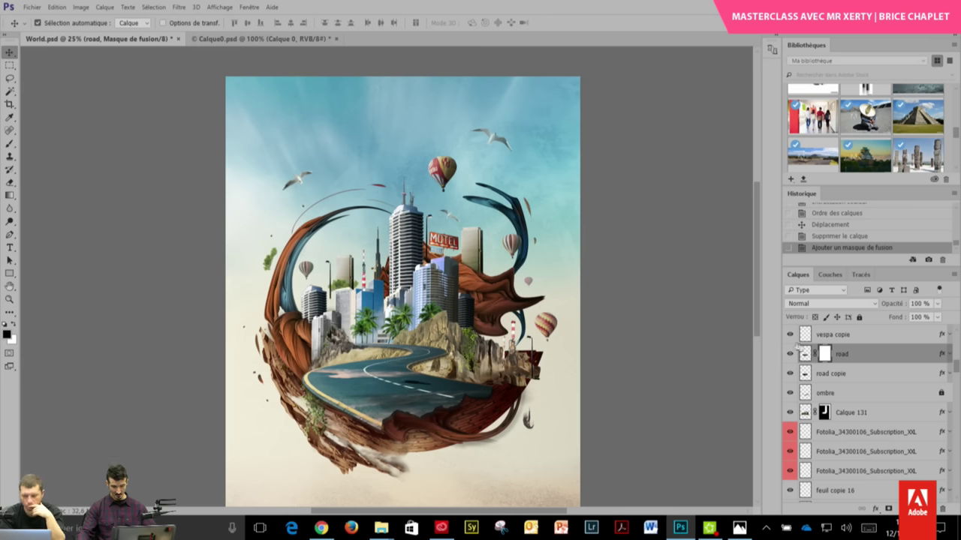
# - Set up the Brush tool with a soft tip at about 109 px and 100% flow
pyautogui.click(10, 143)
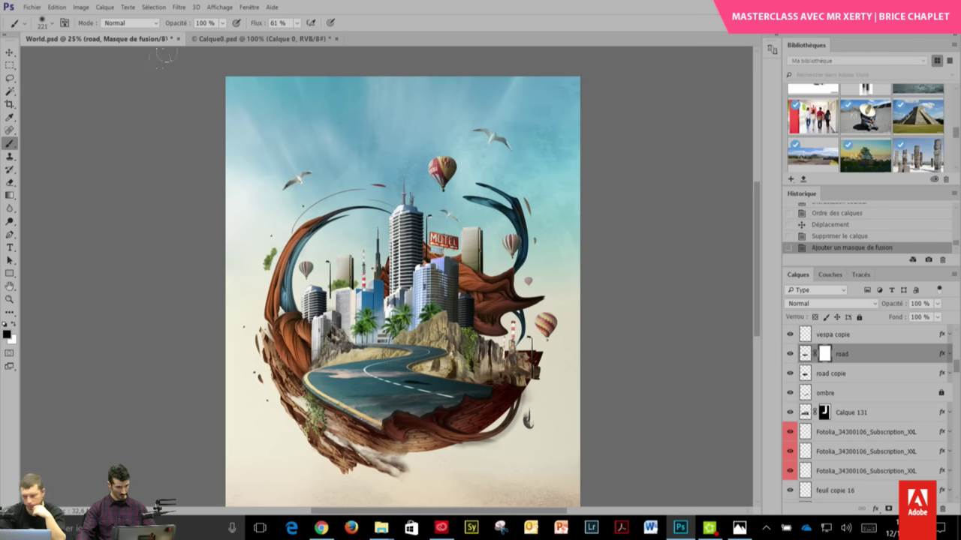
pyautogui.click(54, 26)
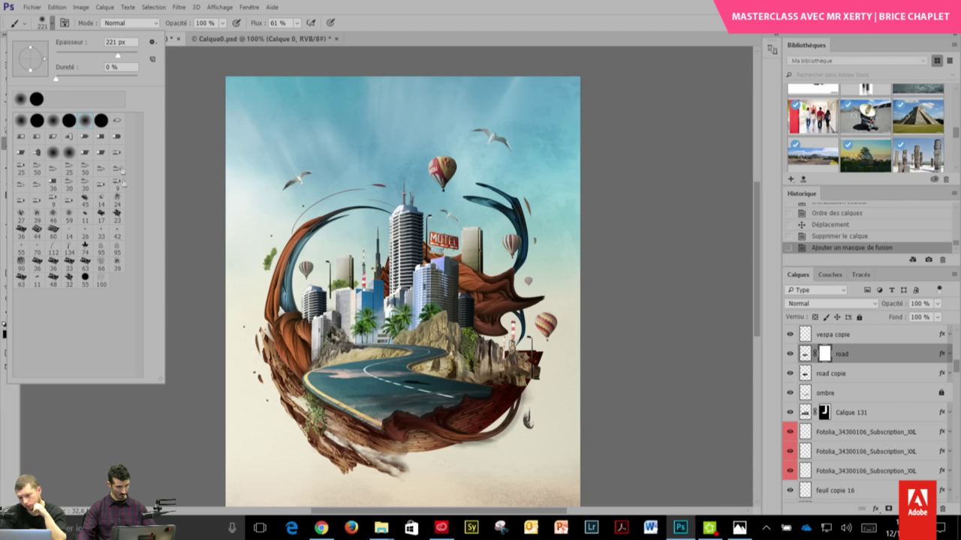
pyautogui.click(83, 265)
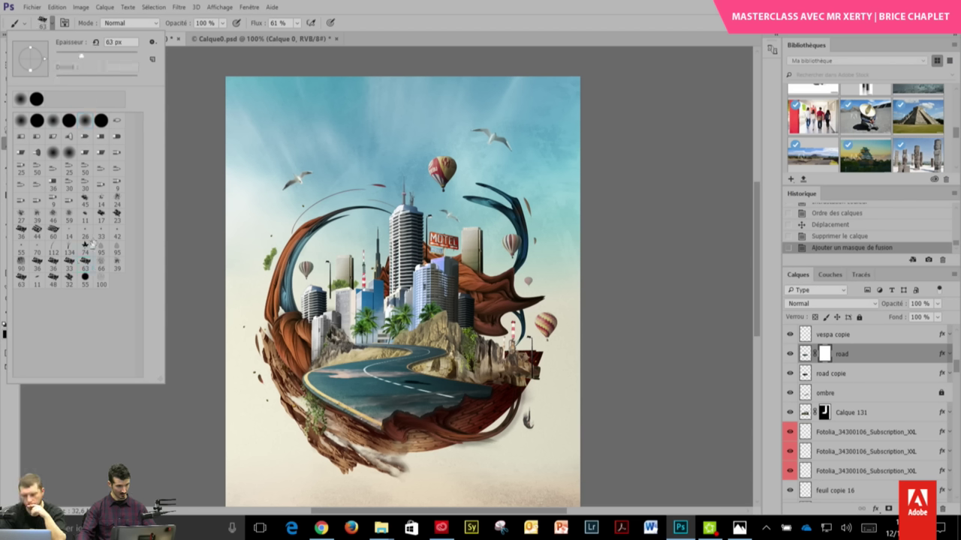
pyautogui.moveTo(88, 58); pyautogui.dragTo(98, 57)
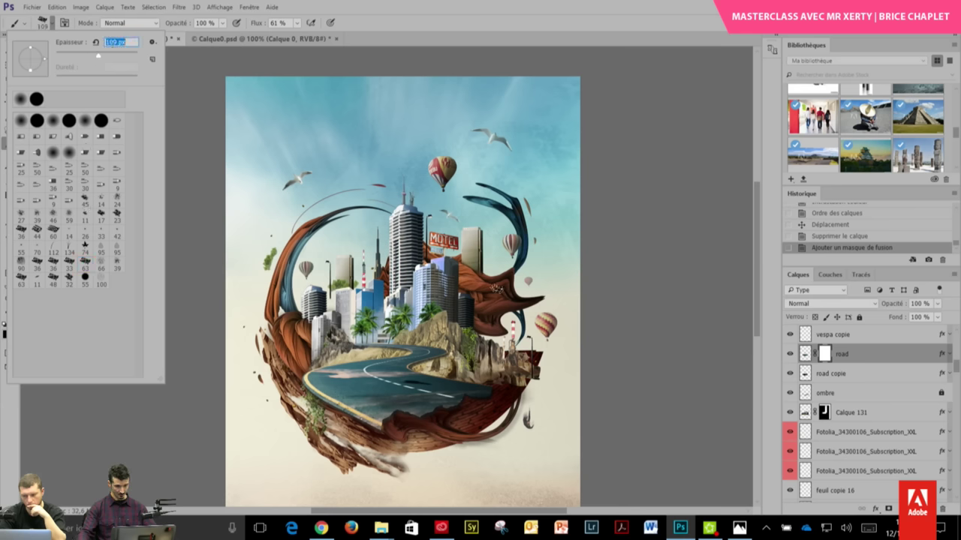
pyautogui.press('Return')
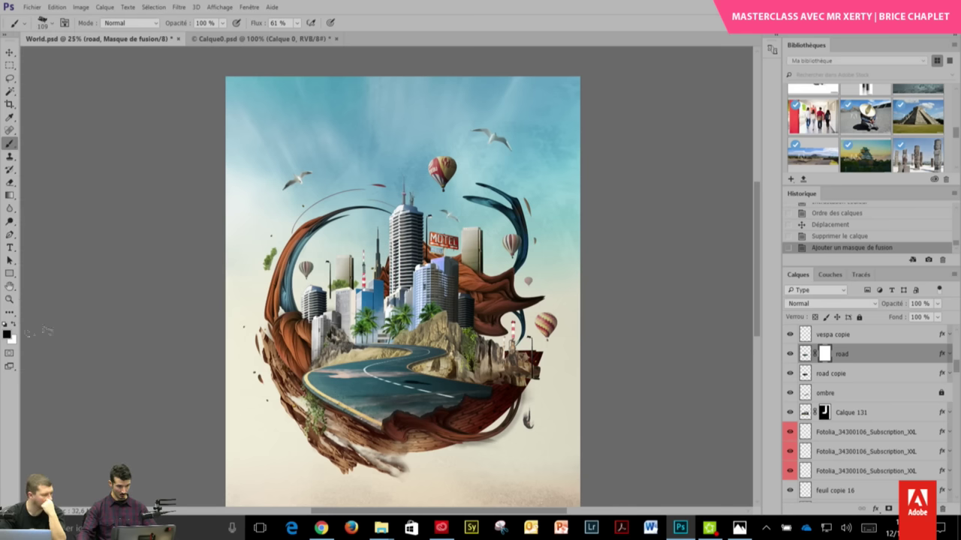
pyautogui.click(297, 23)
pyautogui.moveTo(294, 35); pyautogui.dragTo(364, 29)
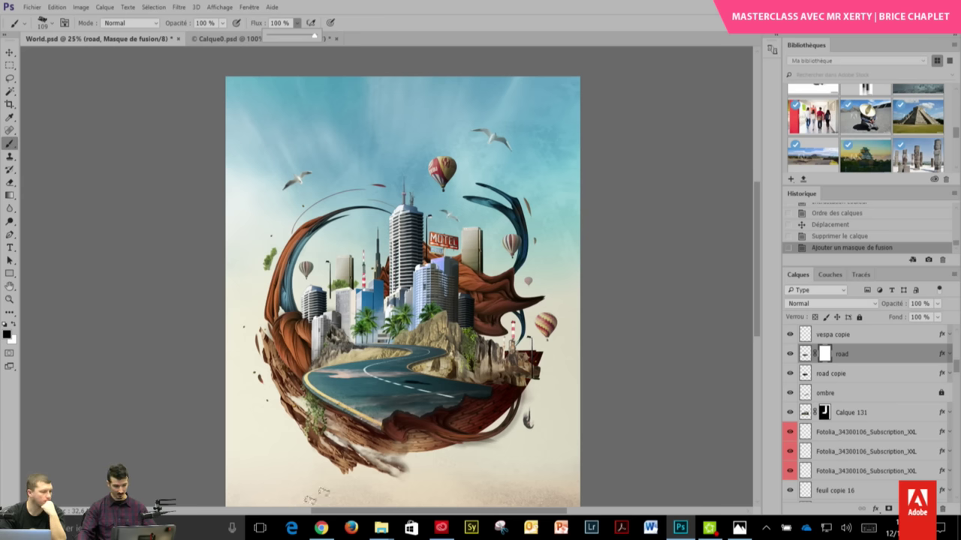
# - Paint black on the road mask to hide its lower edge, undoing two unwanted strokes
pyautogui.moveTo(382, 387); pyautogui.dragTo(374, 423)
pyautogui.hotkey('ctrl', 'z')
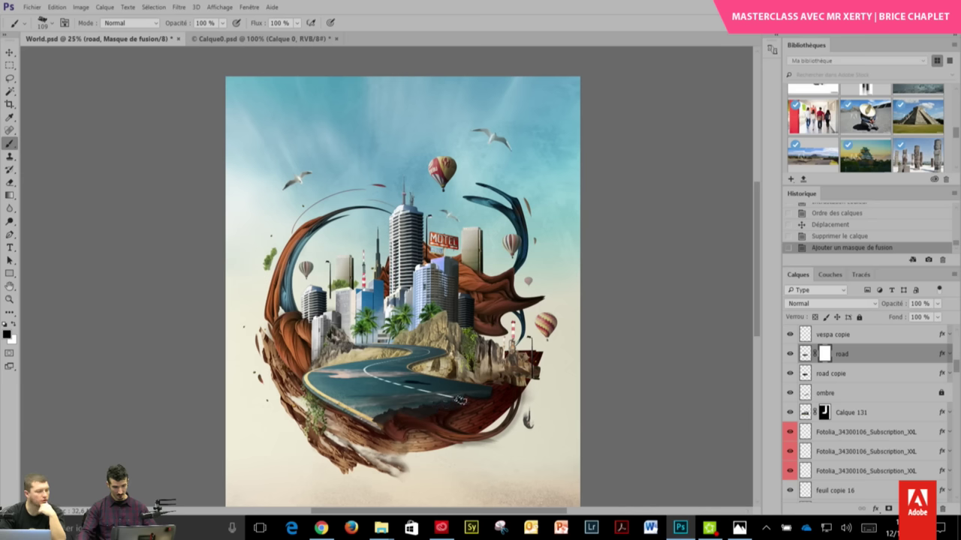
pyautogui.moveTo(489, 391); pyautogui.dragTo(492, 392)
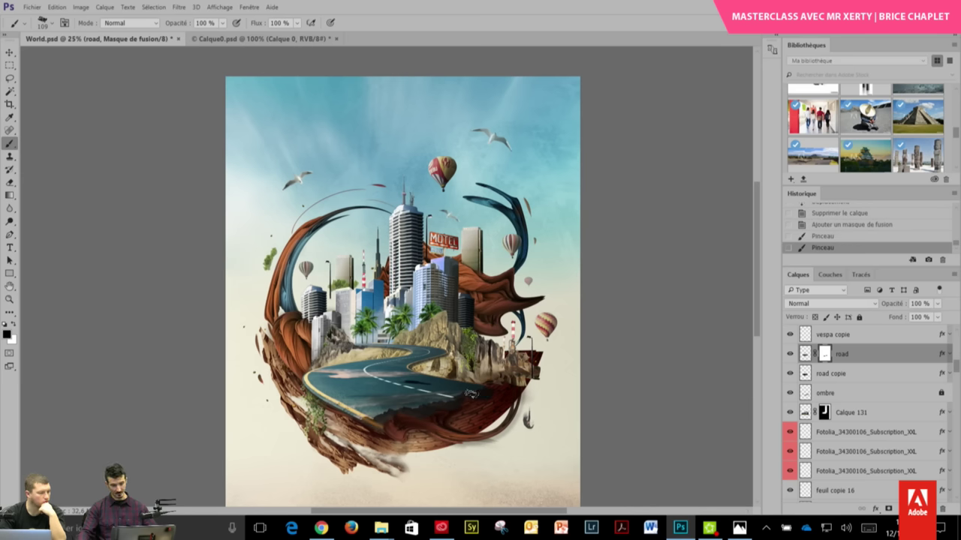
pyautogui.moveTo(421, 419); pyautogui.dragTo(450, 419)
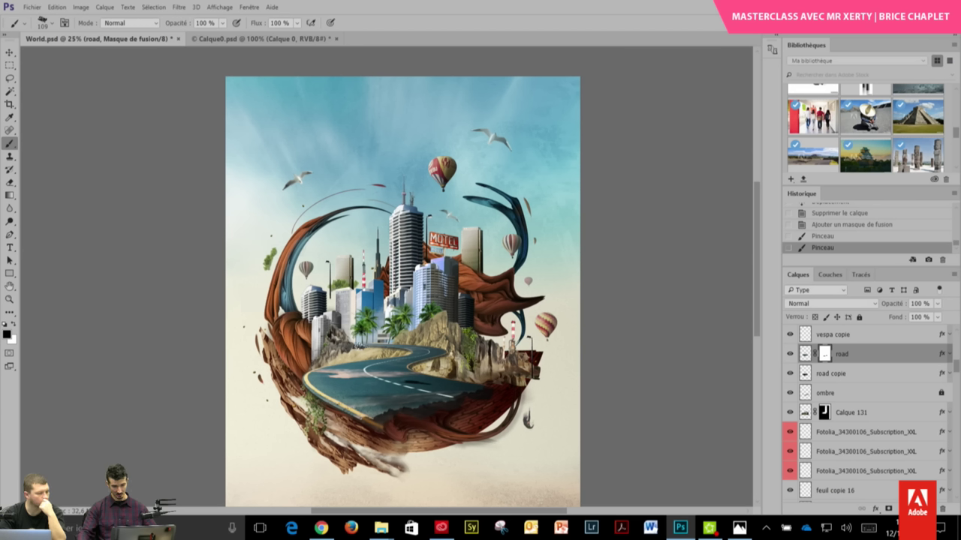
pyautogui.moveTo(364, 379); pyautogui.dragTo(354, 377)
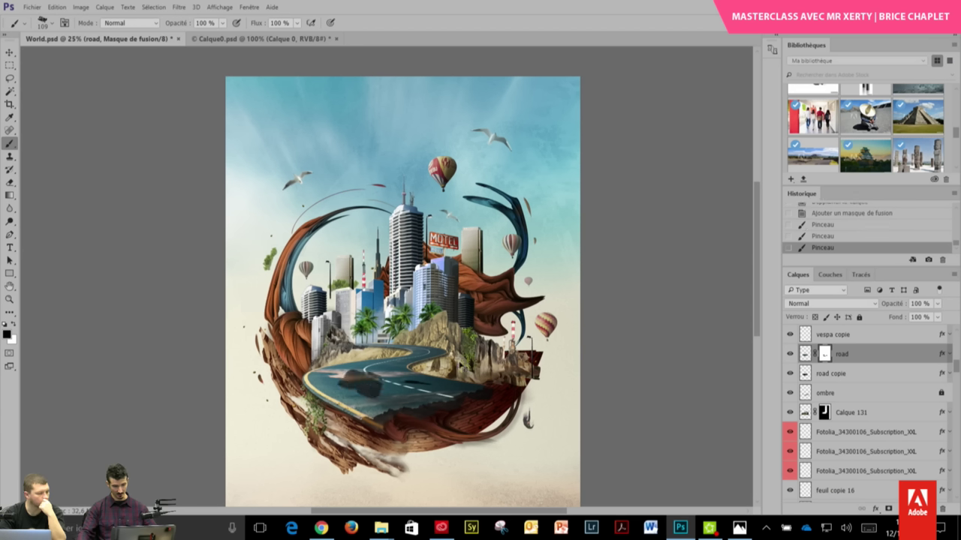
pyautogui.hotkey('ctrl', 'z')
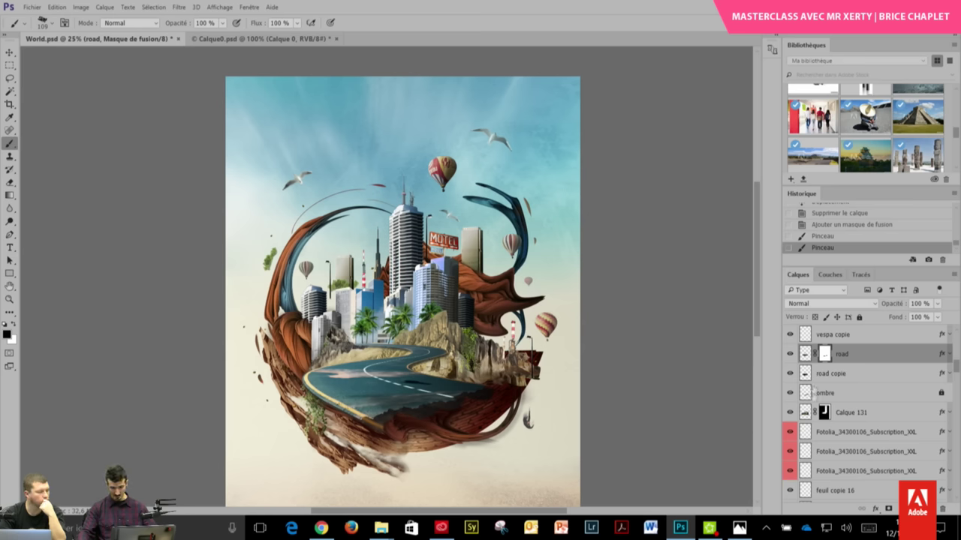
# - Apply the road layer's mask (Appliquer le masque de fusion), permanently removing the painted-out patch
pyautogui.rightClick(851, 356)
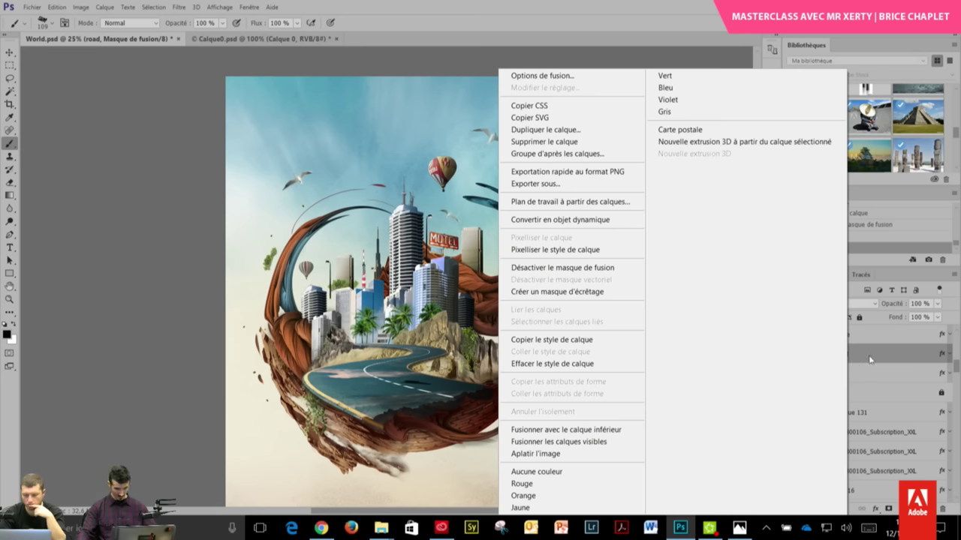
pyautogui.click(869, 360)
pyautogui.rightClick(823, 361)
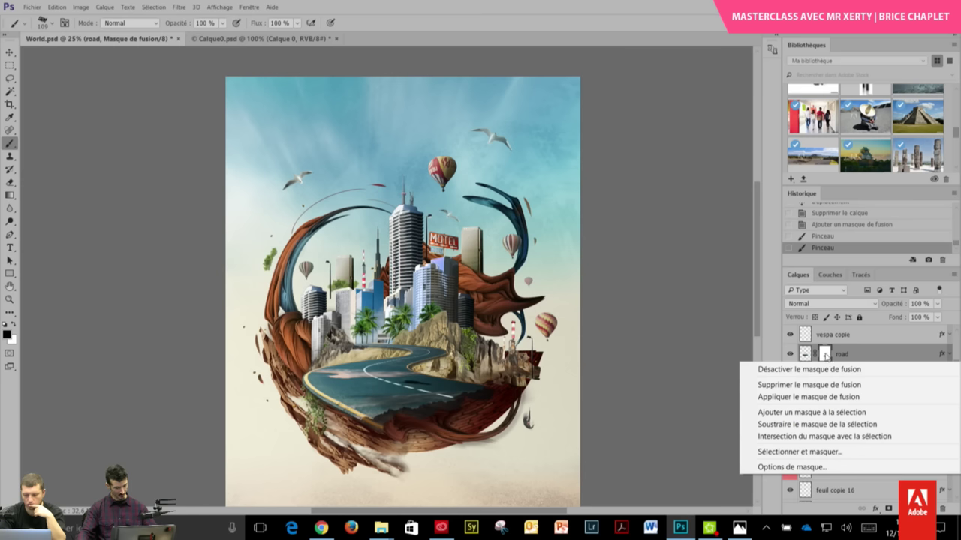
pyautogui.click(824, 396)
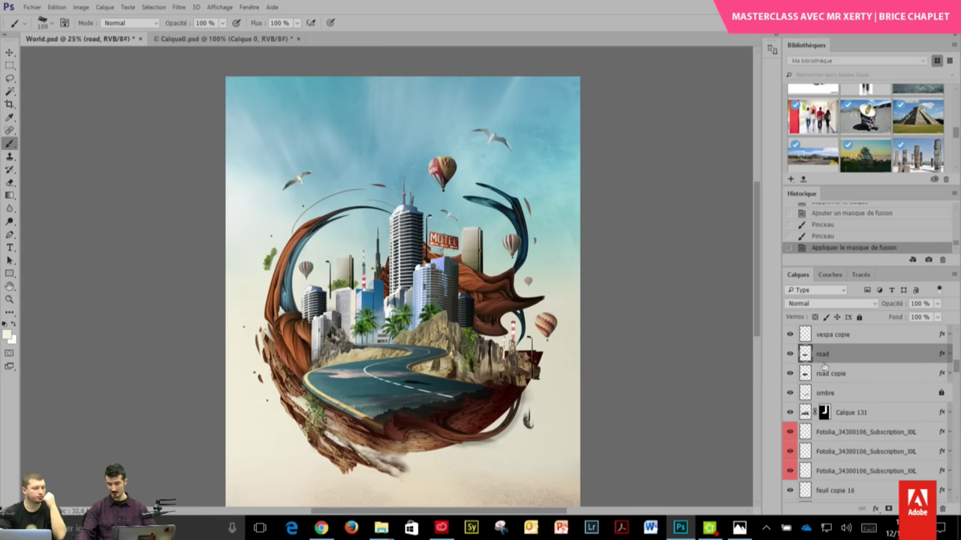
pyautogui.click(10, 53)
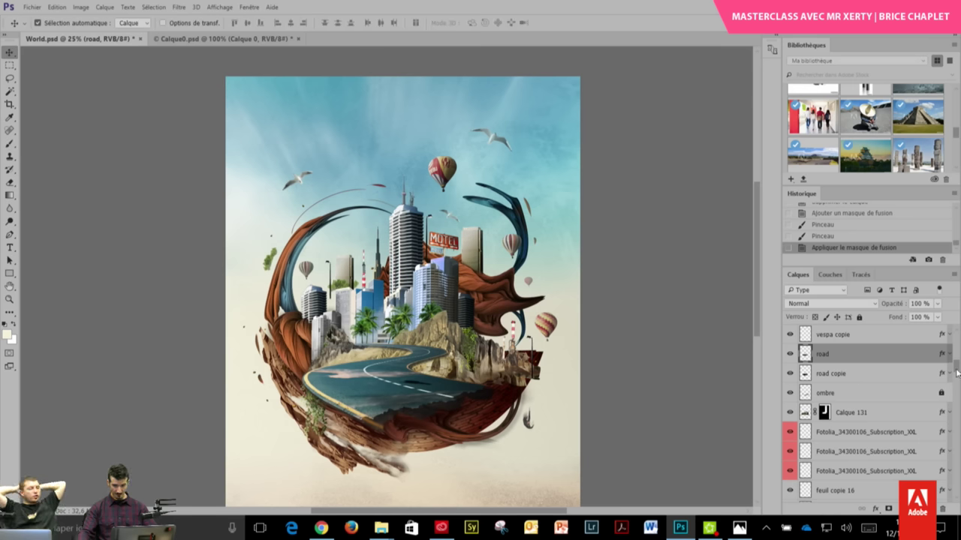
# - Turn on the vespa scooter rider, Calque 116 and neighbouring tree and biplane layers
pyautogui.scroll(2, 957, 367)
pyautogui.scroll(2, 957, 364)
pyautogui.scroll(2, 957, 360)
pyautogui.scroll(2, 957, 359)
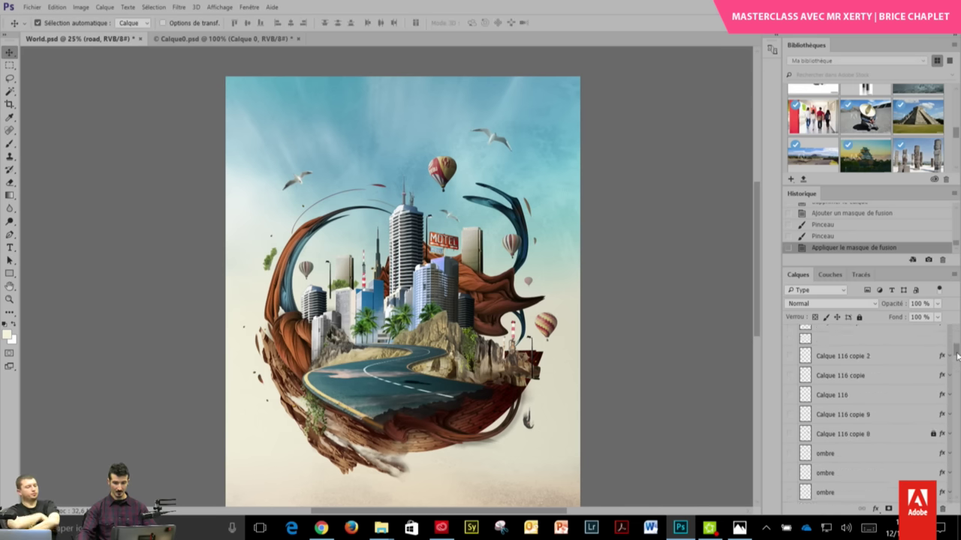
pyautogui.scroll(2, 957, 356)
pyautogui.scroll(-1, 957, 355)
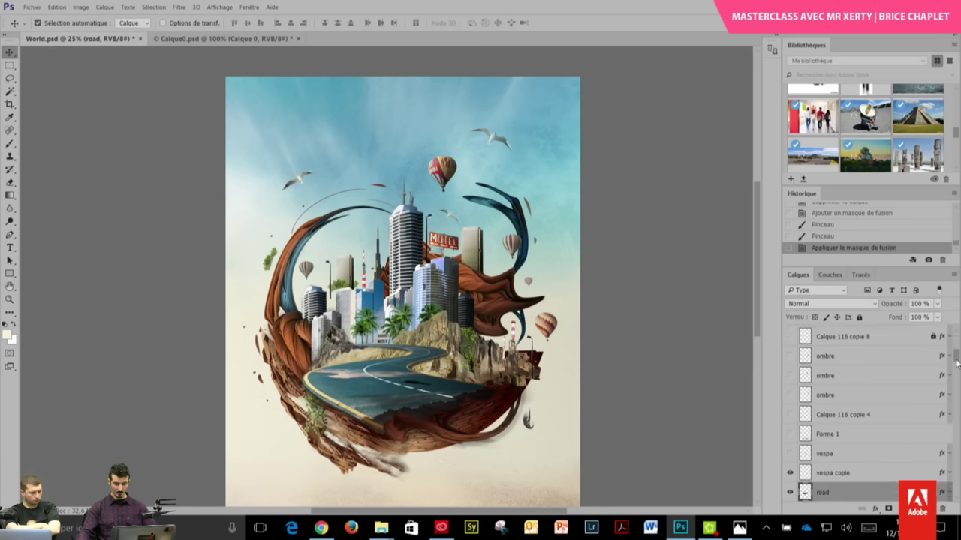
pyautogui.scroll(-2, 957, 354)
pyautogui.moveTo(789, 469); pyautogui.dragTo(789, 331)
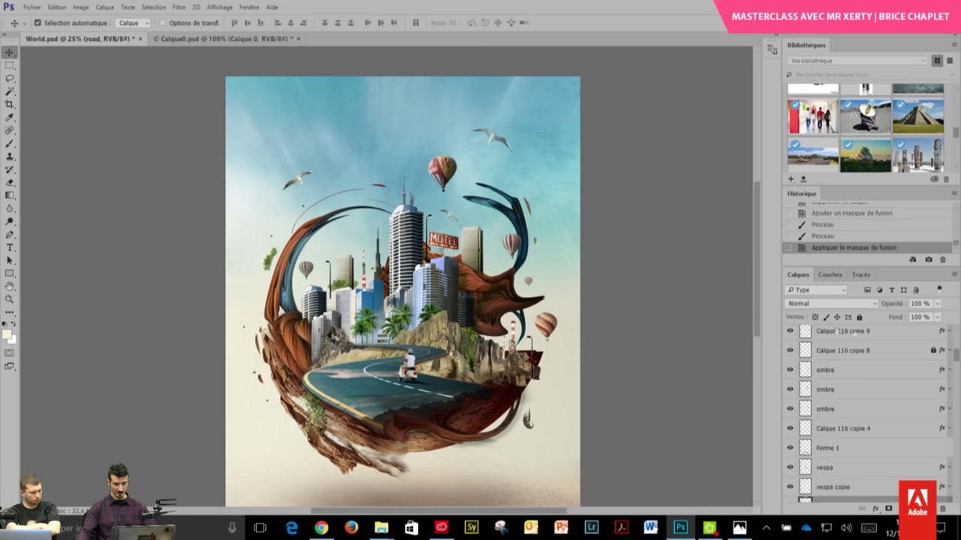
pyautogui.scroll(2, 957, 363)
pyautogui.scroll(2, 957, 363)
pyautogui.moveTo(790, 451); pyautogui.dragTo(790, 373)
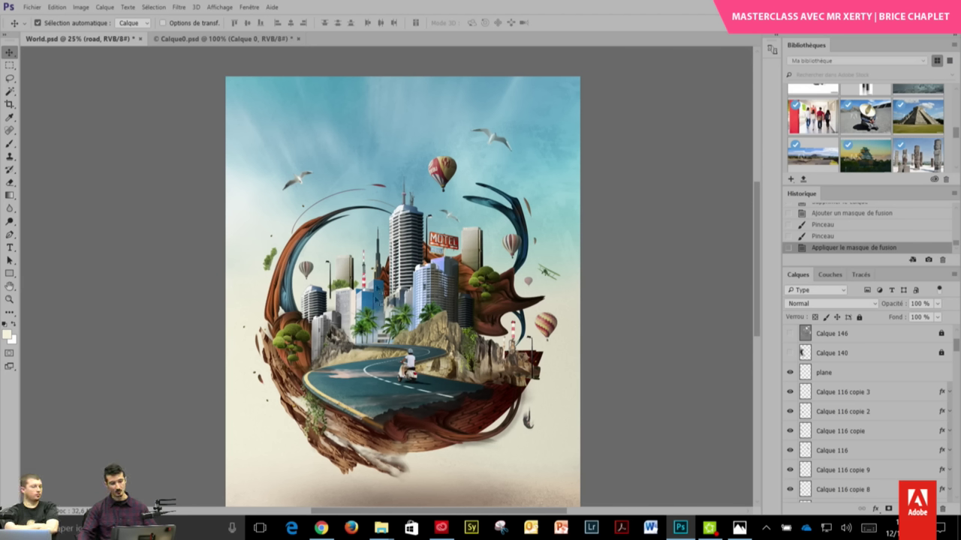
# - Select Calque 155 together with sphere and move the sphere's rocky base lower
pyautogui.click(466, 431)
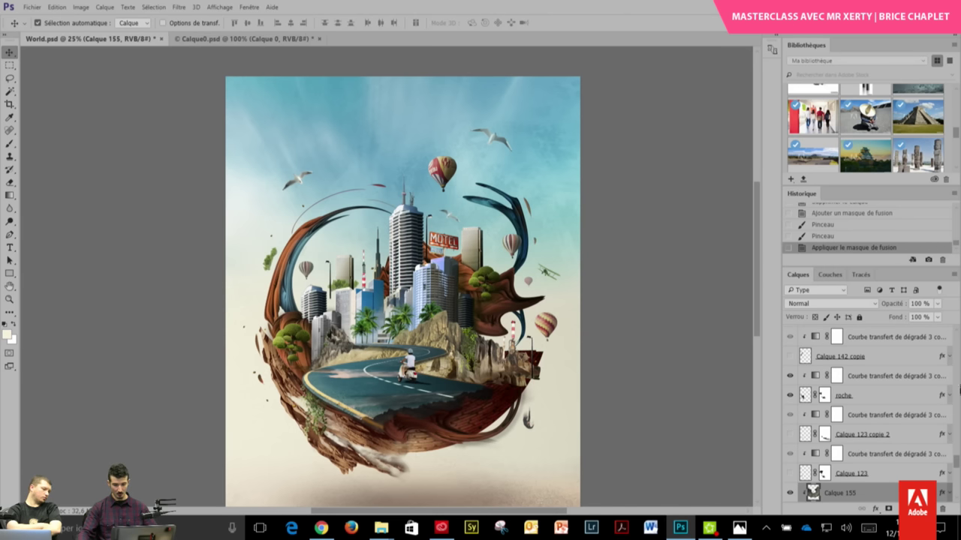
pyautogui.scroll(-2, 863, 420)
pyautogui.scroll(-2, 864, 420)
pyautogui.keyDown('shift'); pyautogui.click(826, 446); pyautogui.keyUp('shift')
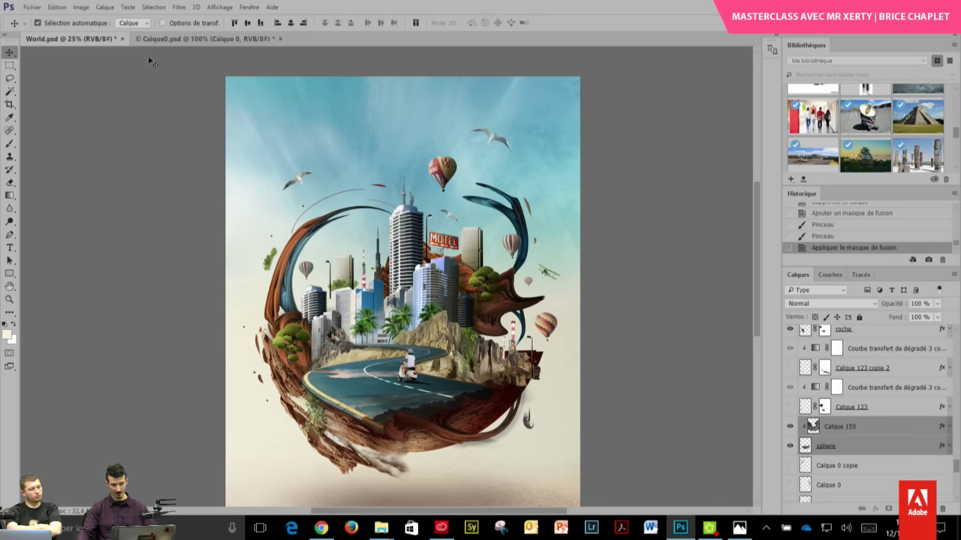
pyautogui.moveTo(497, 361); pyautogui.dragTo(473, 347)
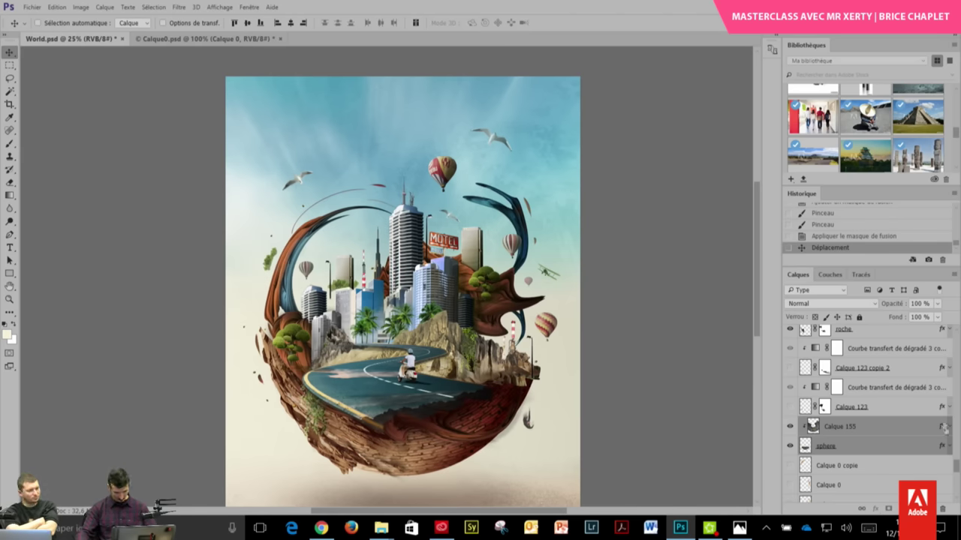
pyautogui.moveTo(955, 473); pyautogui.dragTo(958, 338)
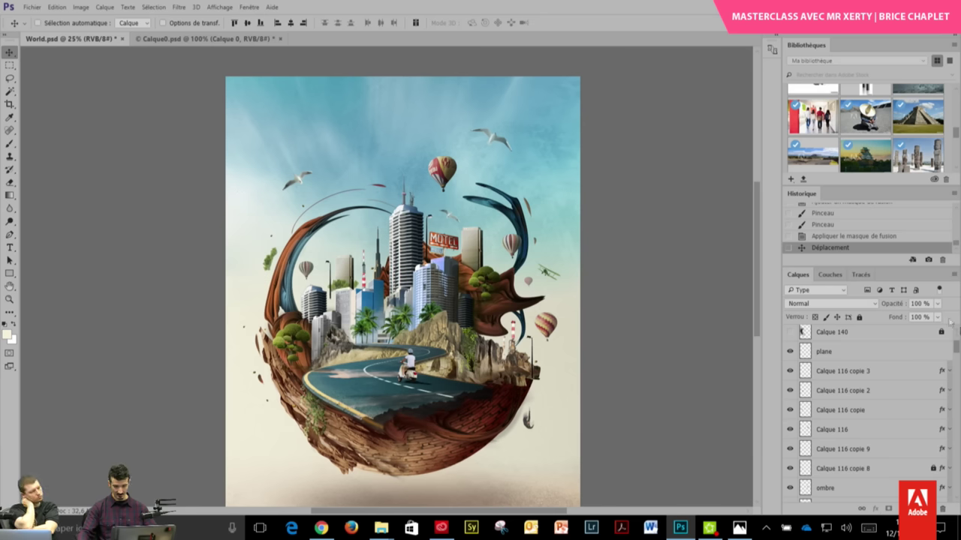
pyautogui.scroll(3, 890, 330)
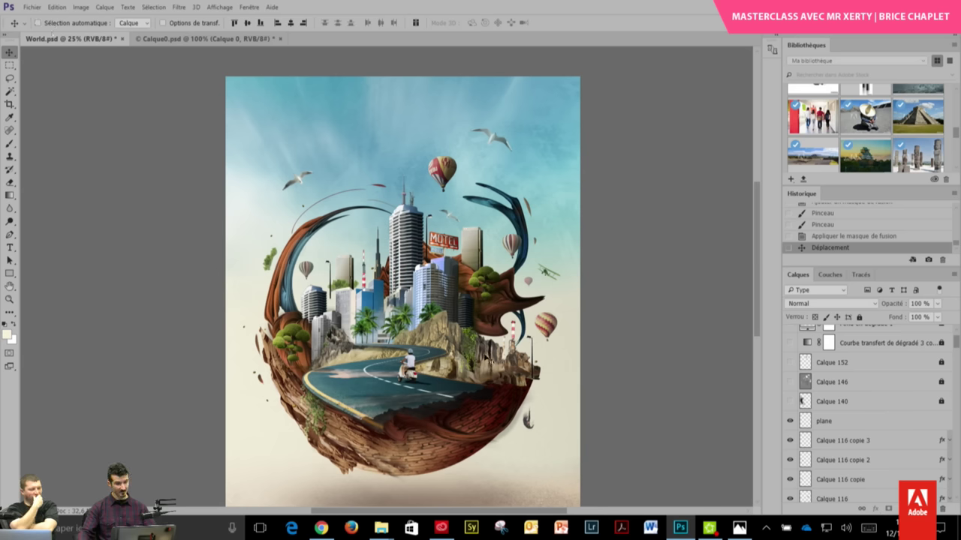
pyautogui.moveTo(758, 250); pyautogui.dragTo(756, 267)
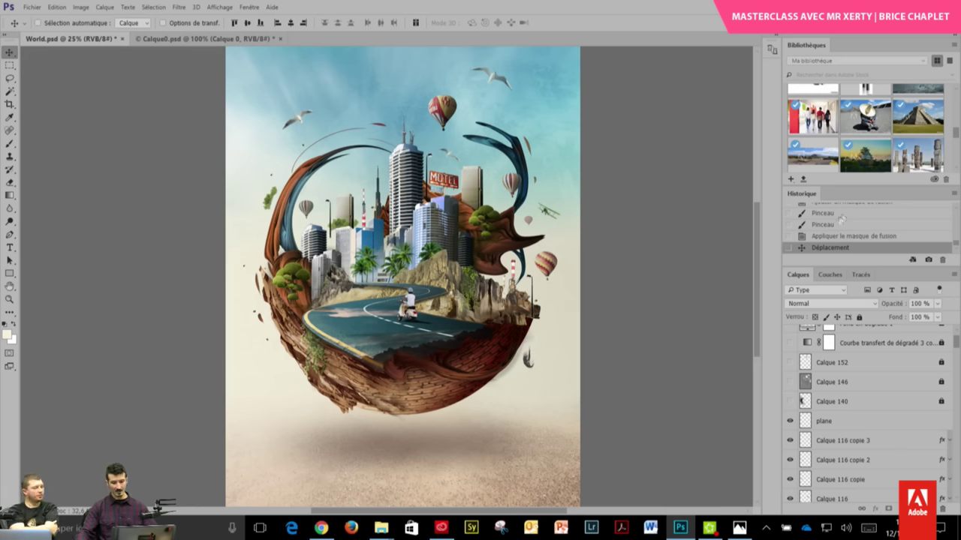
pyautogui.moveTo(756, 273); pyautogui.dragTo(761, 261)
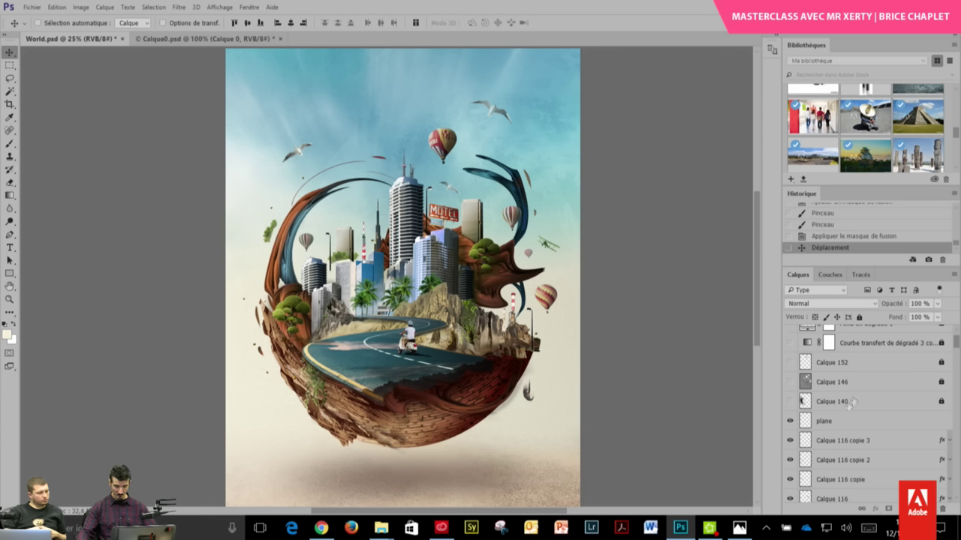
# - Add a new layer above plane and set the foreground colour to grey 7d7d7d
pyautogui.click(840, 424)
pyautogui.hotkey('ctrl', 'shift', 'alt', 'n')
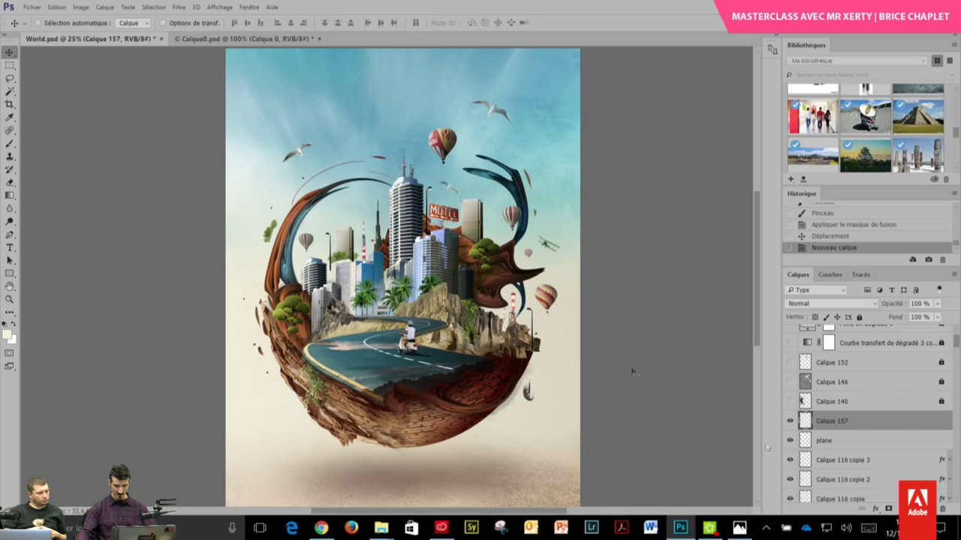
pyautogui.click(6, 334)
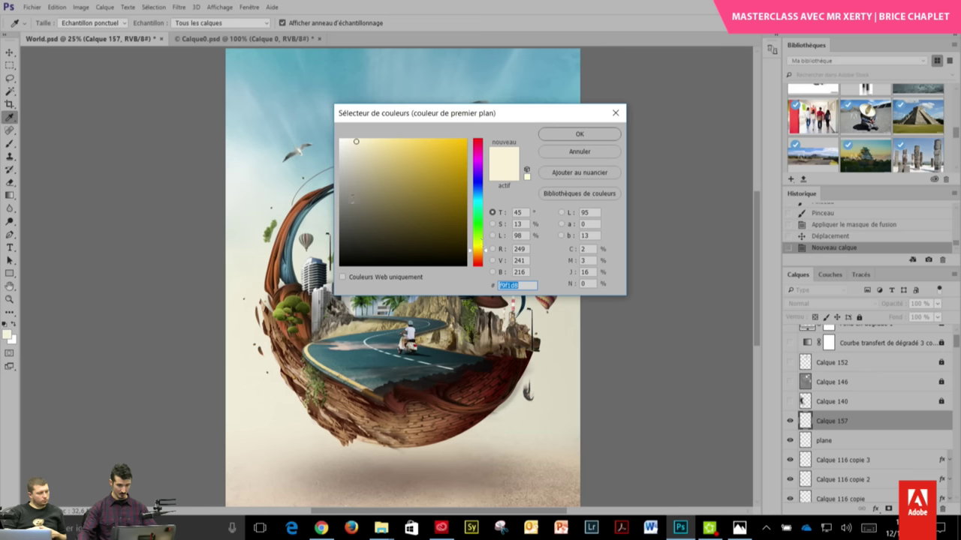
pyautogui.write('7d7d7d')
pyautogui.click(518, 235)
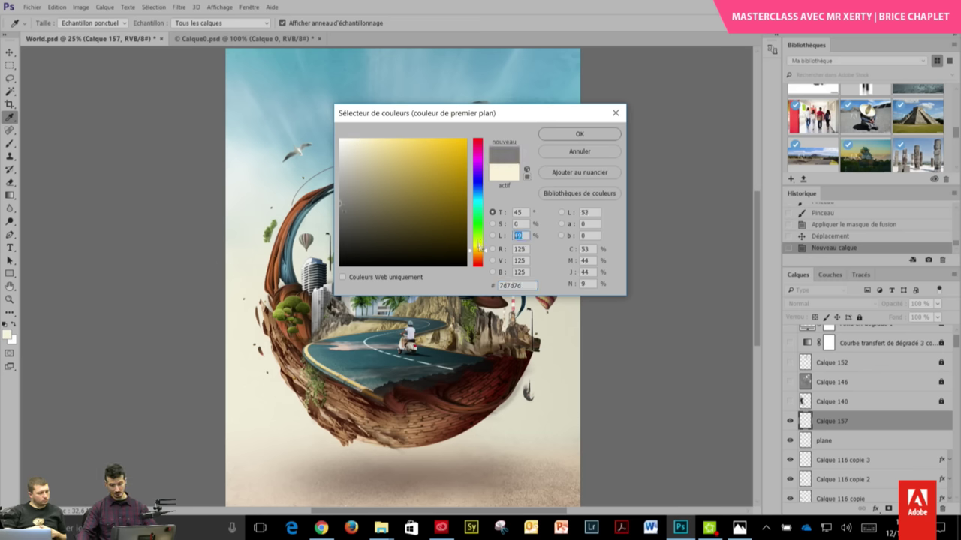
pyautogui.write('5')
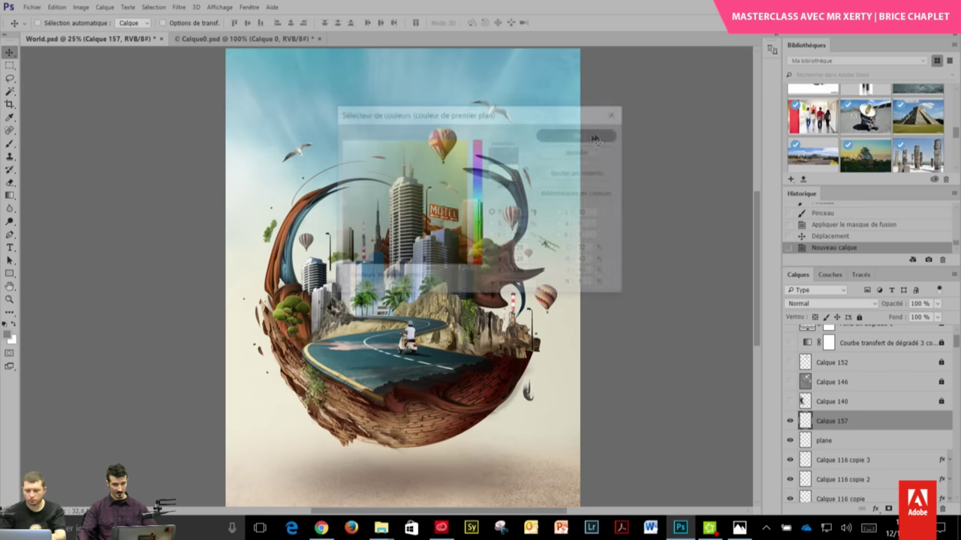
pyautogui.click(10, 196)
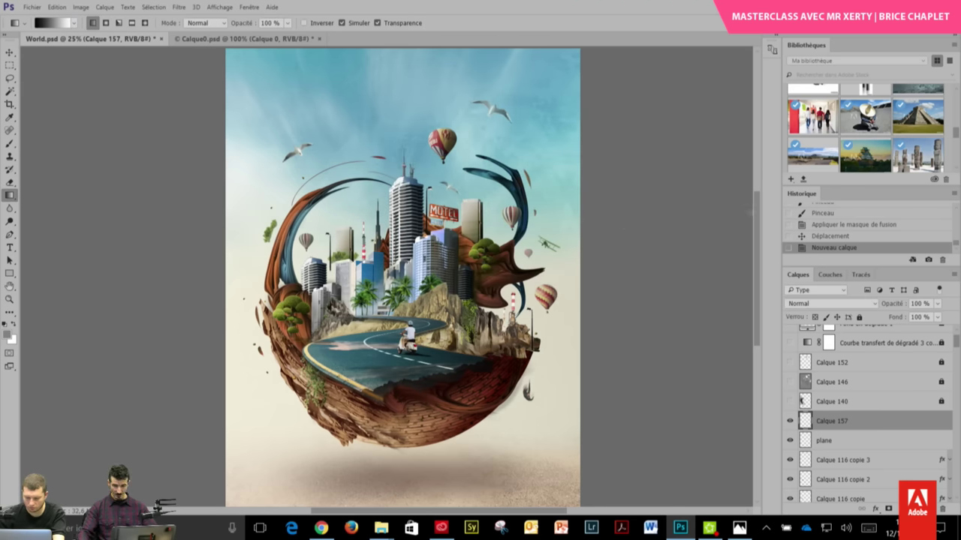
# - Fill the new layer Calque 157 entirely with the grey using the Paint Bucket
pyautogui.click(865, 398)
pyautogui.click(843, 422)
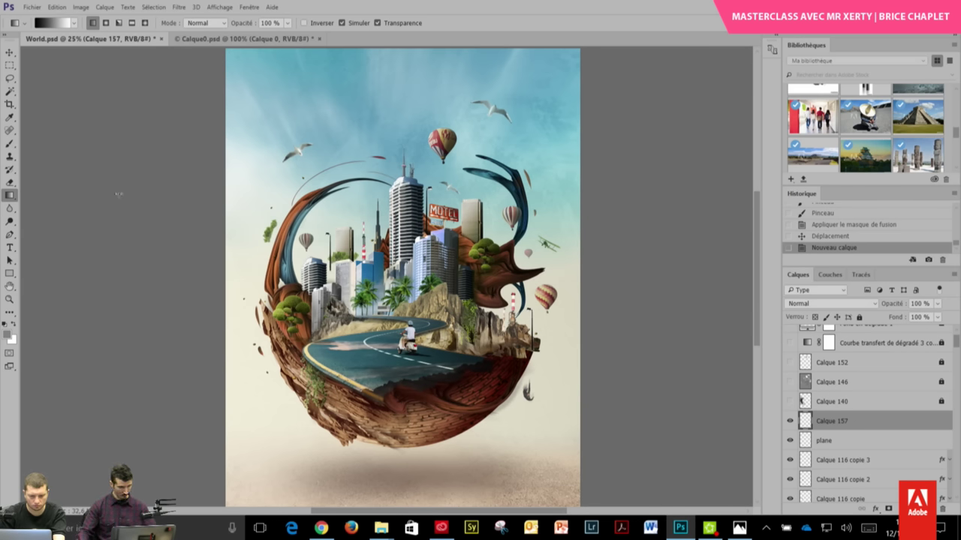
pyautogui.rightClick(15, 197)
pyautogui.click(53, 209)
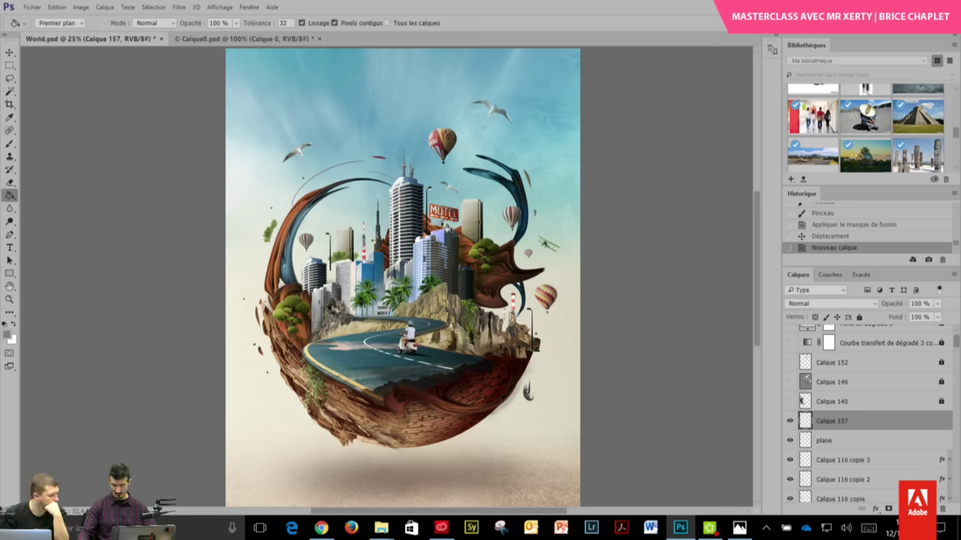
pyautogui.click(441, 183)
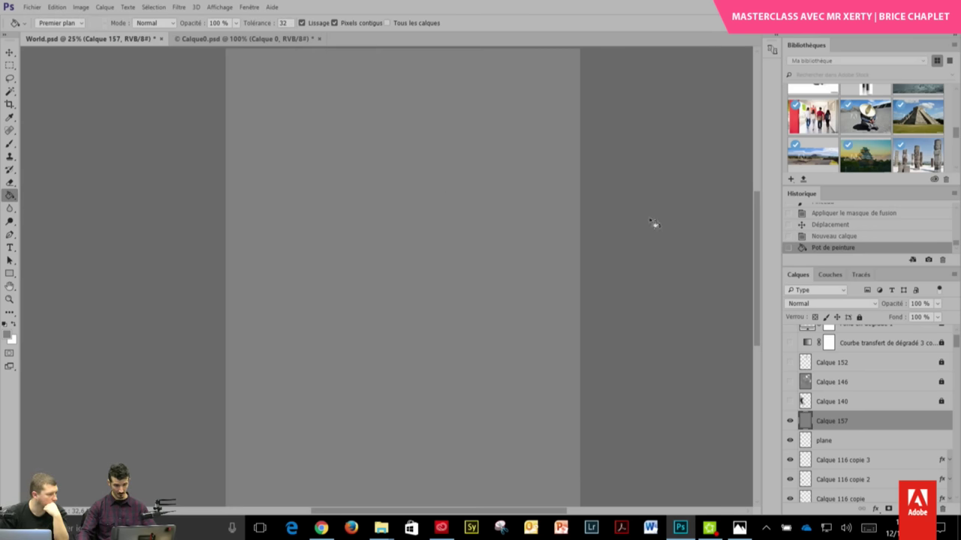
# - Set Calque 157's blend mode to Incrustation, toggle it to compare, and choose the Burn tool
pyautogui.click(868, 305)
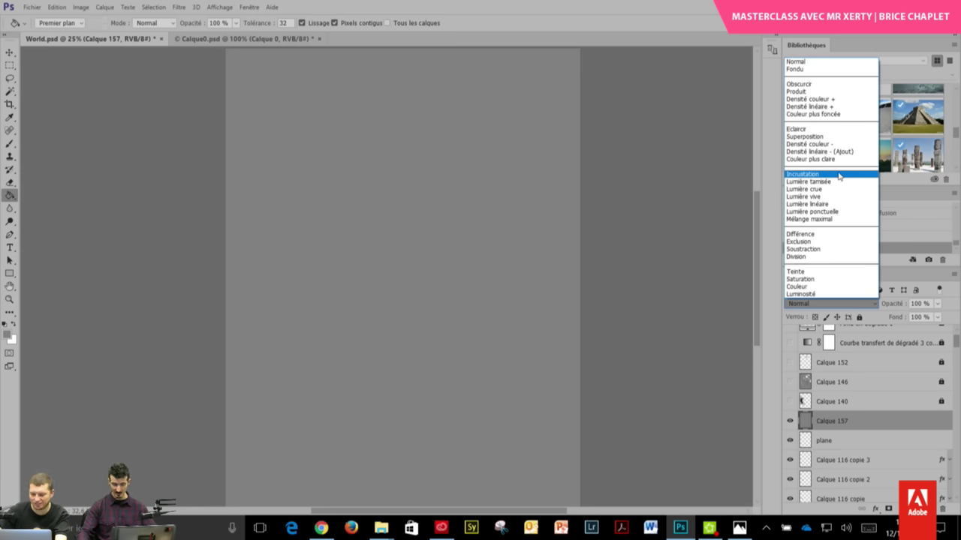
pyautogui.click(839, 174)
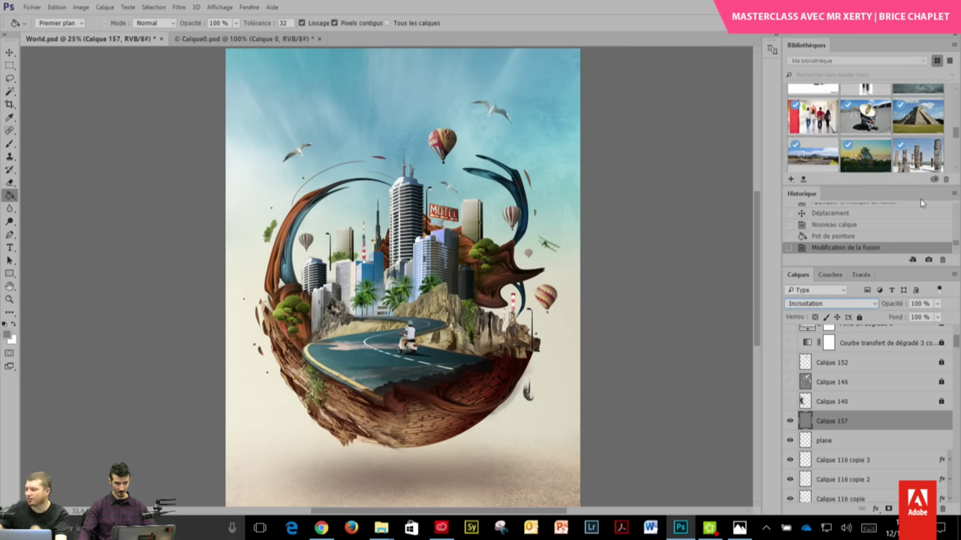
pyautogui.click(789, 421)
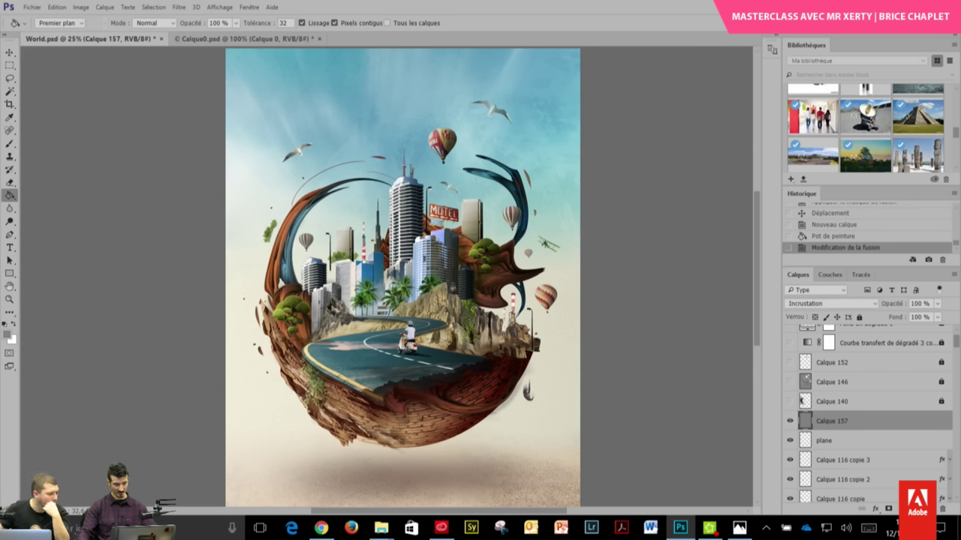
pyautogui.click(12, 222)
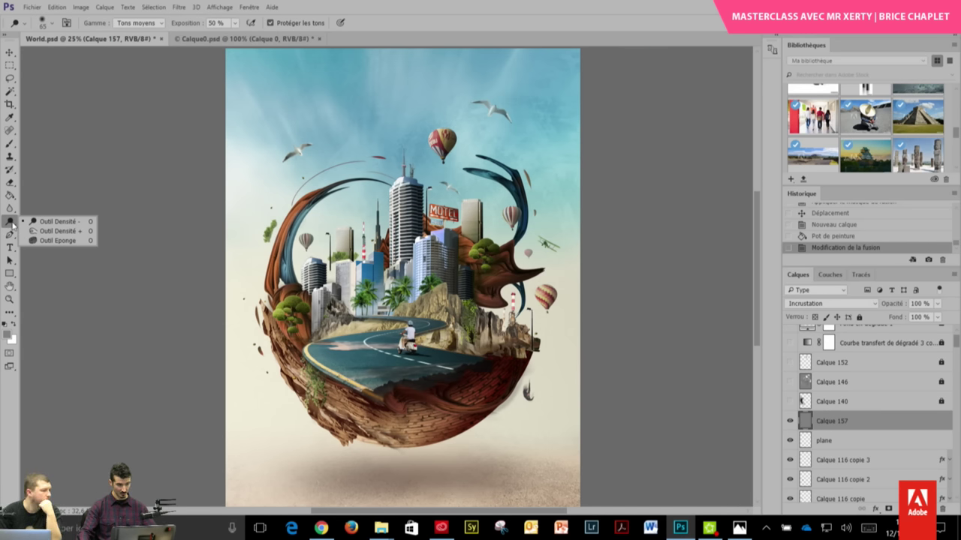
pyautogui.click(52, 221)
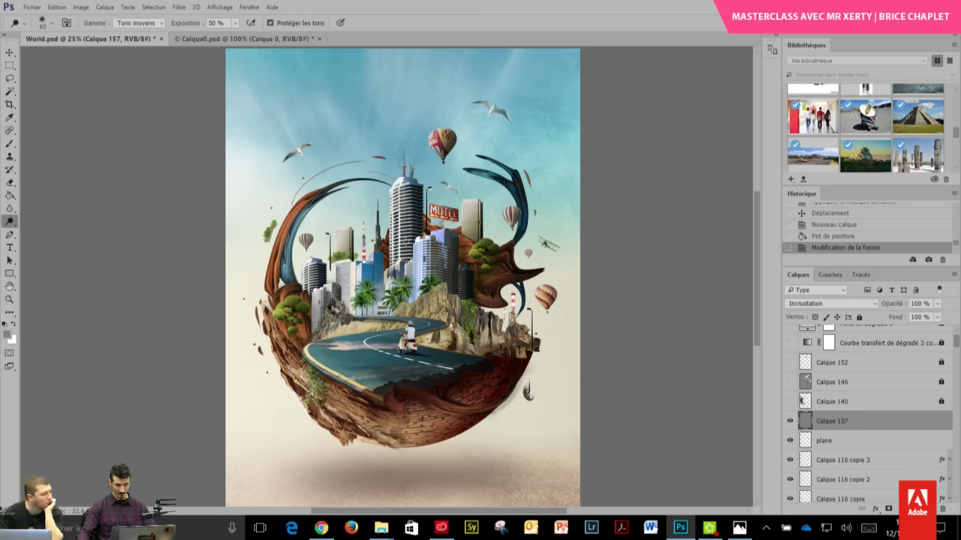
# - Zoom in and lighten the tall central tower and the light-blue tower on Calque 157
pyautogui.moveTo(409, 193); pyautogui.dragTo(406, 242)
pyautogui.hotkey('ctrl', 'z')
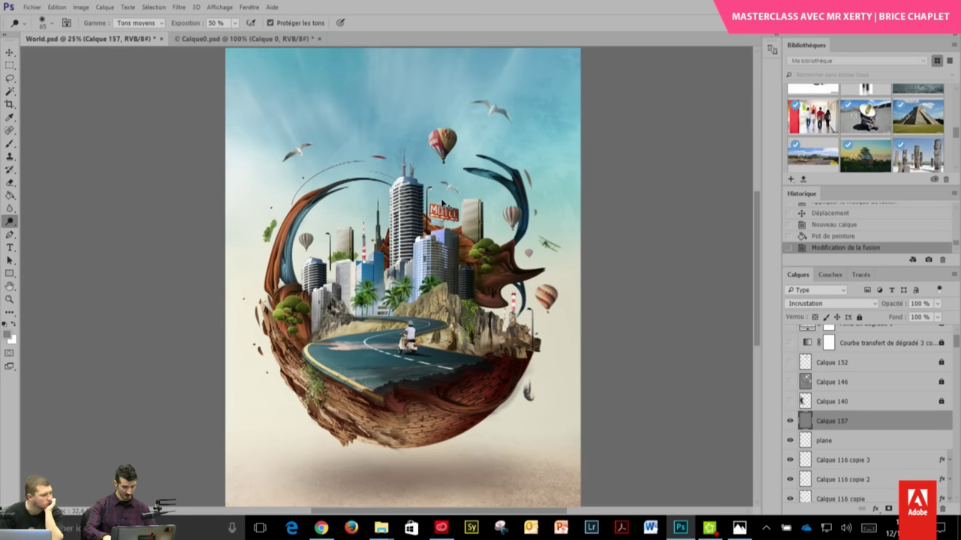
pyautogui.hotkey('ctrl', '+')
pyautogui.hotkey('ctrl', '+')
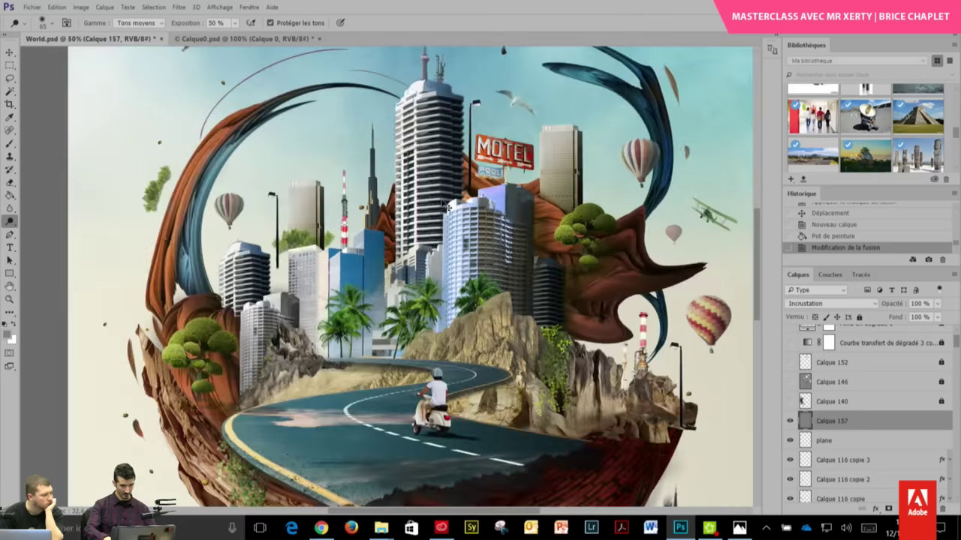
pyautogui.hscroll(-3, 411, 277)
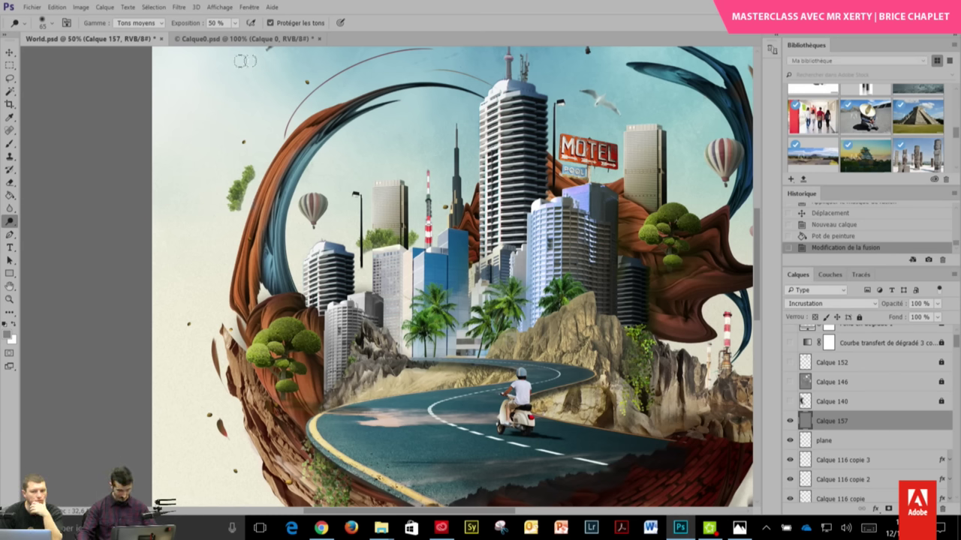
pyautogui.moveTo(483, 120)
pyautogui.mouseDown()
pyautogui.moveTo(494, 251)
pyautogui.moveTo(494, 101)
pyautogui.mouseUp()
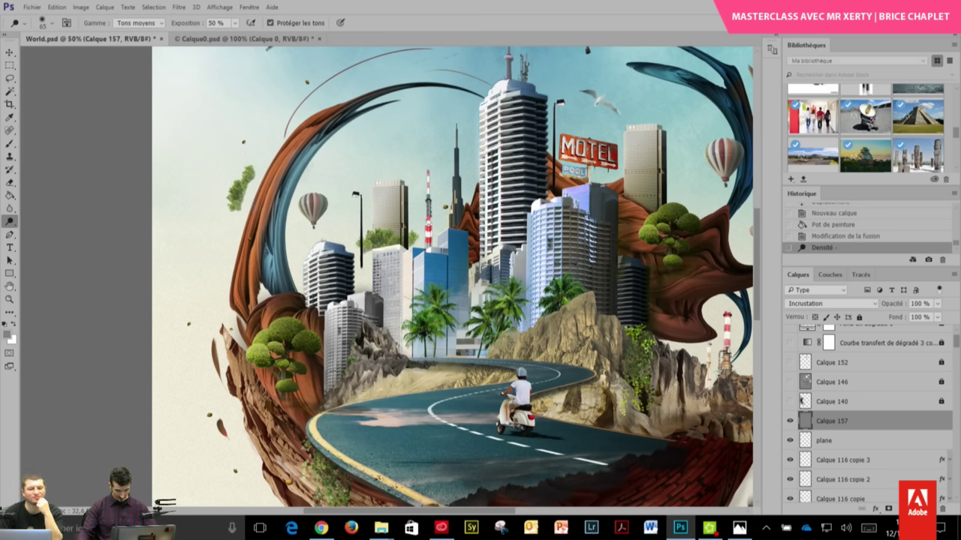
pyautogui.moveTo(532, 211); pyautogui.dragTo(537, 314)
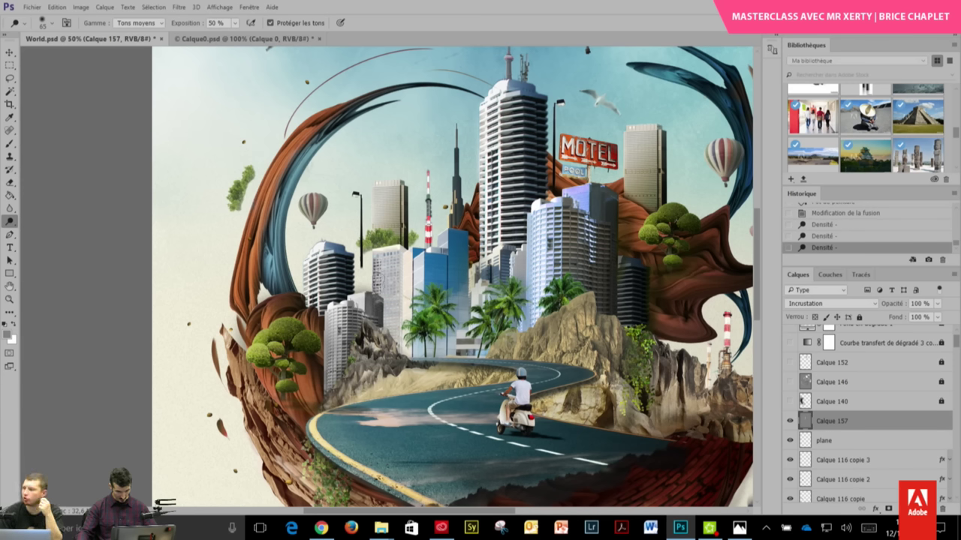
# - Lighten the left white buildings, brown swirl and building right of MOTEL, then zoom out
pyautogui.moveTo(381, 259); pyautogui.dragTo(379, 331)
pyautogui.moveTo(333, 386); pyautogui.dragTo(332, 299)
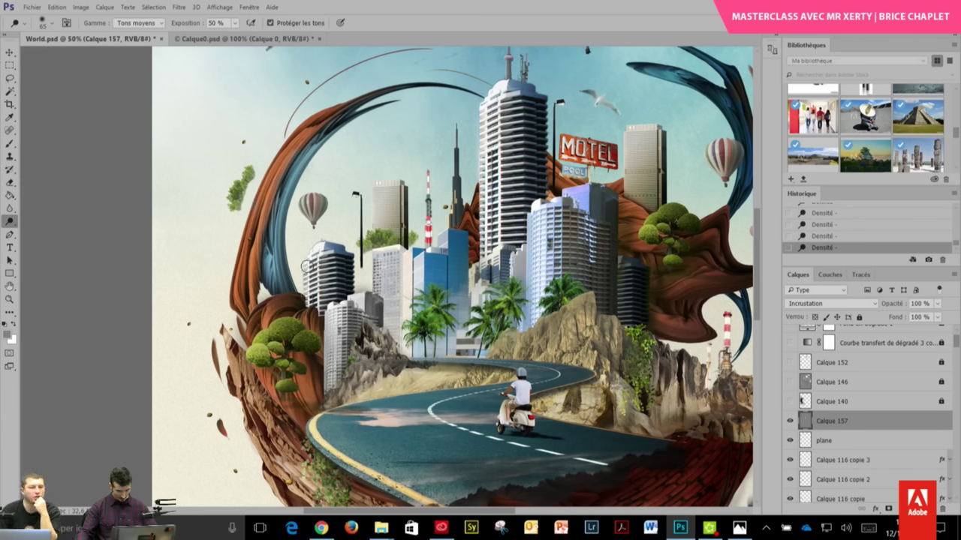
pyautogui.moveTo(308, 263); pyautogui.dragTo(309, 304)
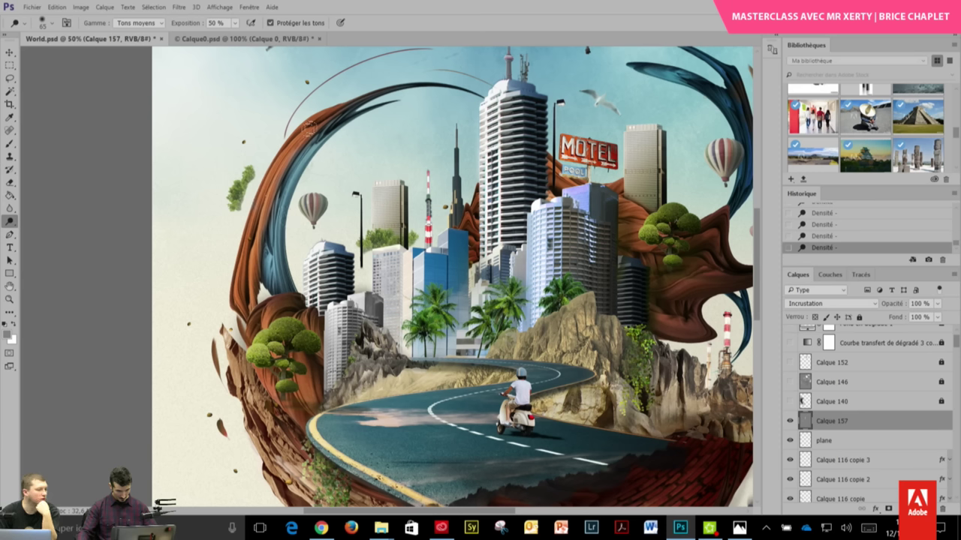
pyautogui.moveTo(253, 340); pyautogui.dragTo(299, 417)
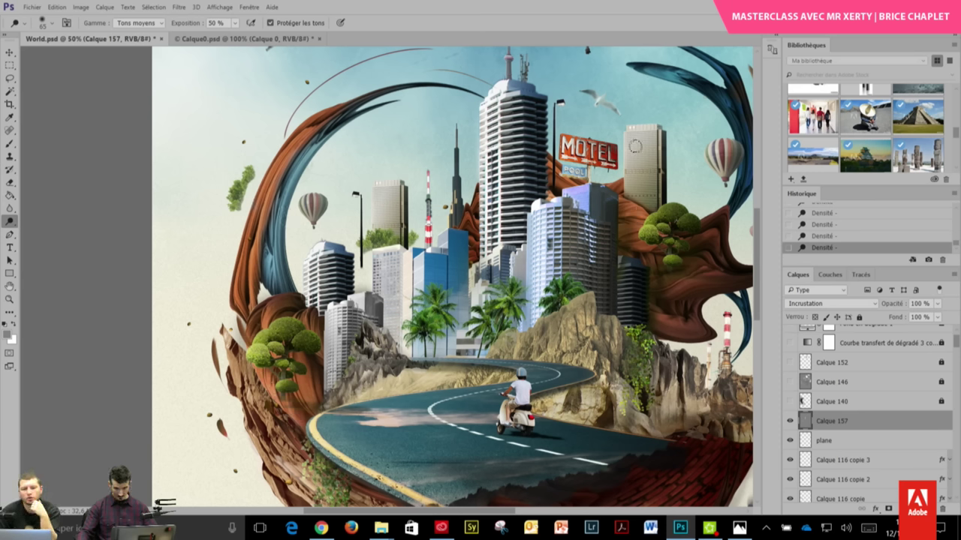
pyautogui.moveTo(631, 204)
pyautogui.mouseDown()
pyautogui.moveTo(629, 135)
pyautogui.moveTo(660, 139)
pyautogui.mouseUp()
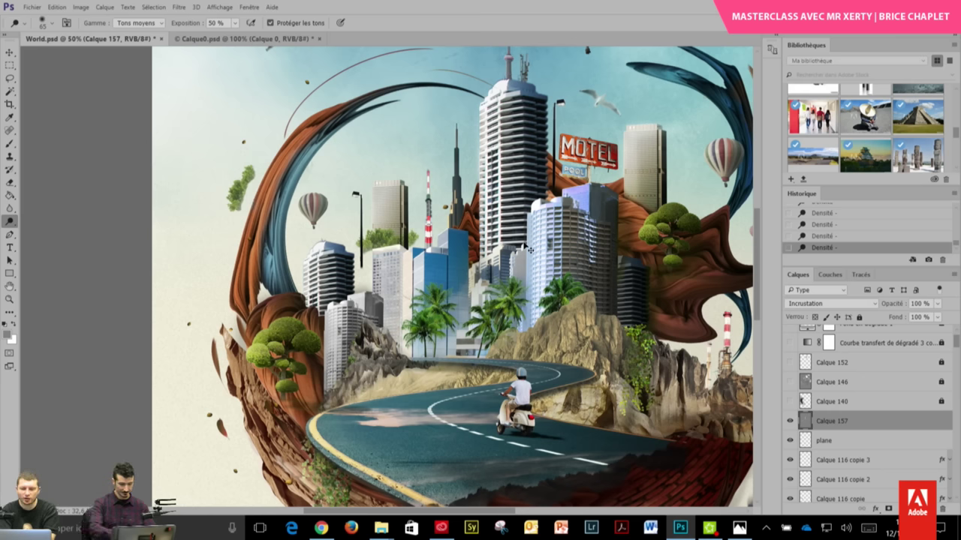
pyautogui.hotkey('ctrl', '-')
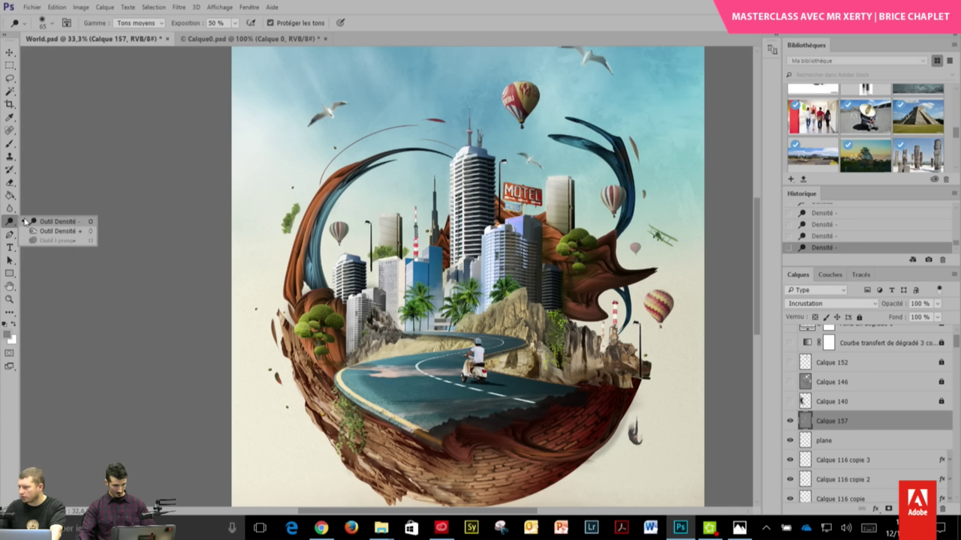
# - Choose the Burn tool and add a new Incrustation layer filled with neutral 50% grey
pyautogui.rightClick(10, 222)
pyautogui.click(57, 232)
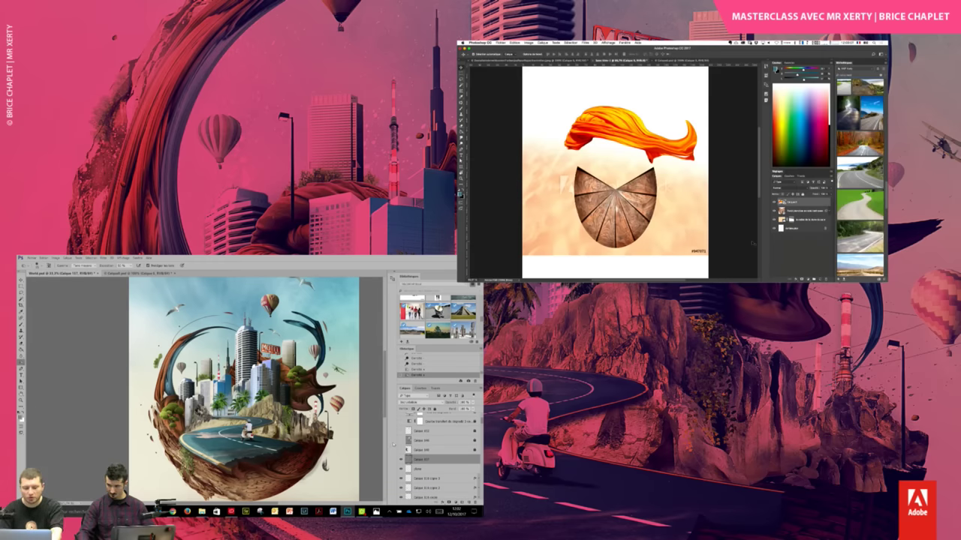
pyautogui.hotkey('ctrl', 'shift', 'n')
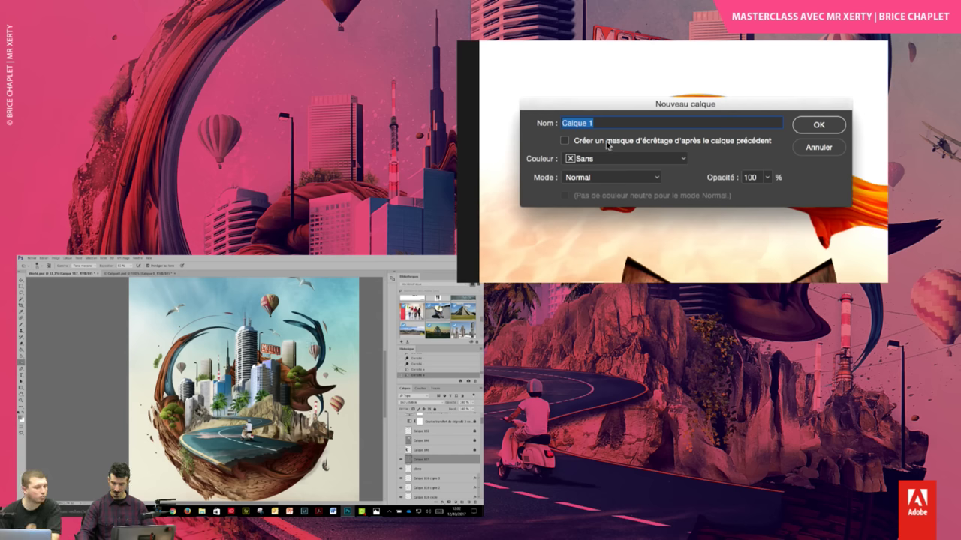
pyautogui.click(616, 177)
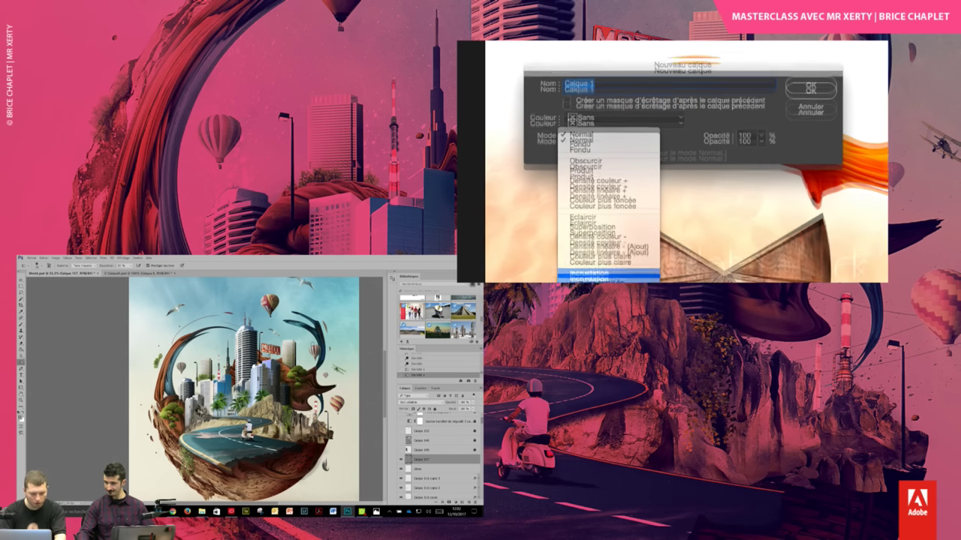
pyautogui.click(593, 258)
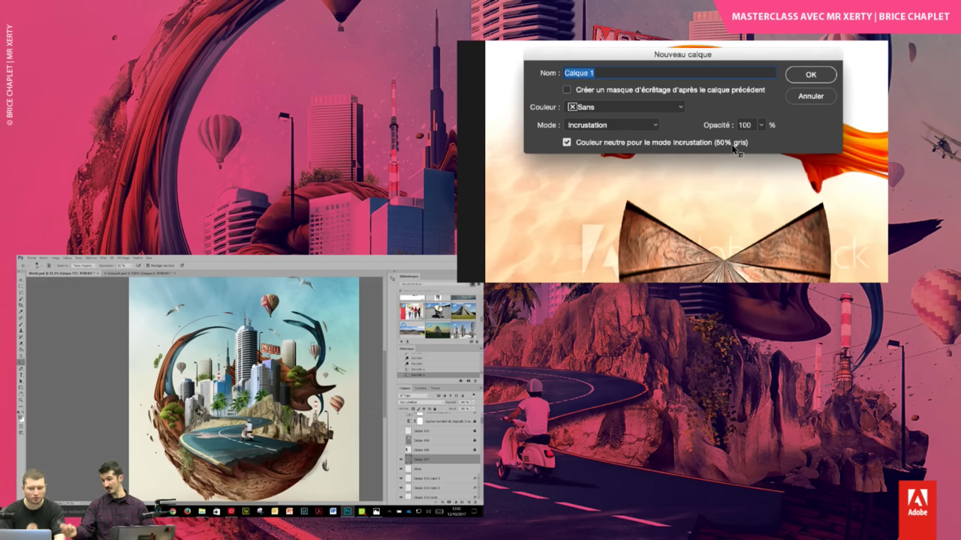
pyautogui.press('Return')
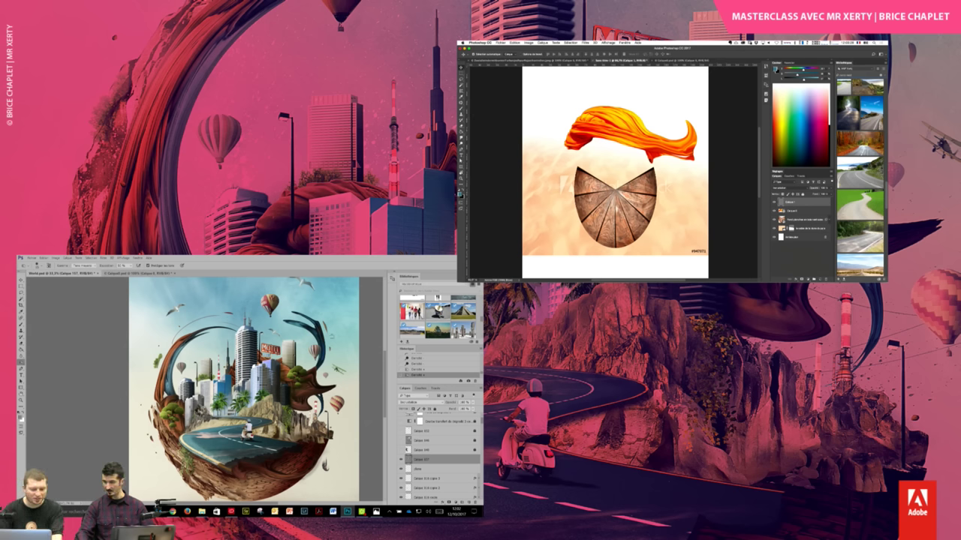
# - Dodge the left wedges of the wood semicircle on the grey layer
pyautogui.press('o')
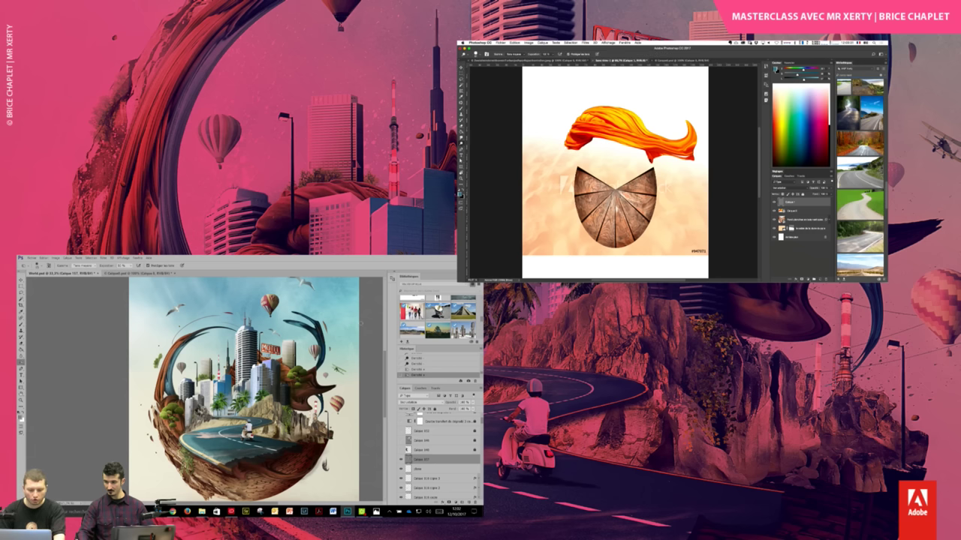
pyautogui.moveTo(572, 205); pyautogui.dragTo(601, 219)
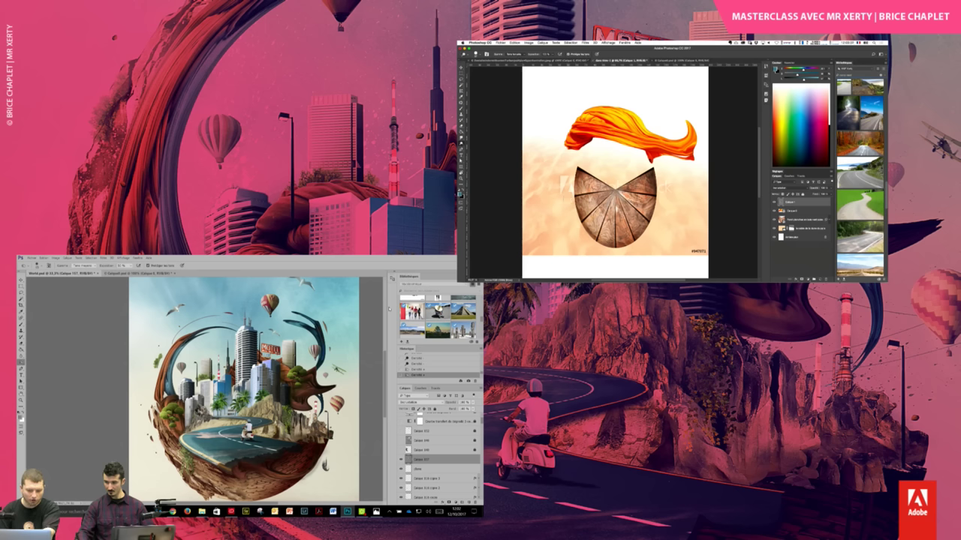
pyautogui.moveTo(578, 194); pyautogui.dragTo(597, 238)
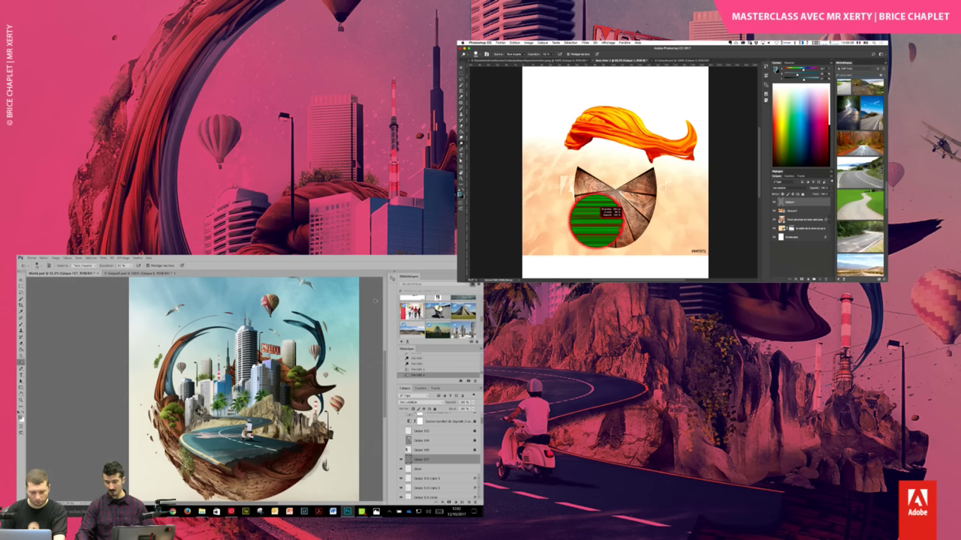
pyautogui.moveTo(590, 226); pyautogui.dragTo(599, 231)
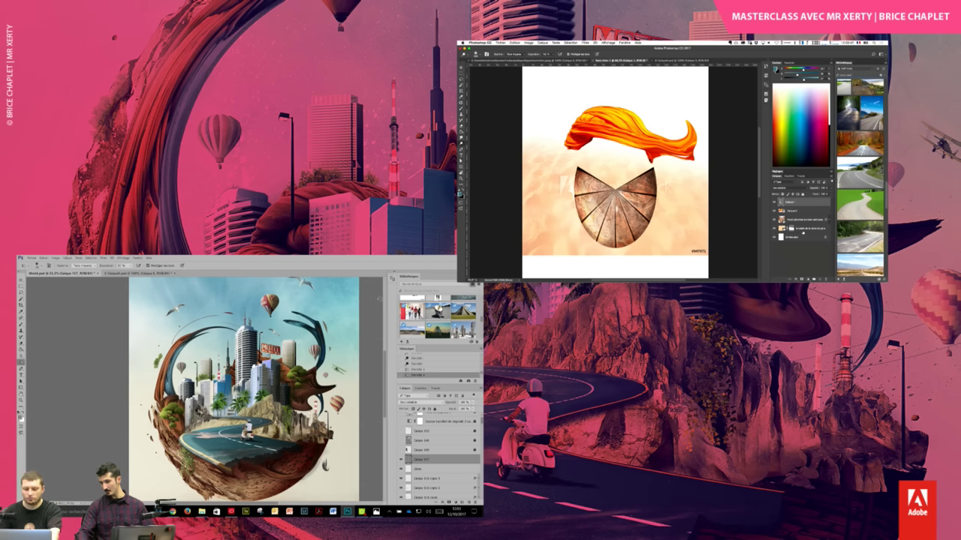
pyautogui.click(542, 43)
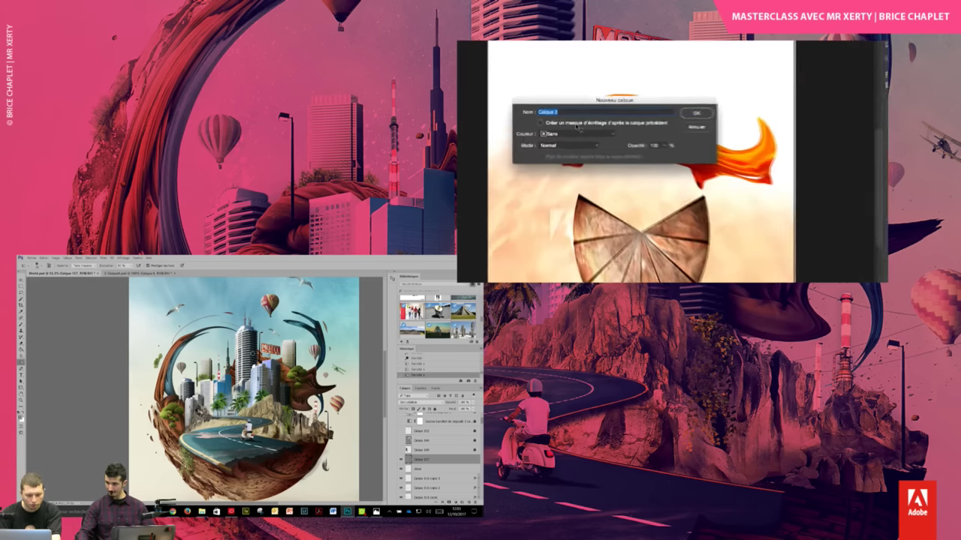
# - Set the new layer's blend mode to Incrustation in the New Layer dialog
pyautogui.click(569, 151)
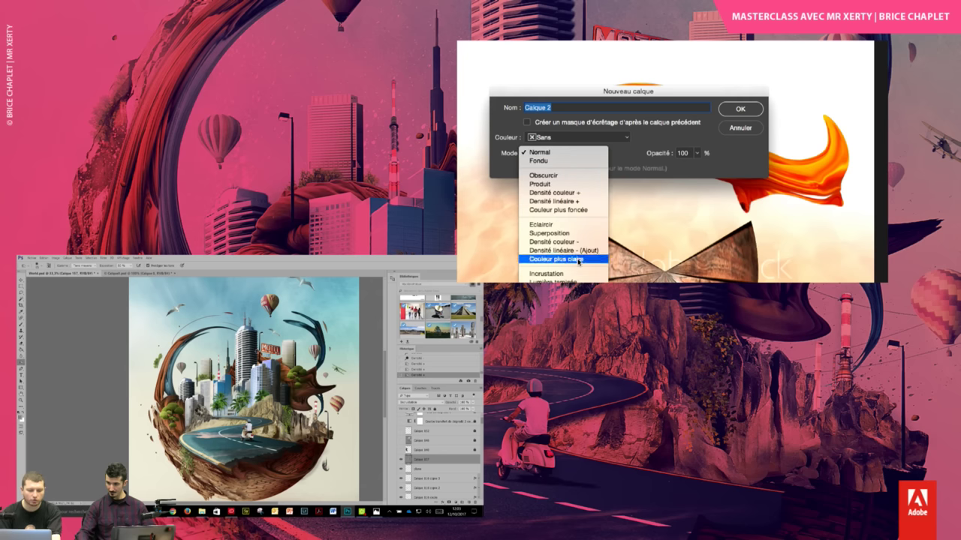
pyautogui.click(559, 275)
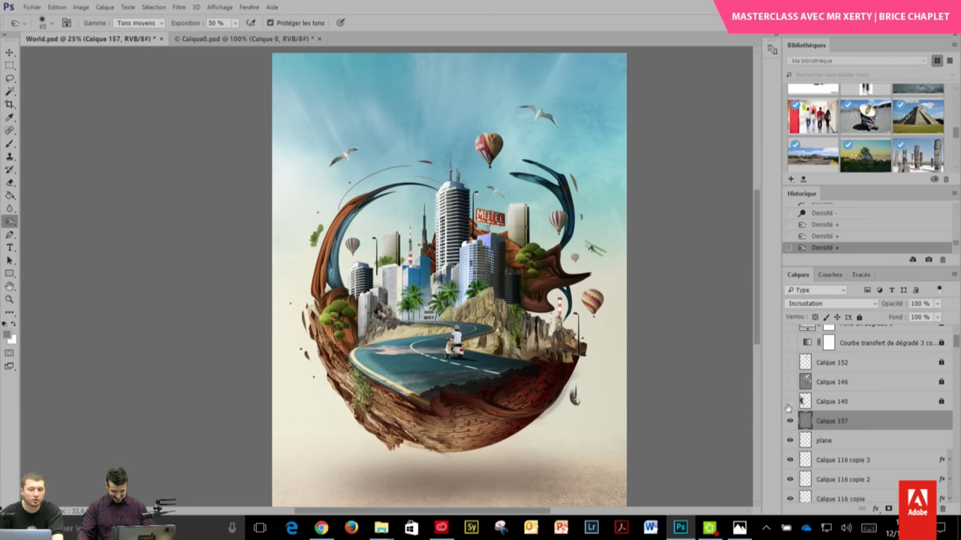
# - Toggle Calque 140, 146 and 157 to compare, leaving Calque 157 hidden
pyautogui.click(790, 403)
pyautogui.click(789, 382)
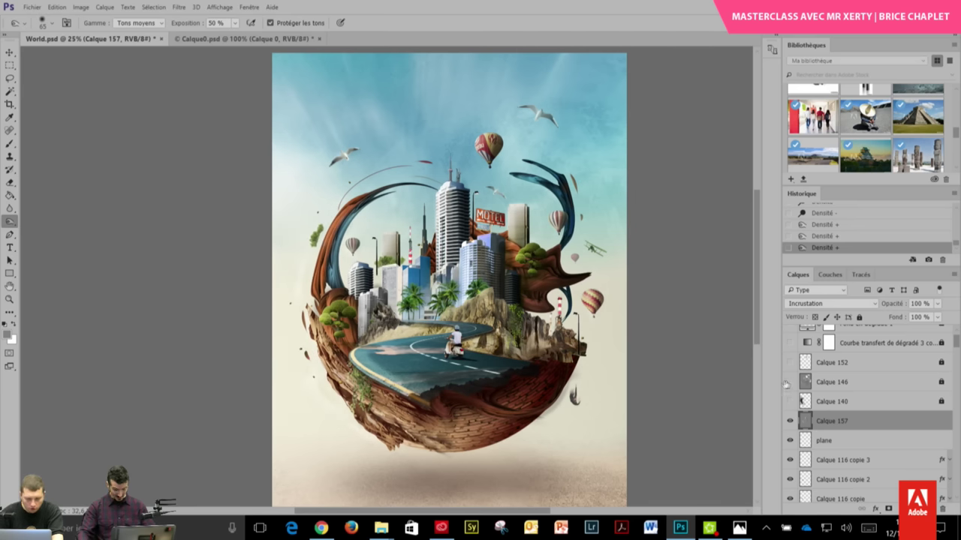
pyautogui.click(789, 383)
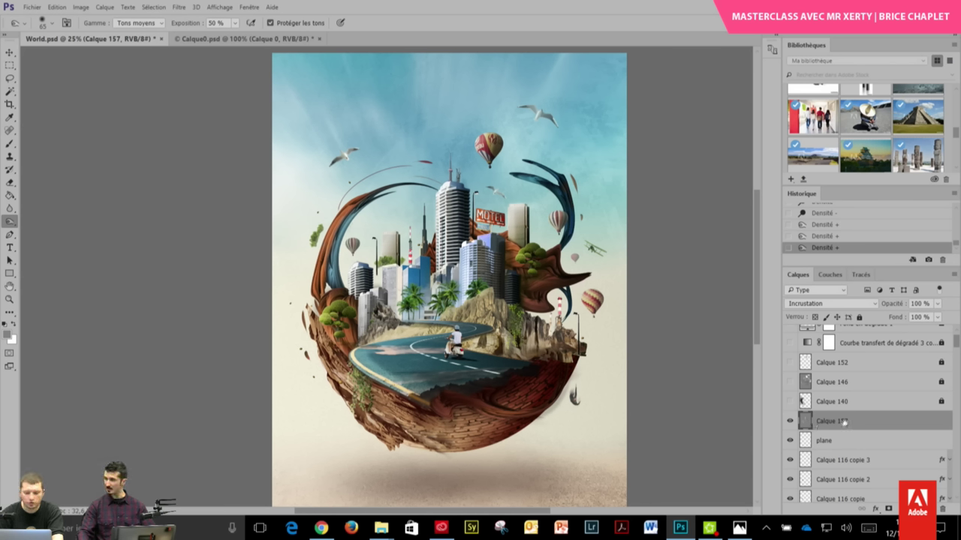
pyautogui.click(790, 422)
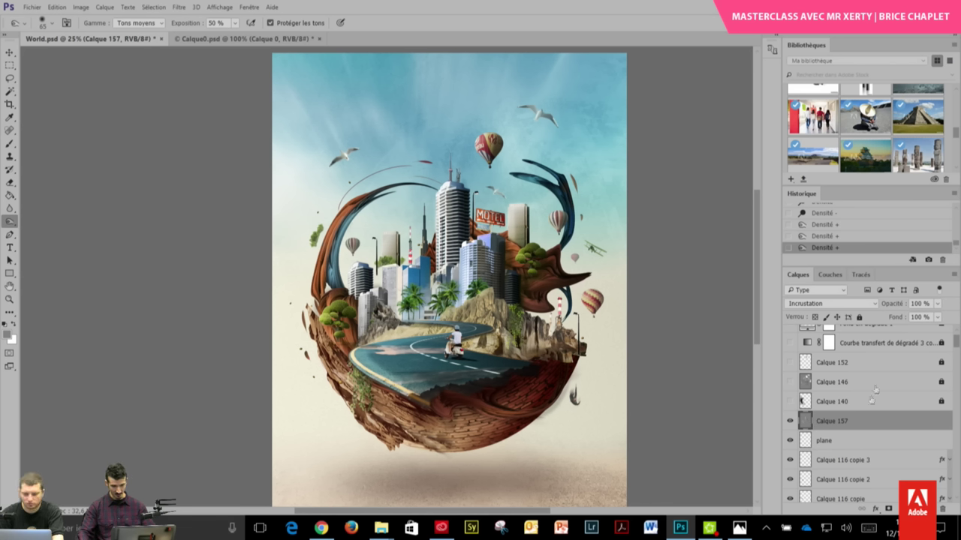
pyautogui.click(790, 422)
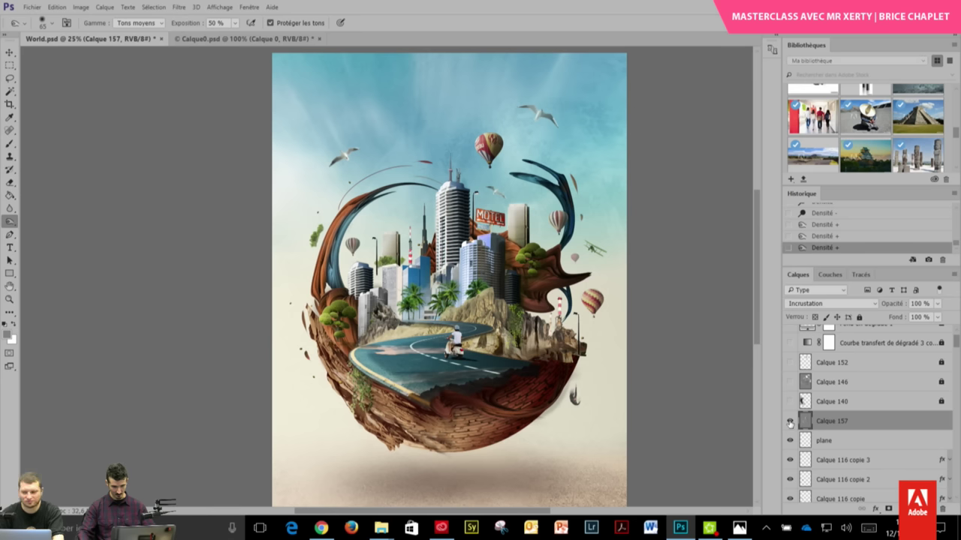
pyautogui.click(791, 421)
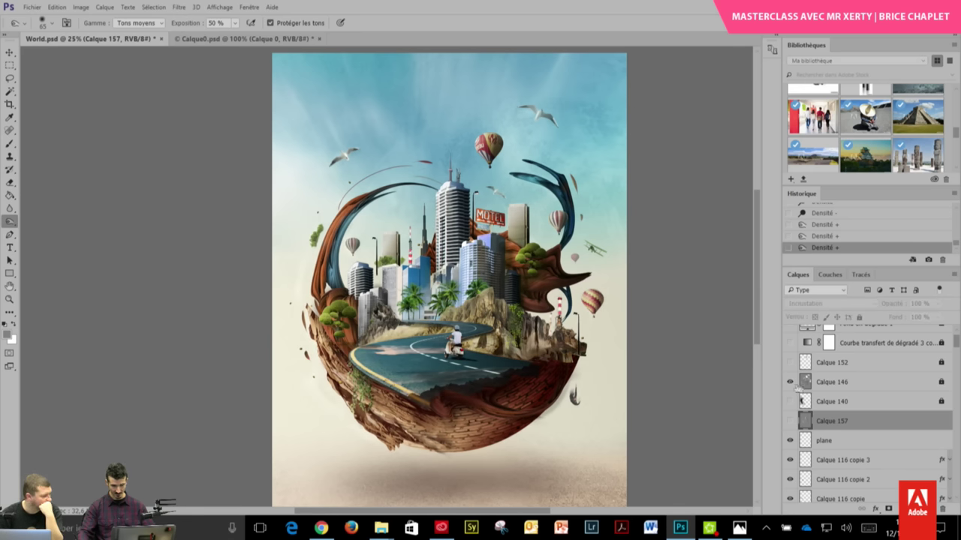
# - Select Calque 146 and toggle it repeatedly to compare the city and road shading
pyautogui.click(824, 382)
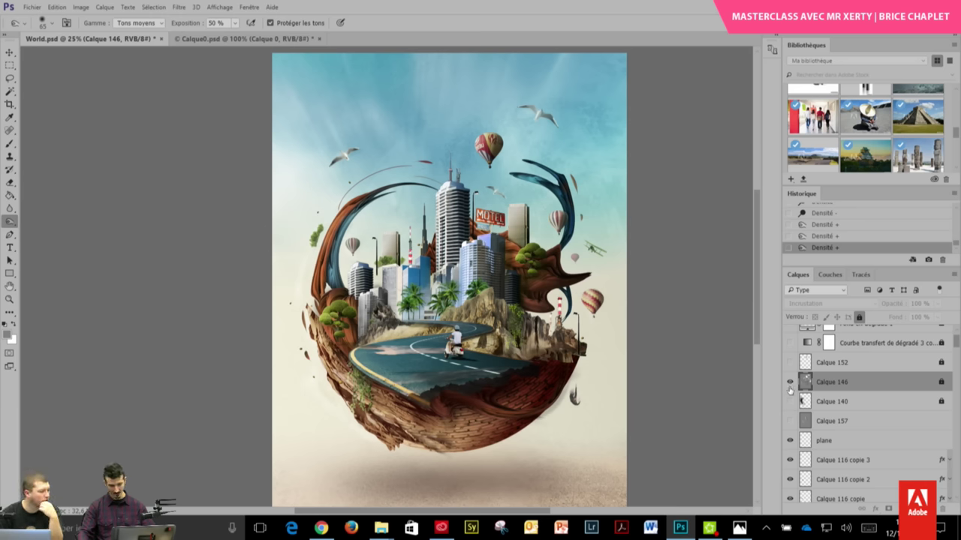
pyautogui.click(790, 384)
pyautogui.click(789, 384)
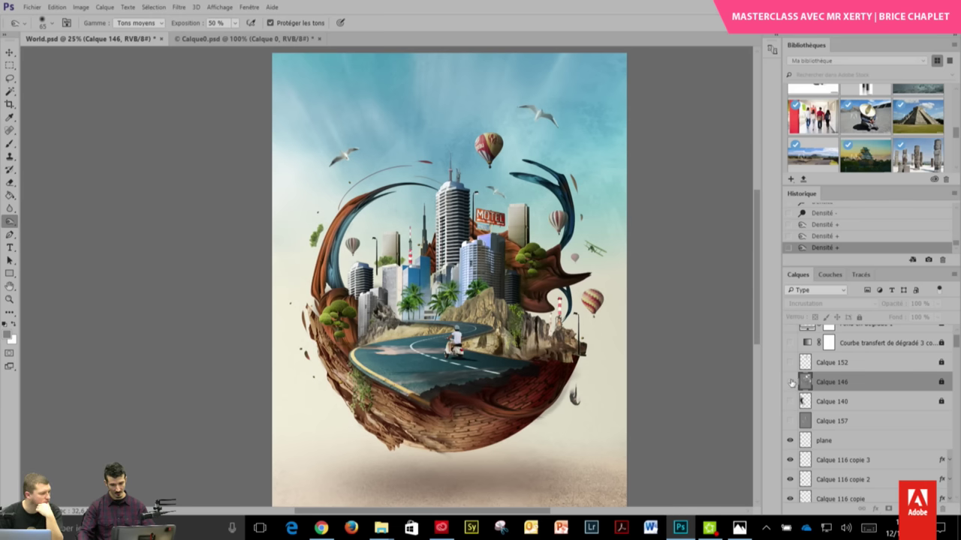
pyautogui.click(790, 384)
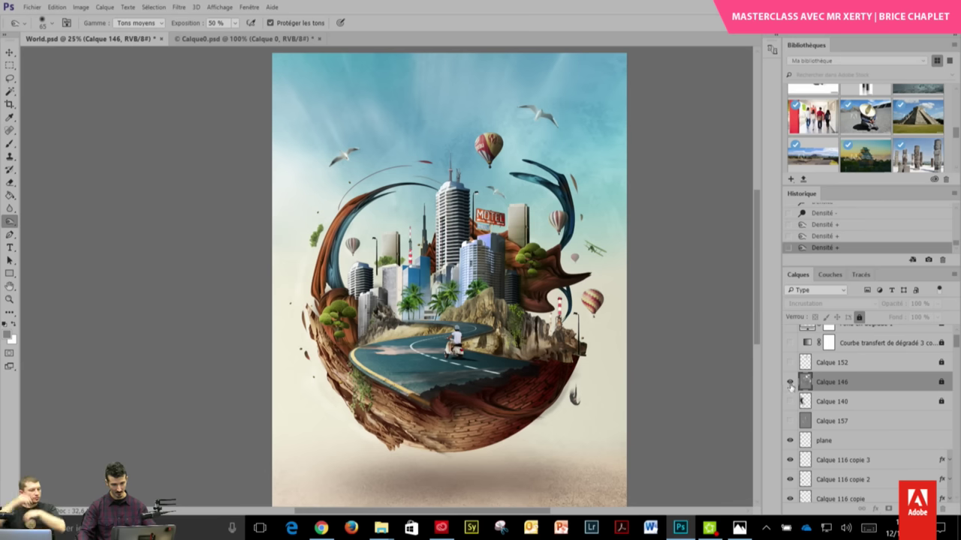
pyautogui.click(789, 383)
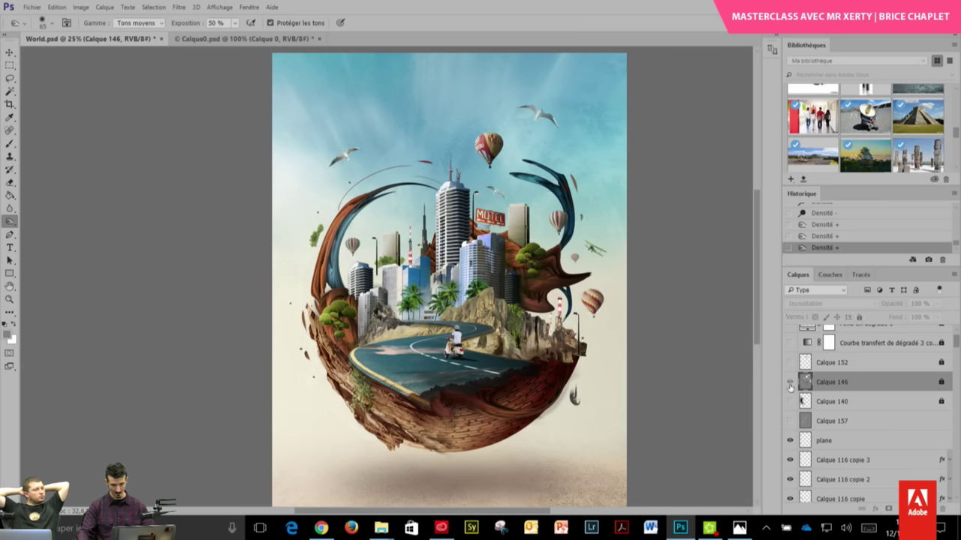
pyautogui.click(790, 383)
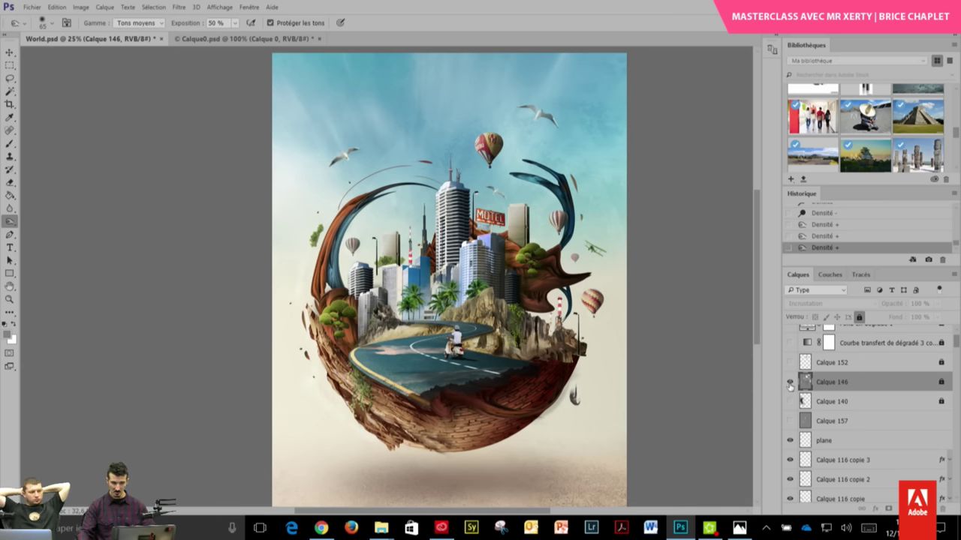
pyautogui.click(790, 383)
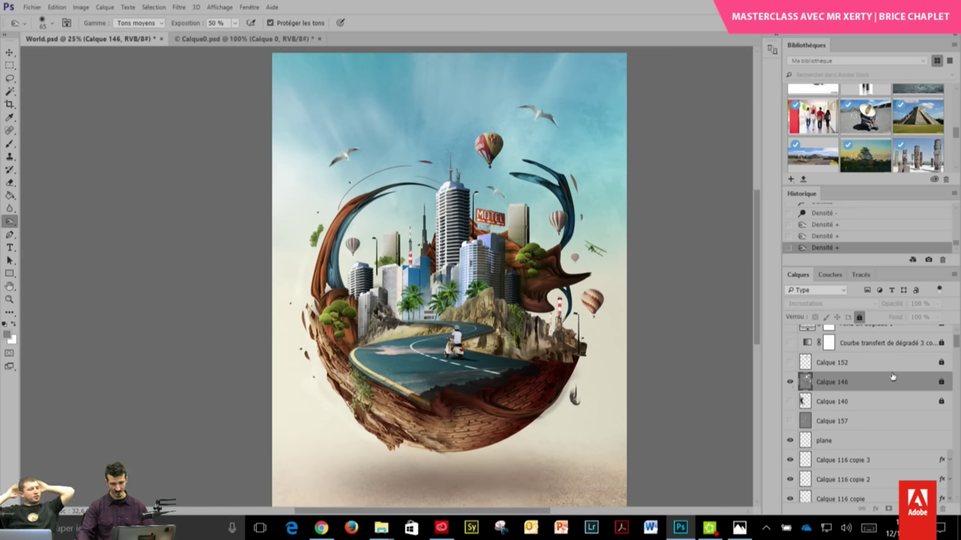
pyautogui.scroll(2, 931, 353)
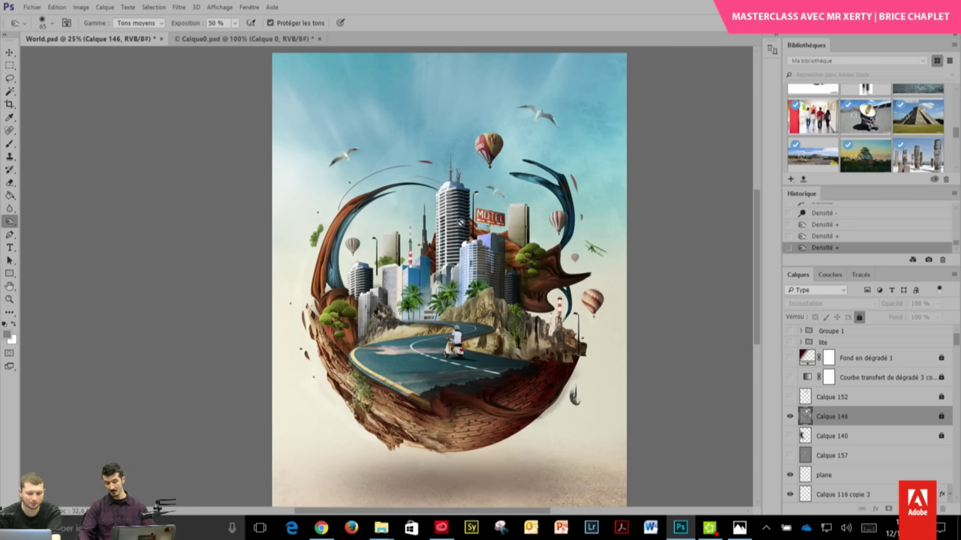
# - Compare Calque 146 and the gradient map, hide Calque 152, and expand the lite group
pyautogui.click(789, 416)
pyautogui.click(789, 416)
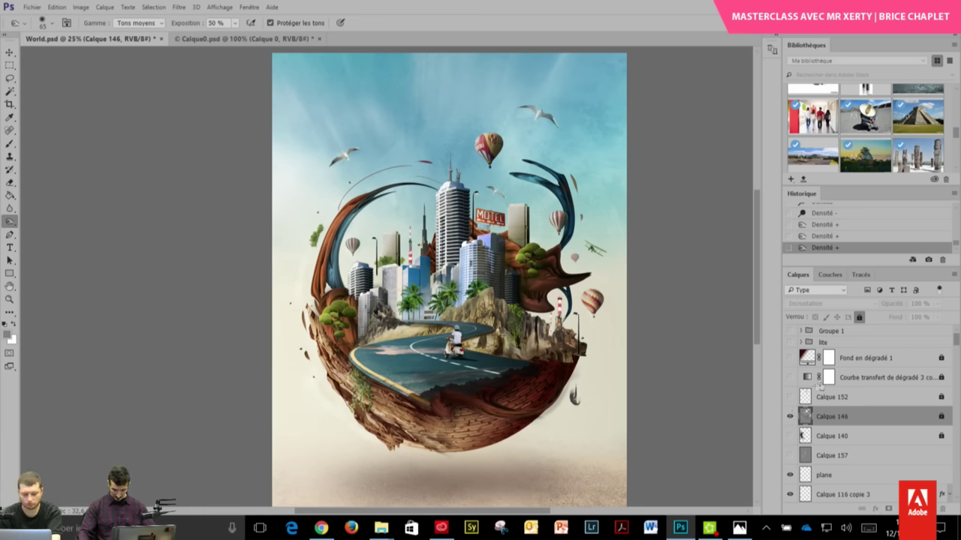
pyautogui.click(789, 377)
pyautogui.click(790, 377)
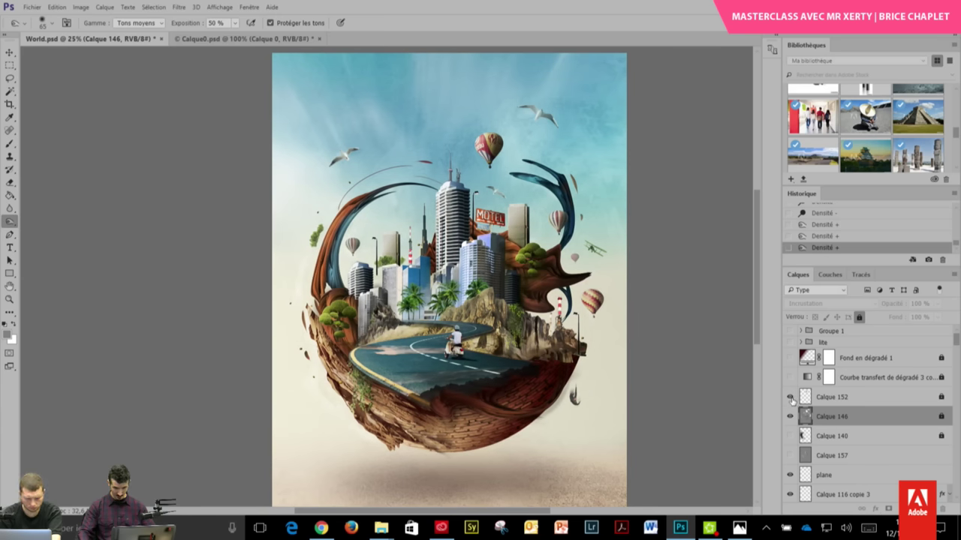
pyautogui.click(790, 398)
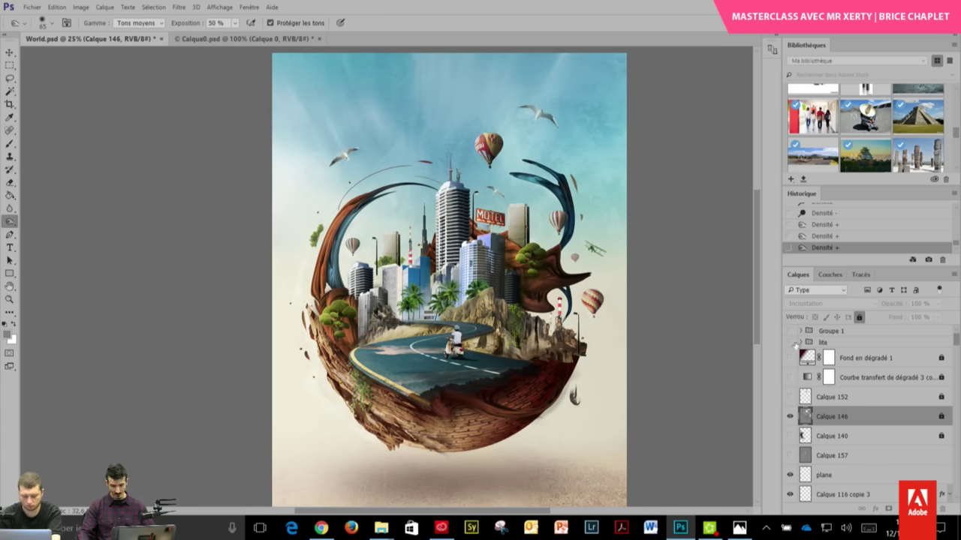
pyautogui.click(799, 342)
# - Hide Courbes 1, Teinte/Saturation 3 and Luminosité/Contraste 3, keeping Correction sélective 1 visible
pyautogui.click(790, 342)
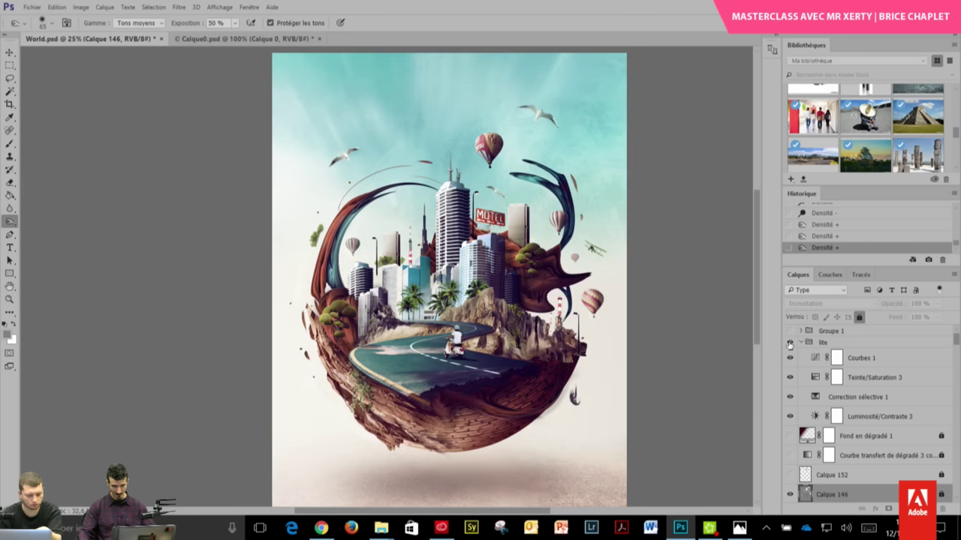
pyautogui.click(790, 358)
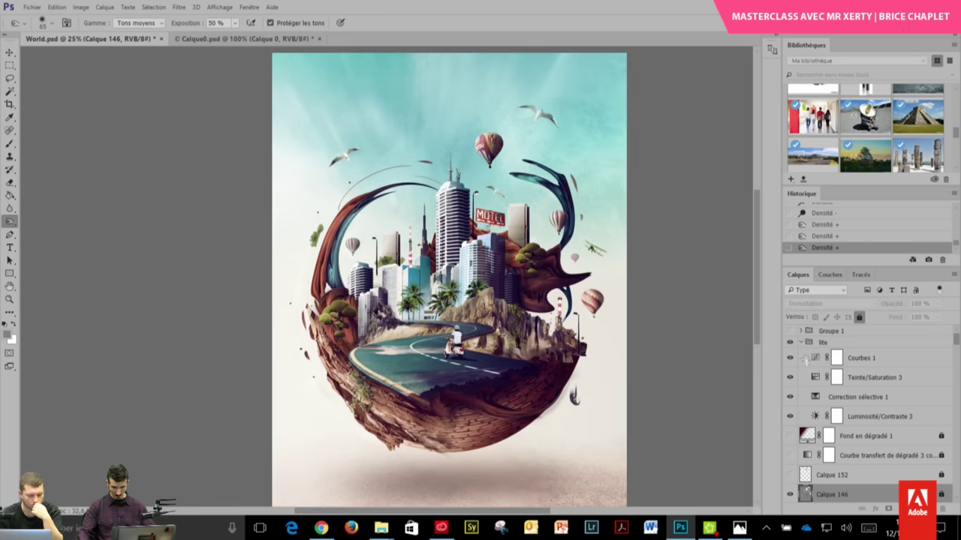
pyautogui.click(794, 378)
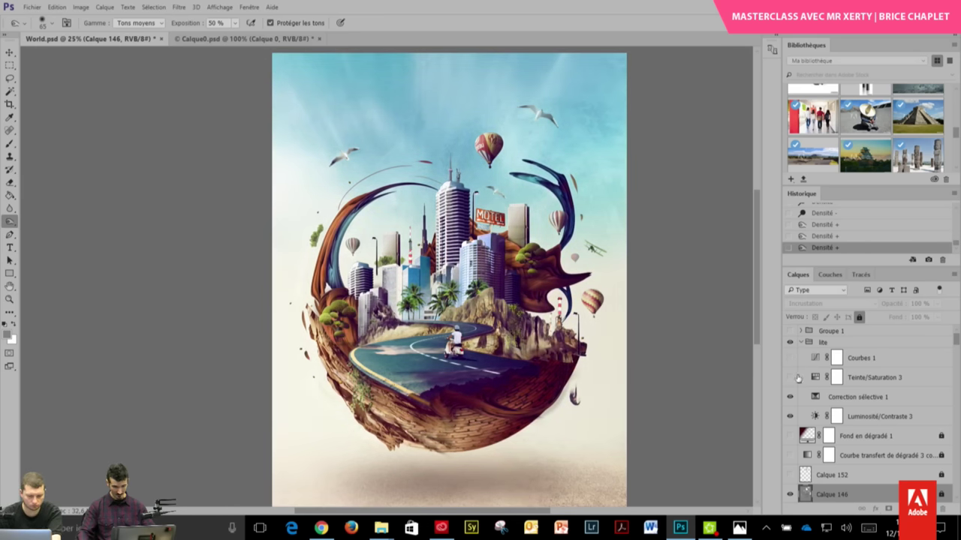
pyautogui.click(790, 415)
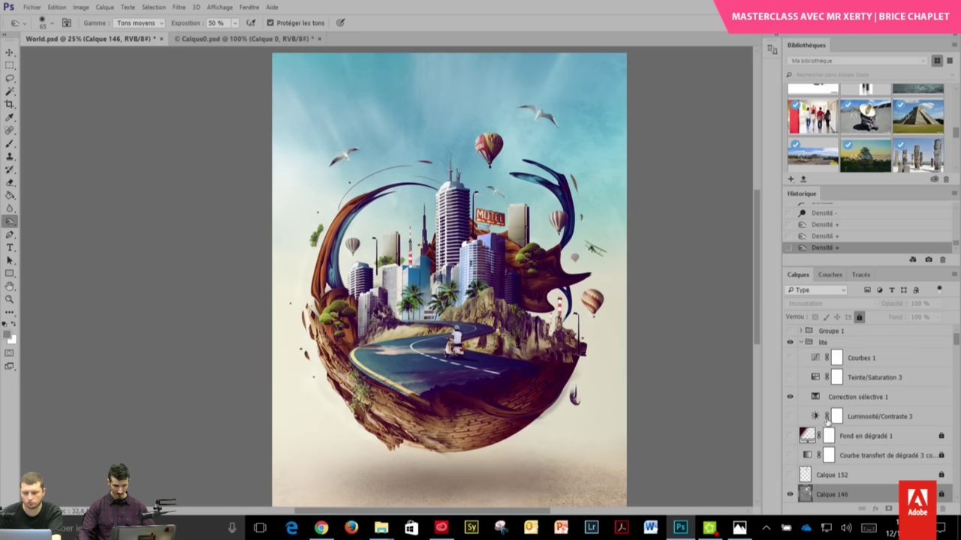
pyautogui.click(789, 396)
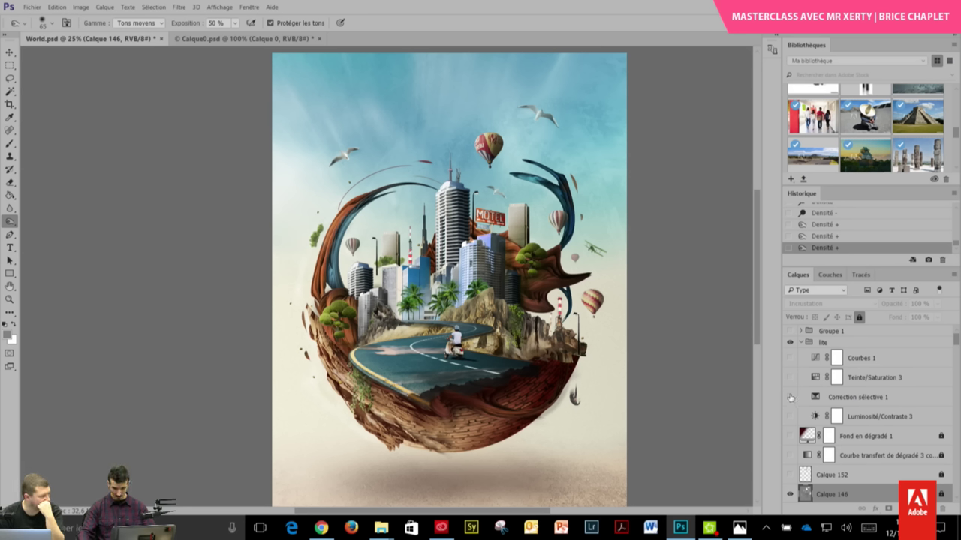
pyautogui.click(790, 398)
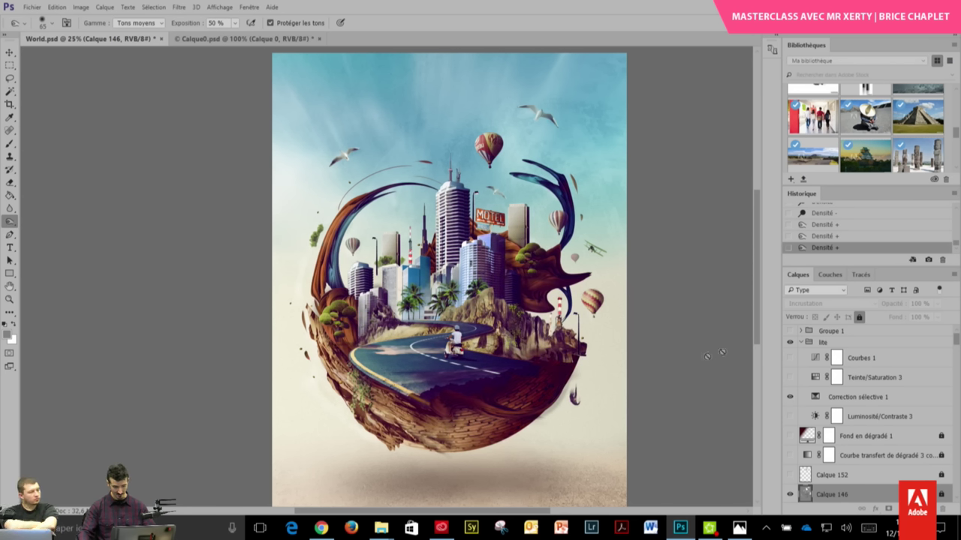
# - Open Correction sélective 1 and adjust the Noirs to Cyan +37, Magenta +1, Jaune -10
pyautogui.click(863, 399)
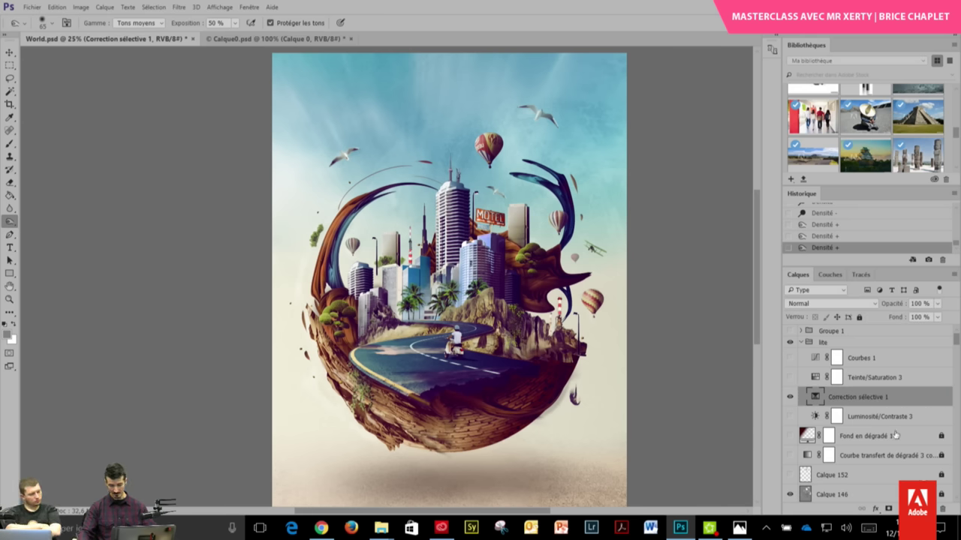
pyautogui.doubleClick(816, 397)
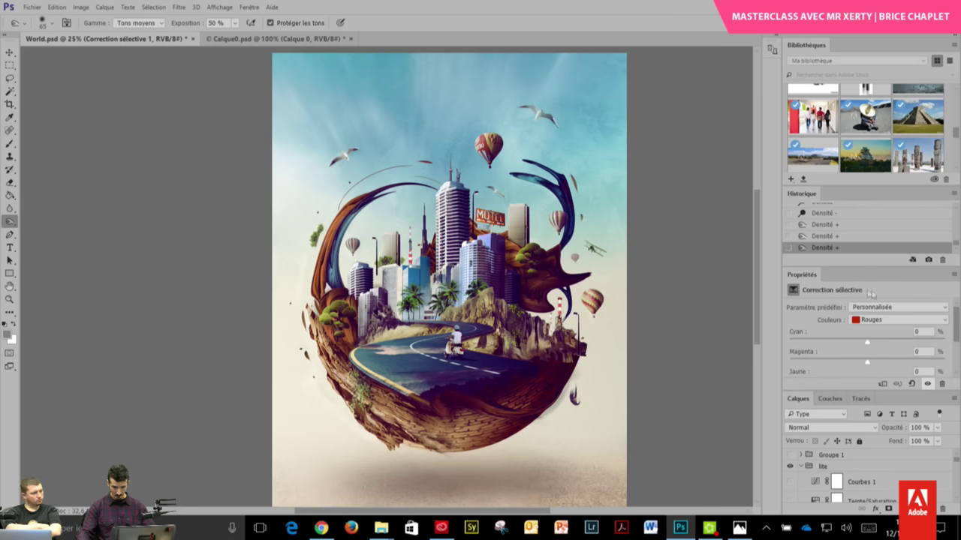
pyautogui.click(944, 319)
pyautogui.click(874, 404)
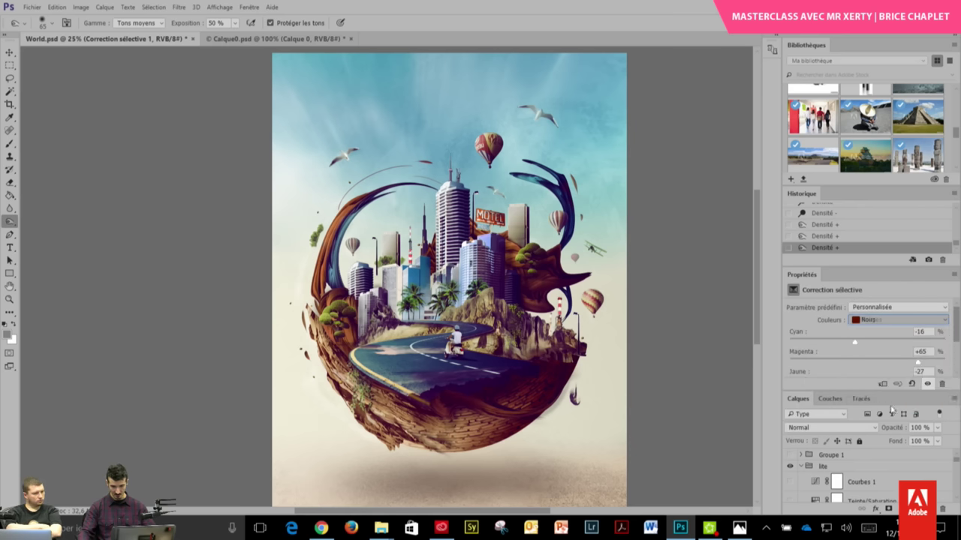
pyautogui.scroll(-6, 926, 368)
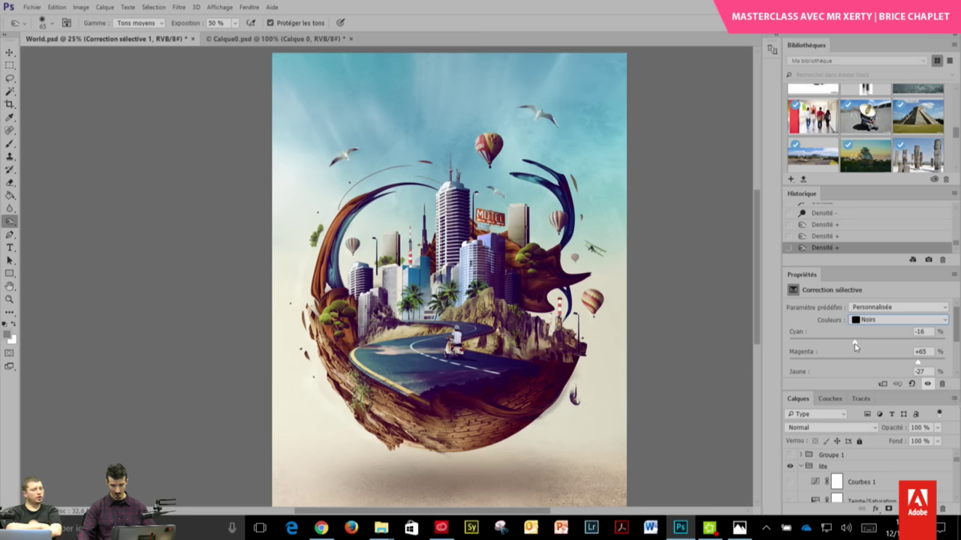
pyautogui.moveTo(854, 343); pyautogui.dragTo(790, 350)
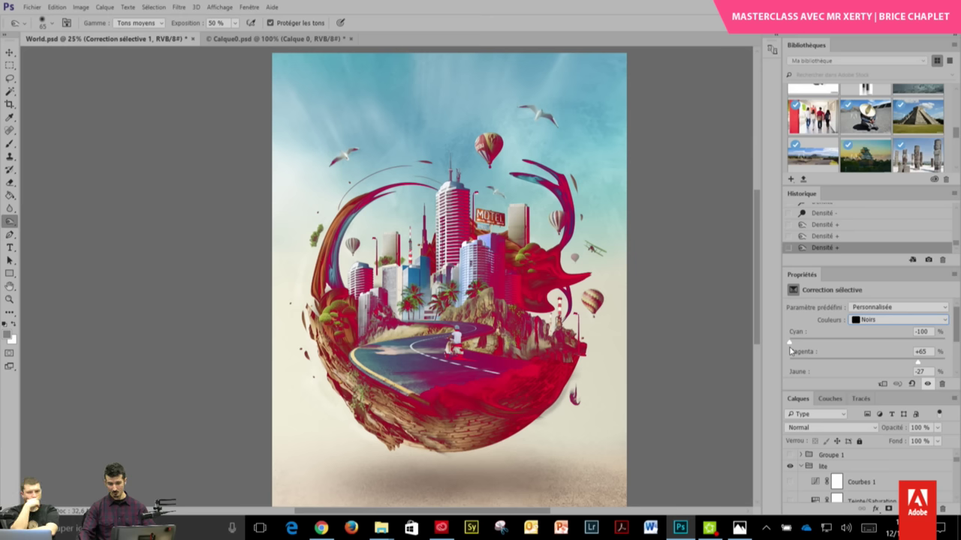
pyautogui.click(789, 361)
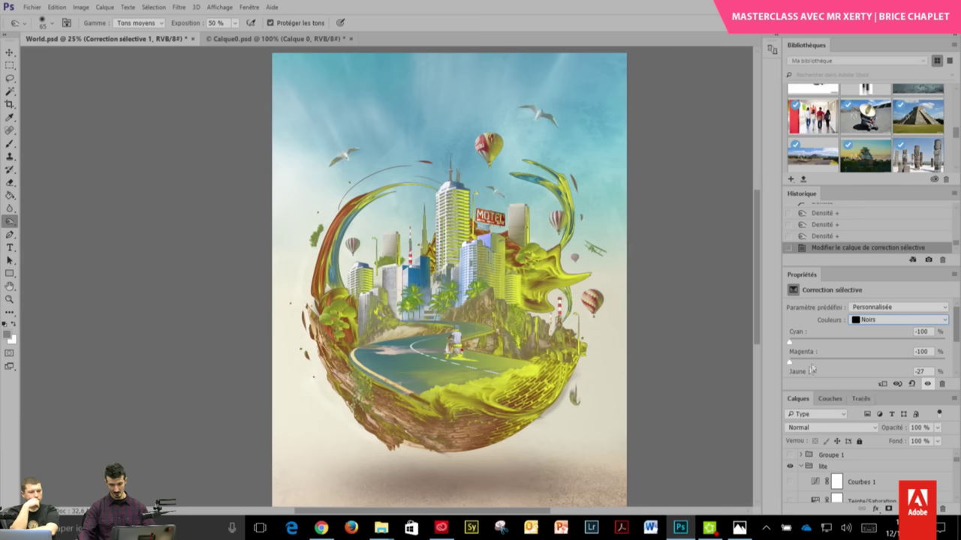
pyautogui.moveTo(789, 363); pyautogui.dragTo(882, 363)
pyautogui.moveTo(789, 343)
pyautogui.mouseDown()
pyautogui.moveTo(900, 345)
pyautogui.moveTo(841, 366)
pyautogui.moveTo(868, 363)
pyautogui.moveTo(896, 343)
pyautogui.mouseUp()
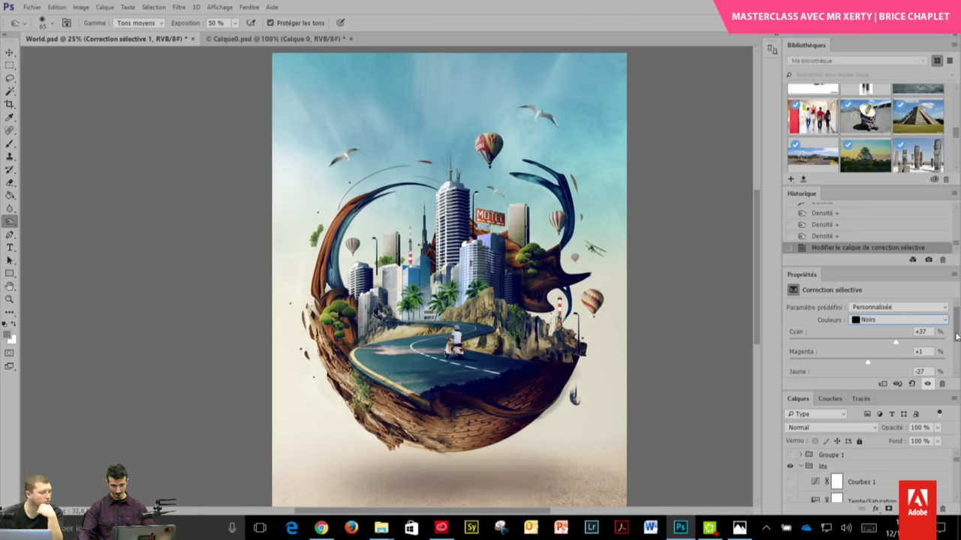
pyautogui.scroll(-2, 856, 350)
pyautogui.moveTo(846, 351)
pyautogui.mouseDown()
pyautogui.moveTo(825, 351)
pyautogui.moveTo(859, 350)
pyautogui.mouseUp()
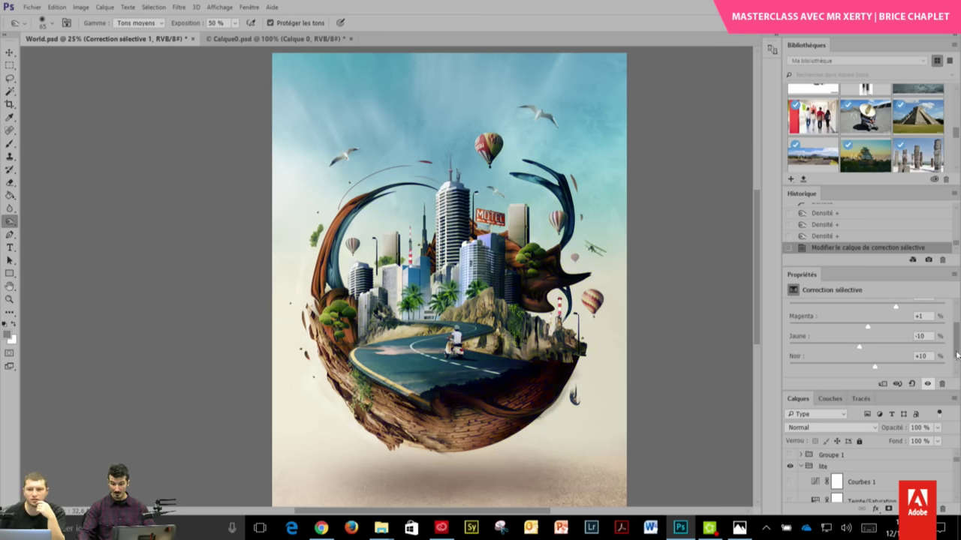
pyautogui.scroll(3, 900, 338)
# - Set the Rouges to Cyan -48 and Magenta +16
pyautogui.click(897, 320)
pyautogui.click(887, 334)
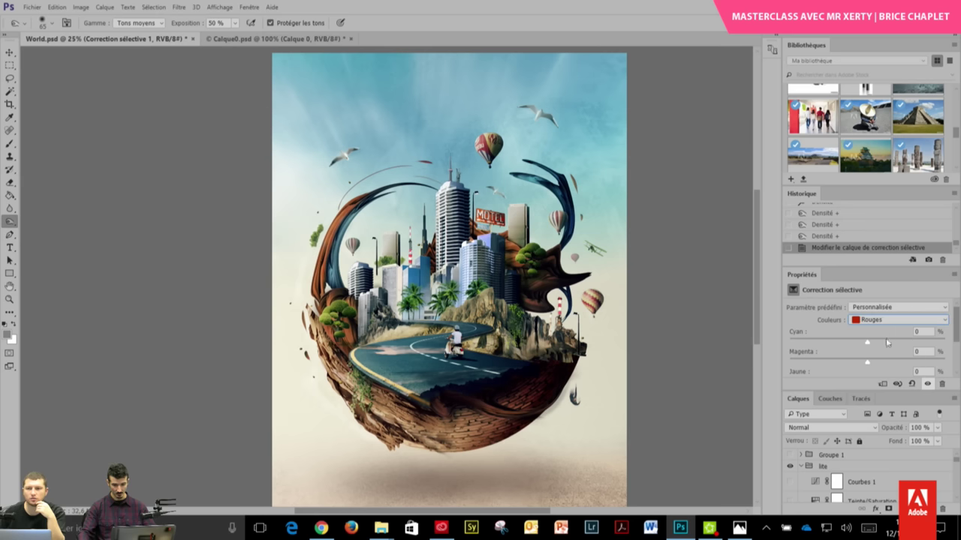
pyautogui.moveTo(867, 342); pyautogui.dragTo(779, 353)
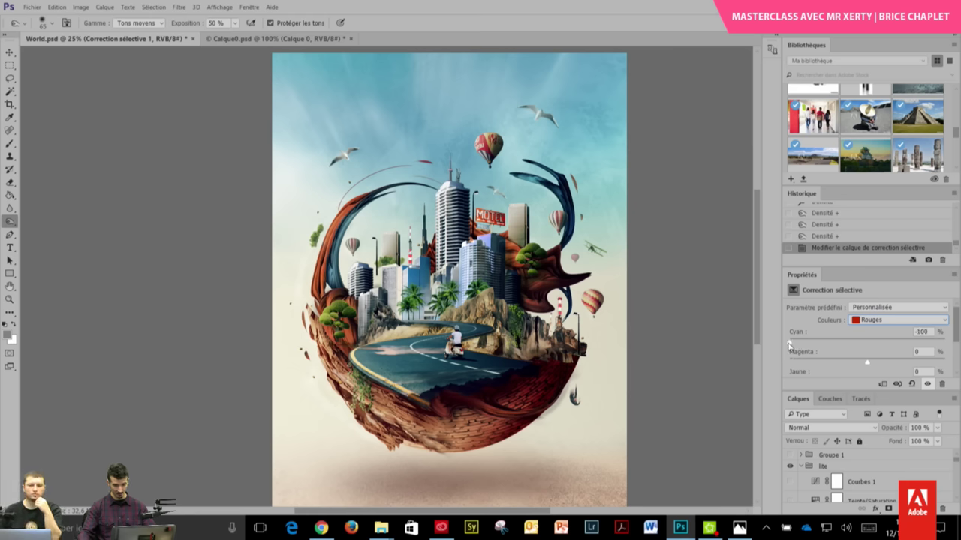
pyautogui.moveTo(867, 362)
pyautogui.mouseDown()
pyautogui.moveTo(796, 364)
pyautogui.moveTo(879, 363)
pyautogui.mouseUp()
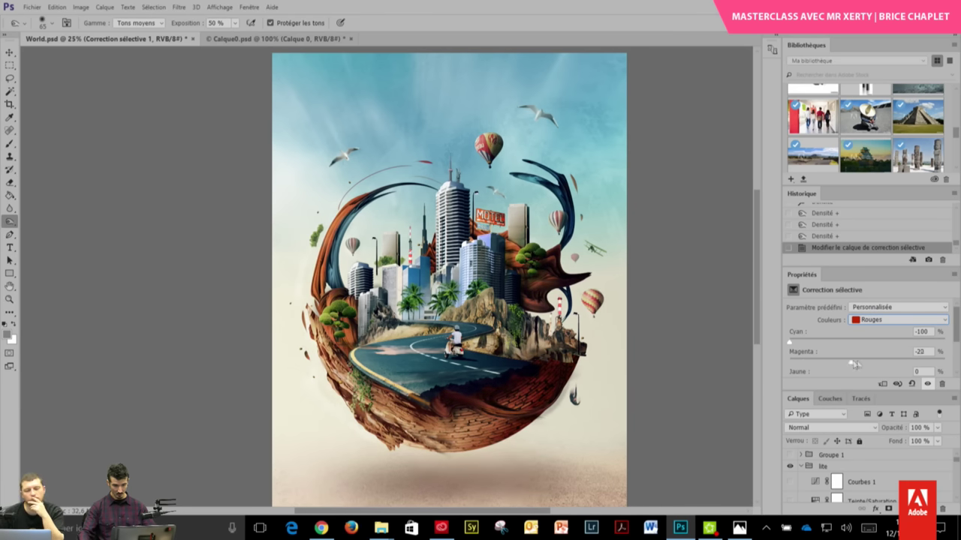
pyautogui.moveTo(789, 342); pyautogui.dragTo(848, 341)
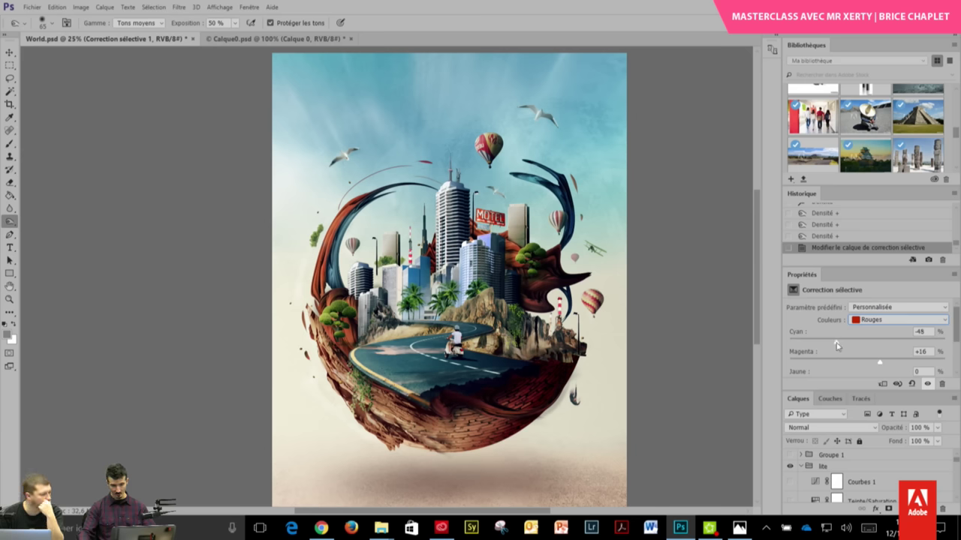
# - Return to the Noirs and set their Noir value to +2
pyautogui.click(948, 321)
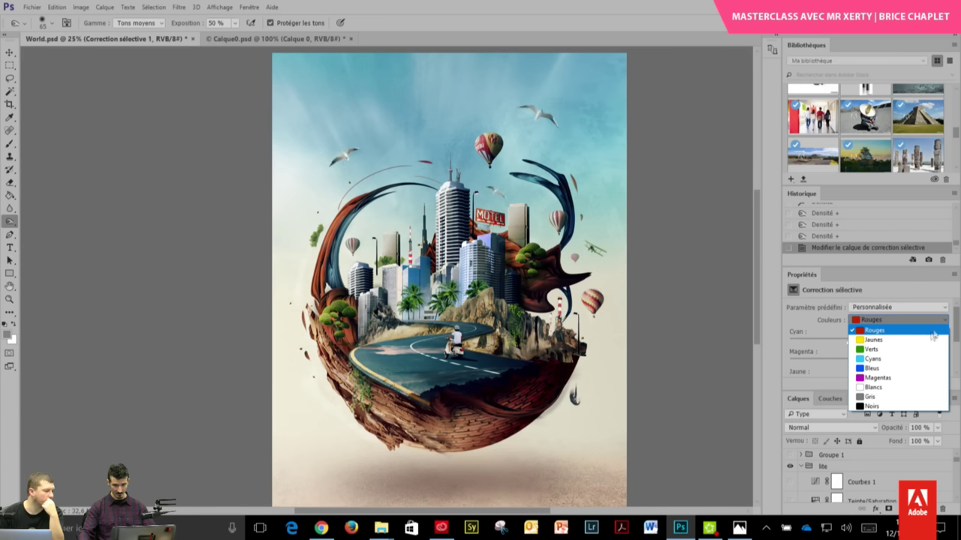
pyautogui.click(870, 402)
pyautogui.scroll(-3, 952, 351)
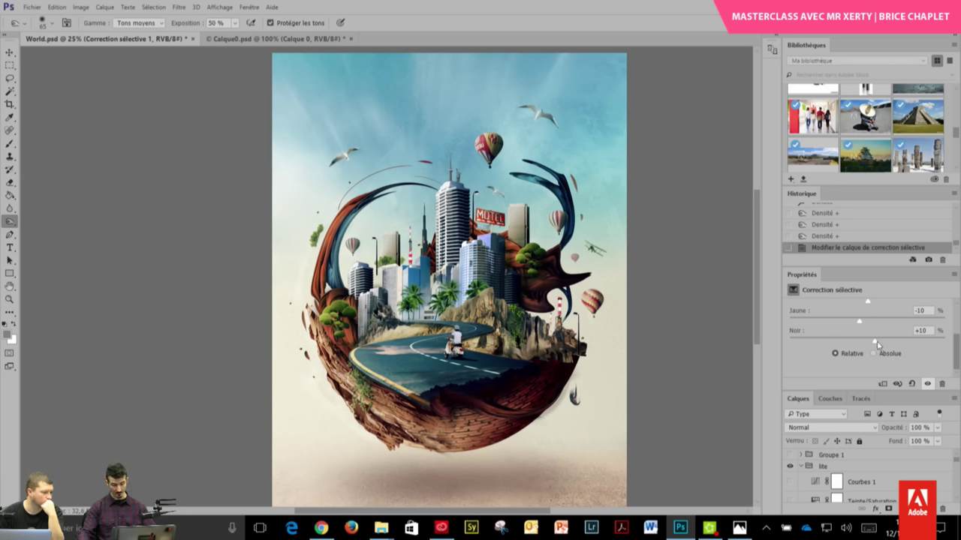
pyautogui.moveTo(871, 342)
pyautogui.mouseDown()
pyautogui.moveTo(786, 349)
pyautogui.moveTo(889, 343)
pyautogui.moveTo(859, 344)
pyautogui.mouseUp()
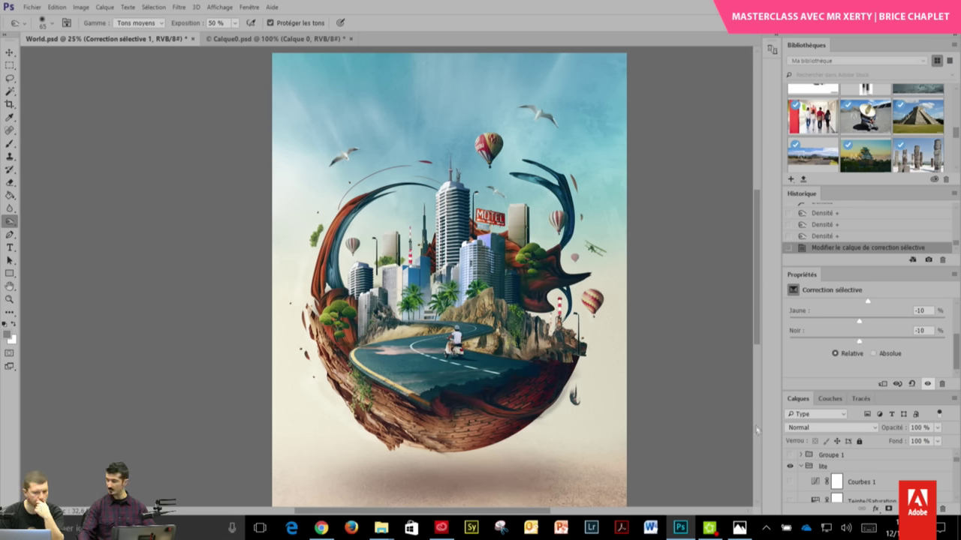
pyautogui.click(866, 346)
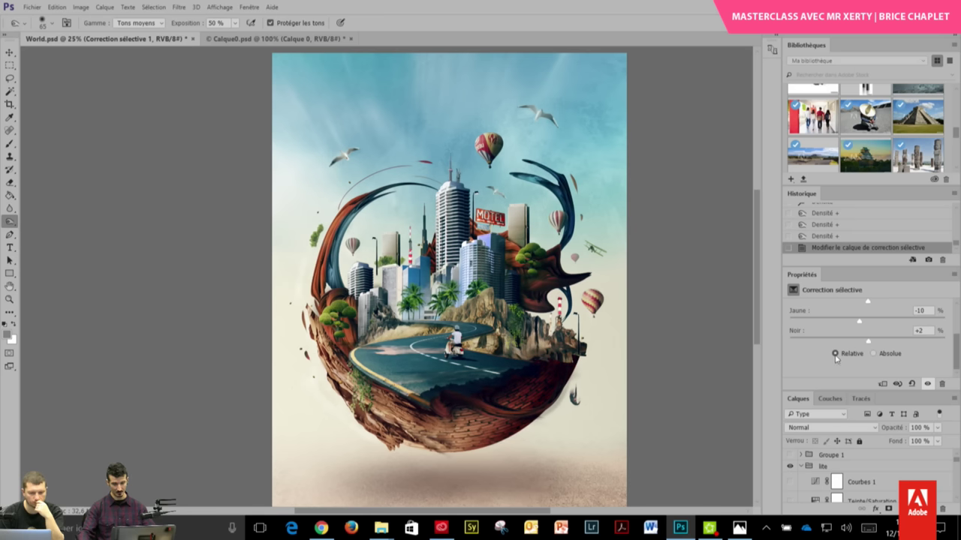
pyautogui.moveTo(956, 361); pyautogui.dragTo(956, 330)
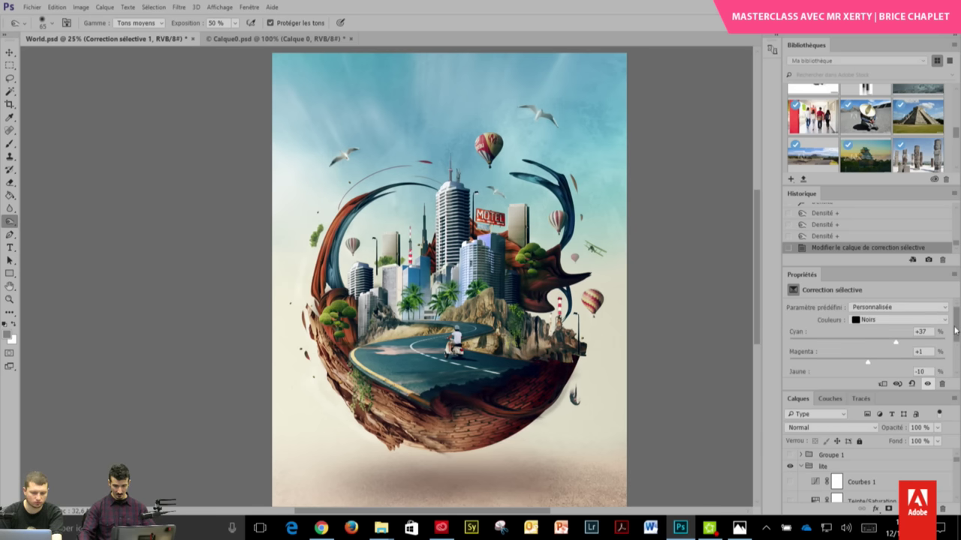
# - Close Properties, compare Correction sélective 1, then show and select Teinte/Saturation 3
pyautogui.rightClick(803, 276)
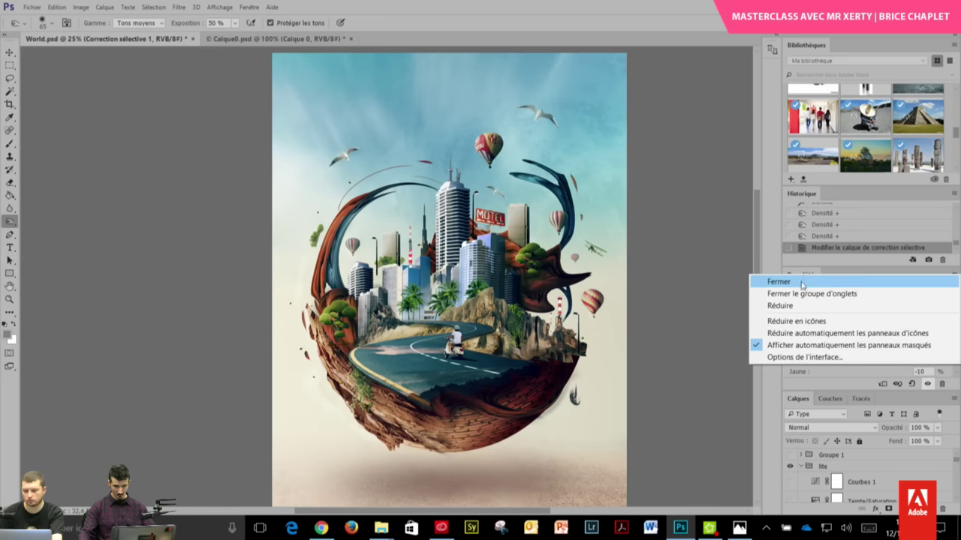
pyautogui.click(804, 283)
pyautogui.click(789, 397)
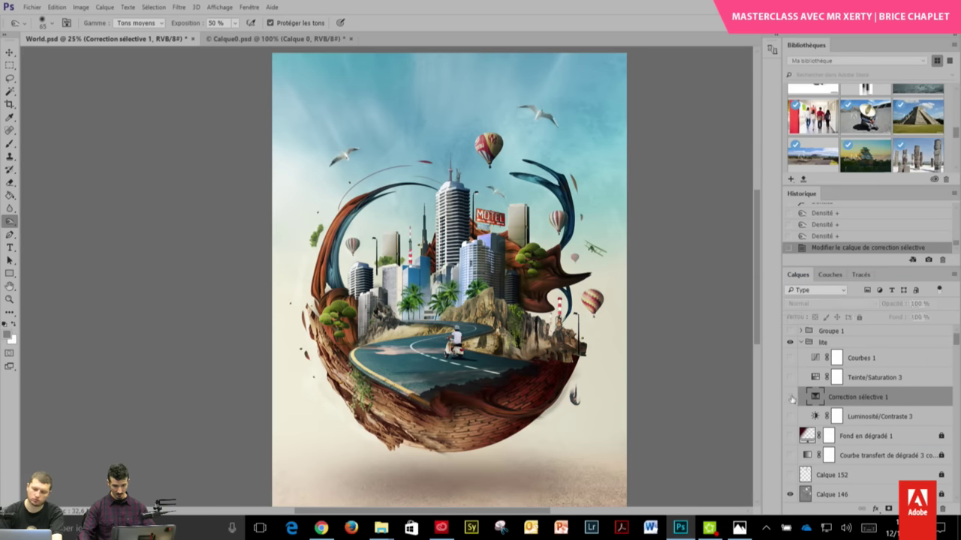
pyautogui.click(789, 397)
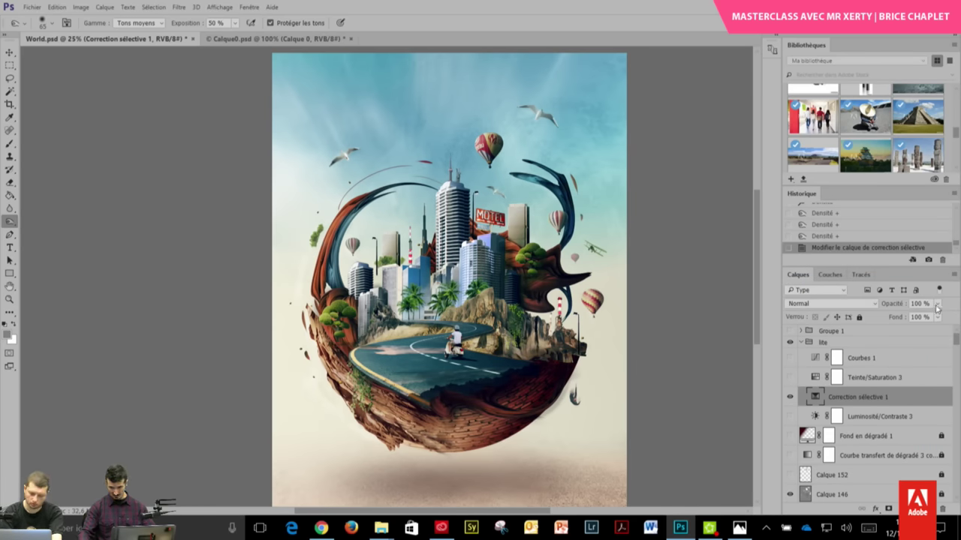
pyautogui.click(936, 303)
pyautogui.moveTo(935, 316); pyautogui.dragTo(937, 317)
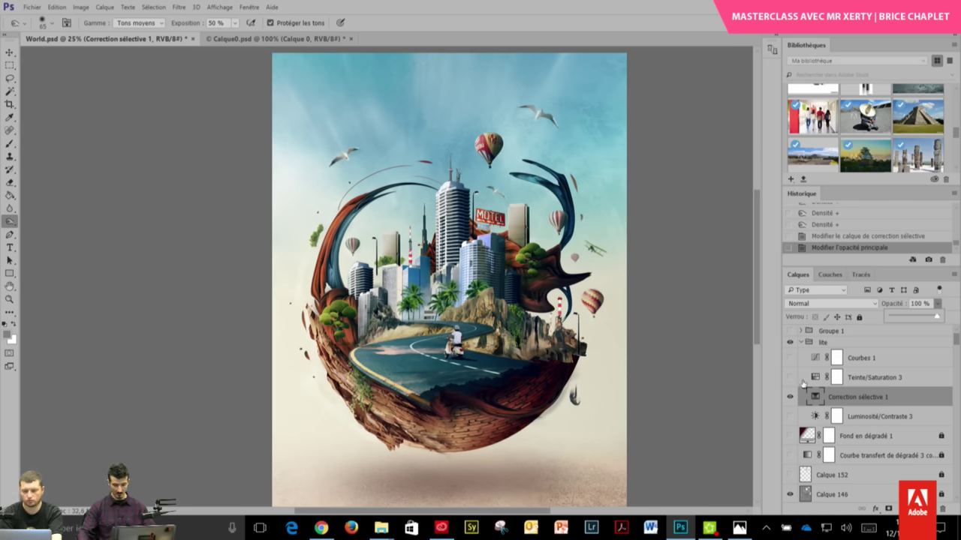
pyautogui.click(796, 379)
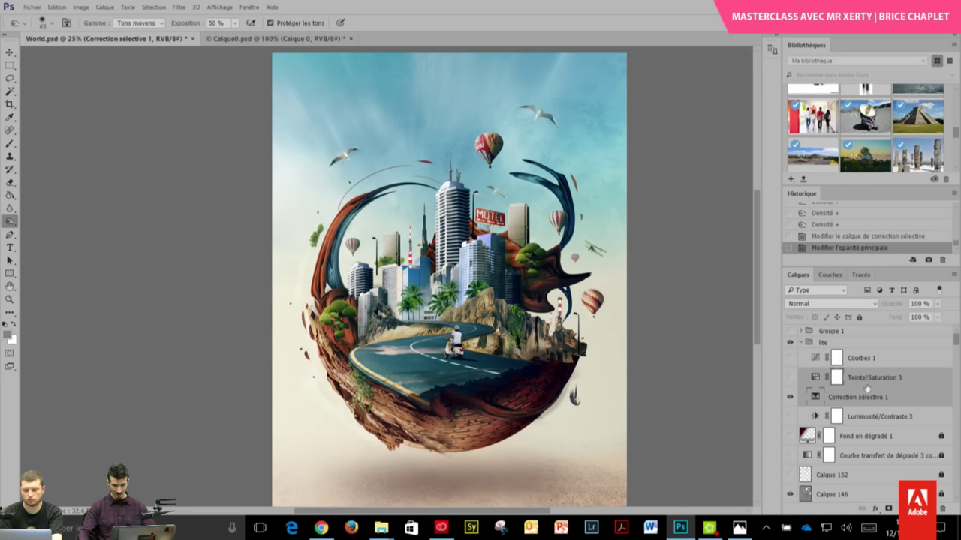
pyautogui.click(791, 381)
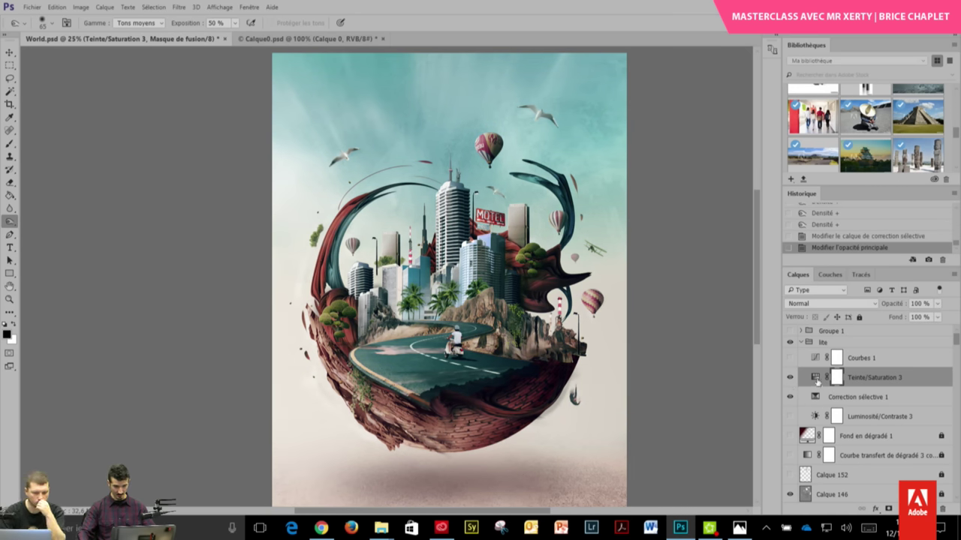
# - Set Teinte/Saturation 3's hue to +5 and close the Properties panel
pyautogui.doubleClick(815, 377)
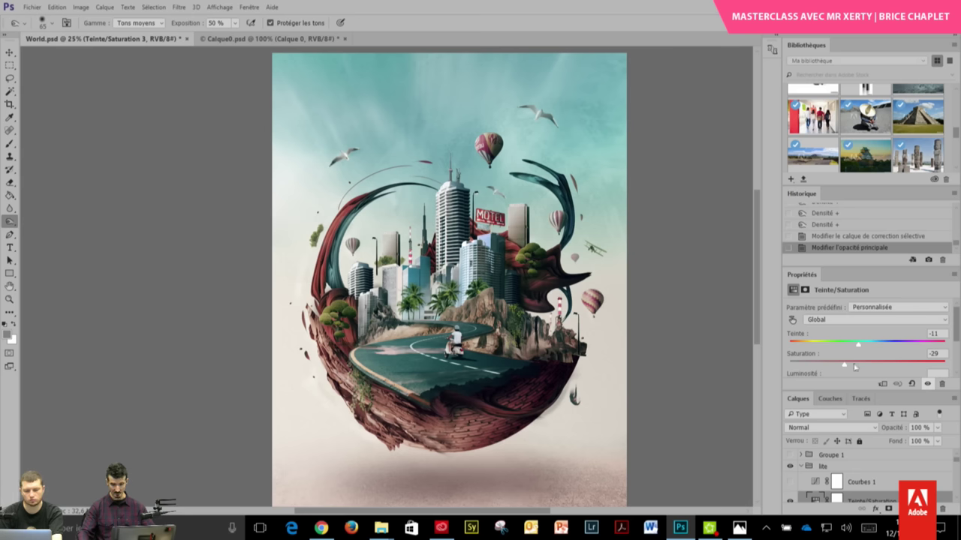
pyautogui.moveTo(865, 347)
pyautogui.mouseDown()
pyautogui.moveTo(875, 343)
pyautogui.moveTo(788, 349)
pyautogui.mouseUp()
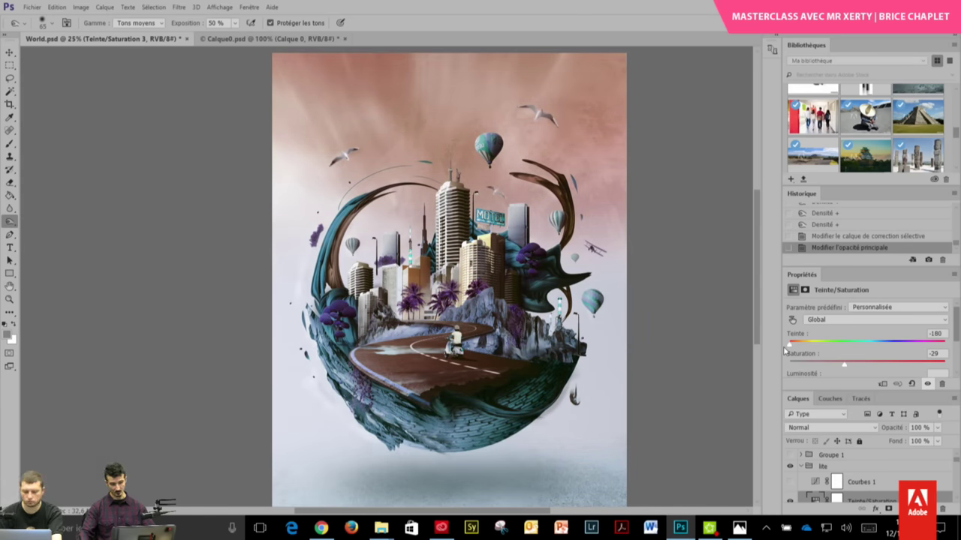
pyautogui.moveTo(789, 349); pyautogui.dragTo(871, 347)
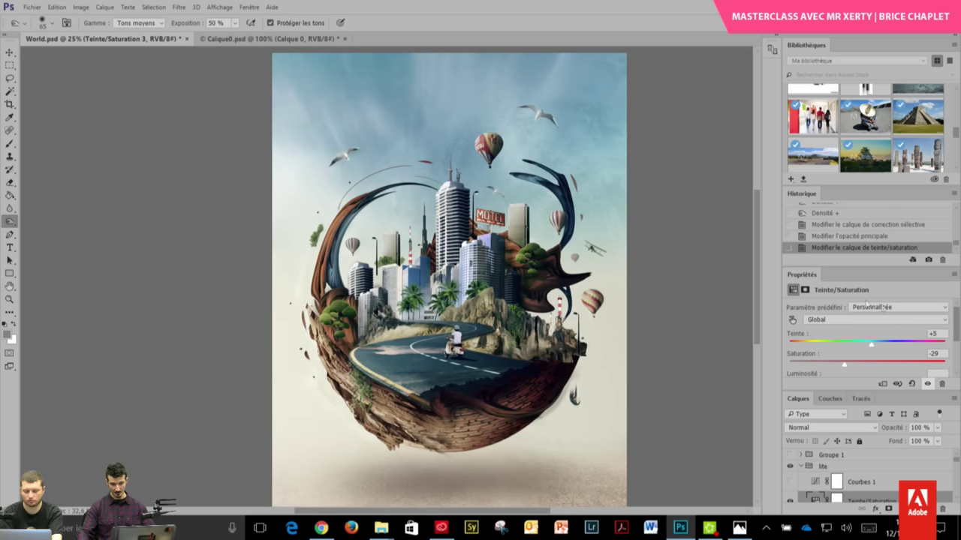
pyautogui.rightClick(801, 276)
pyautogui.click(806, 281)
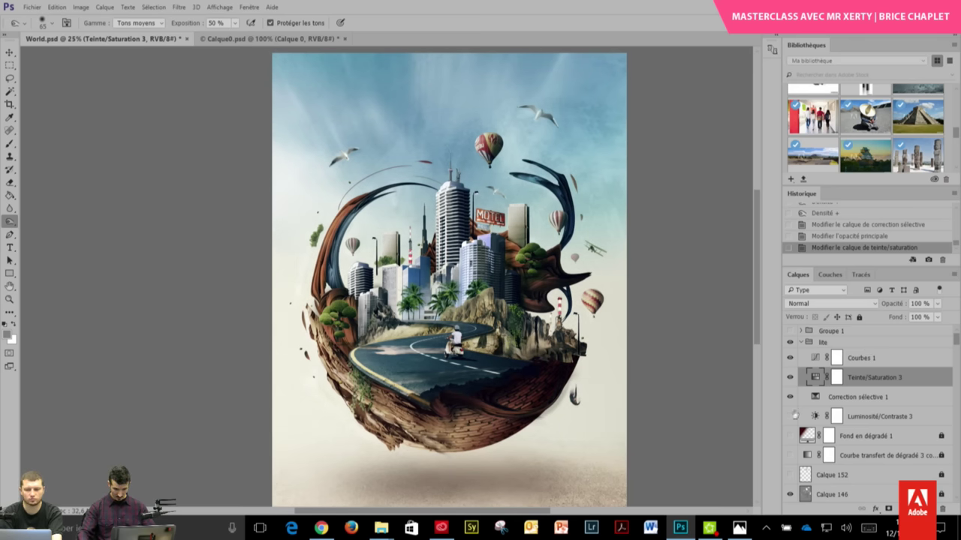
# - Show Luminosité/Contraste 3 and Fond en dégradé 1, then collapse the lite group
pyautogui.click(791, 416)
pyautogui.click(790, 436)
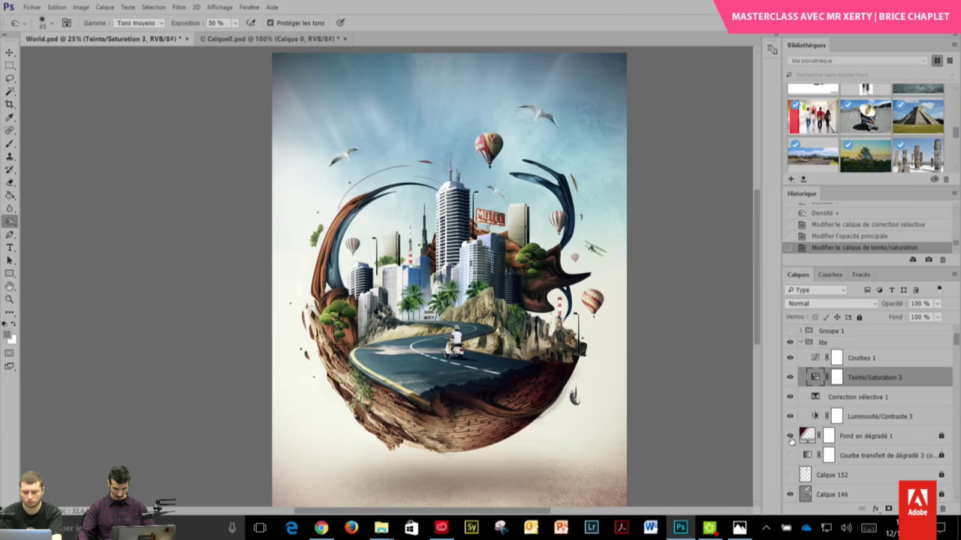
pyautogui.click(790, 436)
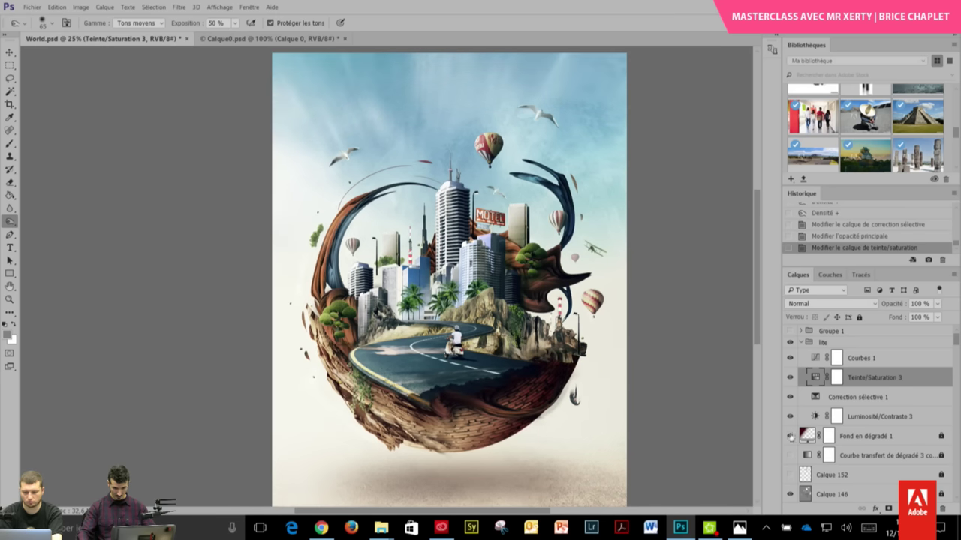
pyautogui.click(801, 343)
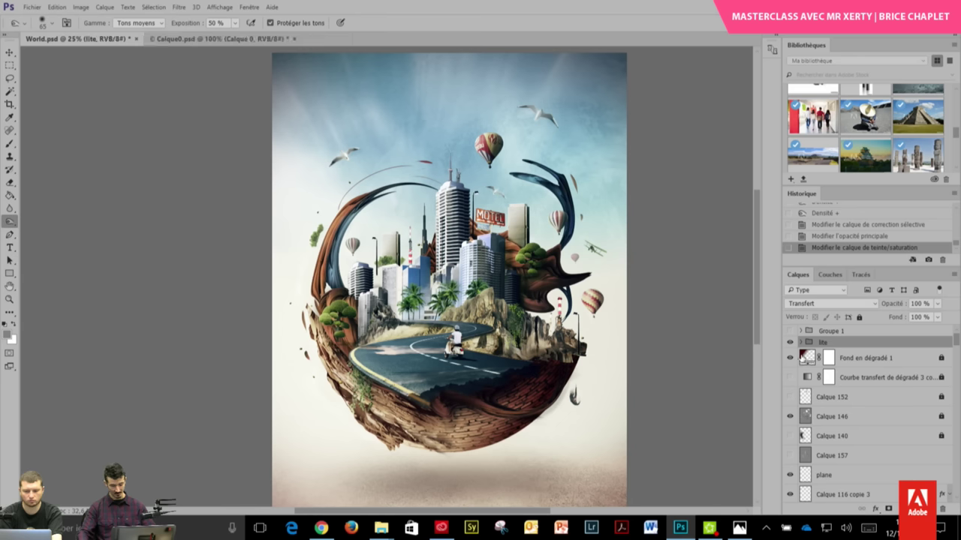
# - Expand and show Groupe 1, then select its copied gradient map layer
pyautogui.click(800, 331)
pyautogui.click(811, 333)
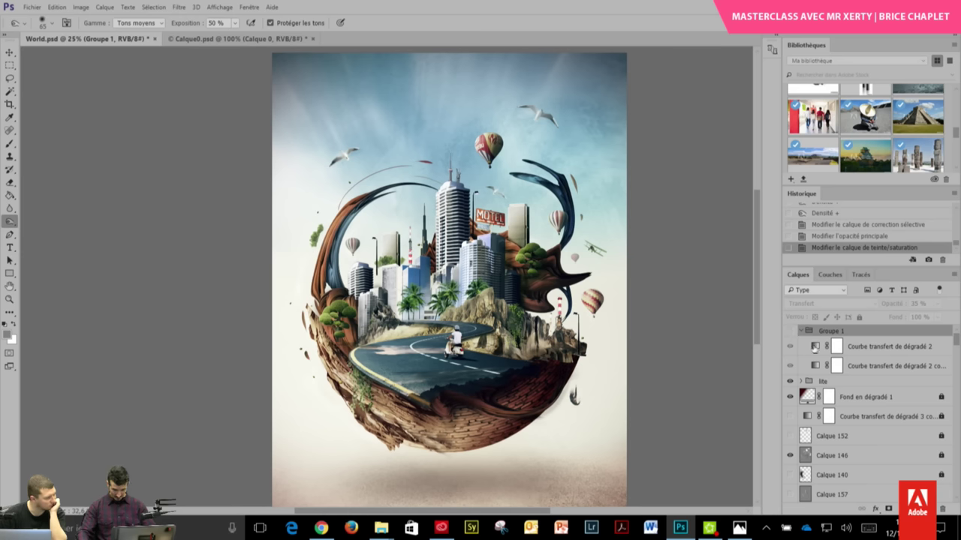
pyautogui.click(790, 331)
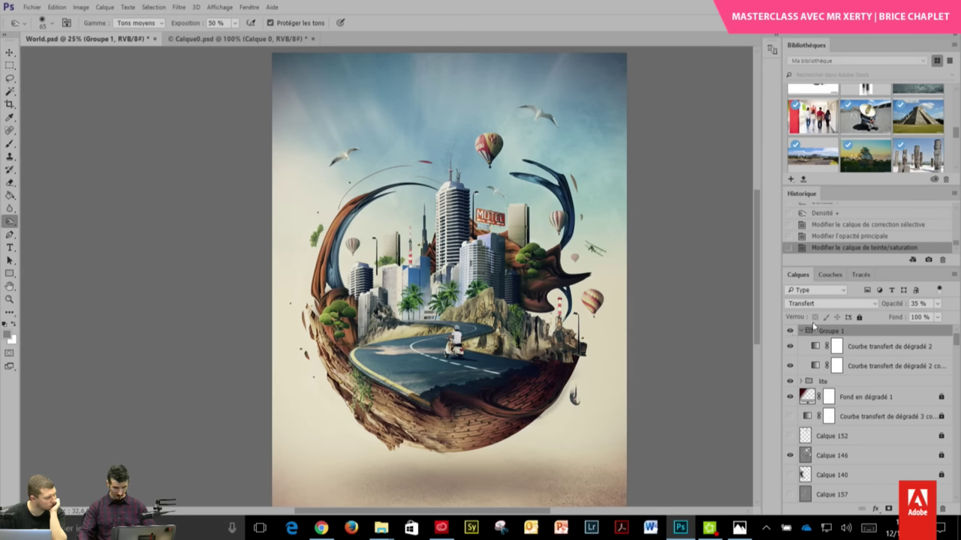
pyautogui.click(833, 347)
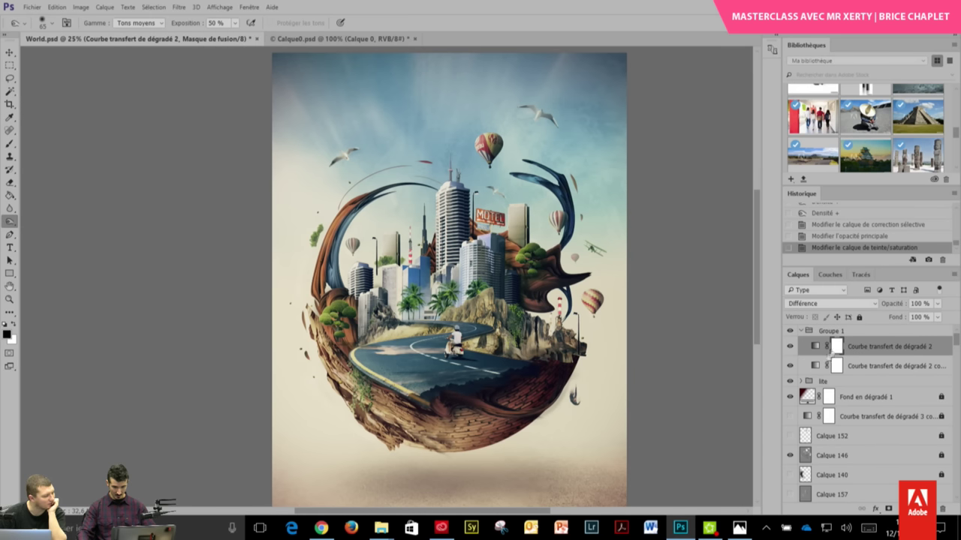
pyautogui.click(835, 366)
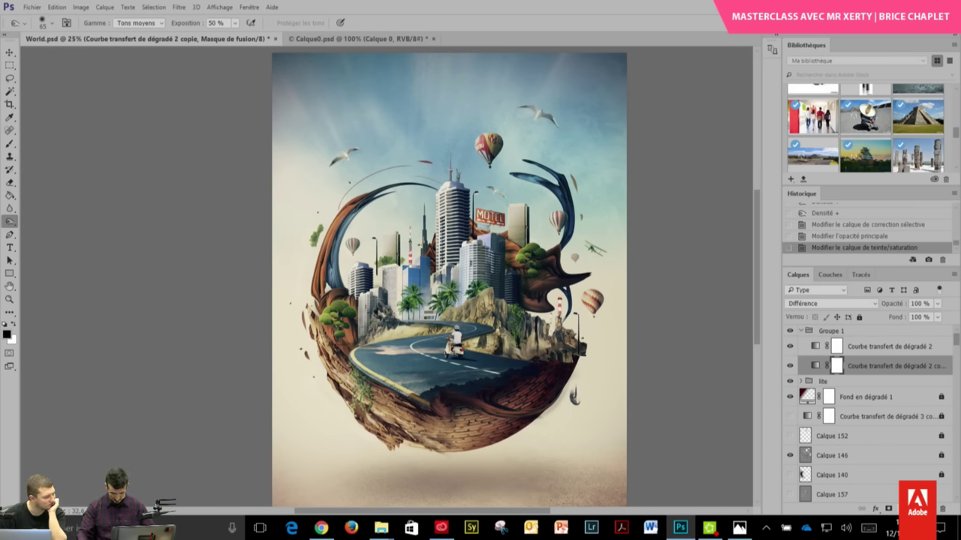
# - Open the copied gradient map's gradient editor and select its right colour stop
pyautogui.doubleClick(816, 365)
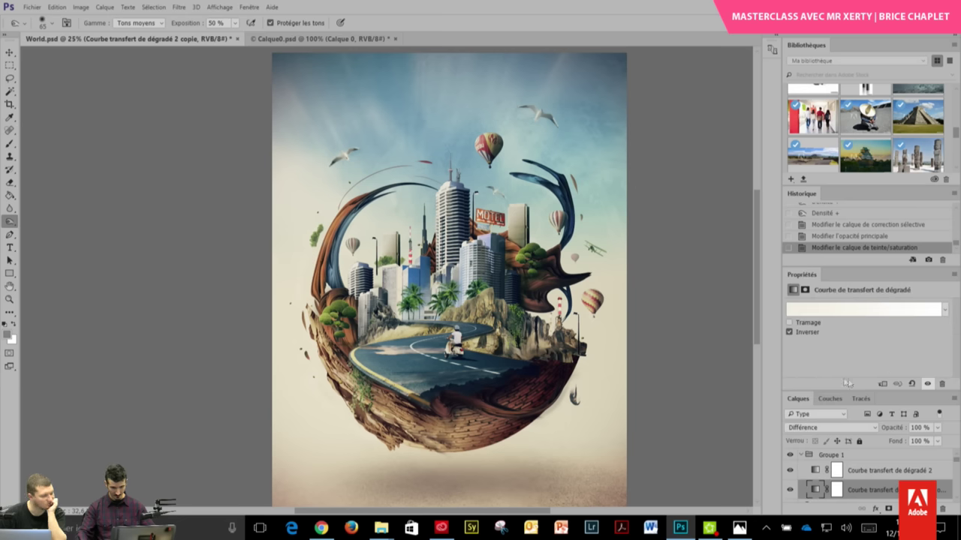
pyautogui.click(863, 309)
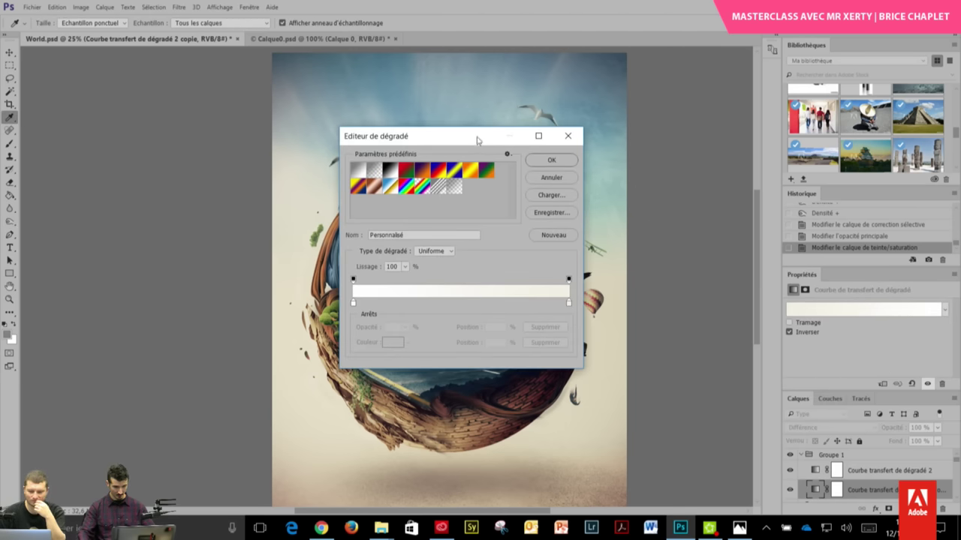
pyautogui.moveTo(477, 137); pyautogui.dragTo(725, 114)
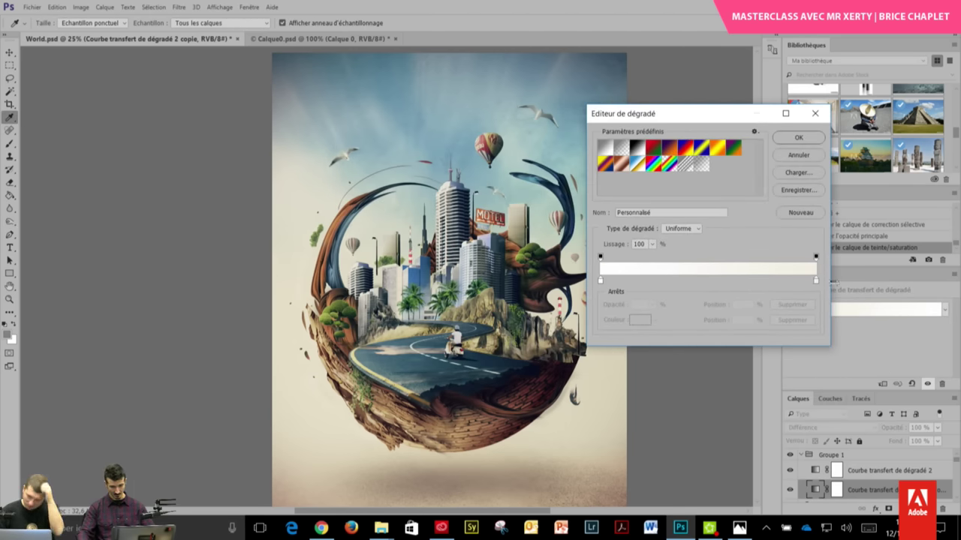
pyautogui.click(816, 280)
pyautogui.click(639, 319)
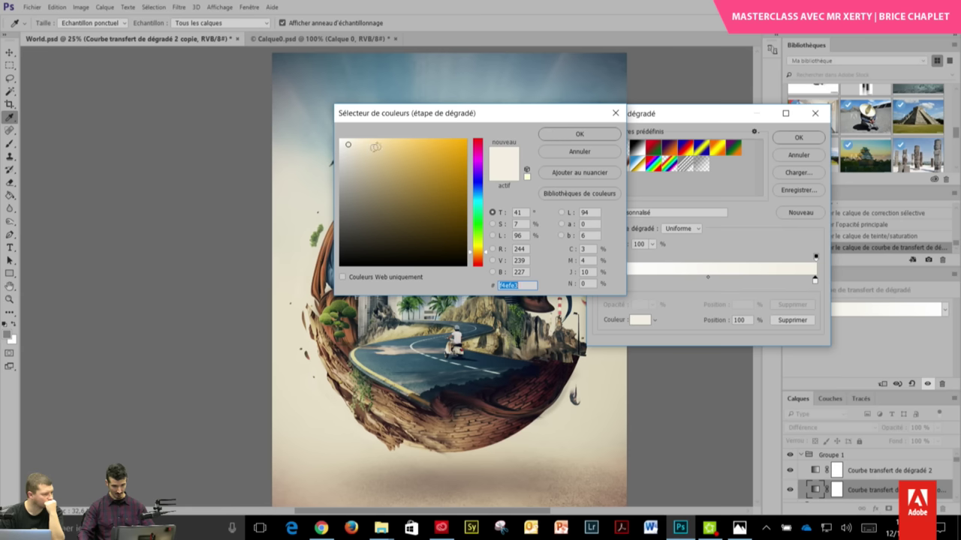
# - Set the right stop to warm beige e4dbc6 and confirm the gradient
pyautogui.moveTo(375, 147); pyautogui.dragTo(466, 138)
pyautogui.moveTo(446, 183)
pyautogui.mouseDown()
pyautogui.moveTo(390, 248)
pyautogui.moveTo(406, 160)
pyautogui.mouseUp()
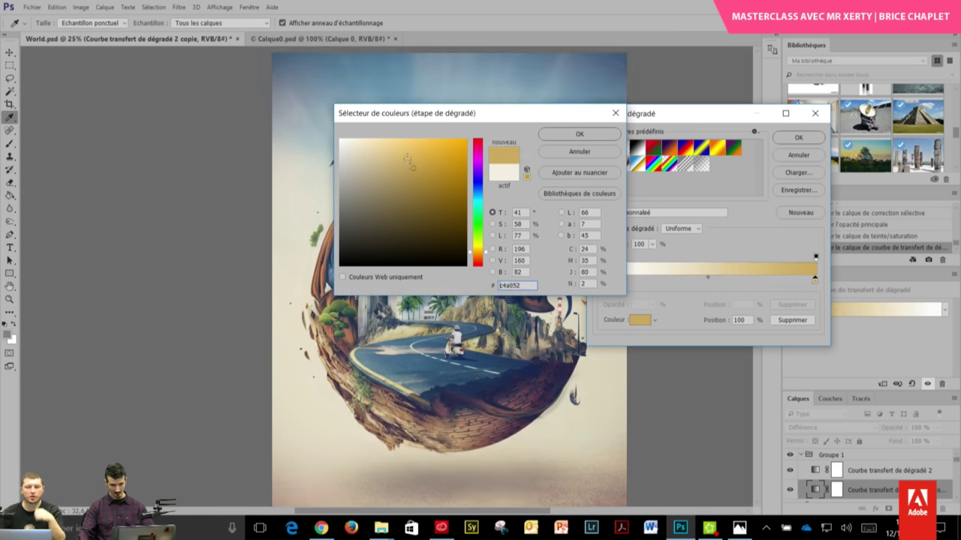
pyautogui.moveTo(473, 115); pyautogui.dragTo(773, 197)
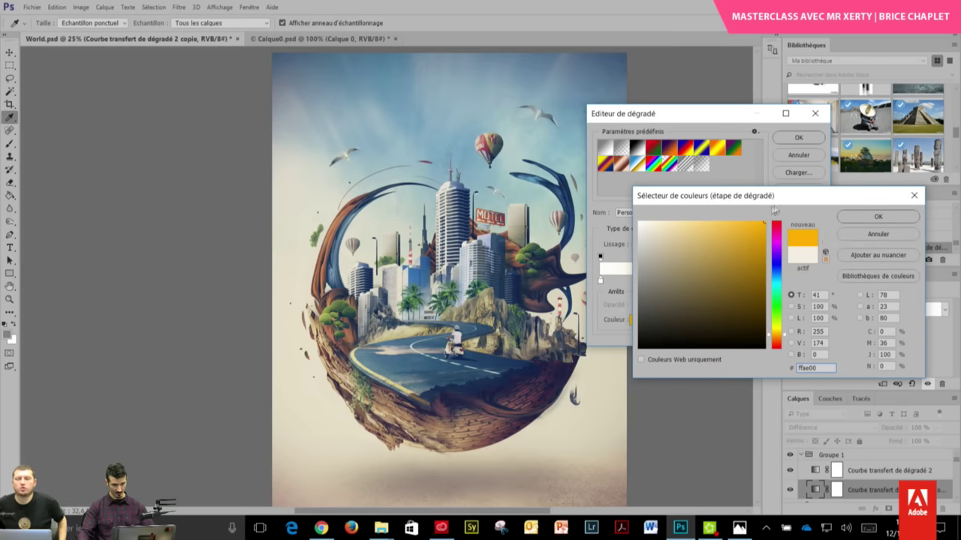
pyautogui.click(700, 280)
pyautogui.click(739, 242)
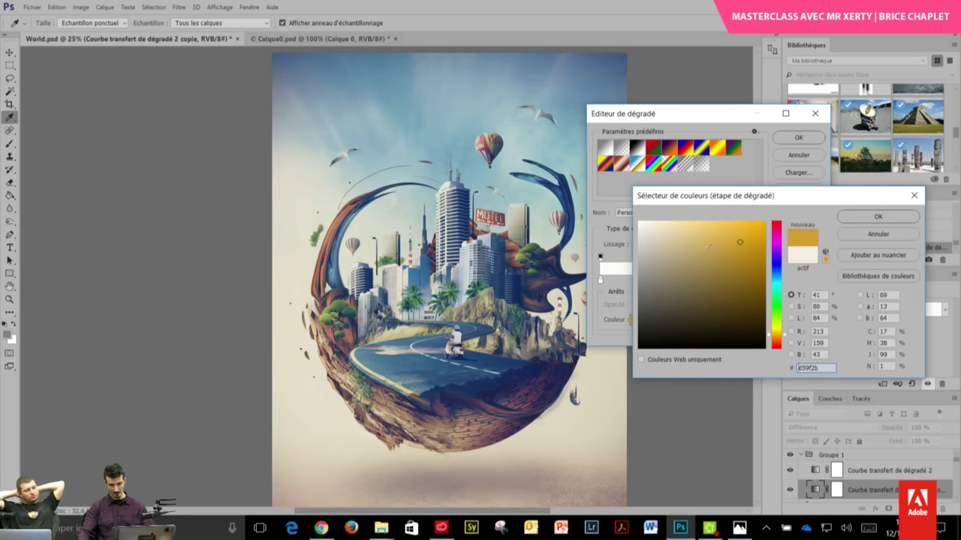
pyautogui.click(675, 296)
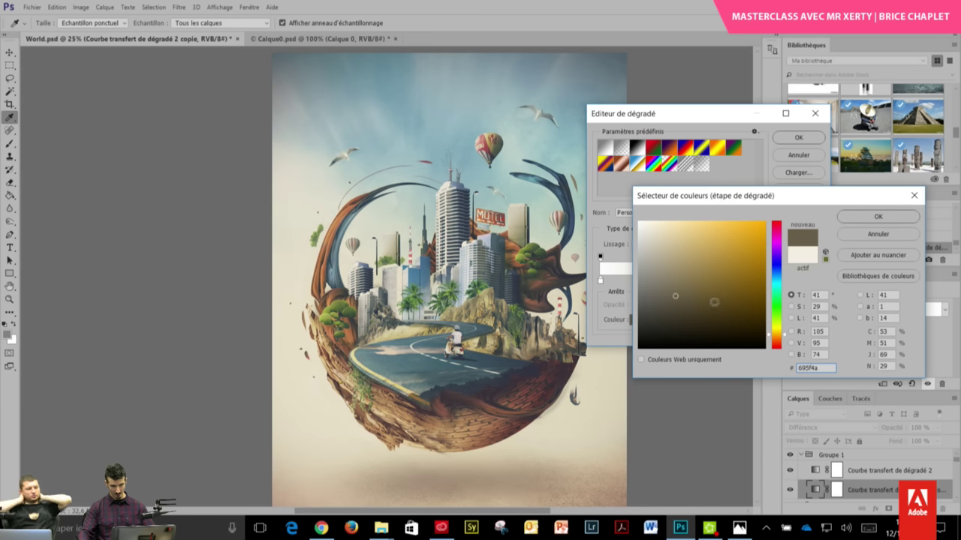
pyautogui.click(648, 227)
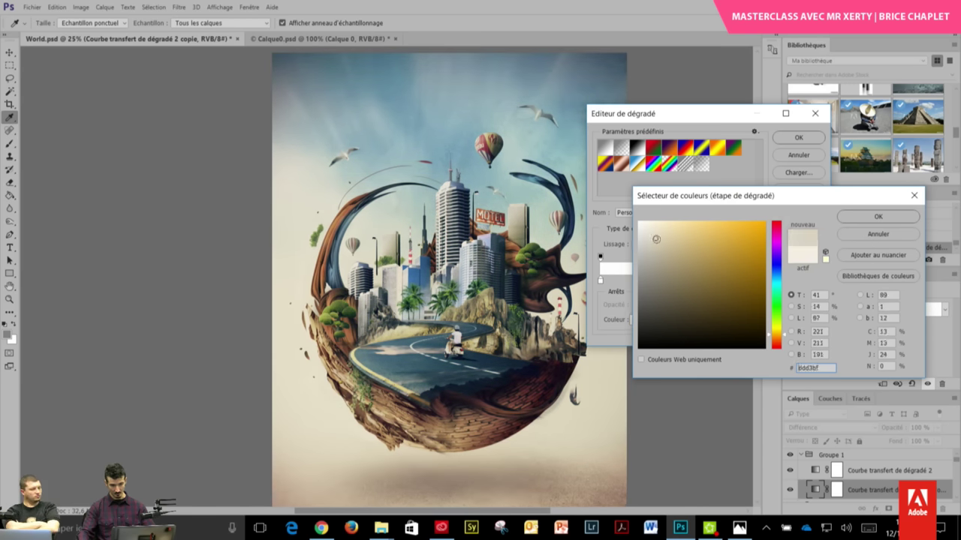
pyautogui.click(875, 217)
pyautogui.click(799, 140)
pyautogui.press('o')
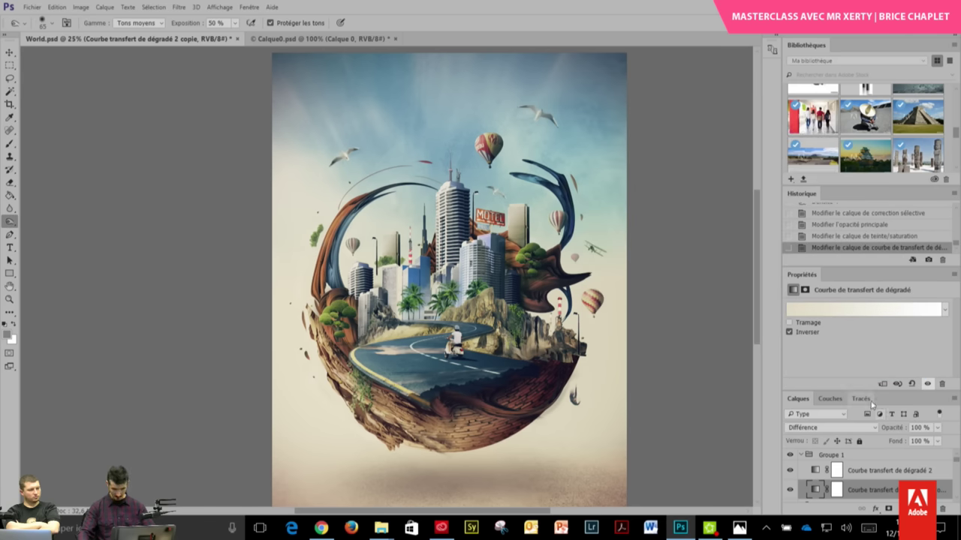
# - Try Eclaircir, Produit and Densité couleur - blend modes, then return to Différence
pyautogui.moveTo(864, 389); pyautogui.dragTo(856, 316)
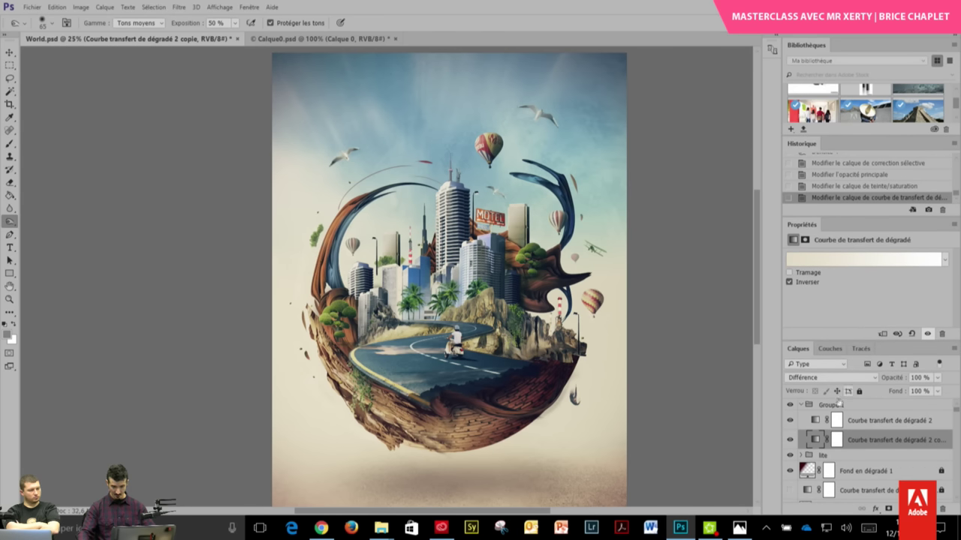
pyautogui.click(848, 379)
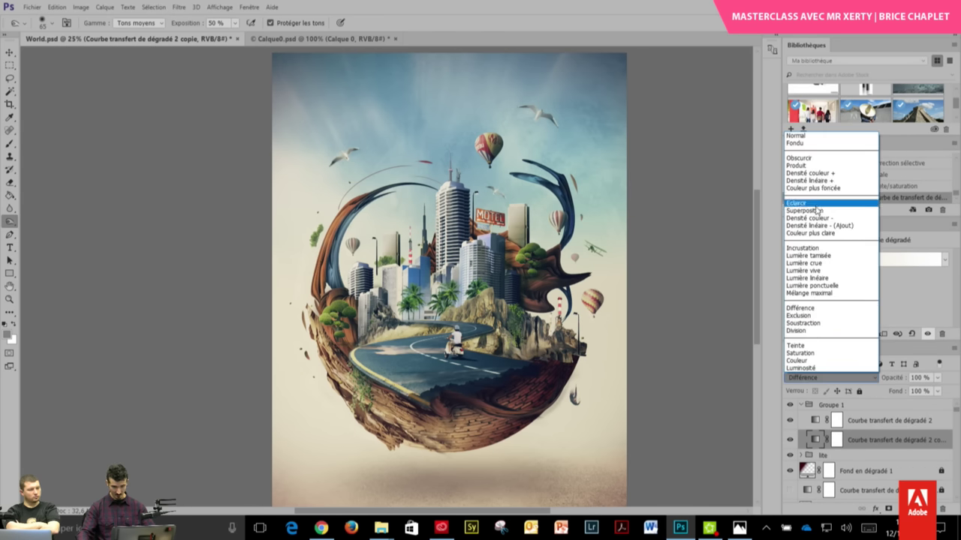
pyautogui.click(812, 203)
pyautogui.click(828, 379)
pyautogui.click(813, 164)
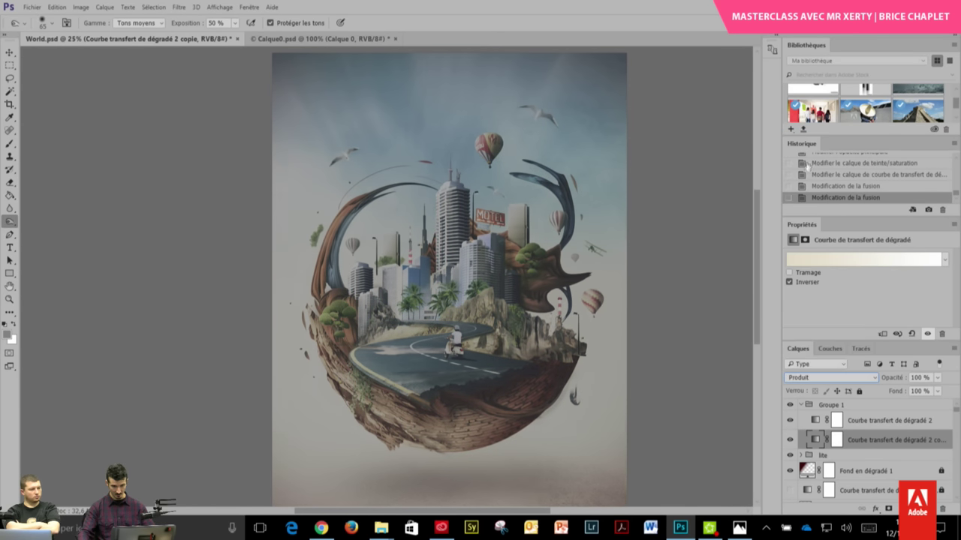
pyautogui.click(822, 377)
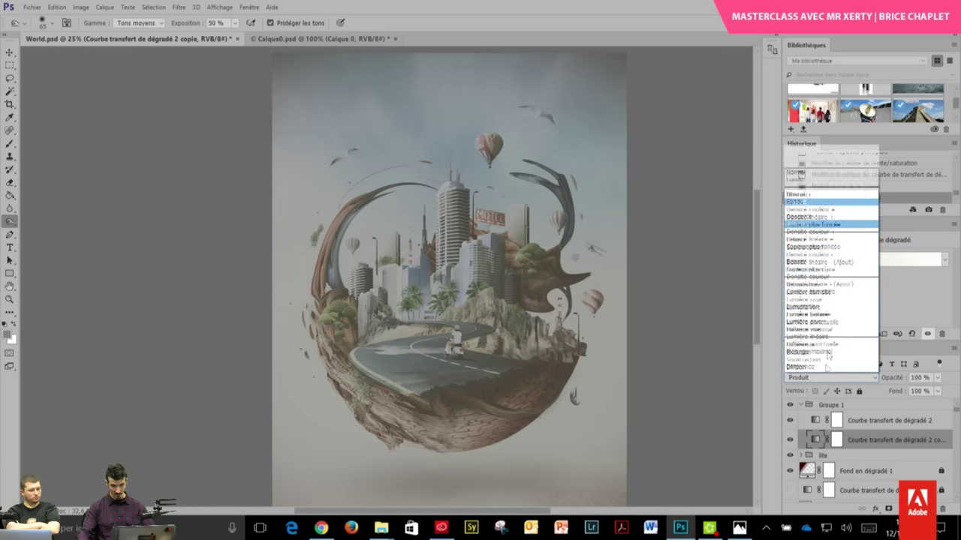
pyautogui.click(814, 215)
pyautogui.click(826, 379)
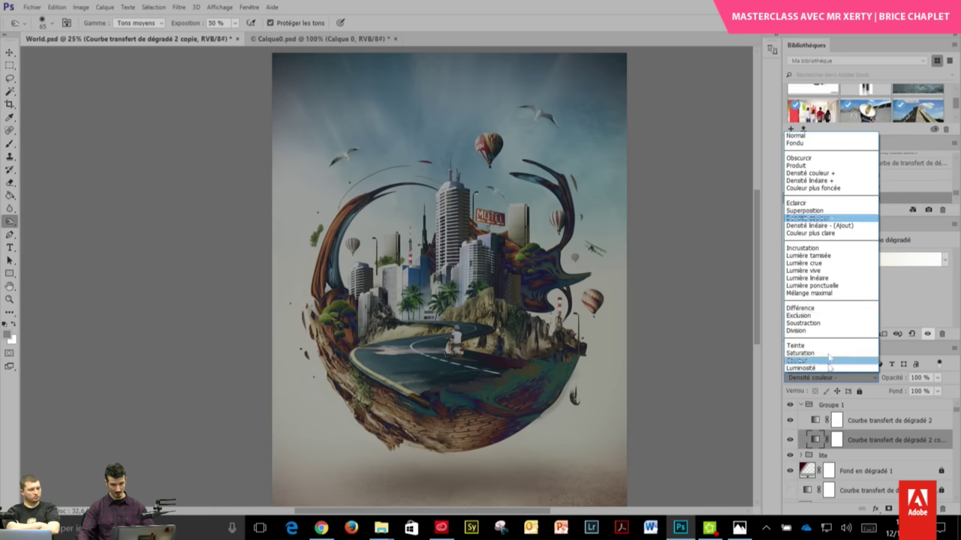
pyautogui.click(832, 316)
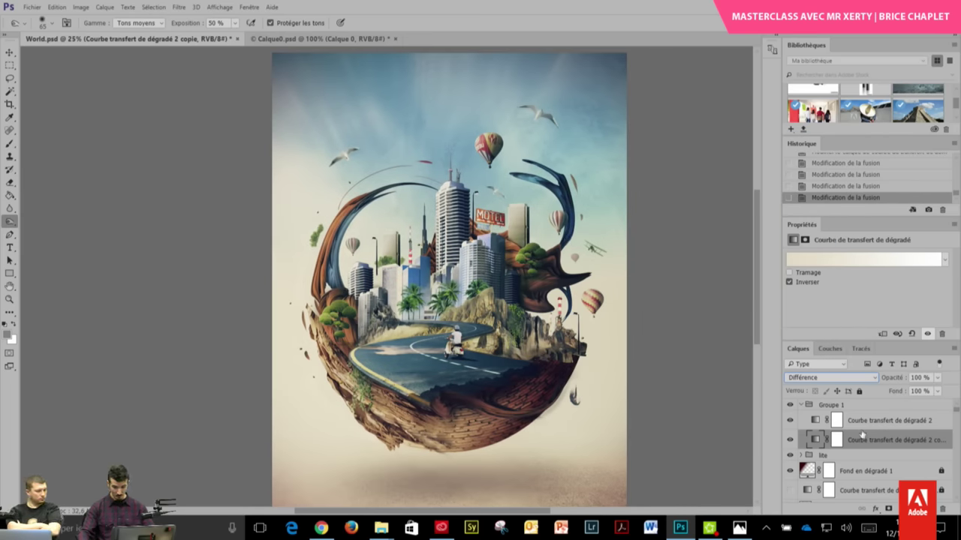
# - Duplicate the copied gradient map and select the middle gradient-map copy layer
pyautogui.click(829, 421)
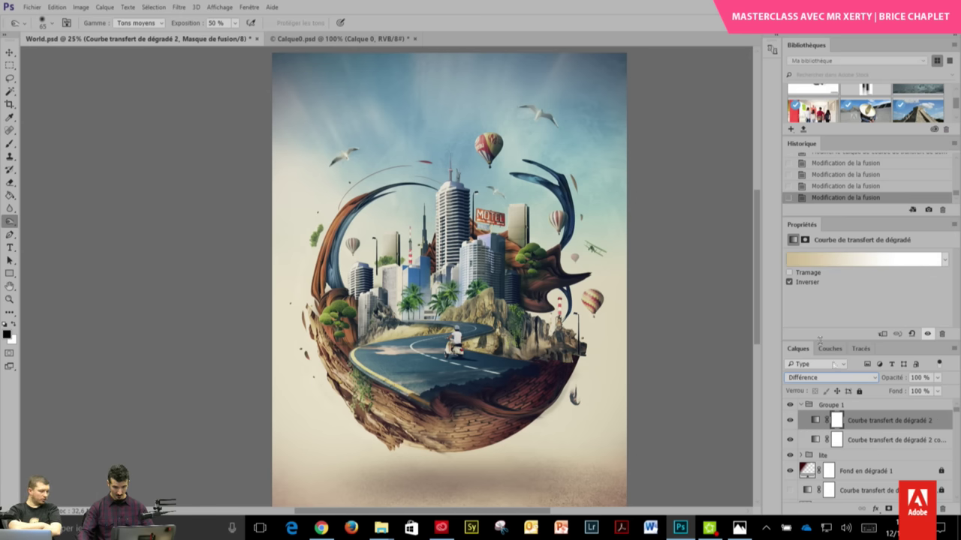
pyautogui.click(856, 440)
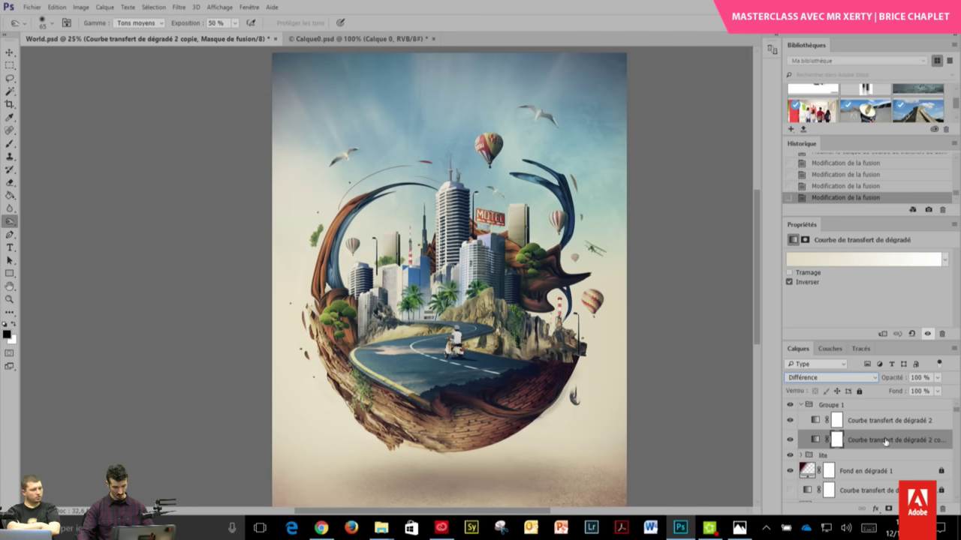
pyautogui.moveTo(886, 441); pyautogui.dragTo(879, 425)
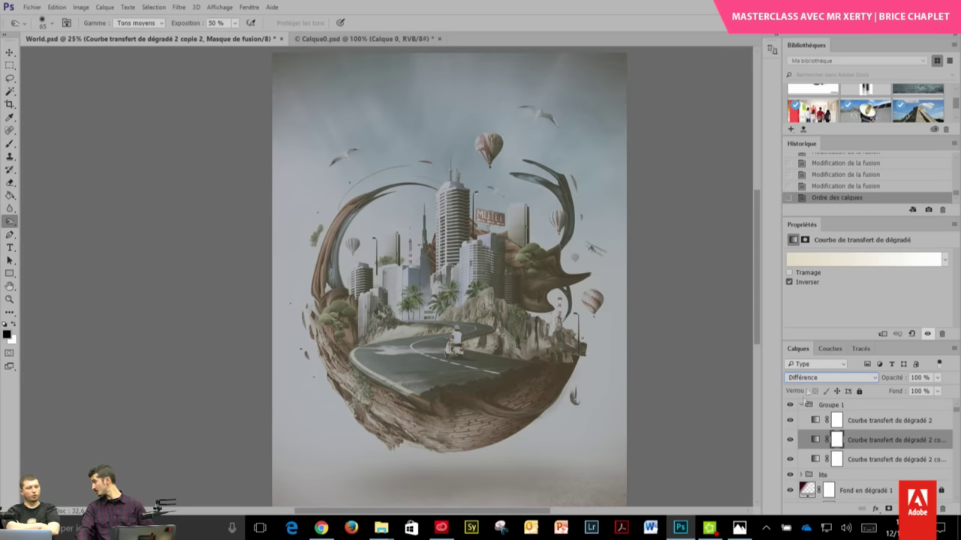
pyautogui.click(862, 425)
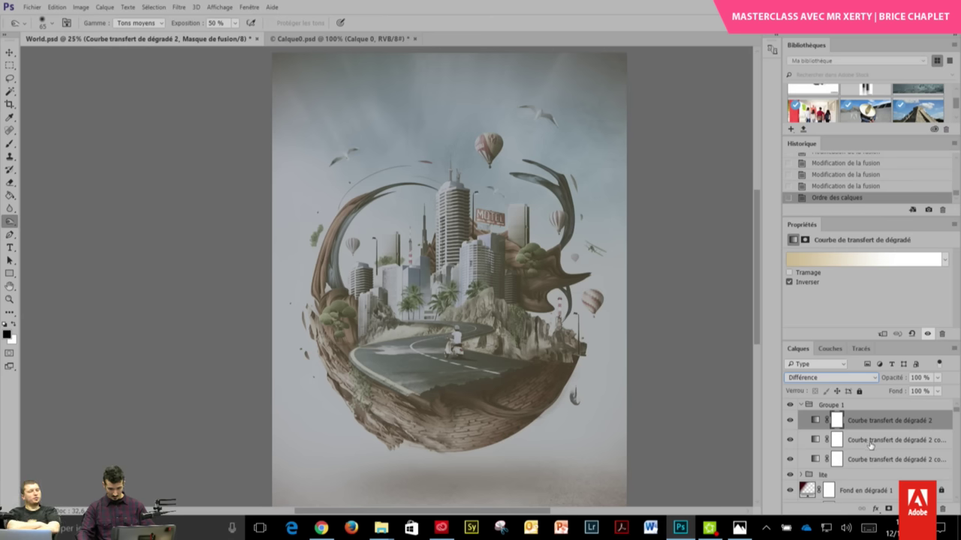
pyautogui.click(870, 445)
pyautogui.click(866, 459)
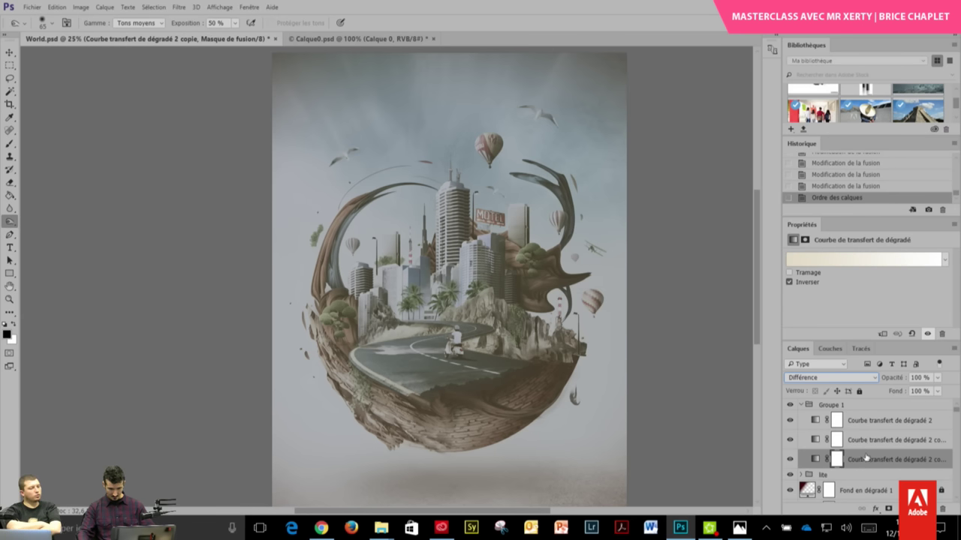
pyautogui.click(866, 444)
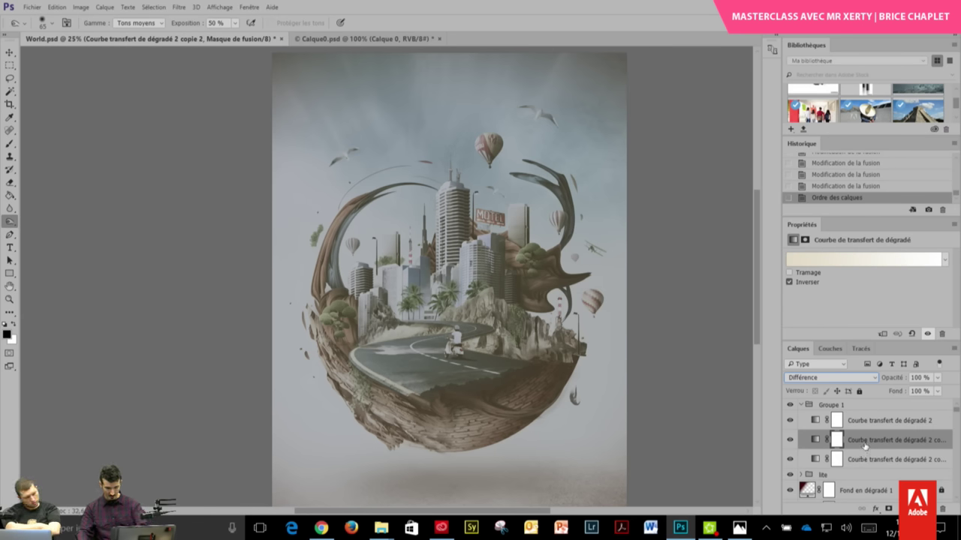
pyautogui.rightClick(861, 442)
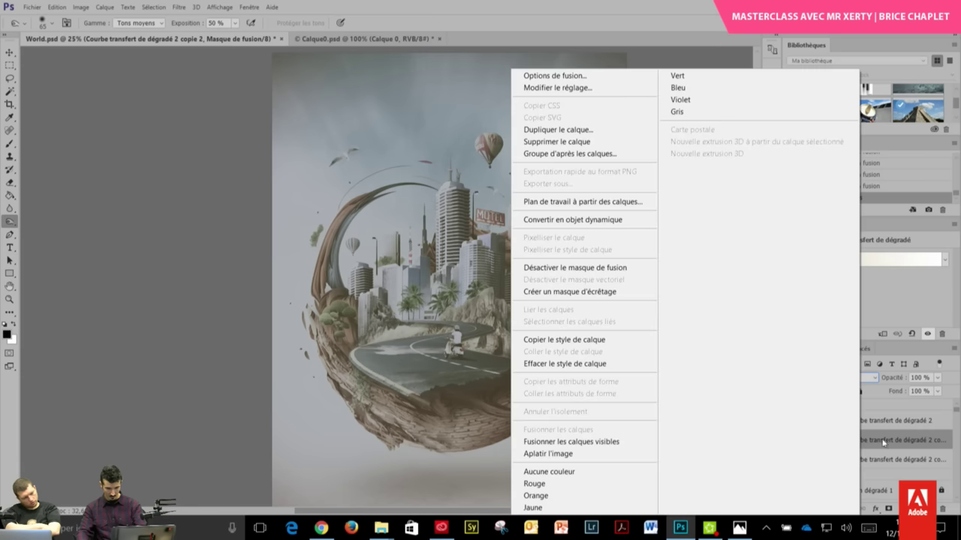
pyautogui.click(884, 439)
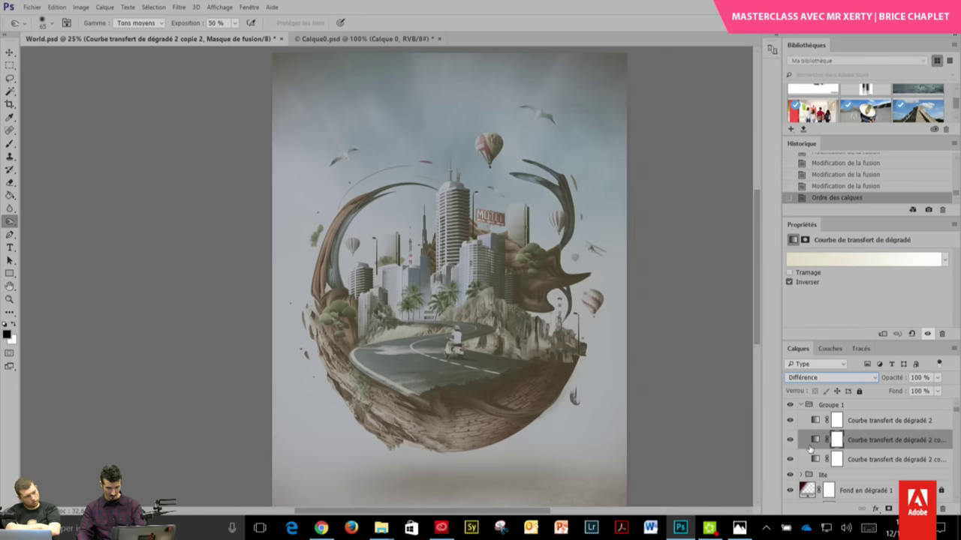
pyautogui.click(818, 441)
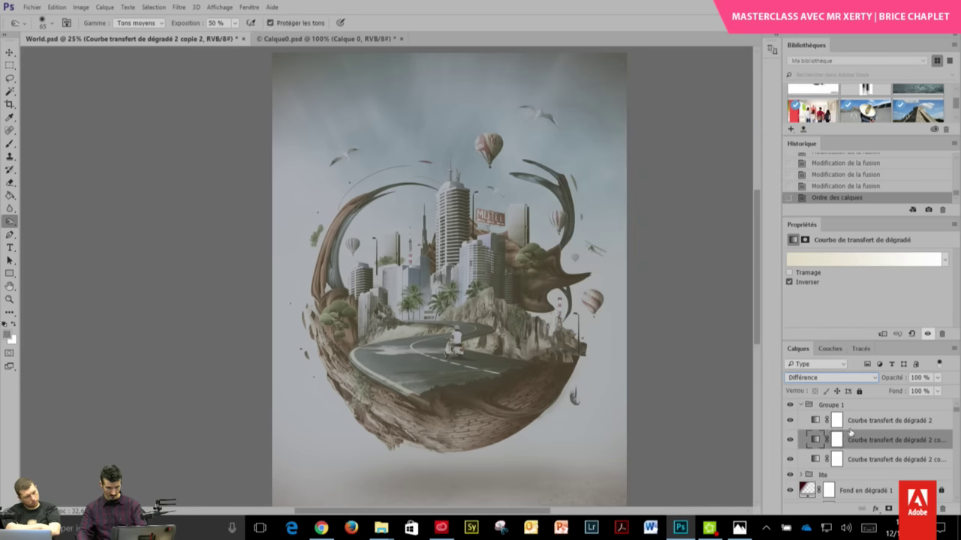
# - Delete the washed-out gradient-map copy and step between the remaining gradient maps
pyautogui.scroll(-2, 850, 433)
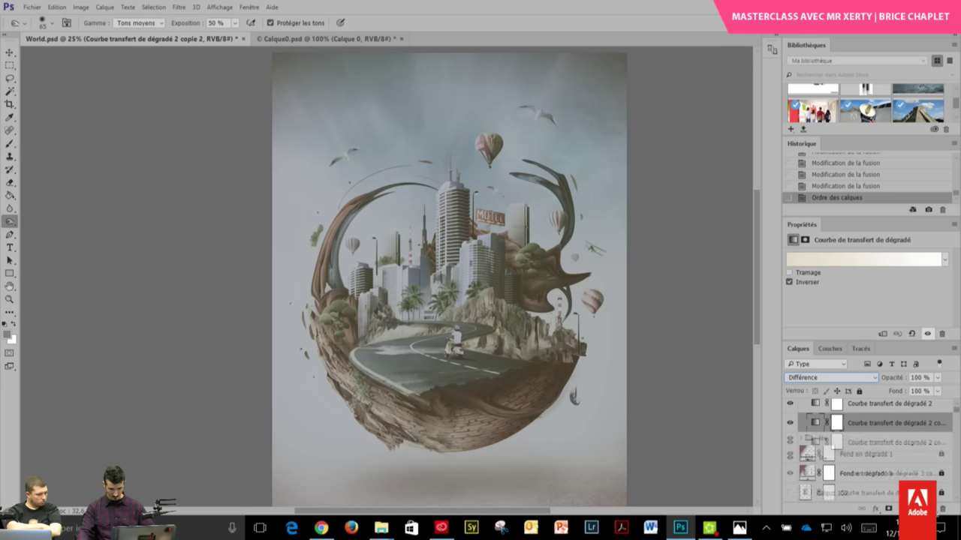
pyautogui.press('Delete')
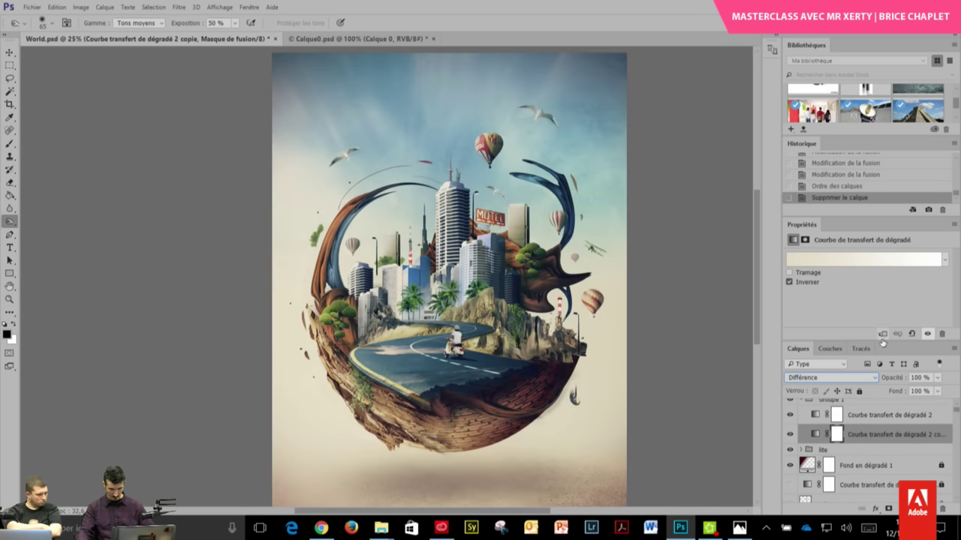
pyautogui.hotkey('alt', ']')
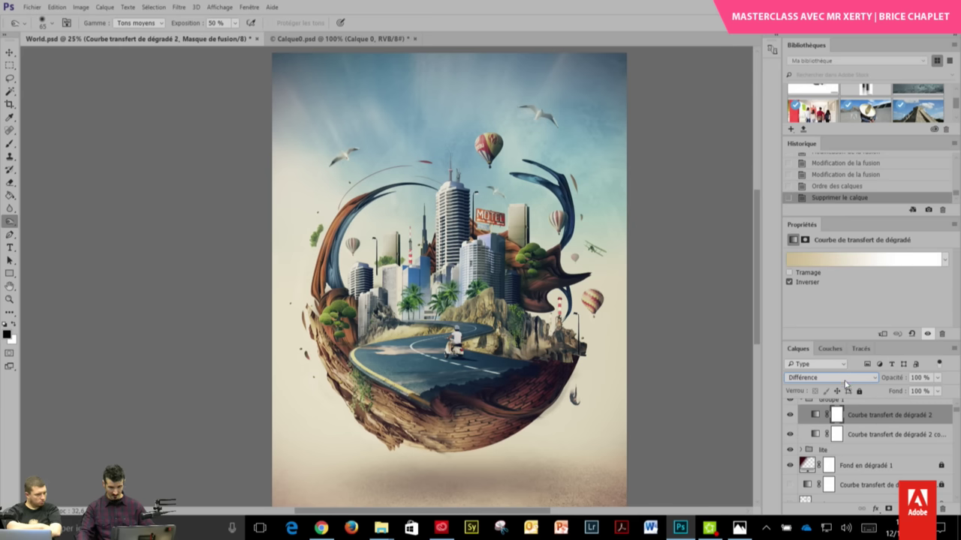
pyautogui.hotkey('alt', '[')
pyautogui.hotkey('alt', ']')
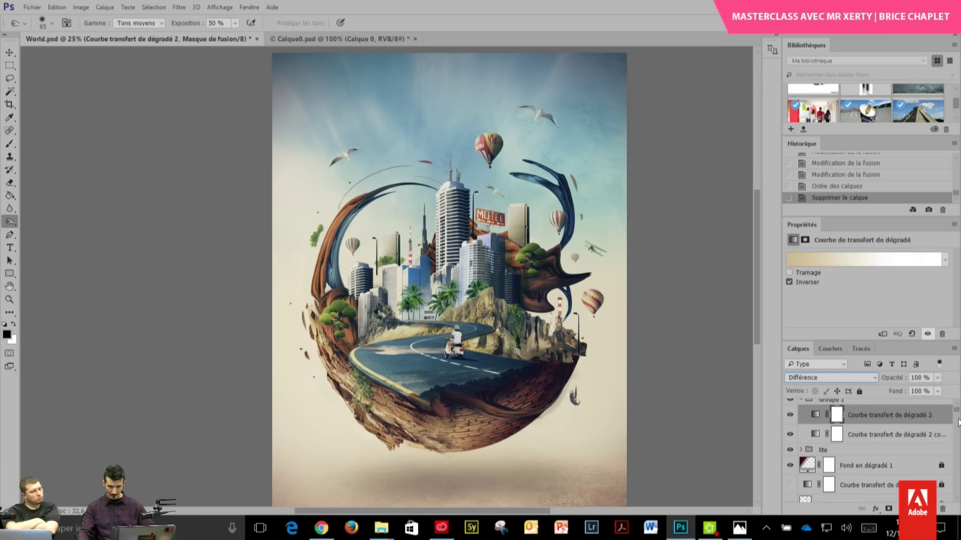
pyautogui.scroll(1, 956, 406)
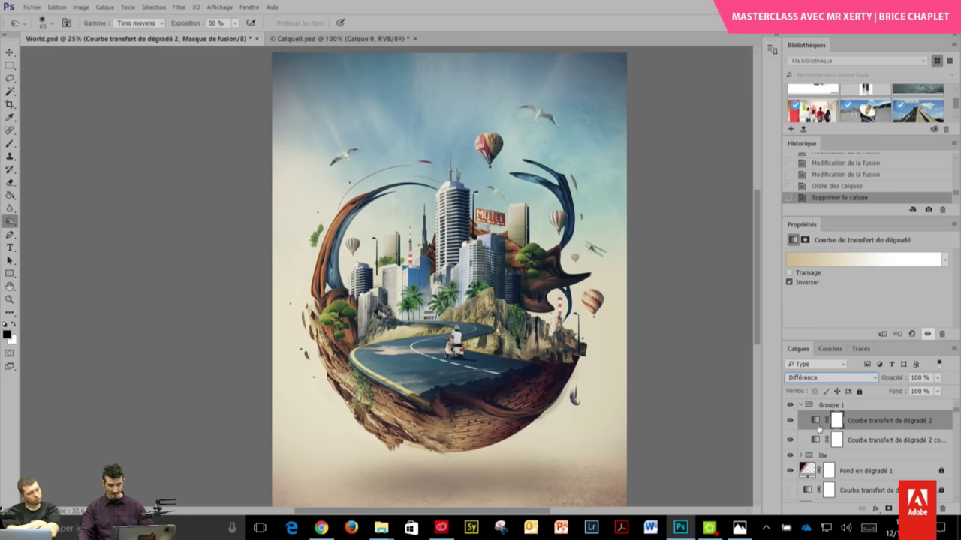
pyautogui.hotkey('alt', '[')
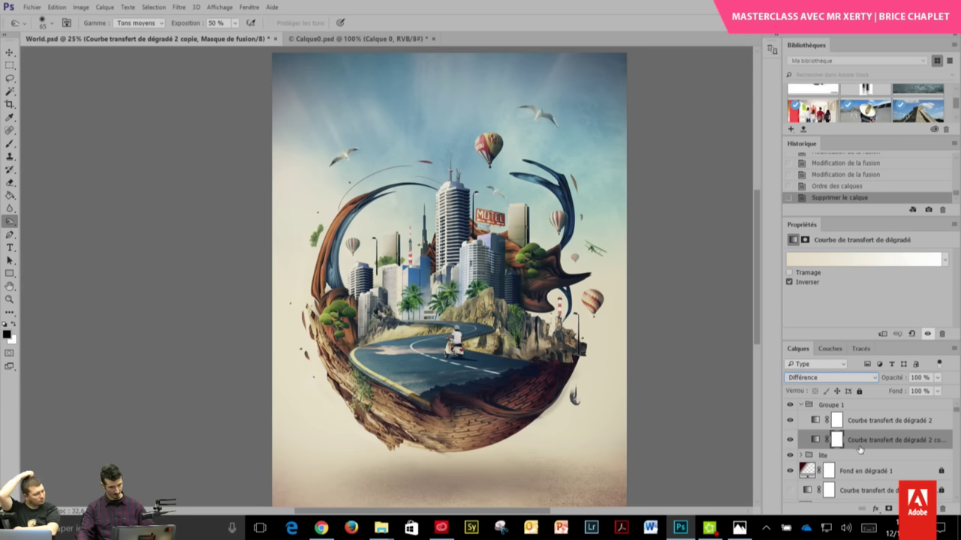
pyautogui.hotkey('alt', ']')
pyautogui.click(816, 421)
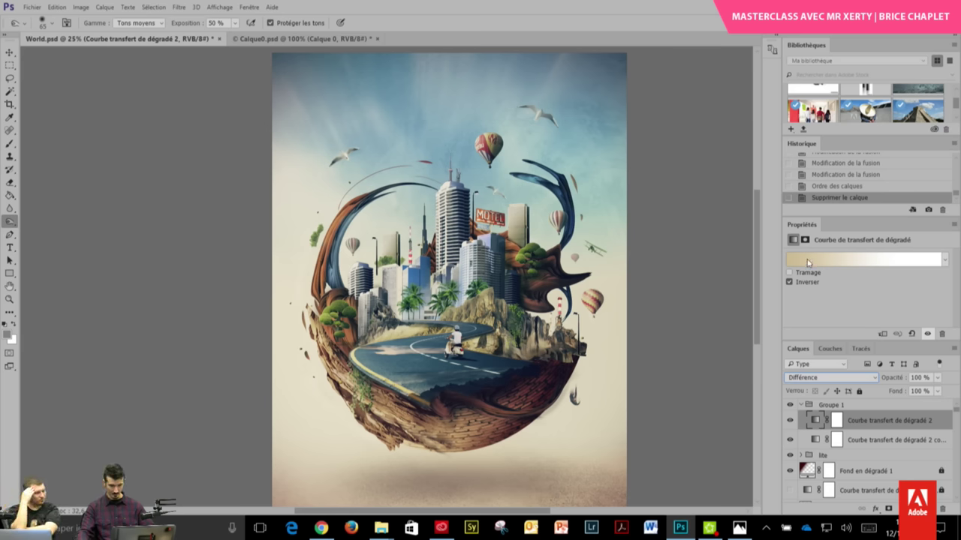
# - Adjust the colour stops of the top gradient map's gradient in the Gradient Editor
pyautogui.click(808, 262)
pyautogui.moveTo(726, 121)
pyautogui.mouseDown()
pyautogui.moveTo(601, 132)
pyautogui.moveTo(590, 124)
pyautogui.mouseUp()
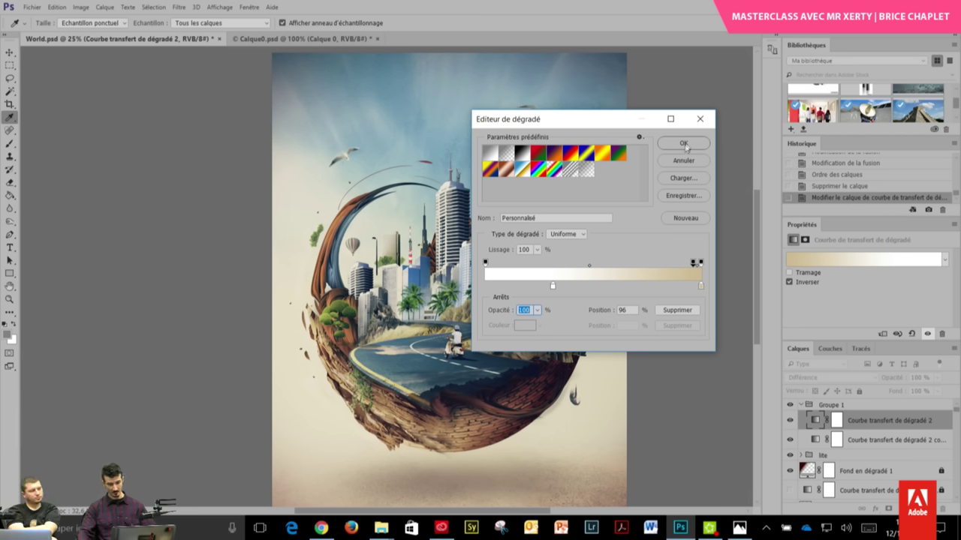
pyautogui.click(683, 144)
# - Toggle the top gradient map to compare, leaving both gradient maps visible
pyautogui.click(789, 422)
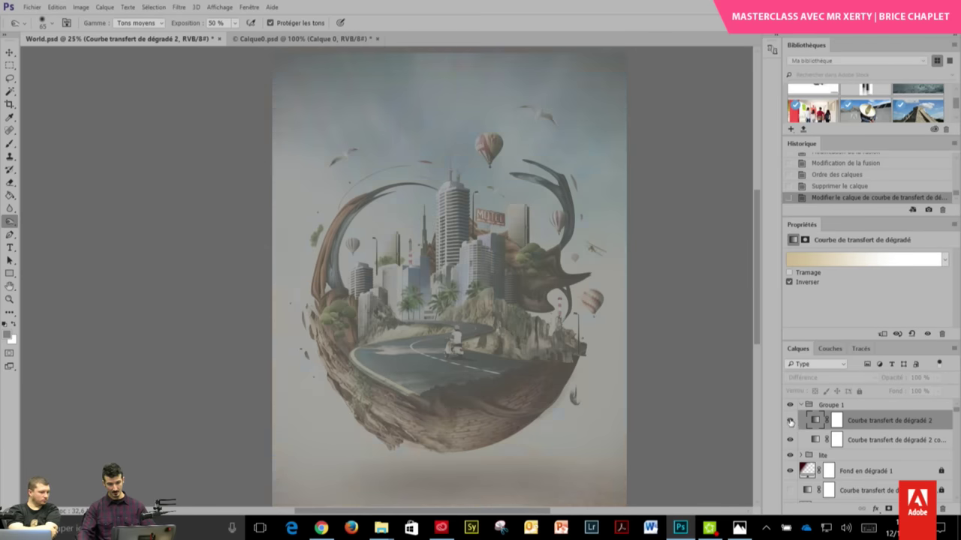
pyautogui.click(790, 422)
pyautogui.click(790, 441)
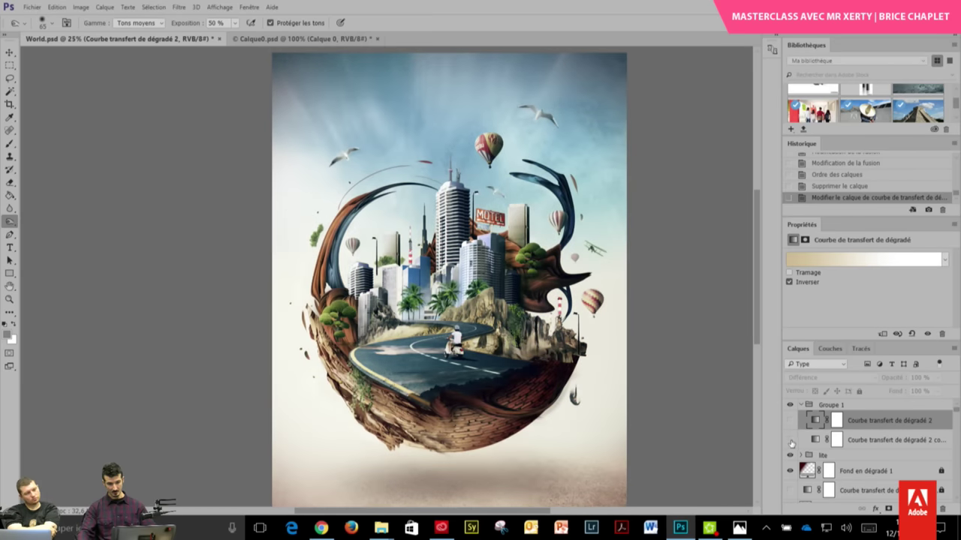
pyautogui.click(789, 422)
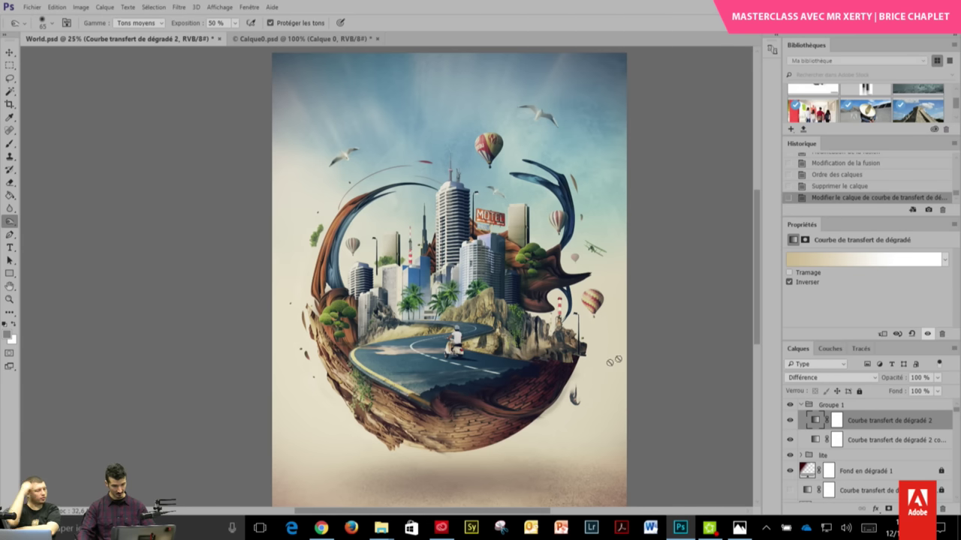
pyautogui.click(875, 408)
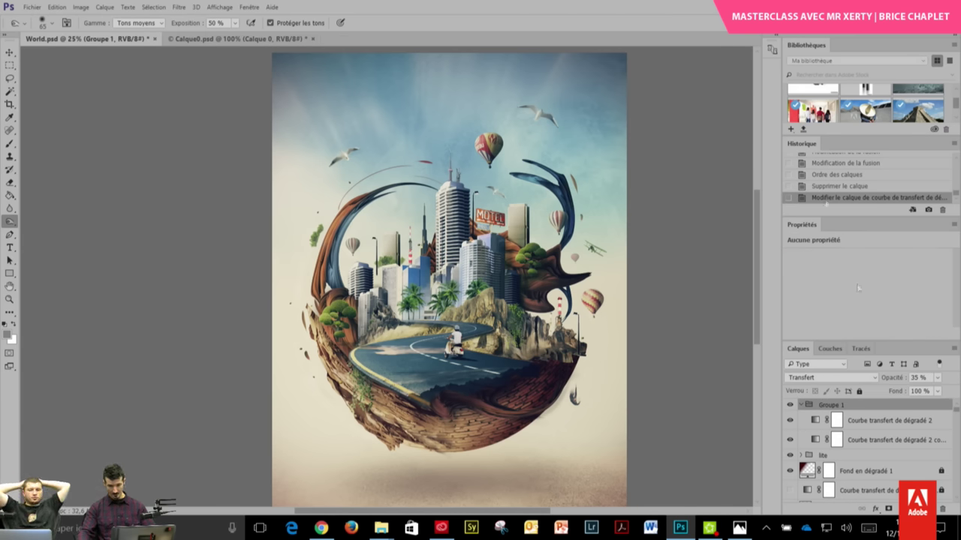
# - Close the Properties panel and reselect Groupe 1 in the enlarged layer list
pyautogui.rightClick(797, 224)
pyautogui.click(781, 226)
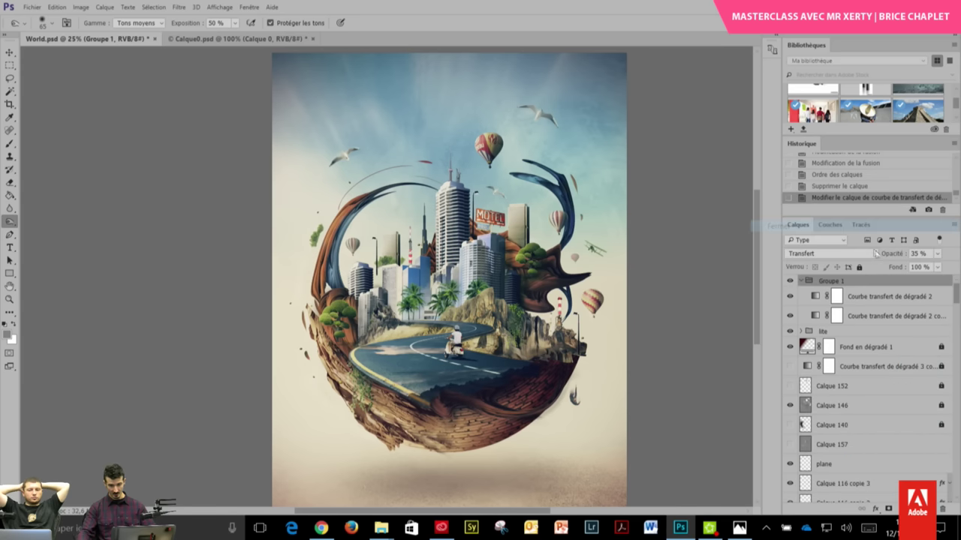
pyautogui.click(863, 296)
pyautogui.click(863, 316)
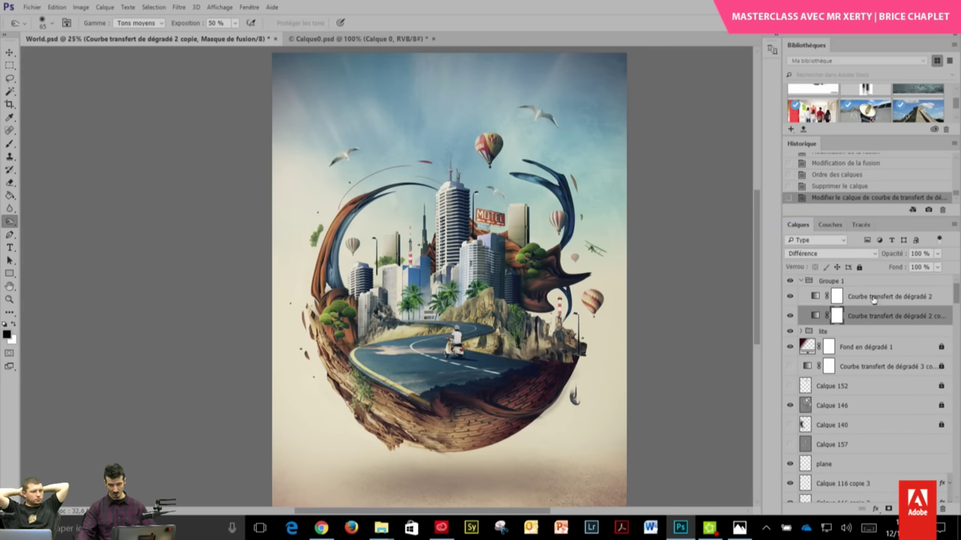
pyautogui.click(863, 296)
pyautogui.click(848, 280)
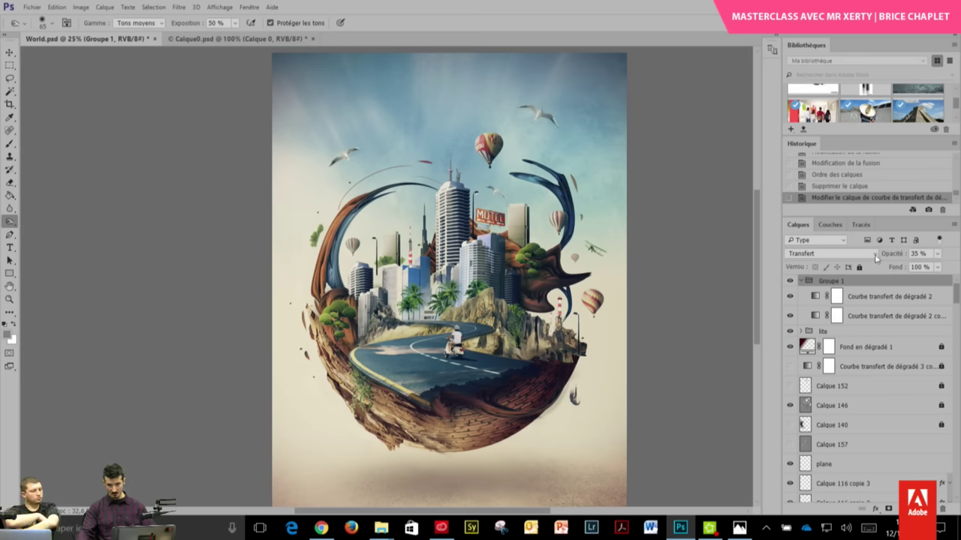
# - Keep Groupe 1 in Transfert blending and lower its opacity to 16%
pyautogui.click(863, 255)
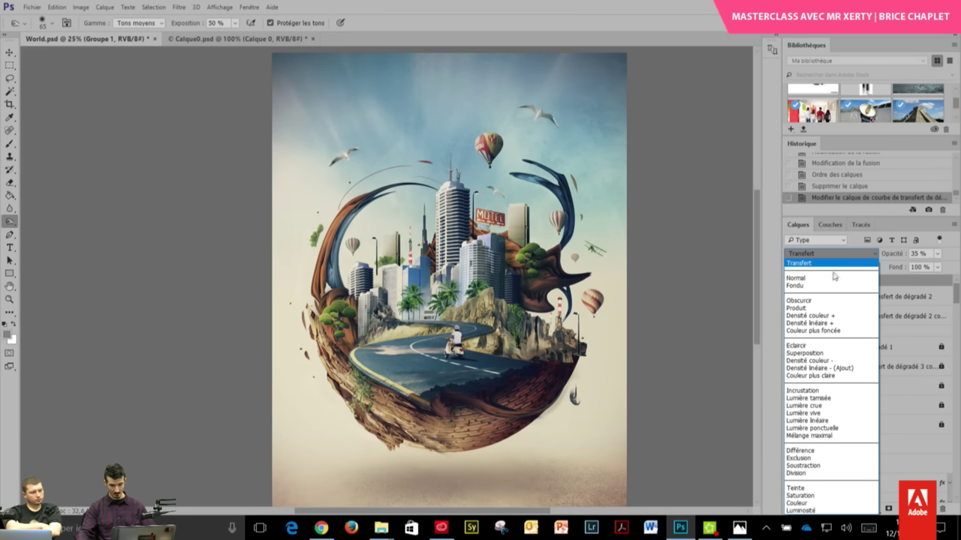
pyautogui.click(833, 278)
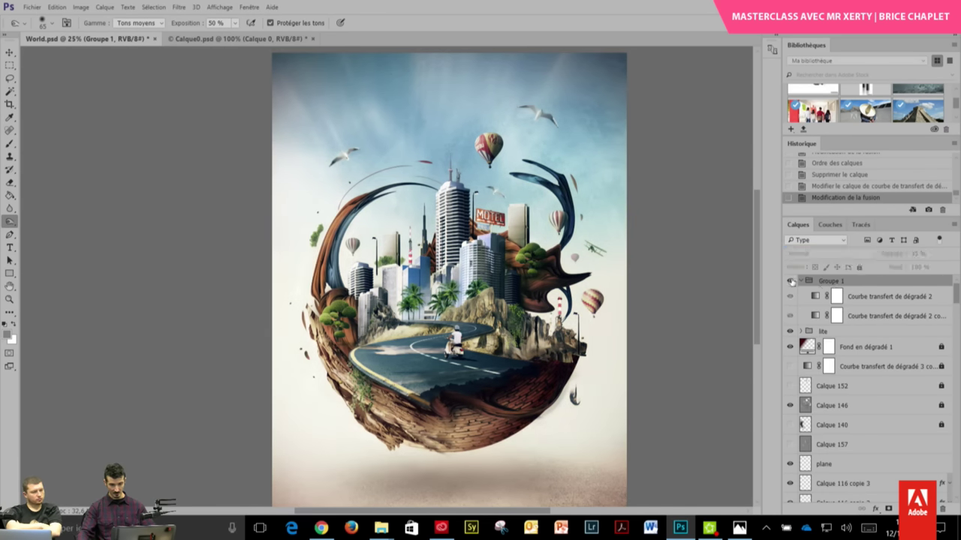
pyautogui.click(840, 256)
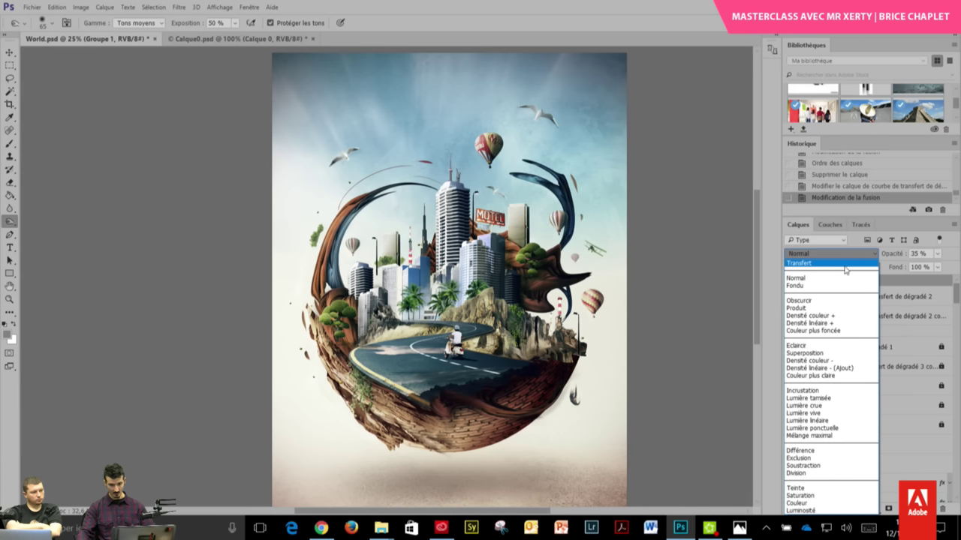
pyautogui.click(826, 262)
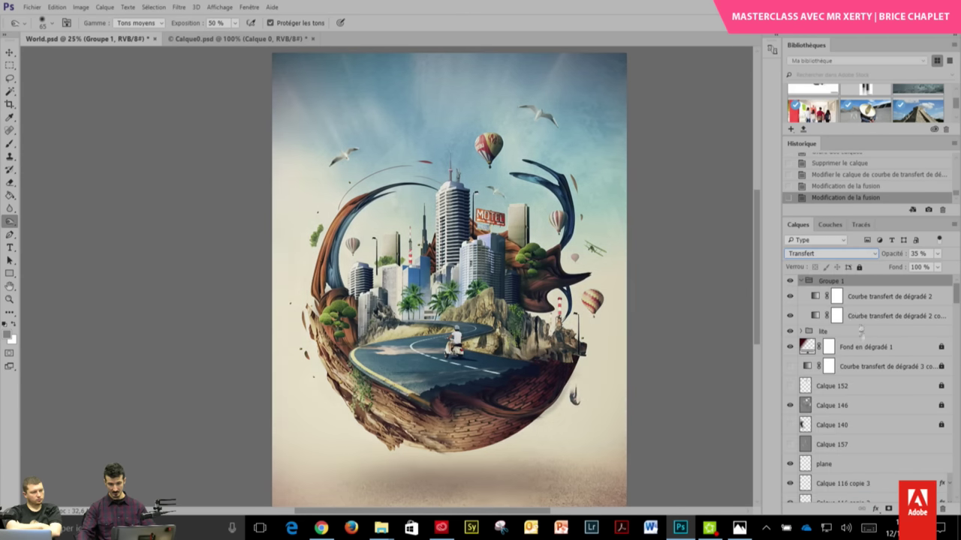
pyautogui.click(937, 253)
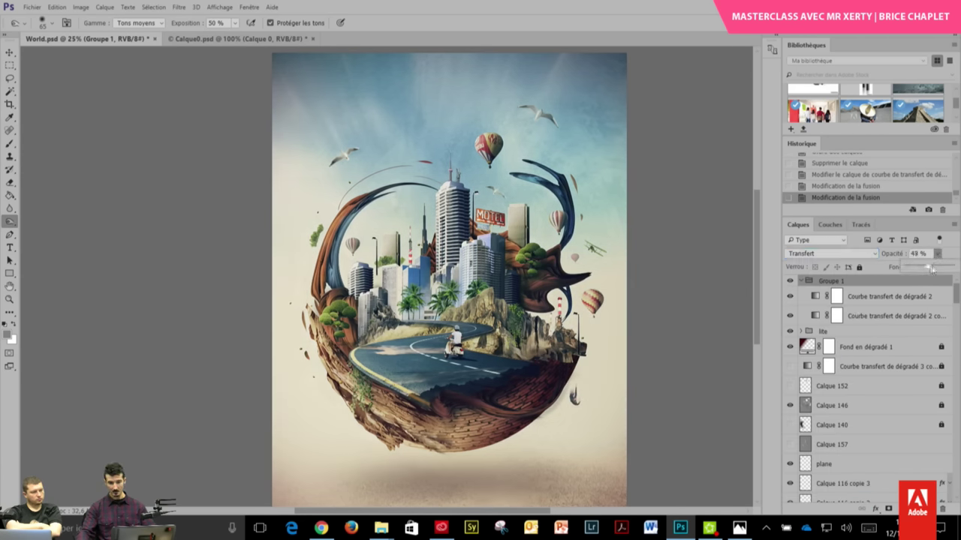
pyautogui.moveTo(920, 267); pyautogui.dragTo(954, 269)
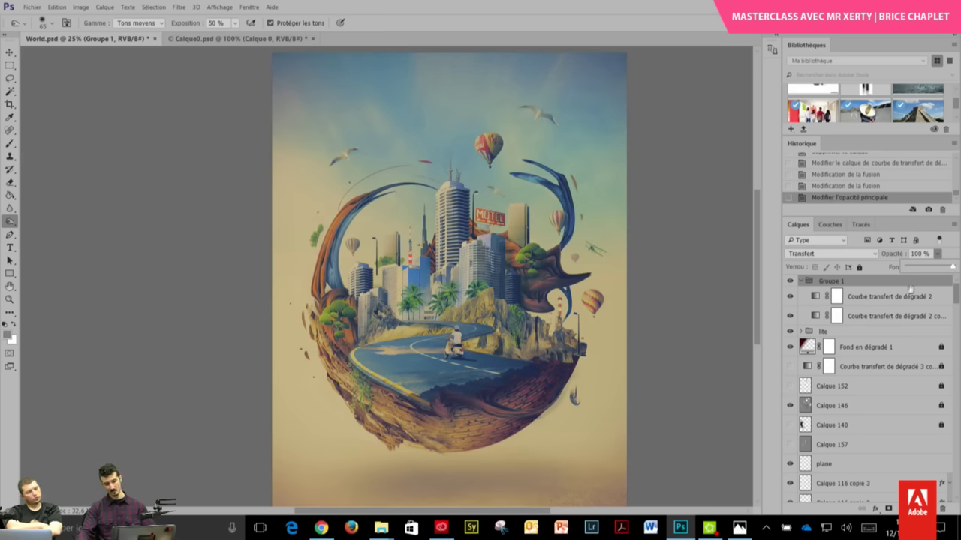
pyautogui.moveTo(954, 271); pyautogui.dragTo(937, 272)
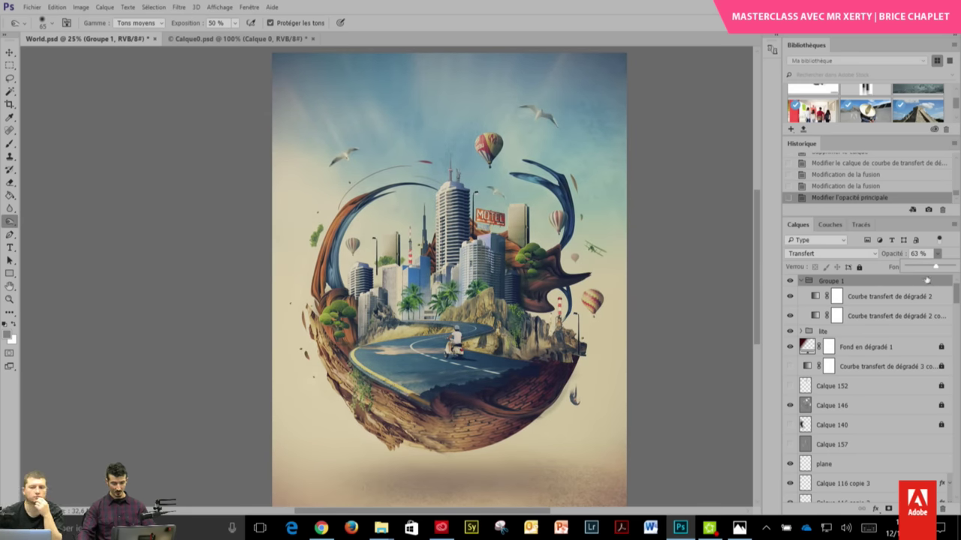
pyautogui.moveTo(936, 270); pyautogui.dragTo(915, 270)
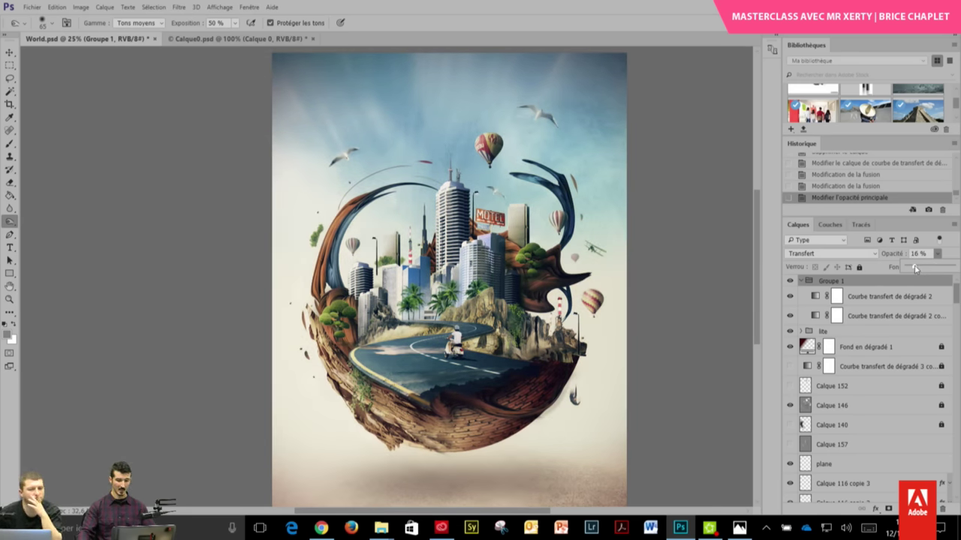
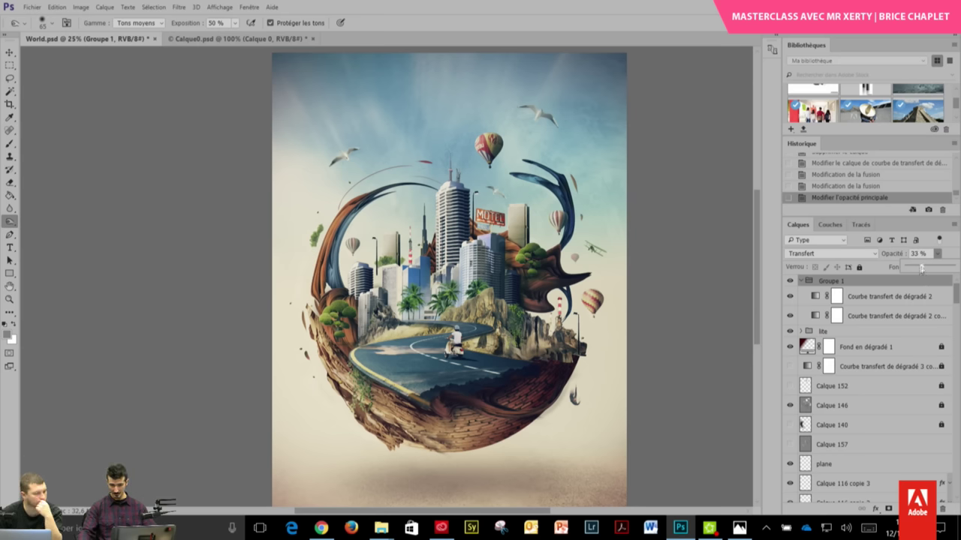
# - Fine-tune Groupe 1 opacity, select the gradient map layers, and collapse Groupe 1
pyautogui.moveTo(921, 268)
pyautogui.mouseDown()
pyautogui.moveTo(929, 271)
pyautogui.moveTo(909, 276)
pyautogui.mouseUp()
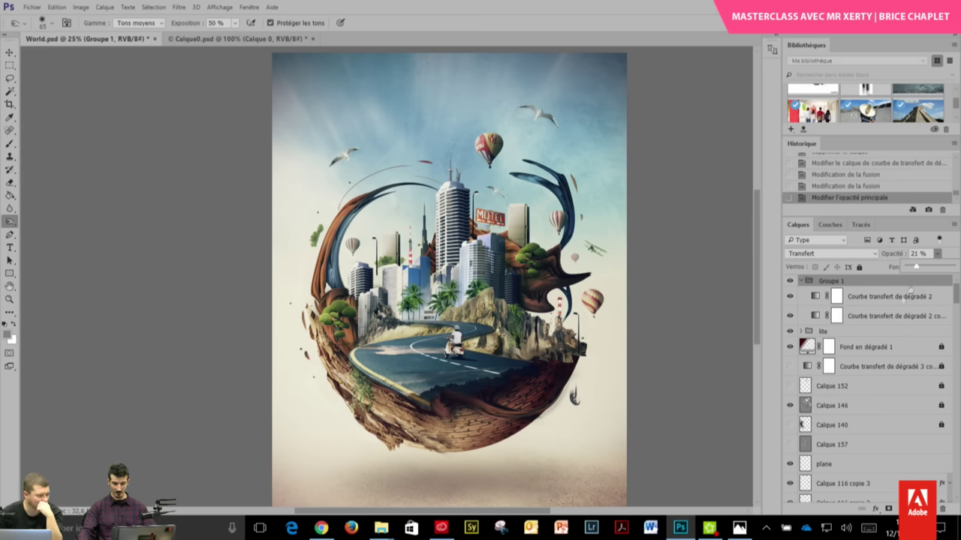
pyautogui.click(897, 317)
pyautogui.click(885, 299)
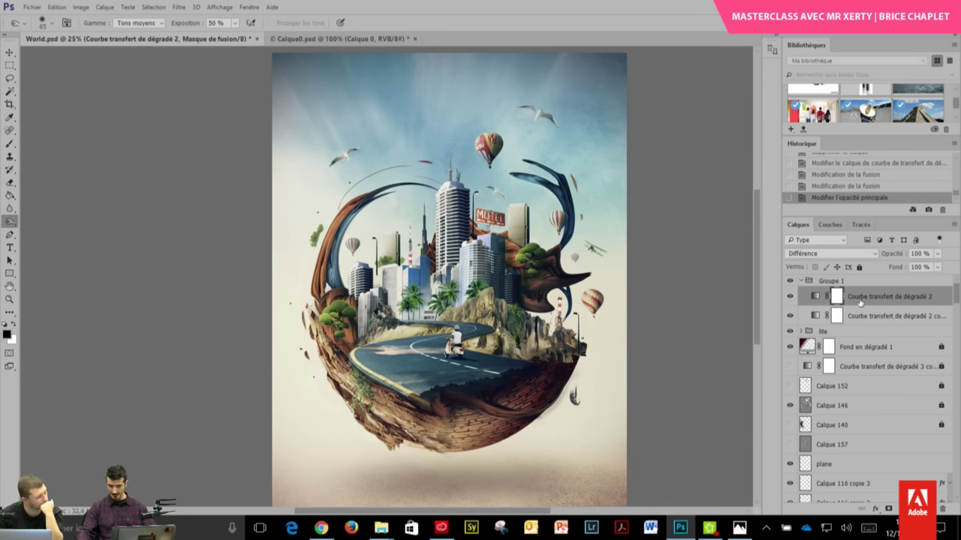
pyautogui.click(801, 282)
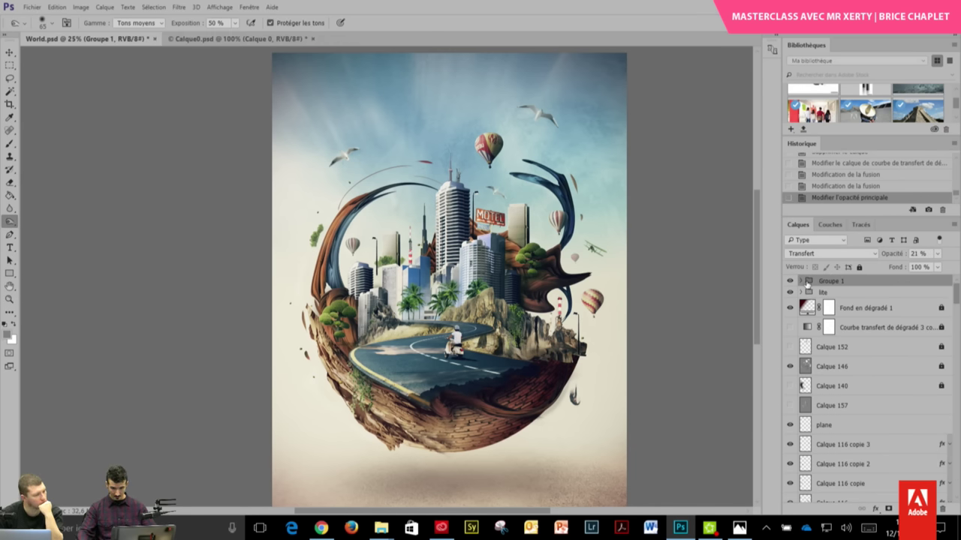
# - Toggle the gradient map and Calque 140/157 visibility, then revert to the earlier gradient-map curve state
pyautogui.click(789, 327)
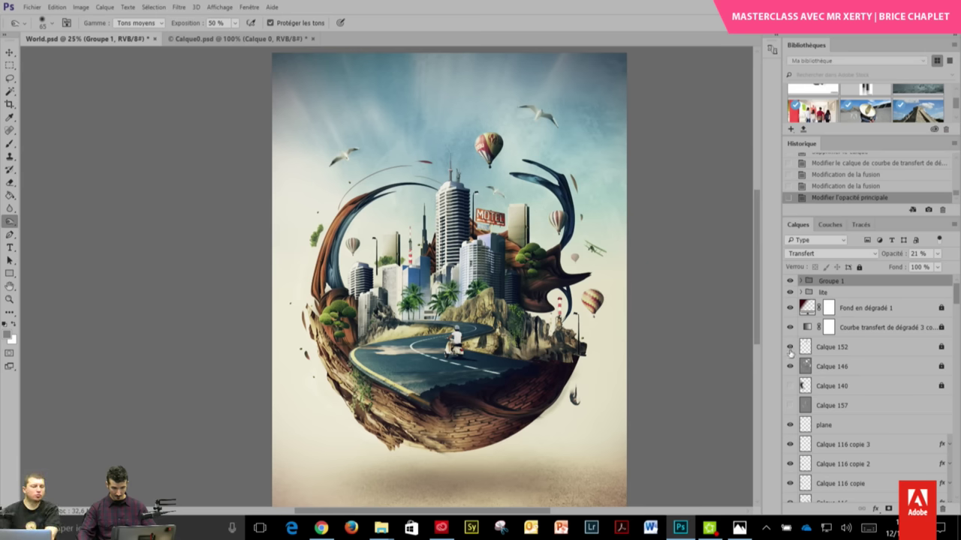
pyautogui.click(789, 386)
pyautogui.click(789, 405)
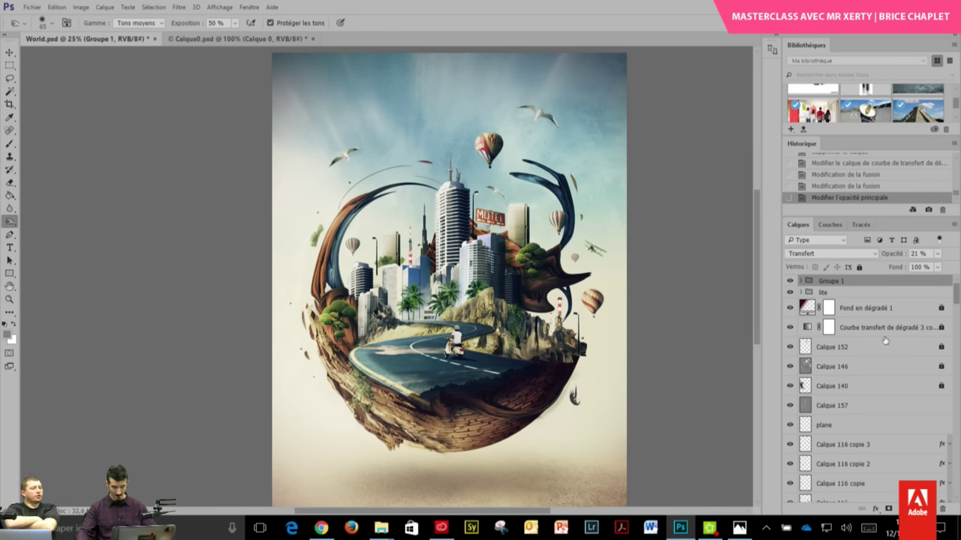
pyautogui.click(789, 405)
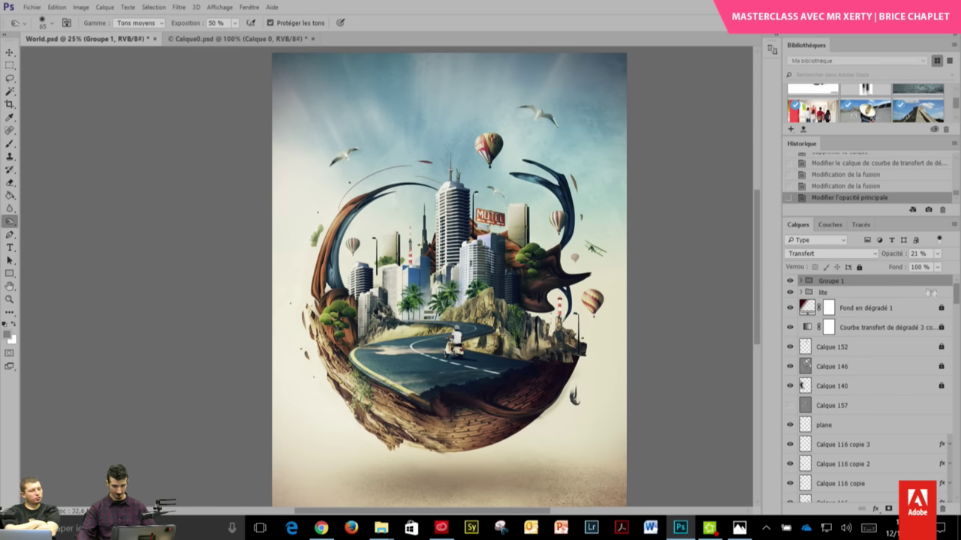
pyautogui.click(800, 293)
pyautogui.click(843, 164)
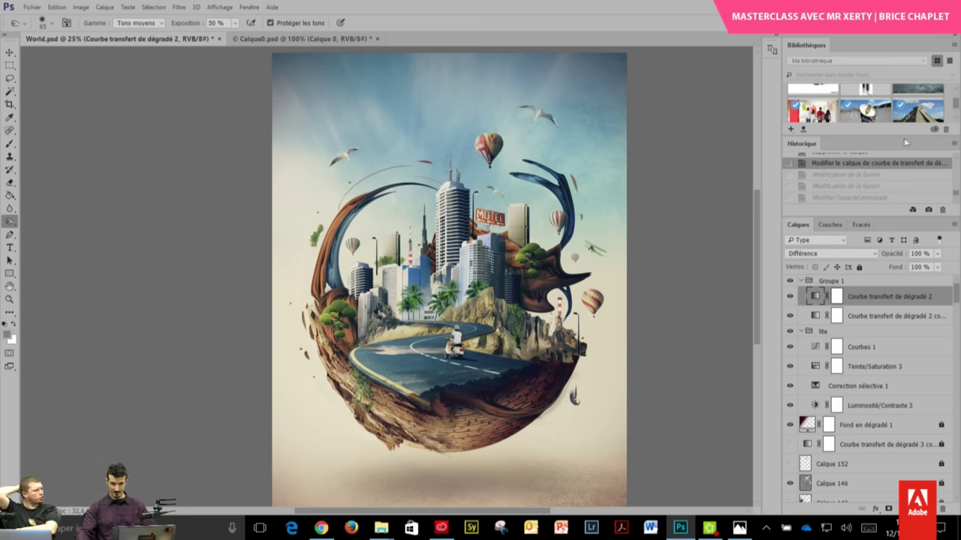
# - Enlarge the panels and show the splash, Calque 148 copie and both feuille layers
pyautogui.moveTo(904, 134); pyautogui.dragTo(898, 201)
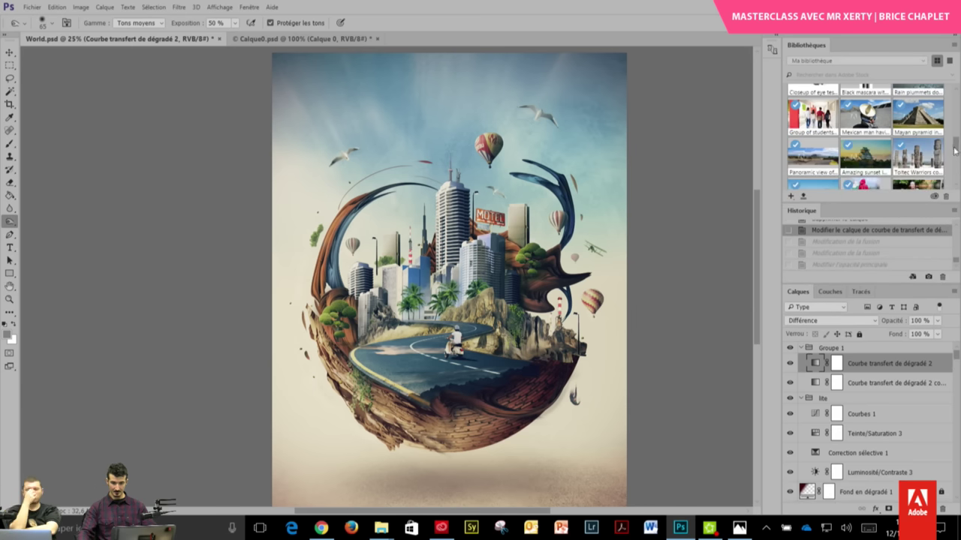
pyautogui.moveTo(958, 139); pyautogui.dragTo(958, 95)
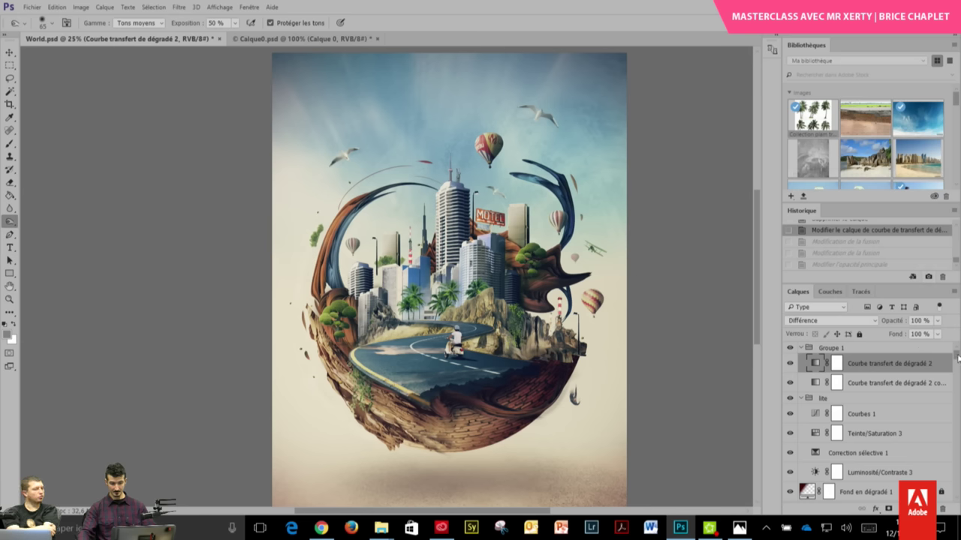
pyautogui.moveTo(958, 359); pyautogui.dragTo(954, 491)
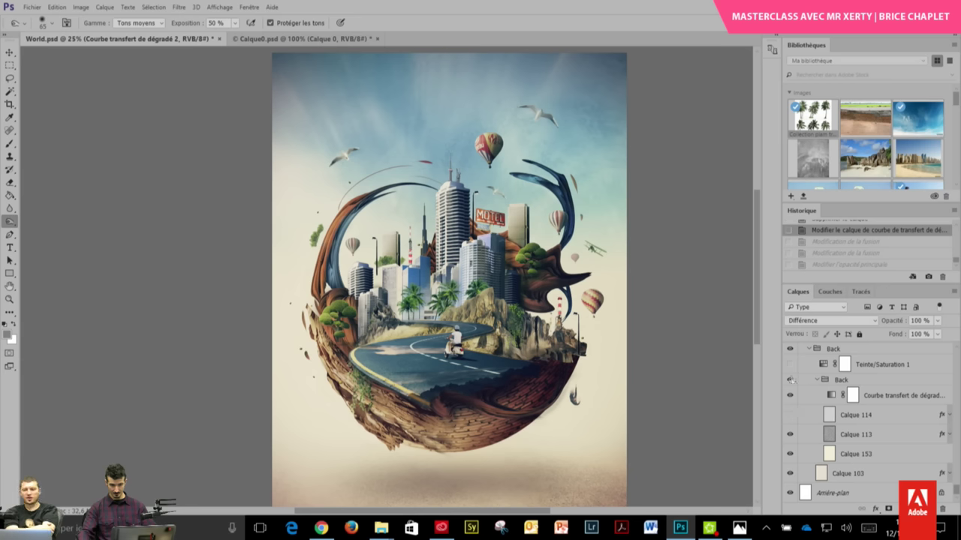
pyautogui.scroll(5, 866, 454)
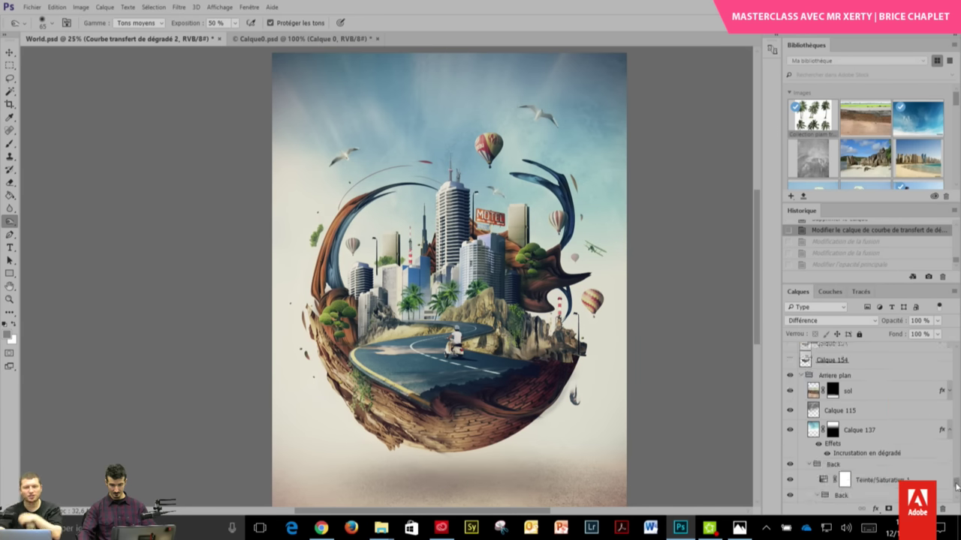
pyautogui.scroll(2, 865, 454)
pyautogui.scroll(3, 837, 422)
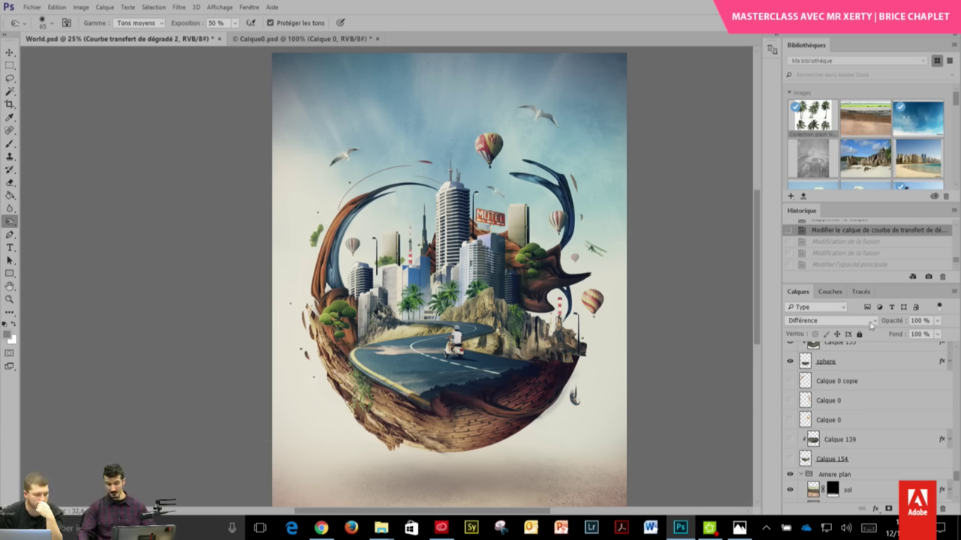
pyautogui.scroll(2, 959, 474)
pyautogui.scroll(3, 959, 474)
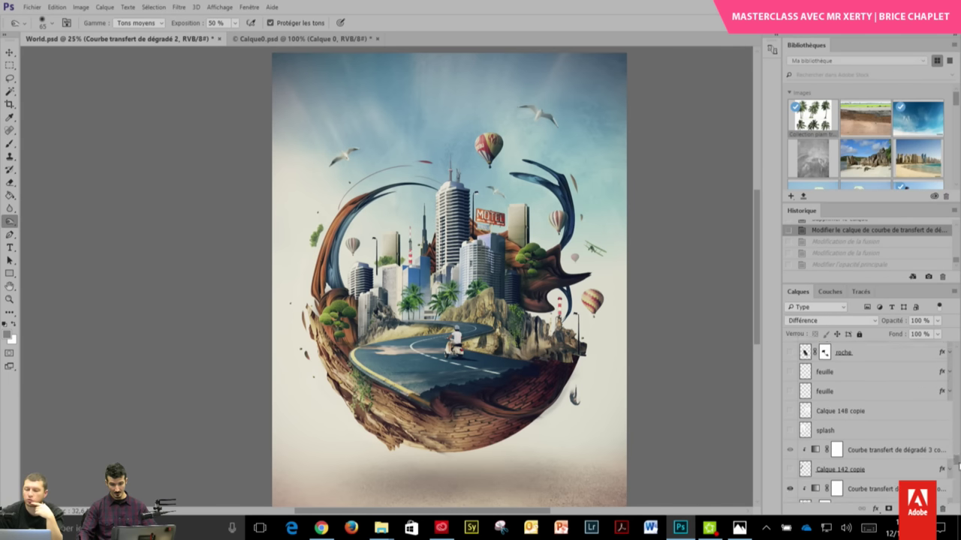
pyautogui.moveTo(789, 454); pyautogui.dragTo(789, 396)
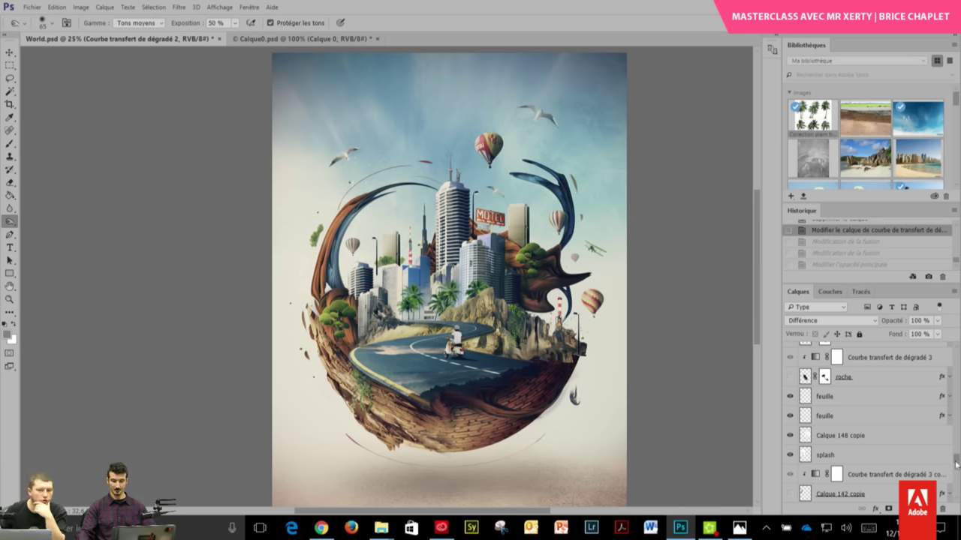
pyautogui.moveTo(956, 465); pyautogui.dragTo(957, 447)
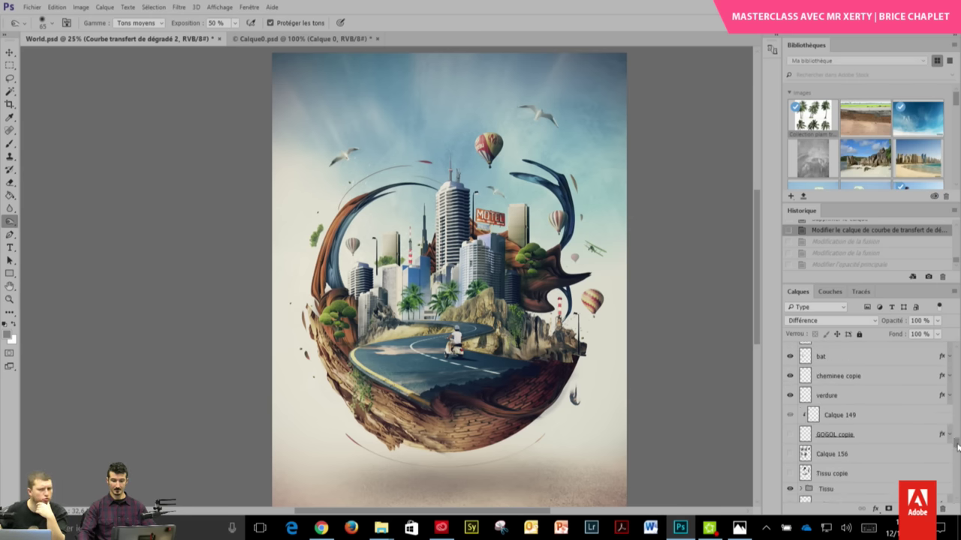
pyautogui.click(790, 454)
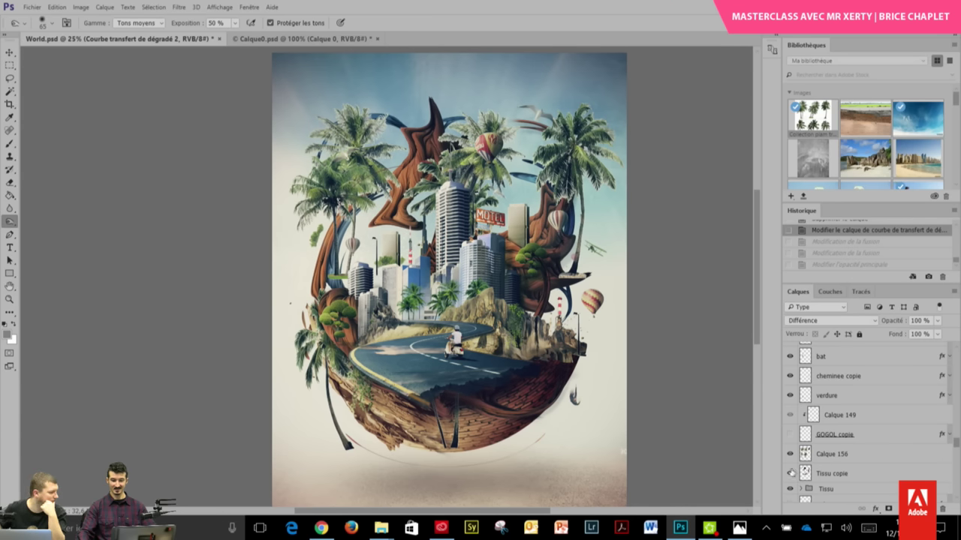
pyautogui.moveTo(790, 473); pyautogui.dragTo(790, 454)
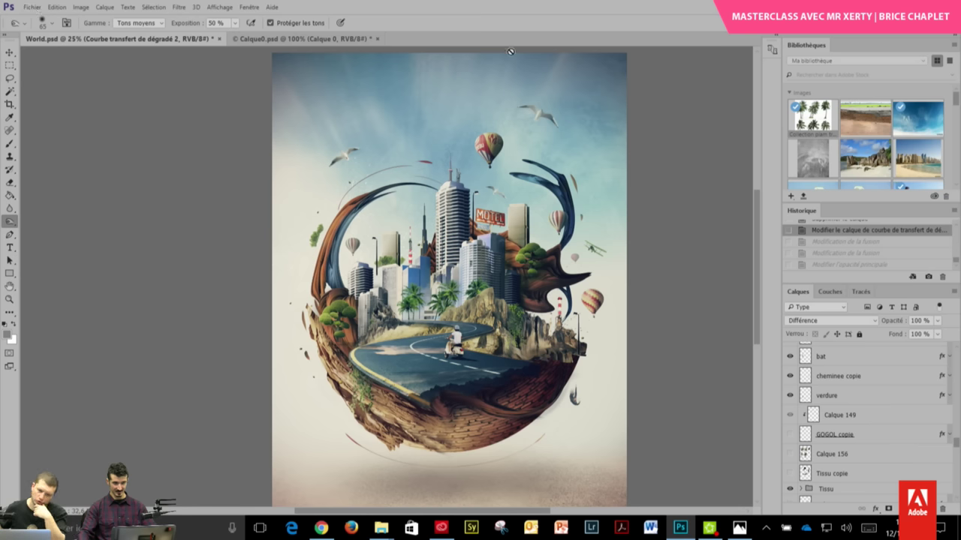
pyautogui.moveTo(957, 443); pyautogui.dragTo(957, 419)
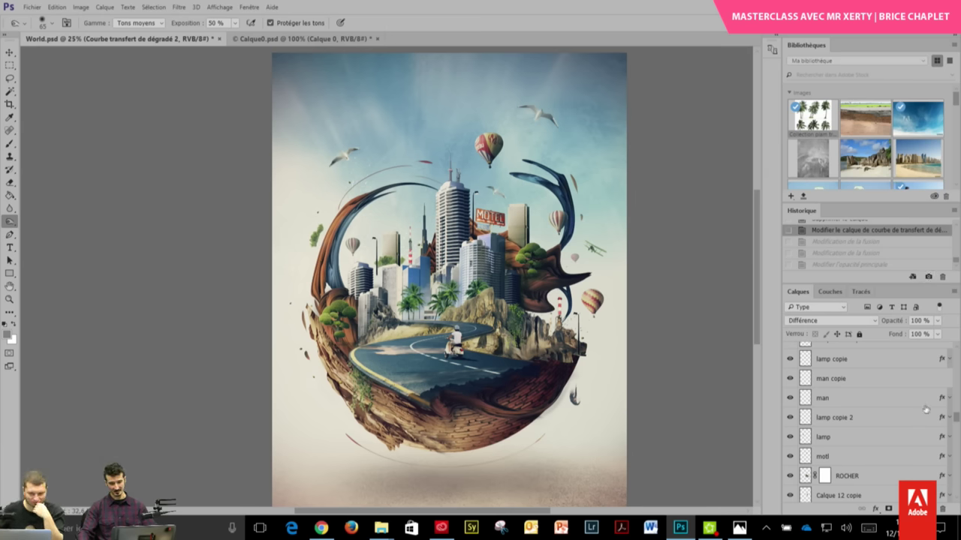
pyautogui.moveTo(958, 424)
pyautogui.mouseDown()
pyautogui.moveTo(949, 393)
pyautogui.moveTo(958, 362)
pyautogui.mouseUp()
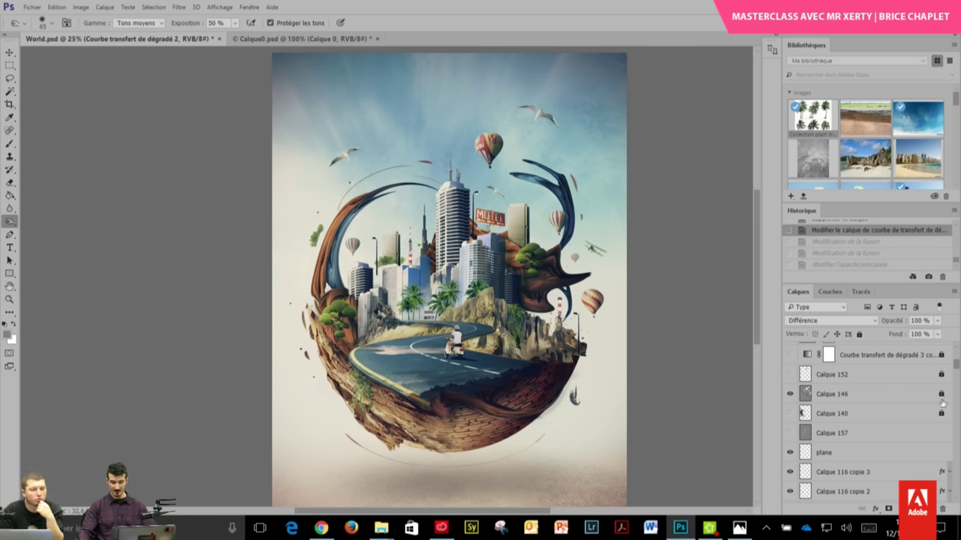
pyautogui.scroll(5, 843, 379)
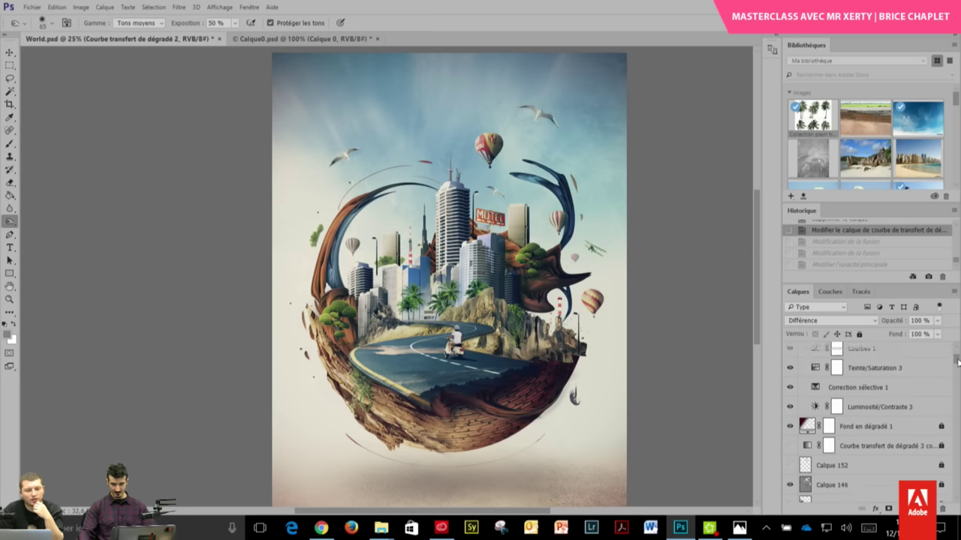